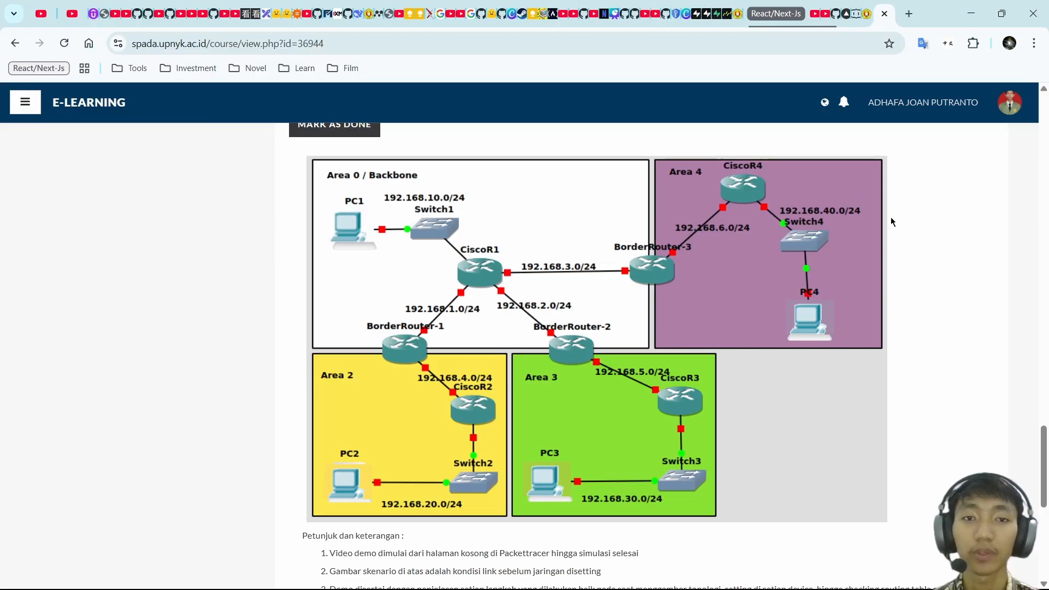
- Review the Tugas 2 OSPF assignment on the e-learning page, examining the four-area topology diagram and the written instructions
scroll(891, 218, "up", 9)
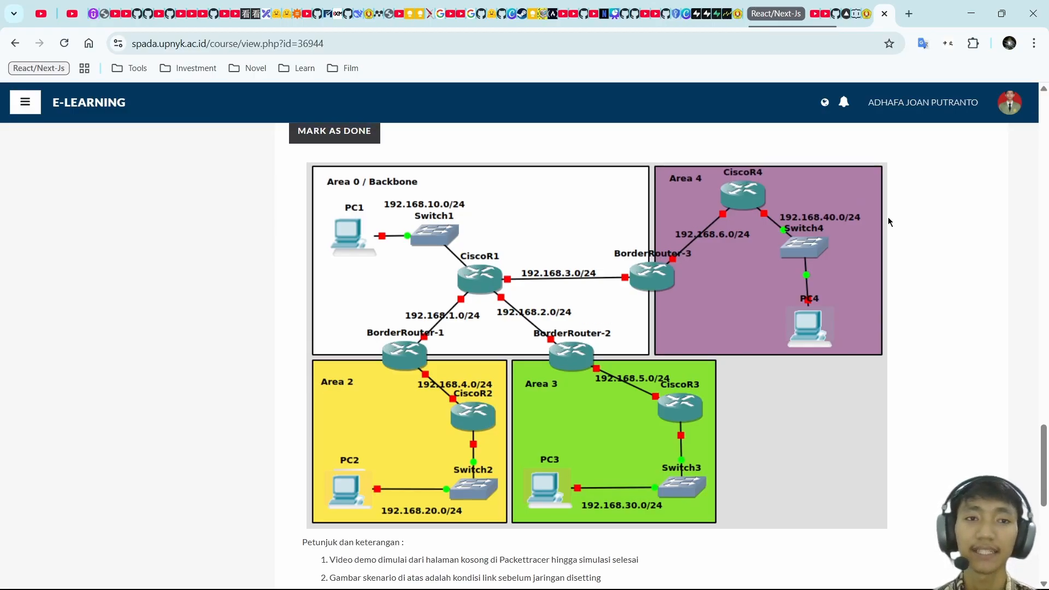
scroll(882, 218, "down", 7)
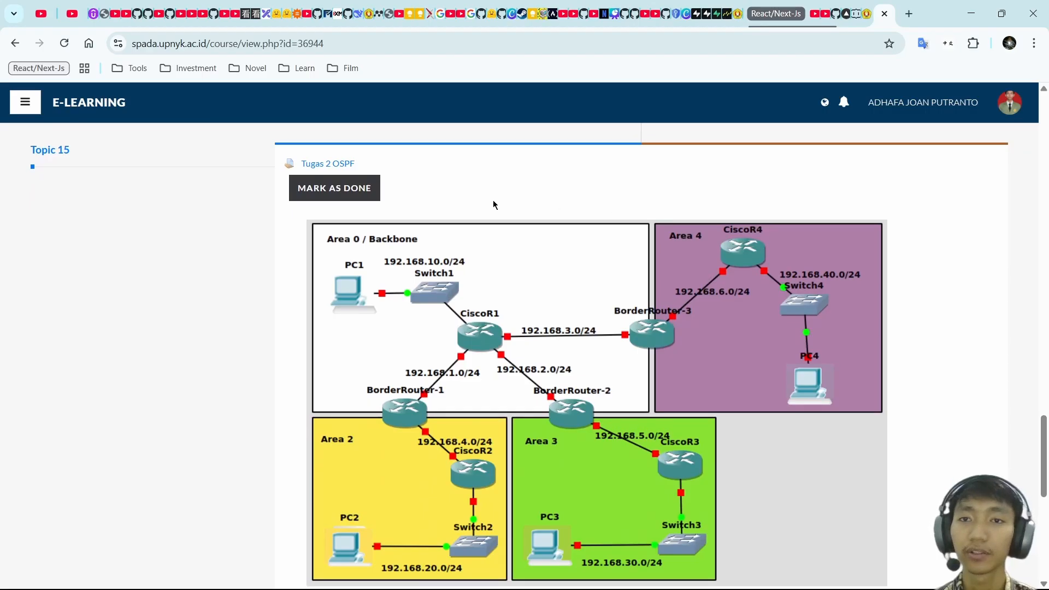
scroll(492, 205, "up", 1)
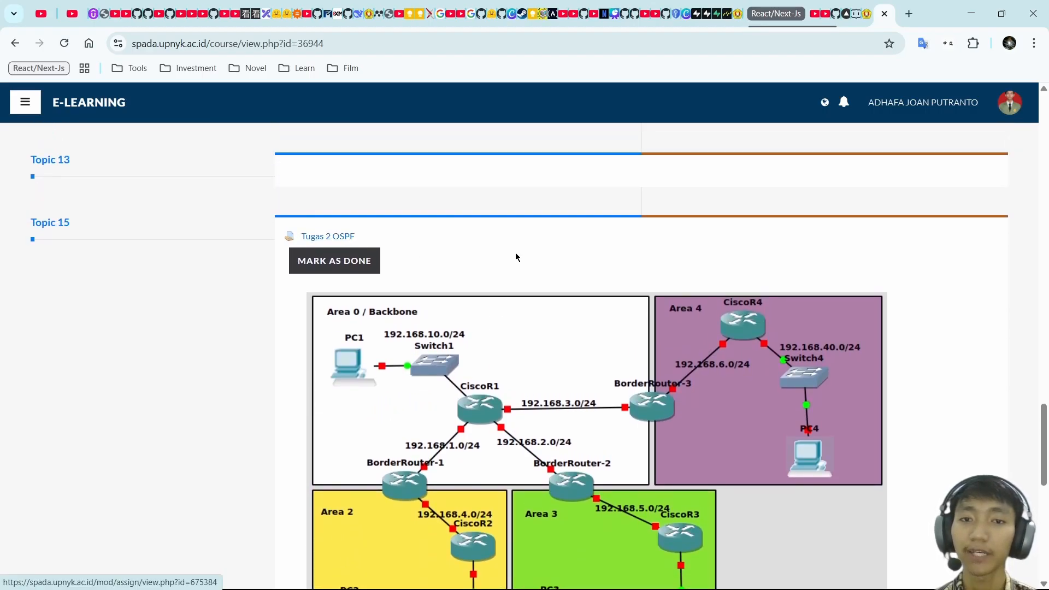
scroll(525, 274, "down", 2)
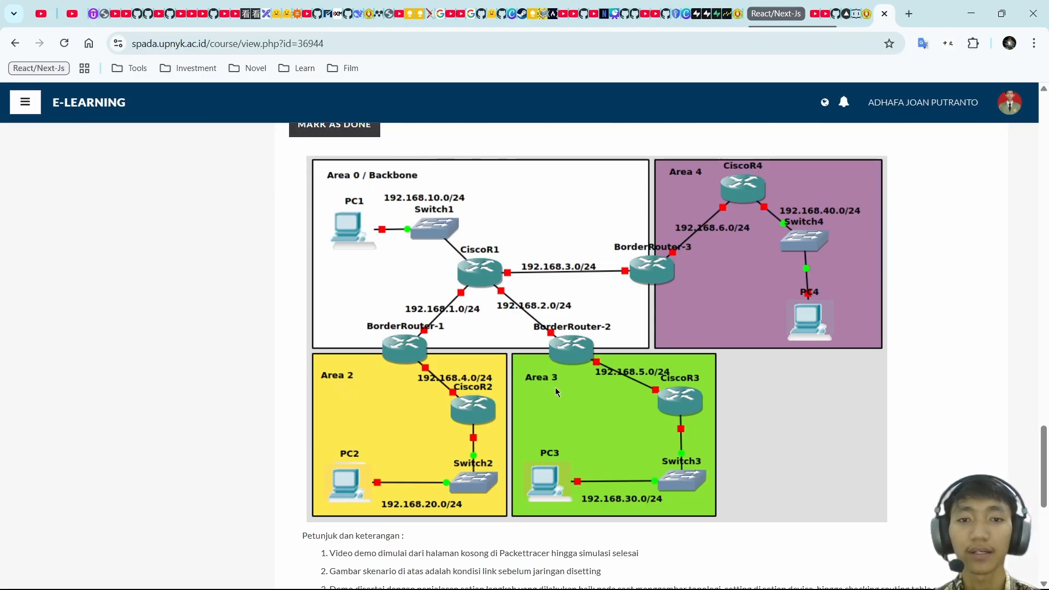
scroll(710, 178, "down", 6)
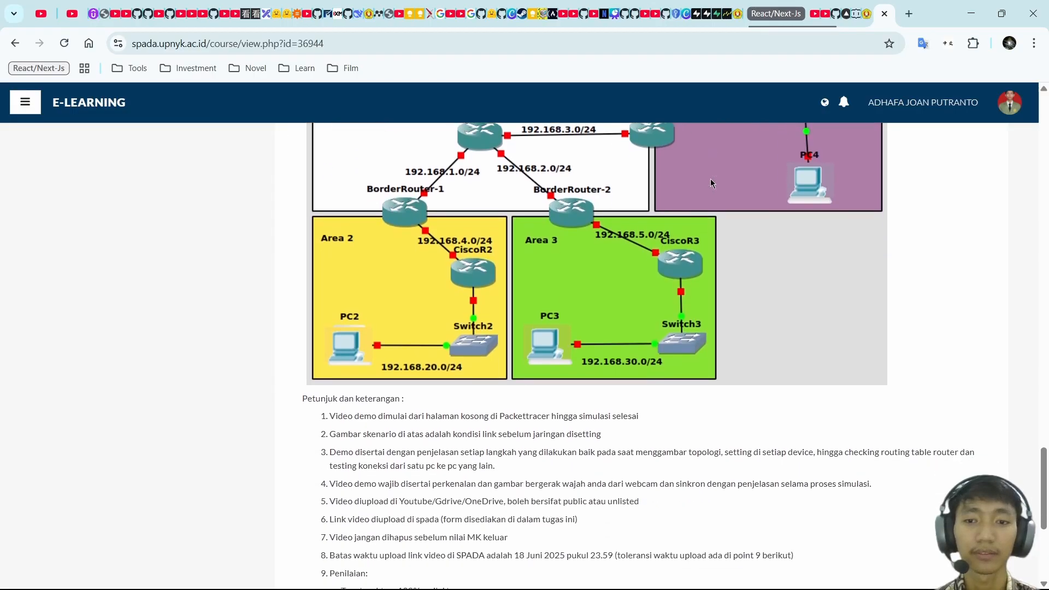
scroll(688, 251, "up", 1)
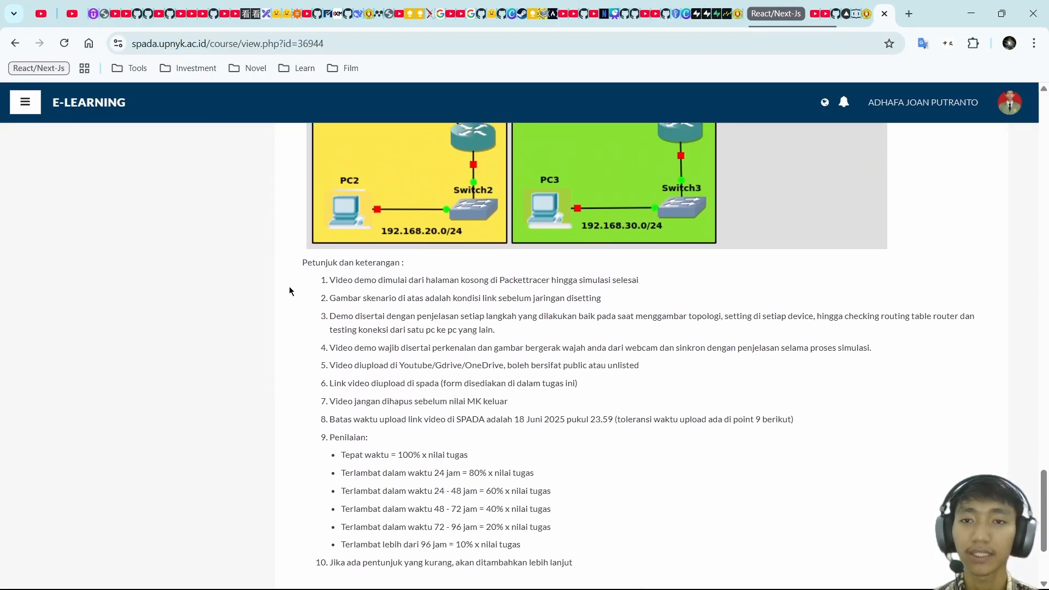
left_click_drag(301, 267, 621, 564)
left_click(536, 453)
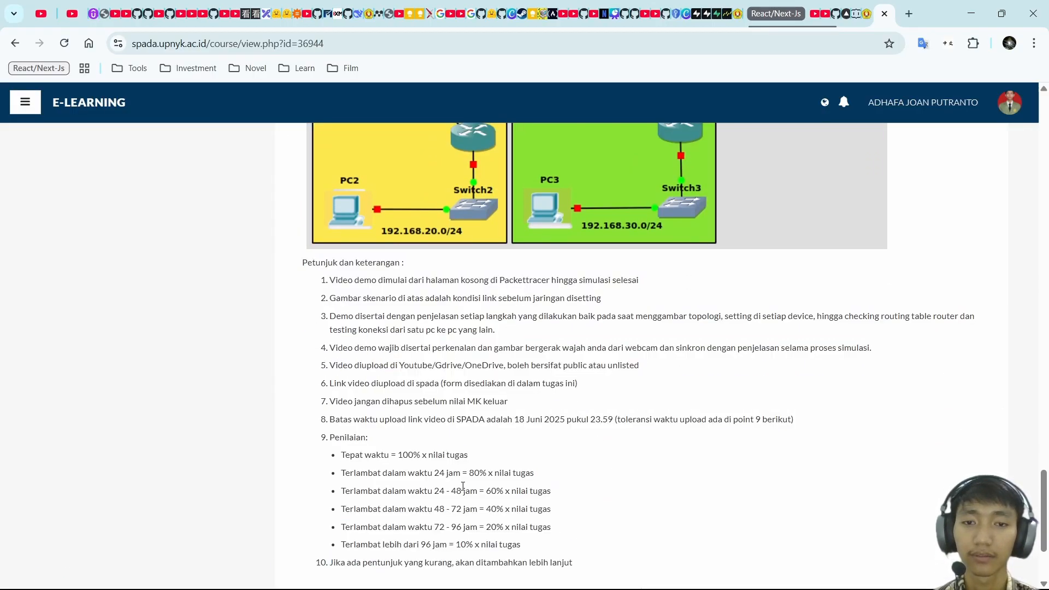
scroll(536, 453, "up", 8)
scroll(536, 453, "up", 9)
scroll(541, 445, "down", 12)
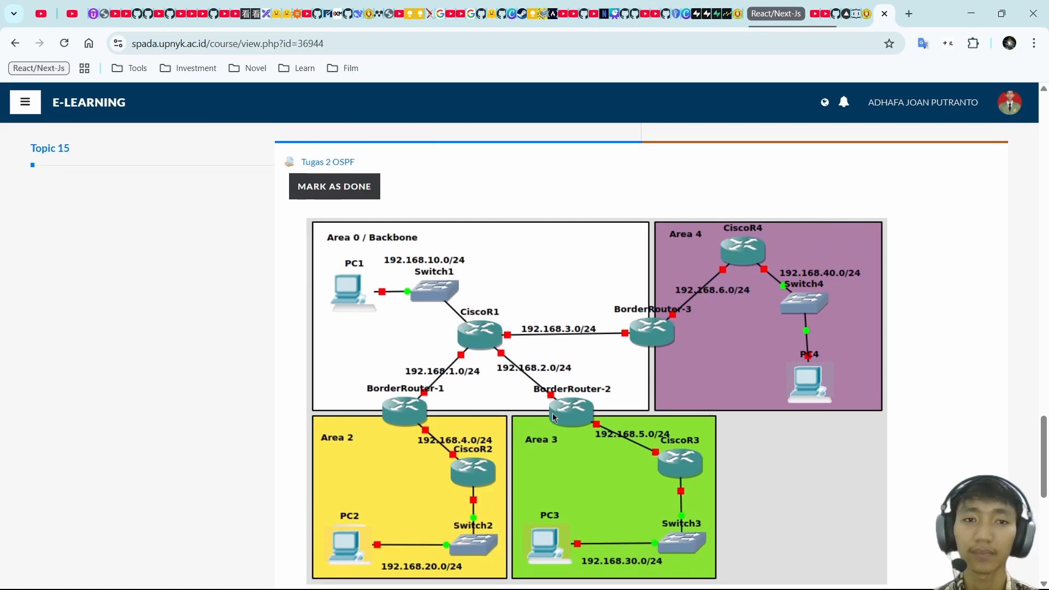
scroll(604, 409, "up", 1)
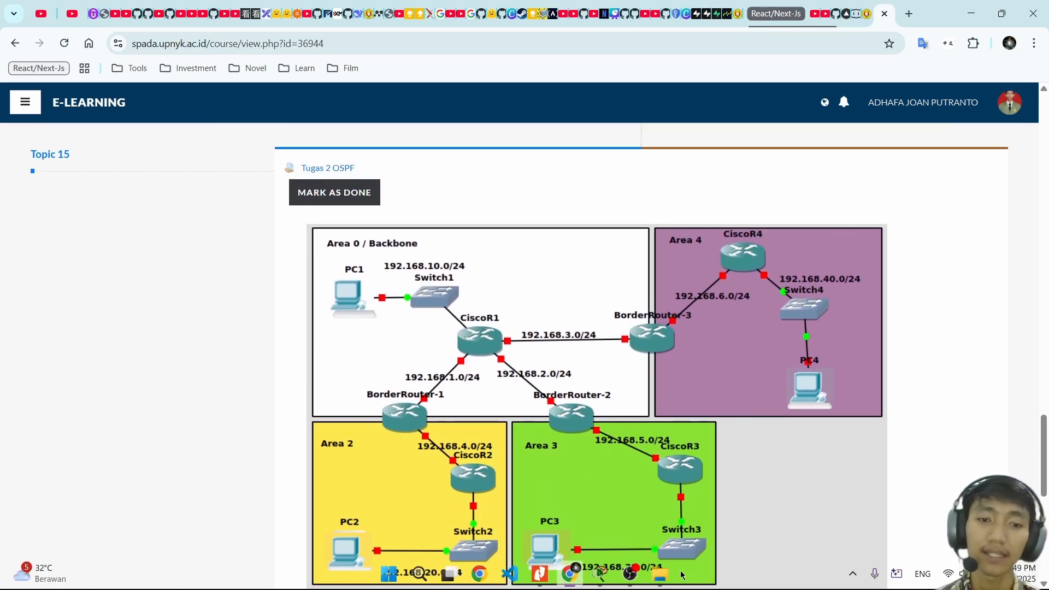
- Switch to Cisco Packet Tracer and place seven Router-PT-Empty routers spread across the empty logical workspace
left_click(605, 575)
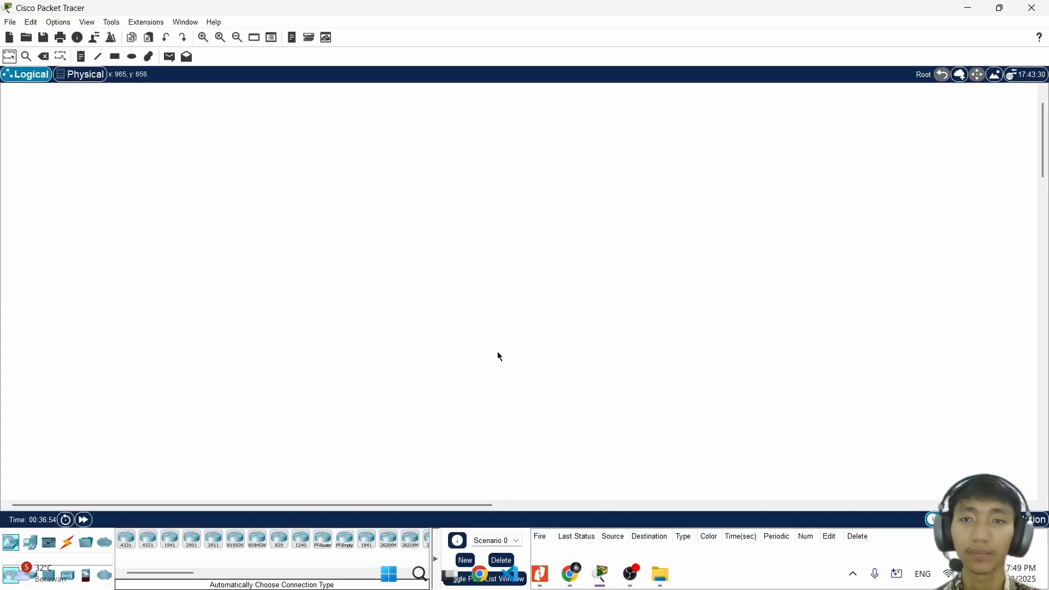
left_click(352, 540, "ctrl")
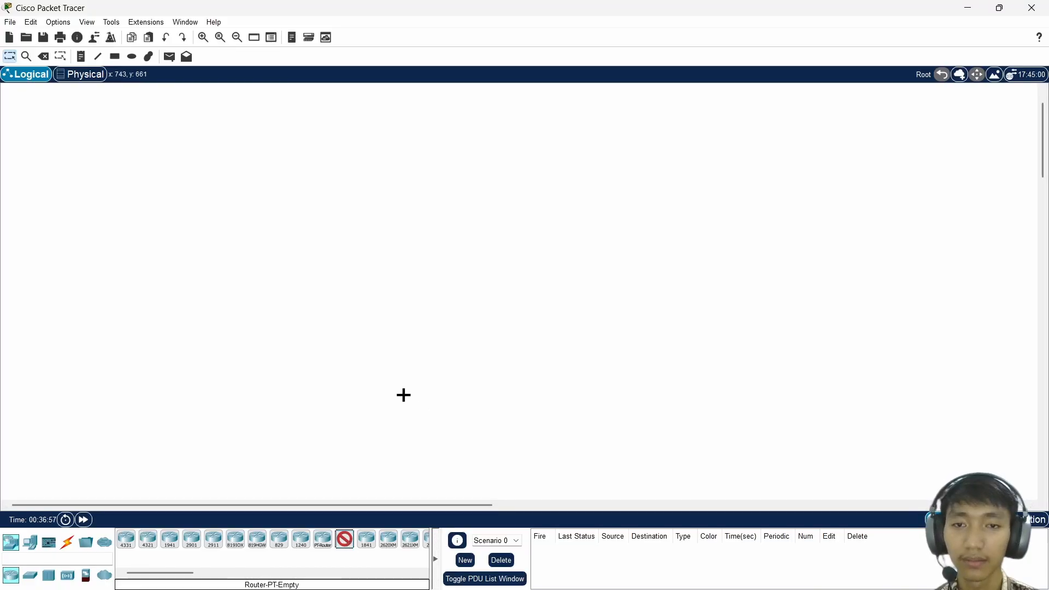
left_click(366, 375)
left_click(361, 292)
left_click(358, 196)
left_click(494, 243)
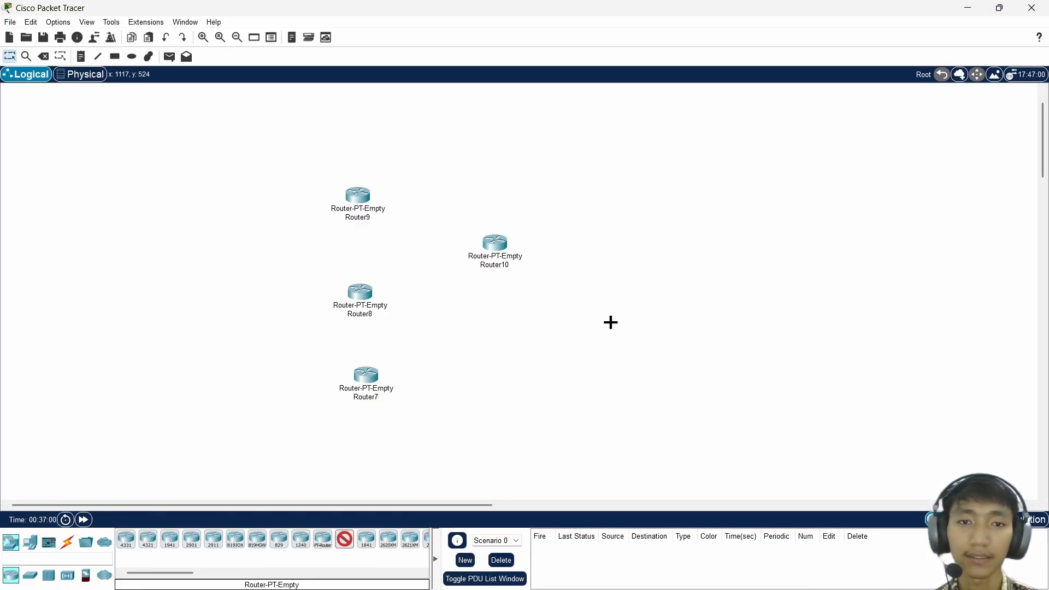
left_click(615, 333)
left_click(490, 187)
left_click(631, 189)
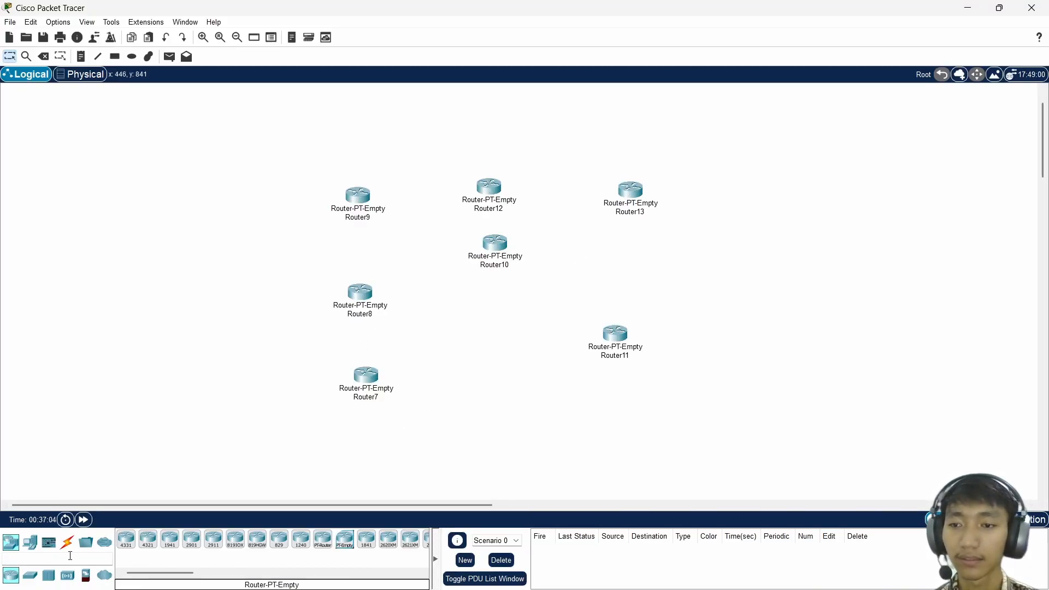
- Add four Switch-PT-Empty switches around the routers, one for each LAN in the topology
left_click(30, 576)
left_click(180, 542, "ctrl")
left_click(277, 379)
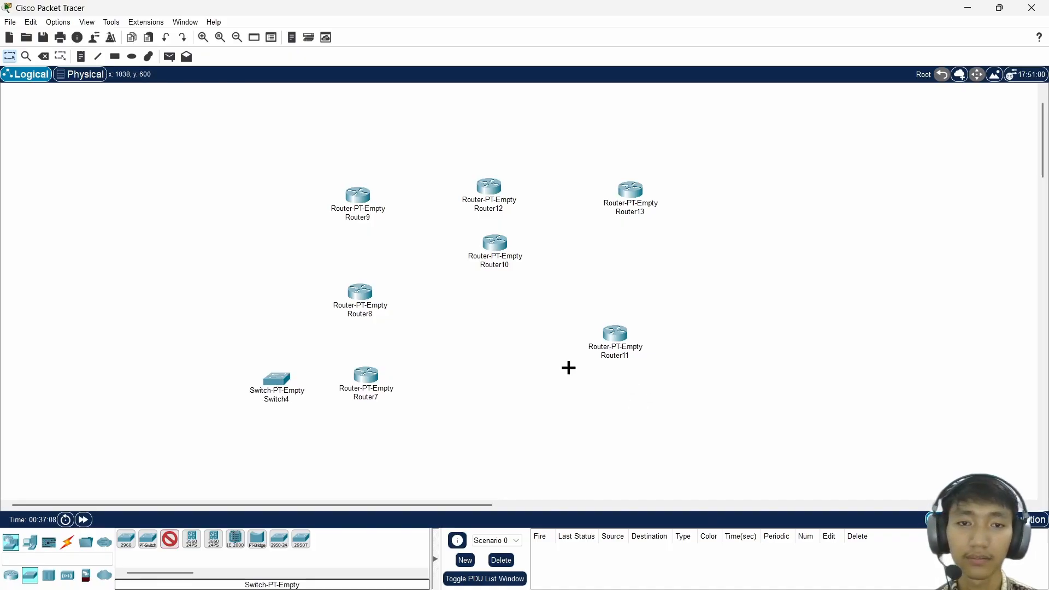
left_click(607, 401)
left_click(697, 195)
left_click(255, 158)
left_click(170, 540)
- Add four PC-PT end devices to the workspace, one beside each switch
left_click(30, 542)
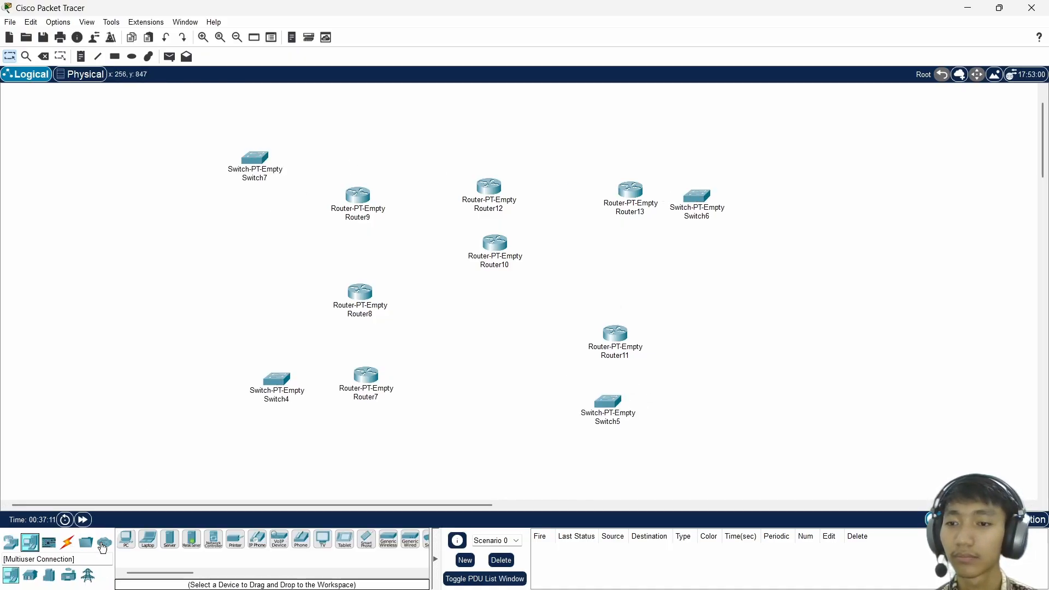
left_click(126, 539, "ctrl")
left_click(188, 383)
left_click(179, 122)
left_click(549, 414)
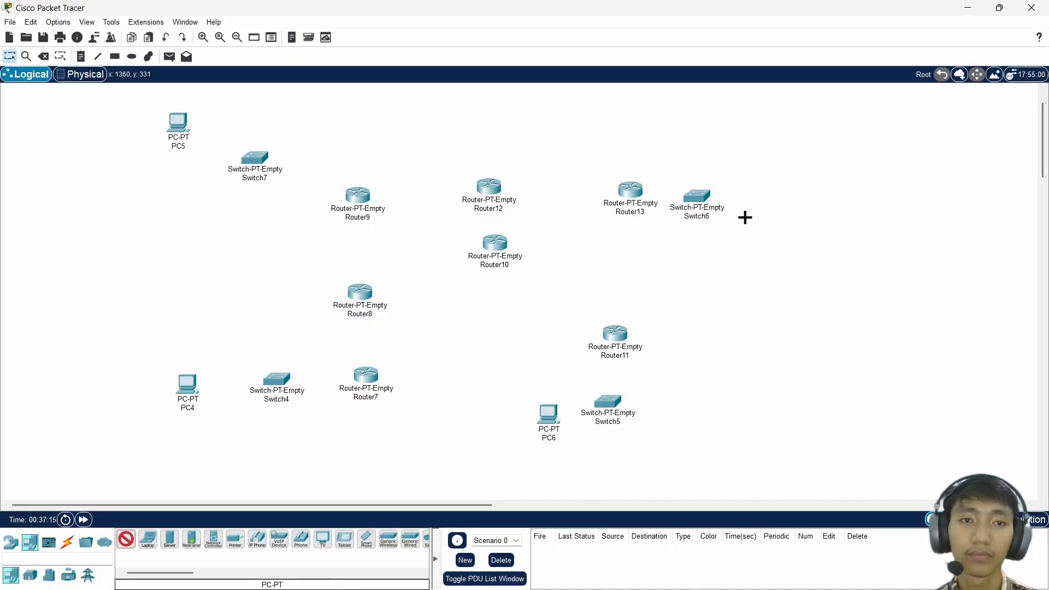
left_click(748, 217)
left_click(126, 540)
- Move PC4, Switch4, Router7 and Router8 further down the workspace to open up room below Router9
left_click_drag(187, 385, 170, 450)
left_click_drag(276, 378, 269, 472)
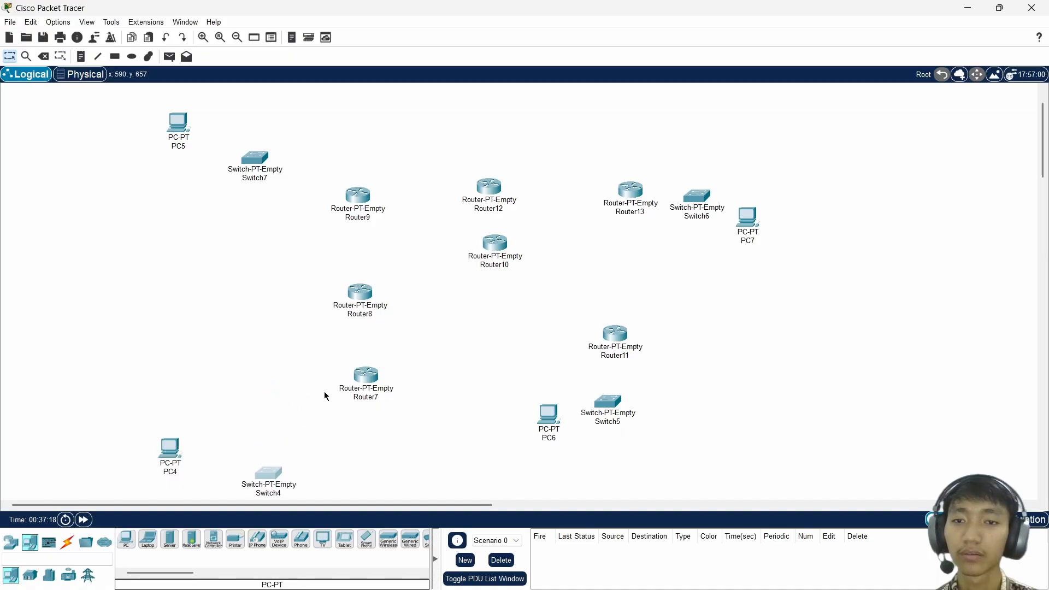
left_click_drag(366, 375, 358, 410)
left_click_drag(360, 291, 352, 326)
- Arrange Packet Tracer side by side with the browser window showing the assignment's topology diagram
left_click_drag(907, 8, 1, 257)
left_click(600, 254)
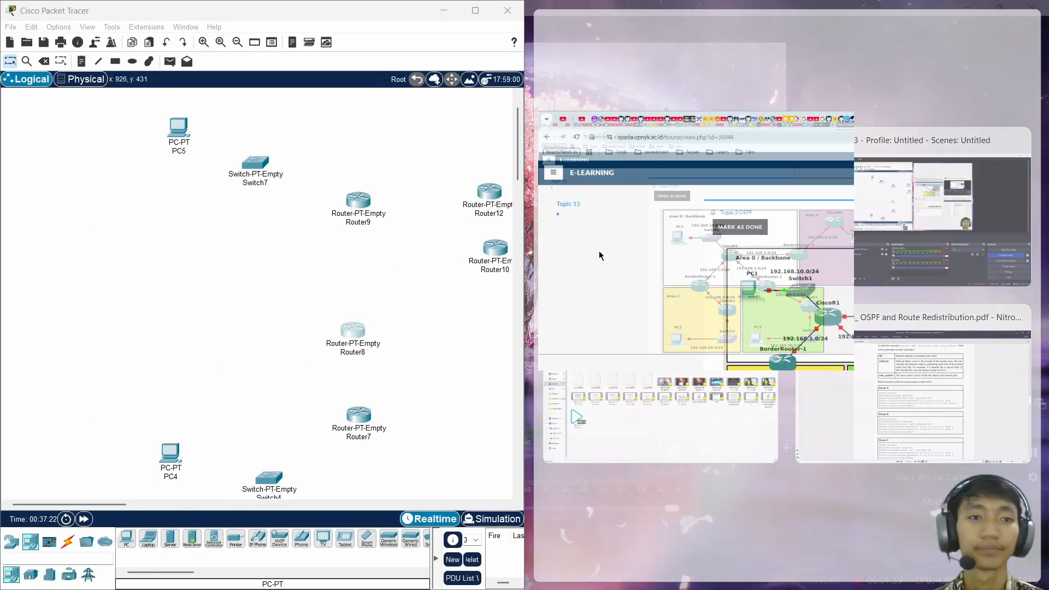
- Lay out the backbone area by lowering PC5, Switch7 and Router9, aligning Router10 with Router9, and shifting Router12 outward
scroll(385, 246, "right", 2)
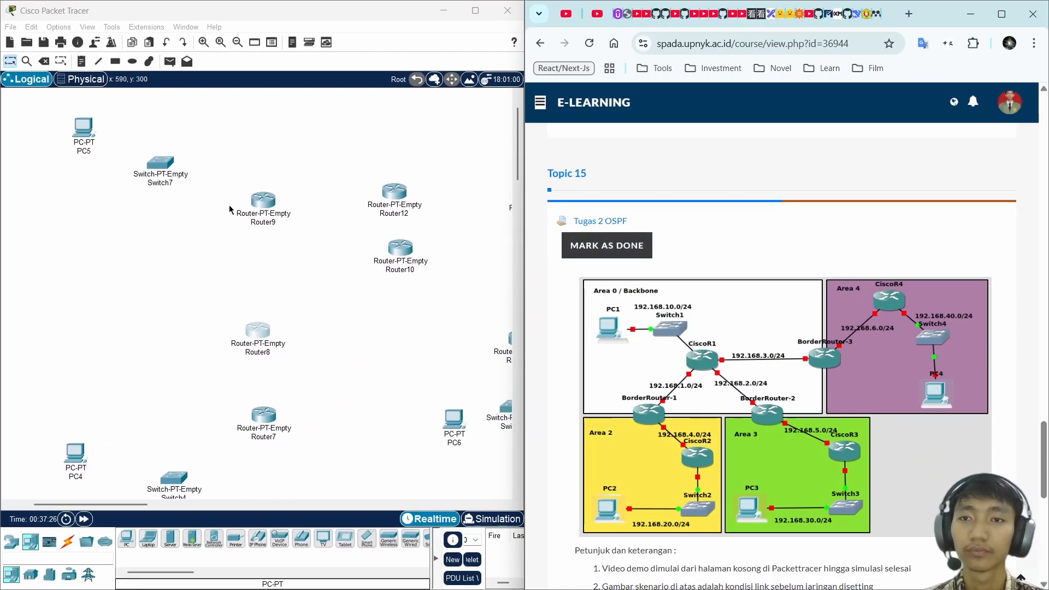
left_click_drag(83, 128, 83, 212)
left_click_drag(160, 162, 180, 210)
left_click_drag(263, 199, 259, 260)
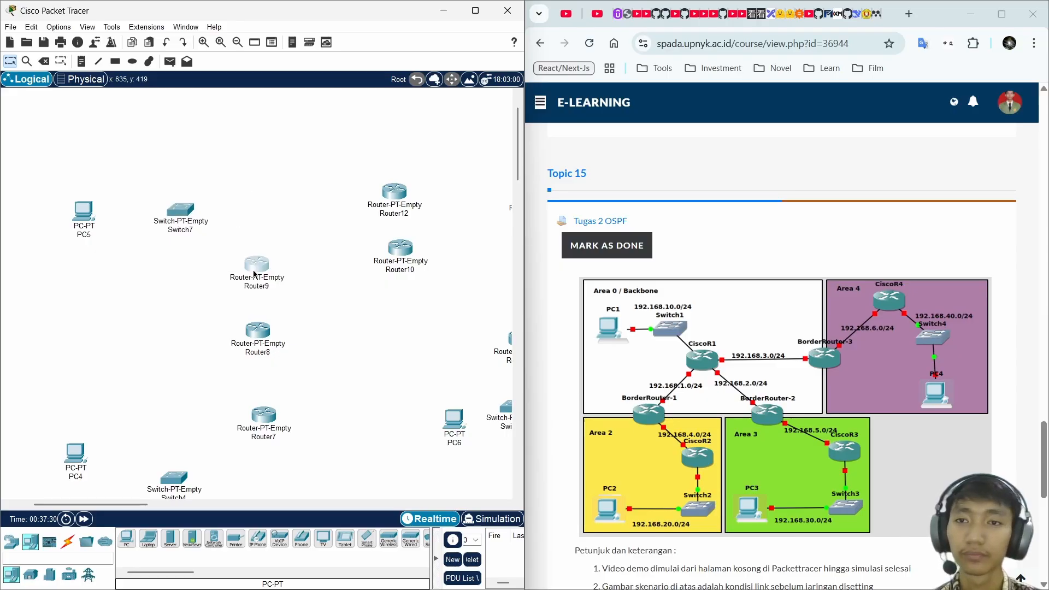
left_click_drag(401, 248, 379, 261)
left_click_drag(394, 192, 465, 215)
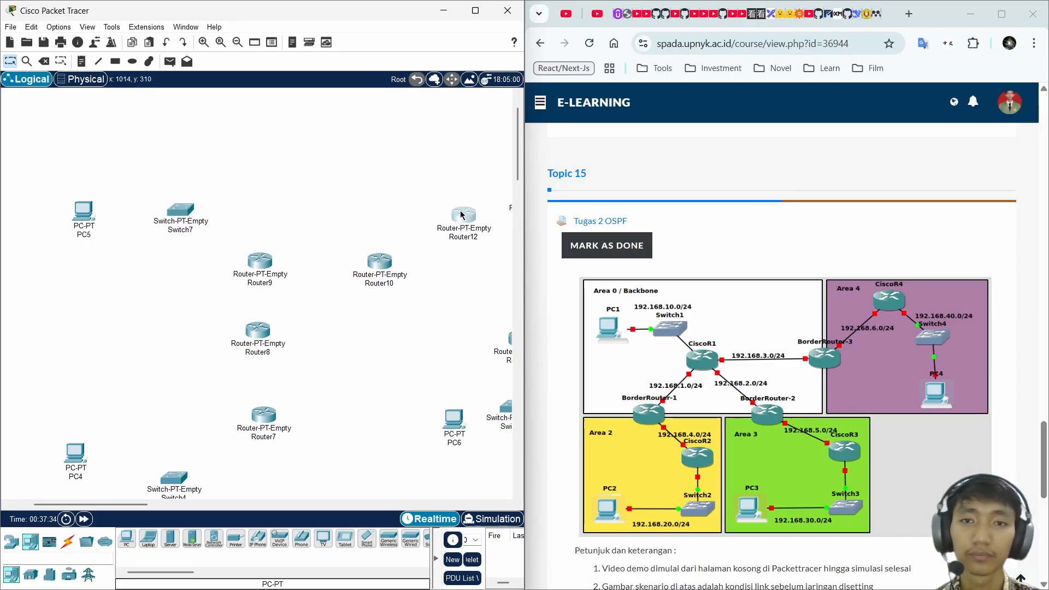
- Reposition Router10, Router8, Router7 and Router11 so the border and area routers fan out below Router9 like the diagram
scroll(462, 212, "right", 2)
scroll(462, 212, "right", 1)
scroll(398, 207, "left", 4)
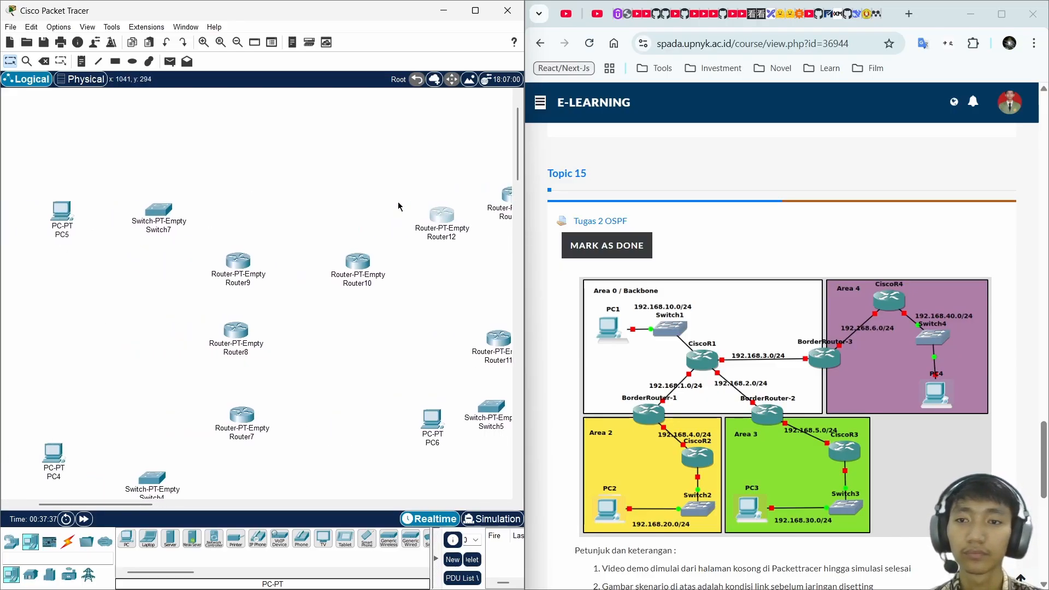
scroll(399, 207, "right", 3)
scroll(350, 241, "left", 1)
left_click_drag(302, 261, 289, 319)
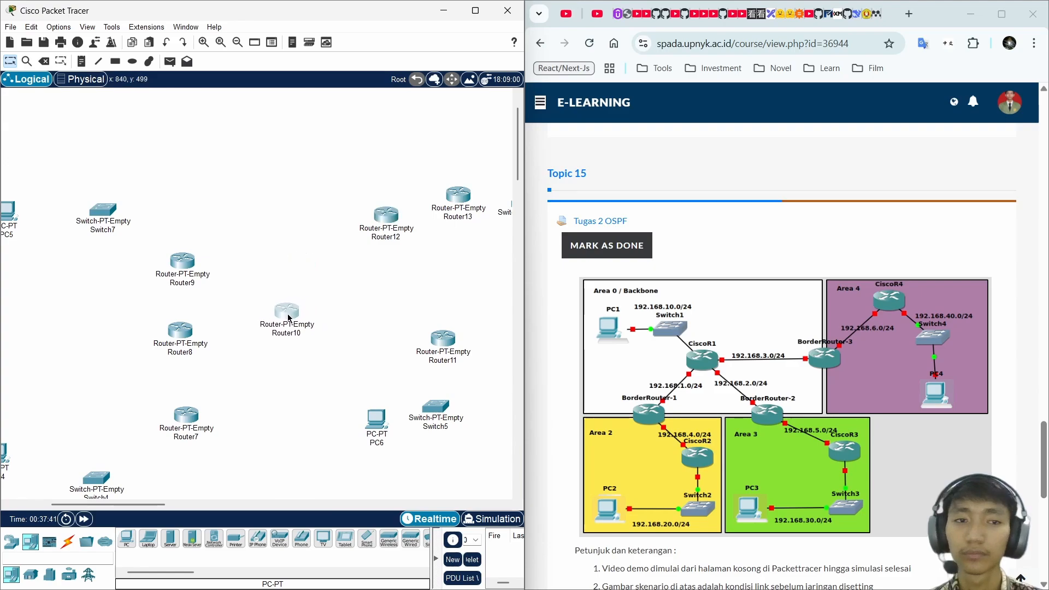
left_click_drag(181, 340, 104, 345)
left_click_drag(186, 418, 157, 411)
left_click_drag(293, 321, 283, 320)
left_click_drag(443, 339, 355, 365)
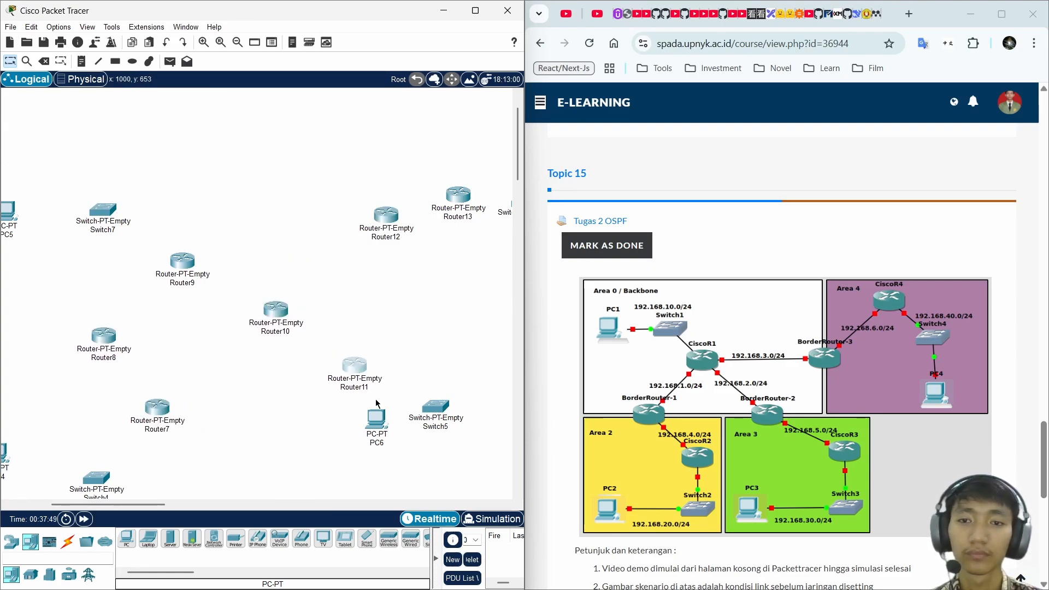
- Place Switch5 directly beneath Router11 and PC6 beside that switch, lowering Router11 slightly
left_click_drag(377, 419, 371, 476)
left_click_drag(439, 420, 277, 441)
left_click_drag(358, 452, 358, 473)
left_click_drag(353, 363, 363, 378)
left_click_drag(355, 462, 368, 469)
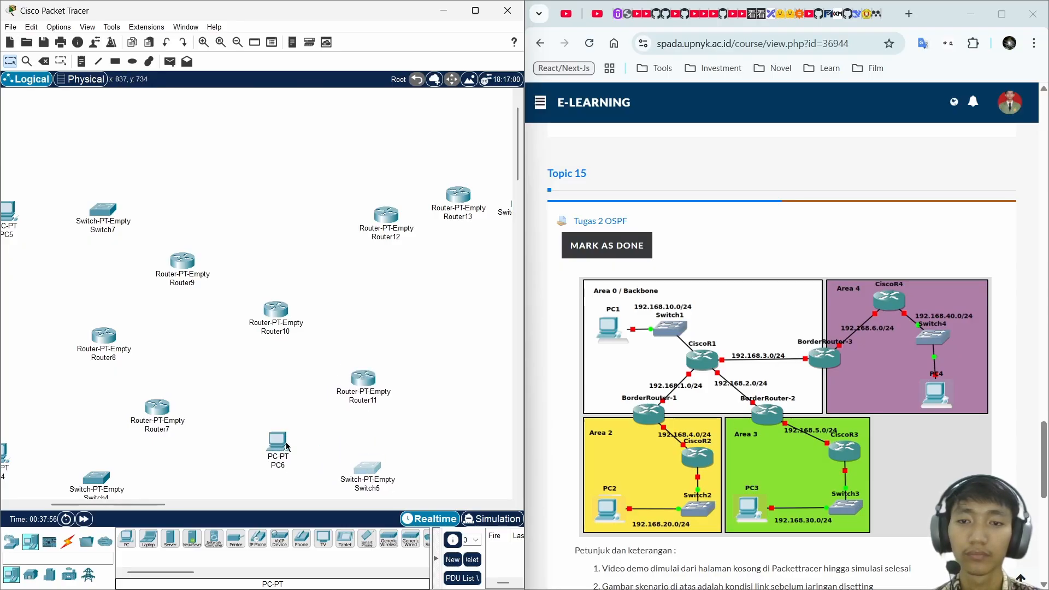
left_click_drag(278, 440, 267, 466)
- Tighten the layout by moving Router12, Router10, Router11, Switch5 and PC6 closer to Router9's side of the topology
left_click_drag(387, 227, 311, 267)
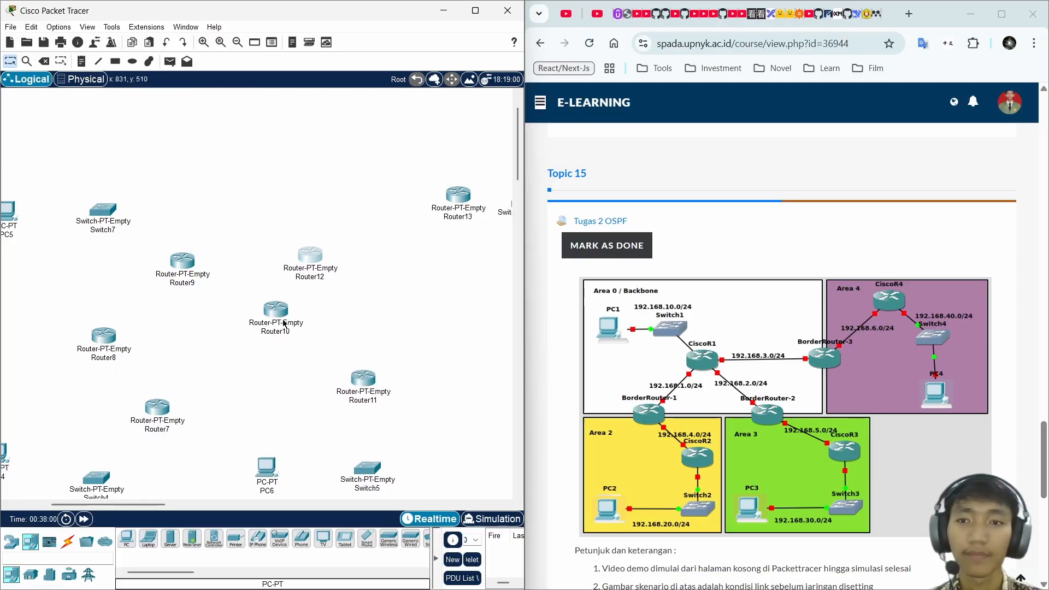
left_click_drag(284, 324, 265, 343)
left_click_drag(363, 380, 314, 388)
left_click_drag(367, 468, 237, 462)
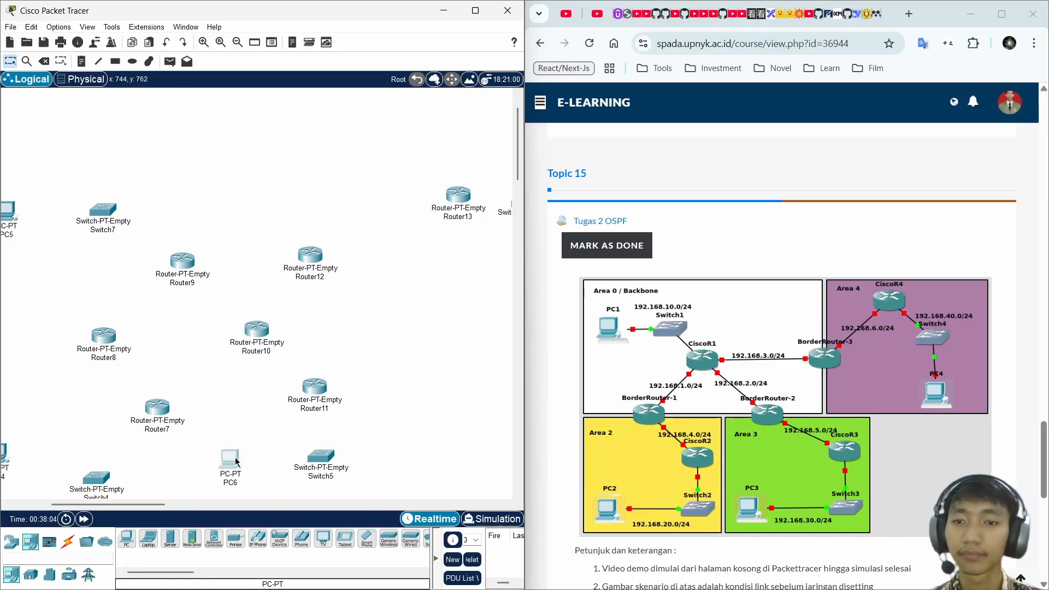
- Position Router12 level with Router9 and arrange Router13, Switch6 and PC7 beyond it as the Area 4 branch
left_click_drag(321, 261, 338, 265)
left_click_drag(462, 196, 407, 264)
scroll(471, 217, "right", 3)
left_click_drag(487, 221, 401, 350)
scroll(429, 336, "left", 4)
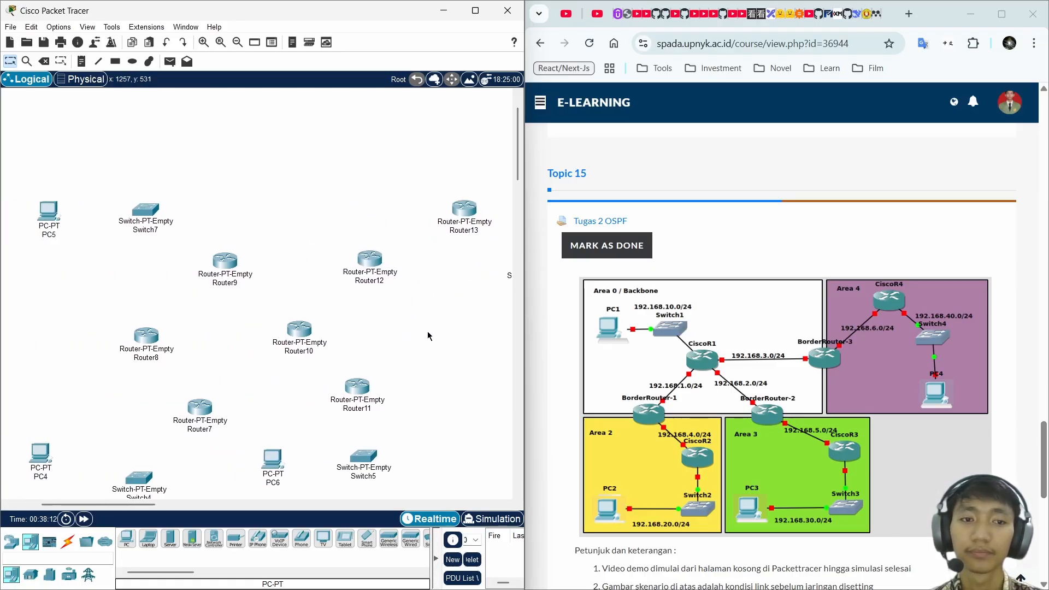
scroll(429, 336, "left", 2)
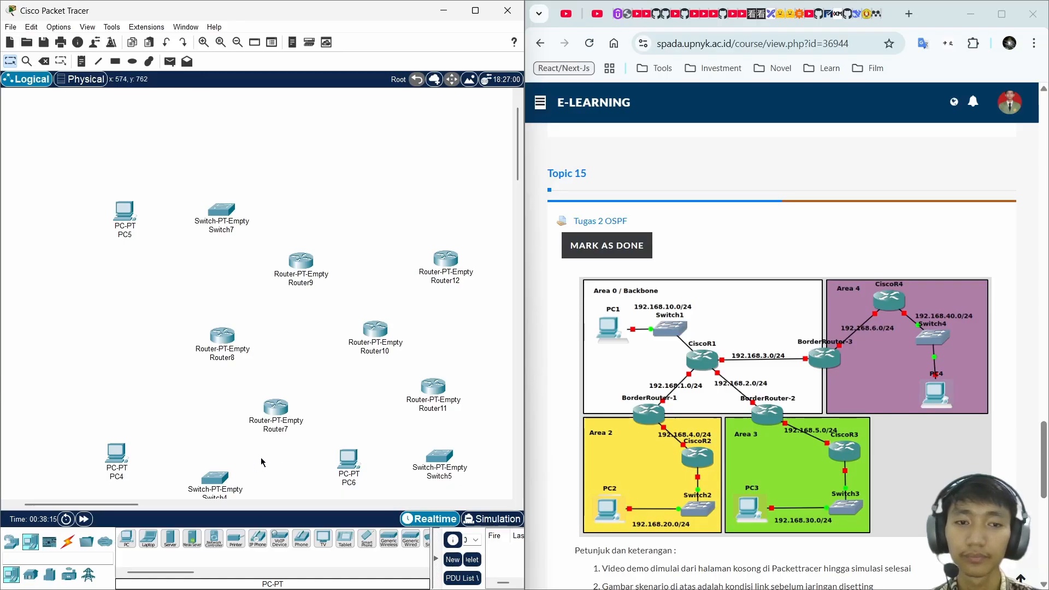
- Spread the two lower areas apart, shifting Router8, Router7, PC4 and Switch4 left and Router10, Router11, PC6 and Switch5 right
scroll(261, 463, "down", 2)
left_click_drag(53, 218, 290, 405)
left_click_drag(276, 326, 256, 326)
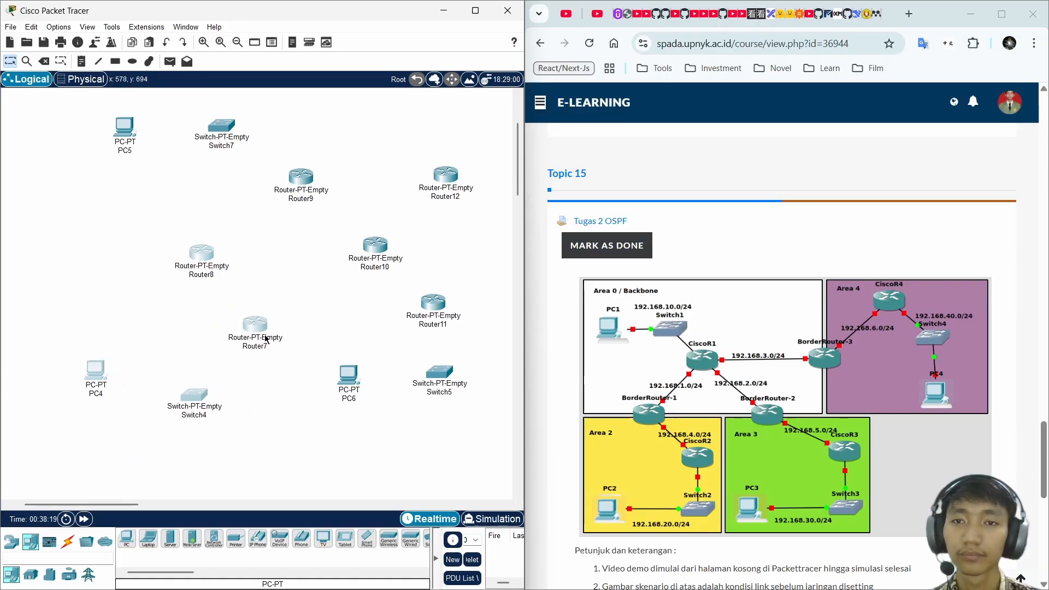
left_click_drag(302, 230, 462, 386)
left_click_drag(432, 312, 448, 319)
- Align Switch4 directly beneath Router7 and move PC4 close beside Switch4
left_click_drag(254, 327, 257, 327)
left_click_drag(195, 403, 256, 403)
left_click_drag(96, 372, 176, 399)
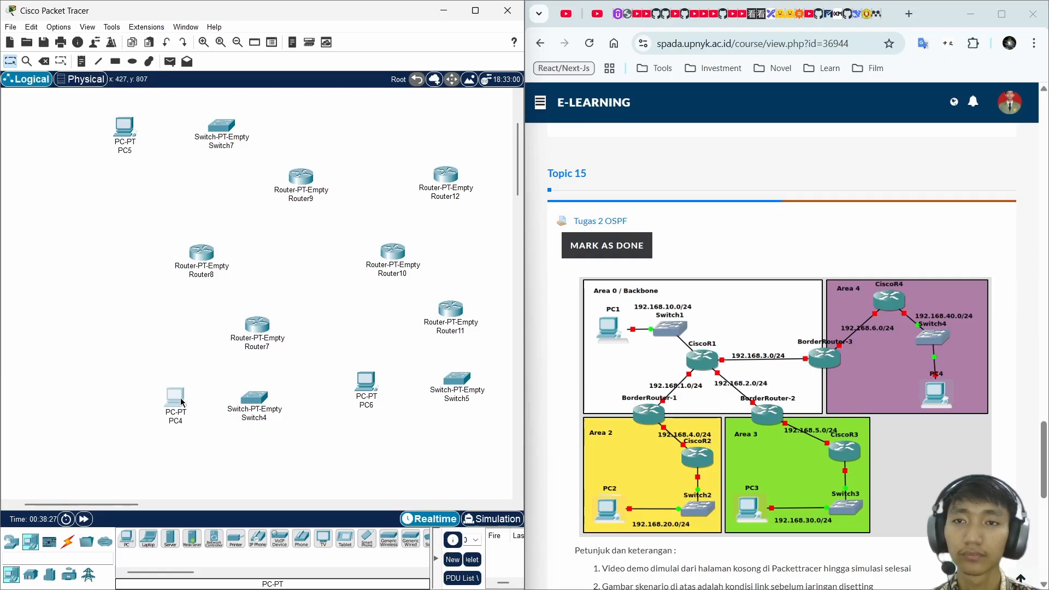
- Check the physical hardware view of PC4 for its installed network module
scroll(352, 180, "right", 2)
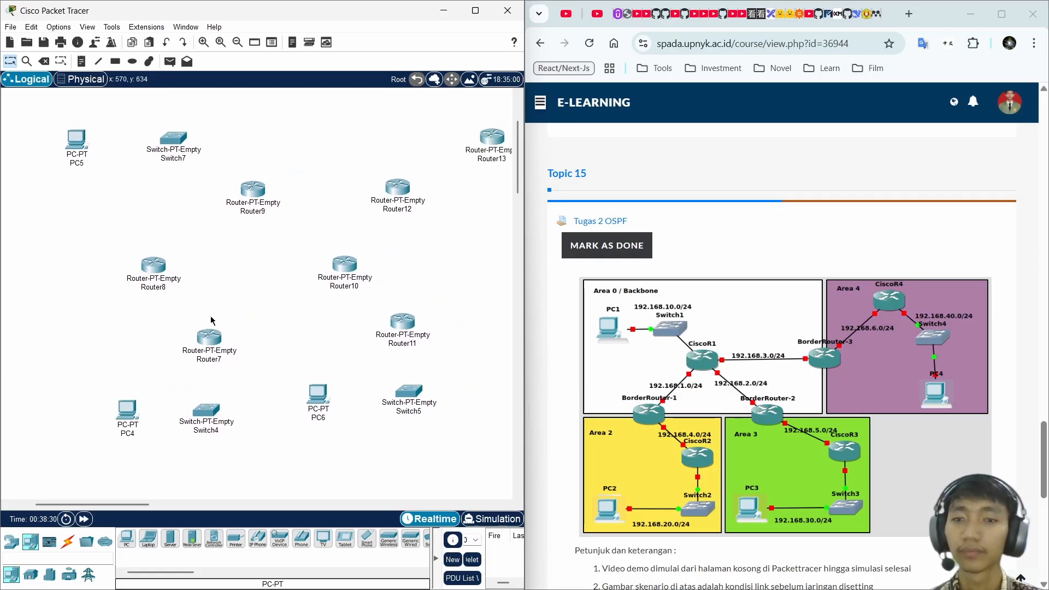
left_click(124, 422)
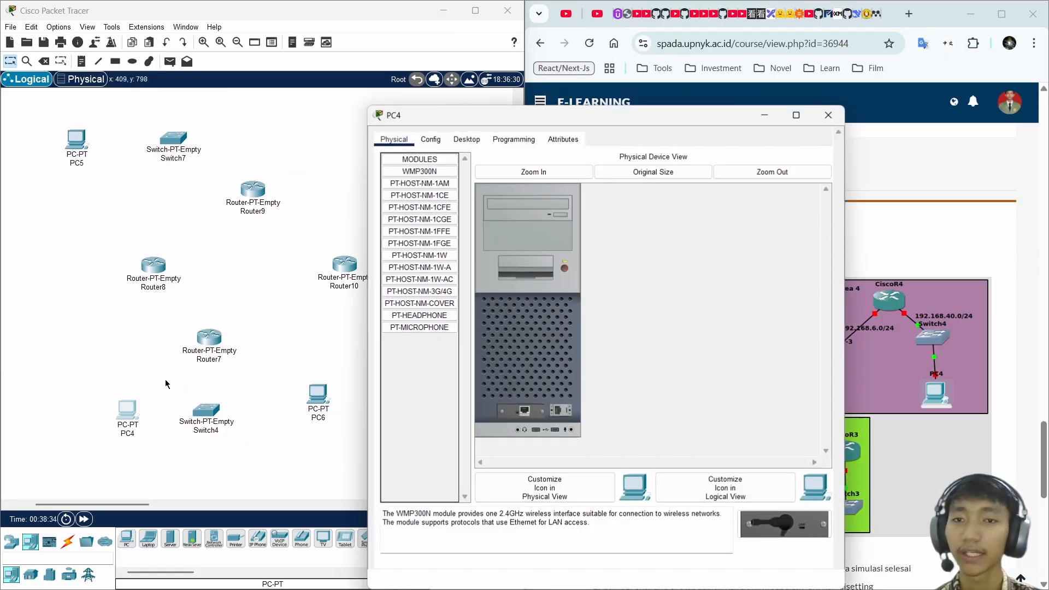
left_click(792, 110)
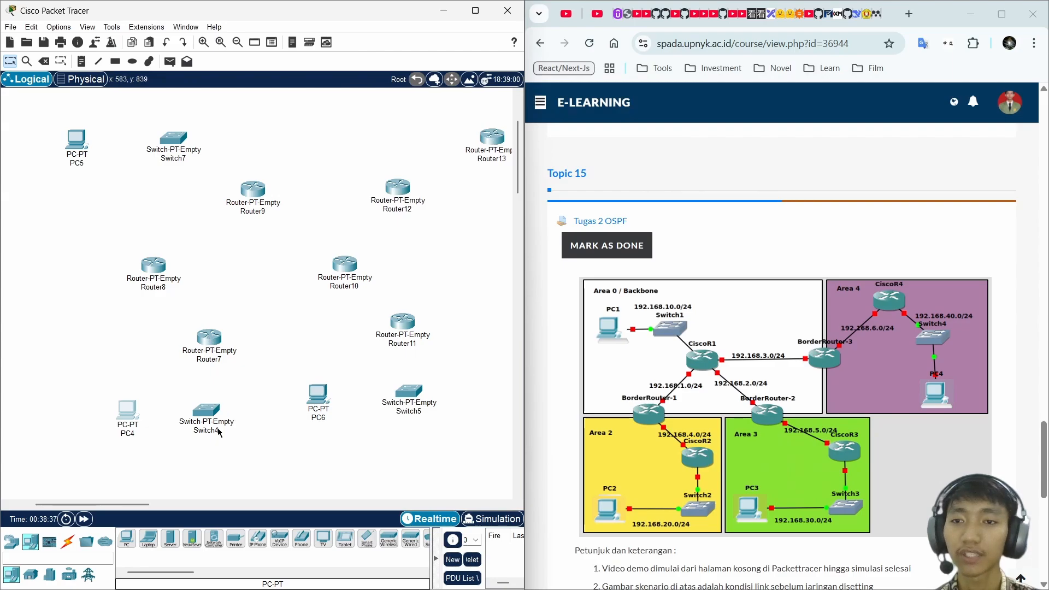
- Power off Switch4 and install PT-SWITCH-NM-1CFE modules in its first two slots
left_click(207, 411)
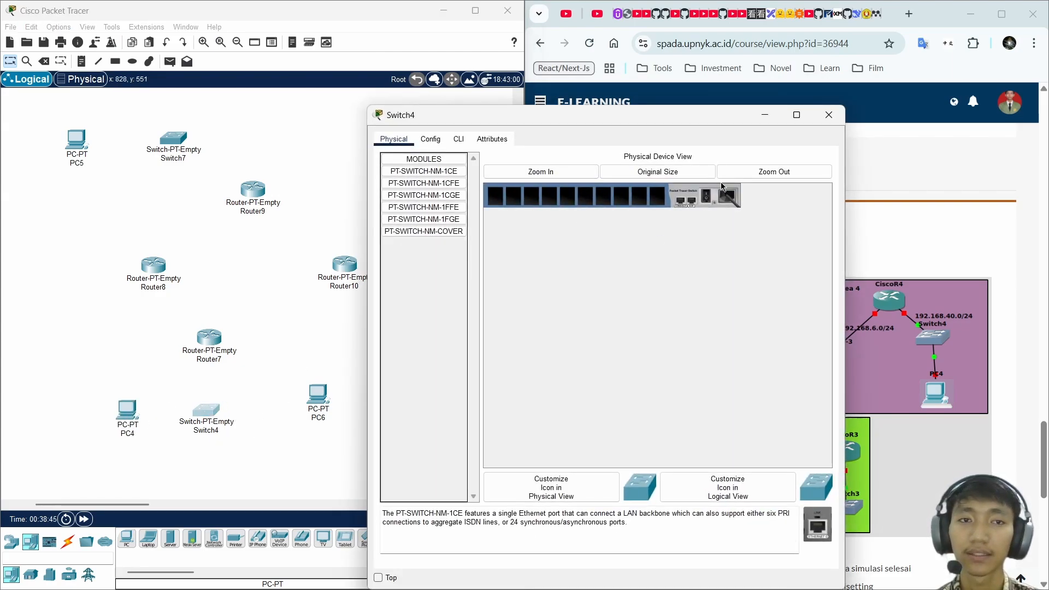
left_click_drag(432, 184, 498, 197)
left_click(669, 377)
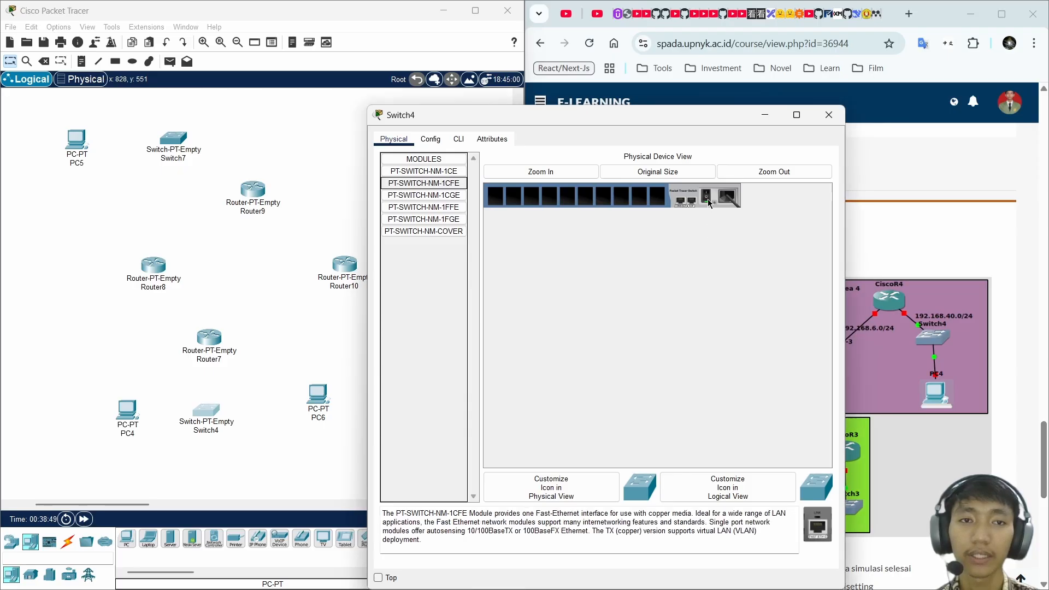
left_click(462, 185)
left_click(707, 196)
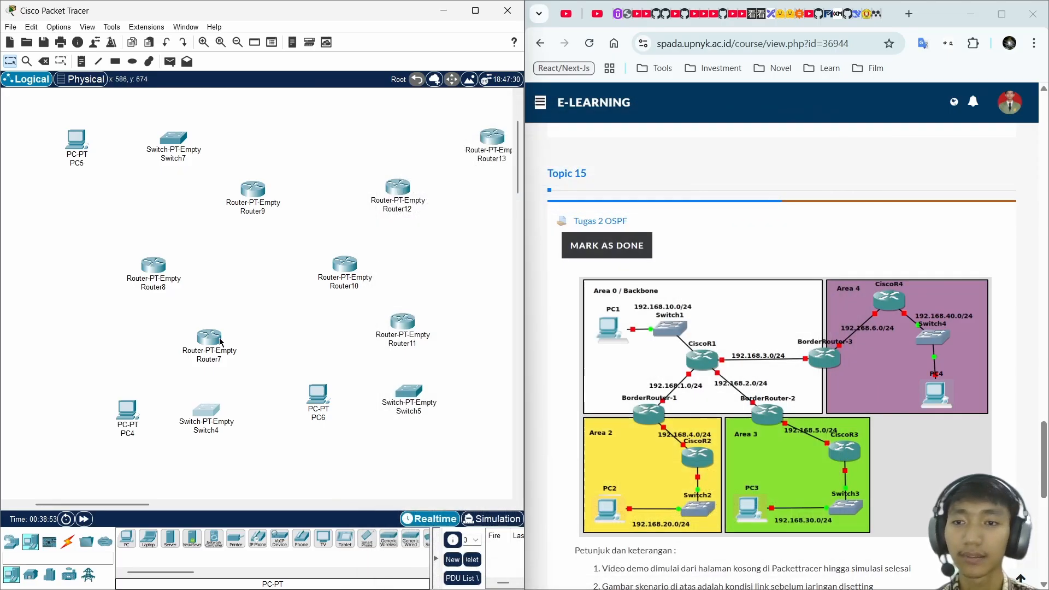
- Install PT-ROUTER-NM-1CFE modules in the first two slots of Router7 and power it back on
left_click(213, 338)
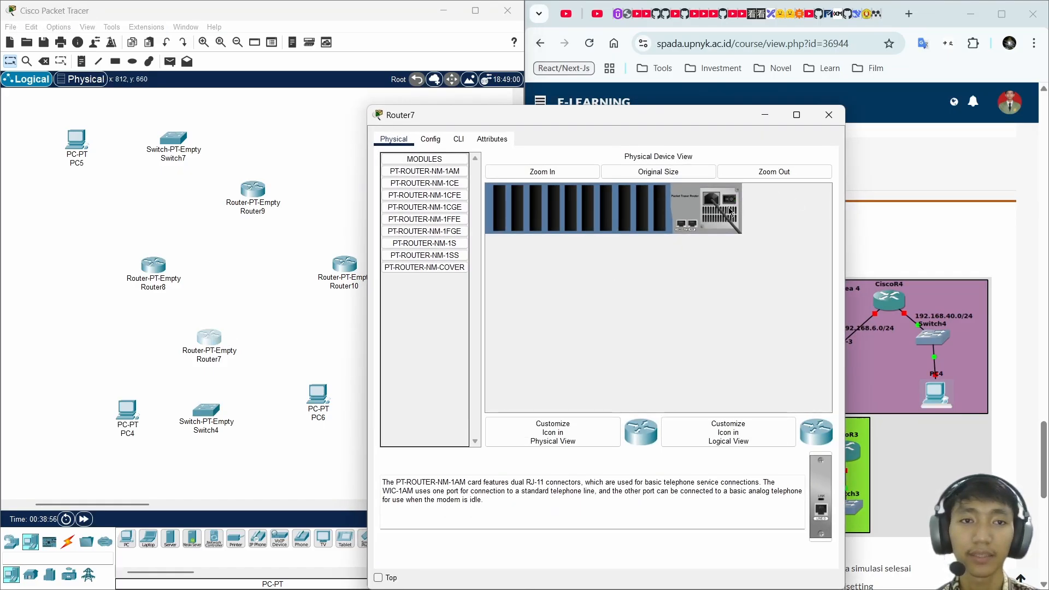
left_click_drag(425, 195, 517, 208)
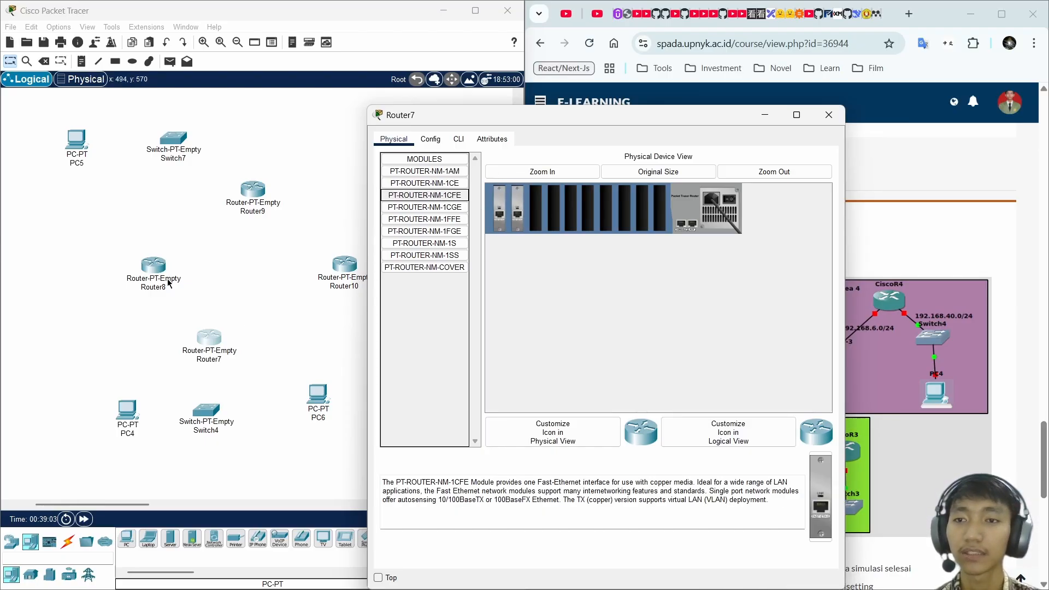
left_click(733, 201)
left_click(829, 114)
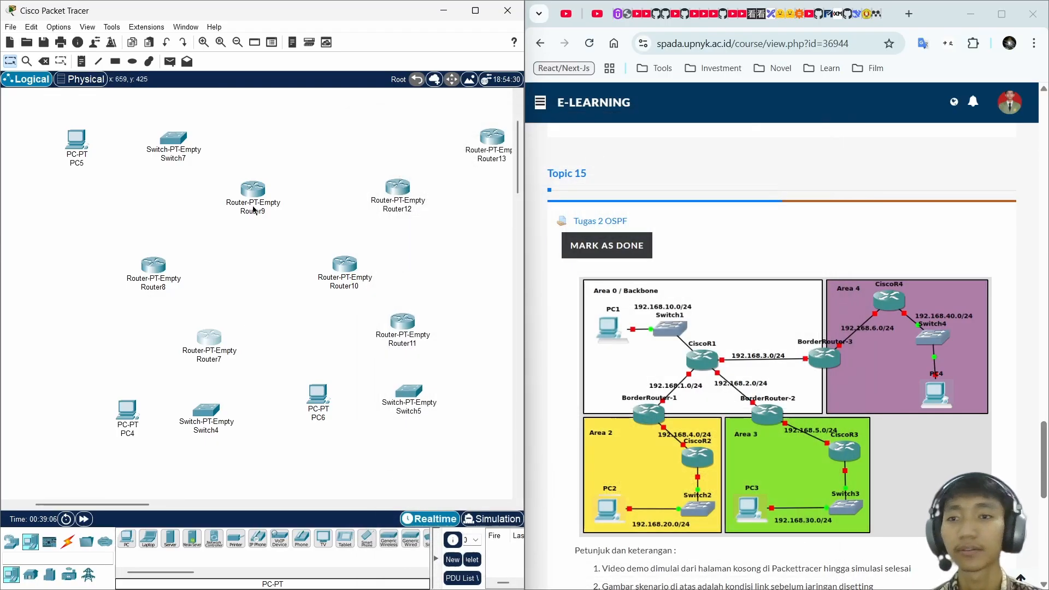
- Power off Router8, install PT-ROUTER-NM-1CFE modules in its first two slots, and power it back on
left_click(155, 266)
left_click(732, 201)
left_click_drag(424, 195, 521, 210)
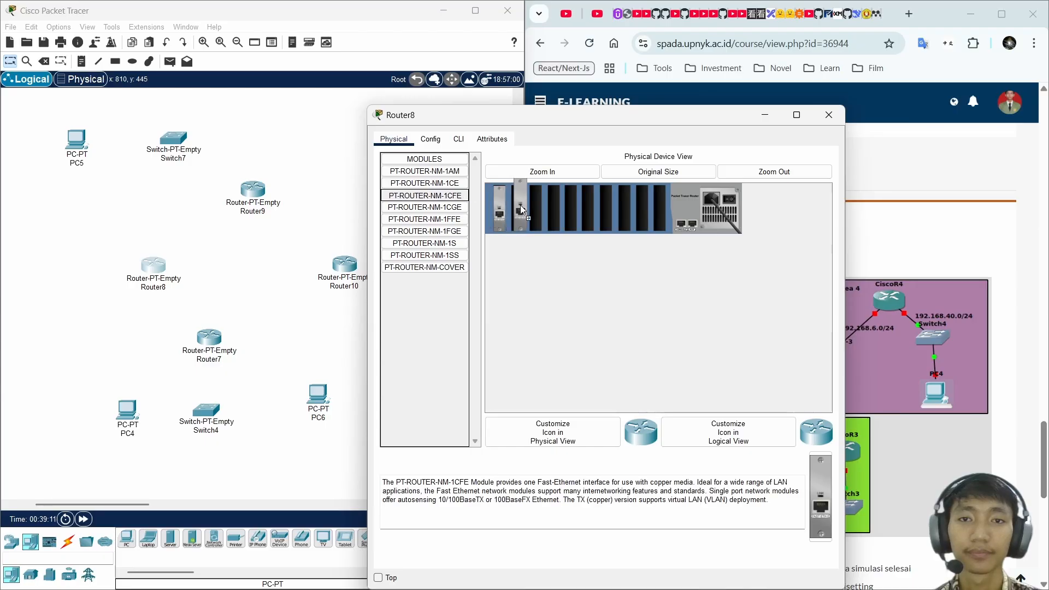
left_click(732, 201)
left_click(829, 114)
- Install PT-ROUTER-NM-1CFE modules in the first four slots of Router9 while it is off and power it back on
left_click(253, 190)
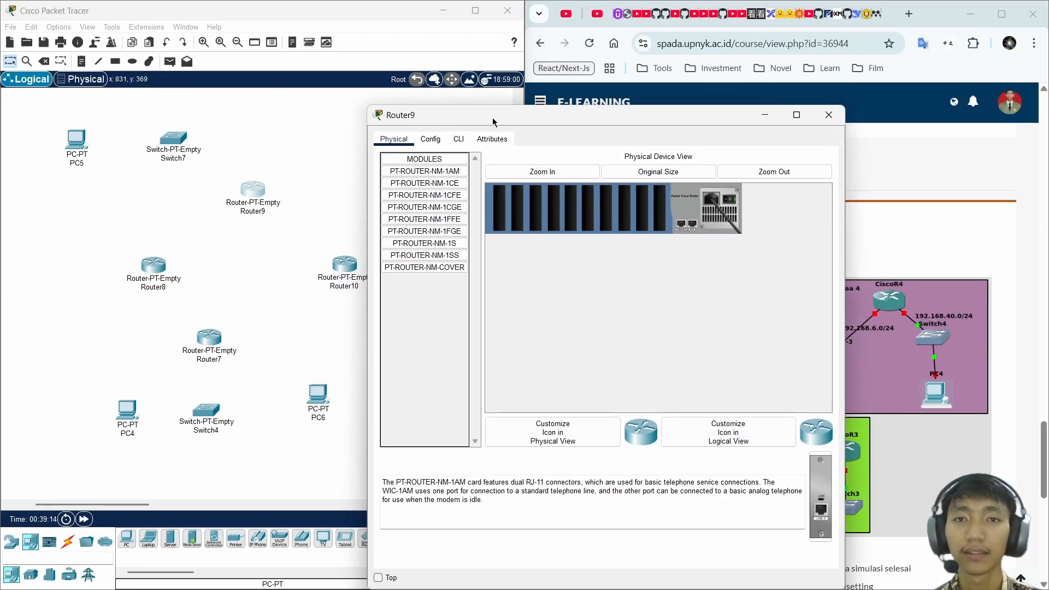
left_click_drag(493, 122, 599, 117)
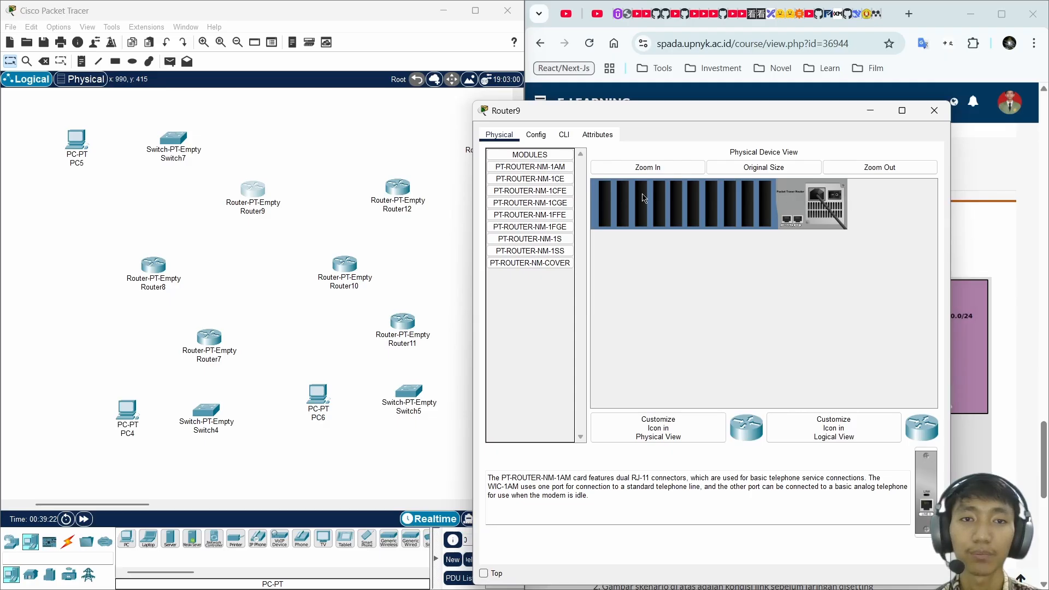
left_click_drag(560, 192, 605, 203)
left_click_drag(560, 194, 624, 198)
left_click_drag(560, 193, 641, 195)
left_click_drag(558, 192, 660, 196)
left_click(837, 197)
left_click(934, 111)
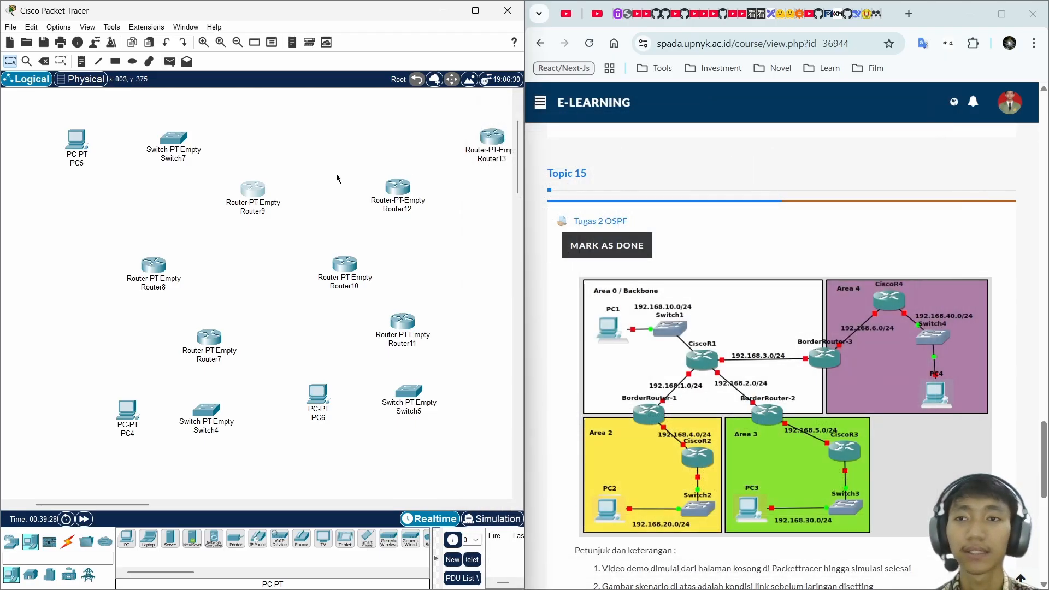
- Power off Switch7, install PT-SWITCH-NM-1CFE modules in its first two slots, and power it back on
left_click(176, 140)
left_click(705, 198)
left_click_drag(459, 185, 512, 198)
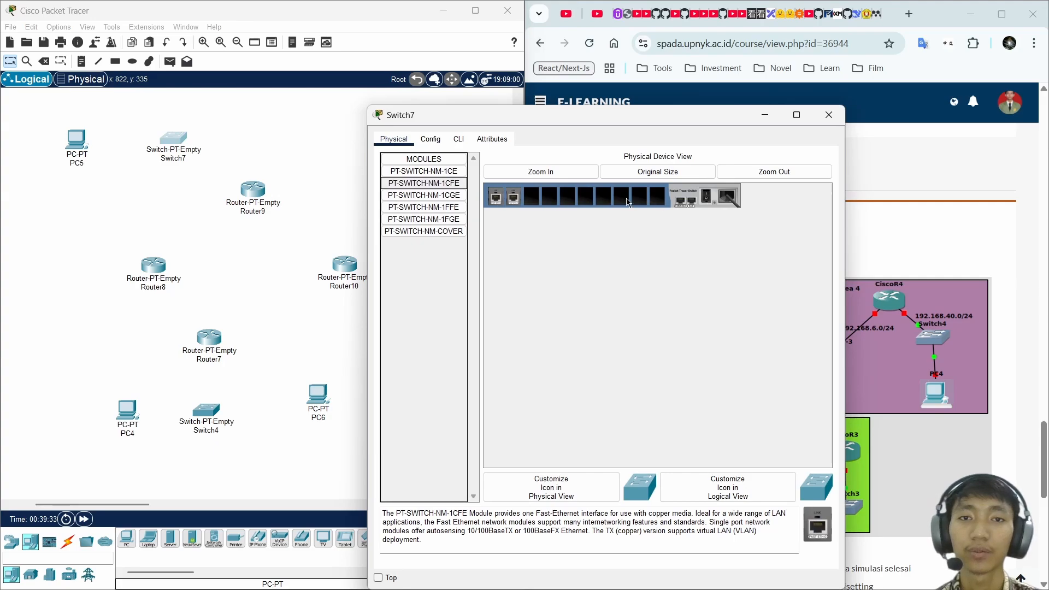
left_click(711, 198)
left_click(830, 115)
- Power off Router10, install PT-ROUTER-NM-1CFE modules in its first two slots, and power it back on
left_click(345, 266)
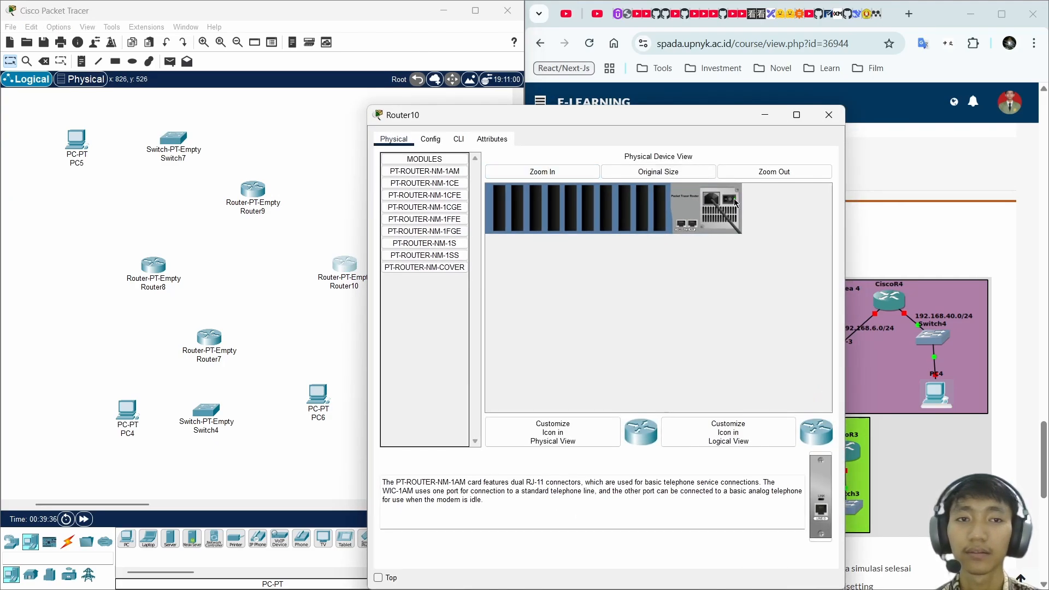
left_click(735, 203)
left_click_drag(459, 195, 517, 205)
left_click(733, 202)
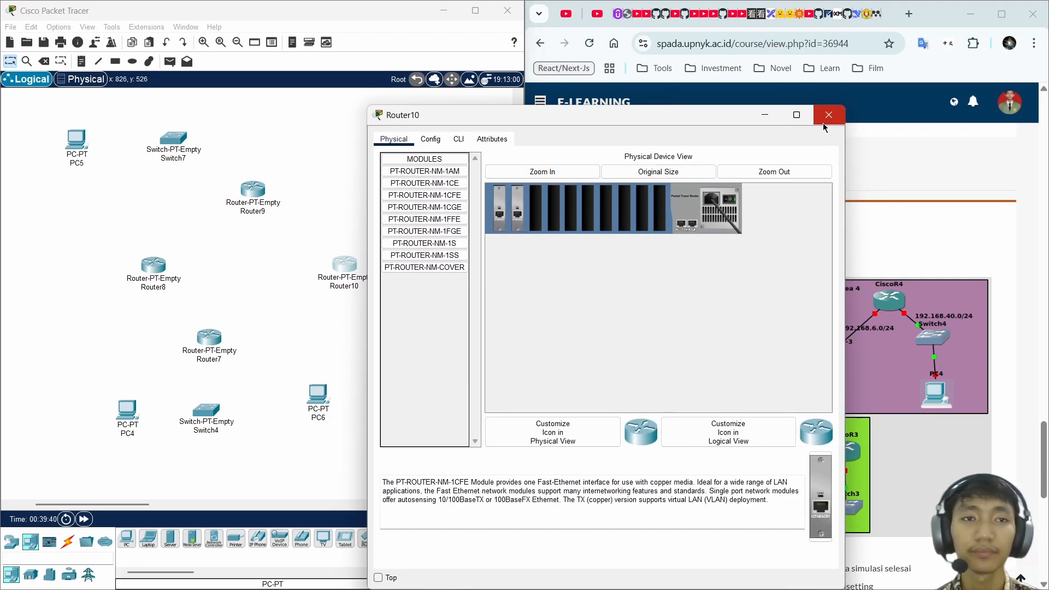
left_click(829, 114)
- Install PT-ROUTER-NM-1CFE modules in the first two slots of Router11 and PT-SWITCH-NM-1CFE modules in Switch5
left_click(480, 158)
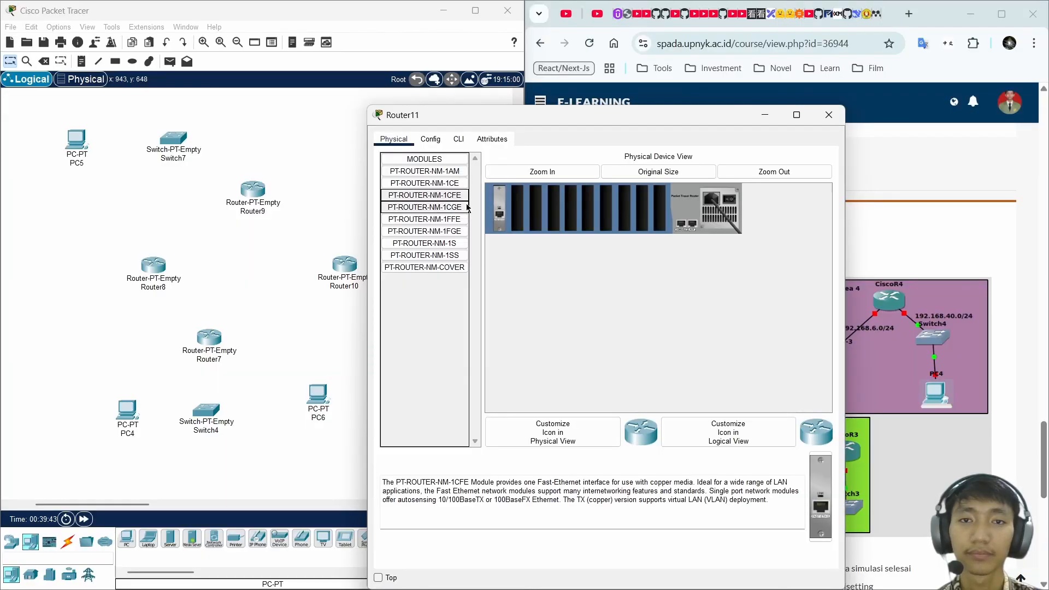
left_click_drag(424, 195, 495, 208)
left_click_drag(425, 195, 519, 208)
left_click(731, 198)
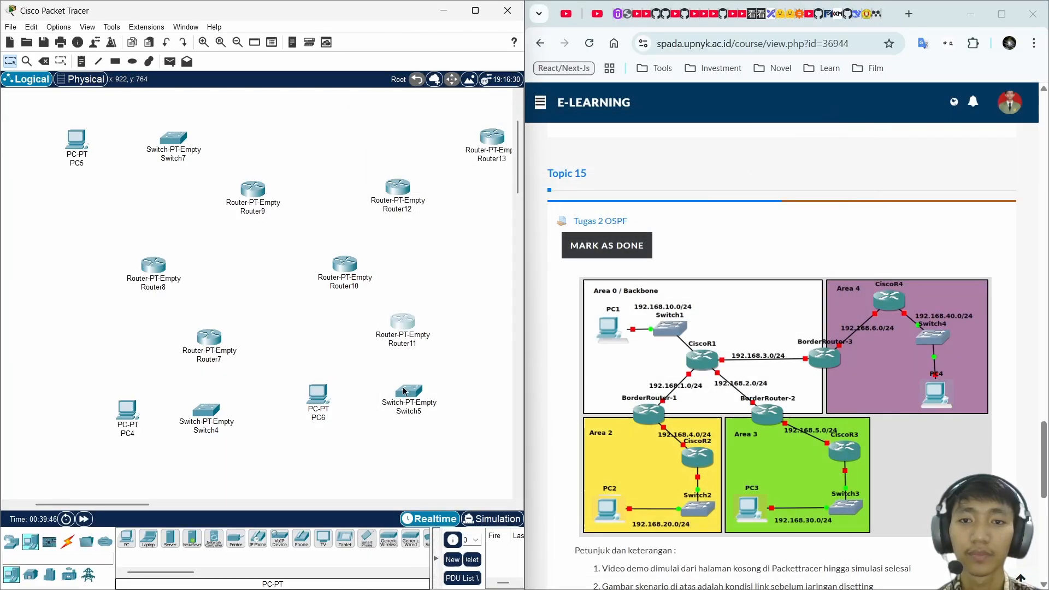
left_click(405, 391)
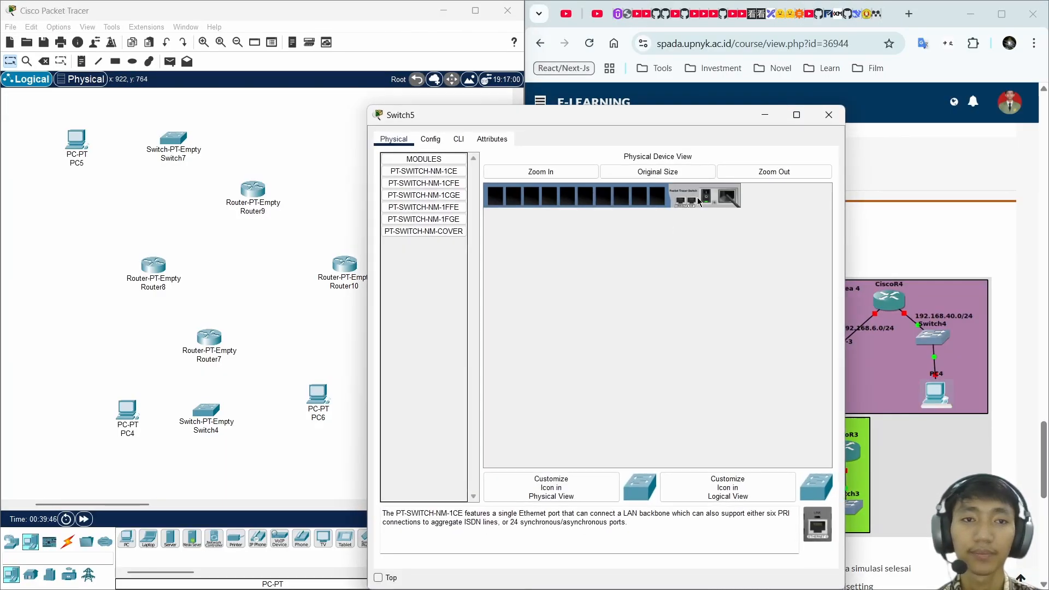
left_click_drag(424, 183, 514, 198)
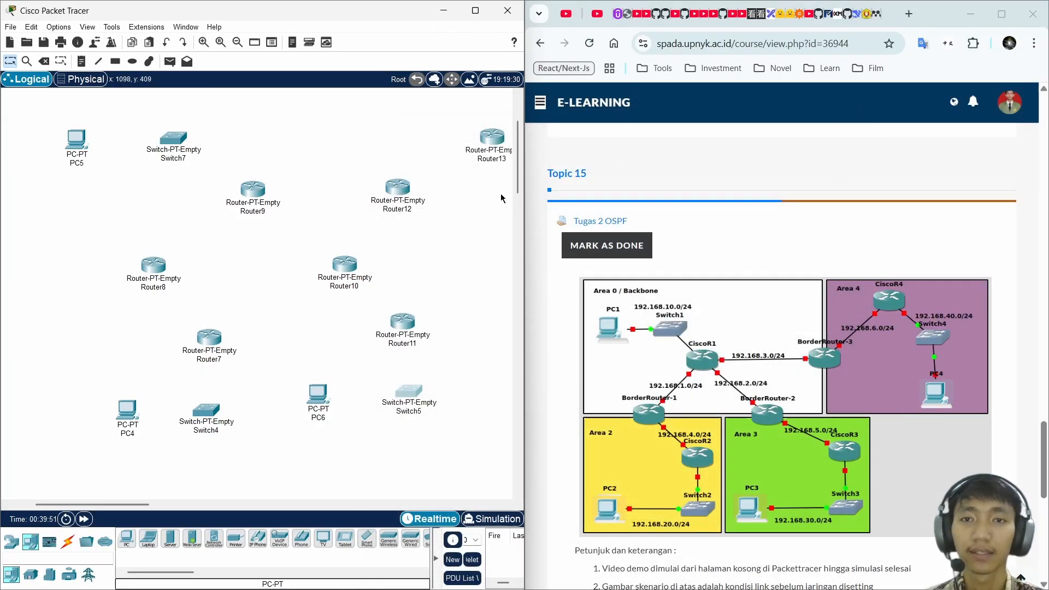
- Install PT-ROUTER-NM-1CFE Fast-Ethernet modules in Router12
scroll(240, 289, "right", 5)
left_click(252, 188)
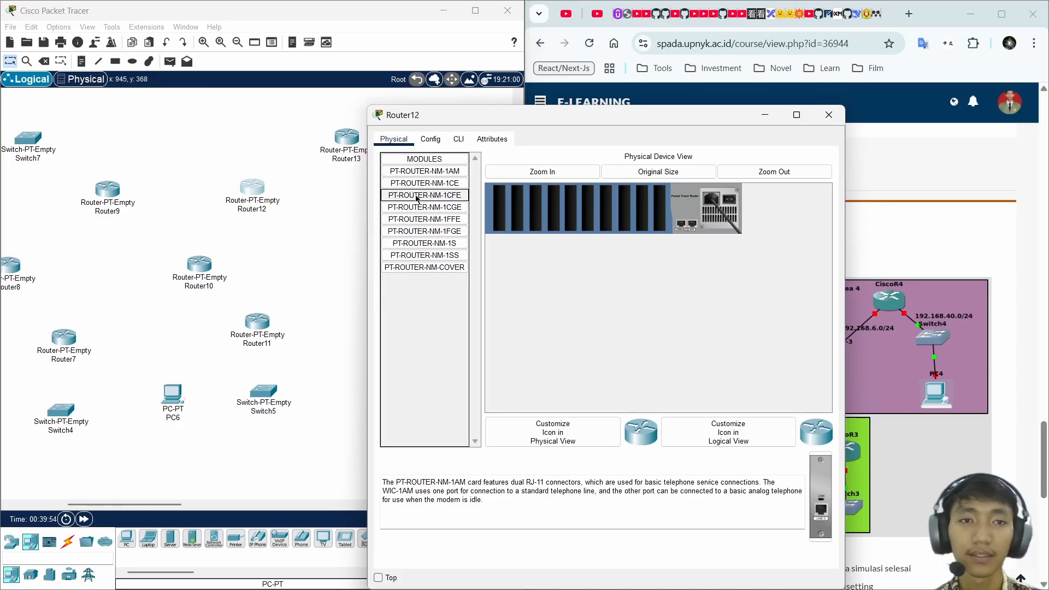
left_click_drag(425, 195, 517, 208)
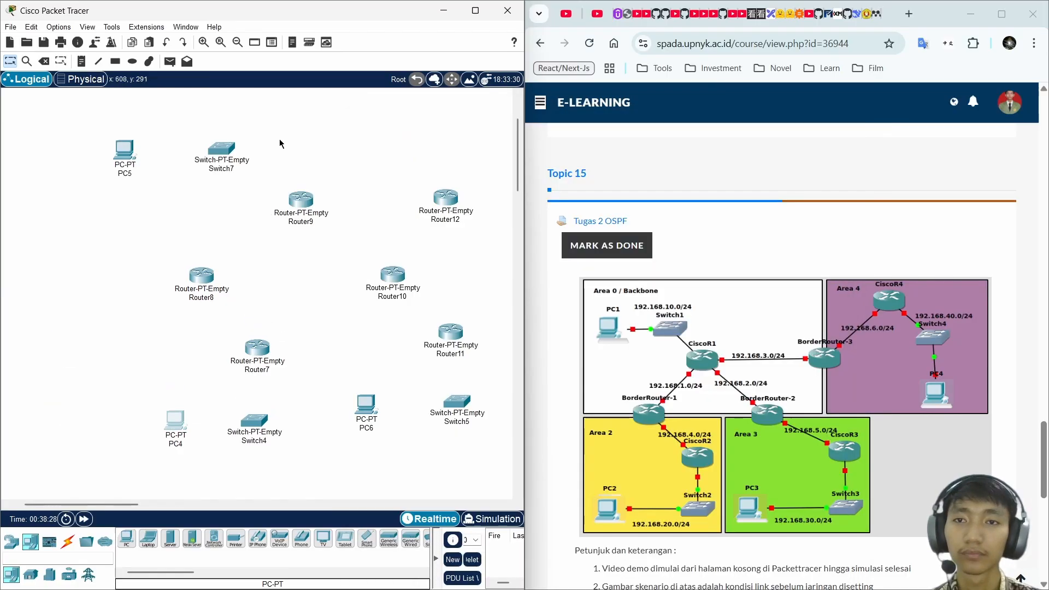
- Check PC4's physical device view for its network module and close it
scroll(350, 161, "down", 1)
scroll(351, 161, "right", 2)
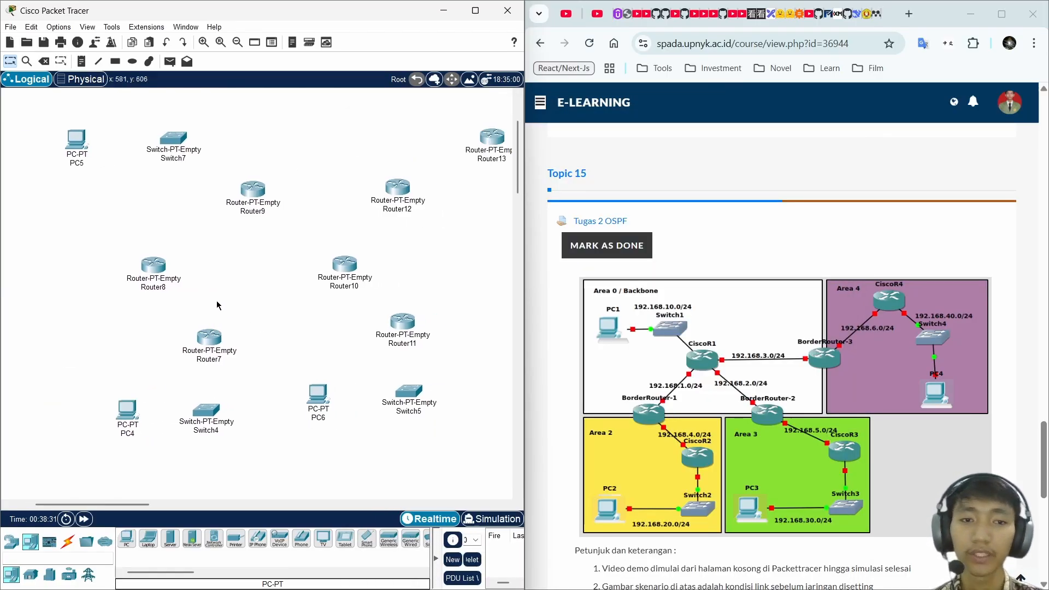
left_click(124, 410)
left_click_drag(754, 112, 753, 116)
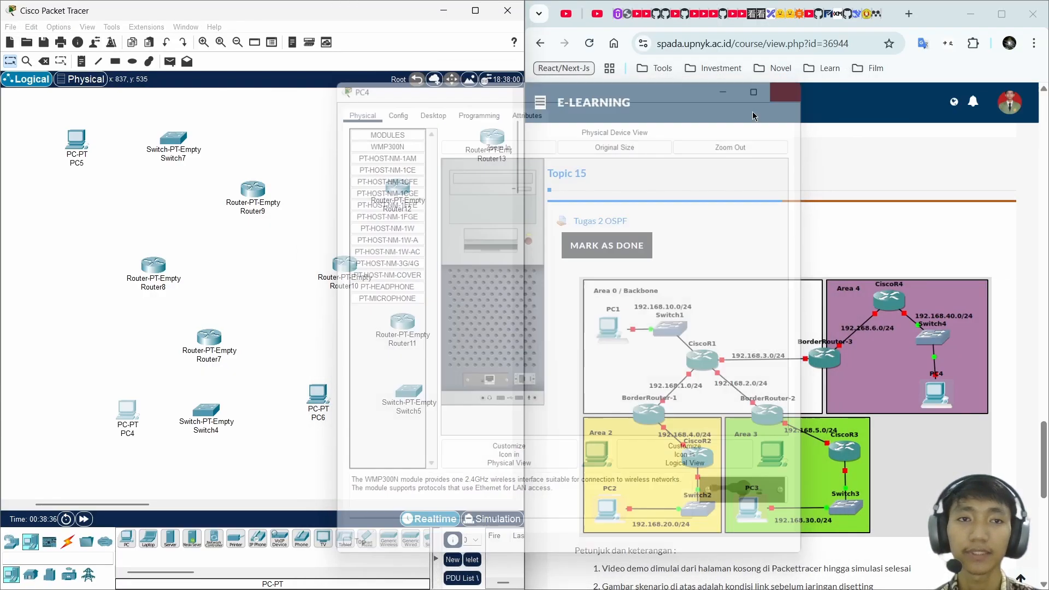
left_click(785, 92)
- Install PT-SWITCH-NM-1CFE modules in the first two slots of Switch4 with its power off
left_click(213, 401)
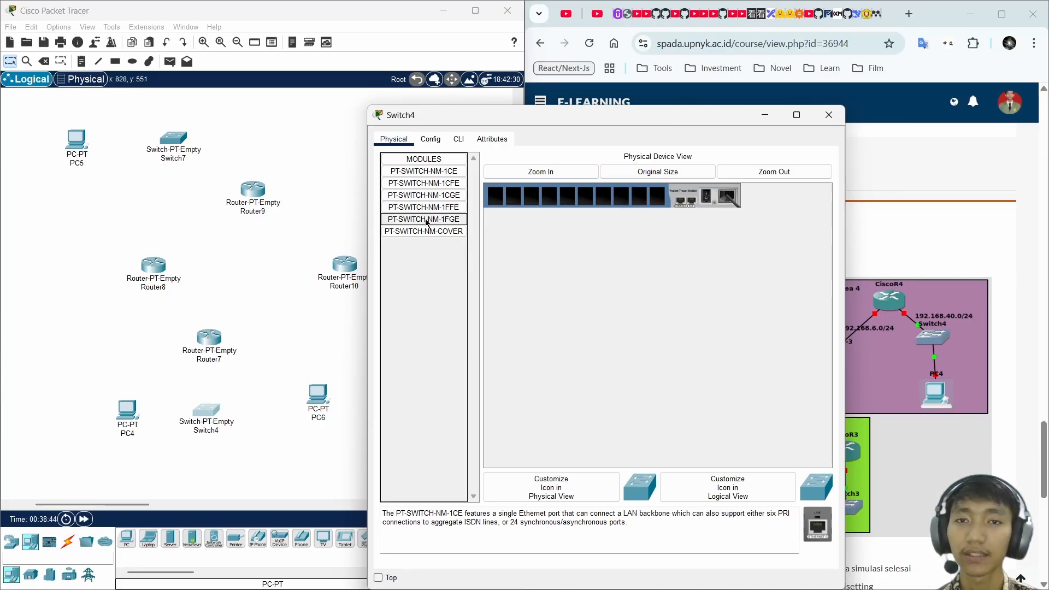
left_click_drag(438, 183, 495, 195)
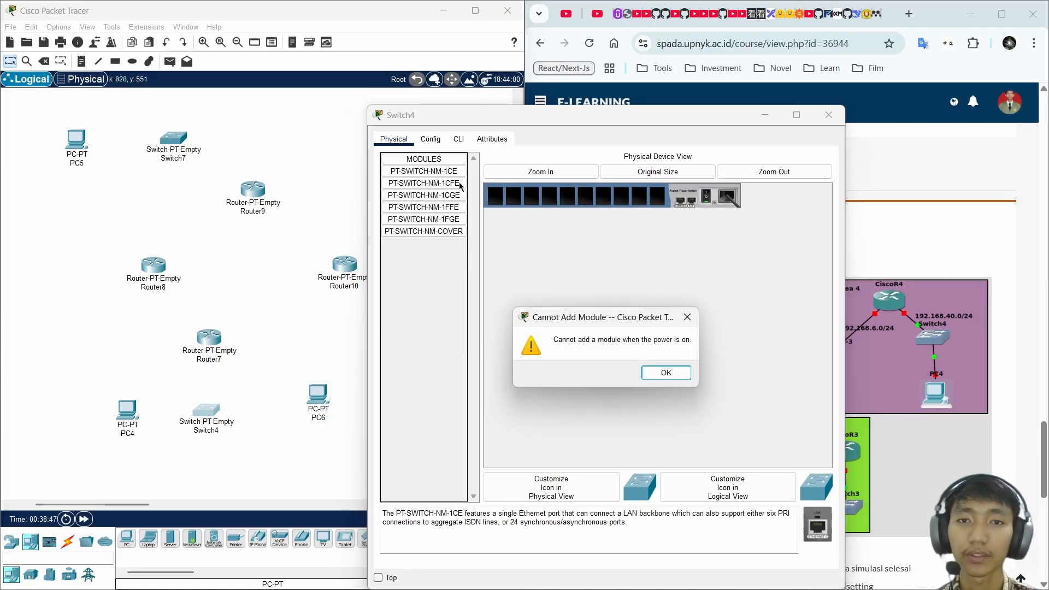
left_click(666, 372)
left_click_drag(432, 183, 508, 199)
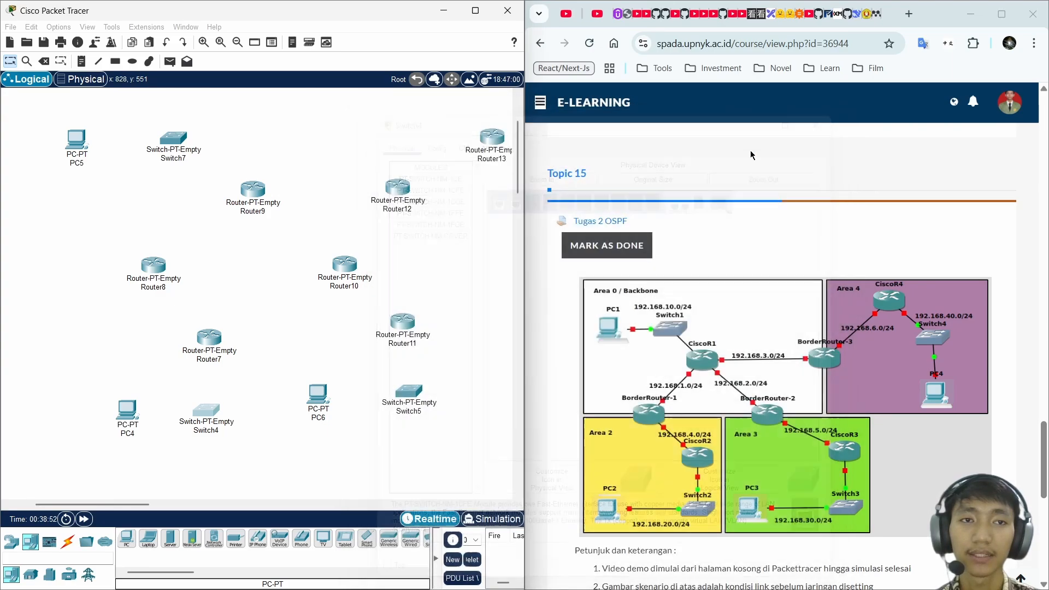
- Fit Router7 with PT-ROUTER-NM-1CFE modules in its first two slots
left_click(219, 341)
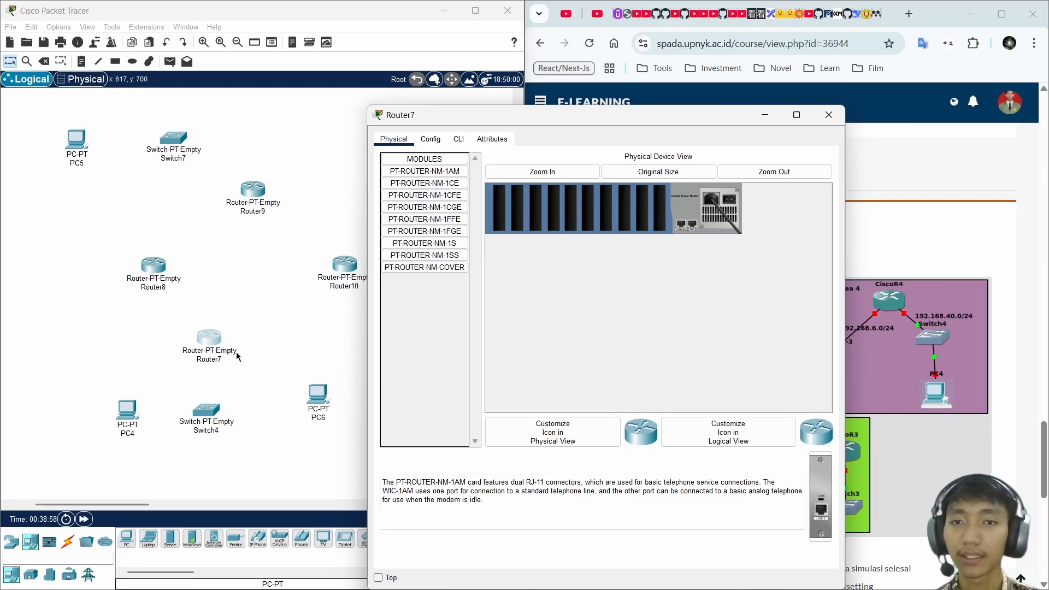
left_click_drag(462, 195, 518, 208)
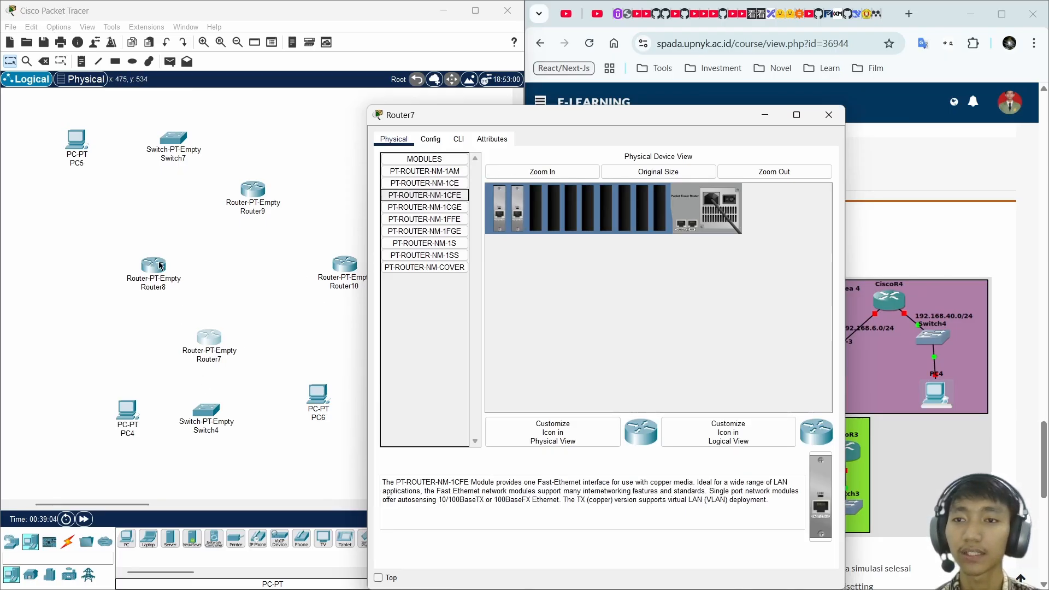
left_click(829, 114)
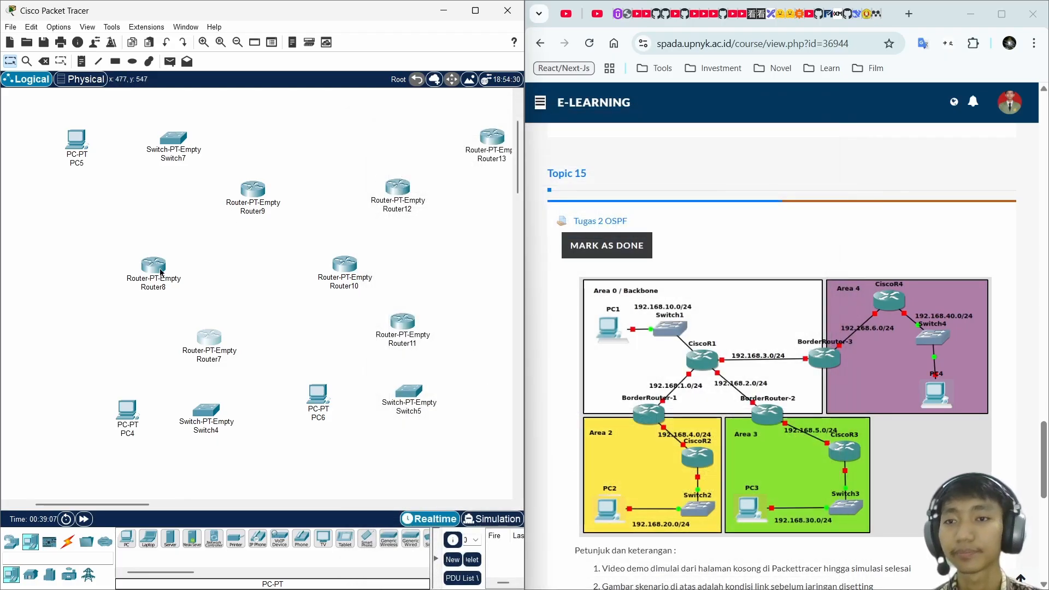
- Turn Router8 off, fit PT-ROUTER-NM-1CFE modules in its first two slots, and turn it back on
left_click(154, 268)
left_click(732, 200)
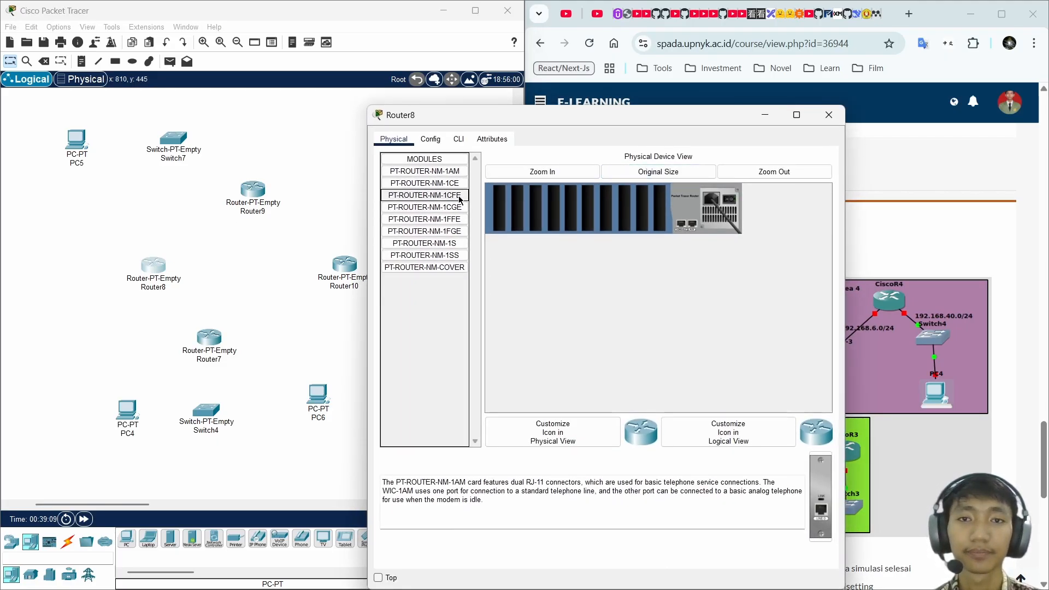
left_click_drag(459, 197, 518, 209)
left_click(732, 201)
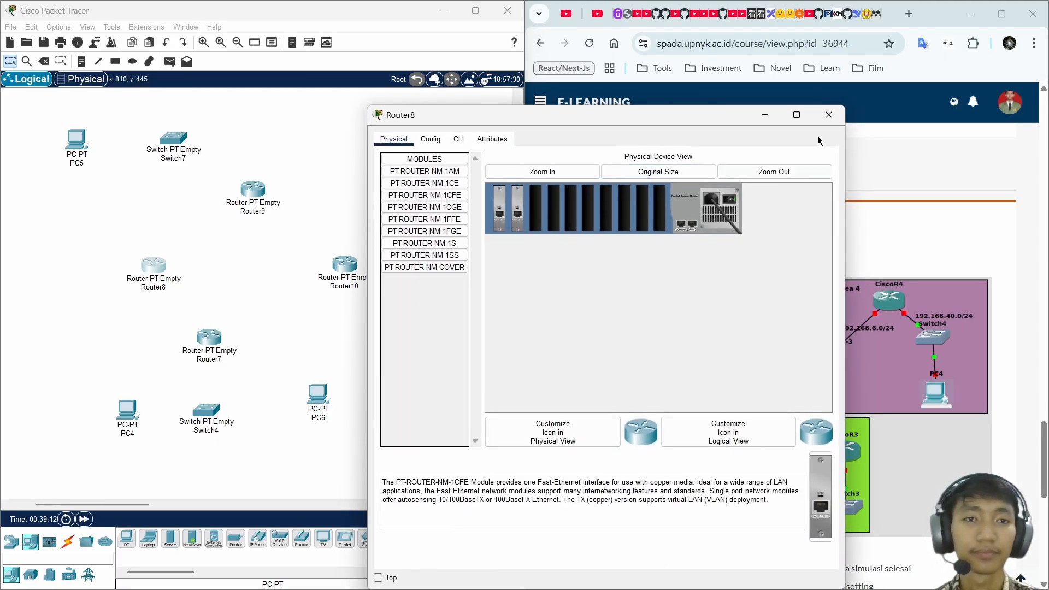
left_click(829, 114)
- Fit Router9 with PT-ROUTER-NM-1CFE modules in its first four slots
left_click(253, 191)
left_click_drag(491, 113, 596, 109)
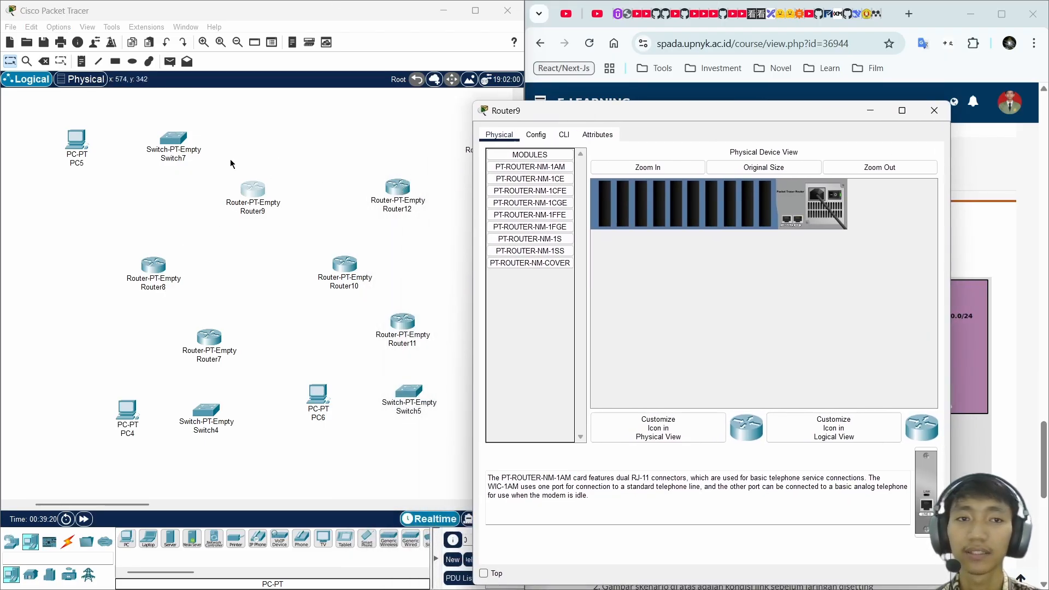
left_click_drag(558, 193, 626, 201)
left_click_drag(561, 191, 660, 200)
left_click(933, 110)
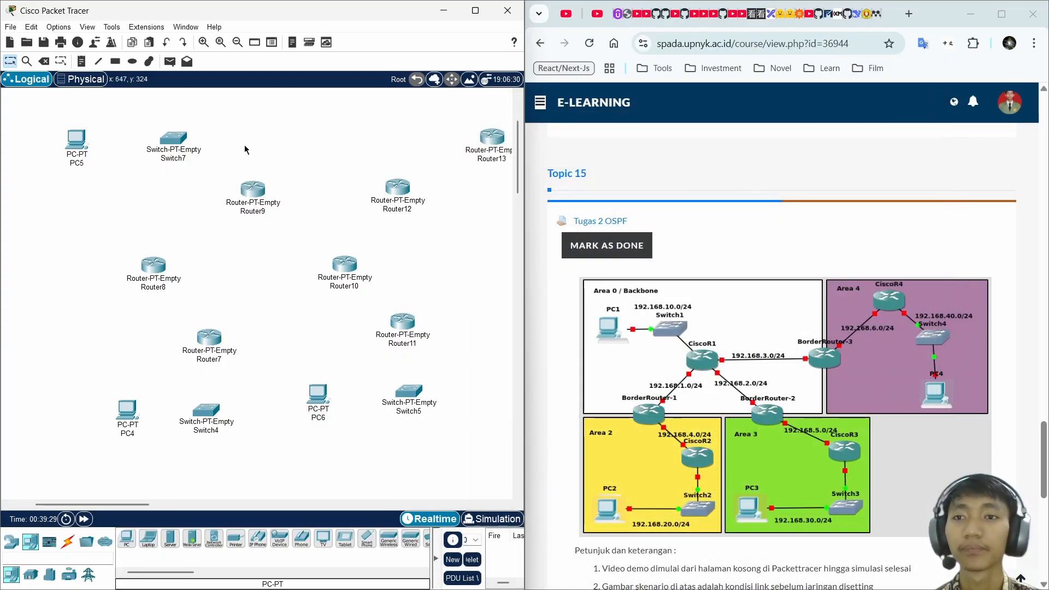
- Fit Switch7 with PT-SWITCH-NM-1CFE modules in its first two slots
left_click(174, 139)
left_click_drag(424, 183, 513, 195)
left_click(829, 115)
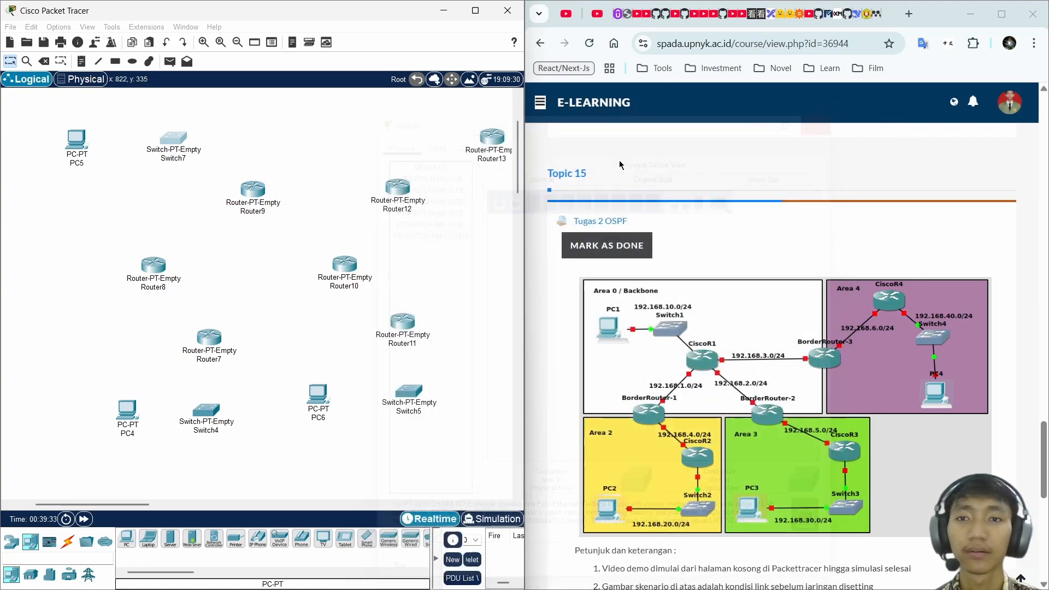
- Turn Router10 off and fit PT-ROUTER-NM-1CFE modules in its first two slots
left_click(345, 265)
left_click(731, 198)
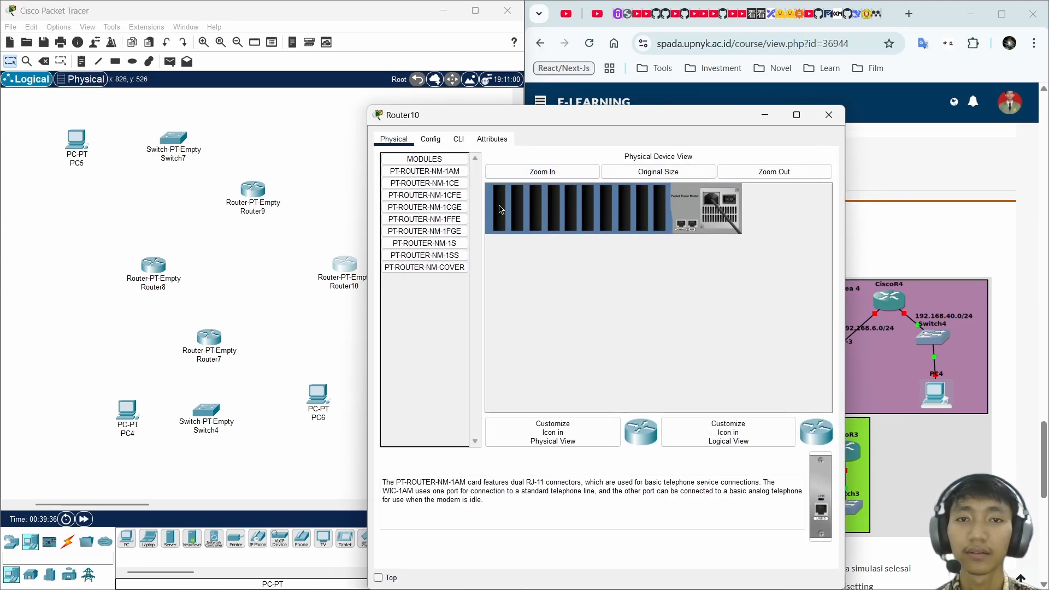
left_click_drag(457, 196, 518, 208)
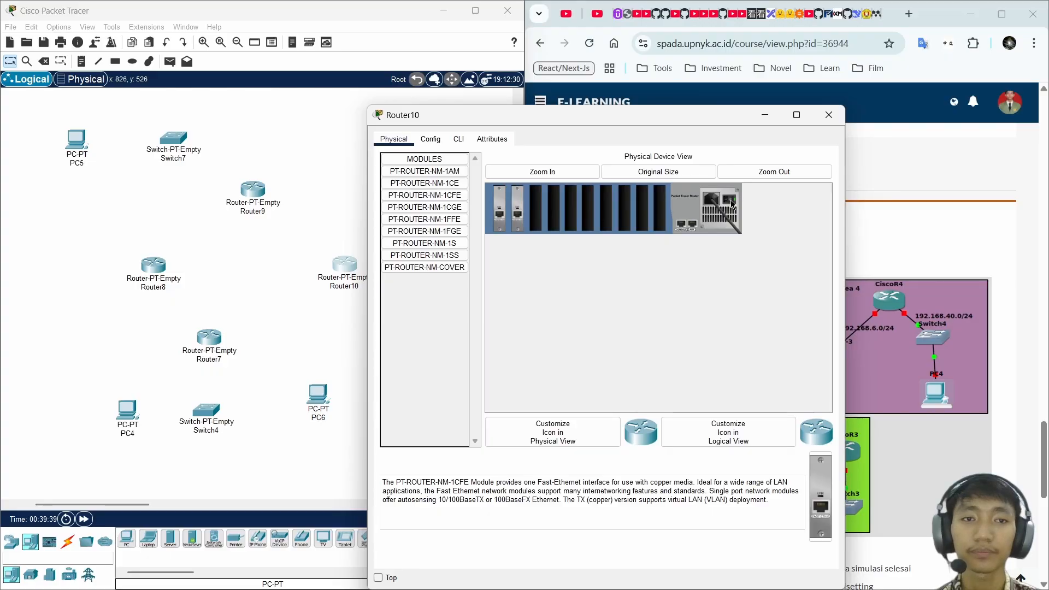
left_click(829, 115)
- Fit Router11 with PT-ROUTER-NM-1CFE modules in its first two slots
left_click(407, 326)
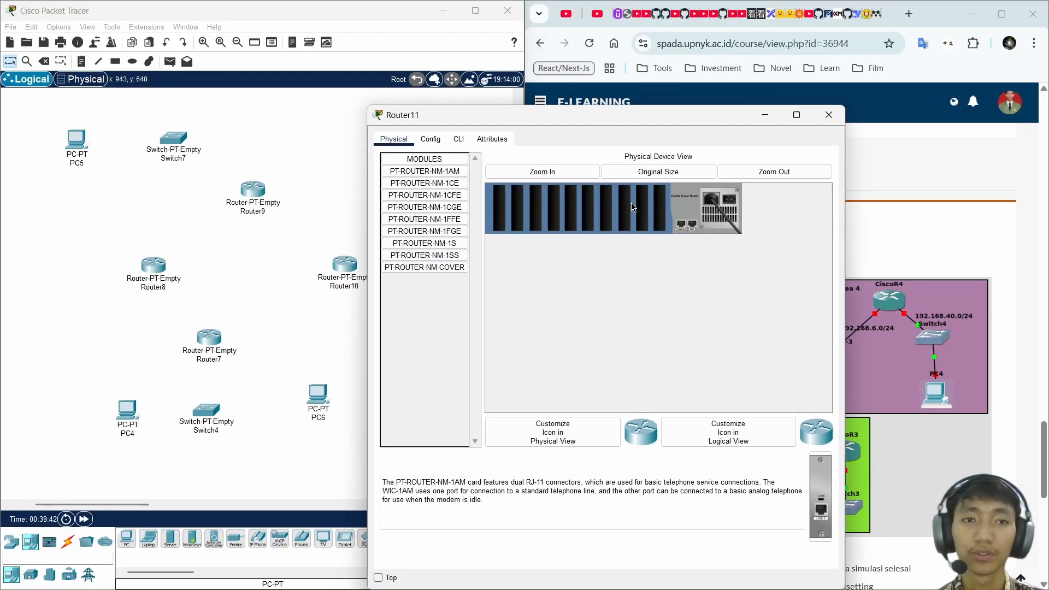
left_click_drag(467, 196, 518, 209)
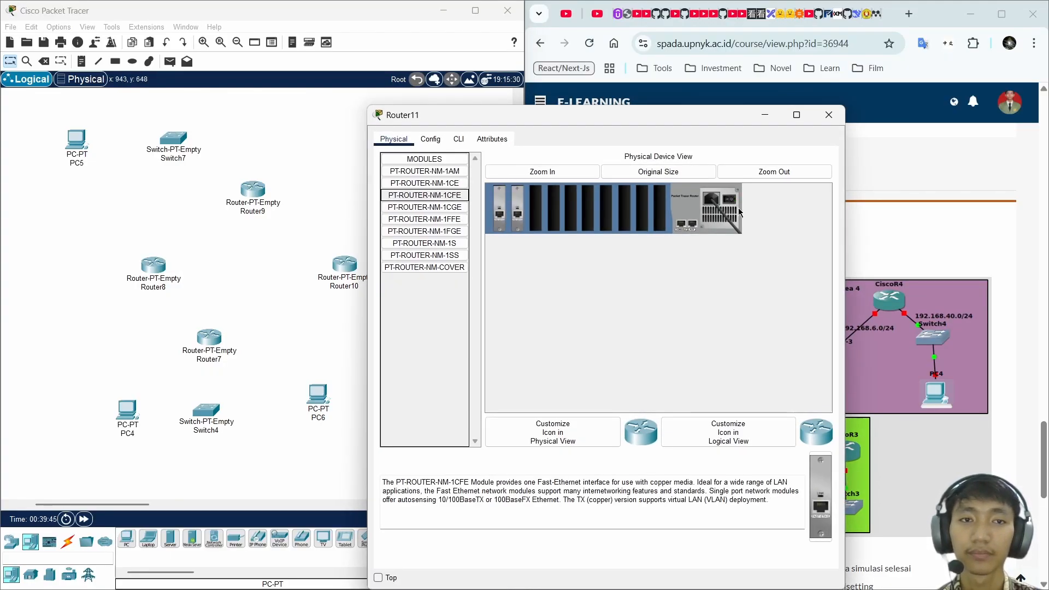
left_click(830, 115)
- Turn Switch5 off, fit PT-SWITCH-NM-1CFE modules in its first two slots, and turn it back on
left_click(408, 389)
left_click(706, 198)
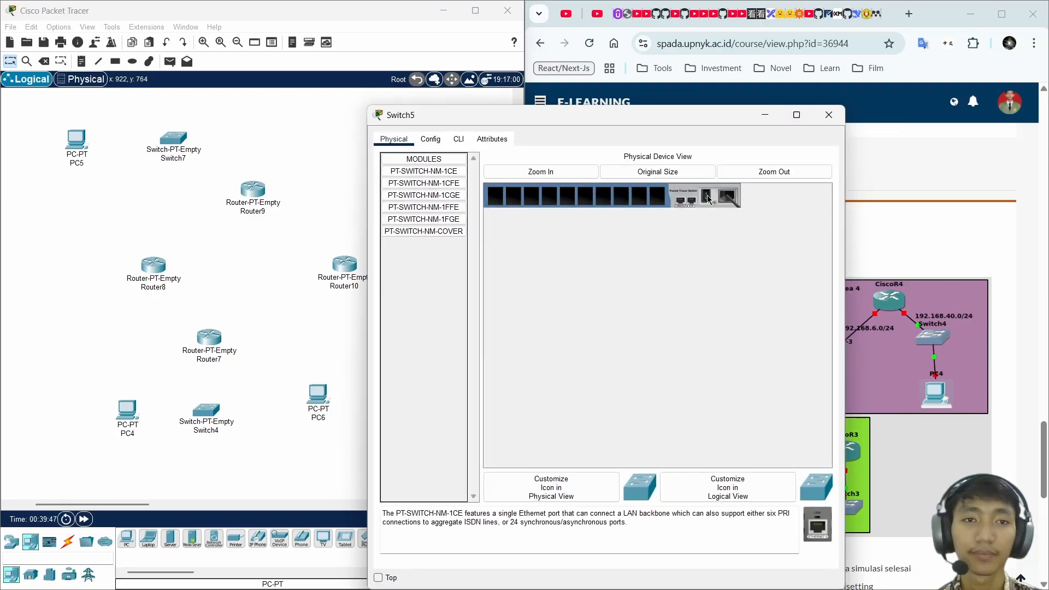
left_click(463, 183)
left_click_drag(463, 185, 514, 197)
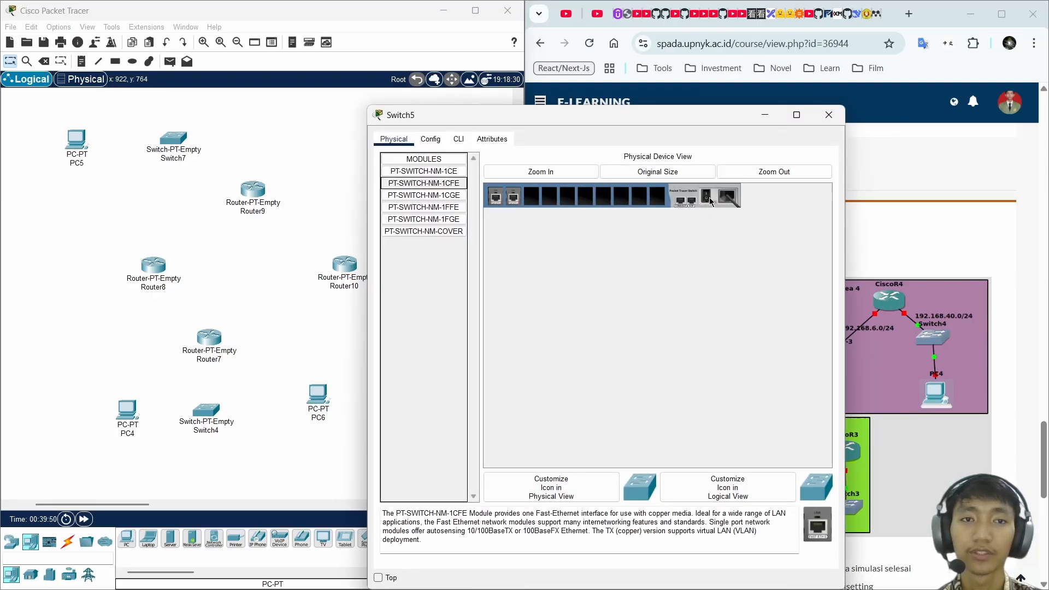
left_click(710, 202)
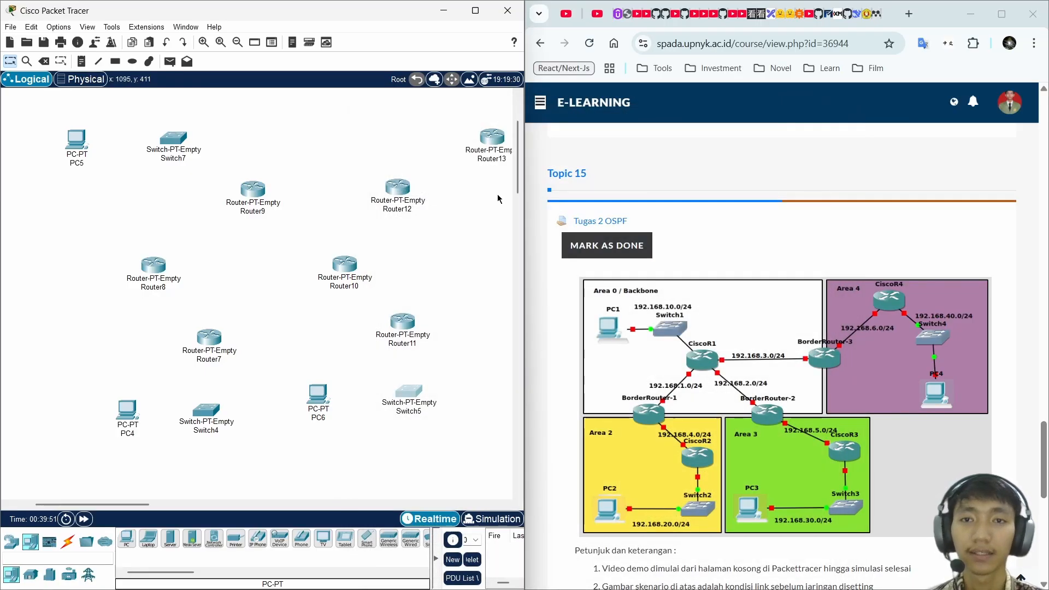
- Fit Router12 with PT-ROUTER-NM-1CFE modules in its first two slots
scroll(272, 164, "right", 3)
left_click(256, 186)
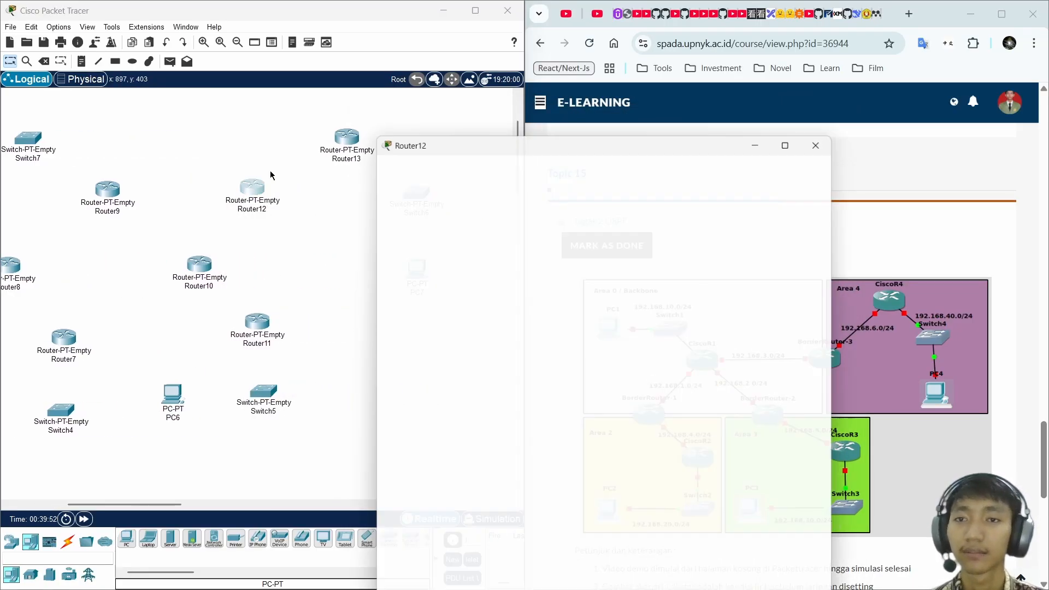
left_click_drag(425, 195, 518, 208)
left_click(830, 114)
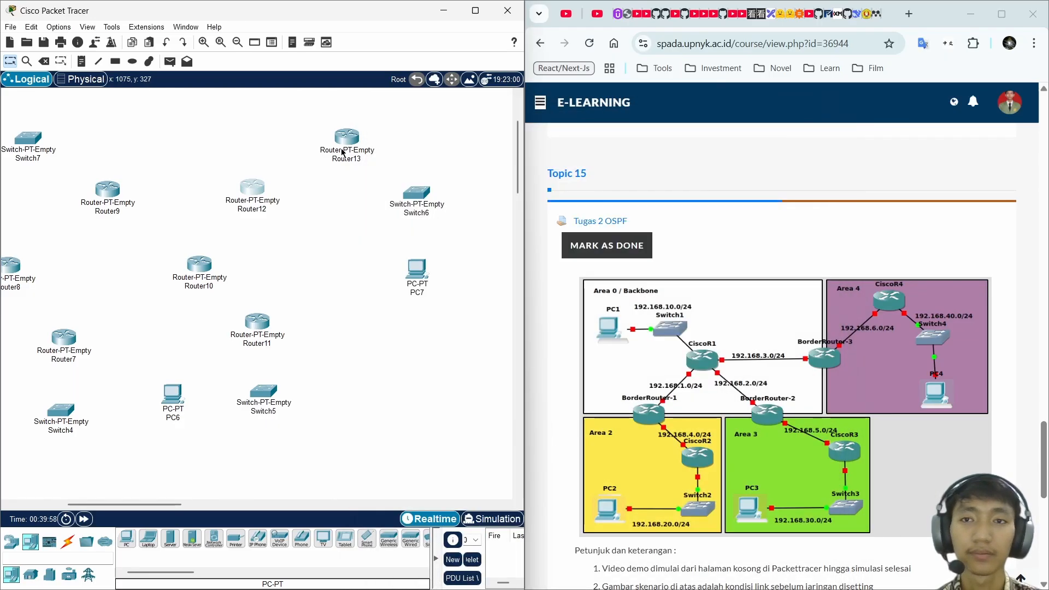
- Turn Router13 off and fit PT-ROUTER-NM-1CFE modules in its first two slots
left_click(346, 136)
left_click(718, 200)
left_click_drag(425, 195, 522, 210)
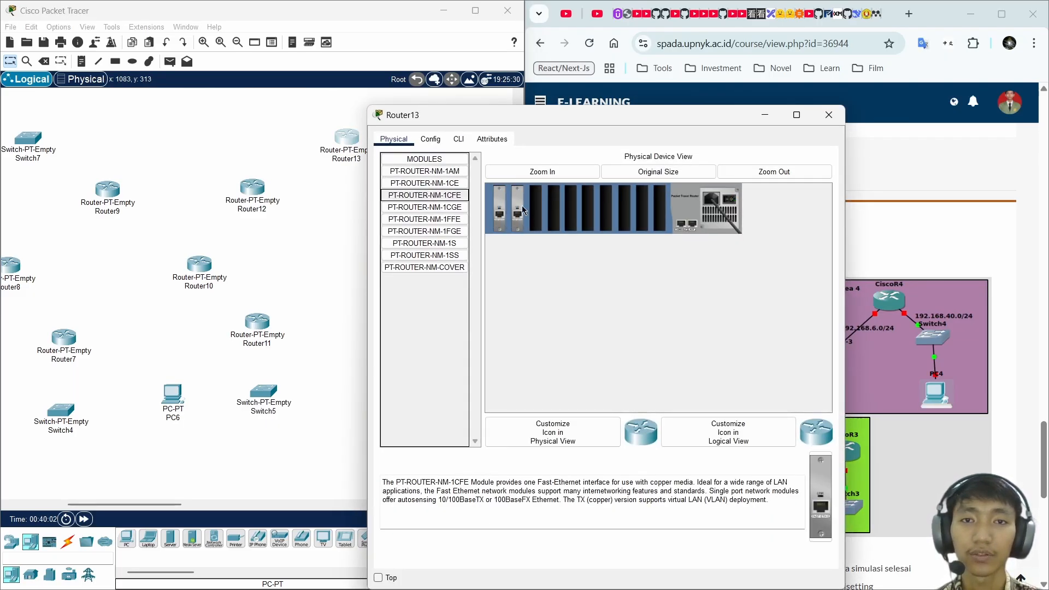
left_click(829, 115)
- Fit Switch6 with PT-SWITCH-NM-1CFE modules in its first two slots and switch its power on
left_click(416, 196)
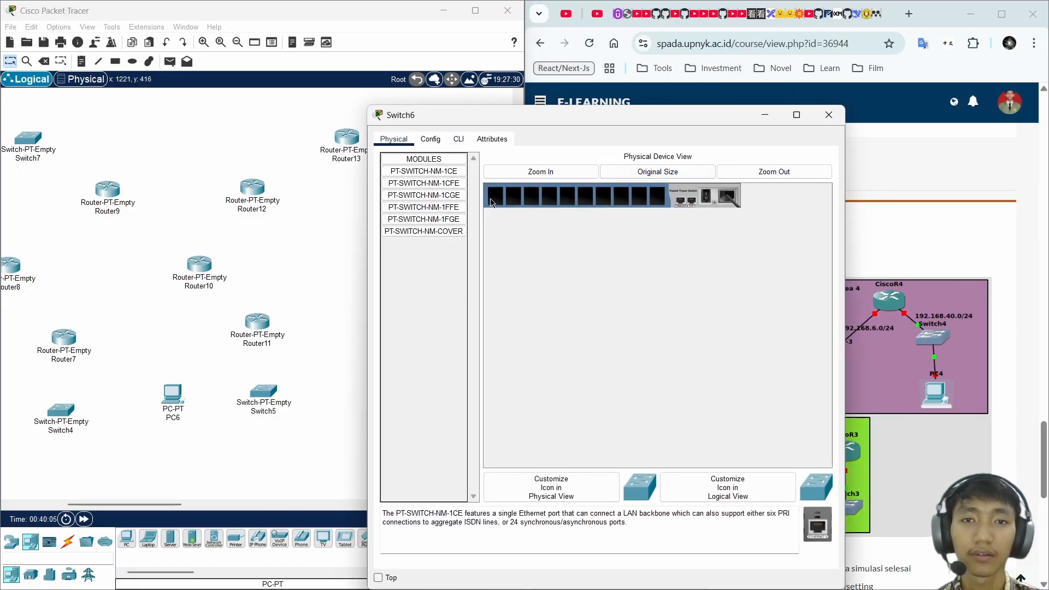
left_click_drag(425, 183, 514, 198)
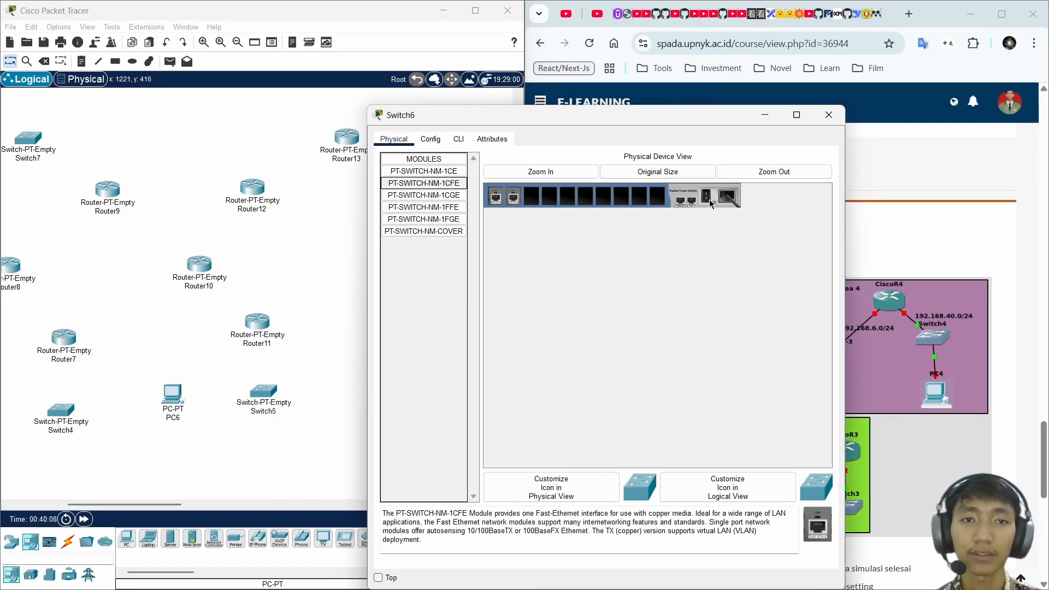
left_click(711, 204)
left_click(830, 115)
- Maximize the Packet Tracer window and cable PC4 to Switch4 and Switch4 to Router7 with the automatic connection type
scroll(439, 278, "up", 3)
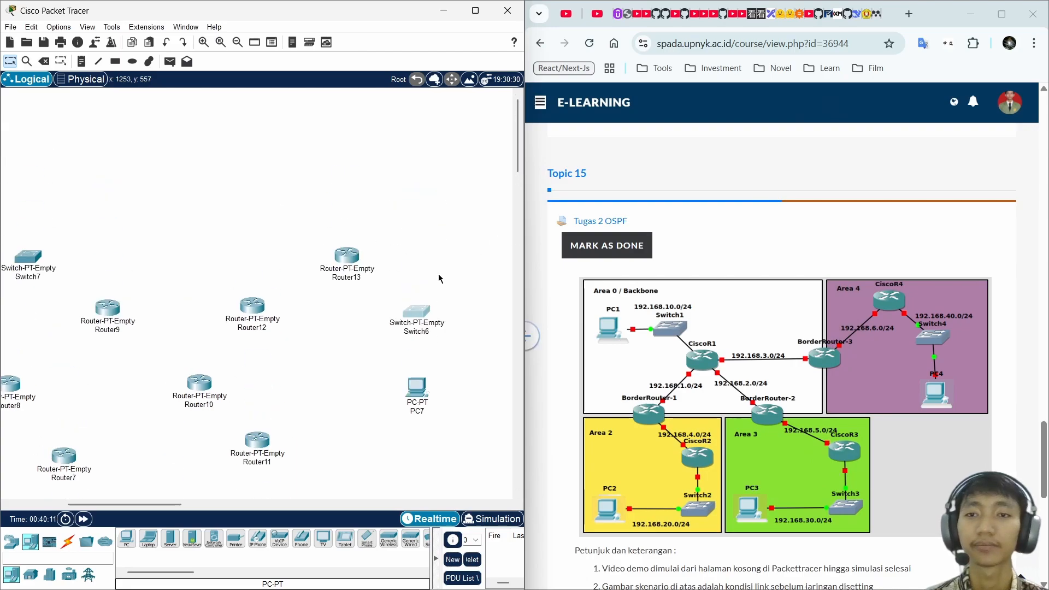
scroll(439, 278, "down", 3)
scroll(438, 278, "left", 3)
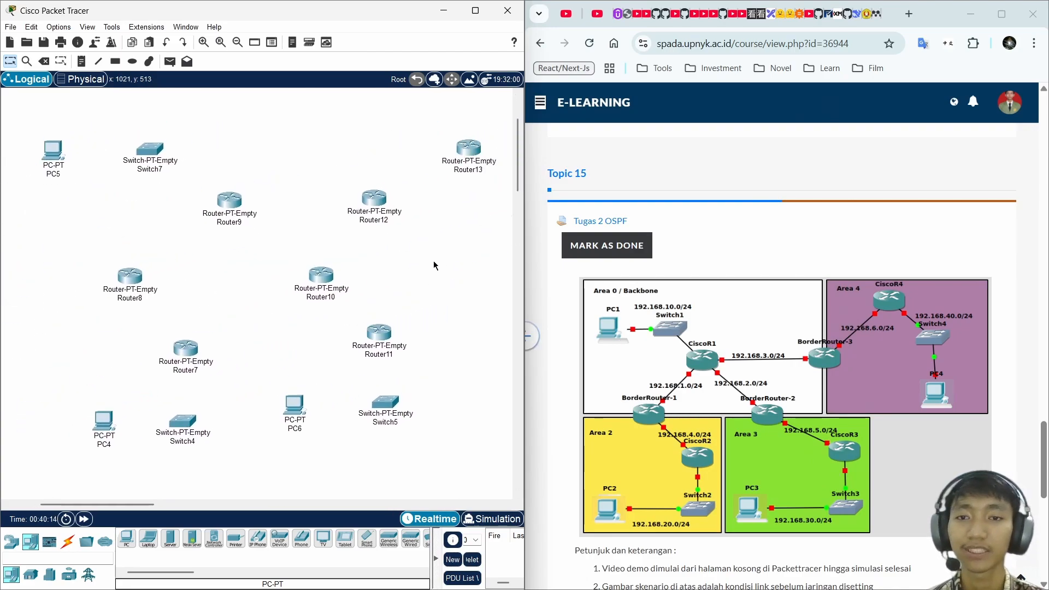
left_click(475, 10)
scroll(683, 281, "left", 3)
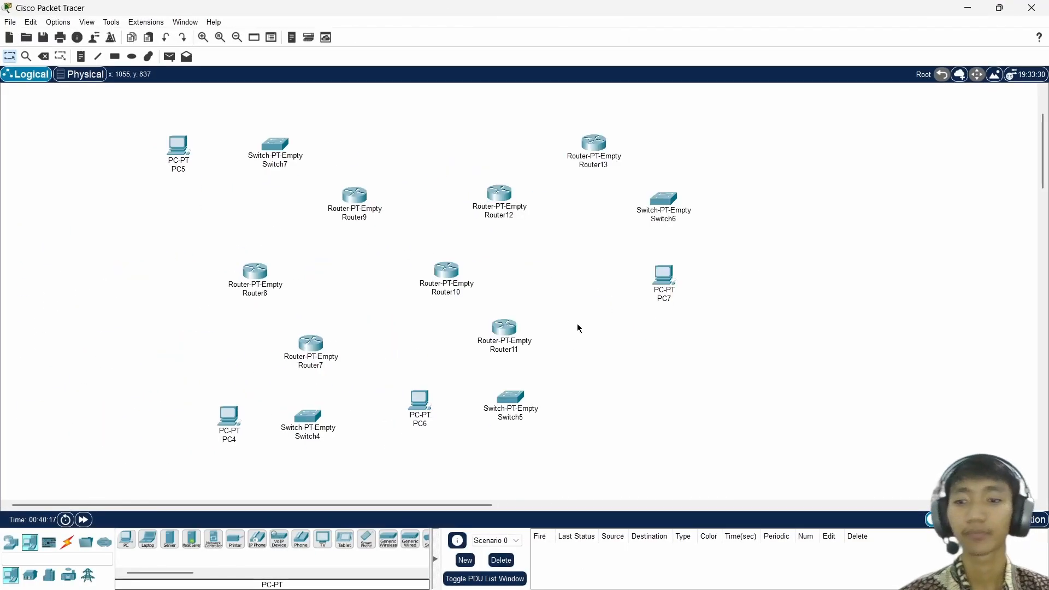
left_click(67, 542)
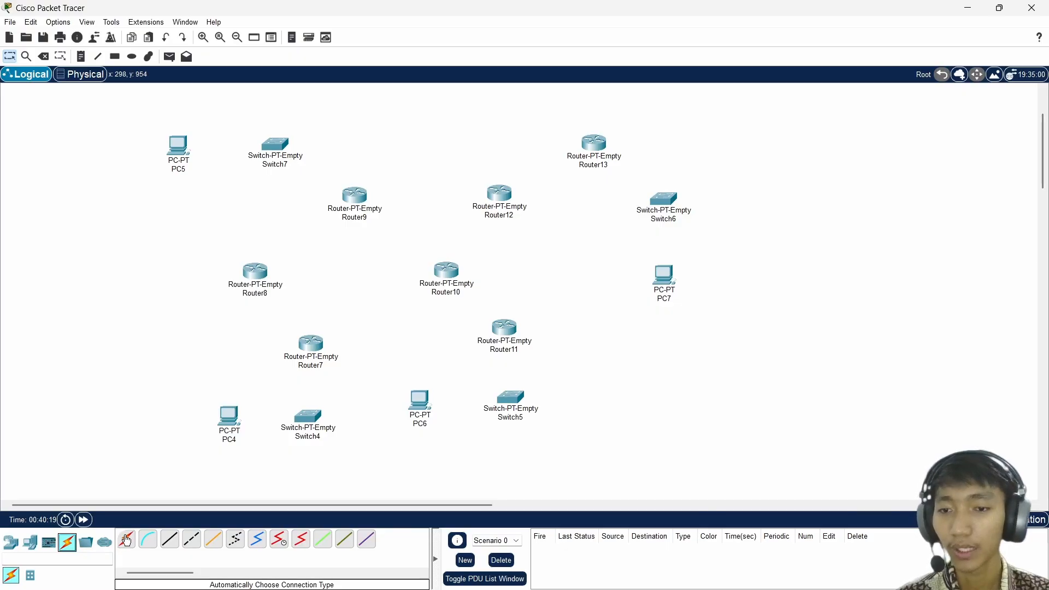
left_click(127, 541)
left_click(298, 425)
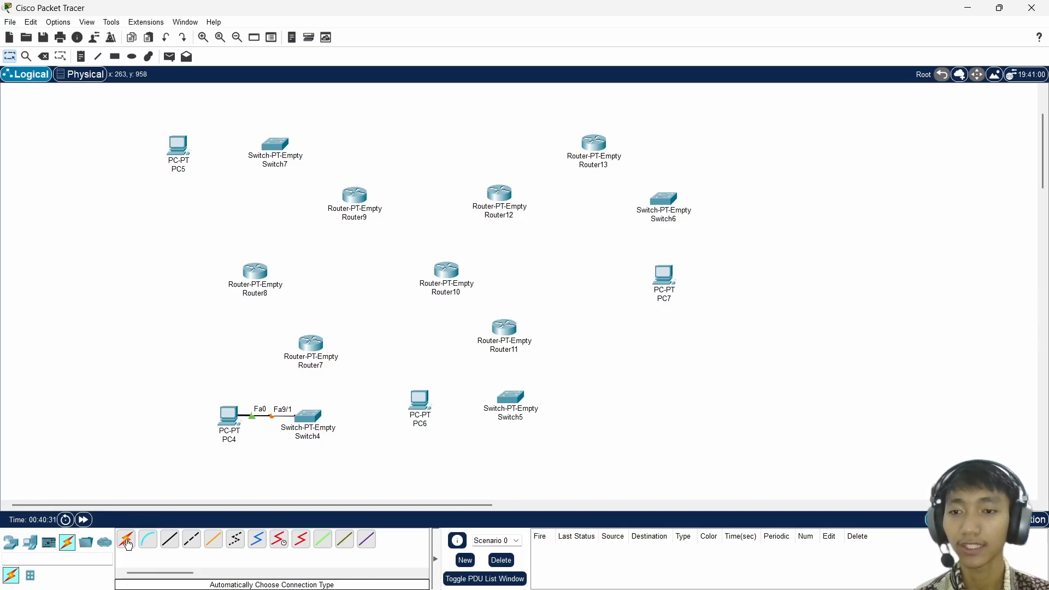
left_click(307, 417)
left_click(311, 345)
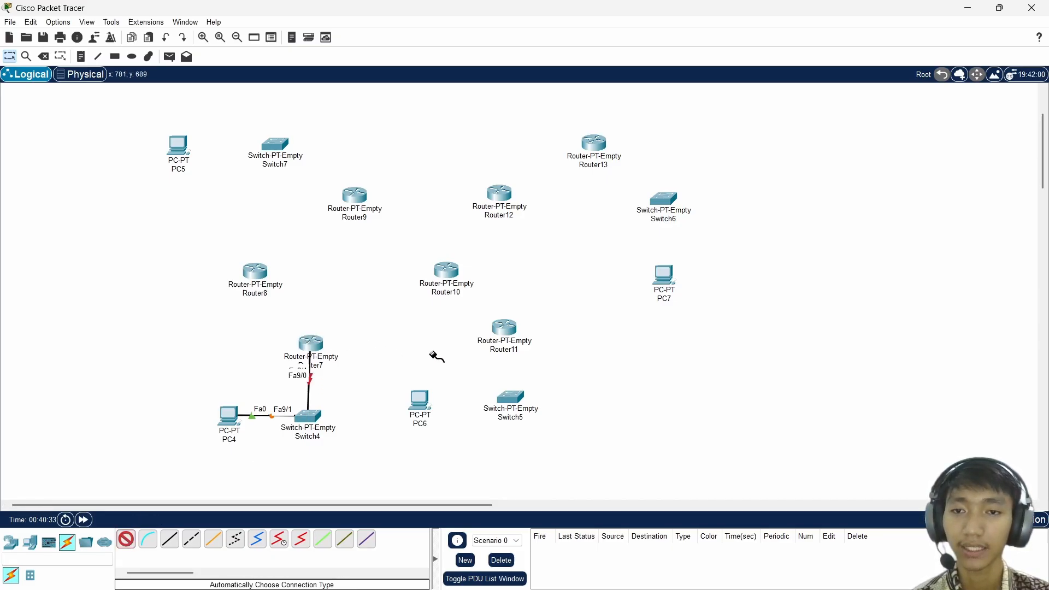
- Cable PC6 to Switch5 and PC7 to Switch6 with the automatic connection type
left_click(429, 391)
left_click(511, 397)
left_click(666, 222)
left_click(664, 276)
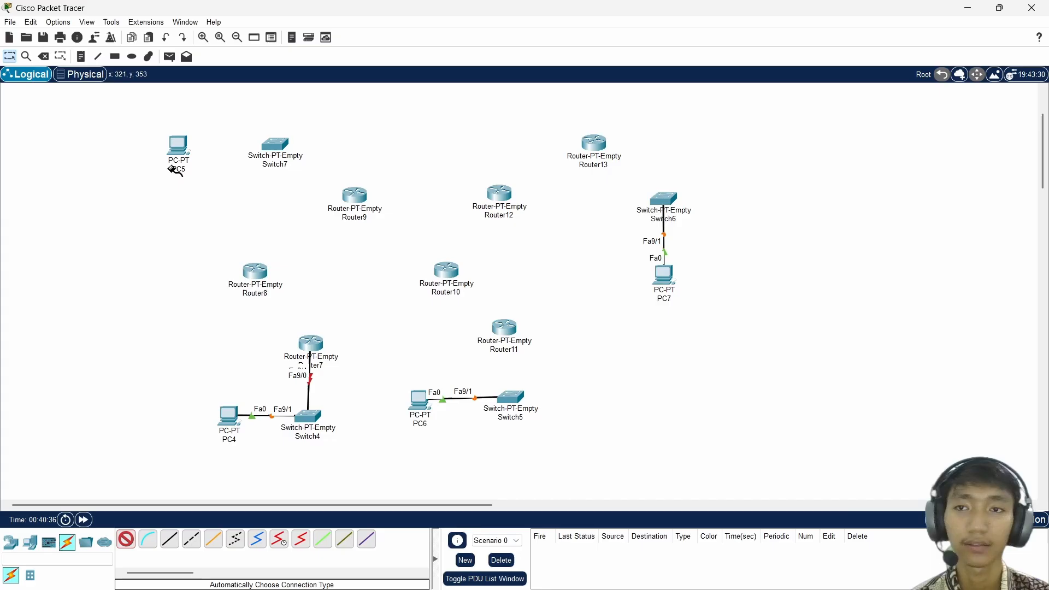
- Cable PC5 to Switch7 and Switch7 to Router9 with the automatic connection type
left_click(270, 146)
left_click(272, 146)
left_click(354, 196)
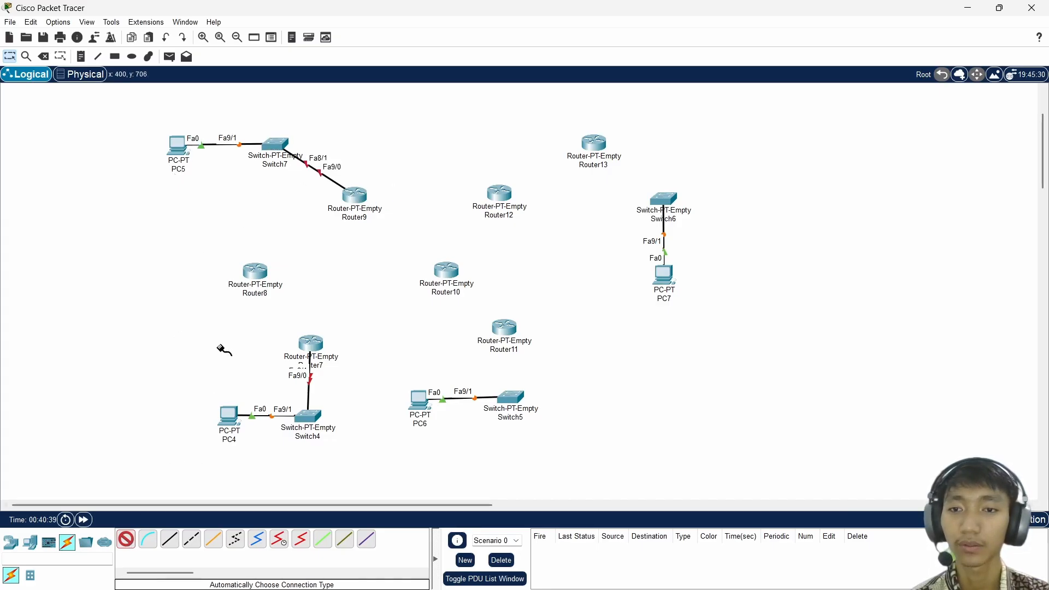
- Cable Router8 to Router7, Router11 to Switch5, and Router13 to Switch6 with the automatic connection type
left_click(250, 273)
left_click(311, 343)
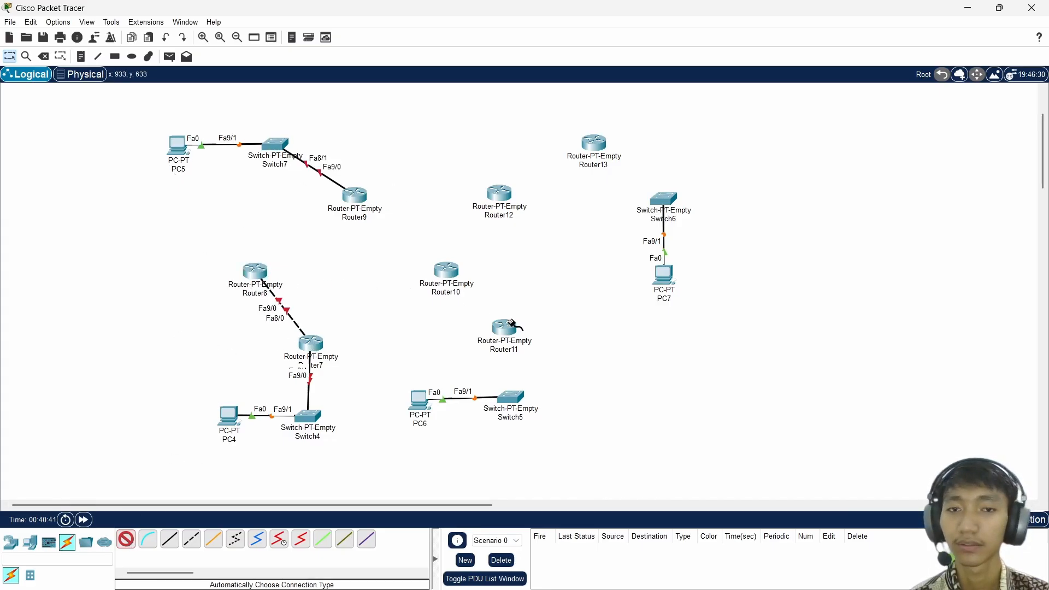
left_click(514, 398)
left_click(595, 144)
left_click(664, 199)
- Cable Router11 to Router10 and Router12 to Router13 with the automatic connection type
left_click(505, 328)
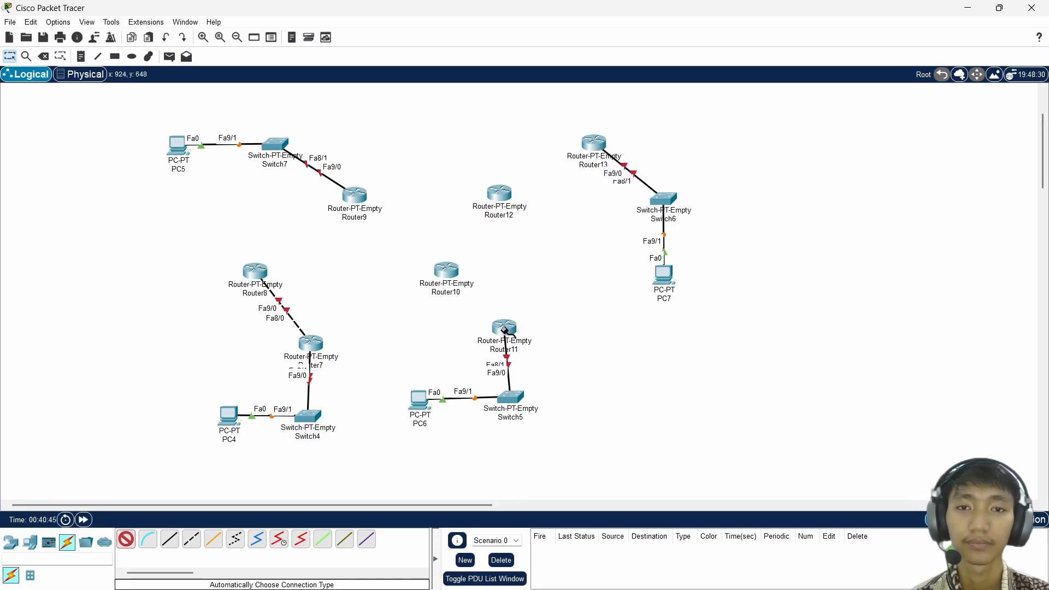
left_click(447, 270)
left_click(513, 192)
left_click(595, 143)
- Cable Router9 to Router10, Router8, and Router12 with the automatic connection type and end the cabling
left_click(447, 270)
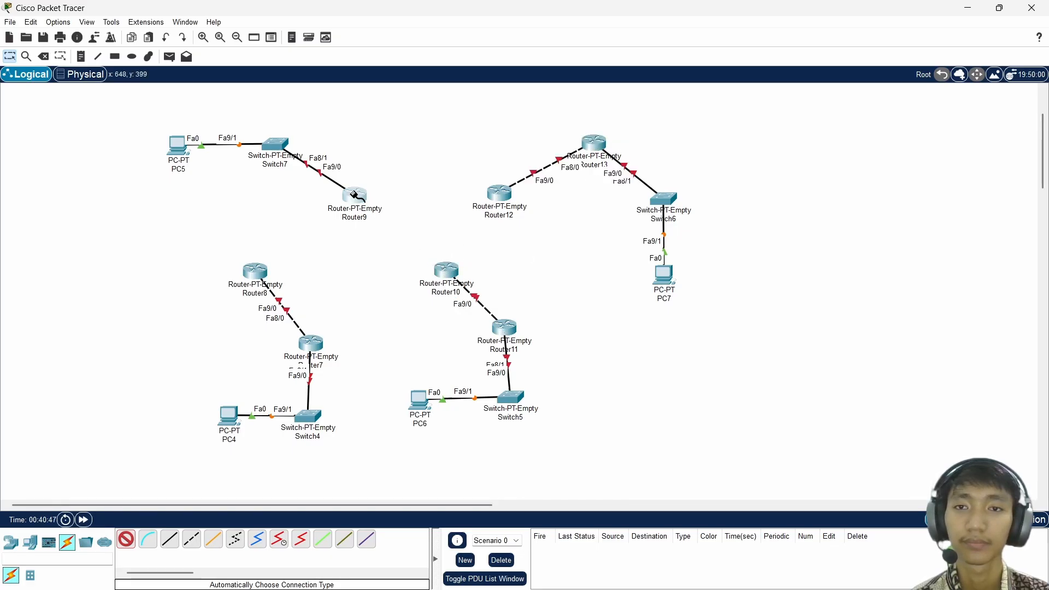
left_click(356, 196)
left_click(355, 196)
left_click(255, 272)
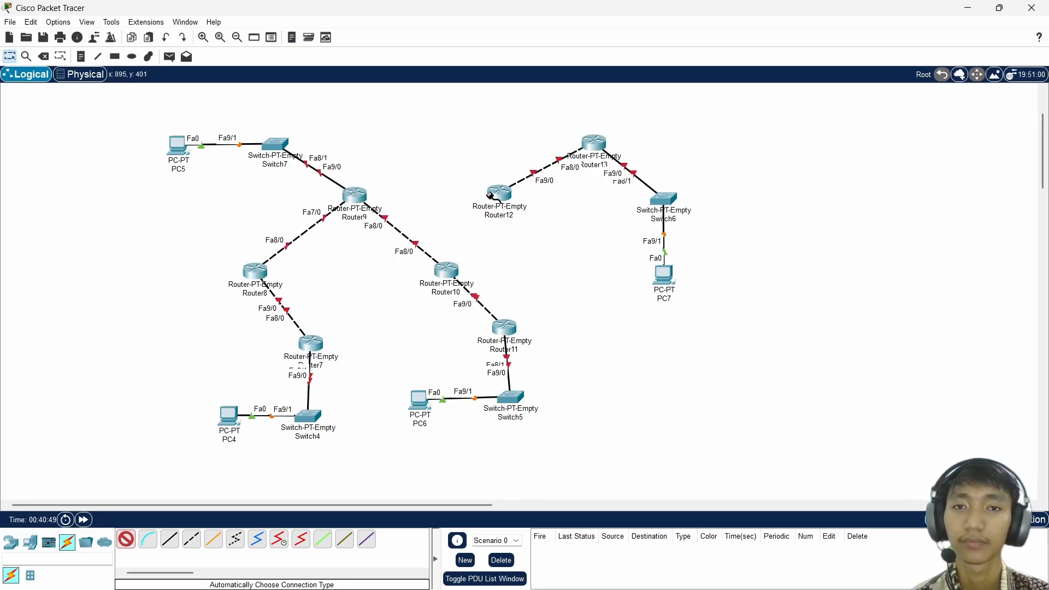
left_click(363, 197)
left_click(126, 540)
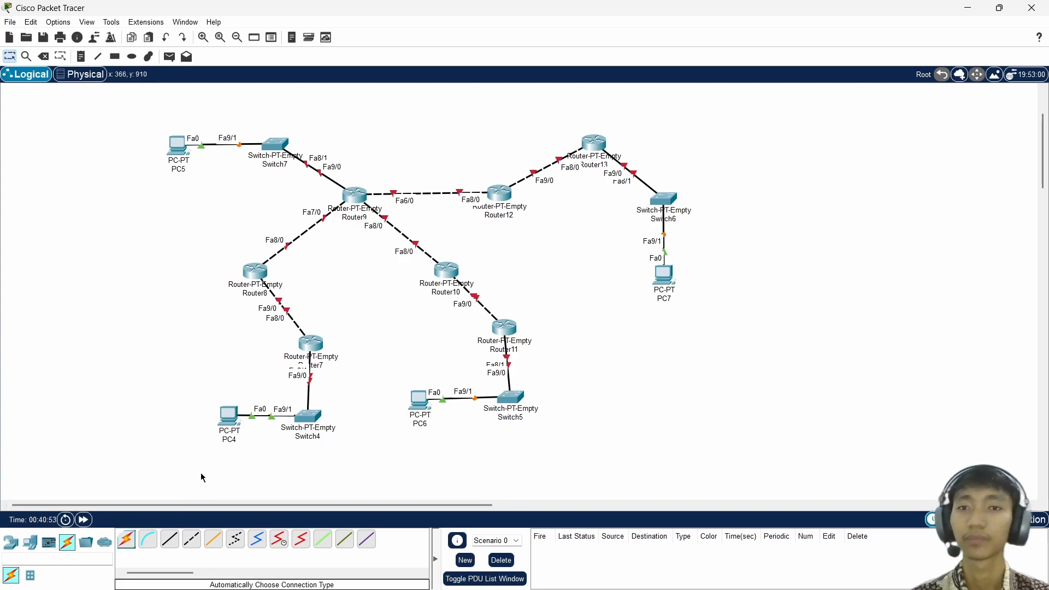
- Select the cabled topology, shift it towards the middle of the workspace, and dock the Packet Tracer window beside the assignment page
left_click_drag(116, 146, 668, 414)
left_click_drag(548, 261, 608, 293)
key("super+Left")
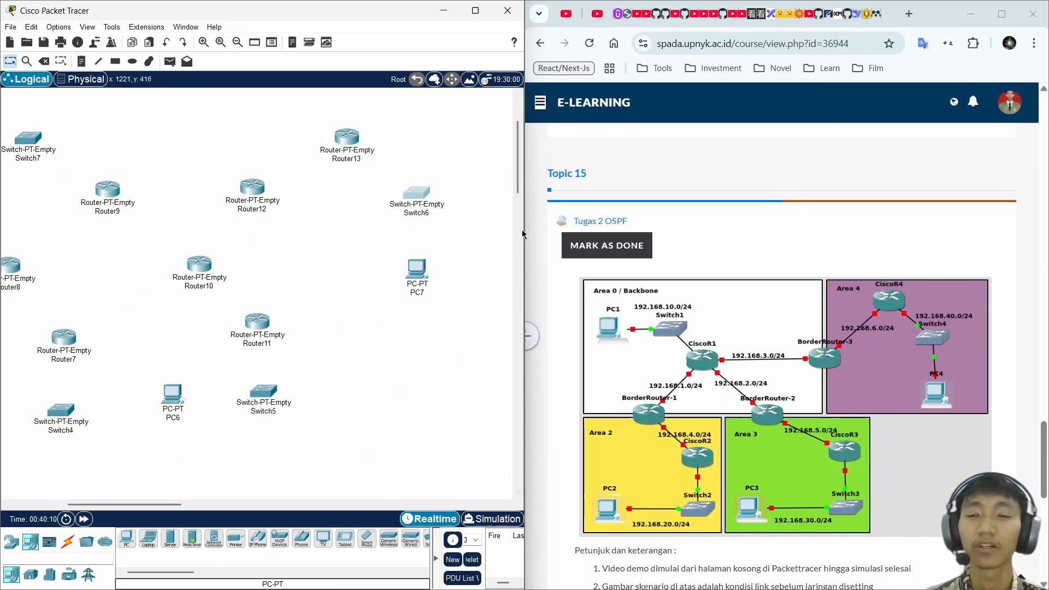
- Enlarge the Packet Tracer window to full screen and link PC4 to Switch4 and Switch4 to Router7 with automatically chosen cables
scroll(438, 279, "up", 3)
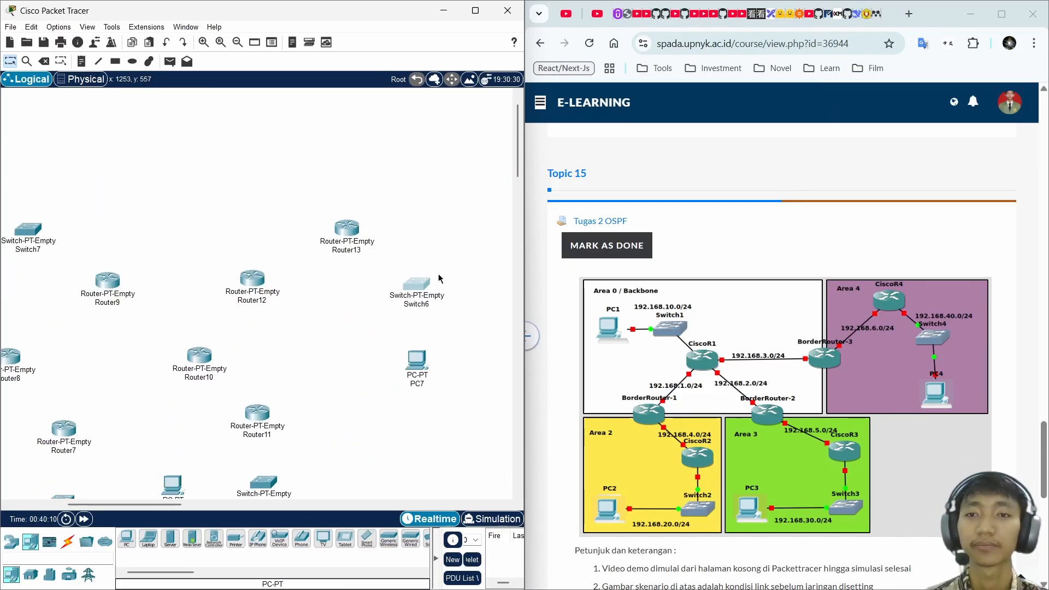
scroll(439, 278, "down", 3)
scroll(438, 278, "left", 5)
scroll(438, 278, "right", 2)
scroll(438, 279, "up", 1)
scroll(439, 279, "up", 1)
scroll(438, 279, "right", 1)
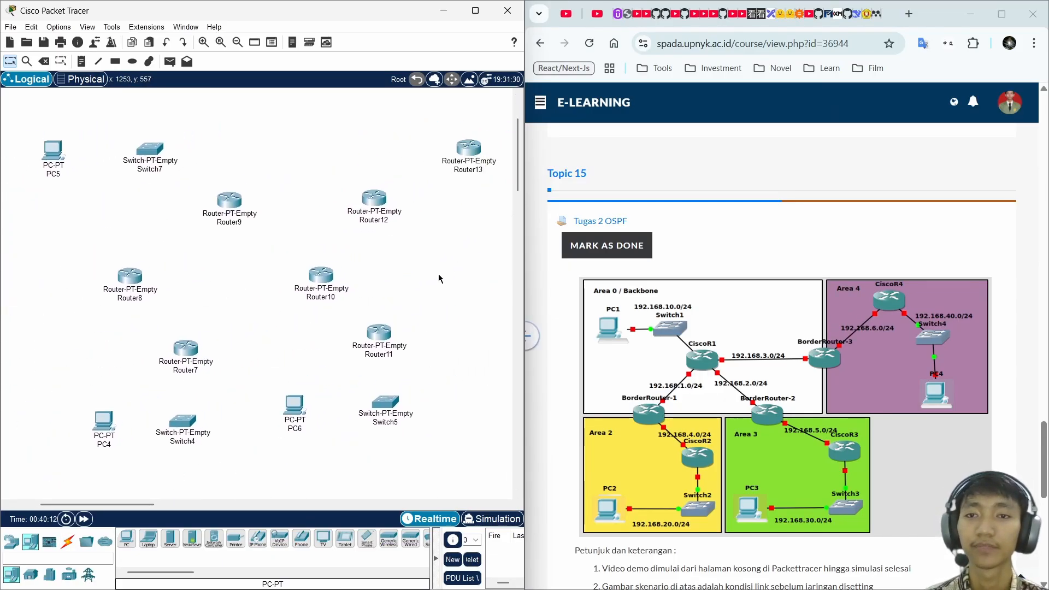
left_click(477, 10)
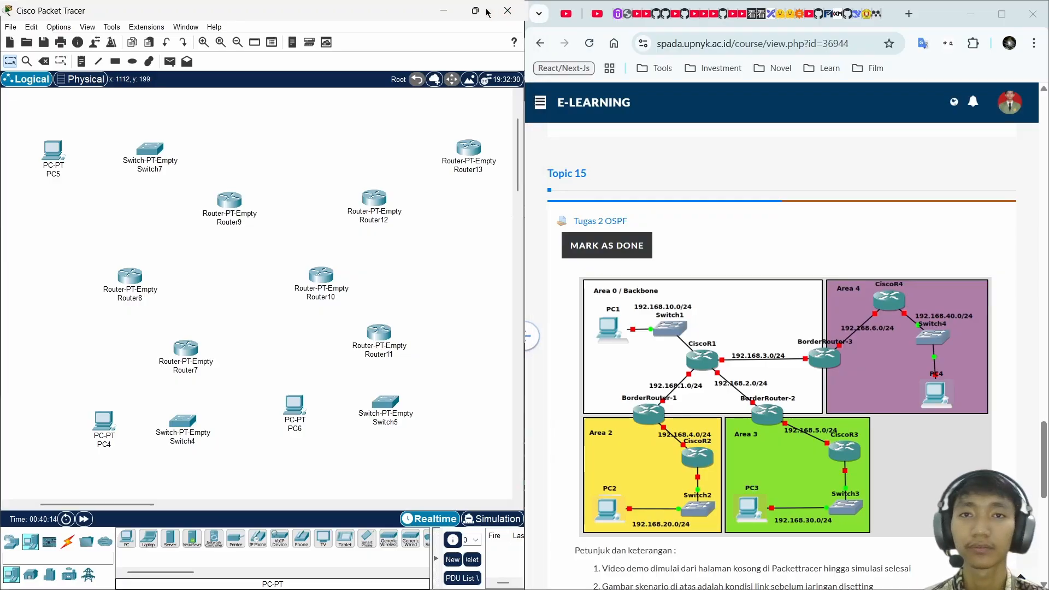
scroll(684, 281, "left", 3)
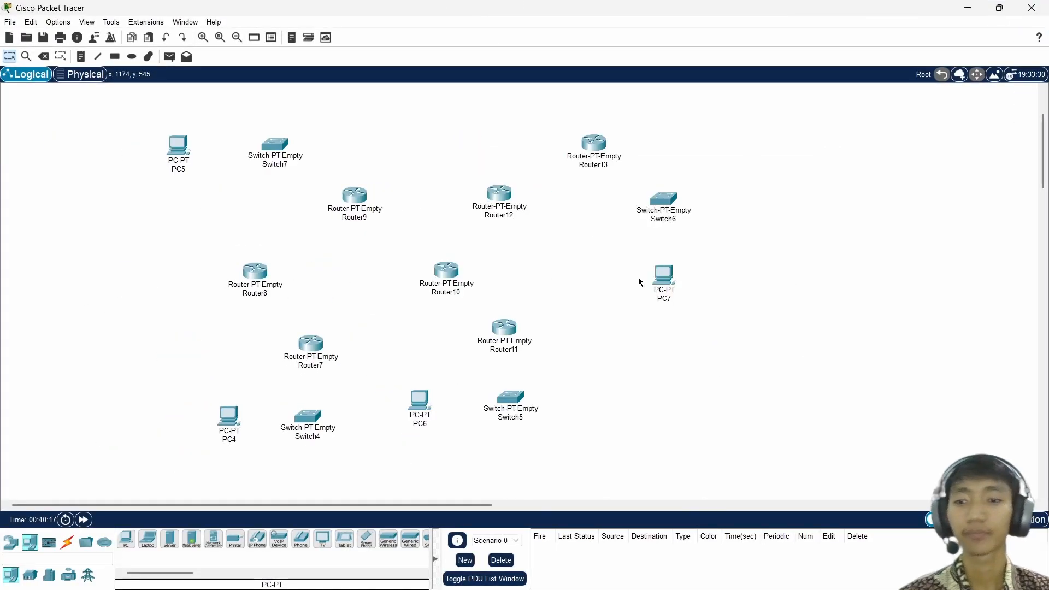
left_click(67, 543)
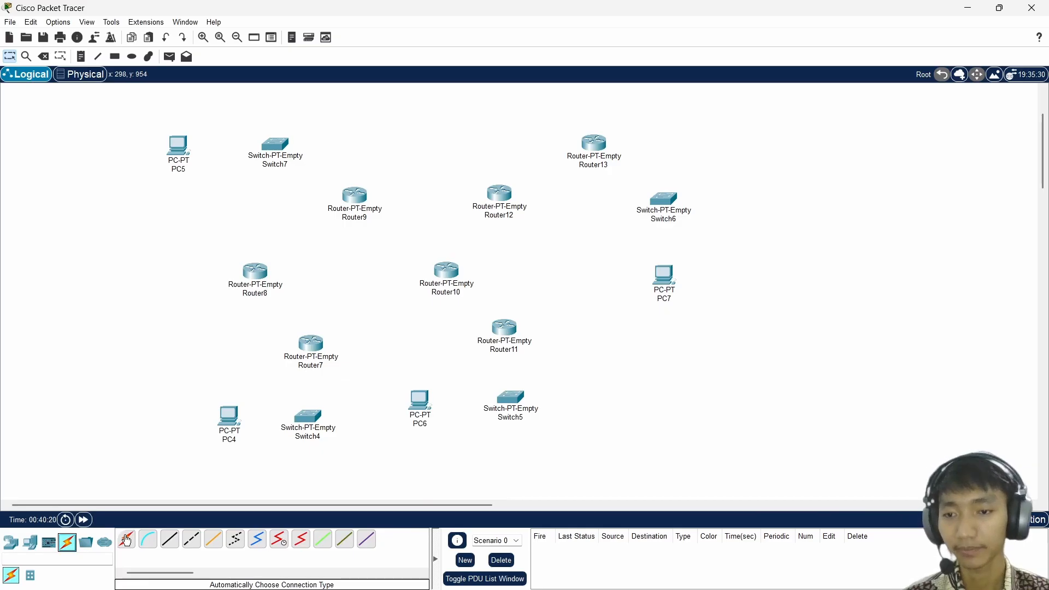
left_click(127, 542)
left_click(239, 419)
left_click(307, 417)
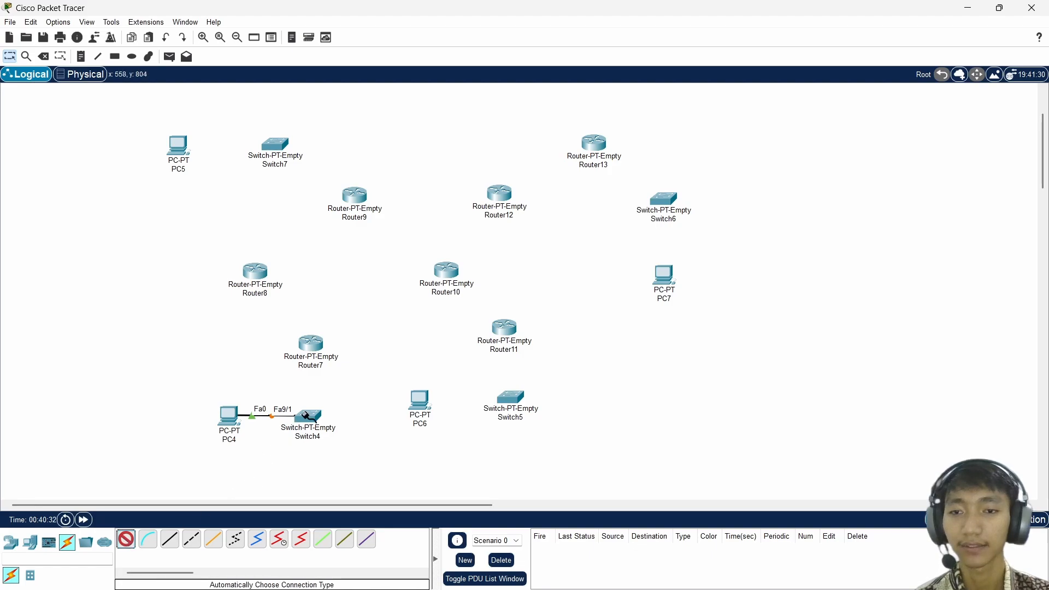
left_click(316, 341)
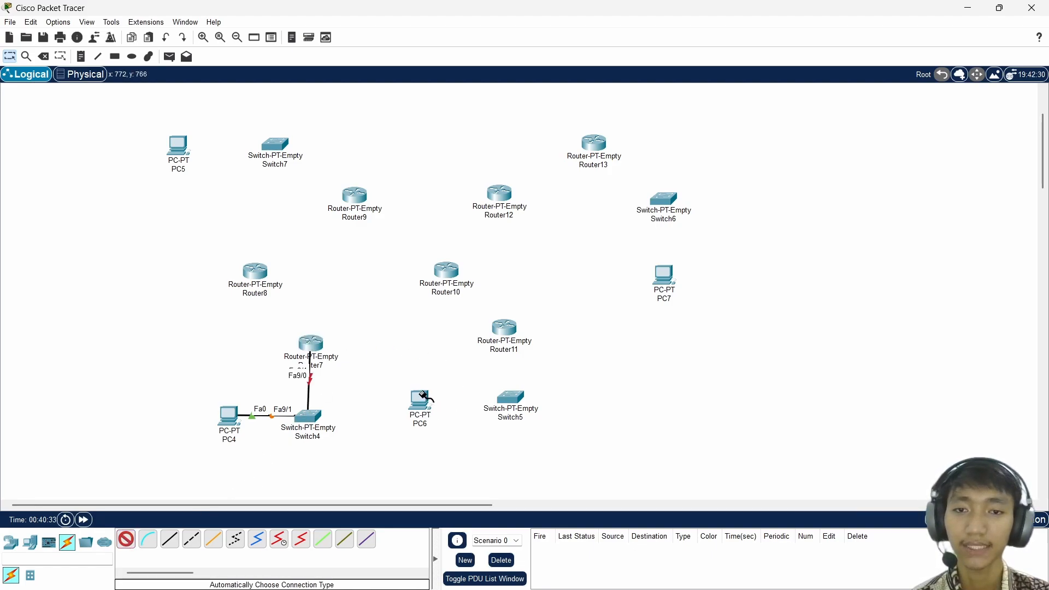
- Cable PC6 to Switch5, PC7 to Switch6, and PC5 through Switch7 to Router9 with automatically chosen cables
left_click(516, 404)
left_click(664, 279)
left_click(651, 203)
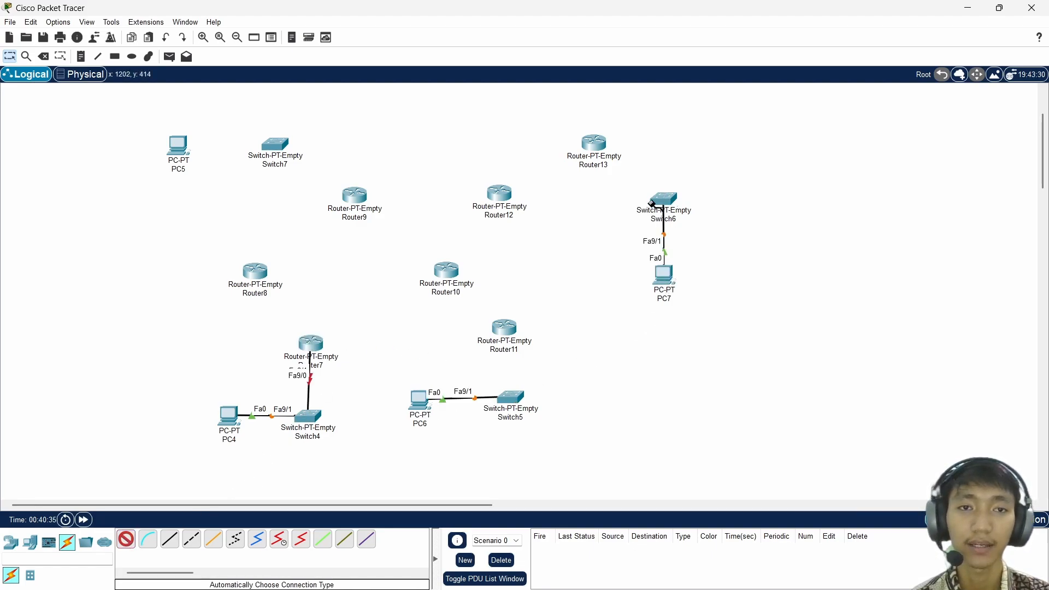
left_click(271, 147)
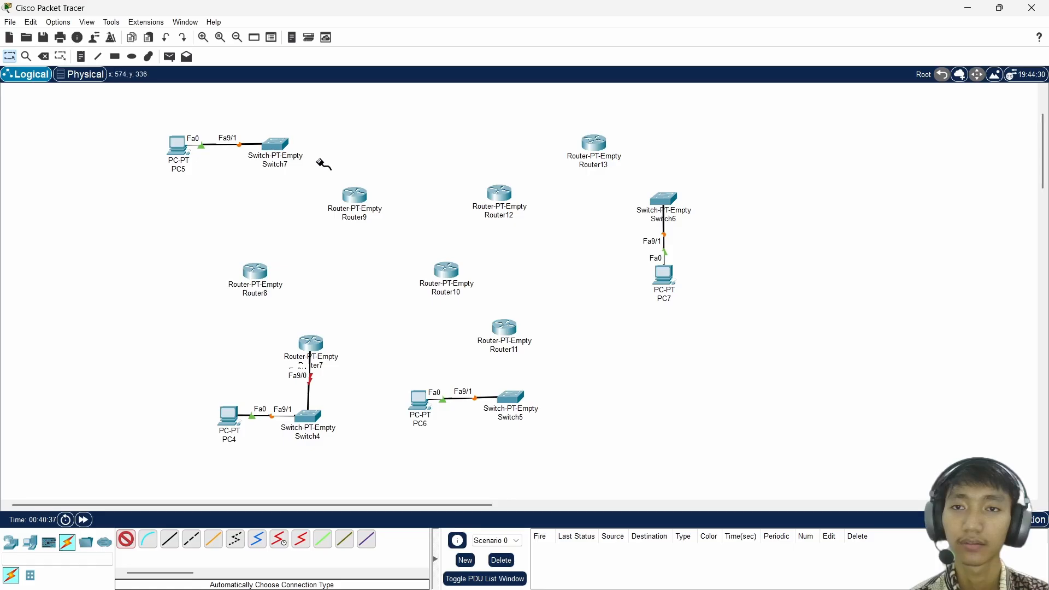
left_click(354, 197)
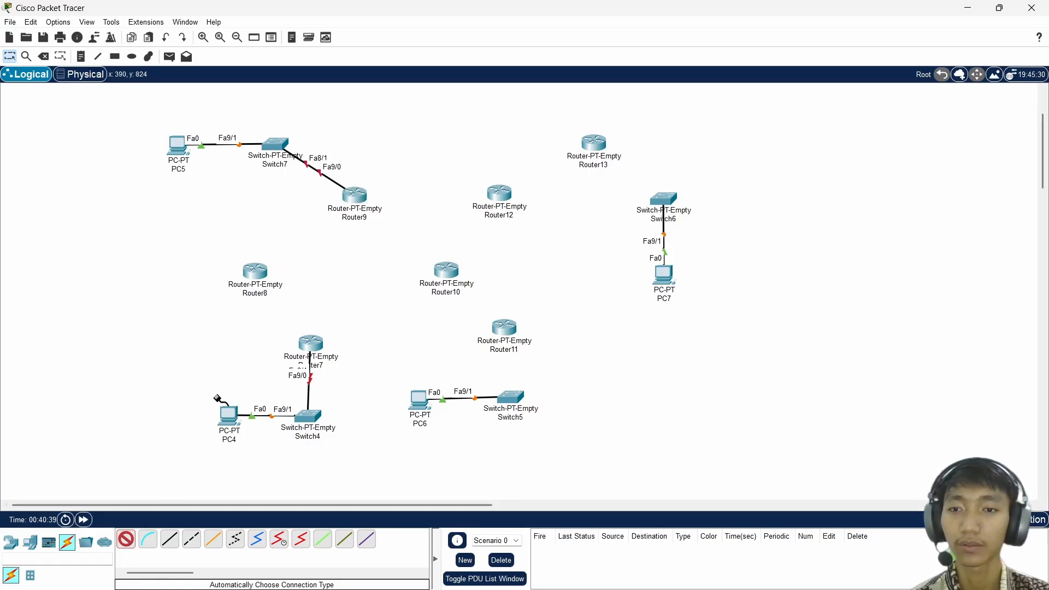
- Cable Router7 to Router8 and Router11 to Switch5 with automatically chosen cables
left_click(317, 348)
left_click(257, 273)
left_click(504, 331)
left_click(511, 393)
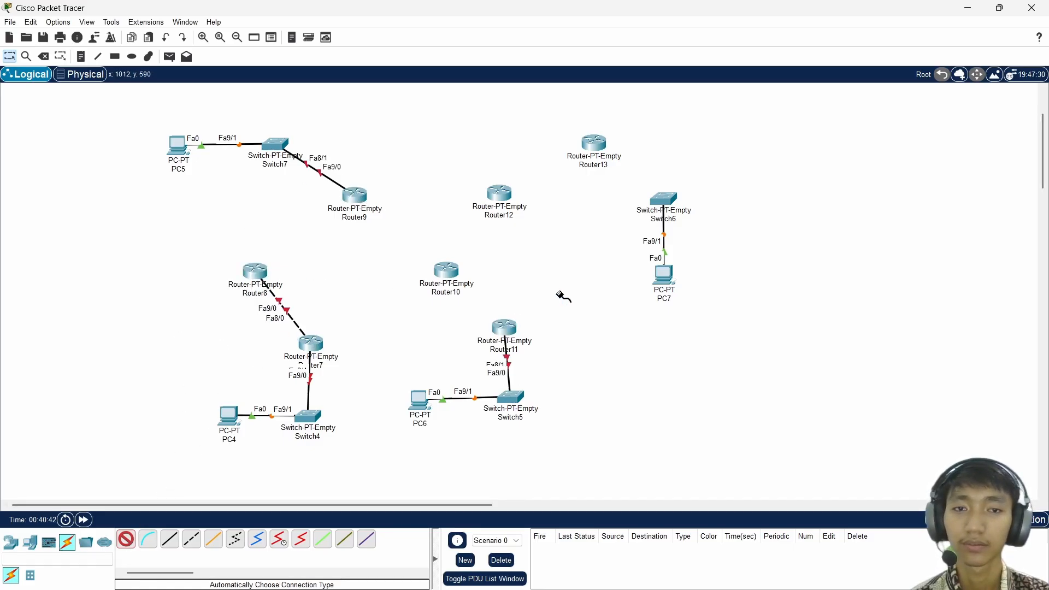
- Cable Router13 to Switch6, Router10 to Router11, and Router12 to Router13 with automatically chosen cables
left_click(594, 143)
left_click(663, 198)
left_click(447, 270)
left_click(504, 327)
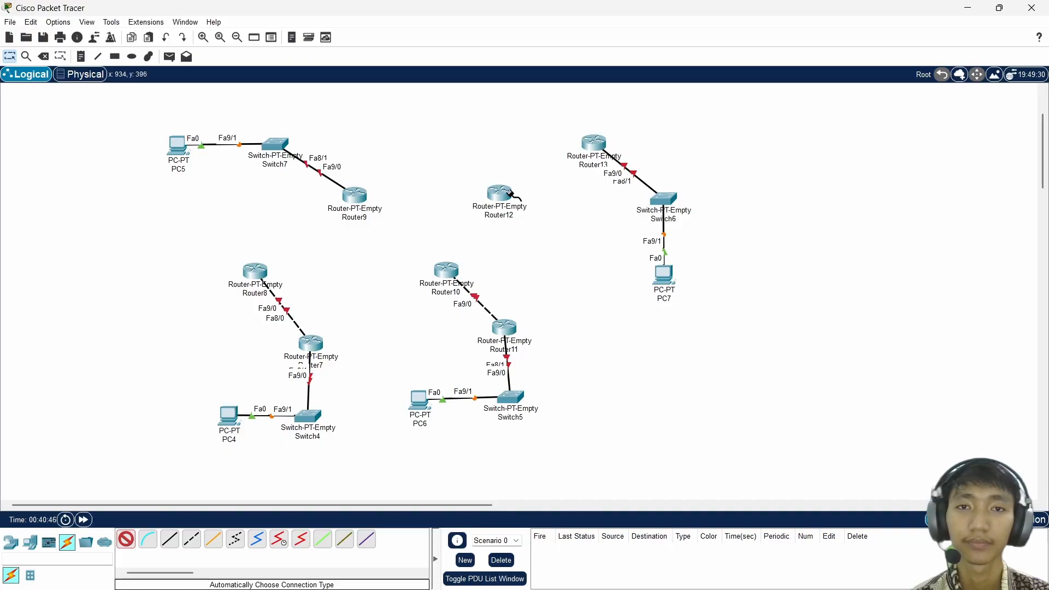
left_click(510, 192)
left_click(594, 143)
- Connect Router9 to Router10, Router8 and Router12 with automatically chosen cables
left_click(448, 268)
left_click(354, 197)
left_click(354, 195)
left_click(255, 271)
left_click(499, 192)
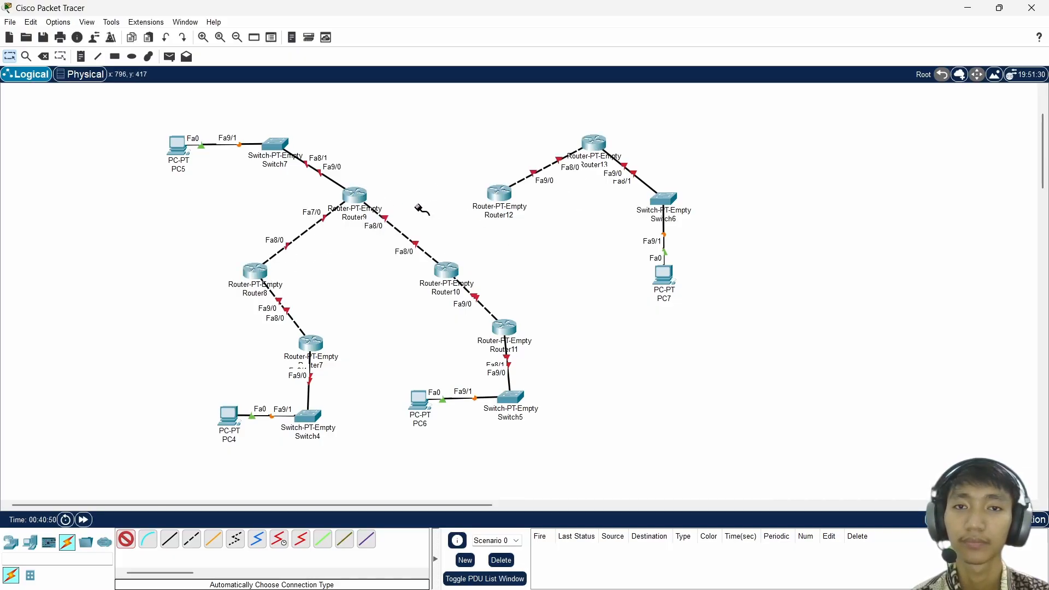
left_click(354, 196)
key("Escape")
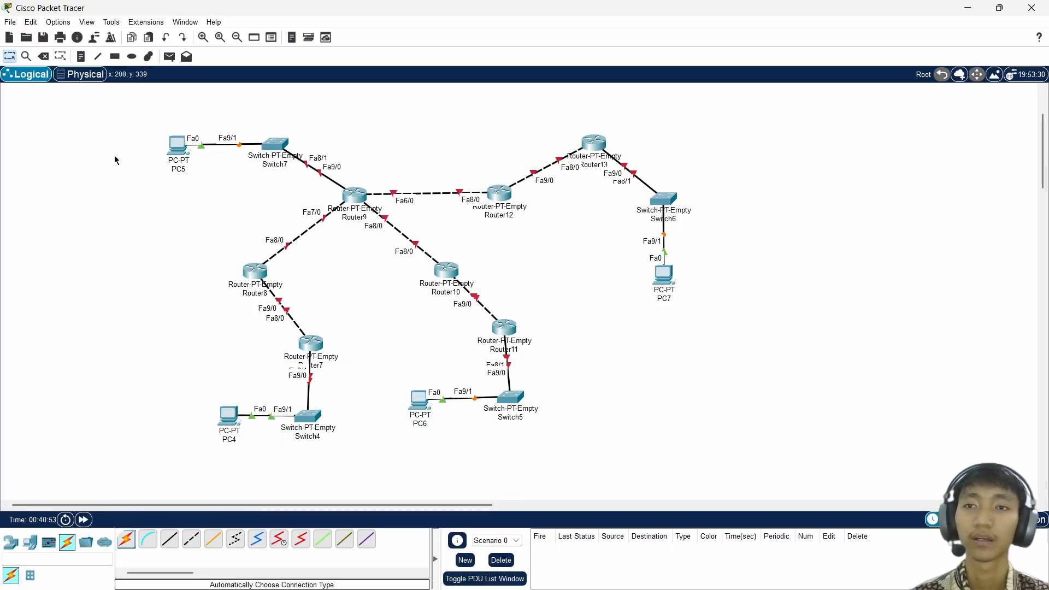
- Select the whole topology, shift it towards the middle of the workspace, and dock the Packet Tracer window beside the assignment page
left_click_drag(110, 115, 716, 449)
left_click_drag(548, 261, 608, 292)
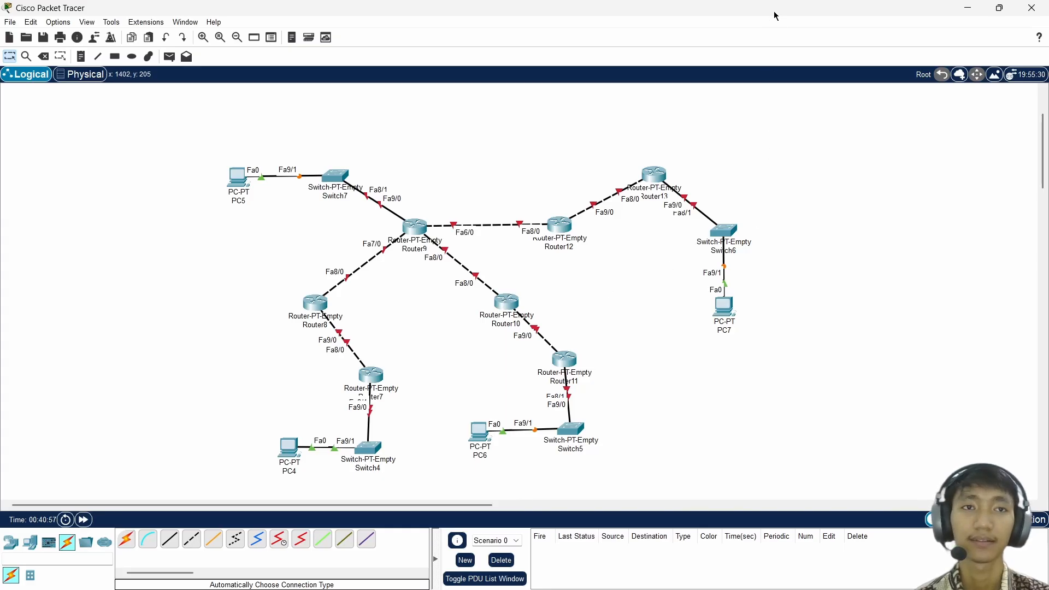
left_click_drag(775, 12, 1, 118)
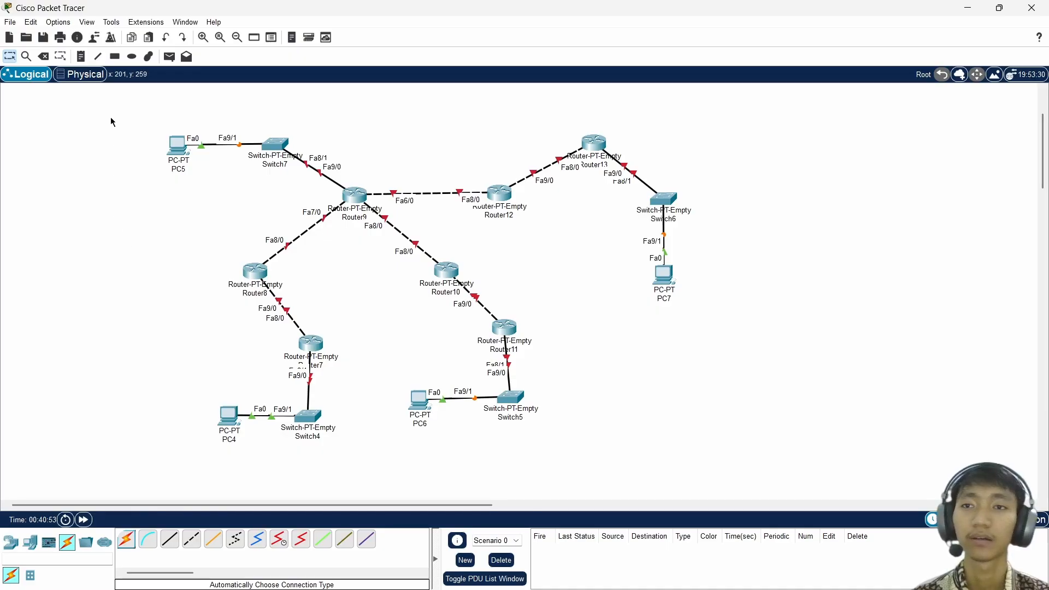
left_click_drag(111, 119, 717, 453)
left_click_drag(449, 279, 508, 311)
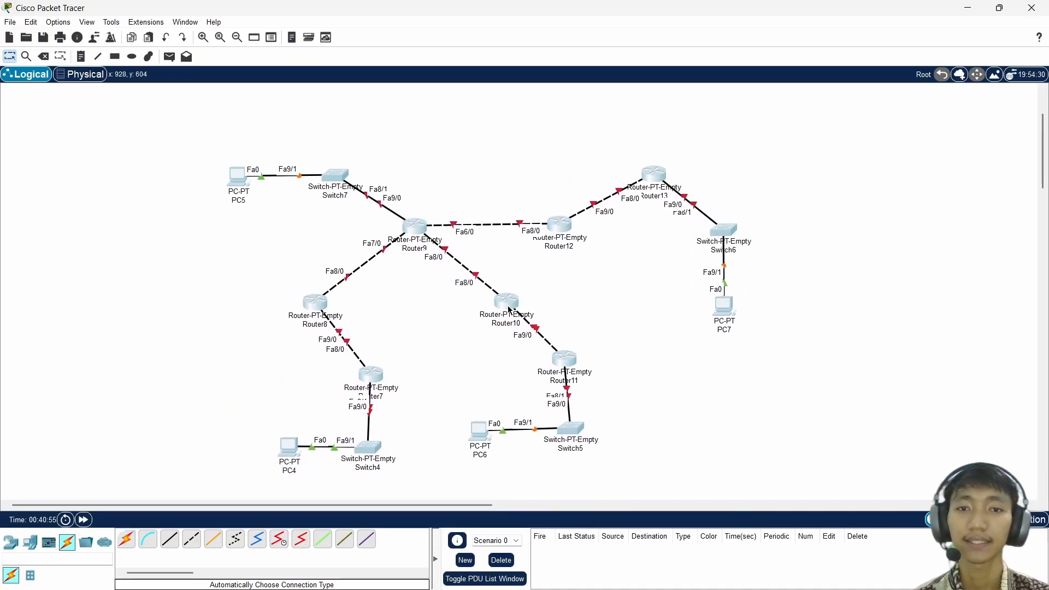
left_click_drag(776, 12, 3, 109)
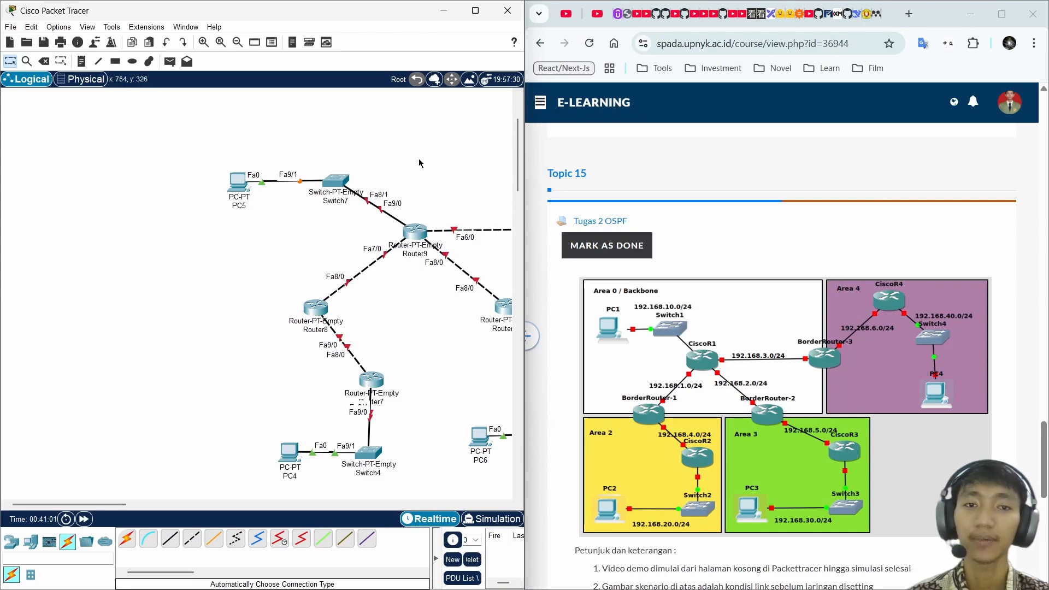
- Reposition Router11, Switch5 and PC6 slightly so their branch lines up with the Router7, Switch4 and PC4 branch
scroll(419, 163, "right", 8)
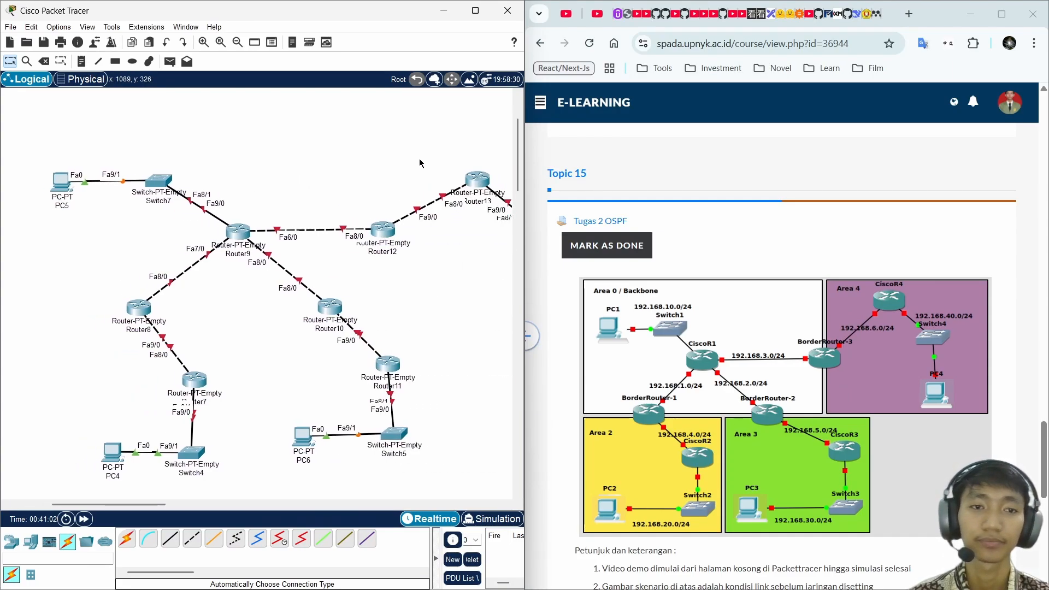
scroll(421, 164, "left", 3)
scroll(437, 277, "down", 3)
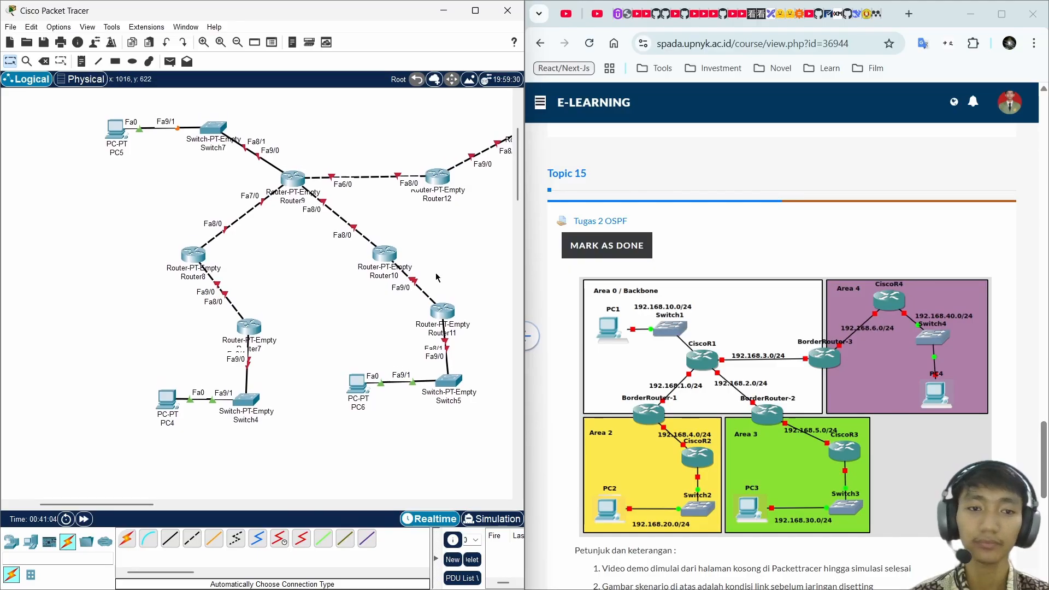
scroll(438, 277, "up", 1)
scroll(404, 309, "up", 1)
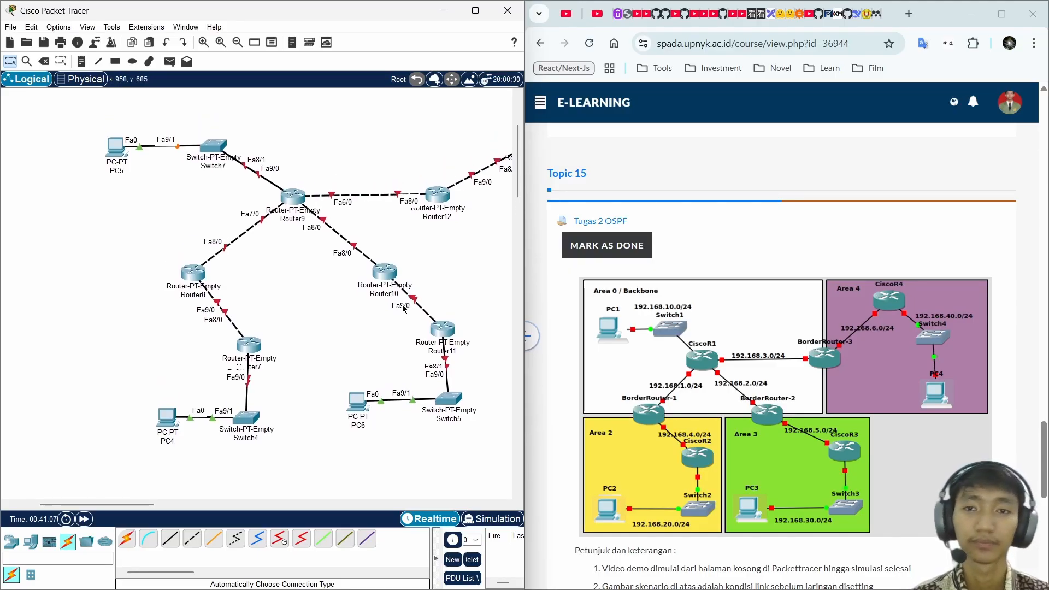
mouse_move(443, 331)
left_mouse_down()
mouse_move(447, 307)
mouse_move(454, 338)
left_mouse_up()
left_click_drag(452, 398, 456, 412)
left_click_drag(359, 404, 358, 416)
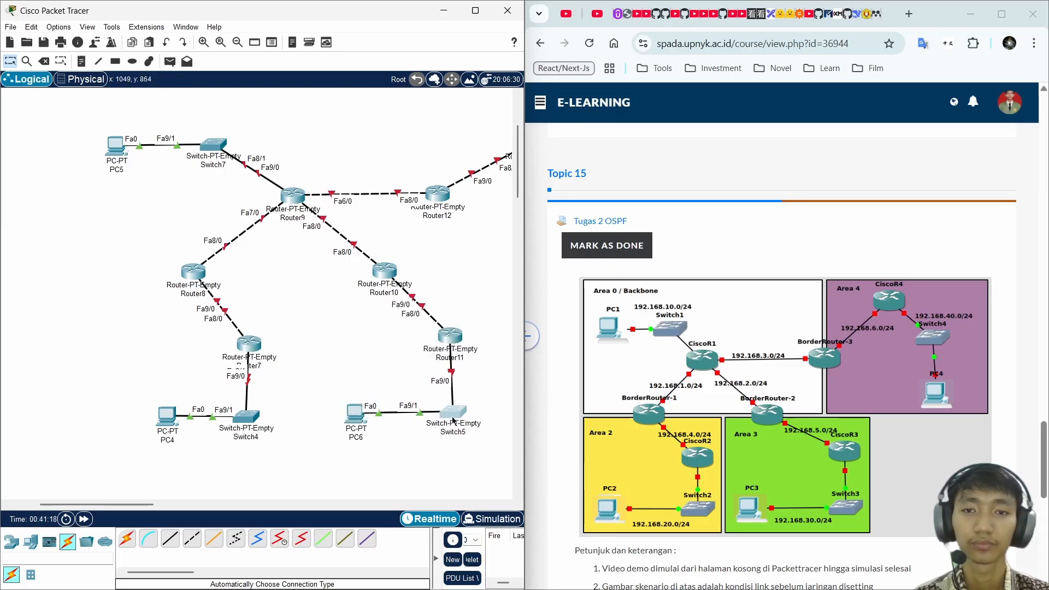
left_click_drag(453, 414, 452, 419)
left_click_drag(451, 340, 450, 336)
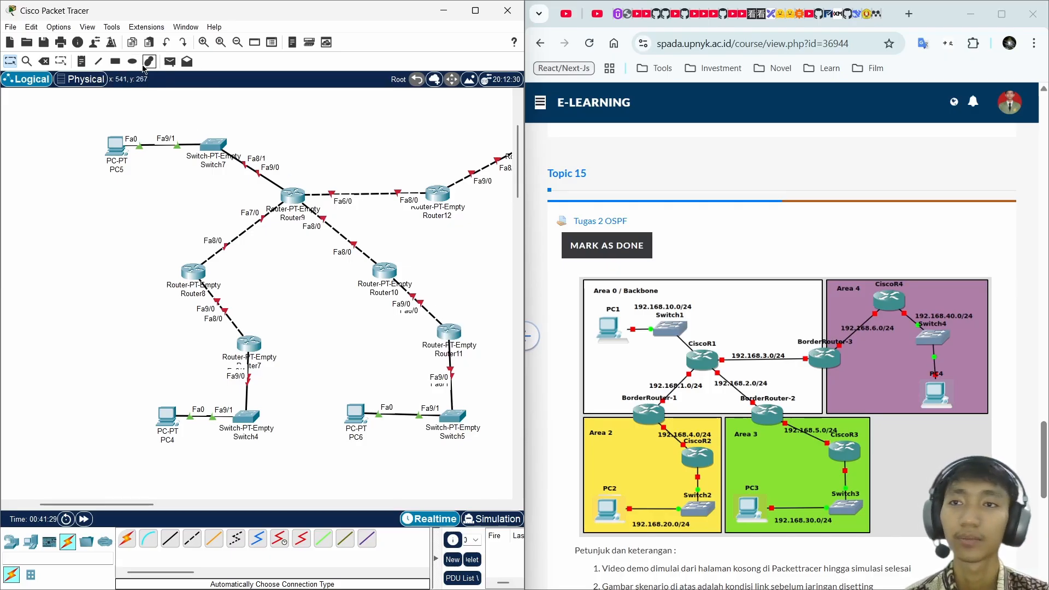
- Draw a white rectangle around the backbone from PC5 to Router12 and a yellow one behind Router7, Switch4 and PC4
left_click(149, 62)
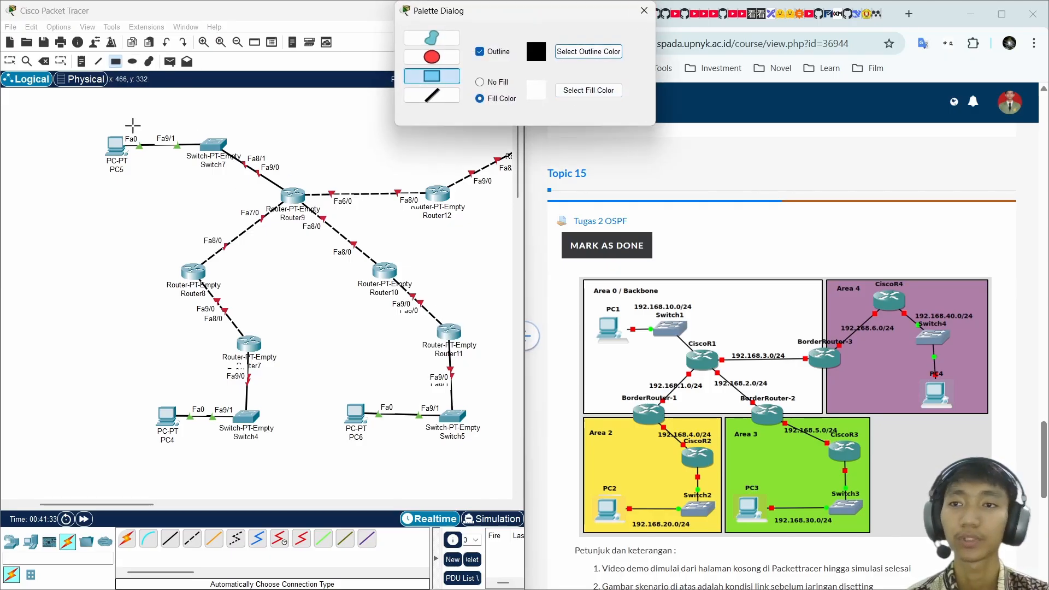
left_click_drag(86, 119, 437, 272)
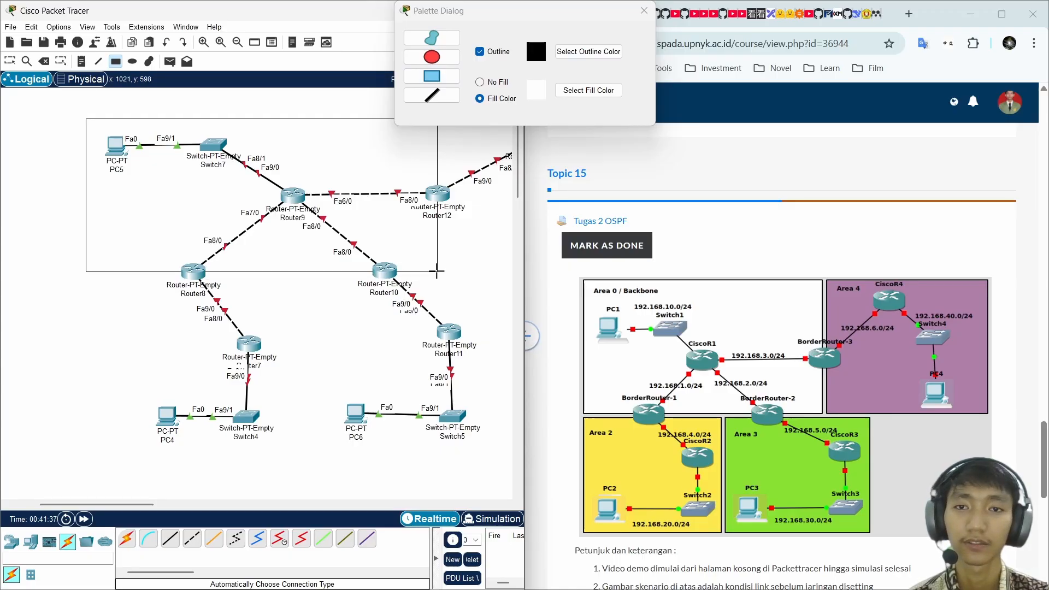
left_click(588, 91)
left_click(483, 243)
left_click(582, 399)
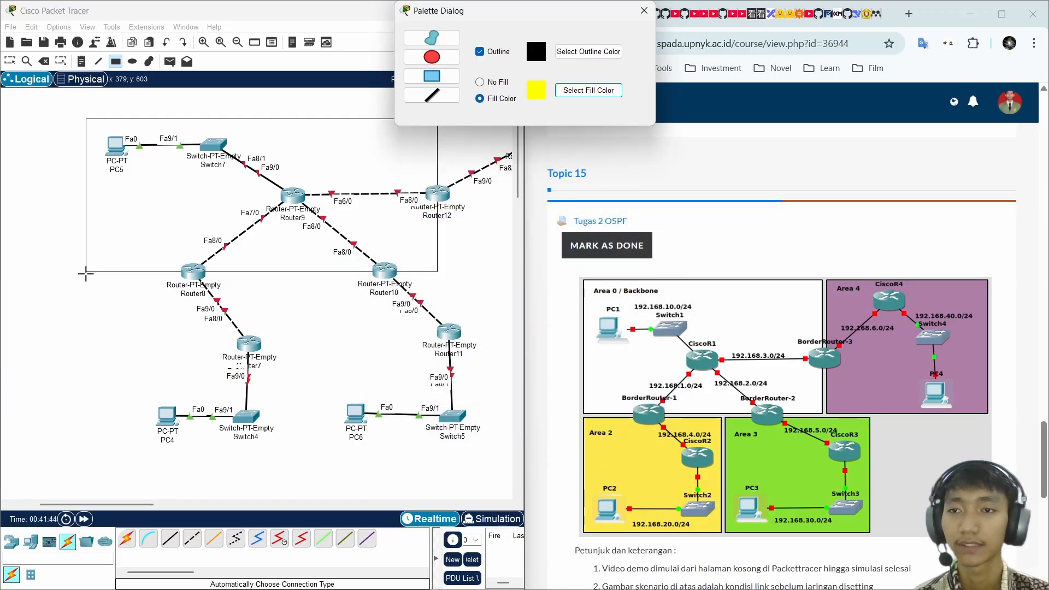
left_click_drag(86, 274, 302, 451)
- Draw a green-filled rectangle beside the yellow one, behind Router11, Switch5 and PC6
left_click(588, 92)
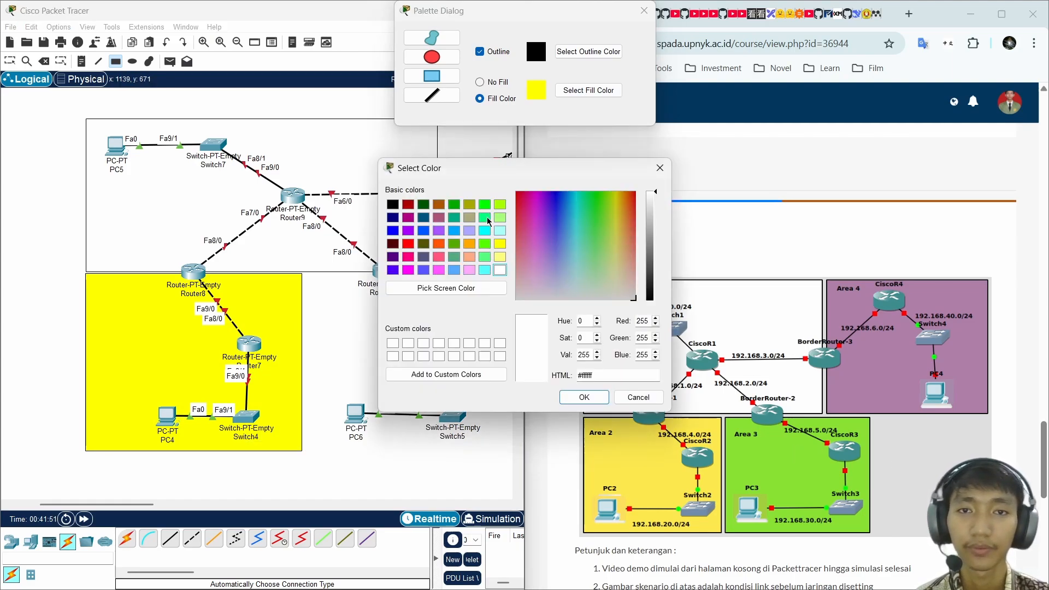
left_click(484, 217)
left_click(584, 397)
left_click_drag(304, 274, 498, 452)
- Draw a purple-filled rectangle beside the white backbone area, behind Router13 and Switch6, and close the drawing palette
left_click(588, 90)
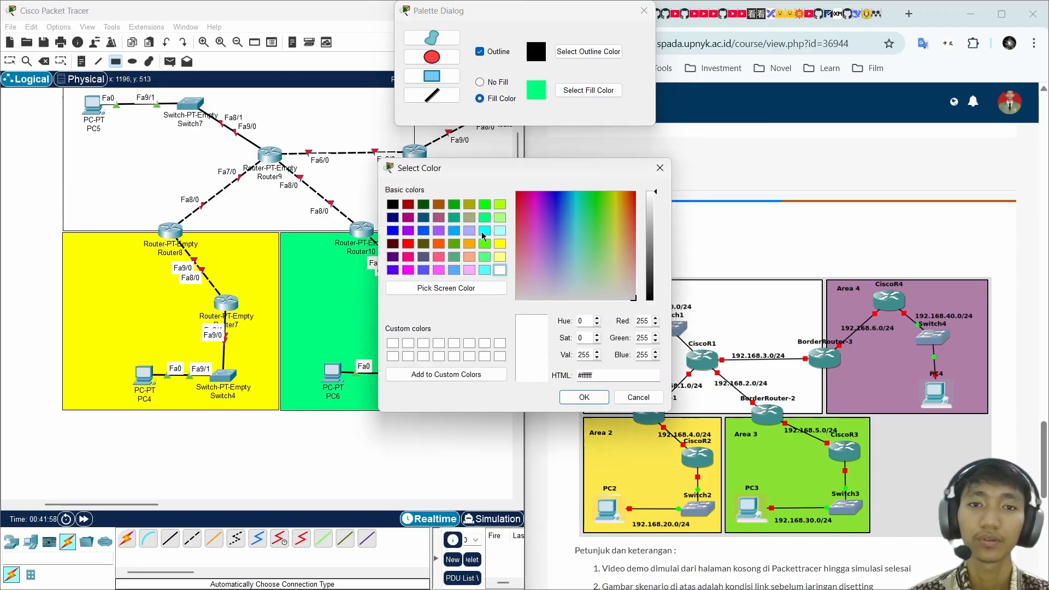
left_click(436, 232)
left_click(592, 399)
scroll(592, 398, "up", 1)
scroll(462, 246, "right", 3)
scroll(461, 246, "up", 3)
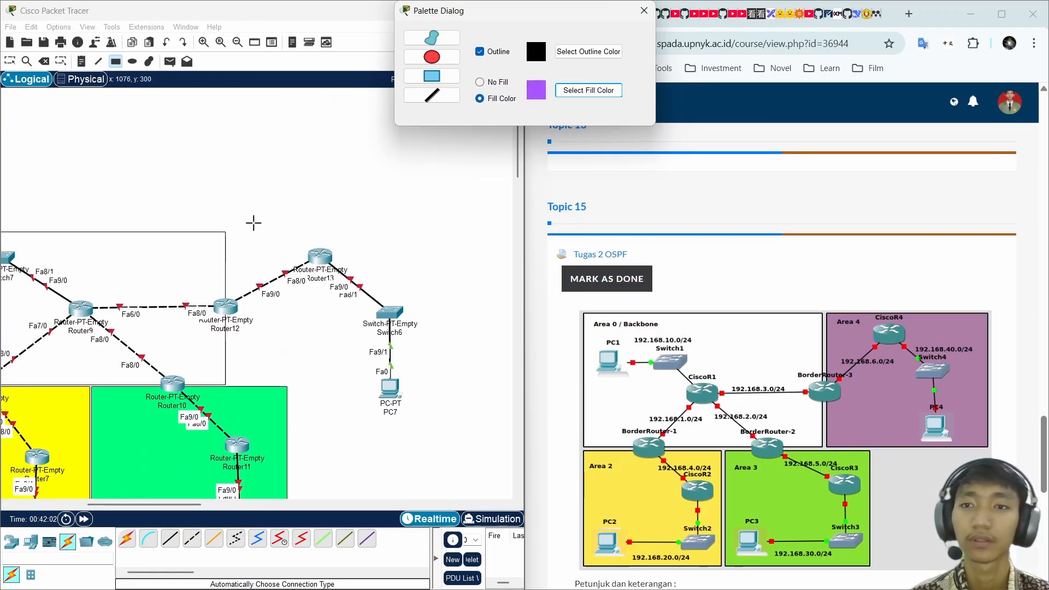
left_click_drag(229, 232, 419, 384)
left_click(644, 10)
- Move Router13, Switch6 and PC7 so that they all sit inside the purple rectangle
left_click(10, 62)
left_click_drag(321, 258, 312, 248)
left_click_drag(371, 310, 376, 295)
left_click_drag(393, 391, 368, 360)
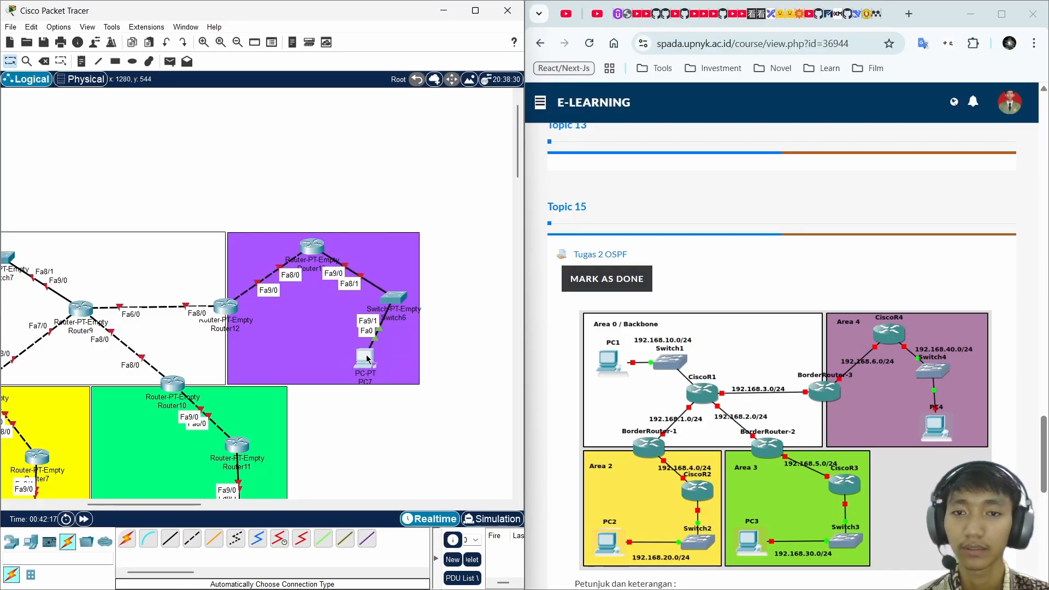
- Enlarge the Packet Tracer window to full screen with all four coloured areas in view
scroll(388, 430, "left", 3)
scroll(388, 431, "left", 5)
scroll(388, 427, "down", 6)
scroll(388, 424, "up", 2)
scroll(384, 420, "right", 3)
left_click(476, 11)
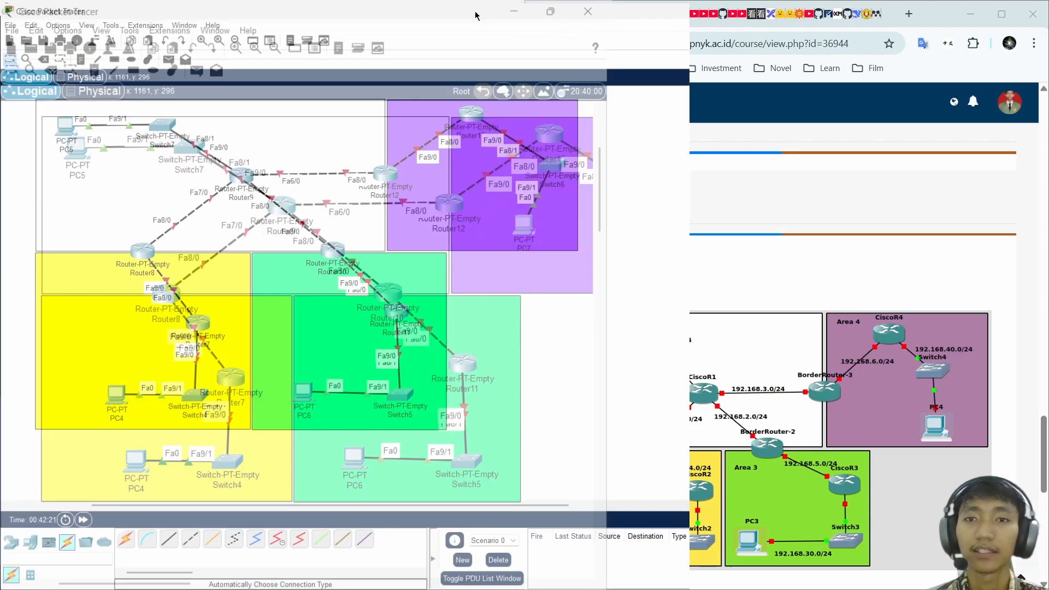
scroll(528, 228, "left", 5)
scroll(528, 228, "up", 2)
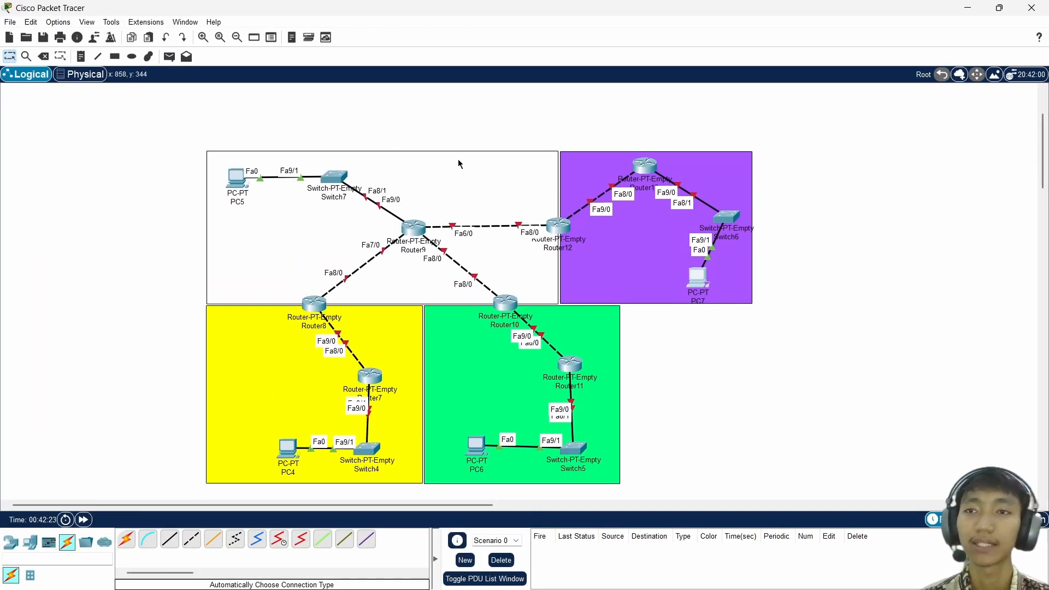
- Add the notes AREA 0 / Backbone, AREA 2, AREA 3 and AREA 4 to the white, yellow, green and purple rectangles respectively
left_click(81, 57)
left_click(238, 249)
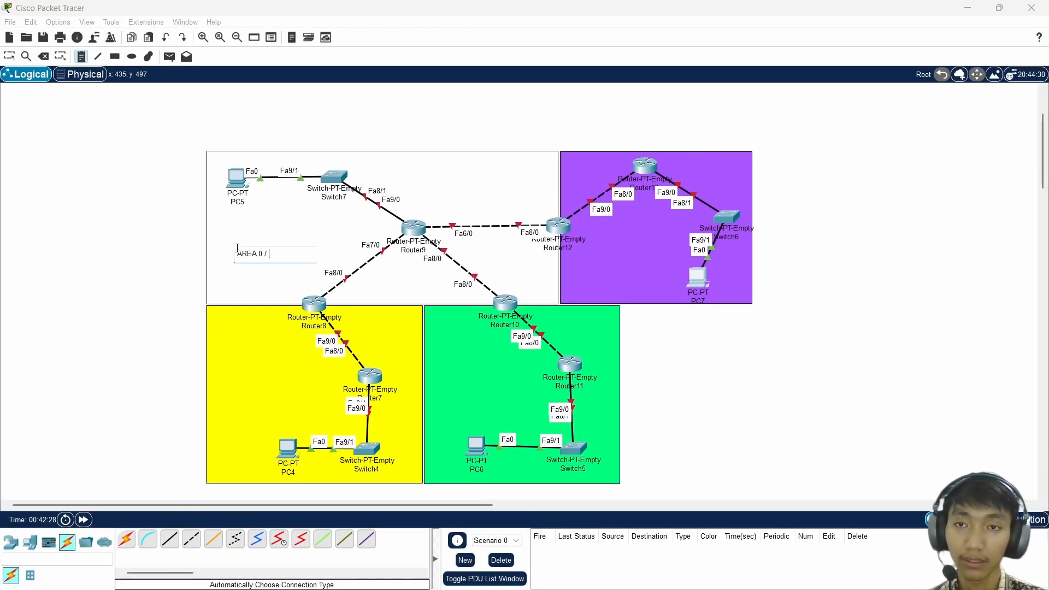
left_click(238, 383)
type("AREA 2")
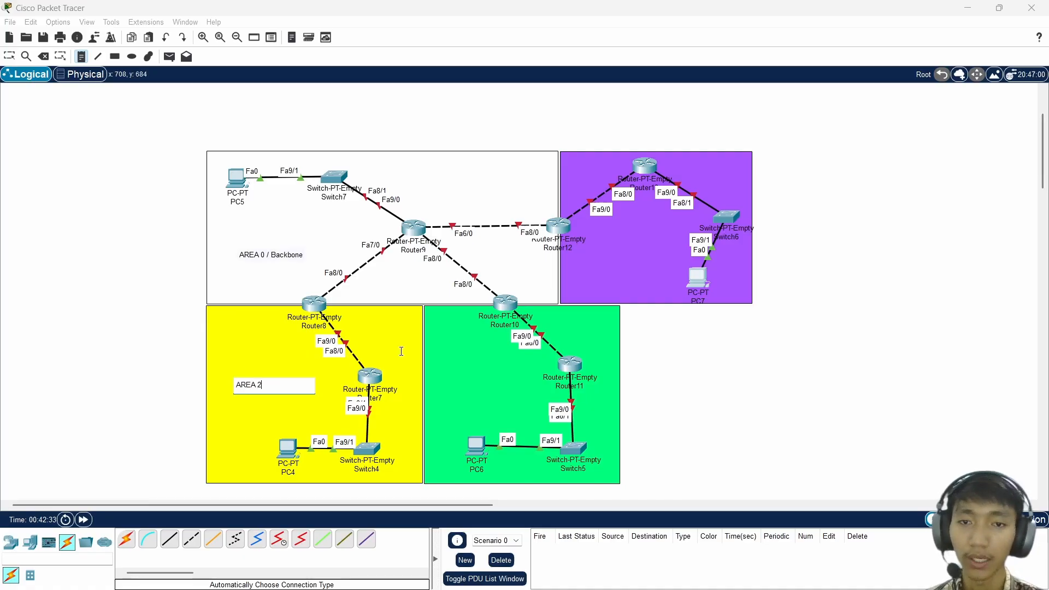
left_click(460, 392)
left_click(595, 262)
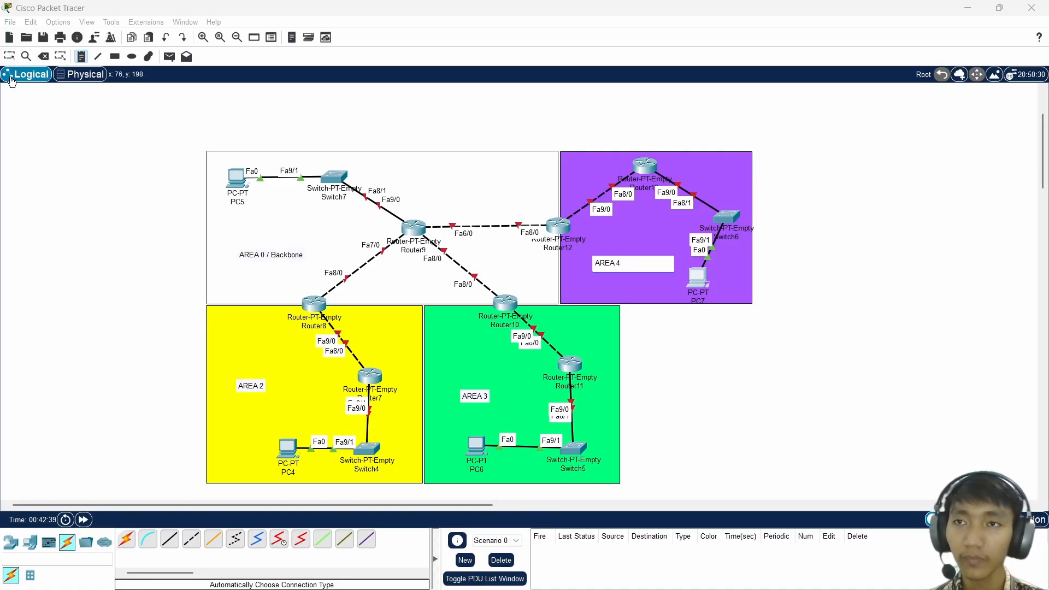
- Move the AREA 0 / Backbone note below PC5 and shift the AREA 2, AREA 3 and AREA 4 notes higher within their rectangles
left_click(9, 56)
left_click_drag(270, 254, 252, 229)
left_click_drag(250, 386, 237, 352)
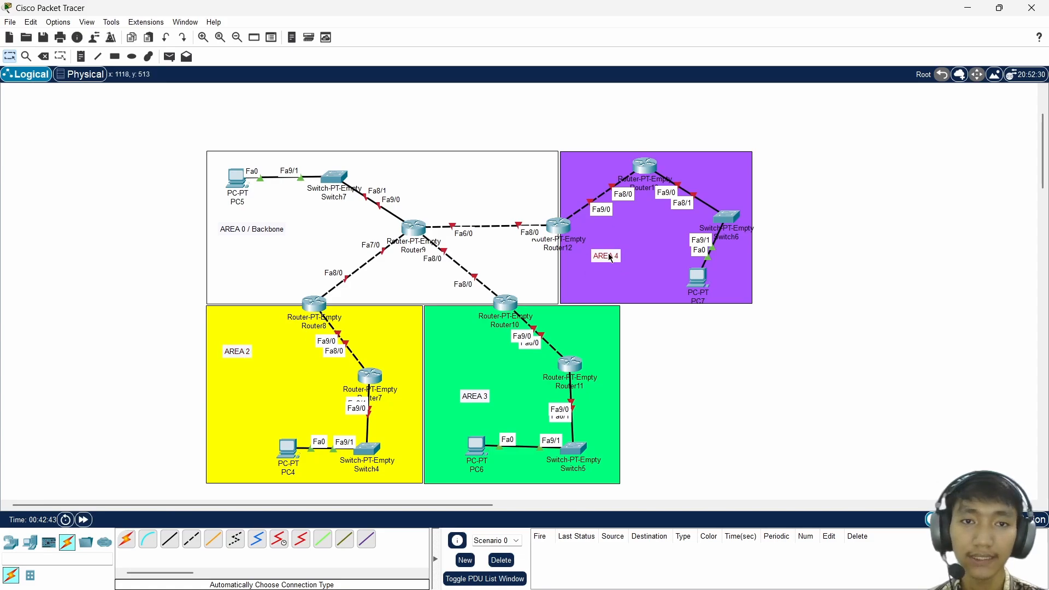
left_click_drag(612, 258, 609, 251)
left_click_drag(475, 391, 459, 354)
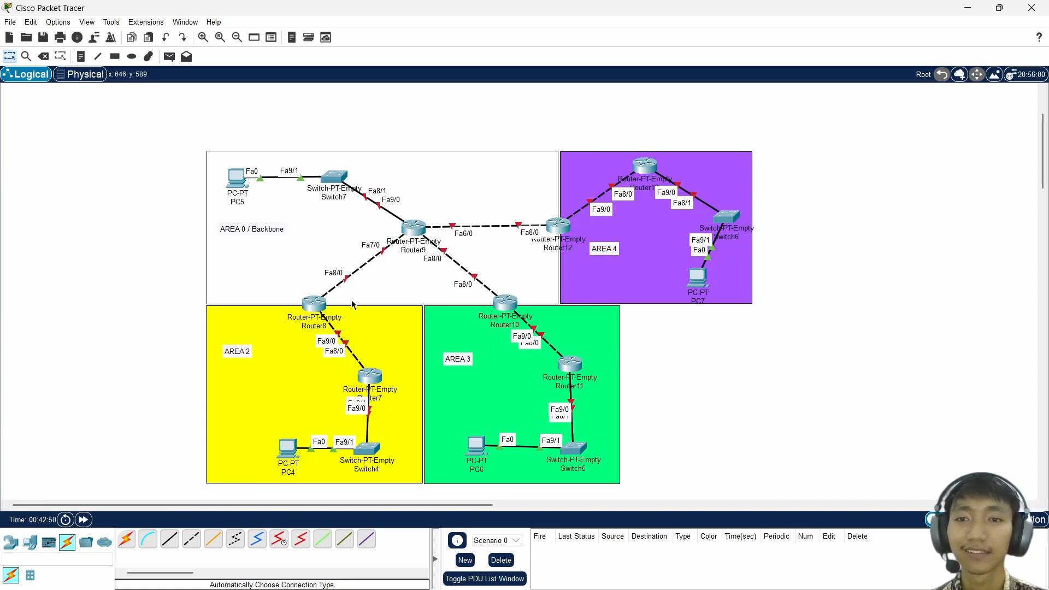
- Dock the Packet Tracer window beside the assignment page and start a 192.168.10.0/24 network note above the PC5–Switch7 link
left_click(81, 57)
left_click(266, 201)
left_click_drag(508, 8, 0, 93)
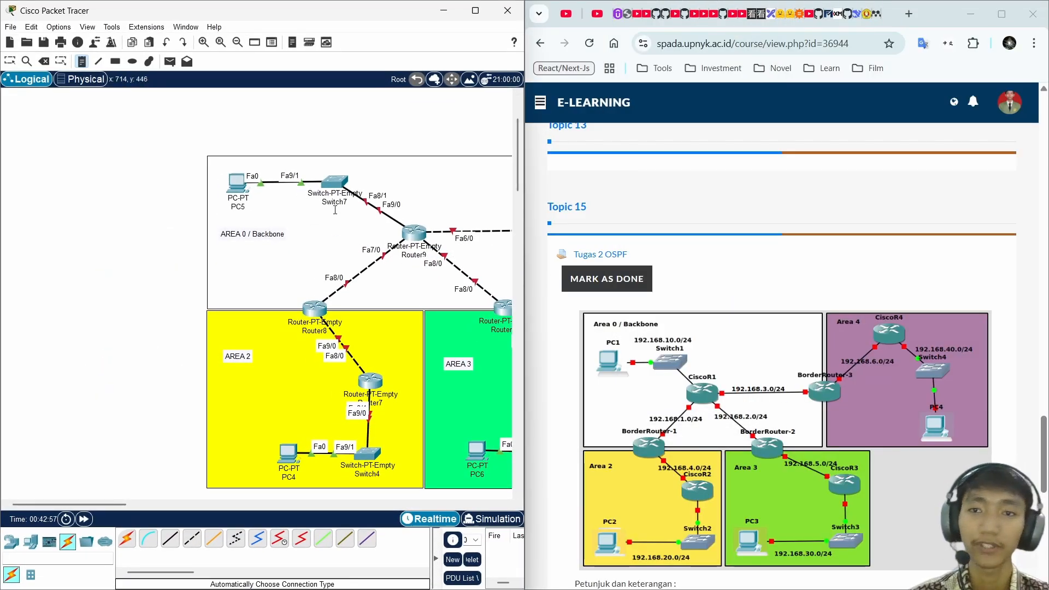
scroll(335, 210, "right", 2)
left_click(175, 163)
type("2")
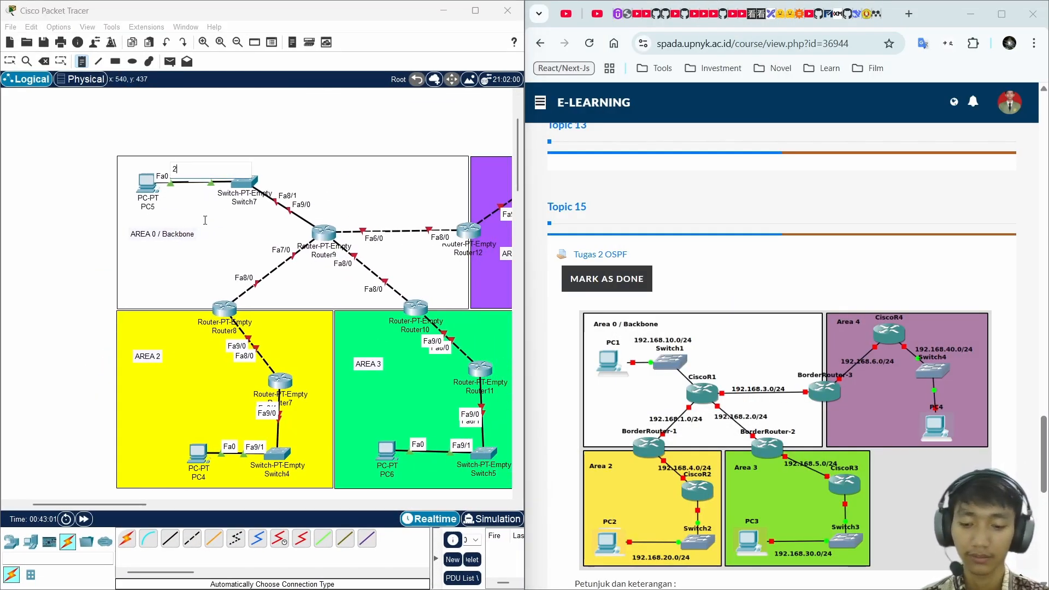
type("168.10")
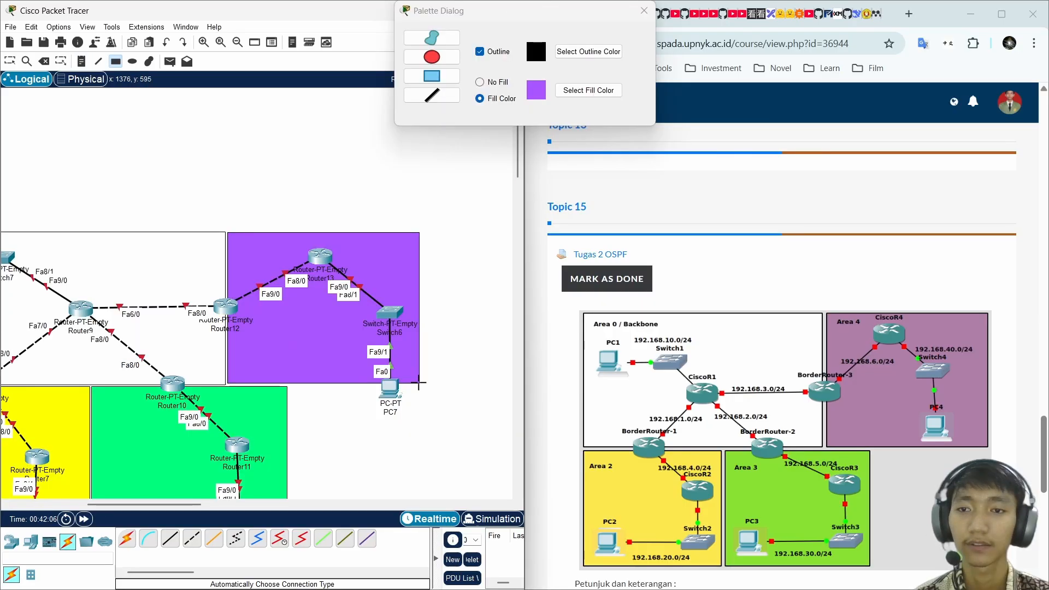
- Close the drawing palette and reposition Router13, Switch6 and PC7 within the purple Area 4 rectangle
left_click(645, 11)
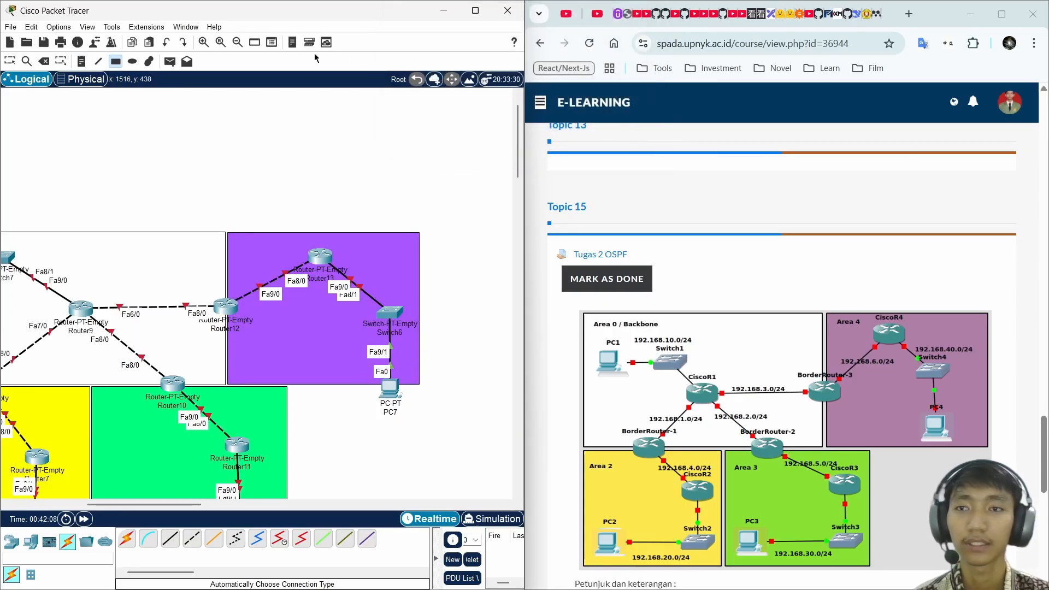
key("Escape")
left_click_drag(319, 256, 311, 246)
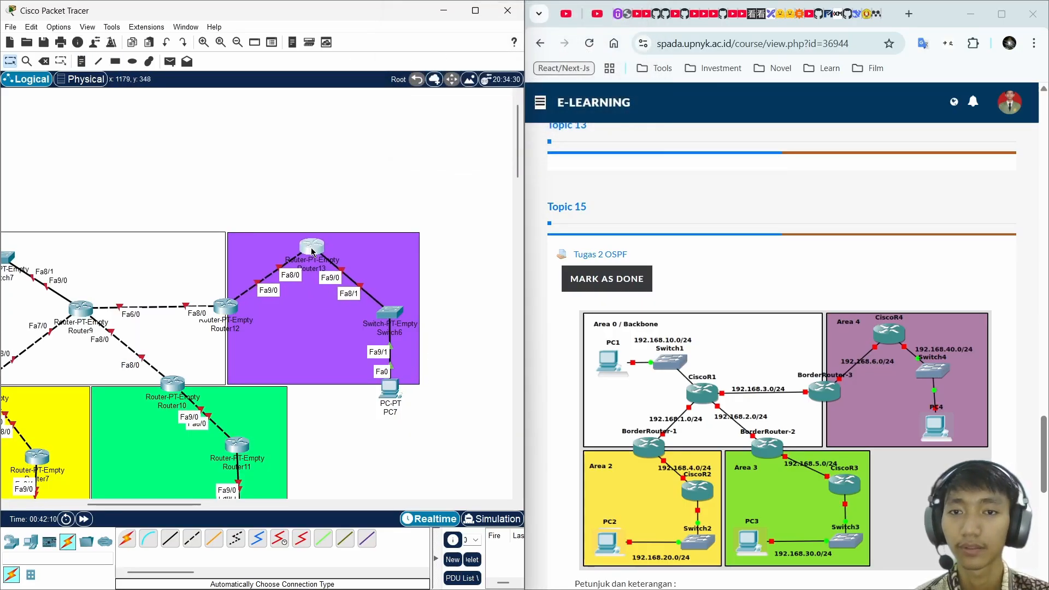
left_click_drag(403, 320, 402, 302)
left_click_drag(393, 390, 366, 356)
- Add the note AREA 0 / Backbone inside the white rectangle, below PC5
scroll(388, 431, "left", 4)
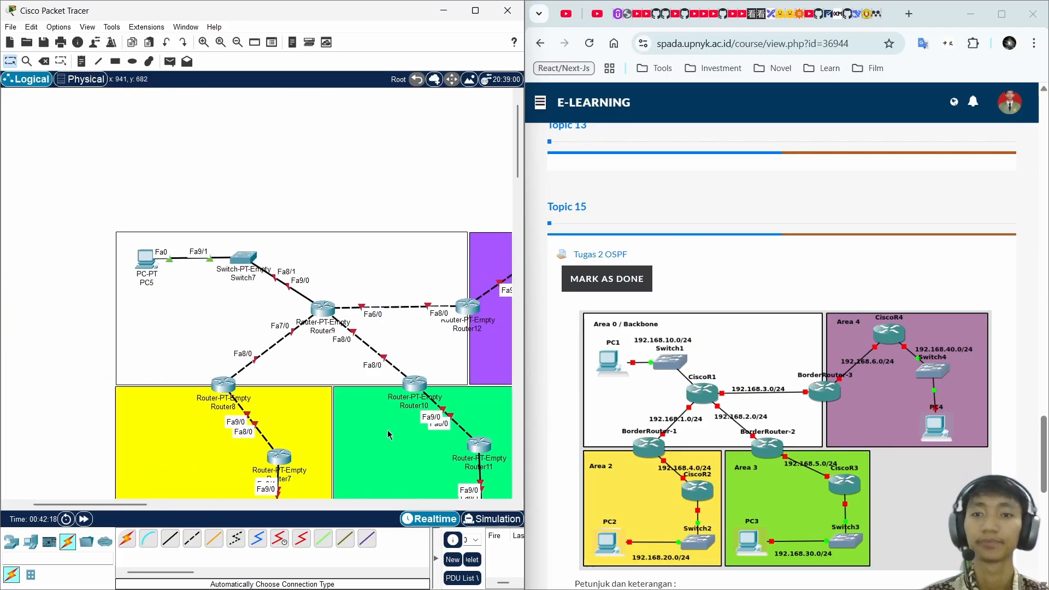
scroll(388, 427, "down", 3)
scroll(389, 423, "right", 2)
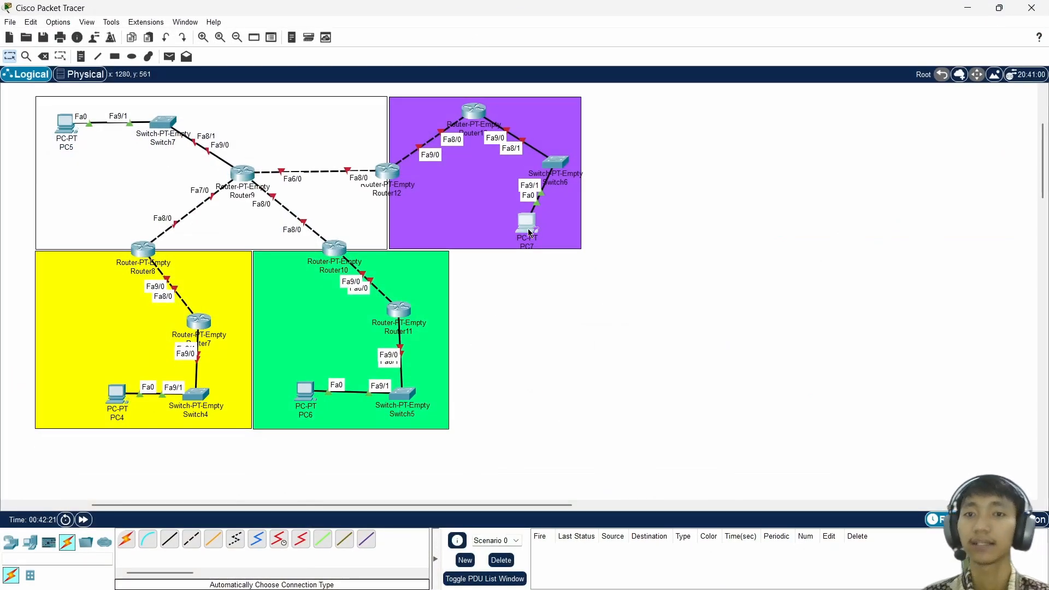
left_click(80, 56)
left_click(237, 249)
type("ARE")
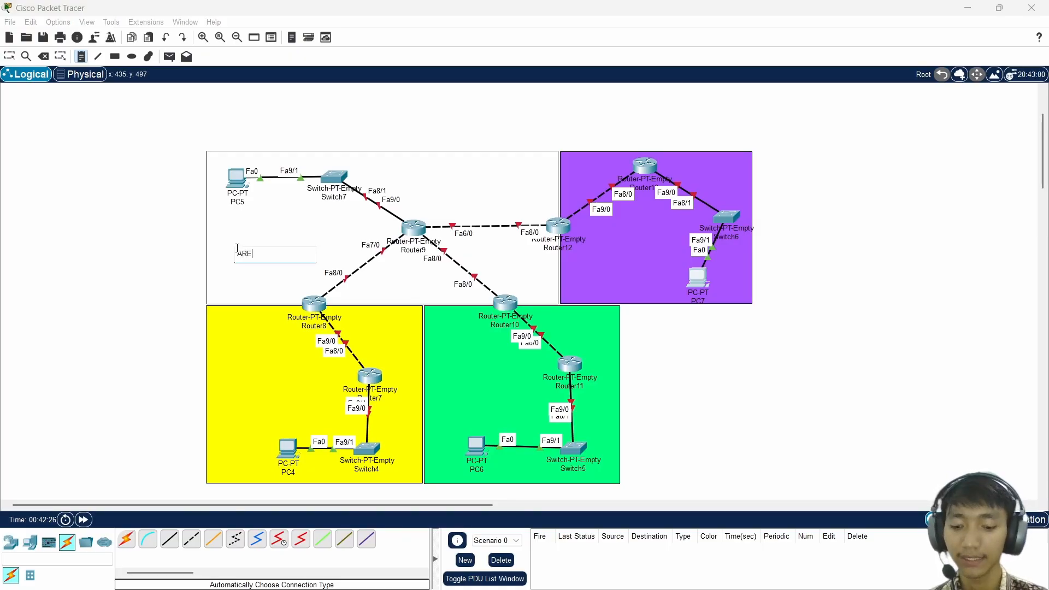
type("A 0")
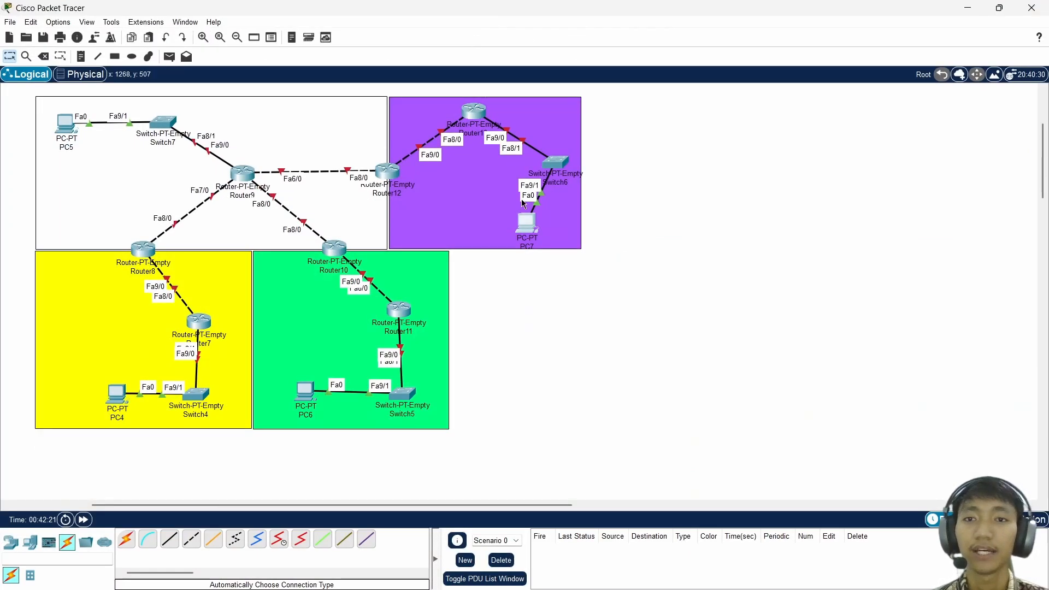
scroll(528, 228, "left", 3)
scroll(528, 228, "up", 1)
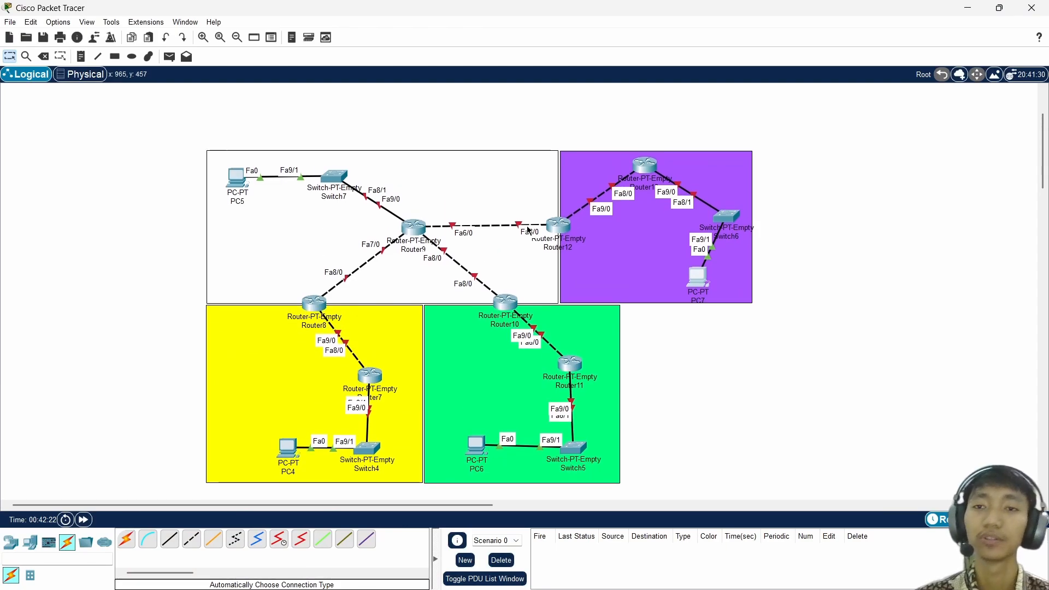
left_click(81, 56)
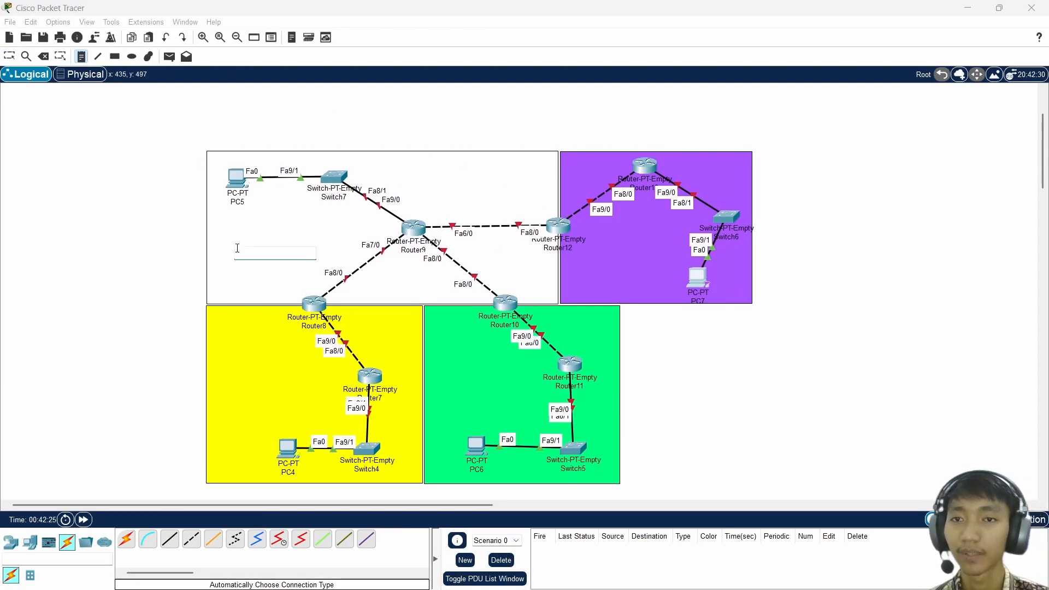
left_click(237, 251)
type("AREA")
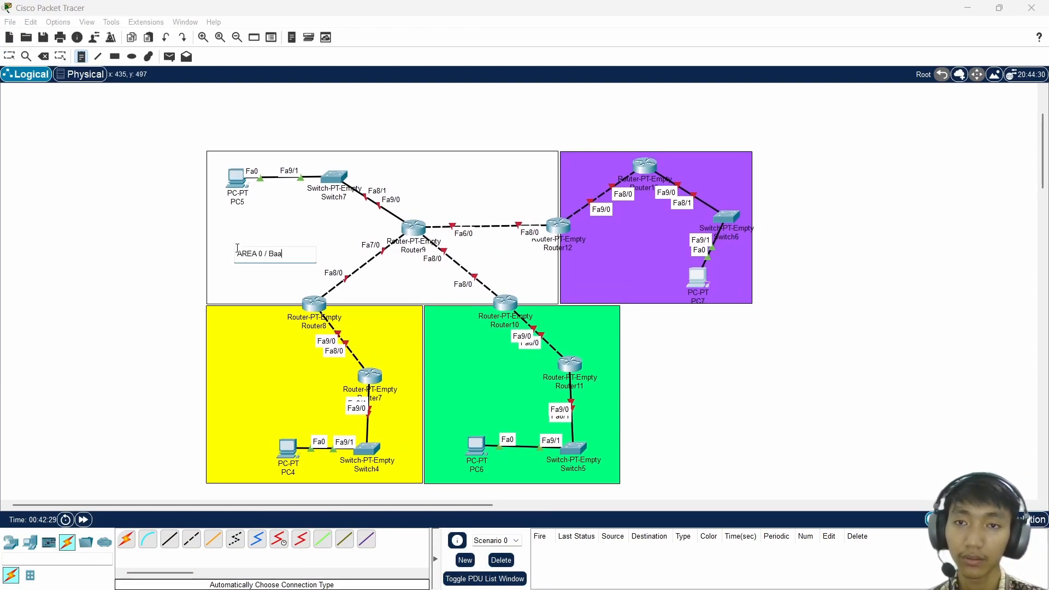
type(" 0 / Backbone")
- Add the notes AREA 2, AREA 3 and AREA 4 inside the yellow, green and purple rectangles respectively
left_click(243, 373)
type("AREA 2")
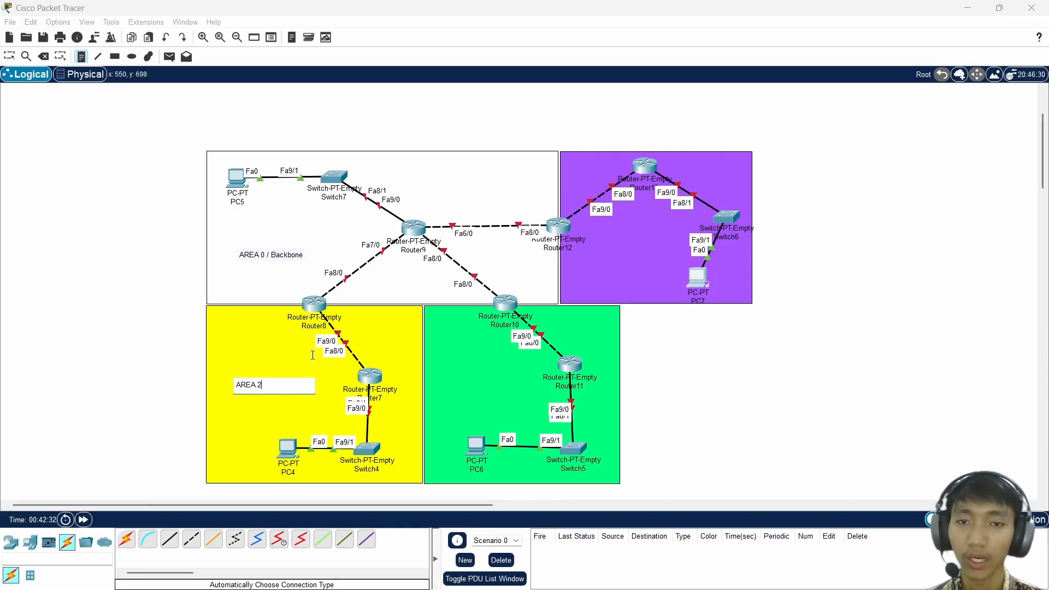
left_click(459, 391)
type("AREA 3")
left_click(595, 259)
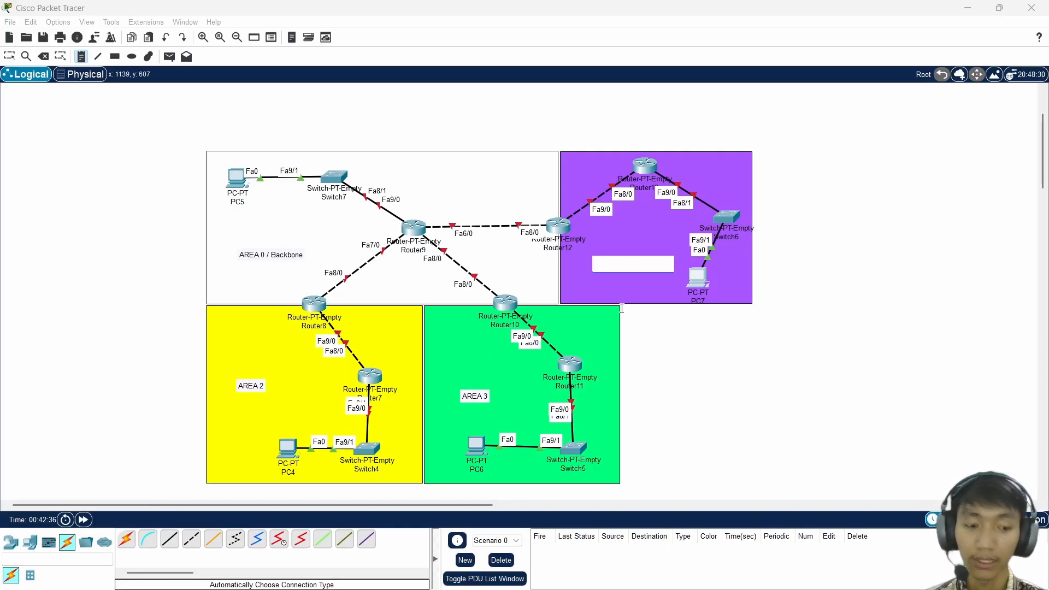
- Move the AREA 0 / Backbone note closer to PC5 and shift the AREA 2, AREA 4 and AREA 3 notes higher in their rectangles
left_click(10, 57)
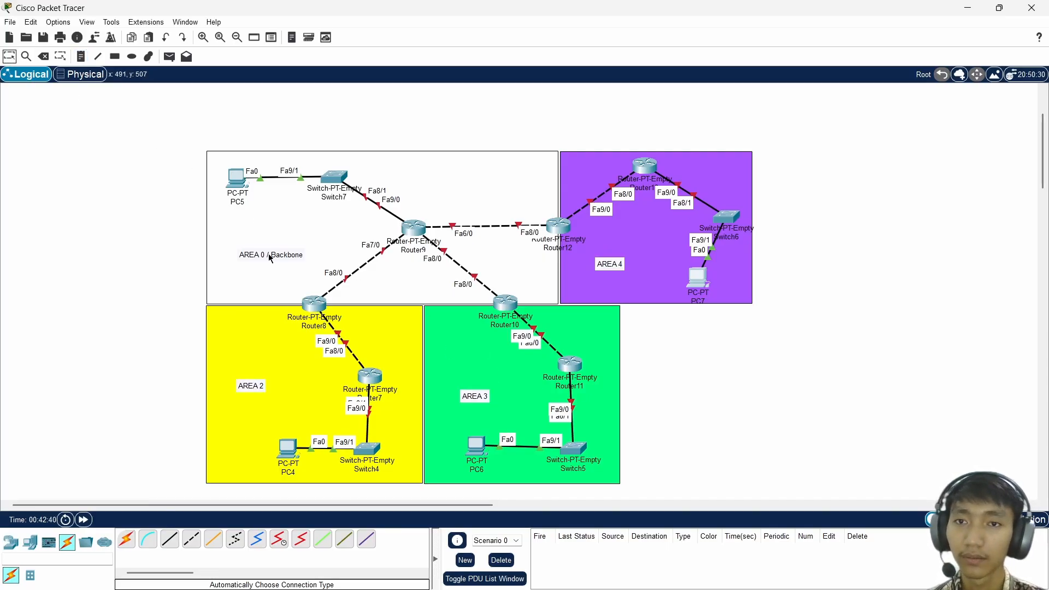
left_click_drag(271, 254, 252, 229)
left_click_drag(251, 386, 238, 351)
left_click_drag(614, 269, 609, 253)
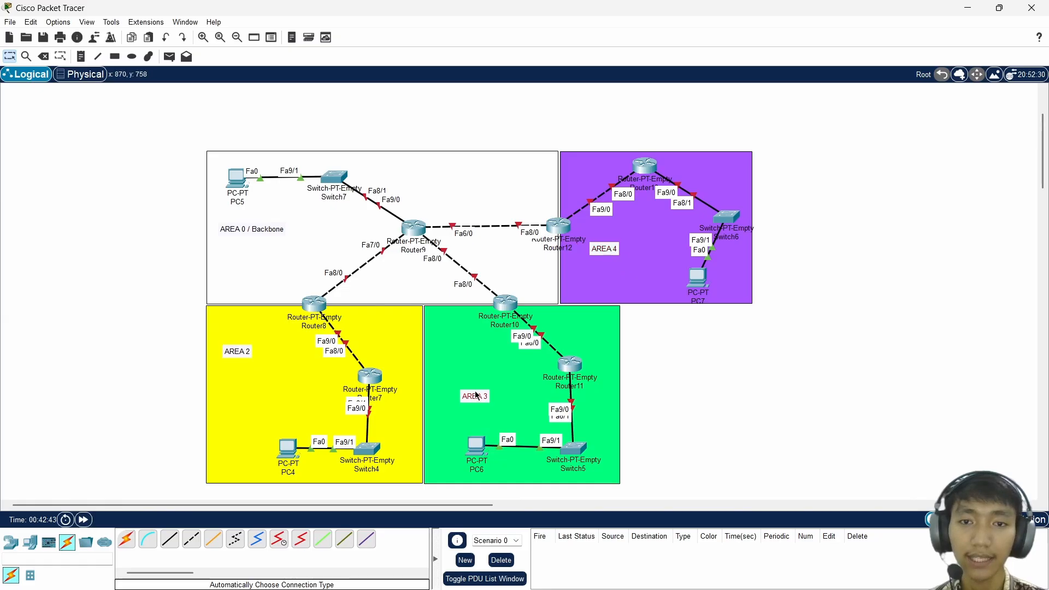
left_click_drag(477, 395, 461, 358)
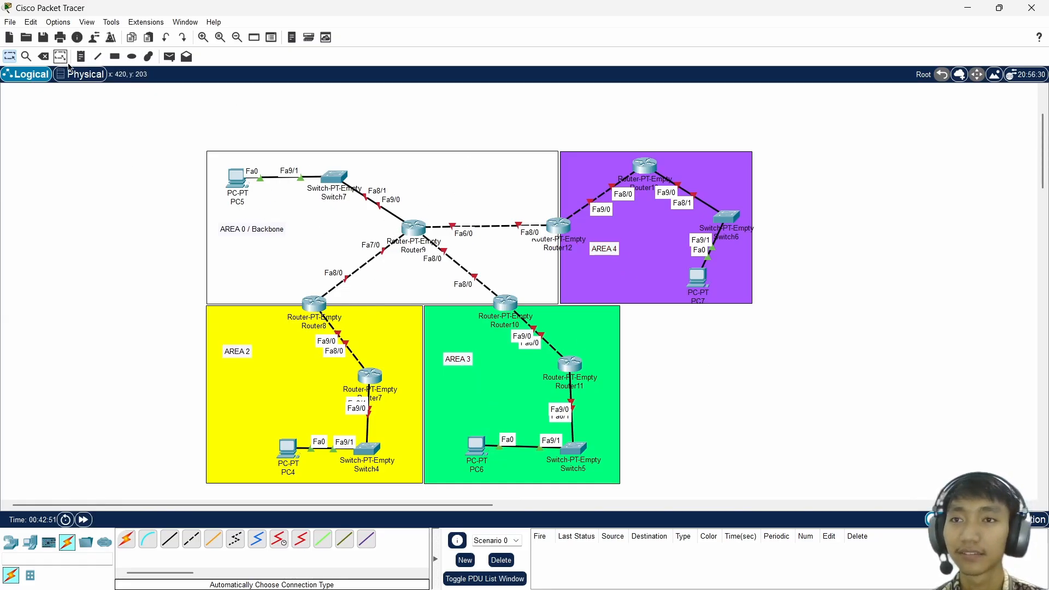
- Place the topology window beside the assignment page and add the note 192.168.10.0/24 above the PC5–Switch7 link
key("n")
key("super+Left")
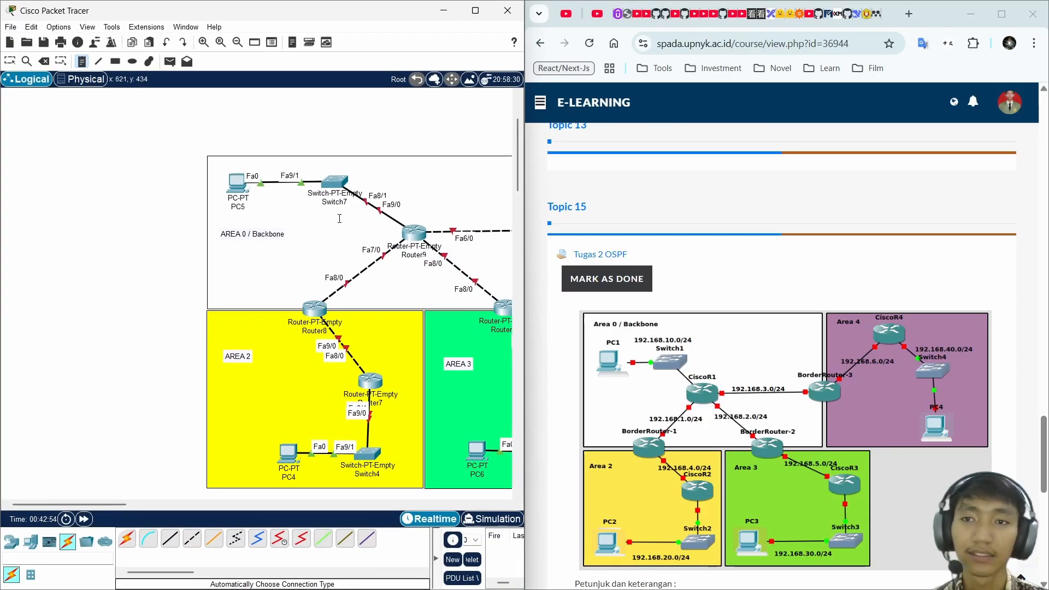
scroll(205, 220, "right", 3)
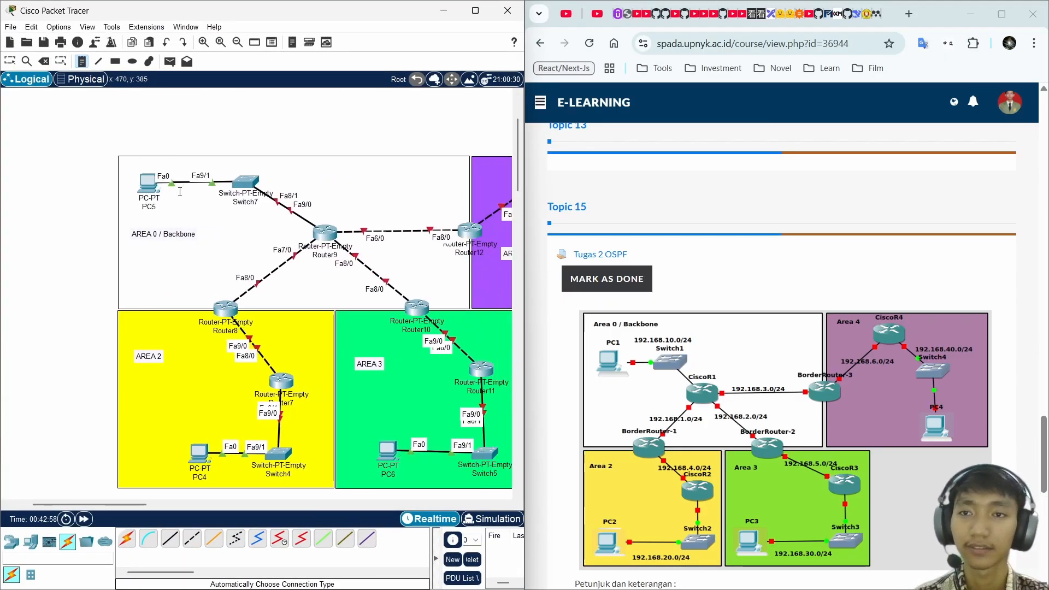
type("192.1")
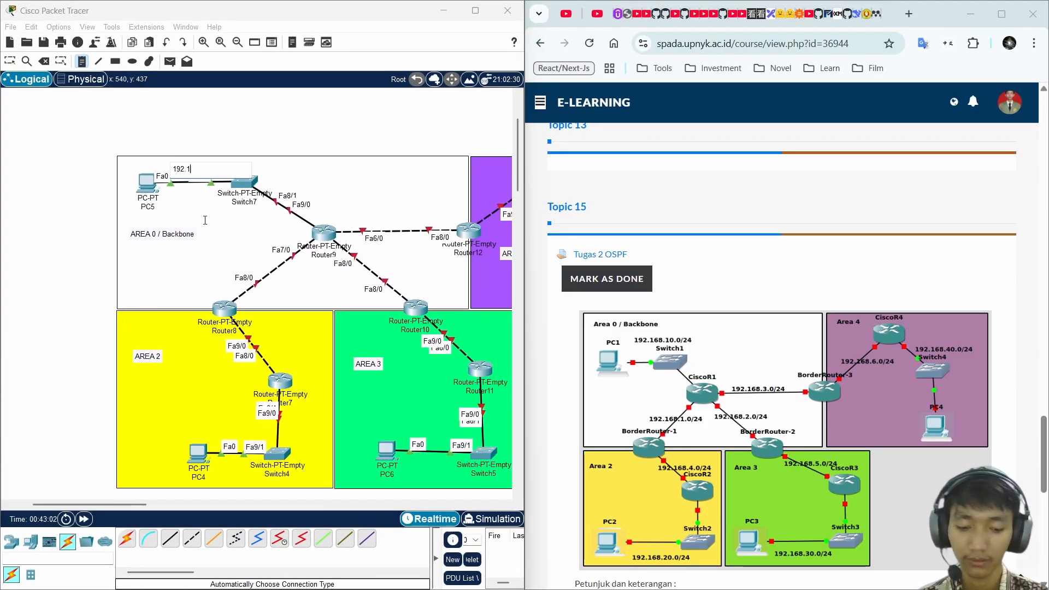
type("68.10.0/24")
scroll(210, 221, "up", 2)
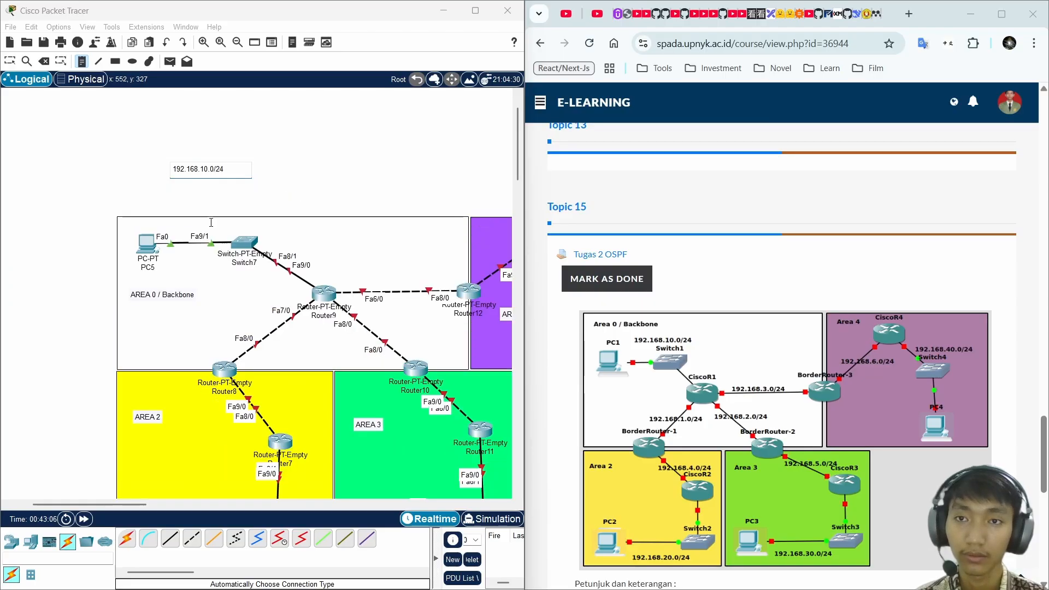
- Add the notes 192.168.1.0/24 at the Router8–Router9 link and 192.168.3.0/24 at the Router9–Router12 link
left_click(246, 320)
type("192.168.1.0/24")
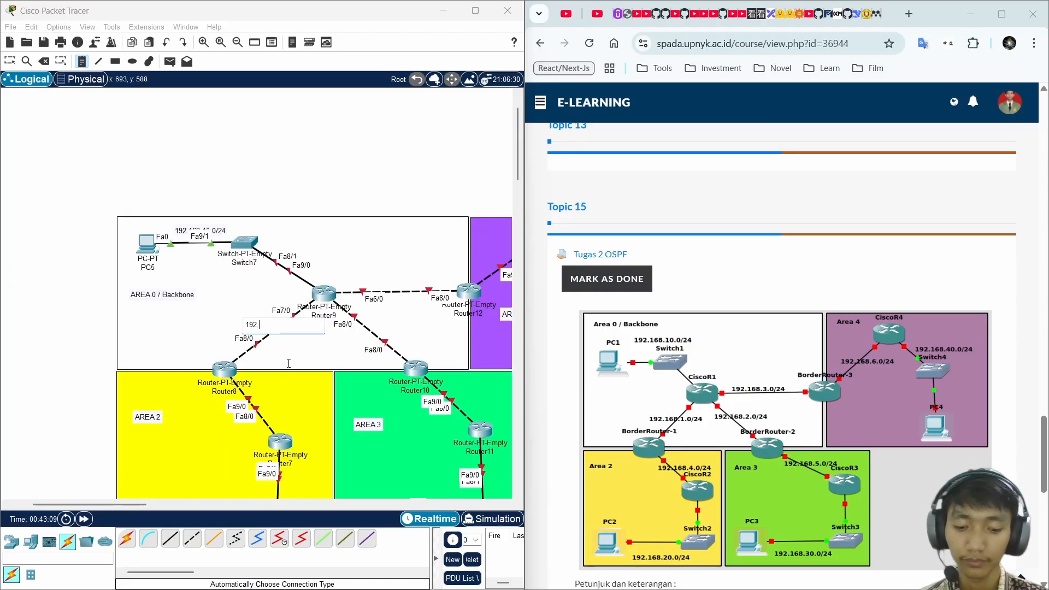
left_click(381, 282)
type("192.168.1.0/24")
key("Left")
key("Left")
key("Left")
key("Left")
key("BackSpace")
key("BackSpace")
type("3.")
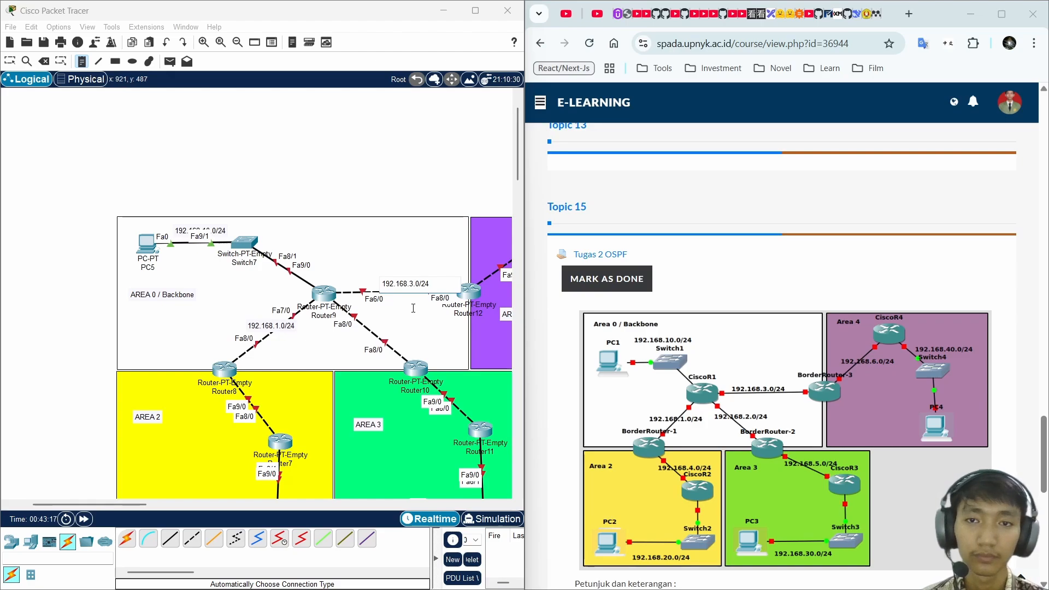
- Add the notes 192.168.2.0/24 at the Router9–Router10 link and 192.168.4.0/24 at the Router8–Router7 link
left_click(359, 338)
type("192.168.1.0/24")
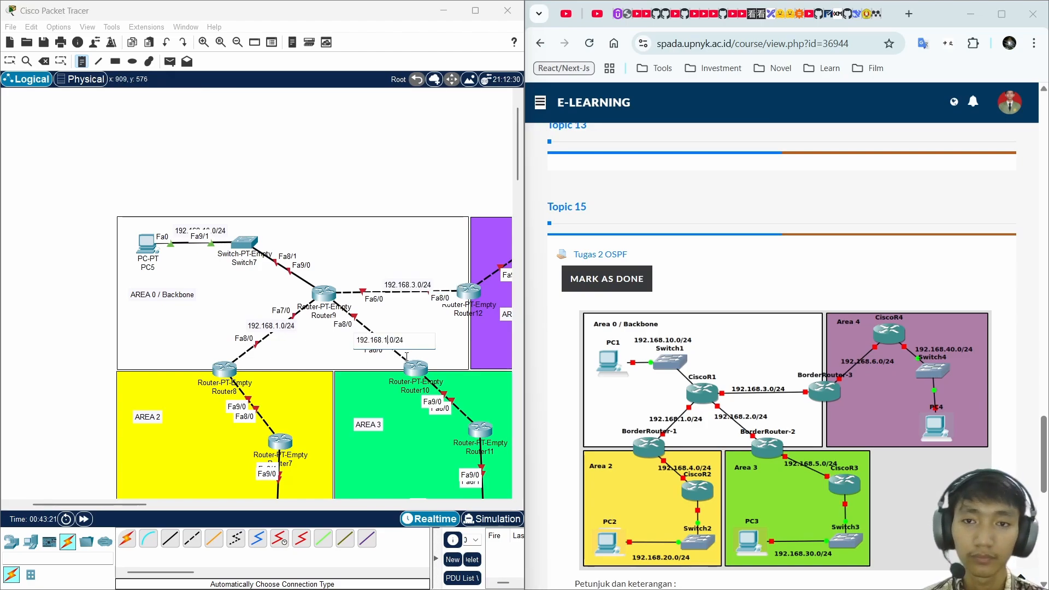
key("BackSpace")
type("2")
left_click(265, 407)
type("192.168.1.0/24")
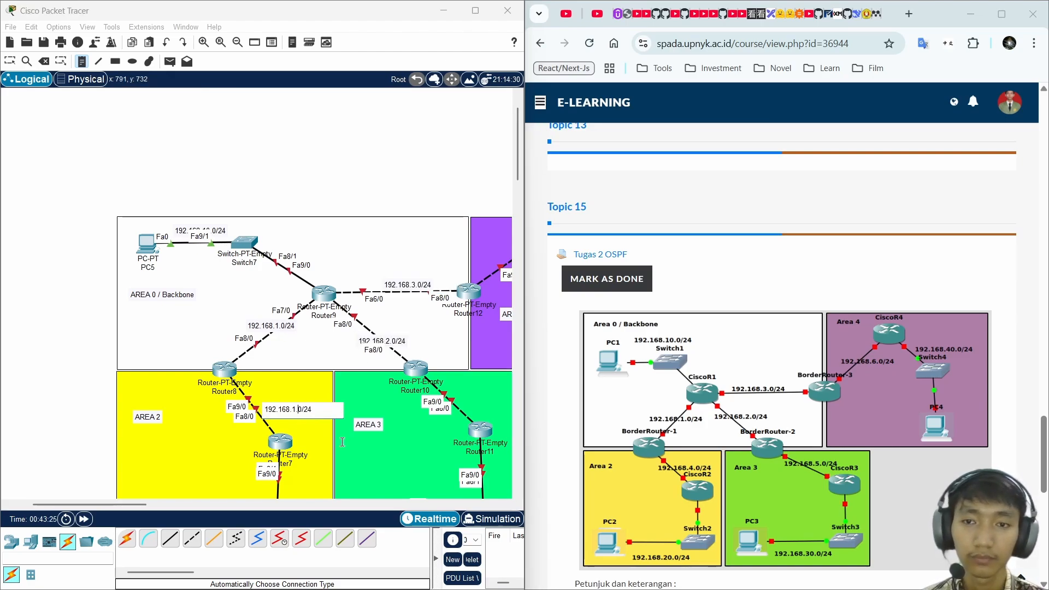
key("BackSpace")
key("BackSpace")
type("4.")
- Add the note 192.168.5.0/24 beside the Router10–Router11 link in the green area
left_click(455, 397)
type("192.168.1.0/24")
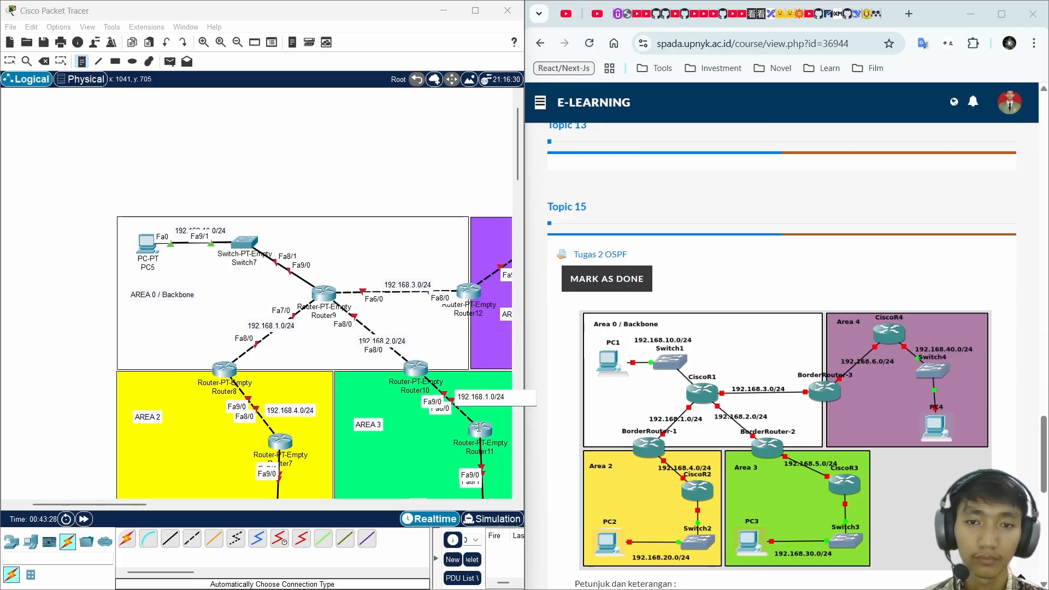
key("BackSpace")
type("5")
- Add the note 192.168.20.0/24 below the PC4–Switch4 link in the yellow area
scroll(226, 417, "down", 3)
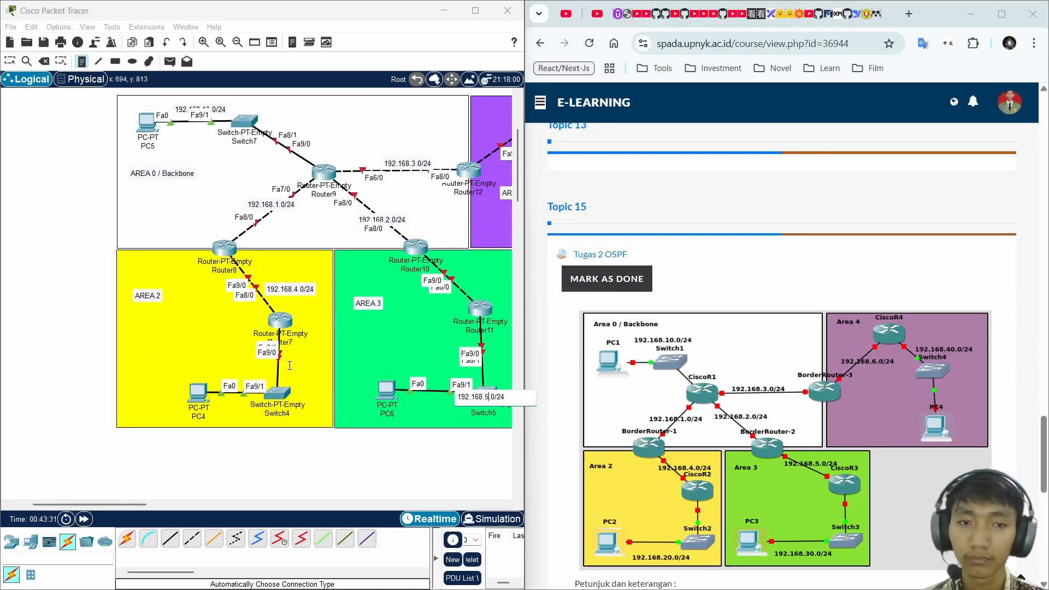
left_click(227, 417)
type("192.168.1.0/24")
key("Left")
key("Left")
key("Left")
key("Left")
key("Left")
key("BackSpace")
type("20")
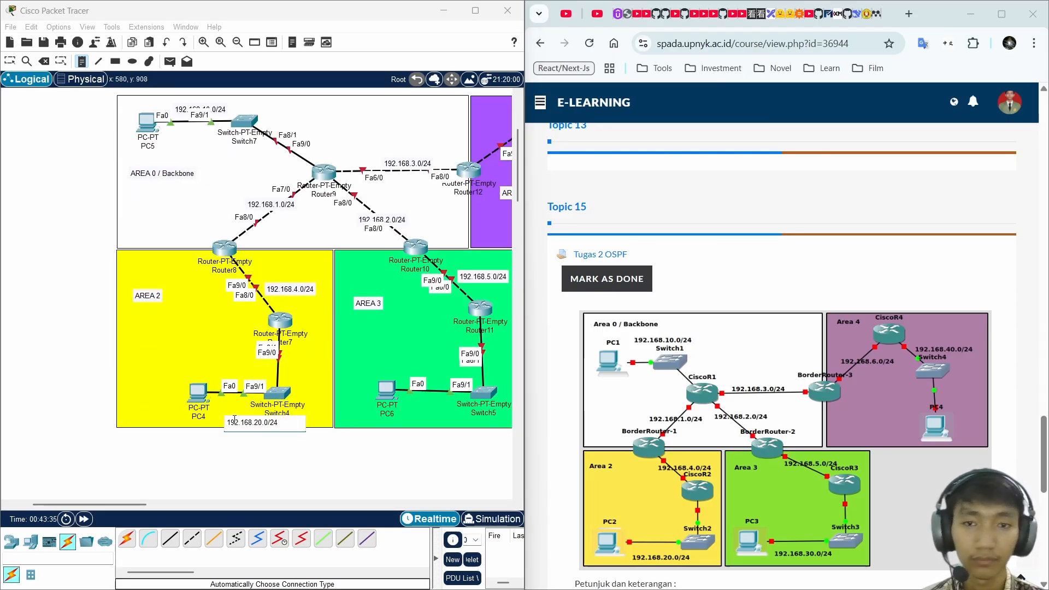
- Add the note 192.168.30.0/24 below the PC6–Switch5 link in the green area
left_click(417, 407)
type("192.168.1.0/24")
key("Left")
key("Left")
key("Left")
key("Left")
key("Left")
key("BackSpace")
type("30")
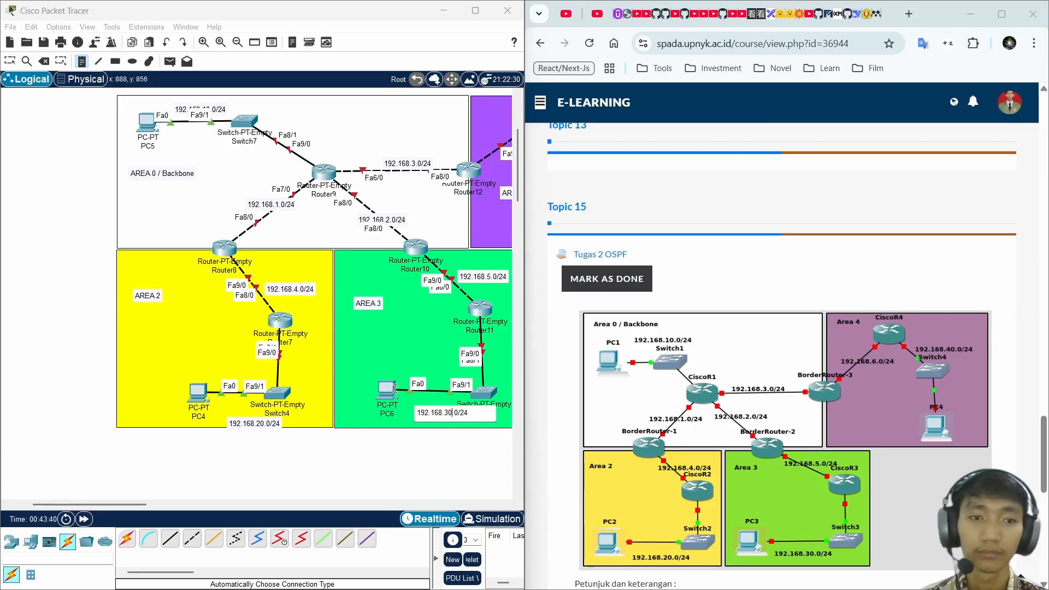
- Add the note 192.168.6.0/24 at the Router12–Router13 link in the purple area
scroll(395, 388, "right", 3)
scroll(395, 388, "up", 2)
left_click(377, 193)
type("192.168.1.0/24")
key("Left")
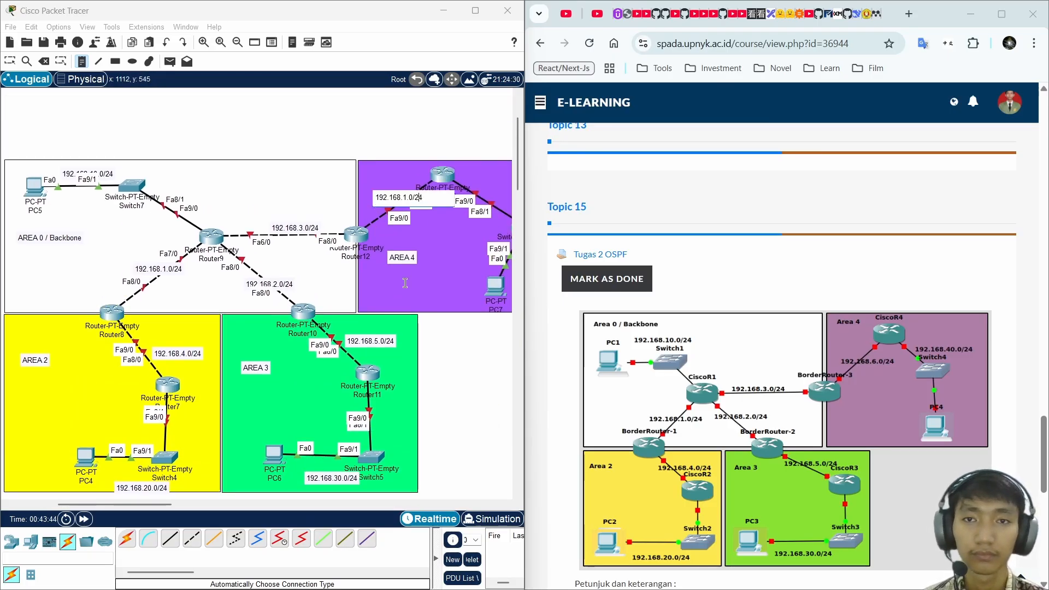
key("Left")
key("Left")
key("Left")
key("Left")
key("BackSpace")
type("6")
- Add the note 192.168.40.0/24 near Switch6 in the purple area and leave note placement
scroll(415, 262, "right", 3)
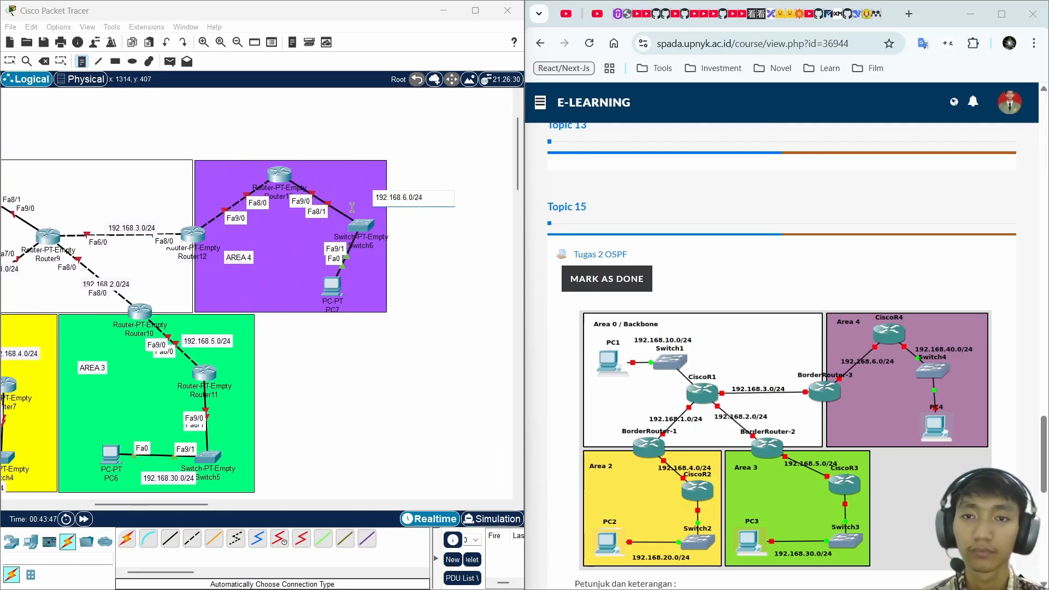
left_click(350, 209)
type("192.168.1.0/24")
key("Left")
key("Left")
key("Left")
key("Left")
key("Left")
key("BackSpace")
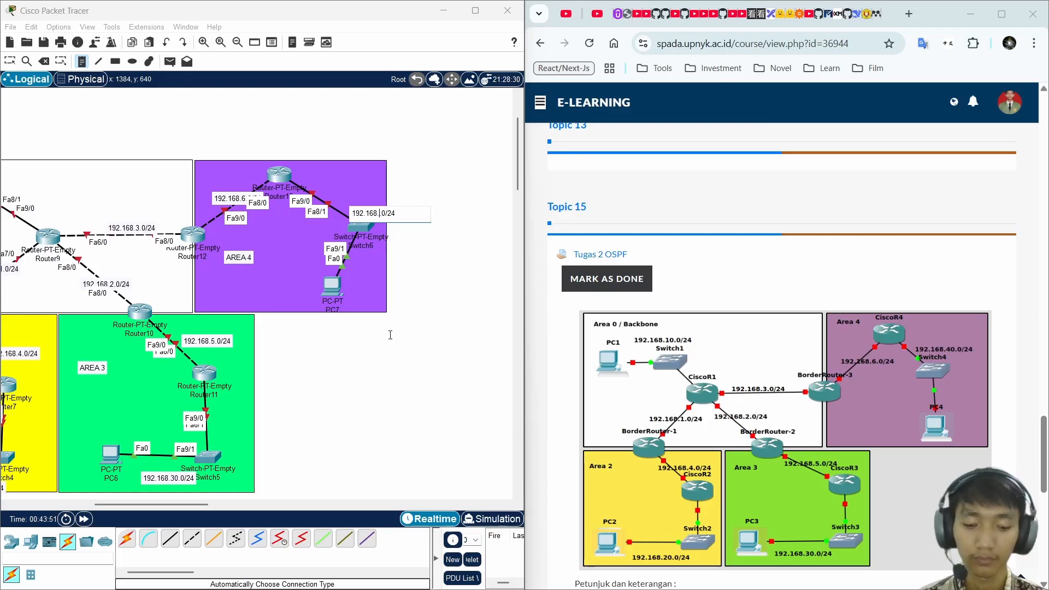
type("40")
key("Escape")
- Maximize the topology window, move the 192.168.40.0/24 note beside PC7 and nudge the 192.168.6.0/24 and 192.168.3.0/24 notes clear of their links
scroll(389, 334, "left", 5)
scroll(388, 334, "right", 1)
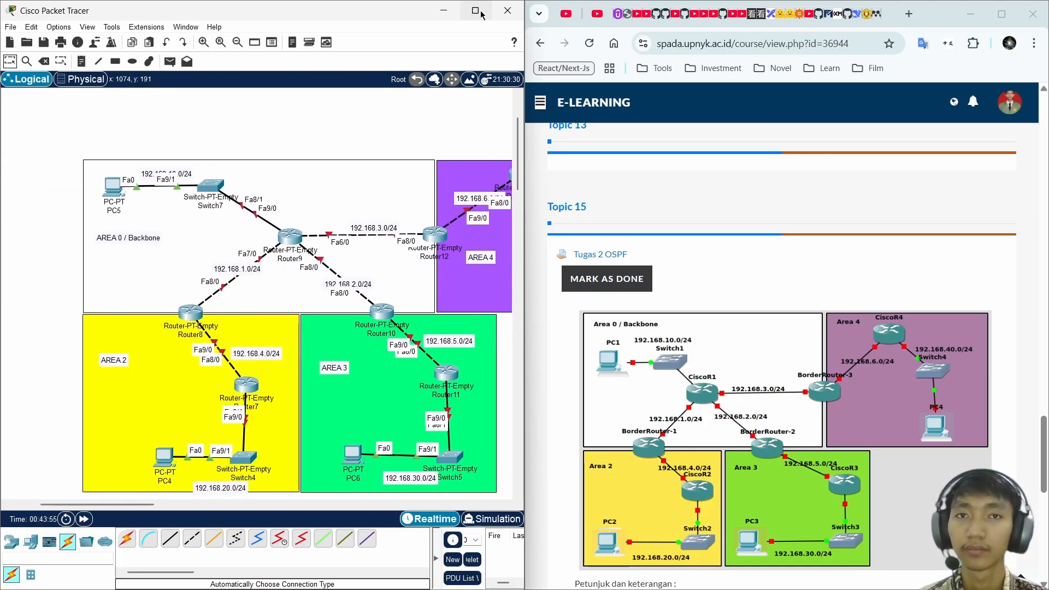
left_click(481, 13)
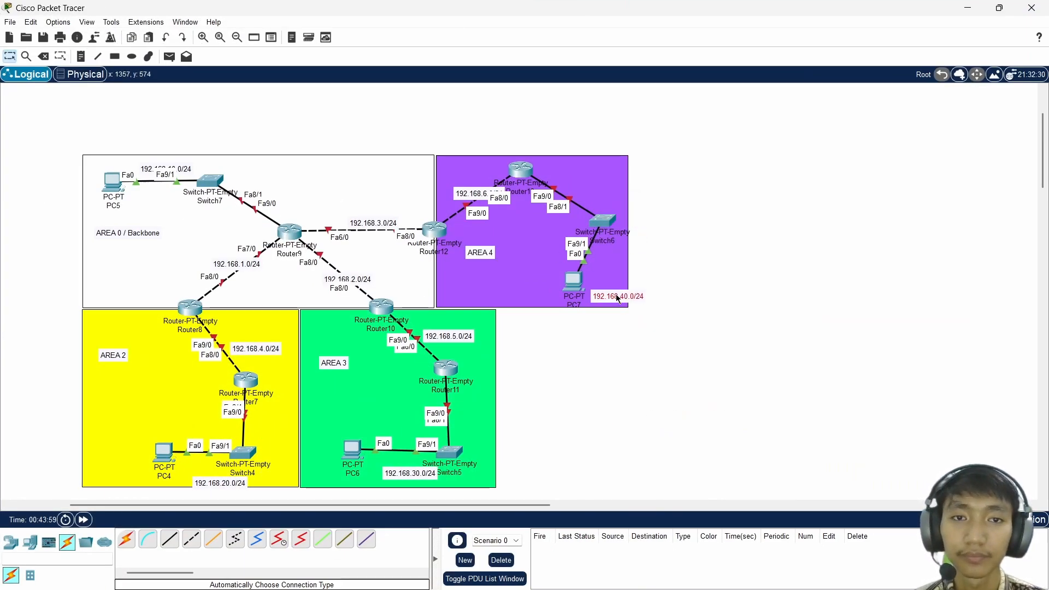
left_click_drag(618, 297, 531, 298)
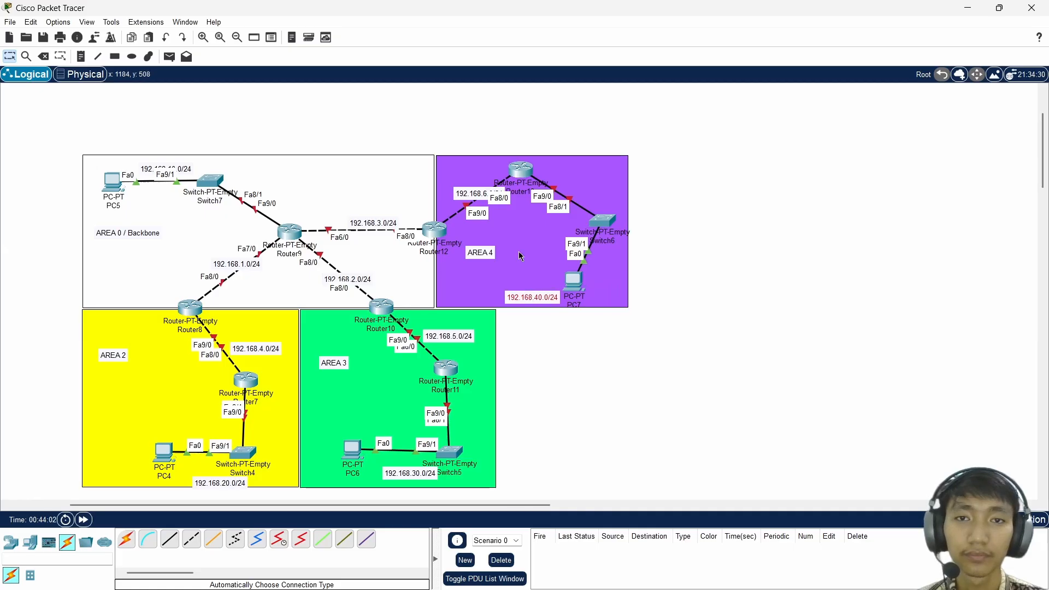
left_click_drag(471, 189, 459, 186)
left_click_drag(387, 225, 387, 222)
- Reposition the 192.168.2.0/24, 192.168.5.0/24, 192.168.30.0/24, 192.168.20.0/24, 192.168.4.0/24 and 192.168.1.0/24 notes so they read clearly beside their links
left_click(359, 282)
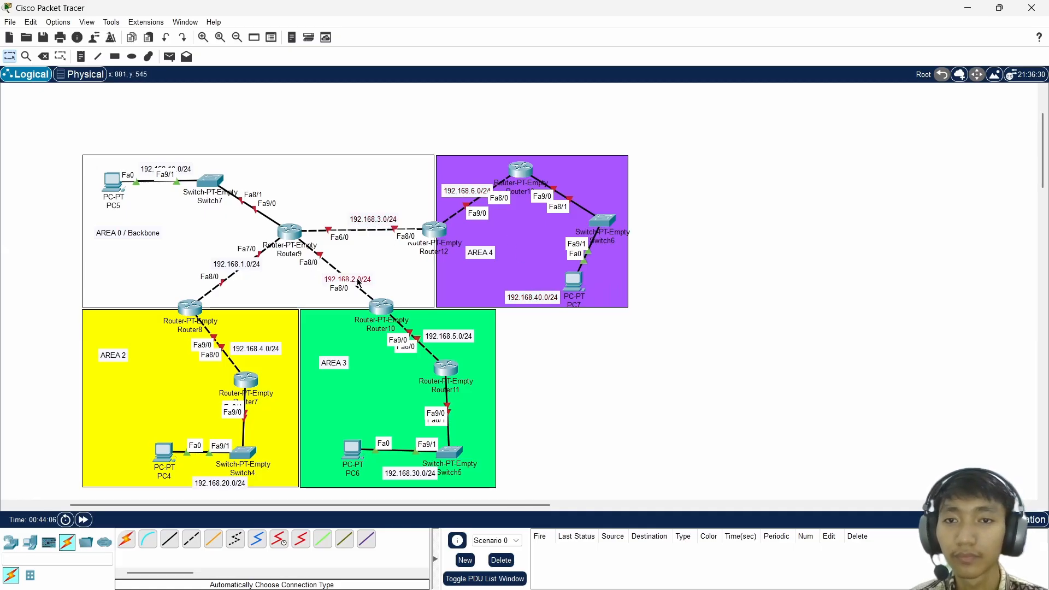
left_click_drag(359, 282, 356, 277)
left_click_drag(450, 336, 445, 331)
left_click_drag(425, 475, 416, 470)
left_click_drag(224, 484, 208, 479)
left_click(254, 355)
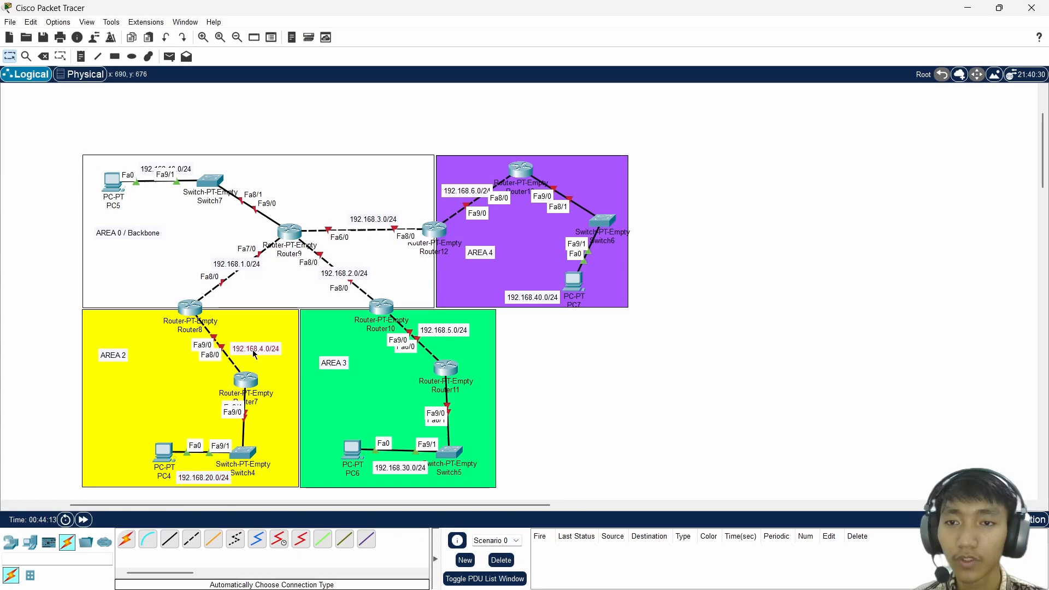
left_click_drag(255, 354, 250, 351)
left_click_drag(236, 264, 220, 261)
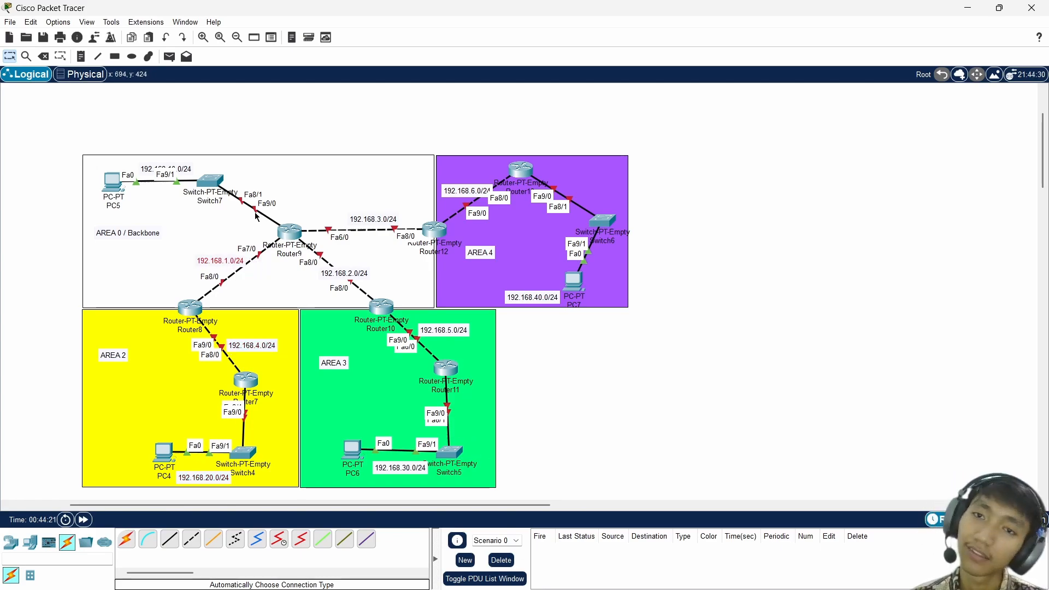
- Compare the labelled topology with the assignment diagram side by side and return to the full-size workspace
double_click(558, 10)
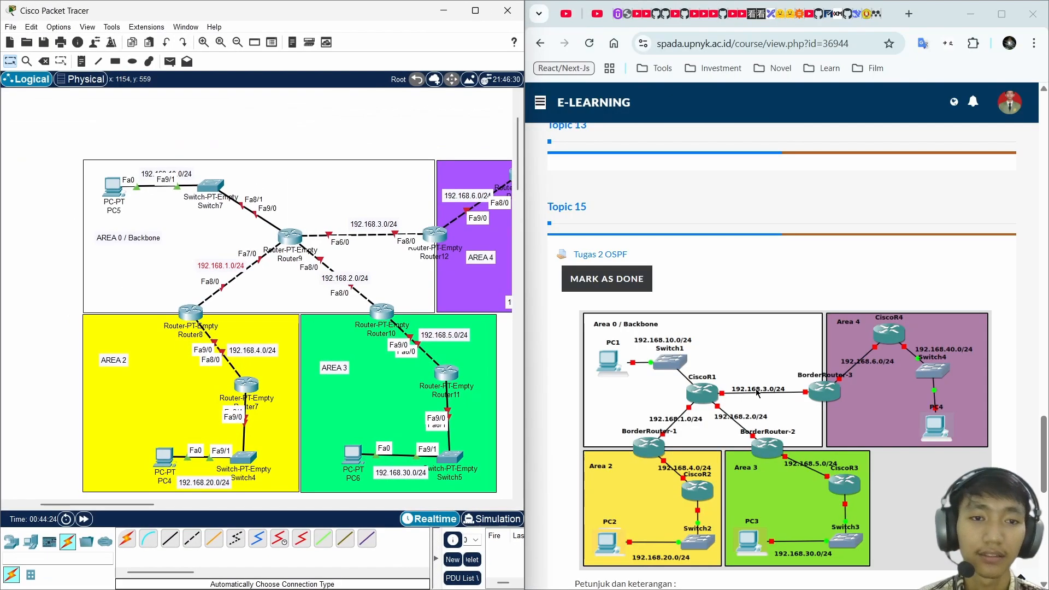
left_click(475, 11)
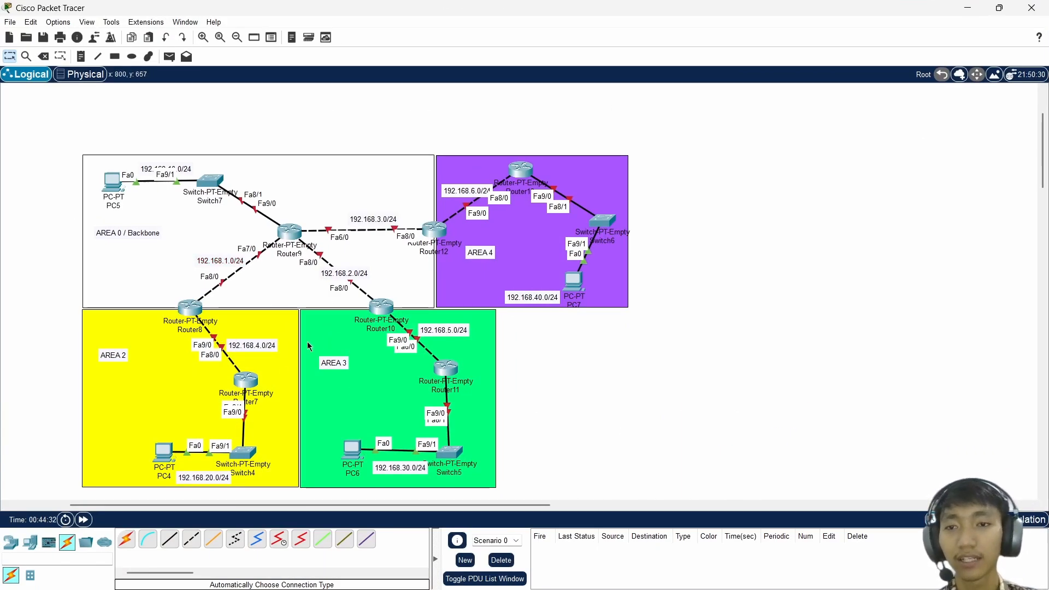
left_click(170, 453)
left_click(467, 139)
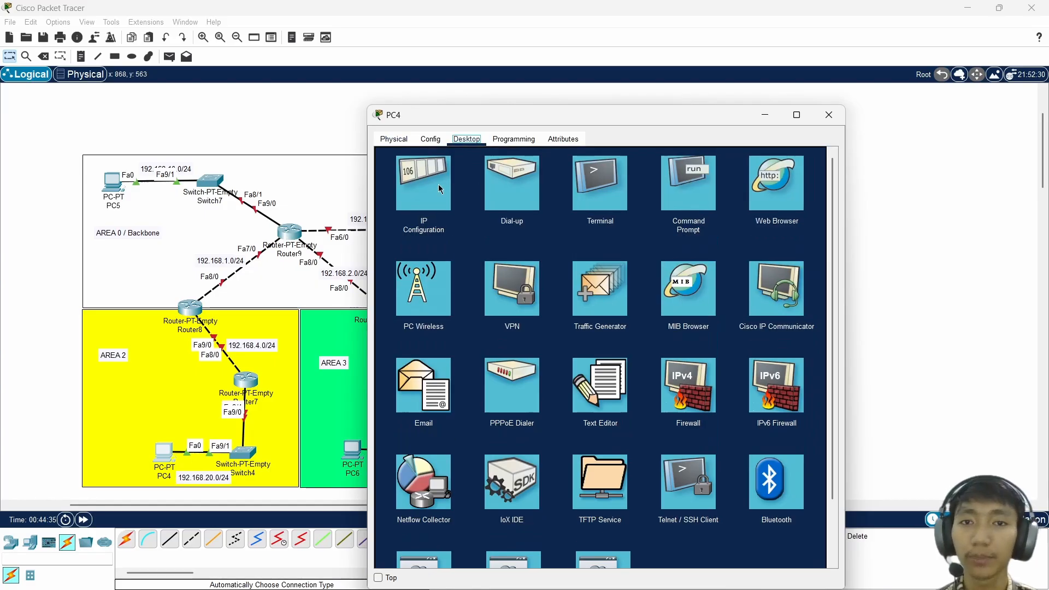
left_click(439, 183)
left_click(564, 219)
type("192.168.1.0/24")
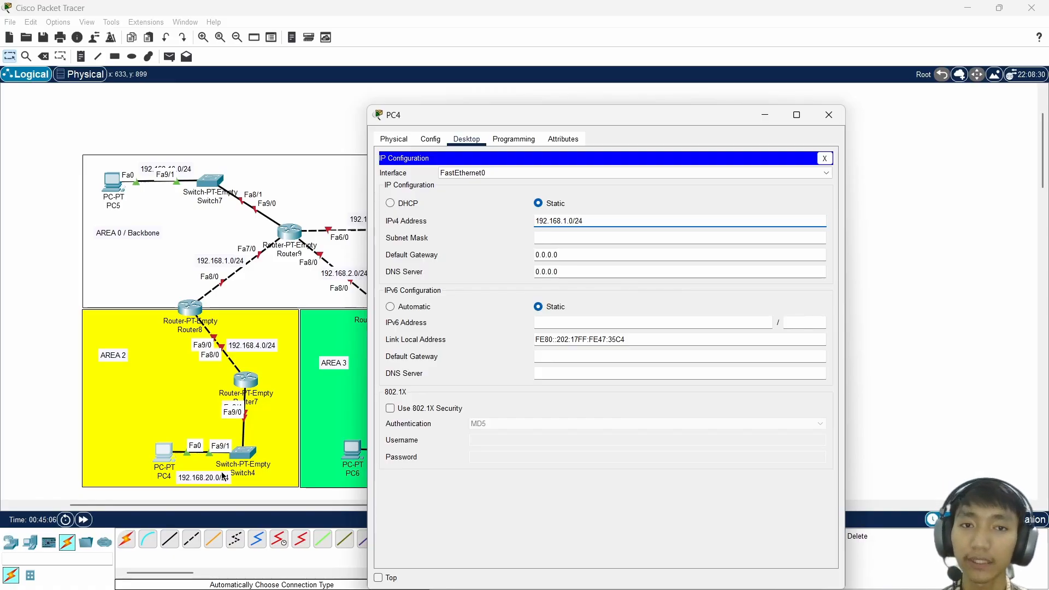
key("BackSpace")
key("BackSpace")
key("BackSpace")
key("BackSpace")
key("BackSpace")
type("2")
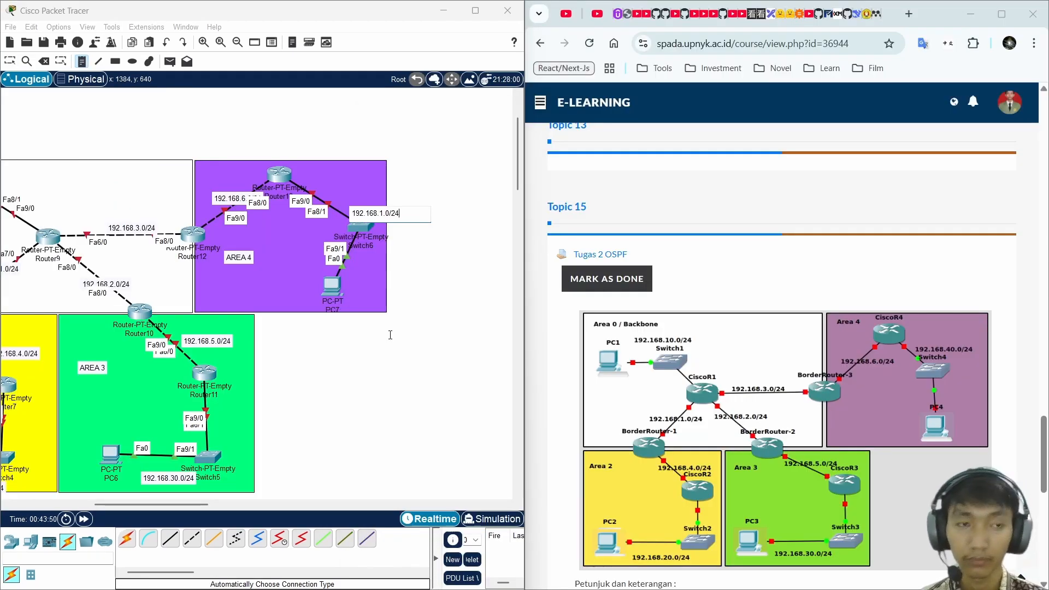
- Change the new note beside Switch6 in the purple area to 192.168.40.0/24 and finish the note
key("BackSpace")
type("40")
key("Escape")
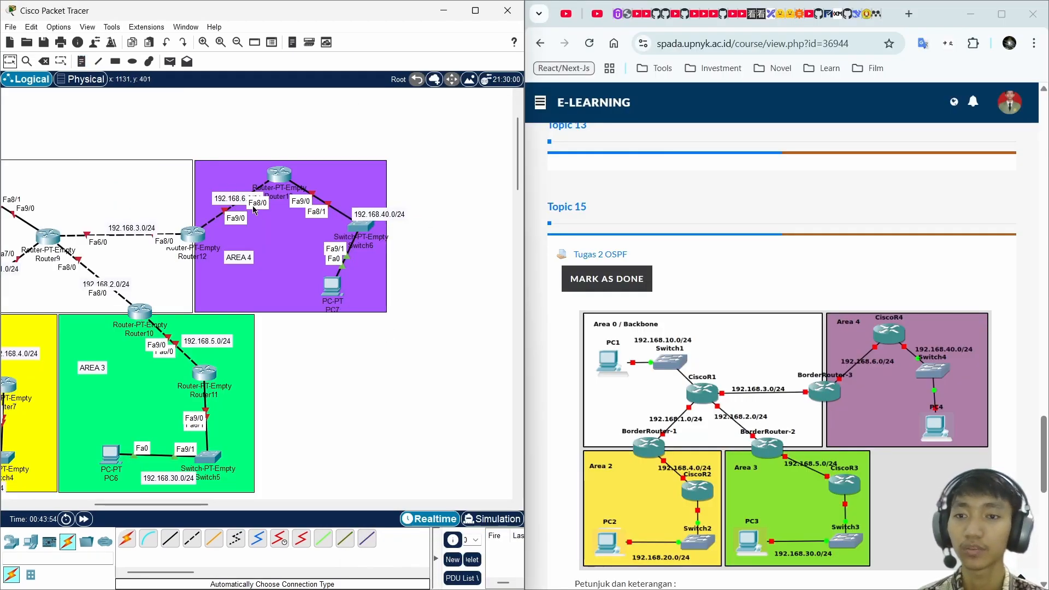
- Maximize the topology window, move the 192.168.40.0/24 note beside PC7 and shift the 192.168.6.0/24, 192.168.3.0/24 and 192.168.2.0/24 notes off their links
scroll(292, 352, "left", 5)
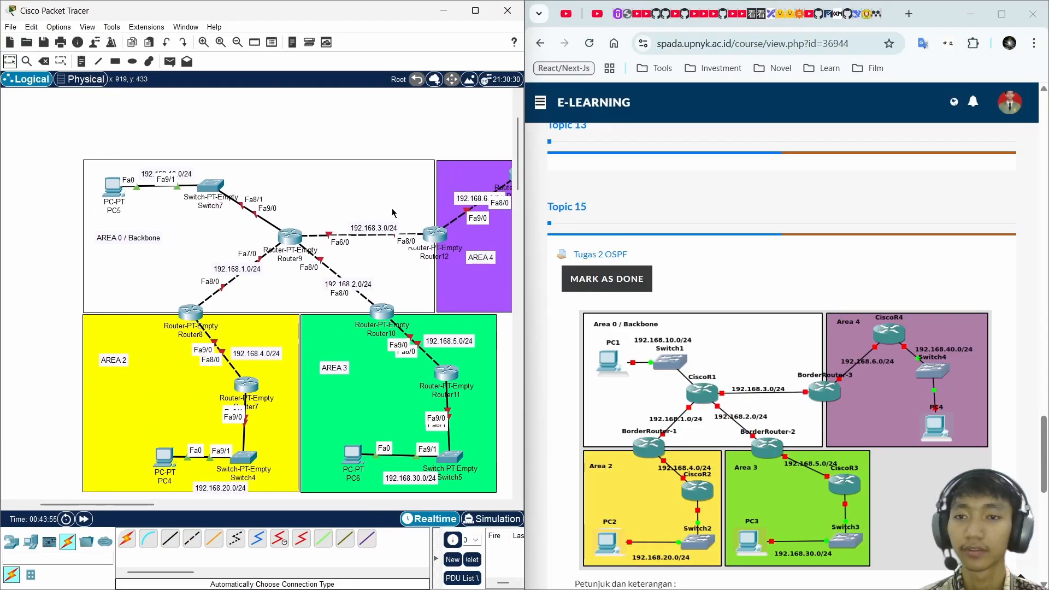
left_click(475, 11)
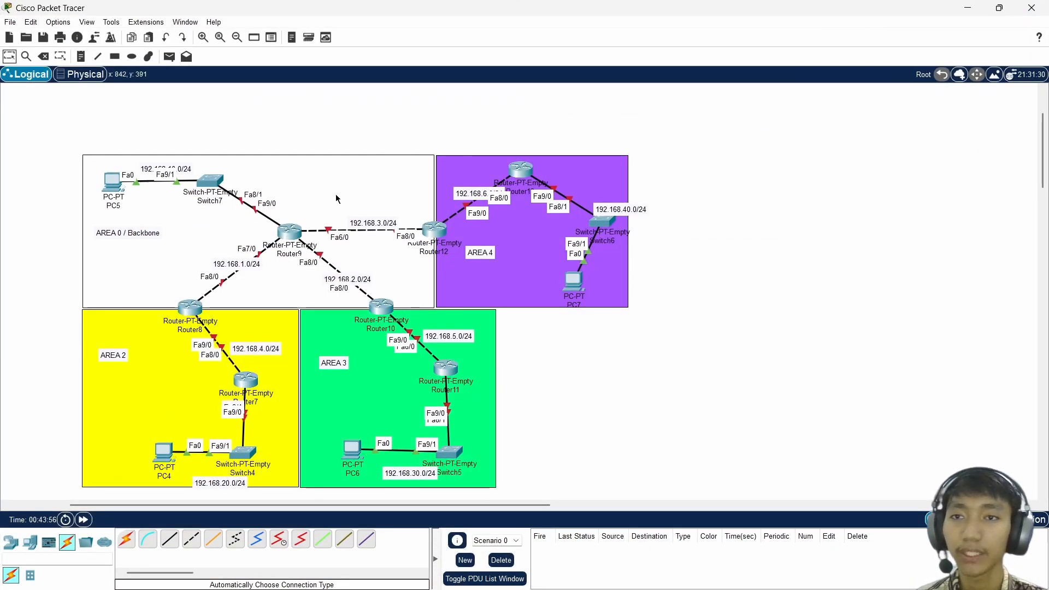
left_click_drag(620, 213, 530, 301)
left_click_drag(473, 194, 468, 192)
left_click_drag(386, 227, 387, 223)
left_click_drag(350, 279, 347, 274)
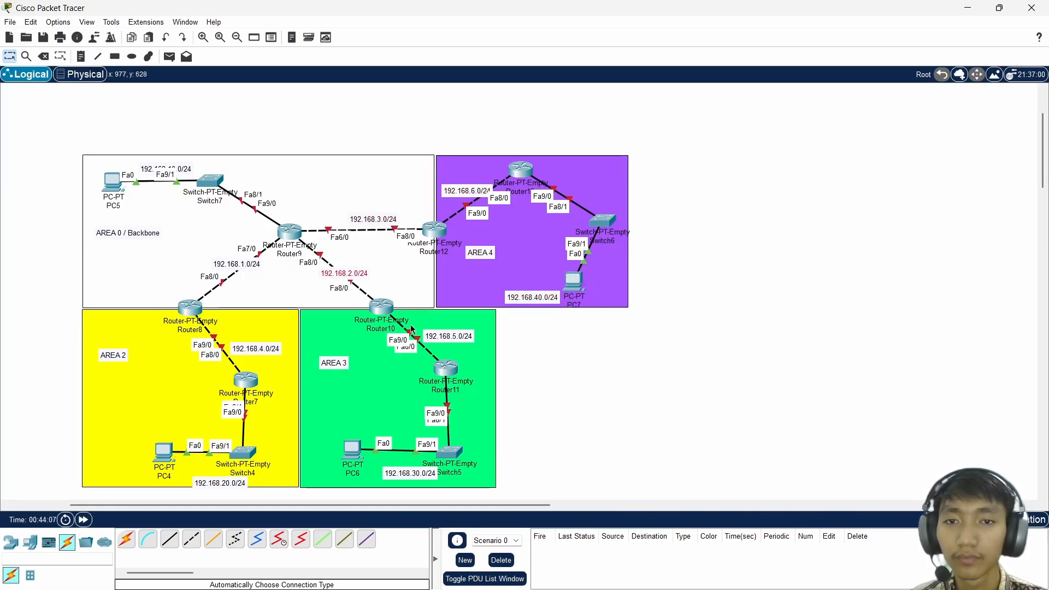
- Reposition the 192.168.5.0/24, 192.168.30.0/24, 192.168.20.0/24, 192.168.4.0/24 and 192.168.1.0/24 notes beside their links and compare the layout with the assignment diagram
left_click_drag(449, 337, 444, 331)
left_click_drag(419, 474, 408, 469)
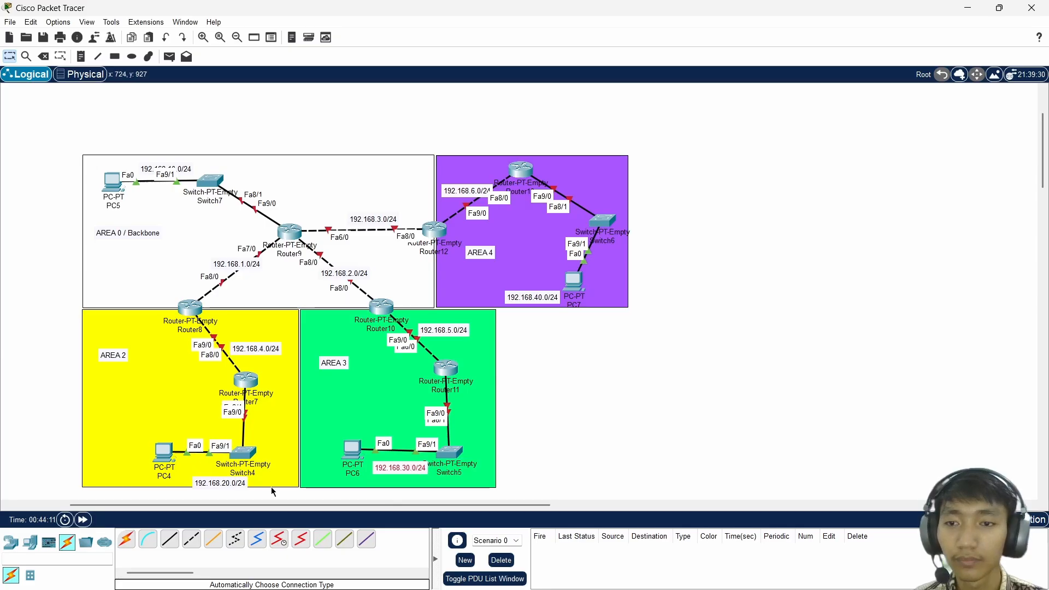
left_click_drag(221, 484, 205, 479)
left_click_drag(256, 349, 252, 345)
left_click_drag(236, 264, 220, 261)
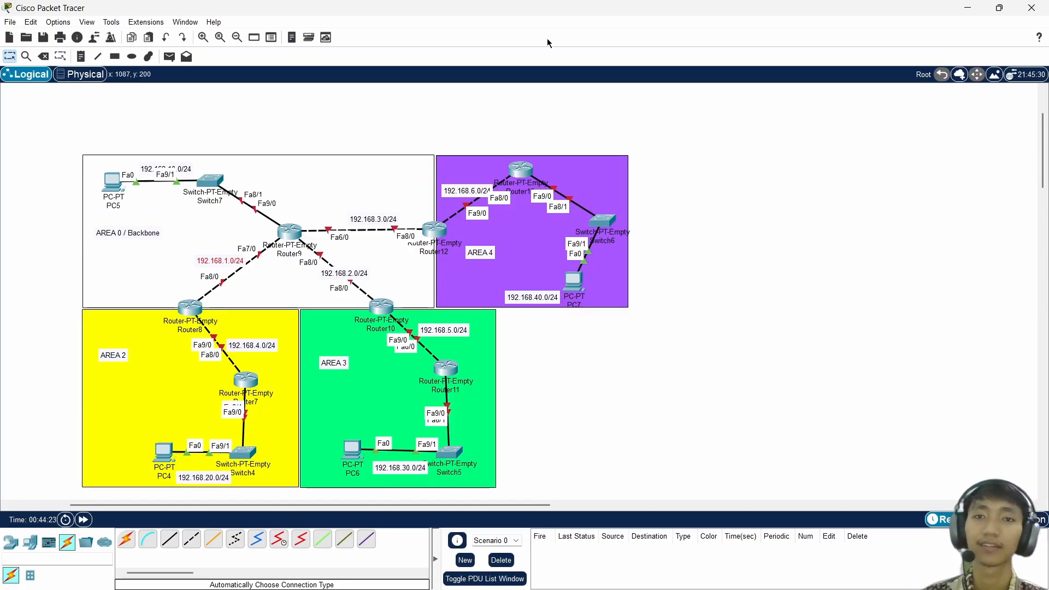
left_click_drag(549, 7, 1, 101)
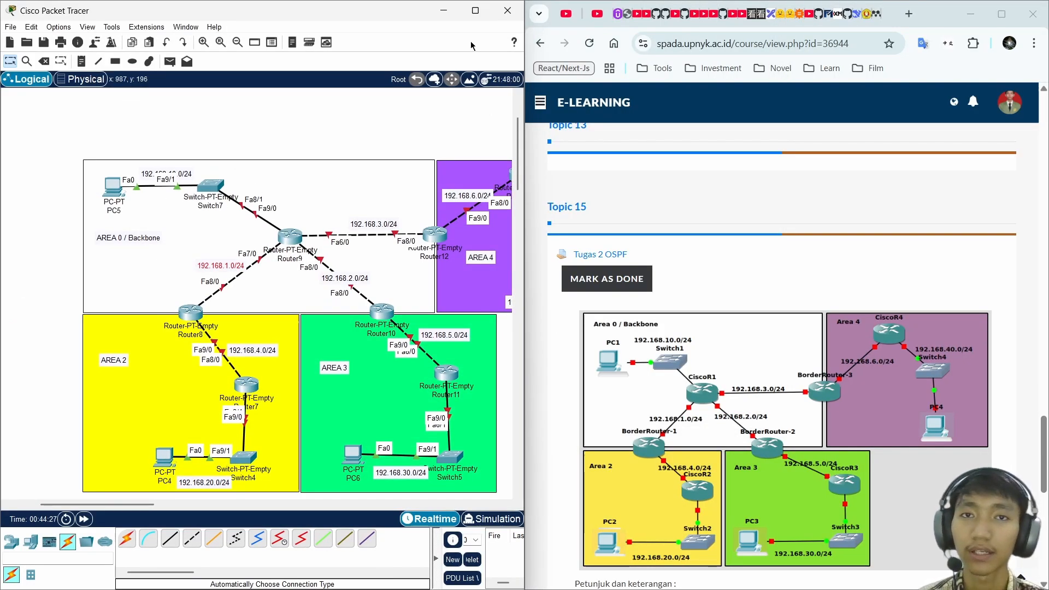
left_click(475, 10)
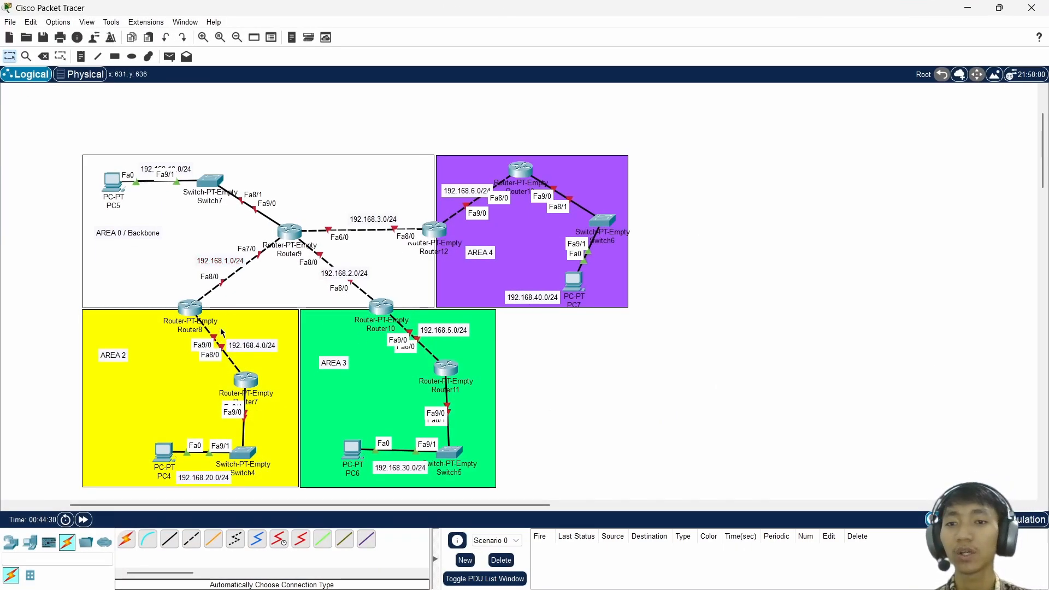
left_click(164, 452)
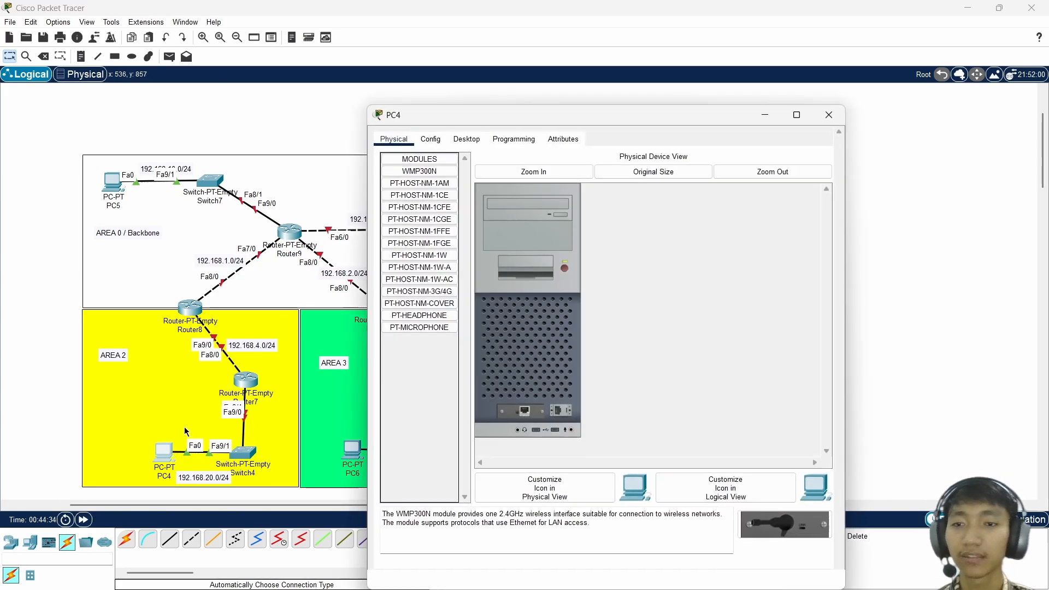
left_click(467, 139)
left_click(517, 183)
left_click(561, 232)
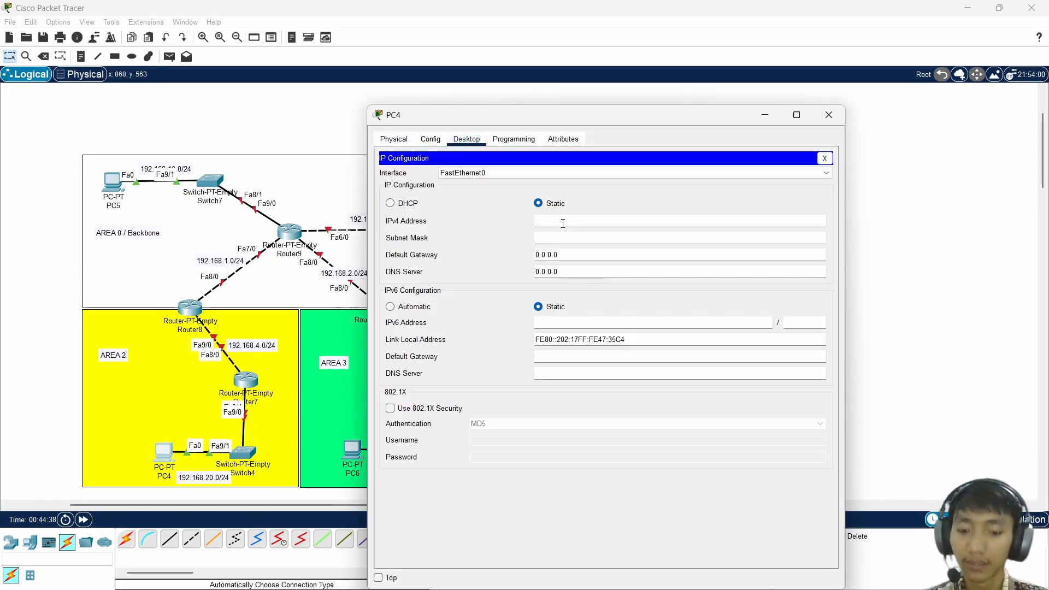
type("192.168.1.0/24")
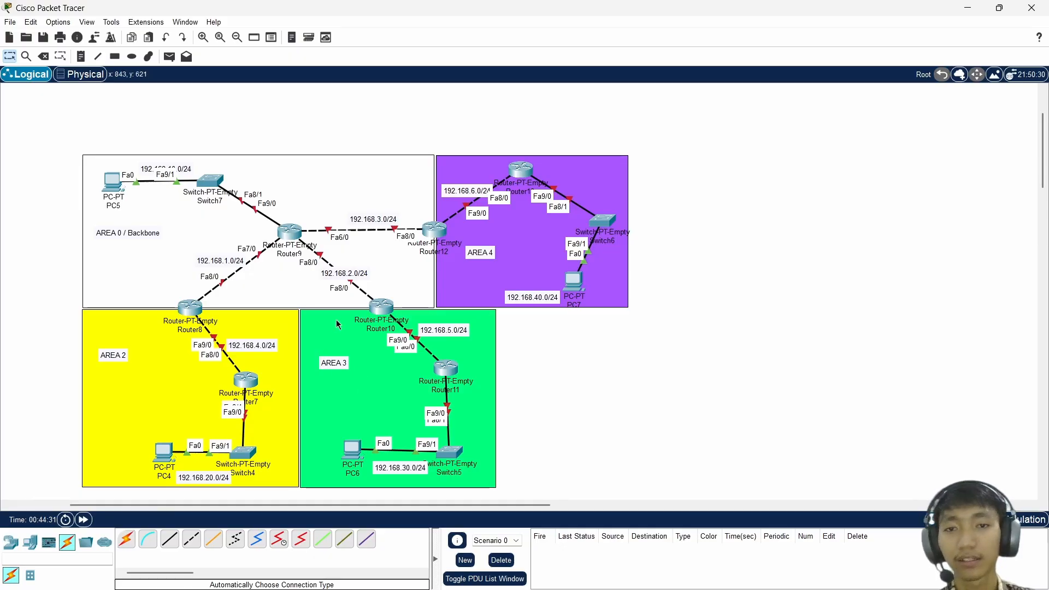
- Open PC4's IP configuration and enter 192.168.1.0/24 as a starting text for its static IPv4 address
left_click(169, 458)
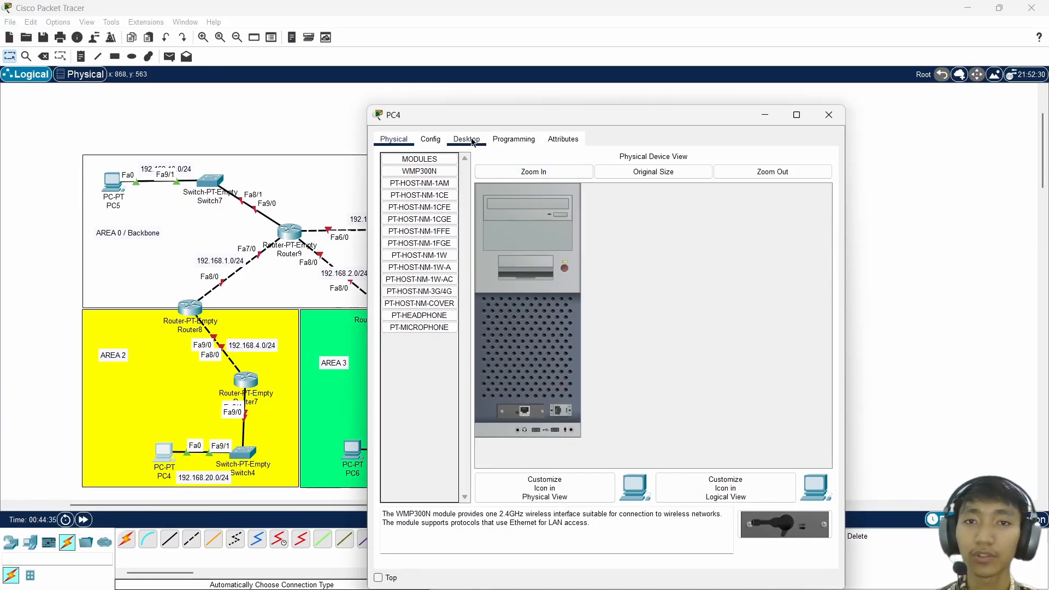
left_click(468, 140)
left_click(433, 181)
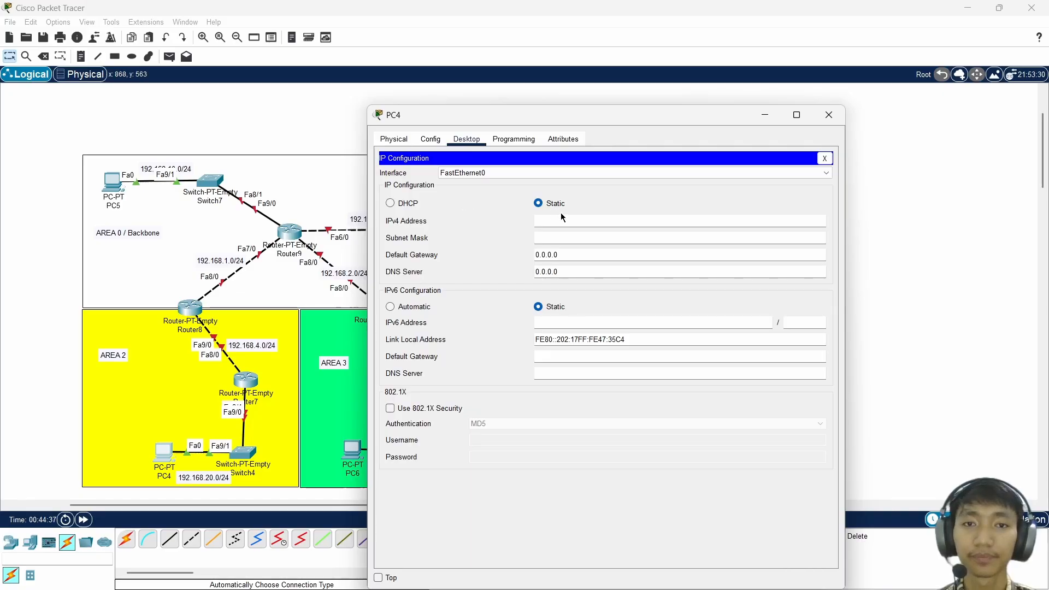
left_click(563, 222)
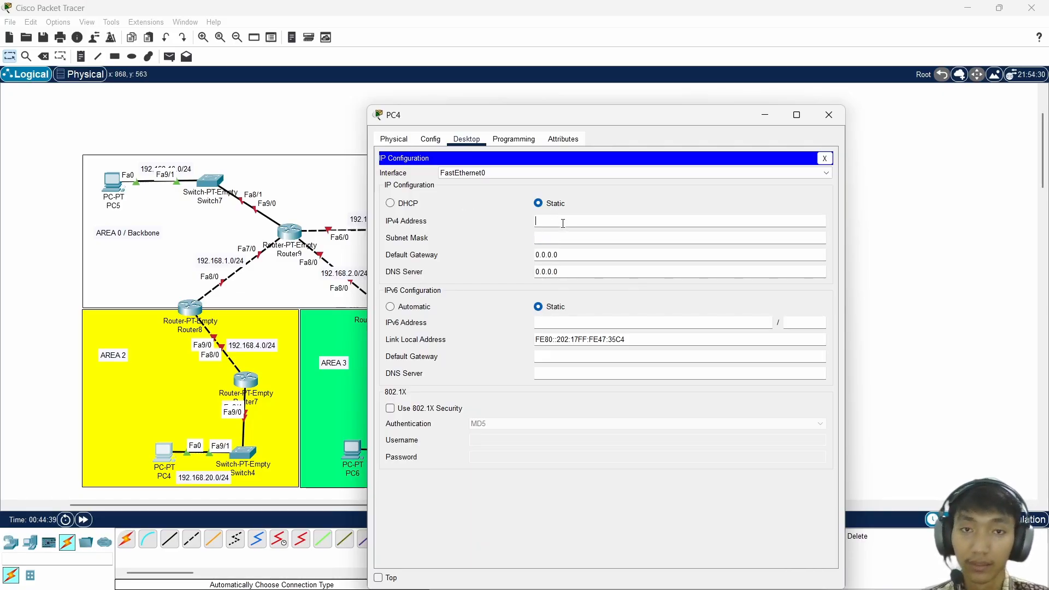
type("192.168.1.0/24")
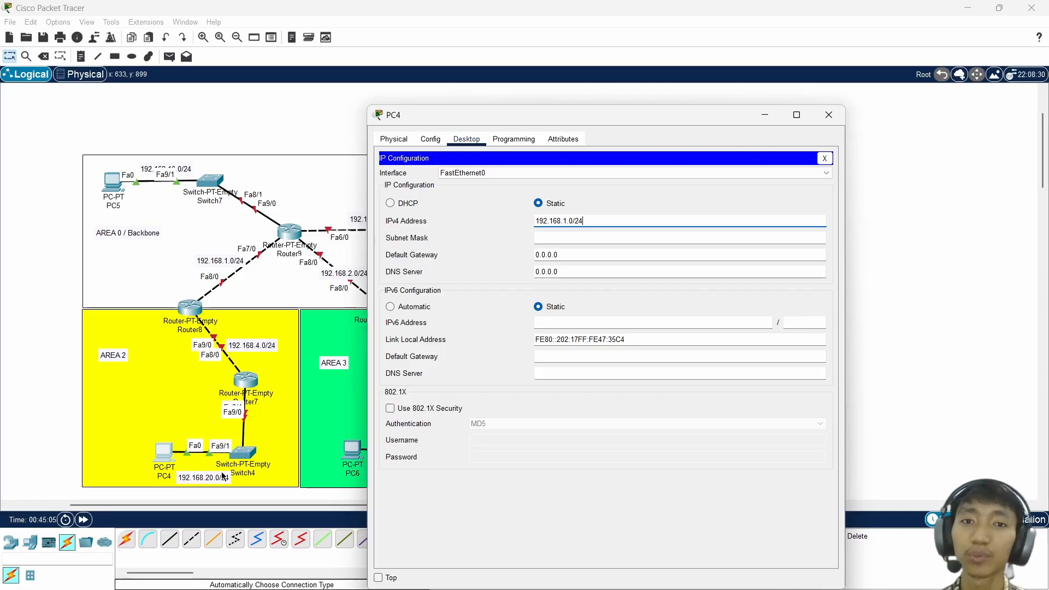
- Correct PC4's IPv4 address to 192.168.20.1 and let the subnet mask fill in as 255.255.255.0
key("BackSpace")
key("BackSpace")
key("BackSpace")
key("BackSpace")
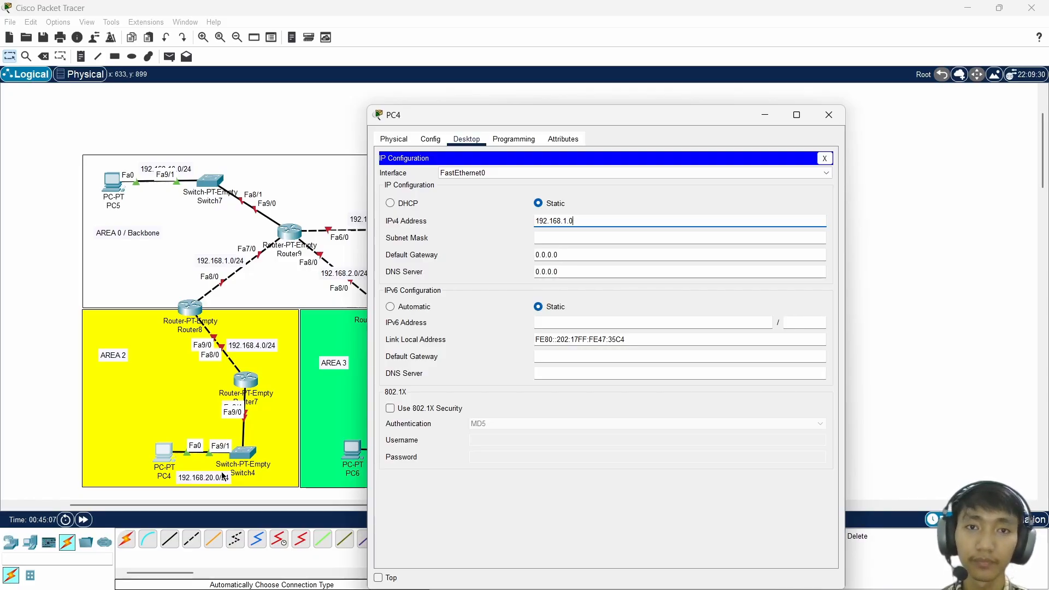
type("=20")
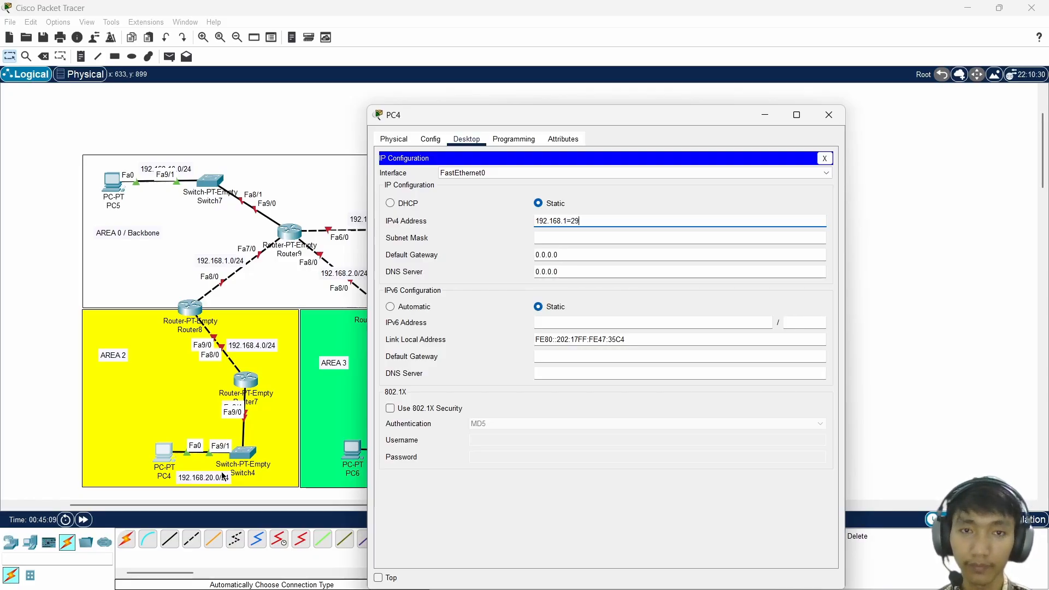
key("BackSpace")
key("BackSpace")
key("BackSpace")
key("BackSpace")
type("20")
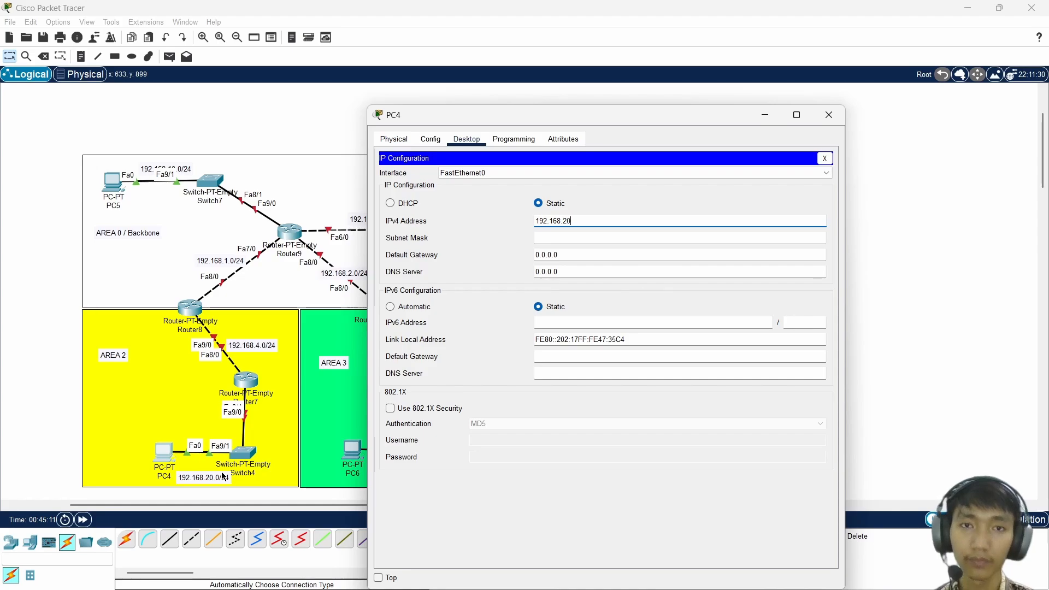
type(".1")
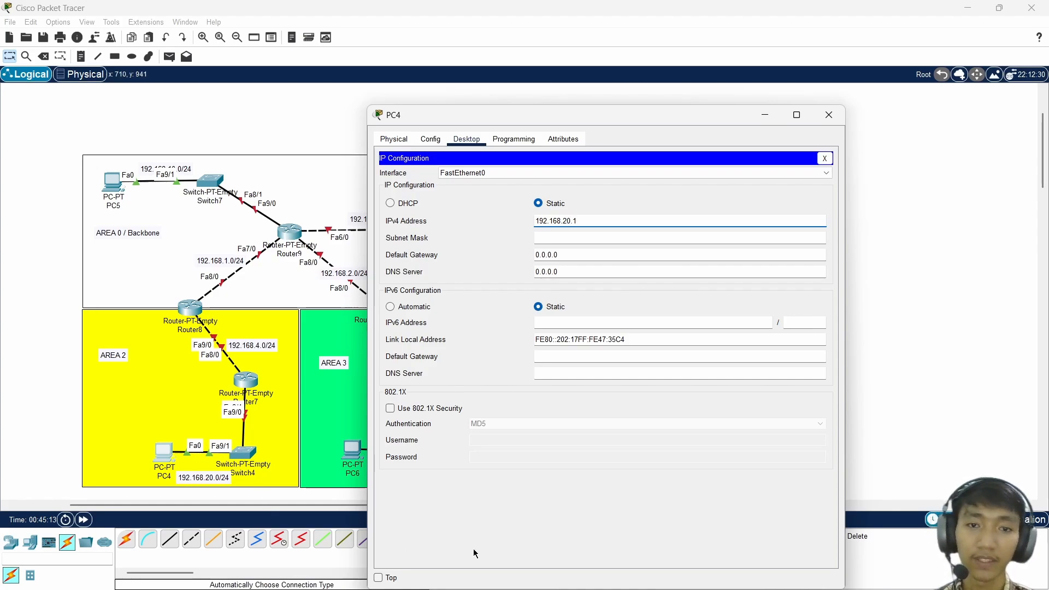
key("Tab")
- Set PC4's IPv4 default gateway to 192.168.20.254
left_click_drag(569, 256, 534, 254)
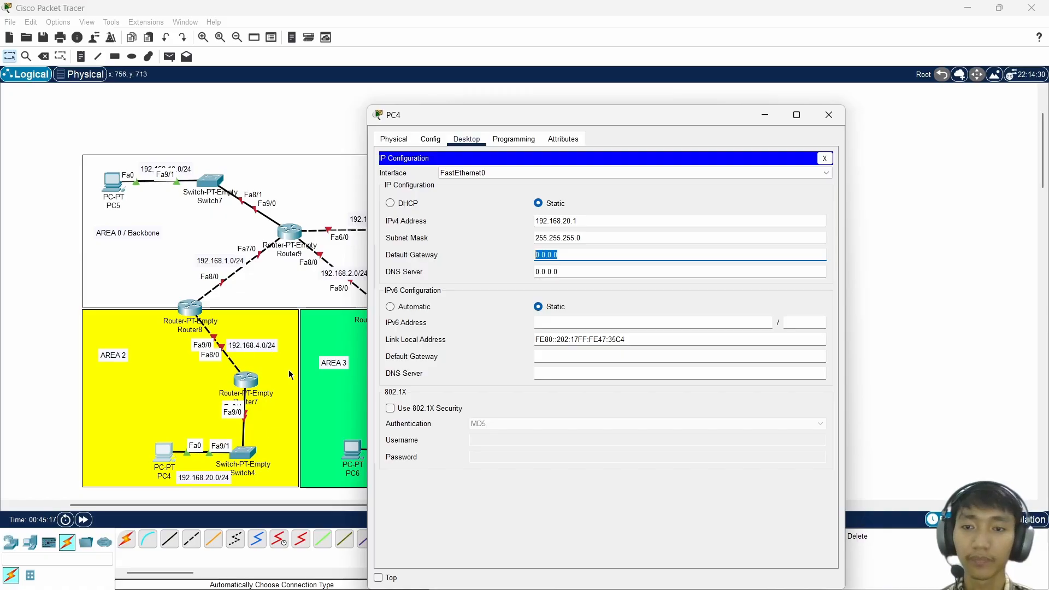
type("192.168.1.0/")
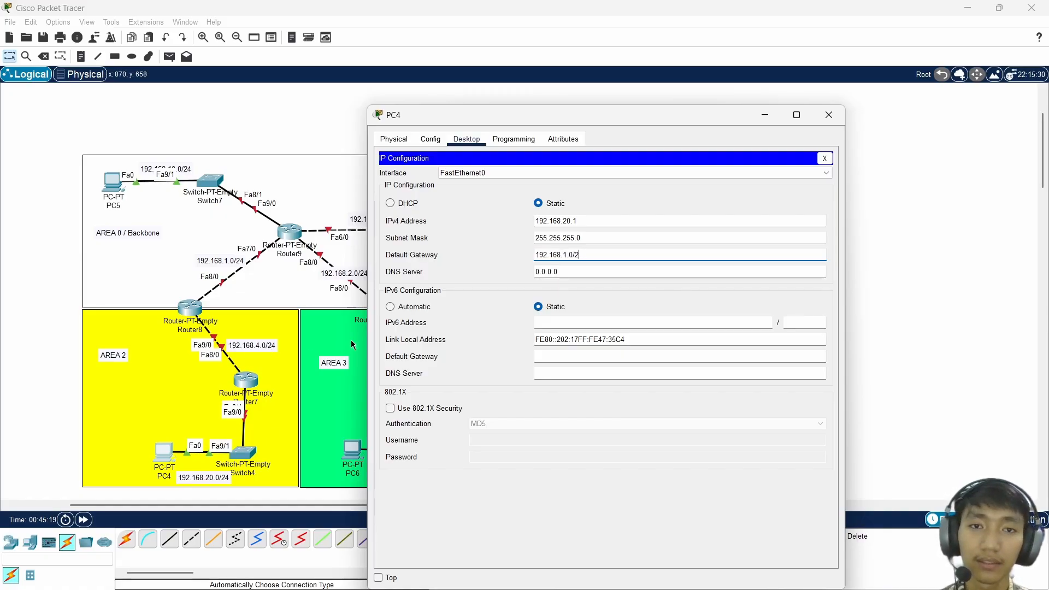
type("20")
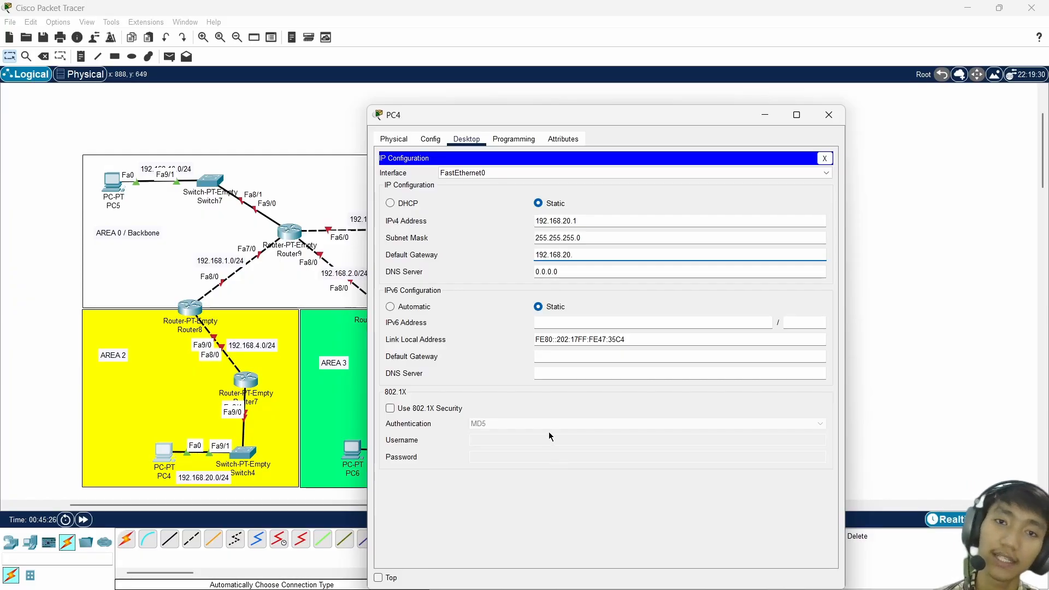
type("254")
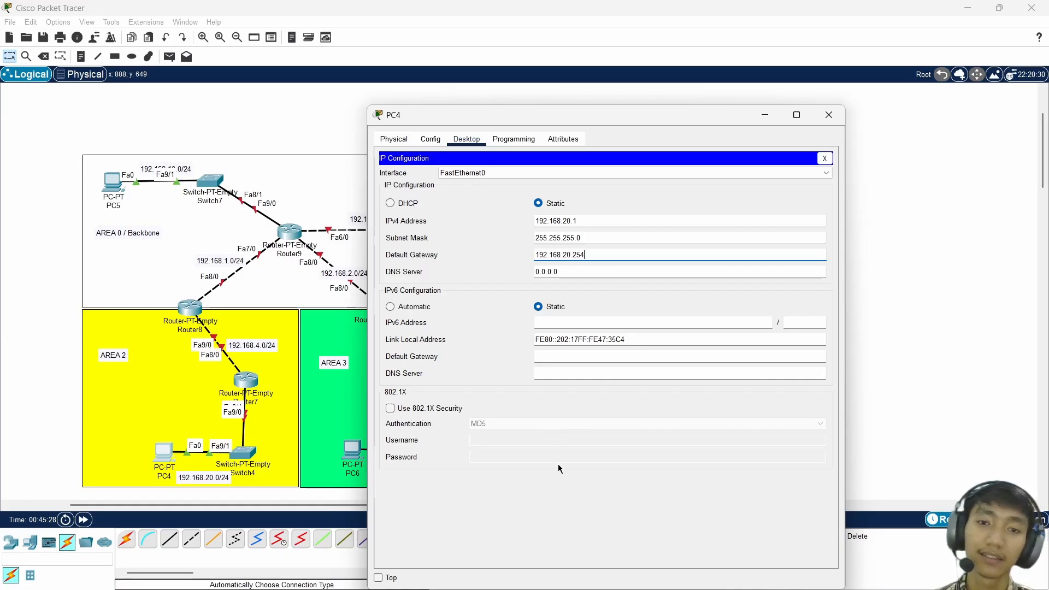
left_click_drag(586, 255, 572, 255)
left_click(608, 256)
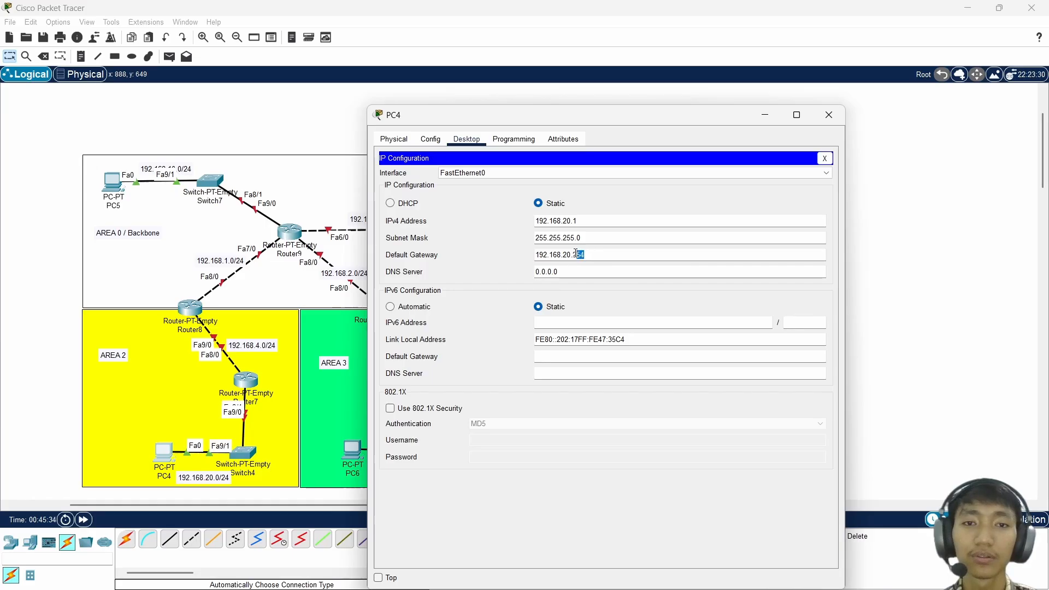
left_click(606, 255)
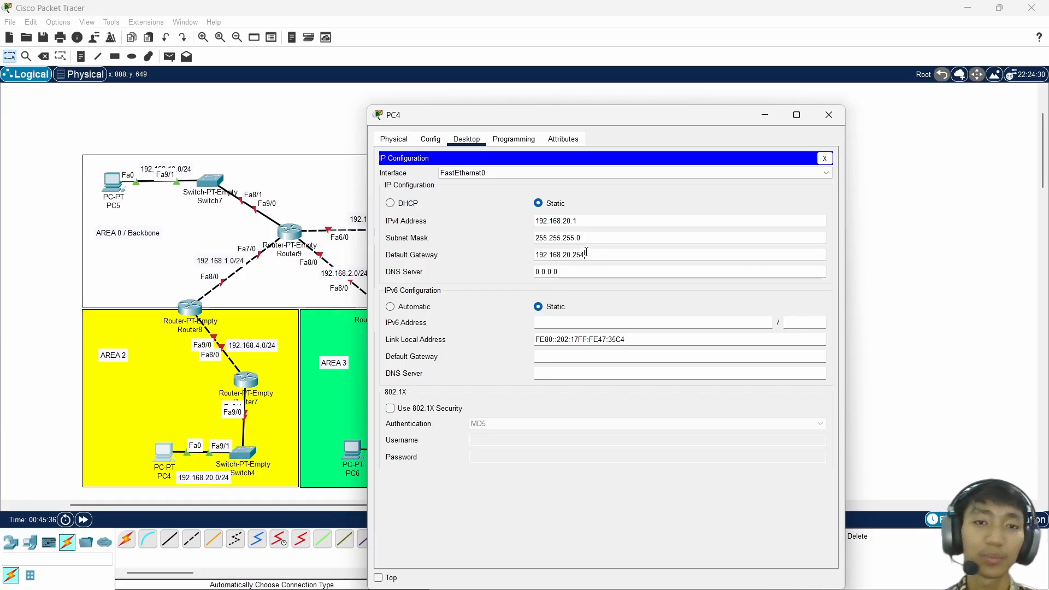
mouse_move(587, 252)
left_mouse_down()
mouse_move(572, 253)
mouse_move(585, 252)
left_mouse_up()
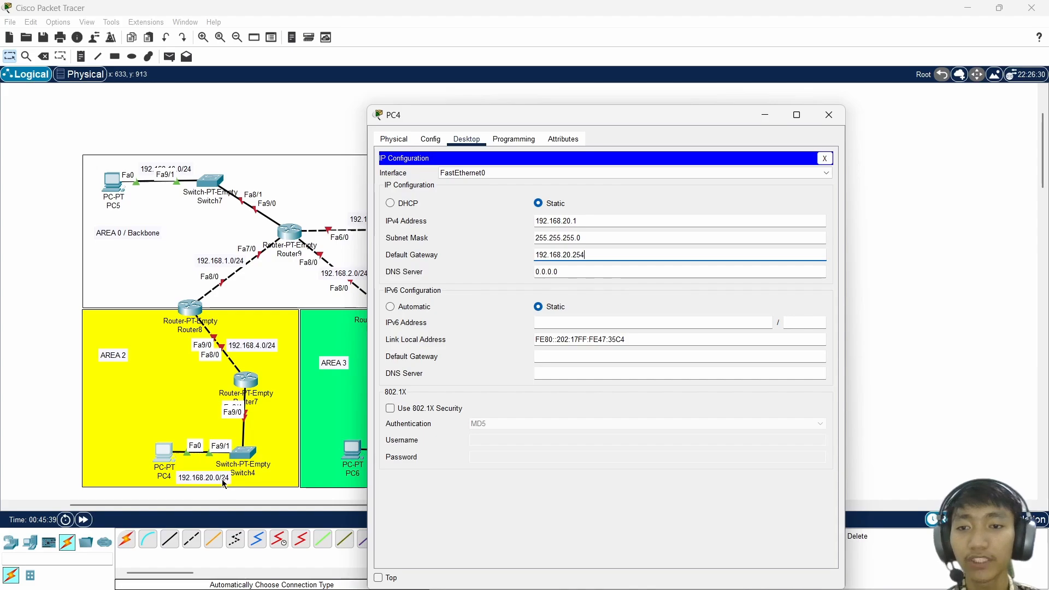
left_click(579, 498)
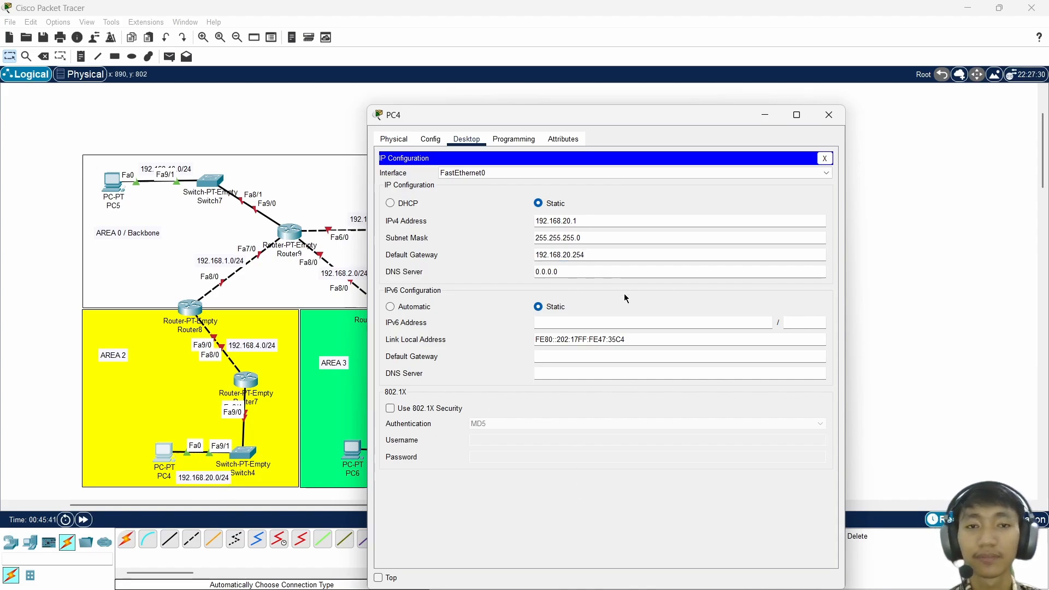
left_click(592, 211)
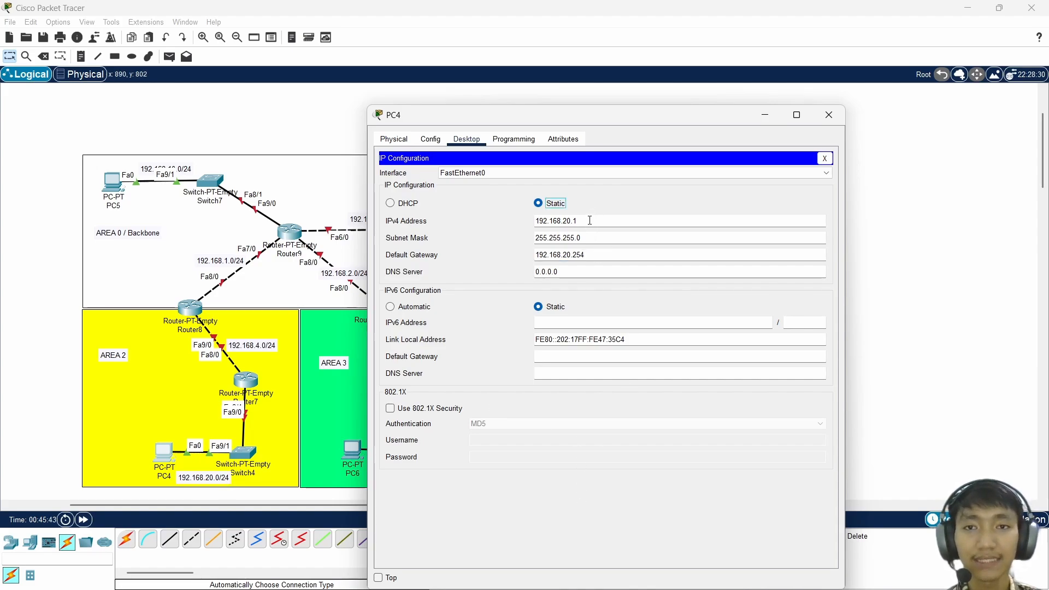
left_click(590, 220)
key("shift+Left")
key("shift+Left")
key("shift+Left")
key("shift+Left")
key("shift+Left")
key("shift+Left")
key("shift+Left")
key("shift+Left")
key("shift+Left")
key("shift+Left")
key("shift+Left")
key("shift+Left")
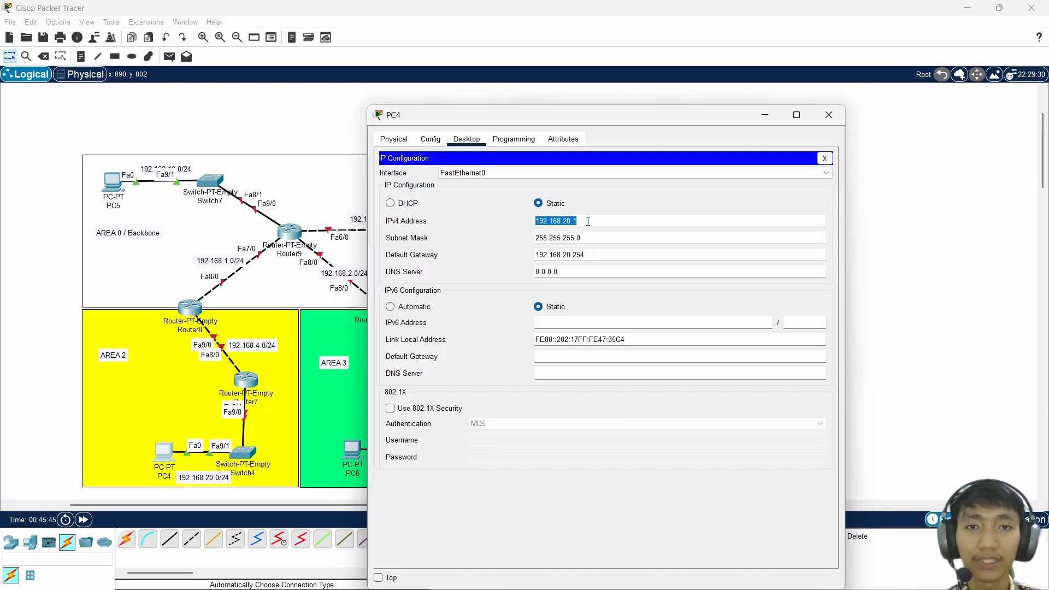
left_click(654, 199)
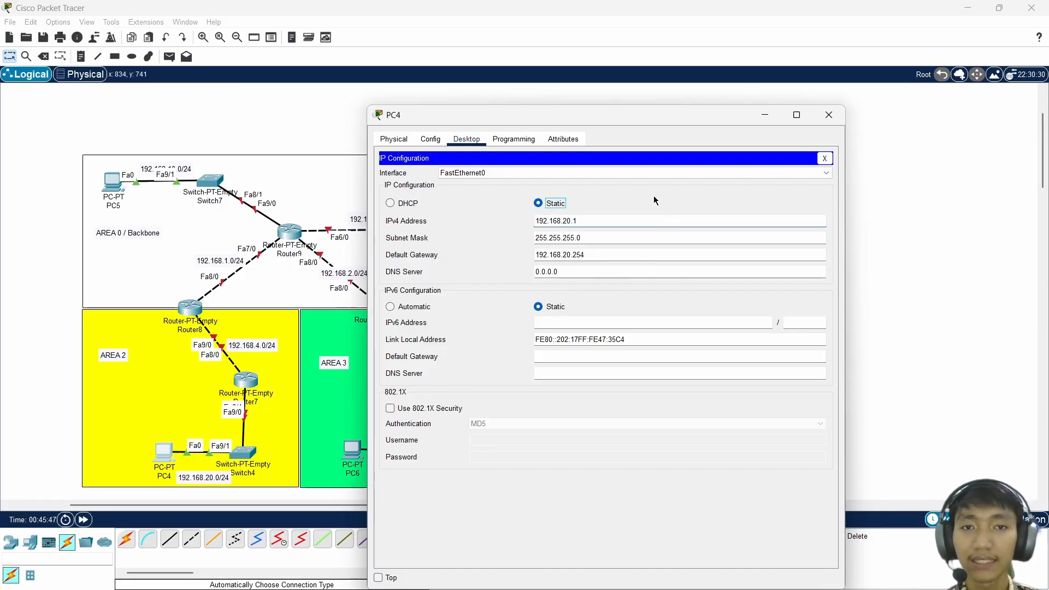
- Re-enter the last octet of PC4's IPv4 address as 1 and review its default gateway
double_click(583, 221)
left_click(583, 221)
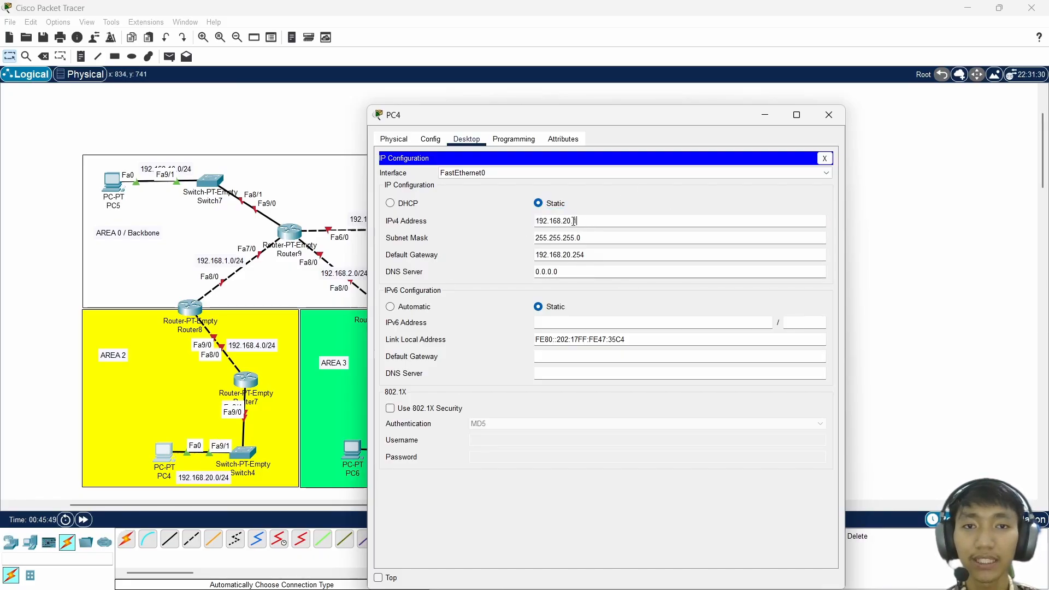
type(".1")
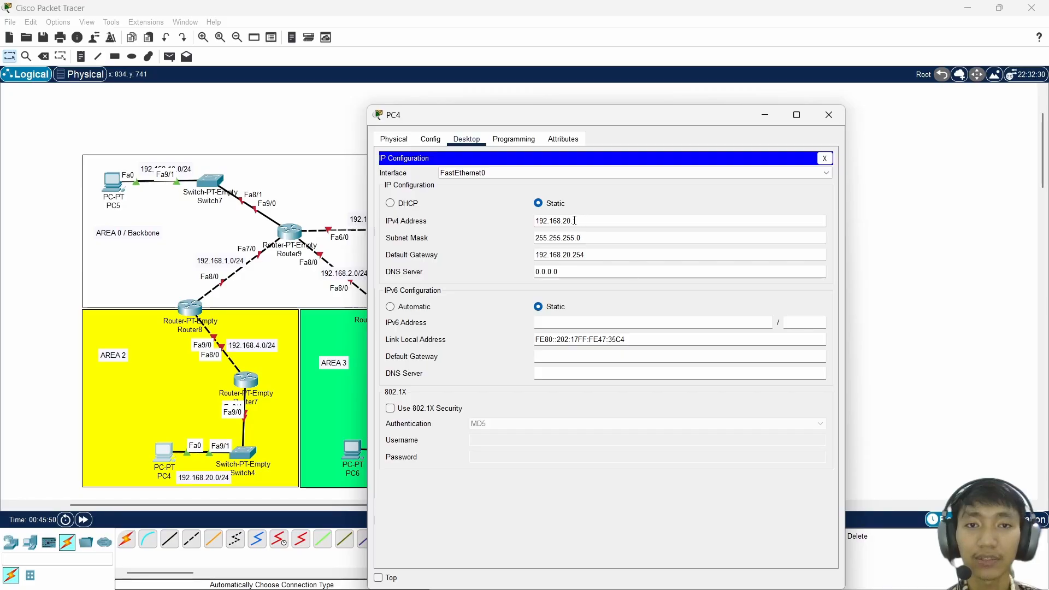
type("1")
left_click(594, 256)
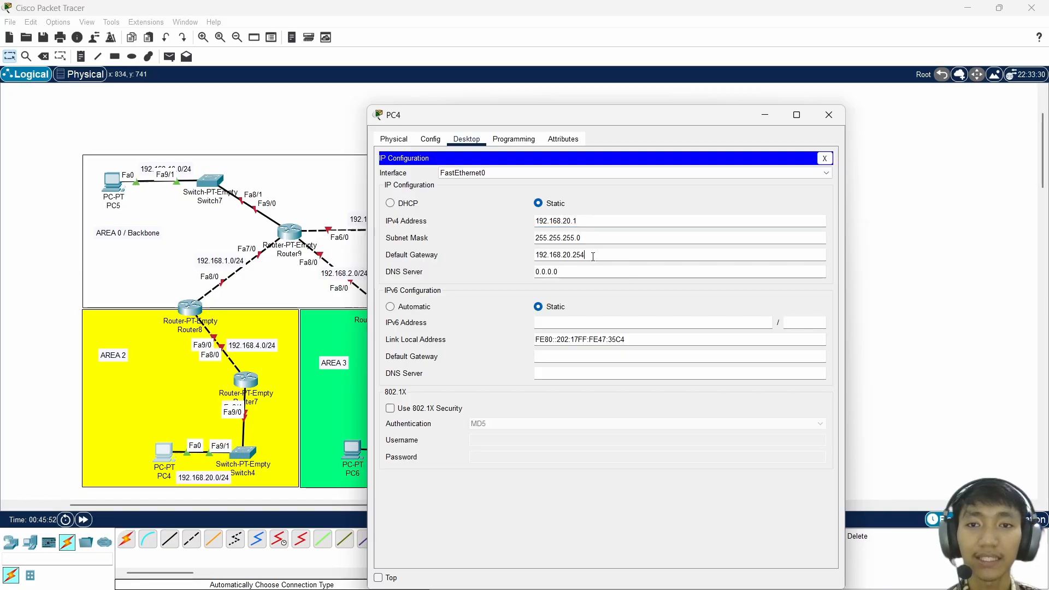
left_click_drag(578, 254, 573, 254)
left_click(596, 253)
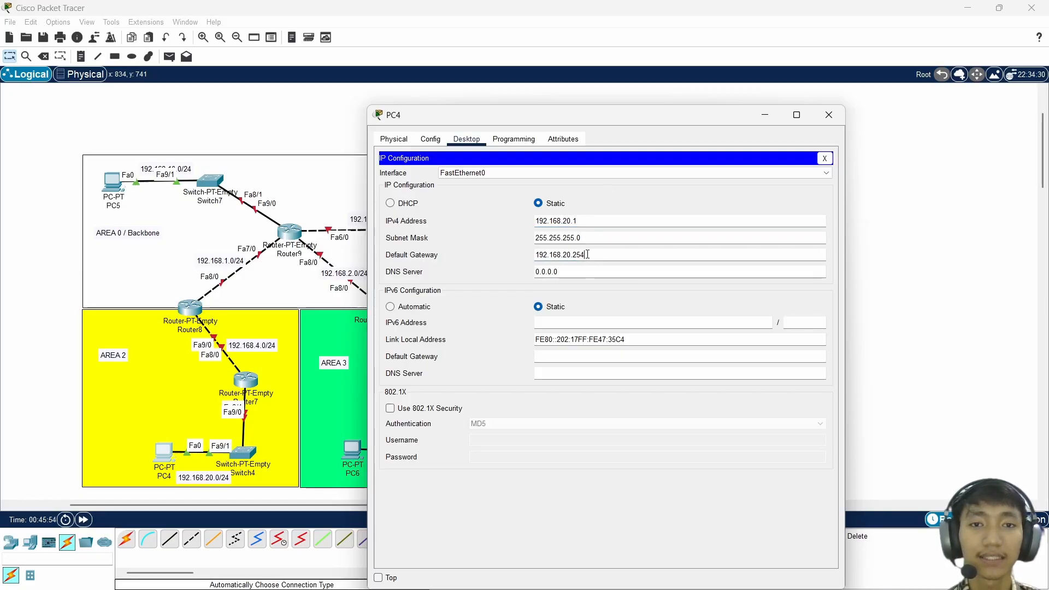
left_click(599, 253)
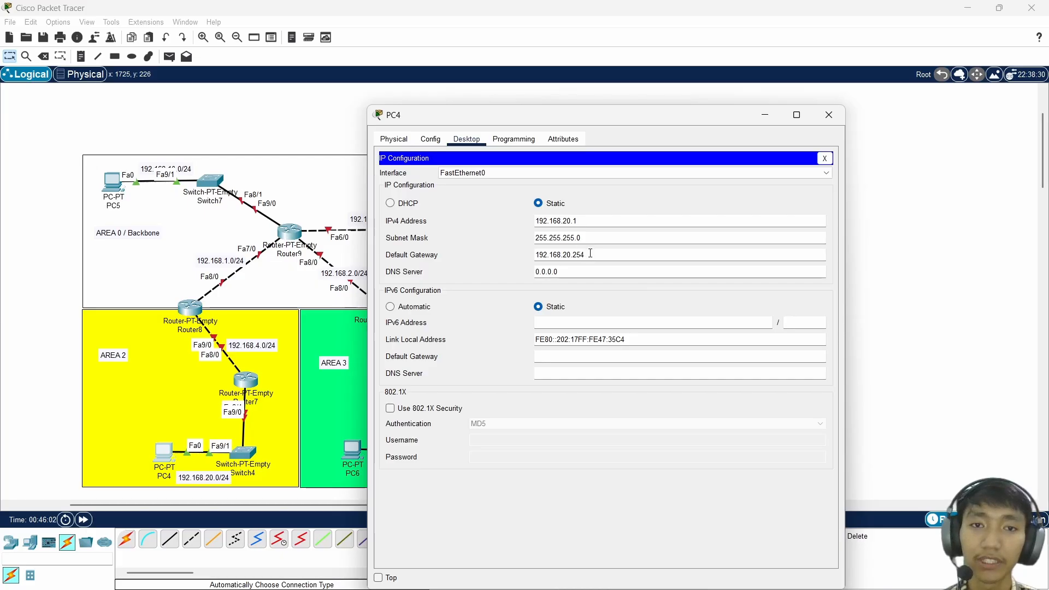
- Copy PC4's IPv4 default gateway address and open the configuration of Router7 in Area 2
left_click_drag(591, 253, 534, 255)
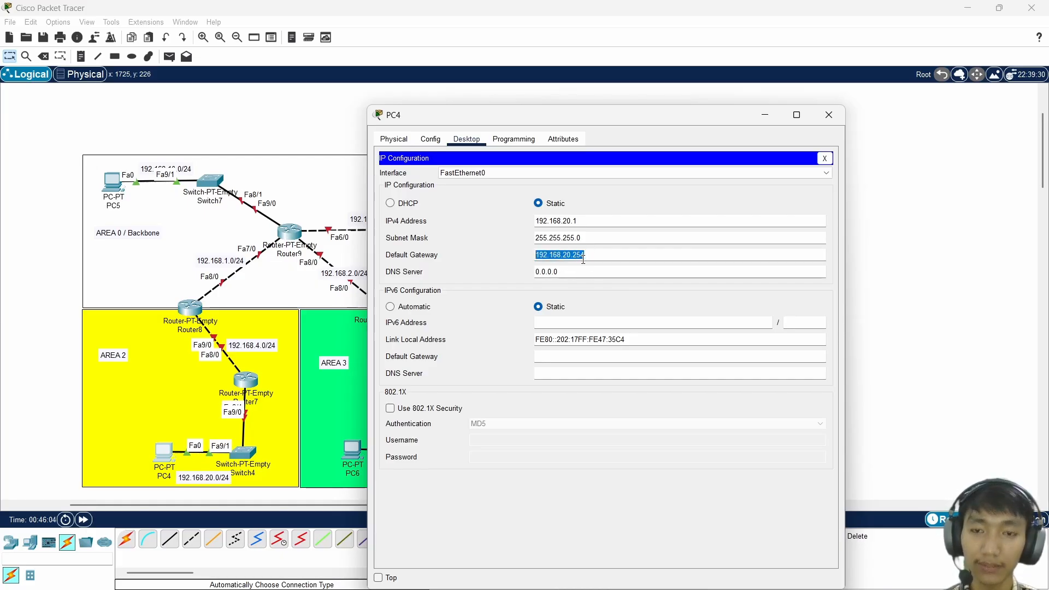
left_click(250, 383)
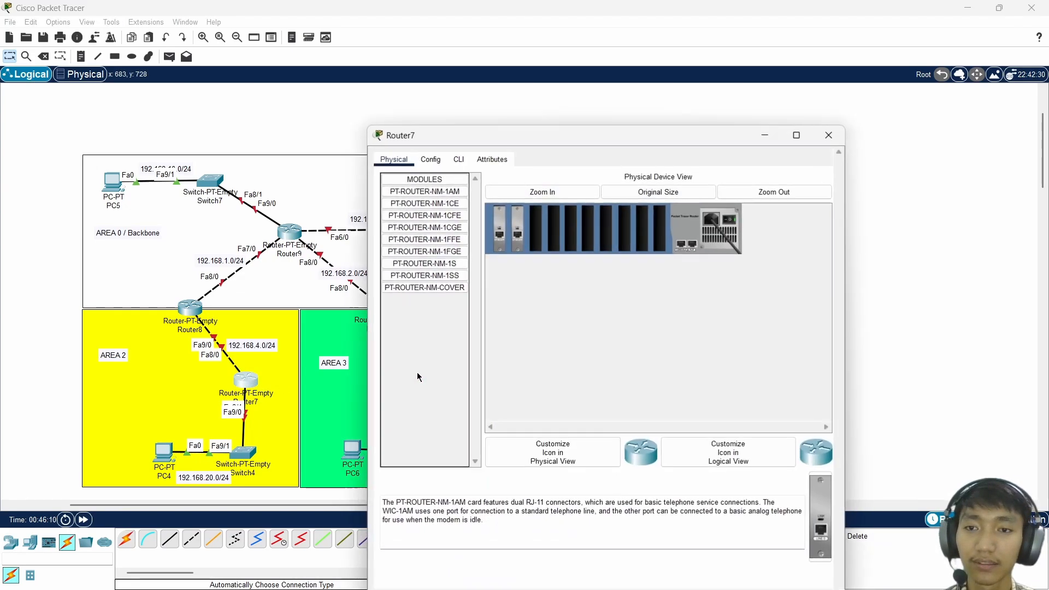
left_click(431, 139)
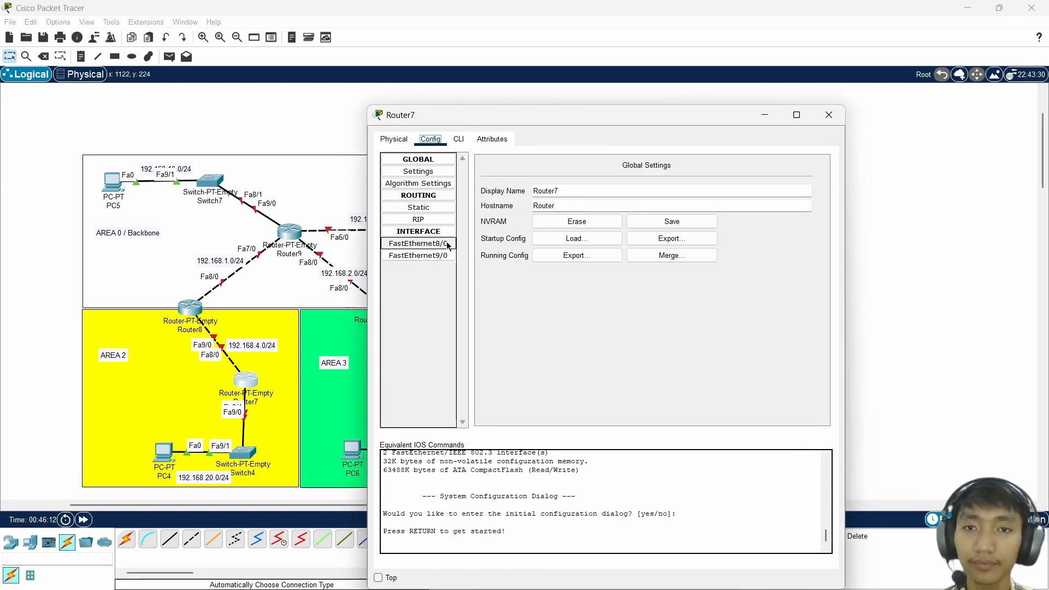
- Move Router7 slightly up in Area 2 to separate its port labels, and turn on its FastEthernet9/0 port
left_click_drag(250, 385, 252, 363)
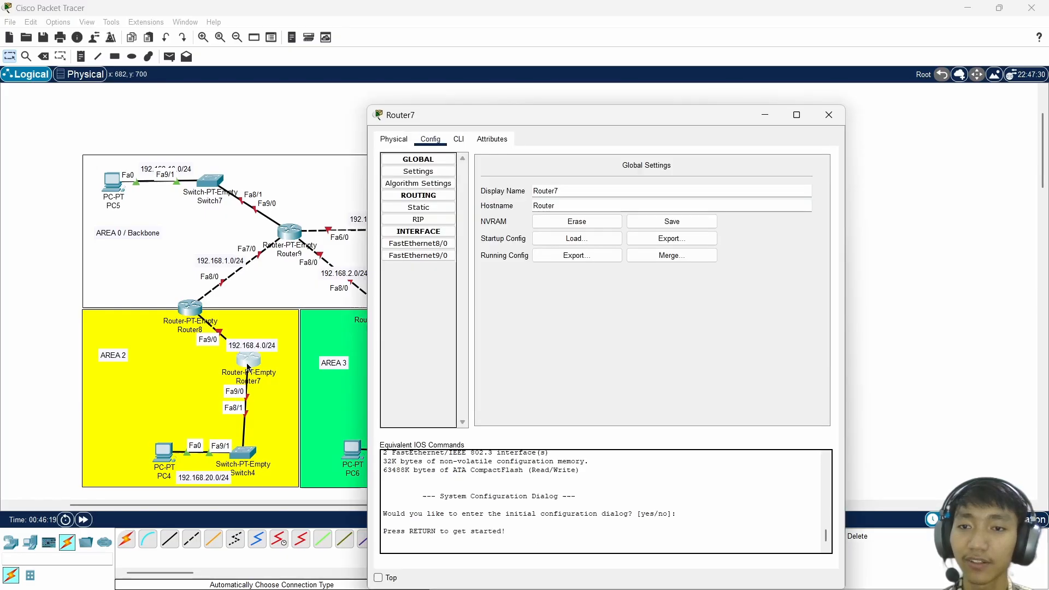
left_click(249, 366)
left_click(419, 256)
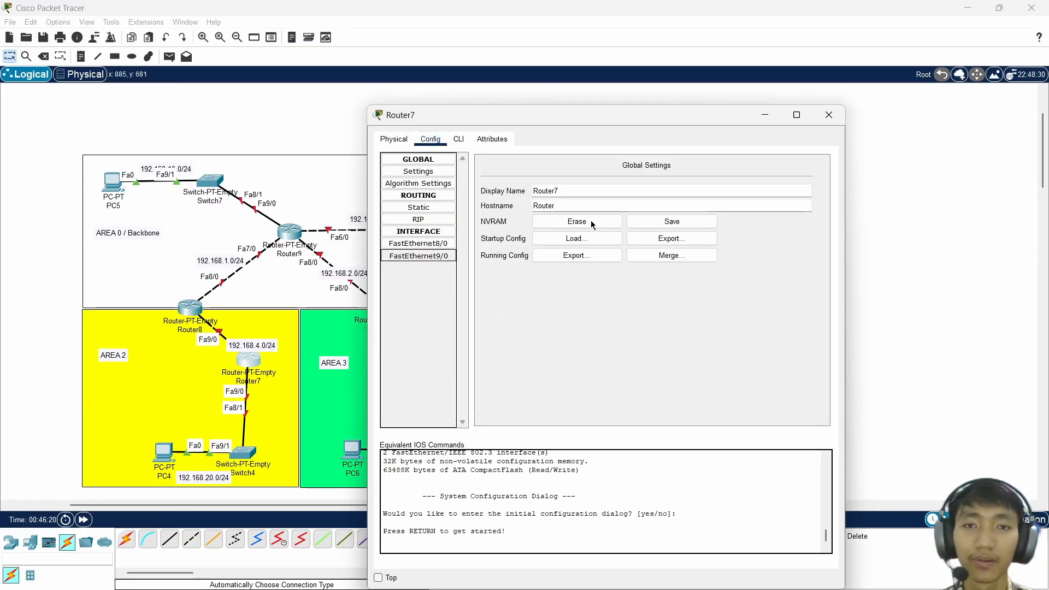
left_click(813, 178)
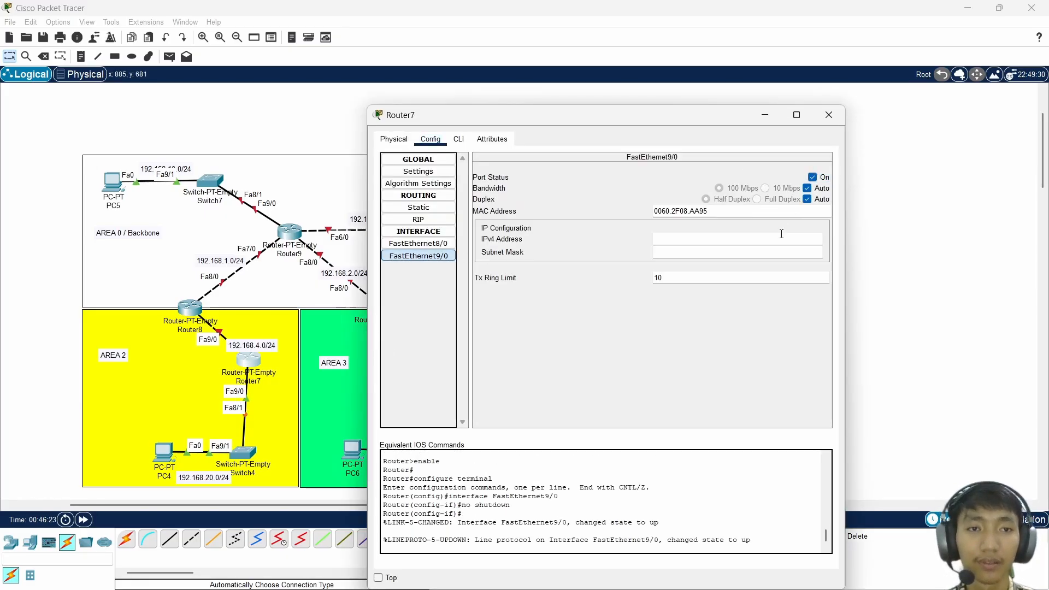
- Assign IPv4 address 192.168.20.254 with subnet mask 255.255.255.0 to Router7's FastEthernet9/0 and close its configuration
left_click(782, 238)
type("192.168.20.254")
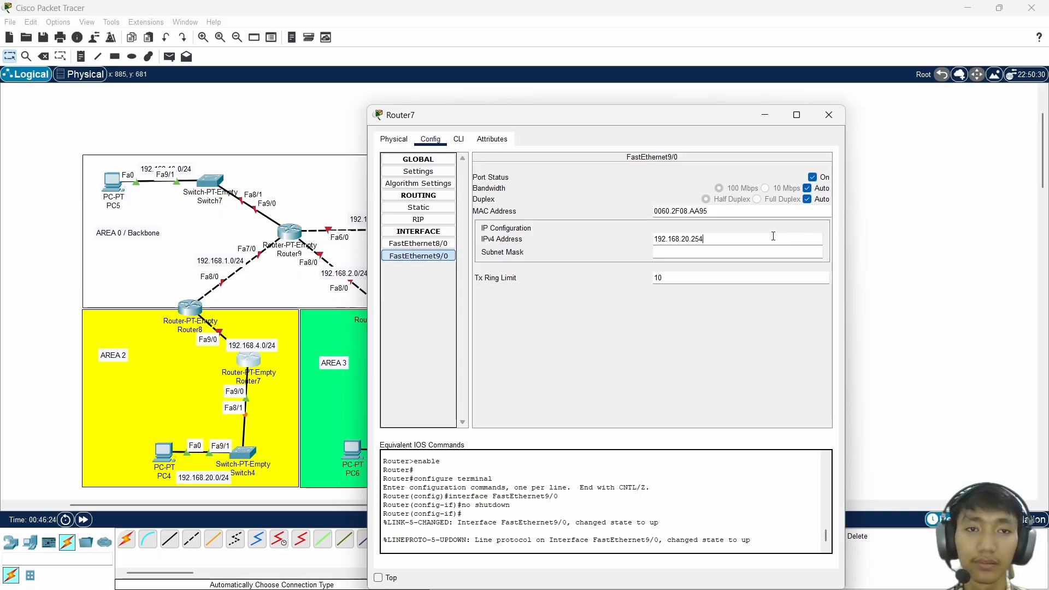
key("BackSpace")
key("BackSpace")
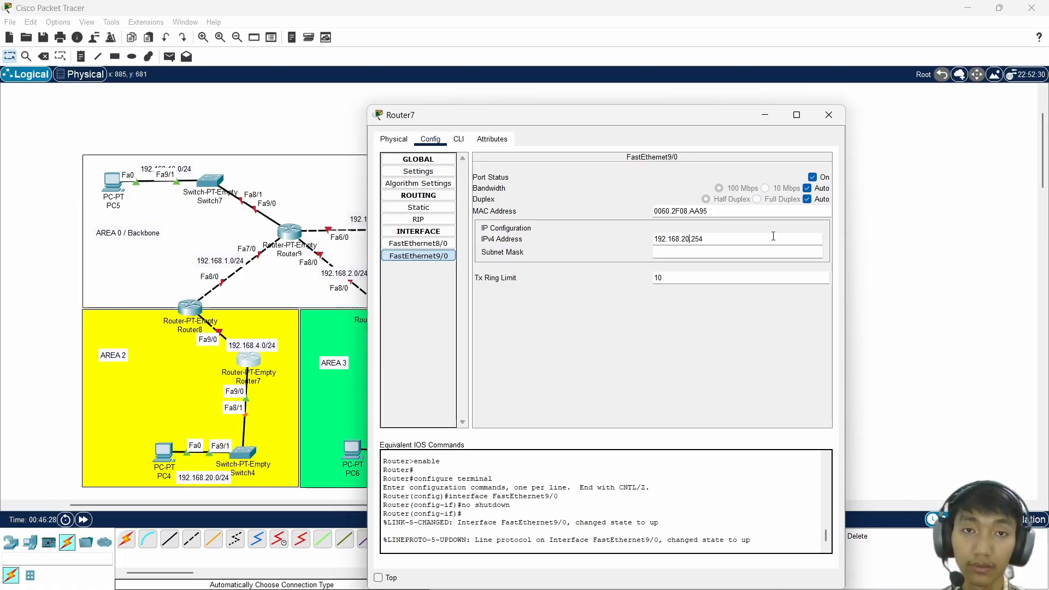
left_click(752, 253)
left_click(732, 262)
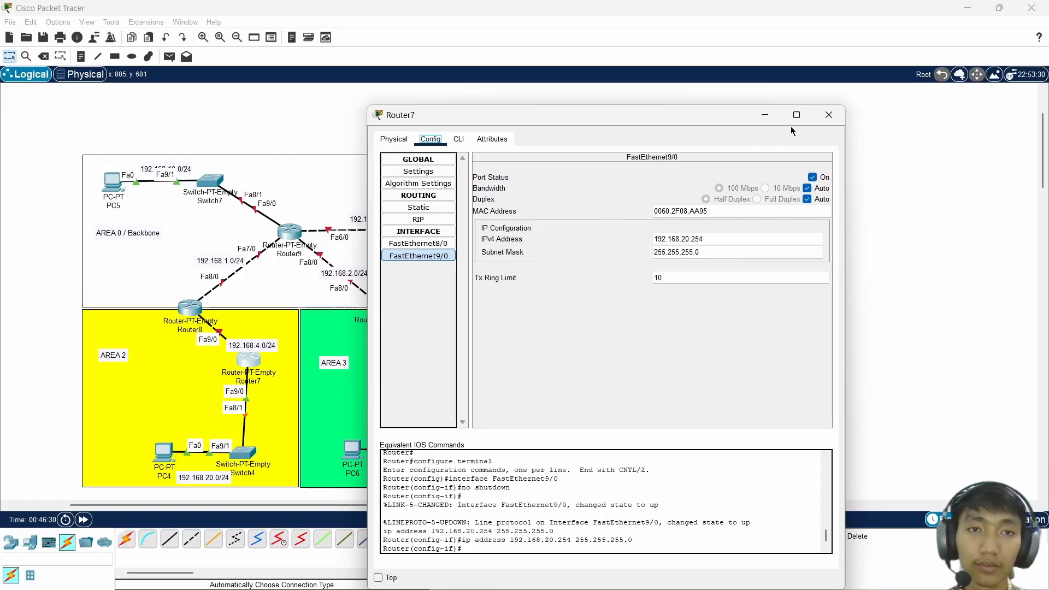
left_click(830, 115)
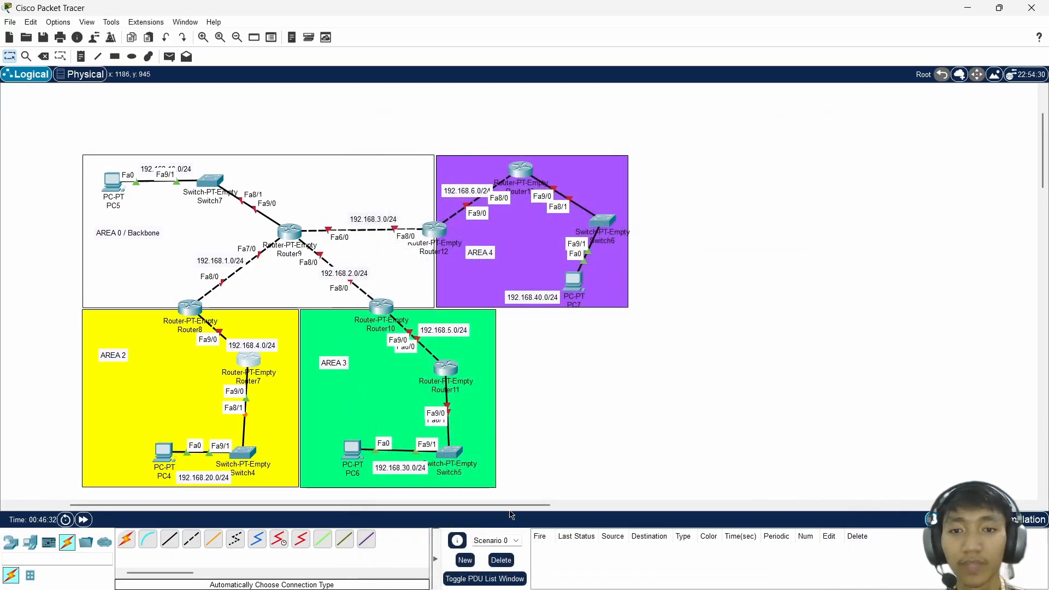
- Open PC6's IP configuration and paste 192.168.20.254 as a starting text for its static IPv4 address
left_click(354, 451)
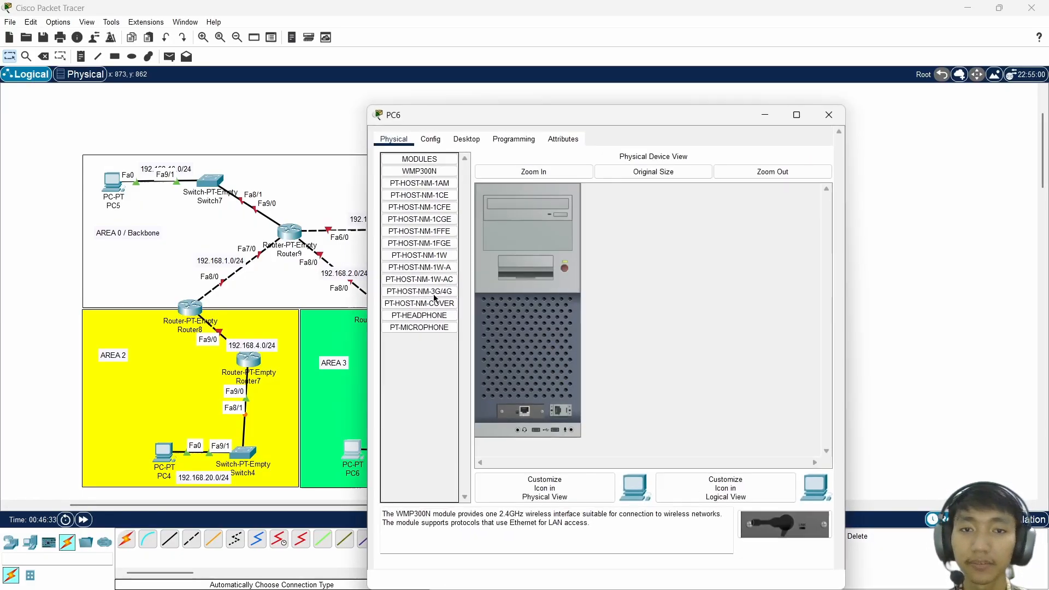
left_click(431, 139)
left_click_drag(475, 122, 671, 98)
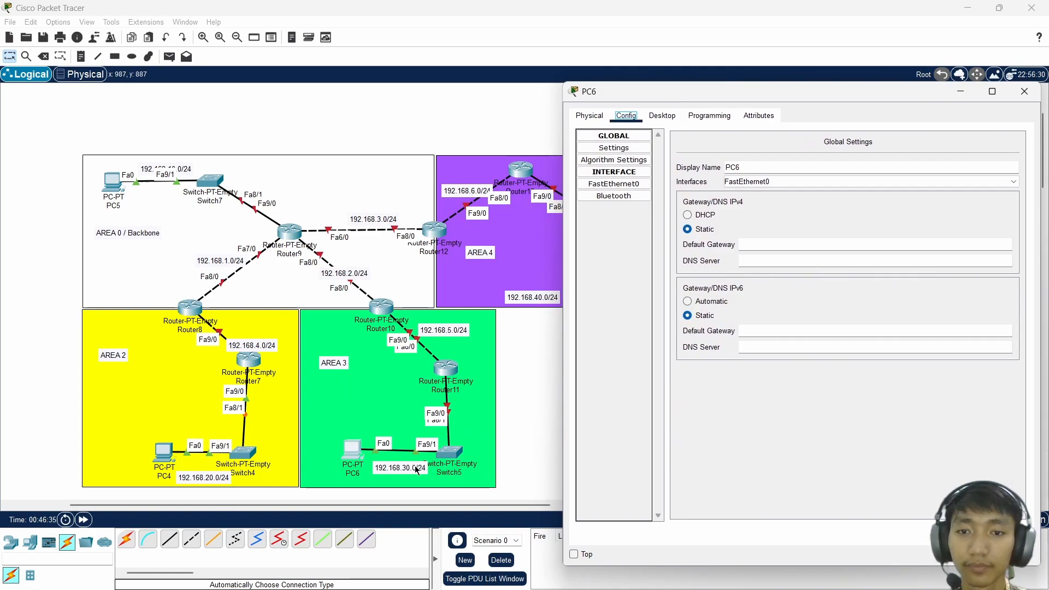
left_click(742, 246)
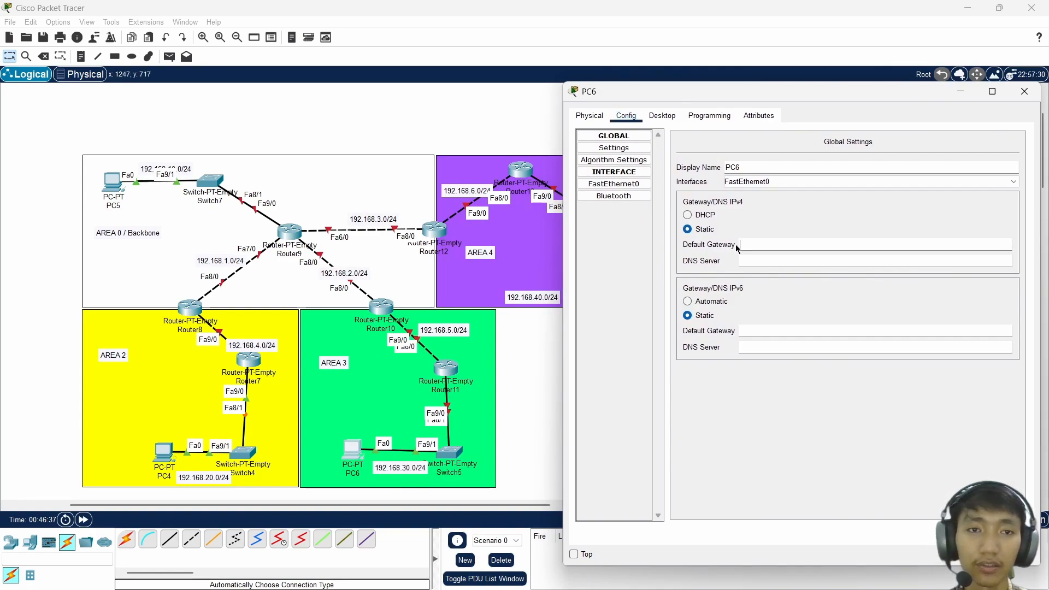
left_click(669, 117)
left_click(792, 198)
type("192.168.20.254")
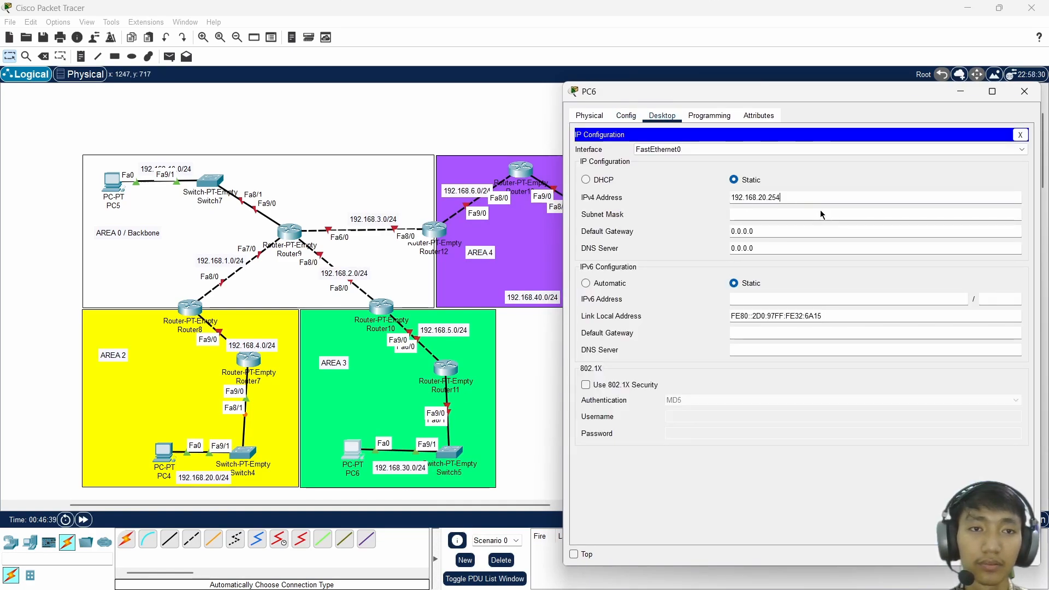
- Edit PC6's IPv4 address to 192.168.30.1 and let the subnet mask fill in as 255.255.255.0
key("Left")
key("Left")
key("Left")
key("Left")
key("shift+Left")
key("shift+Left")
type("30")
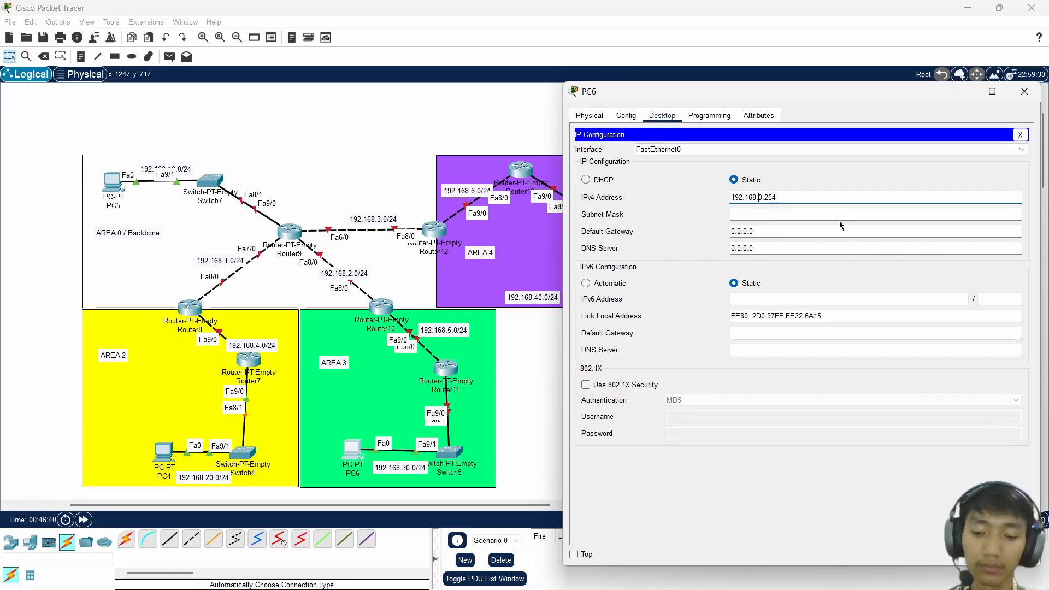
key("Right")
key("Right")
key("Delete")
key("Delete")
key("BackSpace")
type("1")
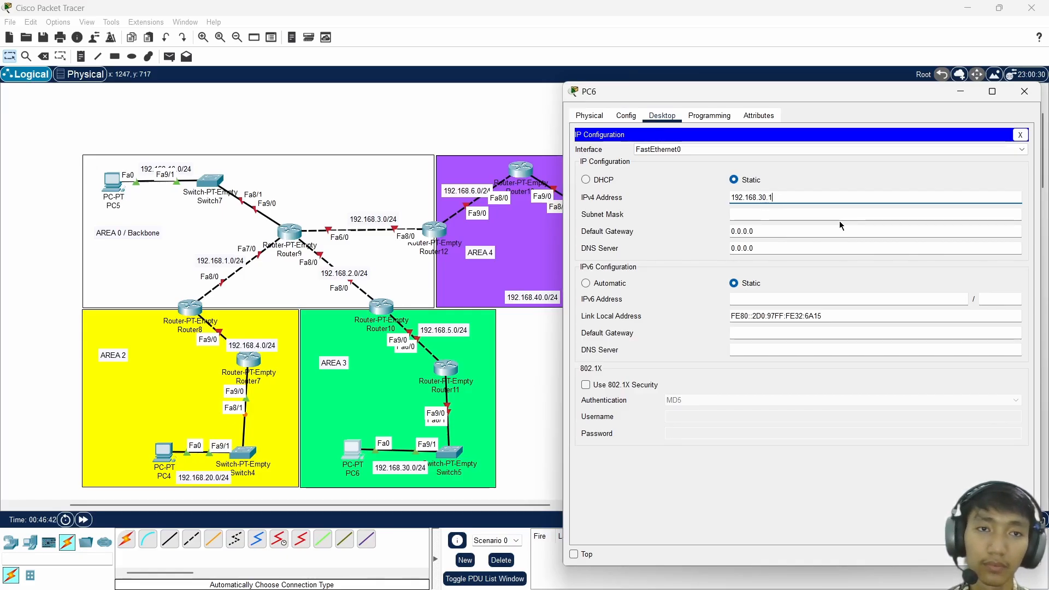
key("Tab")
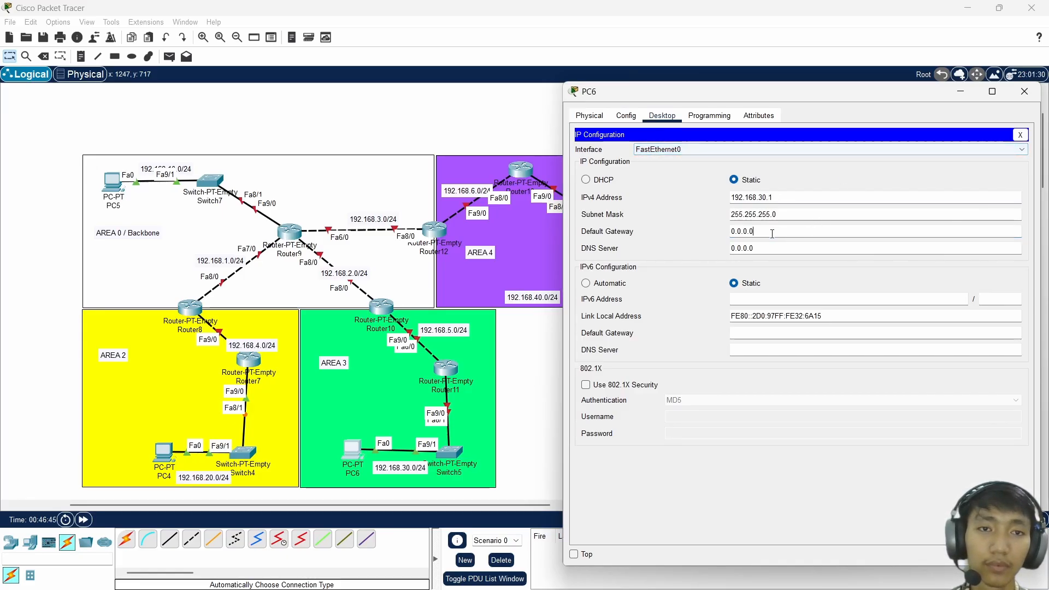
- Set PC6's IPv4 default gateway to 192.168.20.254 and close its configuration
key("Tab")
type("192.168.20.254")
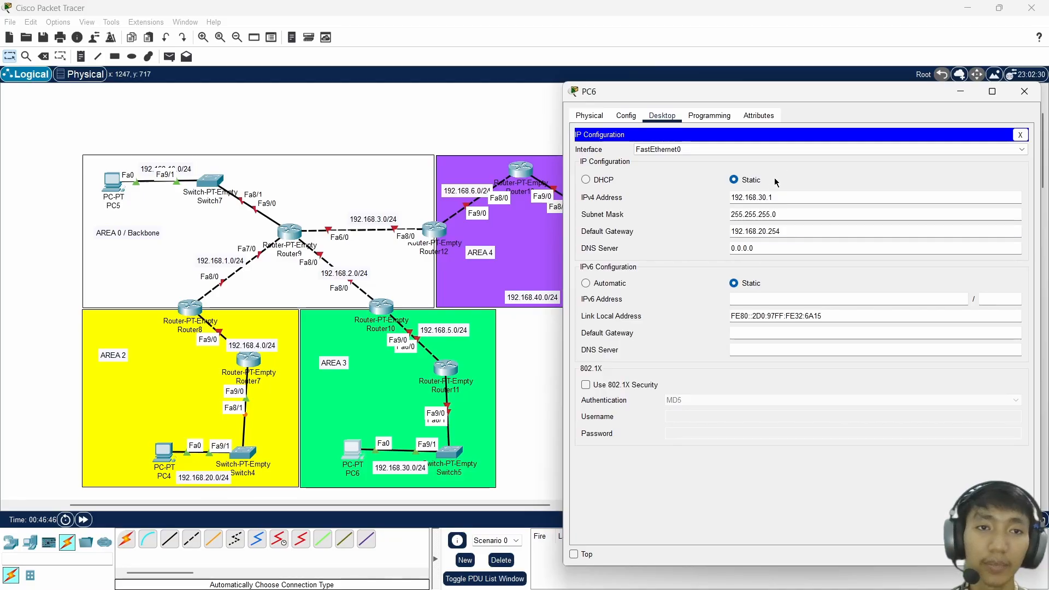
left_click(1021, 96)
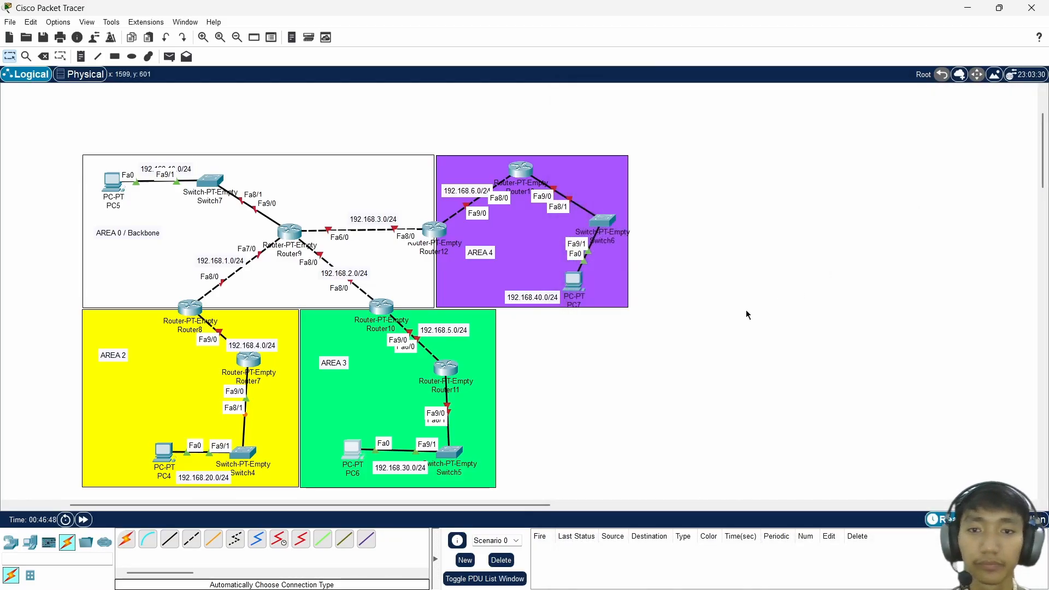
- Open the configuration of Router11 in Area 3 and turn on its FastEthernet9/0 port
left_click(446, 368)
left_click(442, 141)
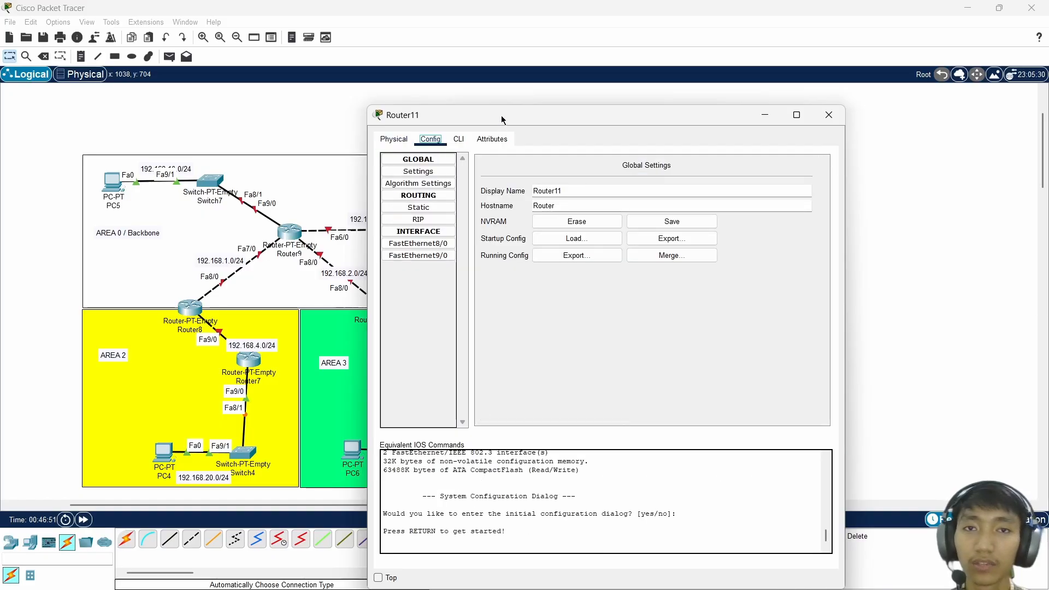
left_click_drag(499, 117, 678, 95)
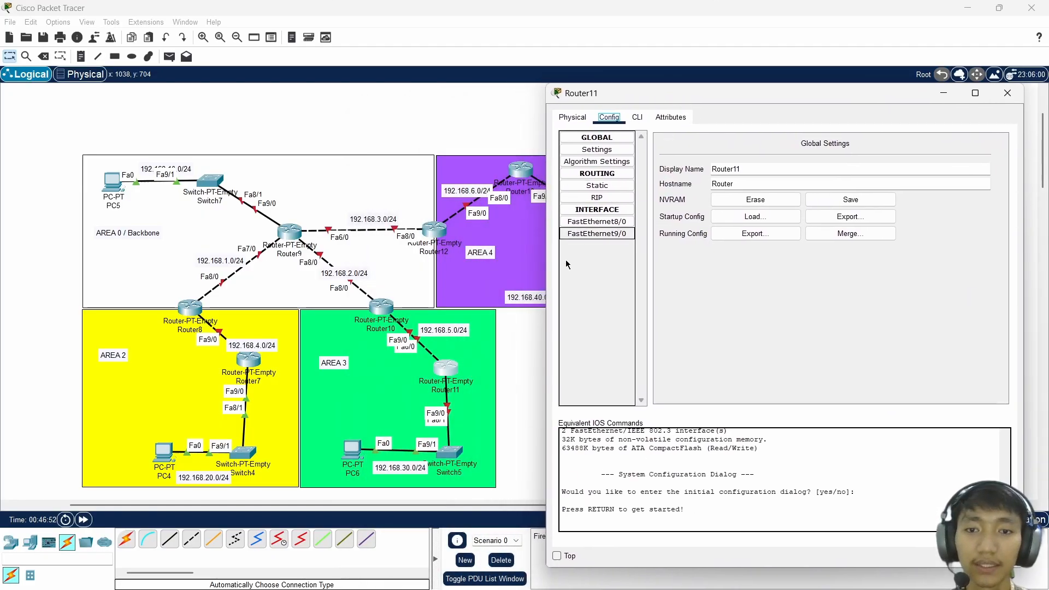
left_click(618, 233)
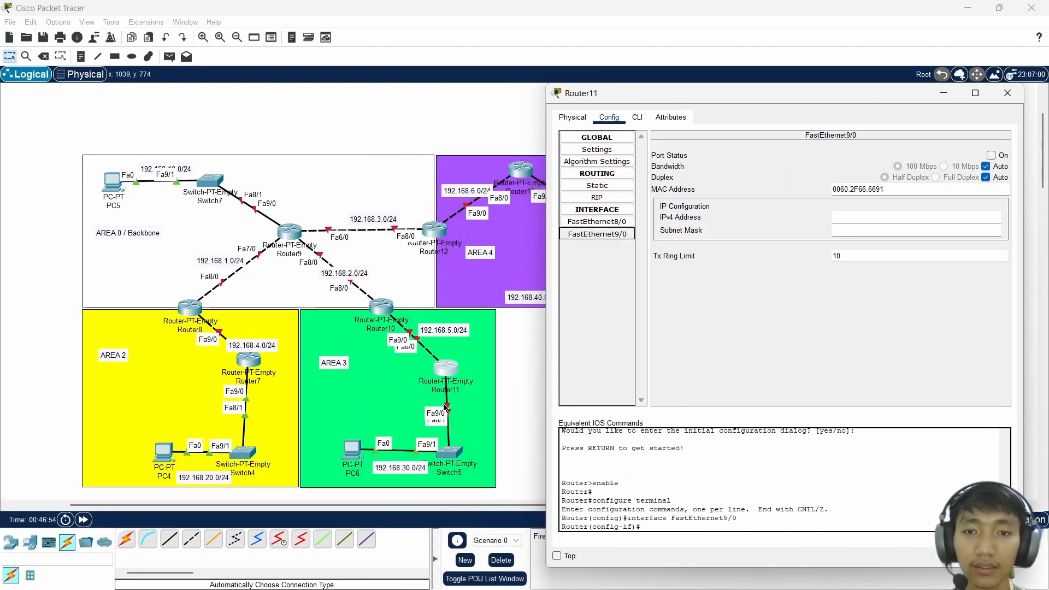
left_click(991, 156)
- Assign IPv4 address 192.168.30.254 with subnet mask 255.255.255.0 to Router11's FastEthernet9/0
left_click(955, 220)
type("192.168.20.254")
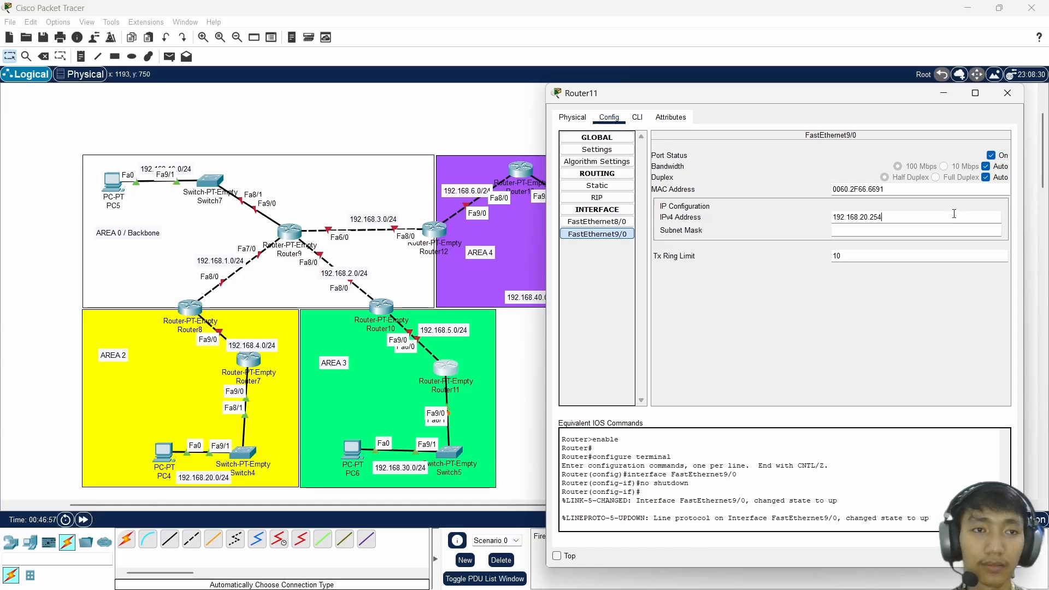
key("Left")
key("Left")
key("Left")
key("Left")
key("Left")
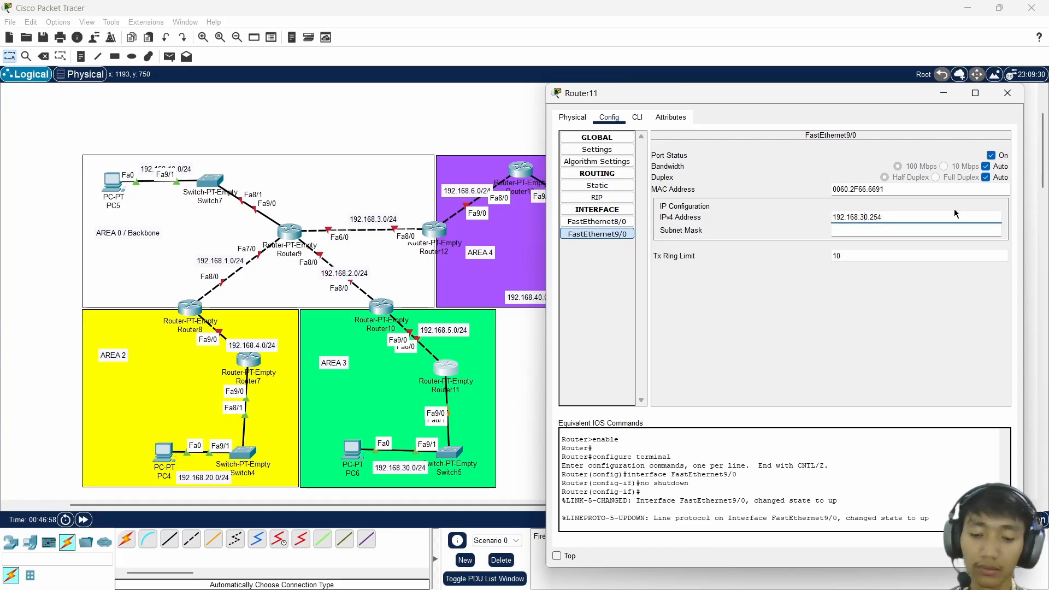
type("3")
key("Return")
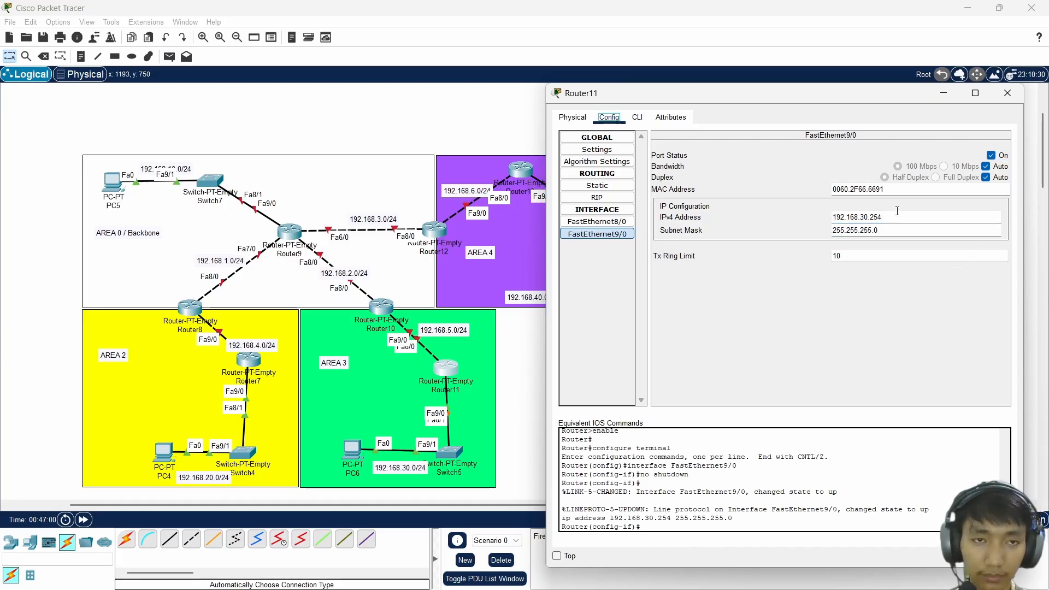
- Copy Router11's FastEthernet9/0 address and try to replace PC6's IPv4 default gateway with it
left_click_drag(888, 218, 861, 216)
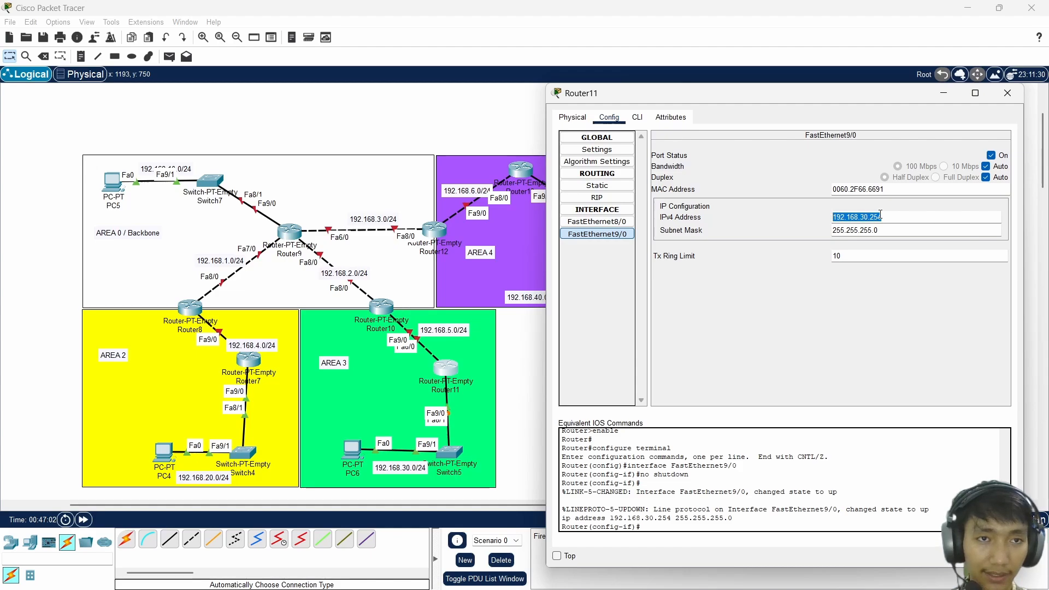
left_click(355, 455)
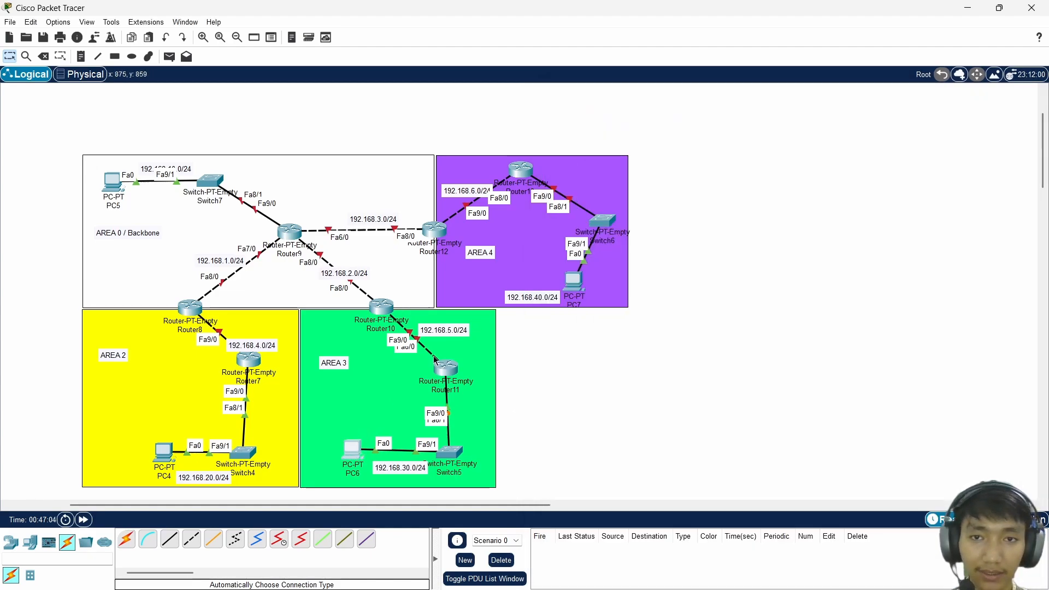
left_click(355, 455)
left_click(425, 185)
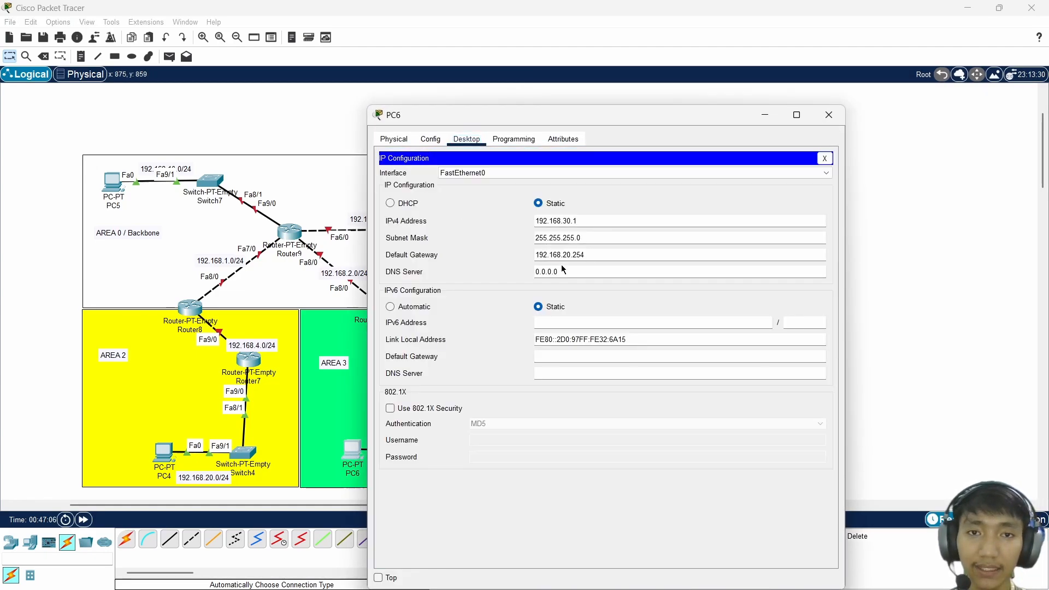
left_click_drag(597, 254, 520, 253)
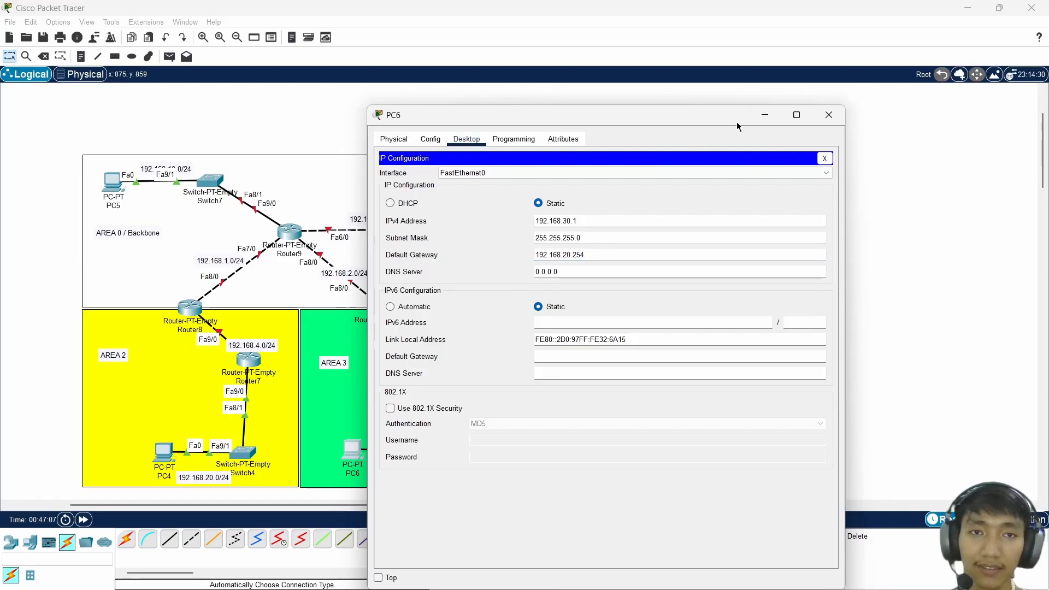
left_click(830, 115)
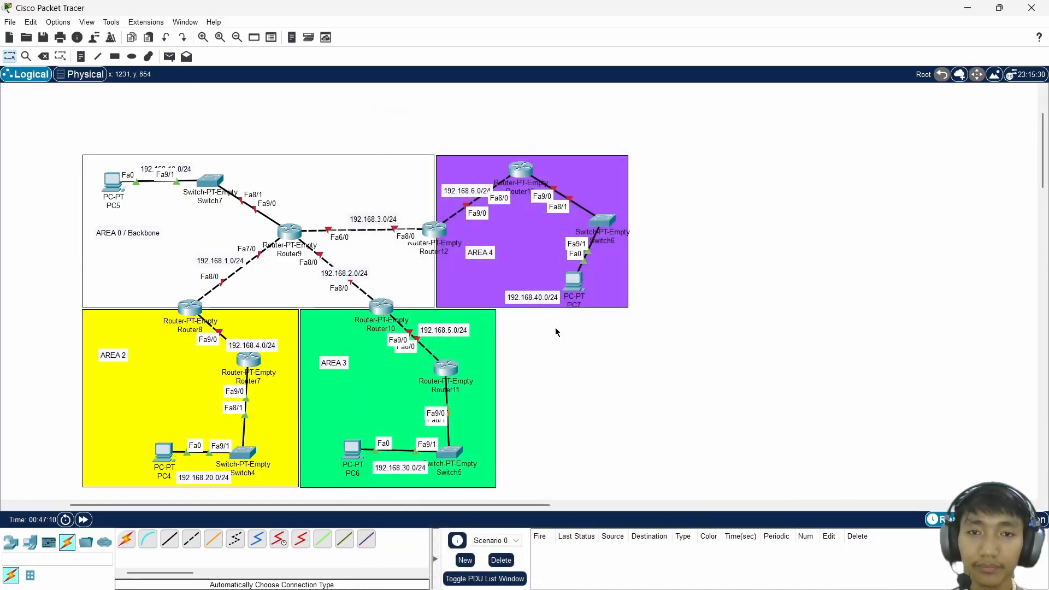
- Open PC7's IP configuration in Area 4 and set its IPv4 address to 192.168.40.1 with subnet mask 255.255.255.0
left_click(574, 281)
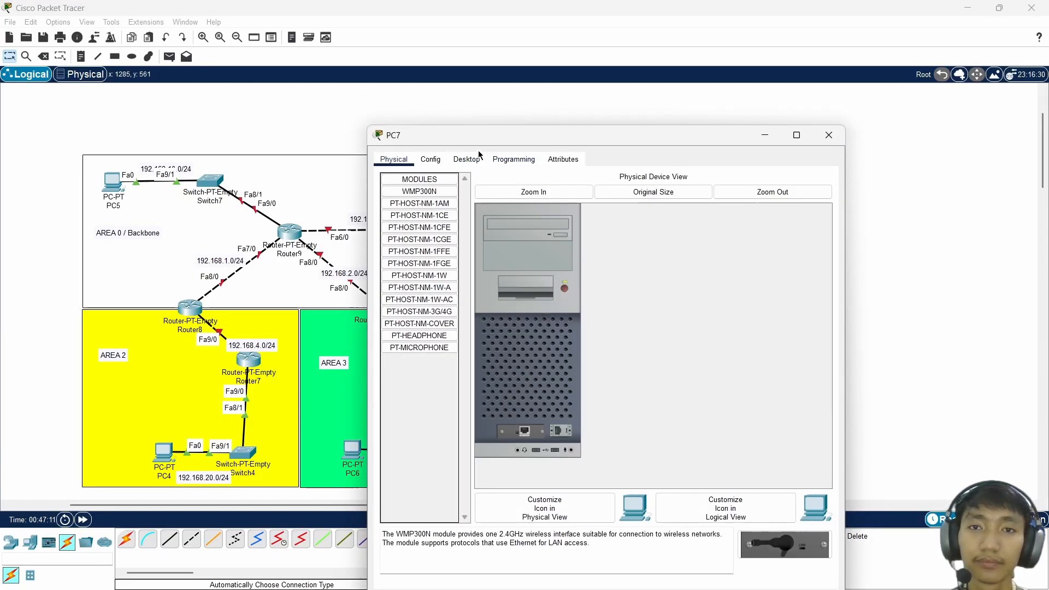
left_click(467, 159)
left_click_drag(500, 138, 772, 104)
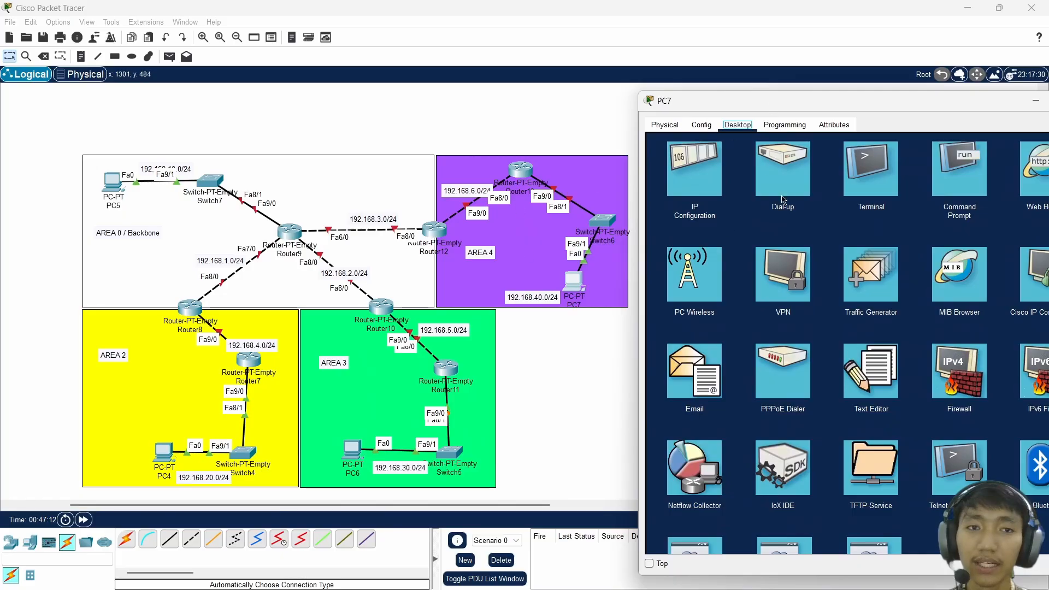
left_click(694, 171)
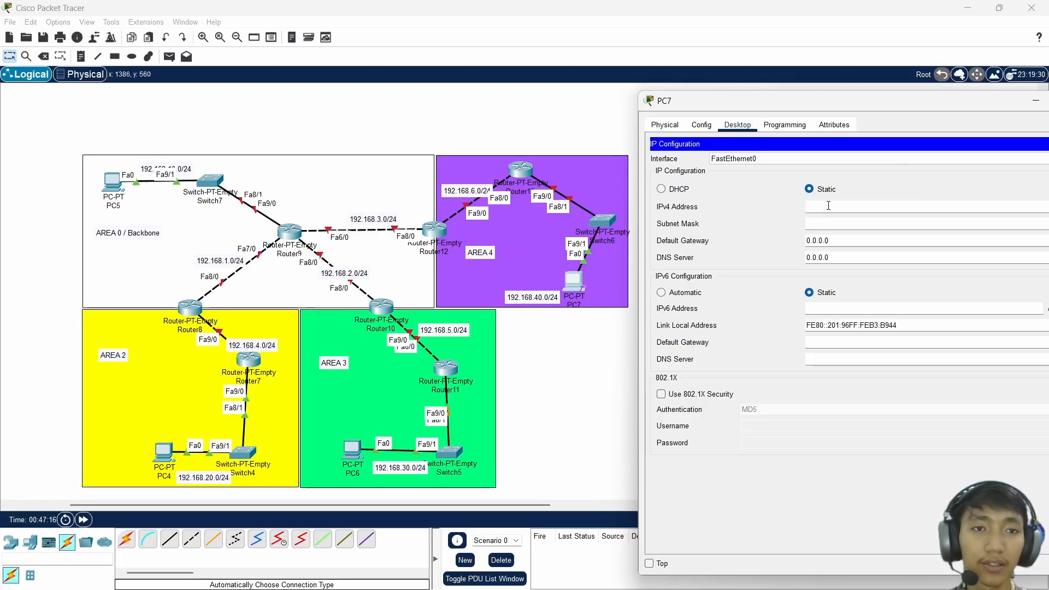
type("192.168.20.254")
key("BackSpace")
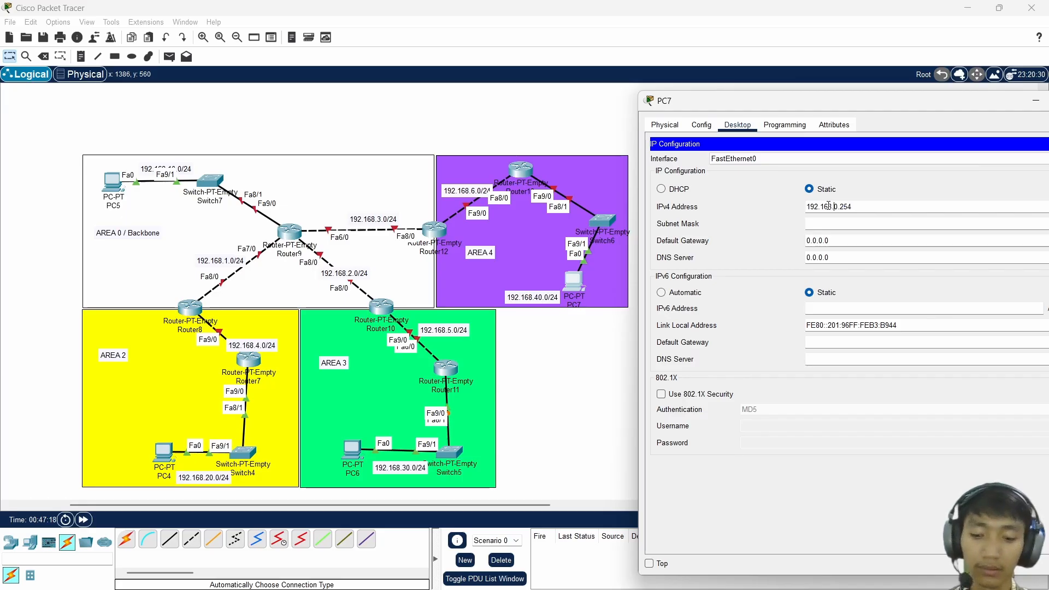
key("BackSpace")
key("BackSpace")
key("BackSpace")
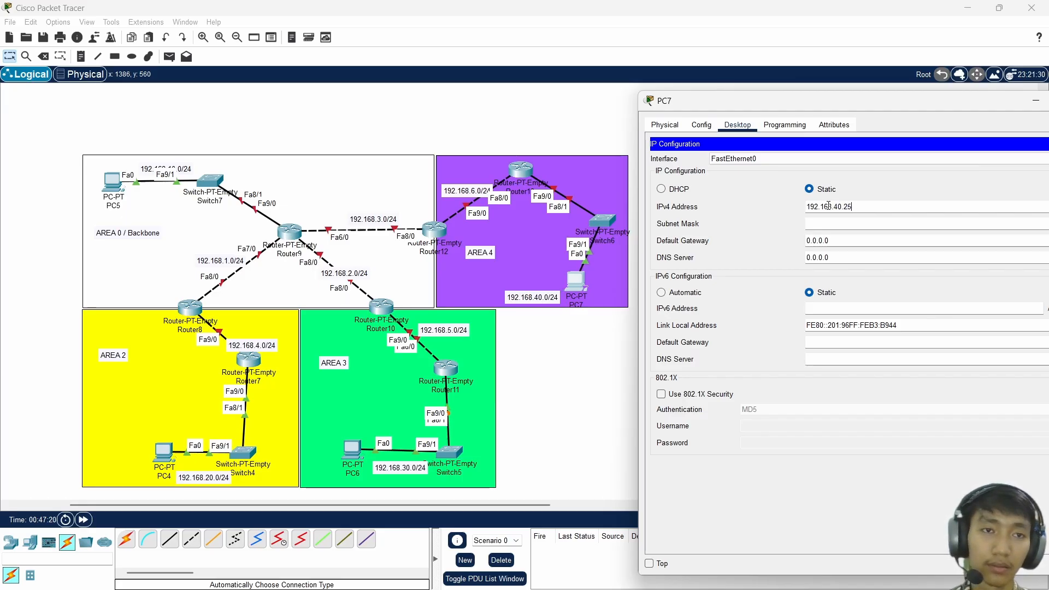
type("1")
key("Tab")
key("Tab")
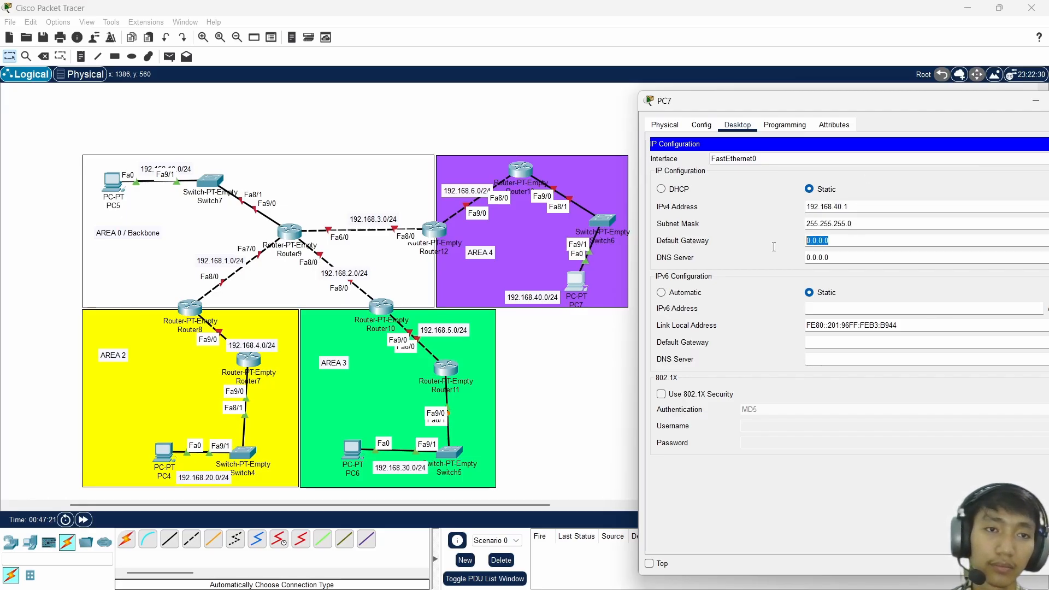
- Set PC7's IPv4 default gateway to 192.168.40.50 and close its configuration
type("192.168.20.254")
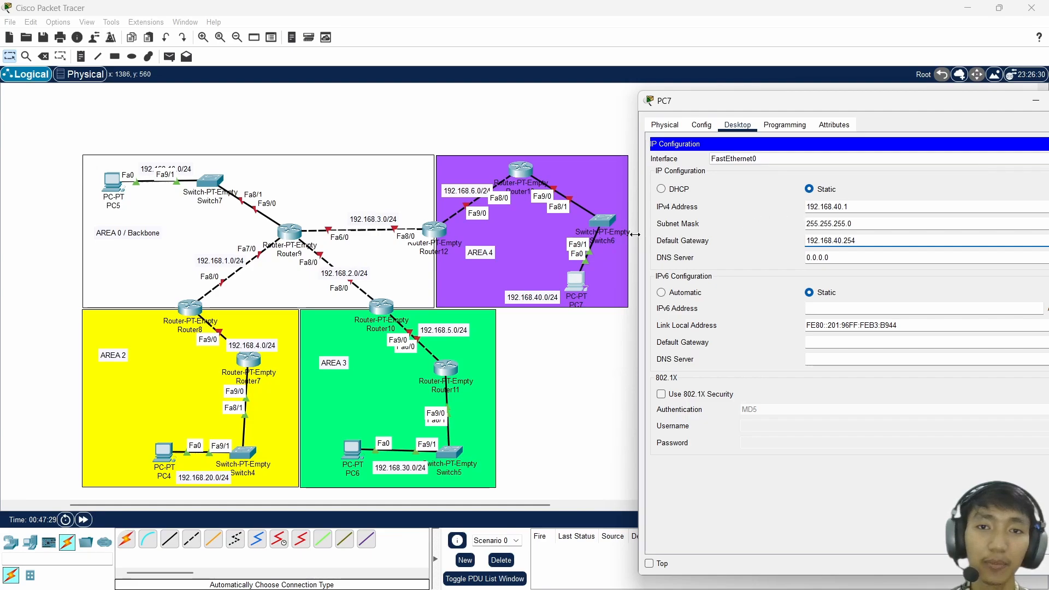
left_click(871, 196)
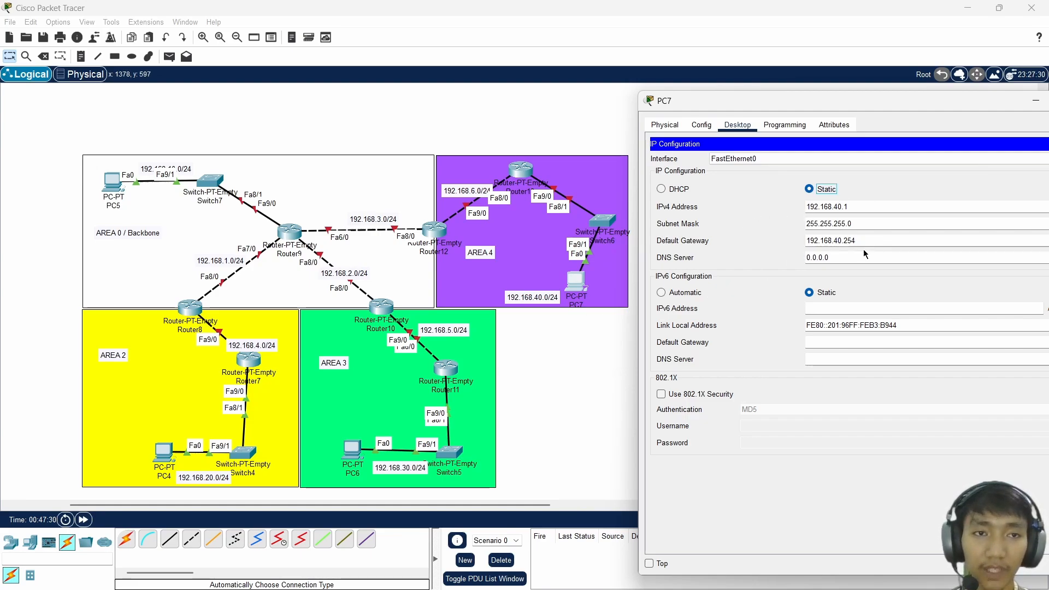
left_click_drag(851, 241, 843, 241)
type("5")
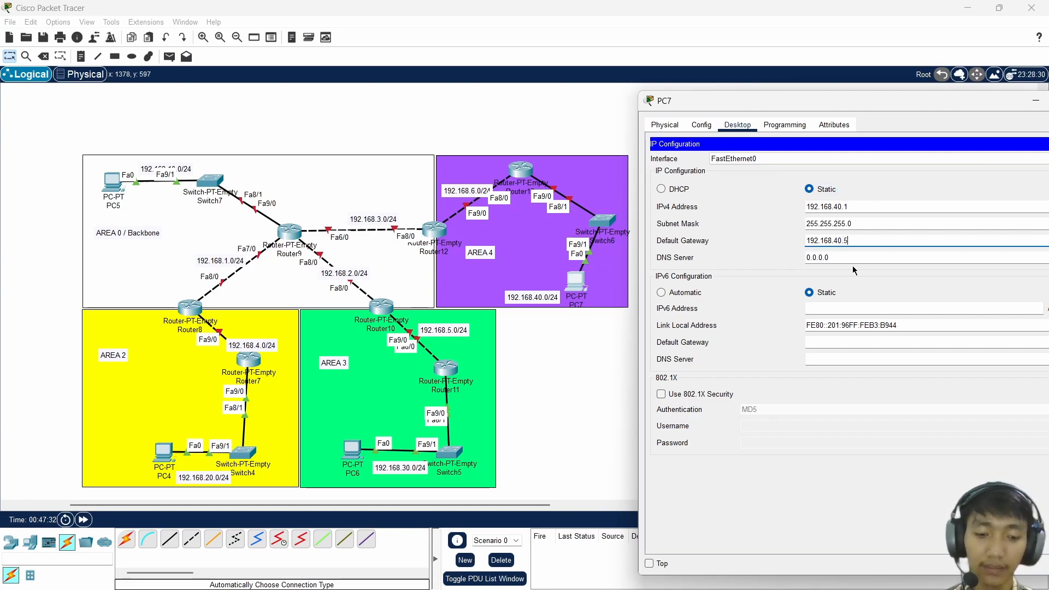
type("0")
double_click(877, 100)
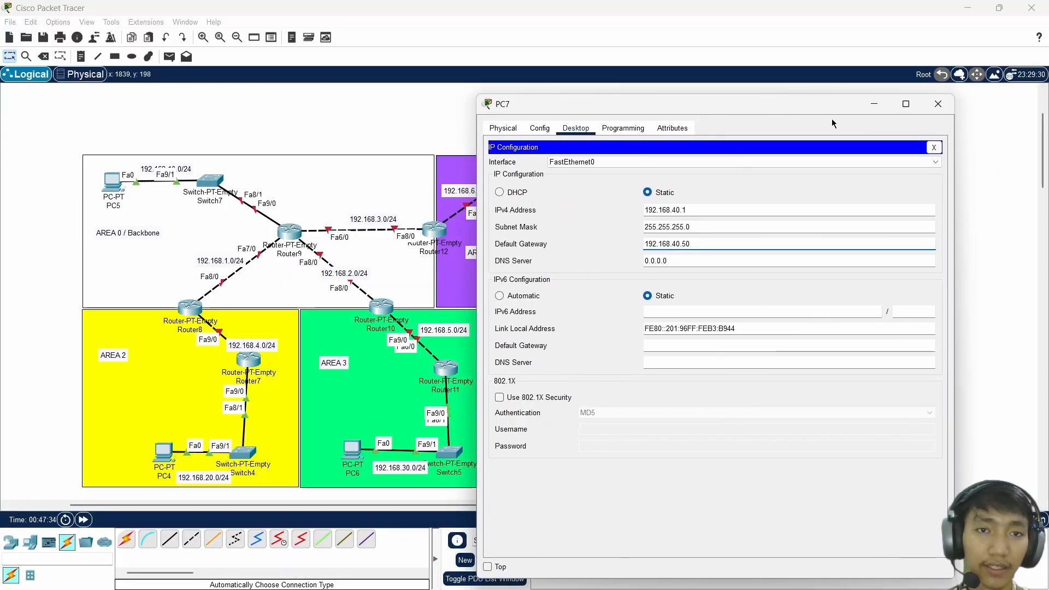
left_click(939, 104)
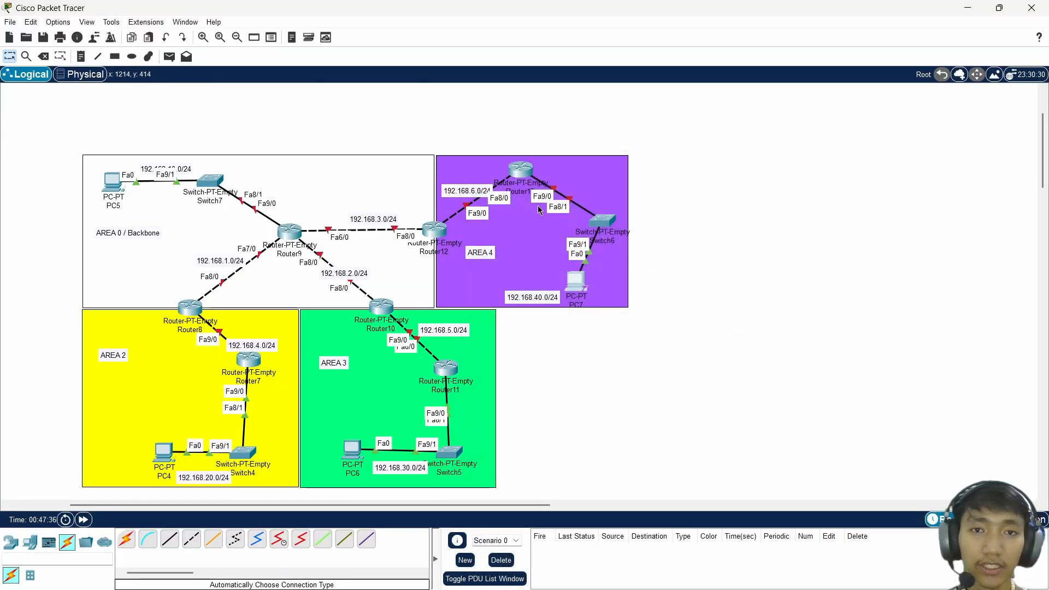
- Open the configuration of Router13 in Area 4 and turn on its FastEthernet9/0 port
left_click(527, 177)
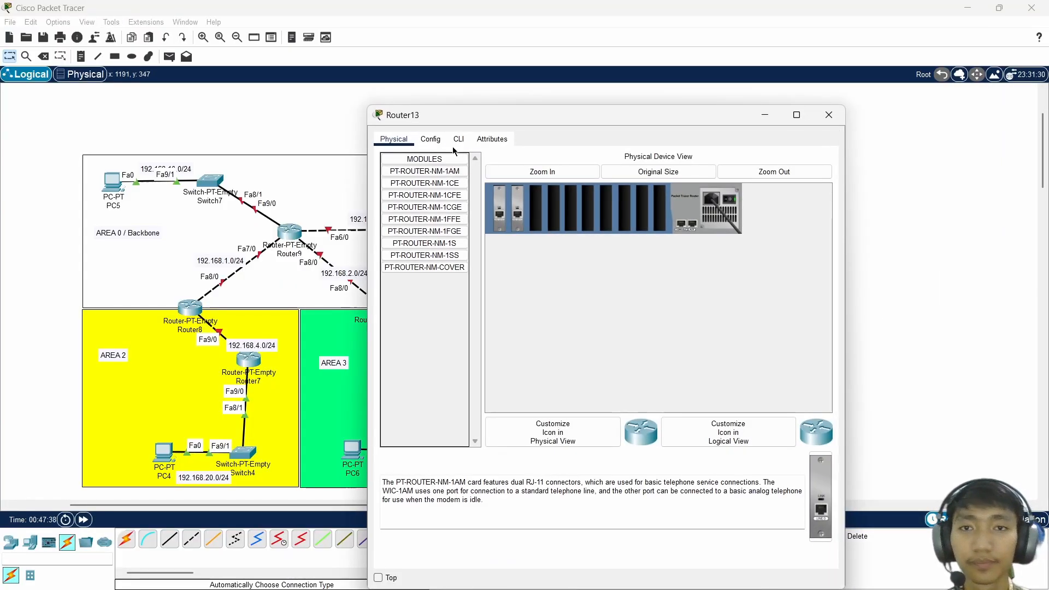
left_click(431, 139)
left_click_drag(489, 123, 727, 99)
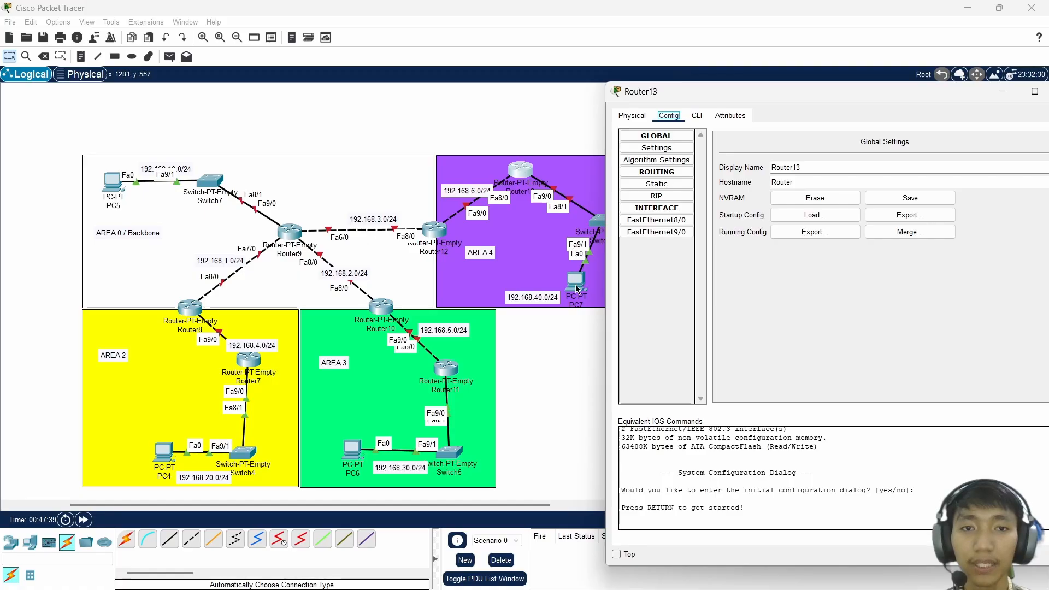
left_click(682, 231)
left_click_drag(808, 87, 748, 73)
left_click(991, 141)
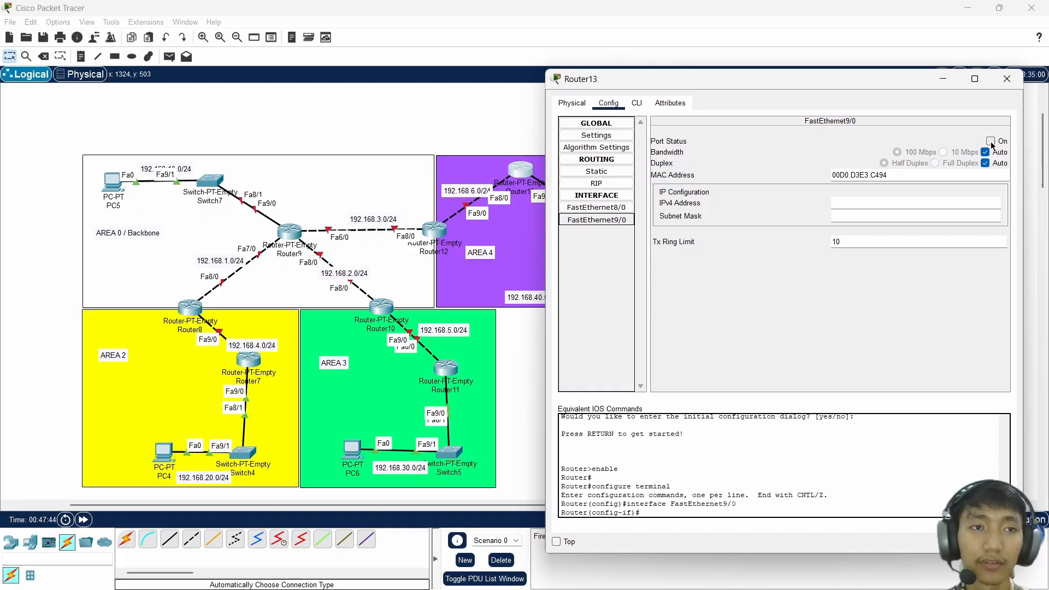
- Assign IPv4 address 192.168.40.50 with subnet mask 255.255.255.0 to Router13's FastEthernet9/0 and close its configuration
left_click(947, 206)
type("192.168.20.")
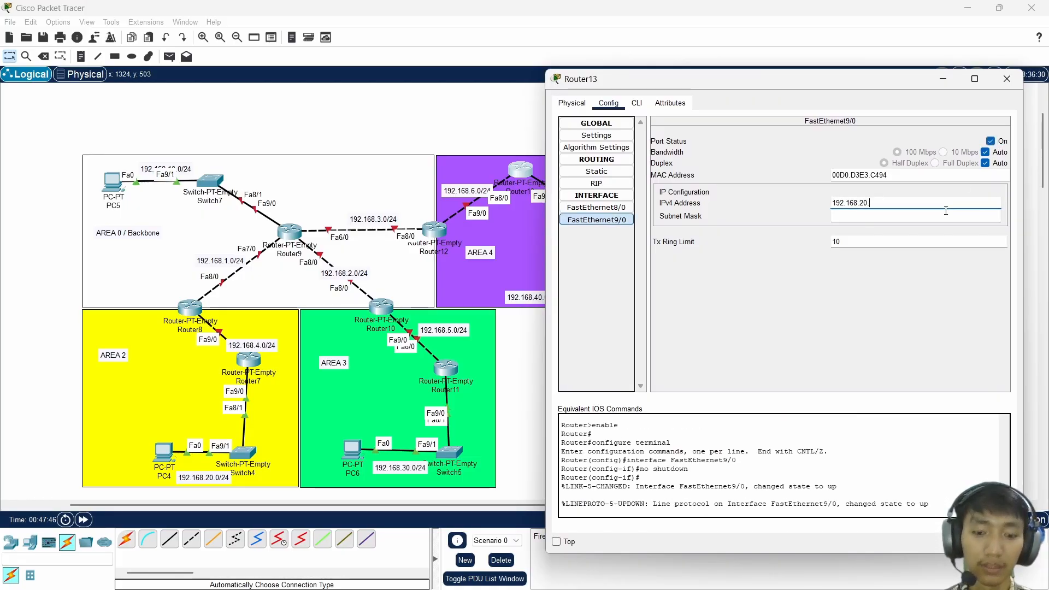
type("50")
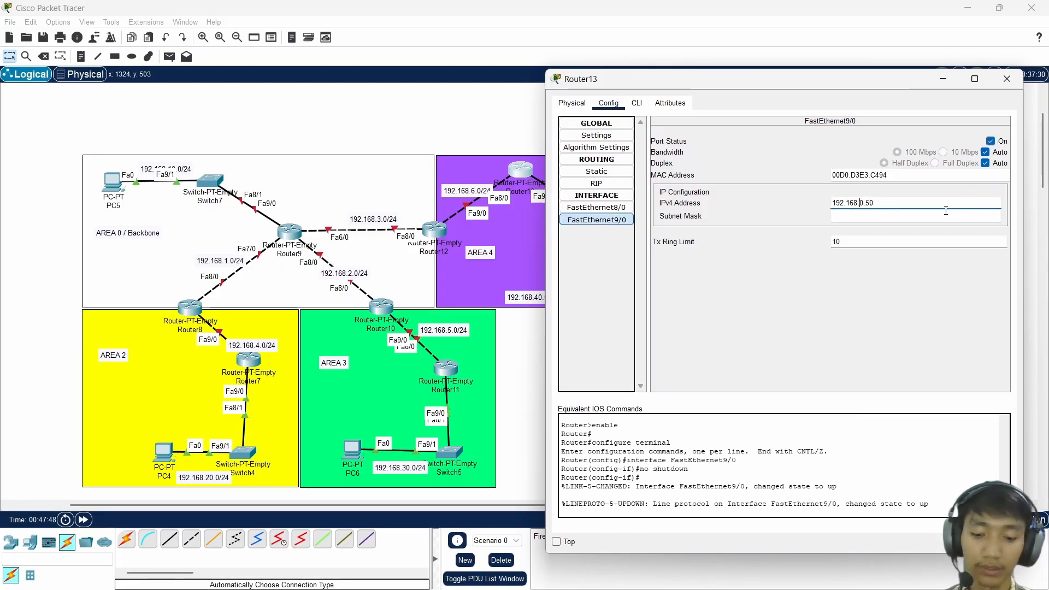
type("4")
key("Tab")
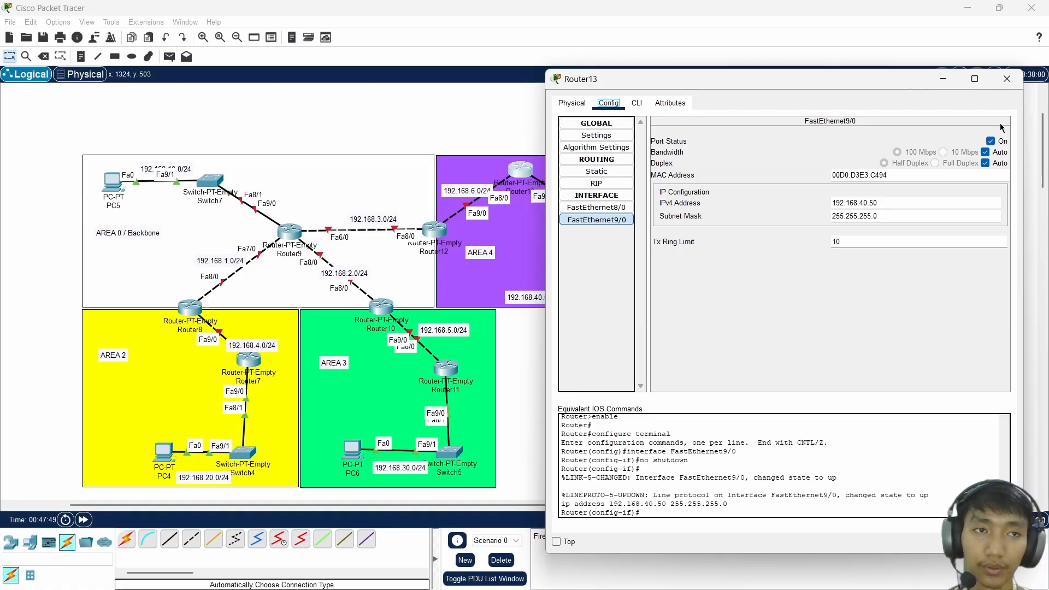
left_click(1007, 79)
- Open PC5's IP configuration in Area 0, and shift the 192.168.10.0/24 label clear of the Fa9/1 port label
left_click(112, 182)
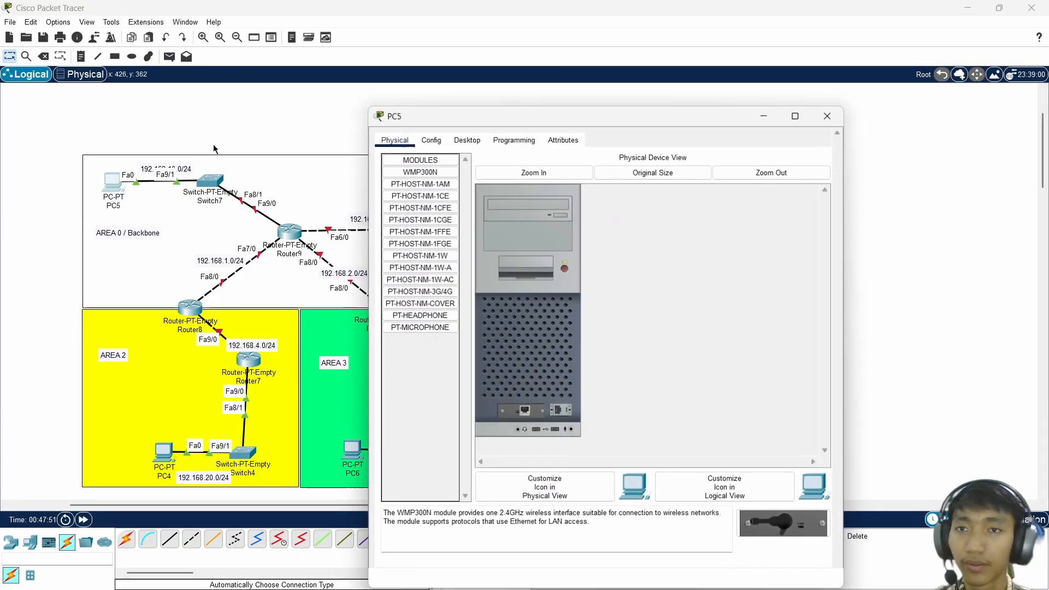
left_click(430, 139)
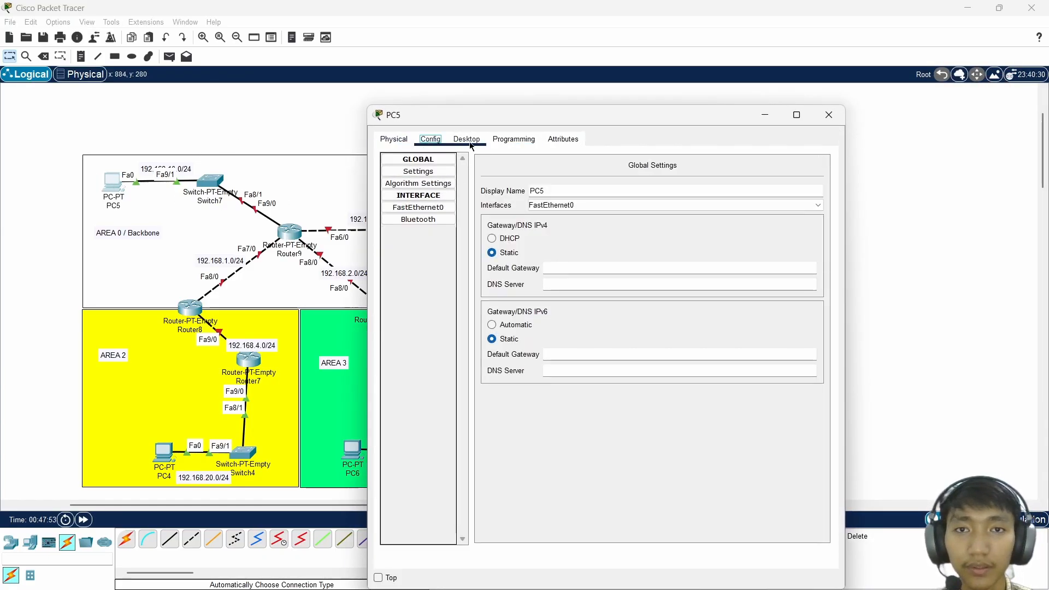
left_click(466, 139)
left_click(438, 196)
left_click_drag(575, 118, 617, 98)
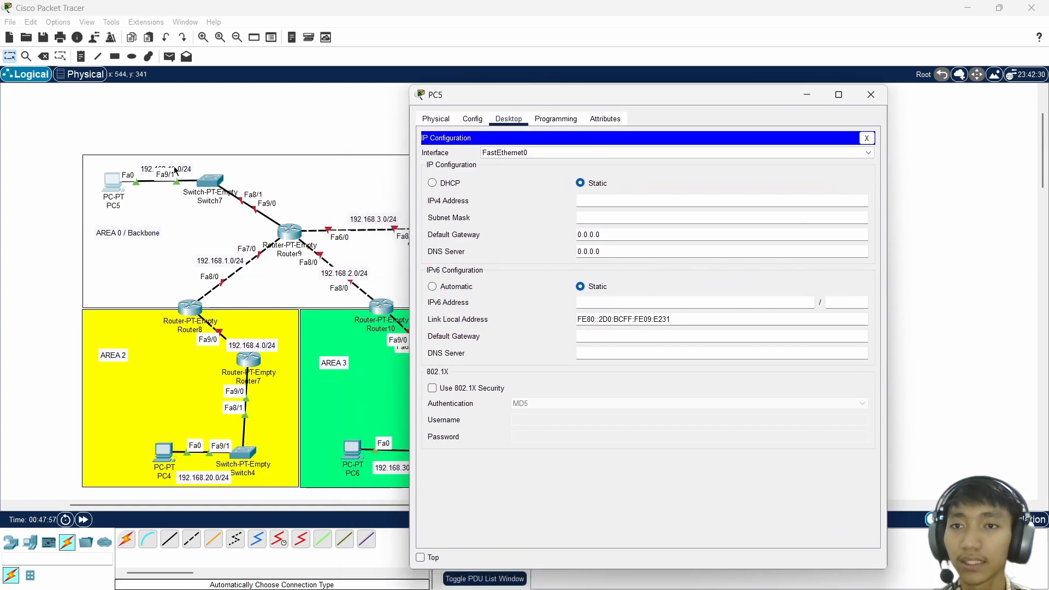
left_click(180, 167)
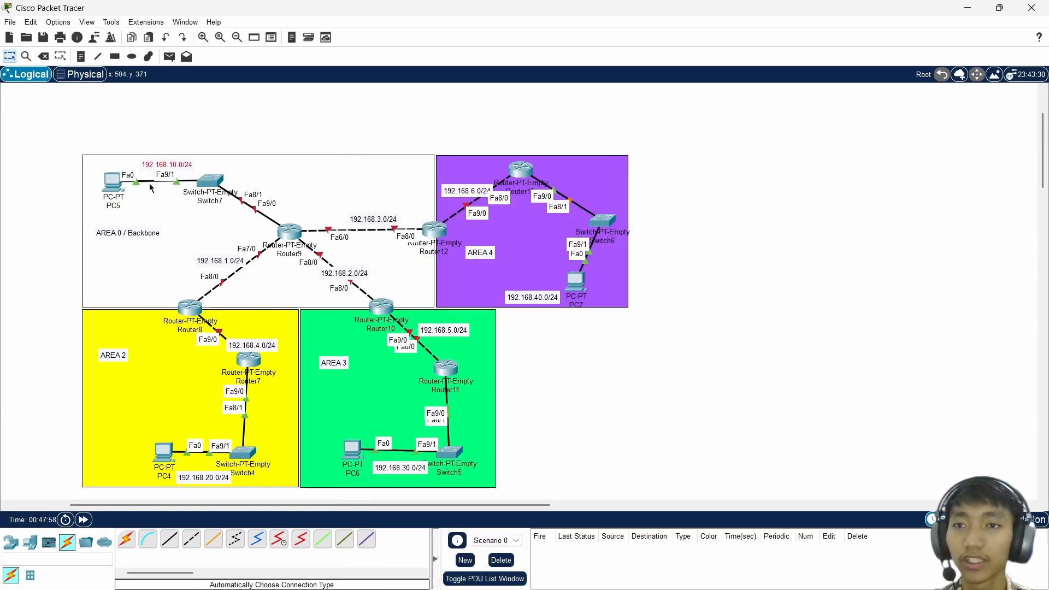
- Set PC5's static IPv4 address to 192.168.10.1 with subnet mask 255.255.255.0
left_click(112, 182)
type("192.168.20.254")
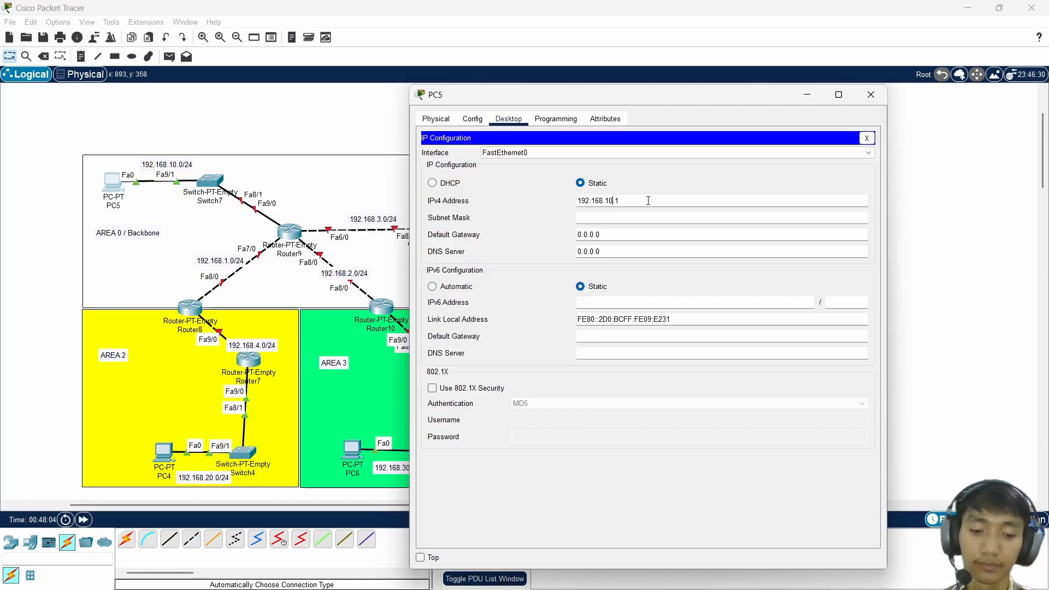
key("Tab")
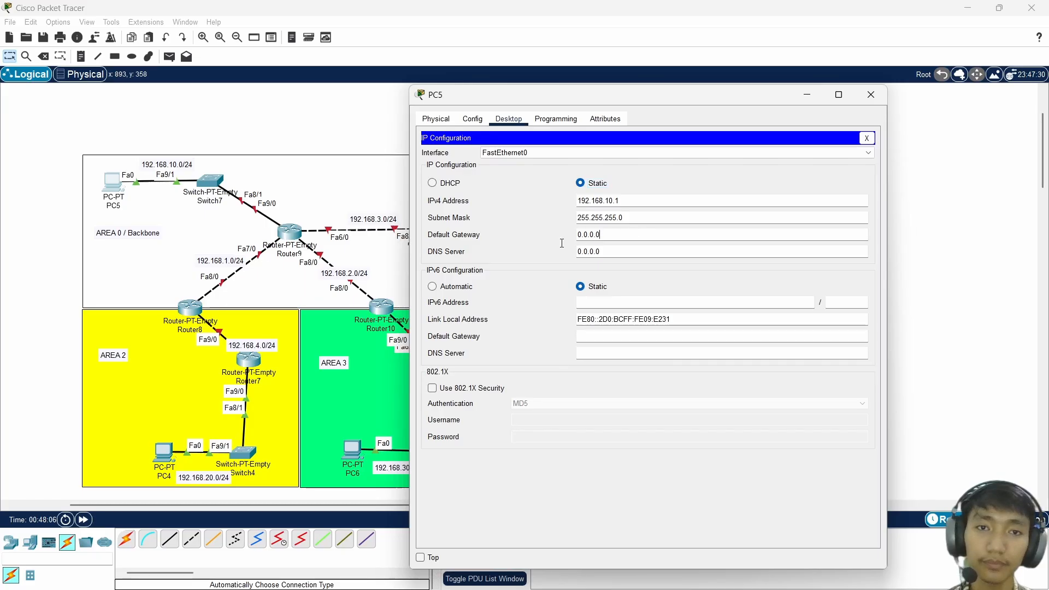
- Set PC5's IPv4 default gateway to 192.168.10.254 and close its configuration
triple_click(596, 234)
type("192.168.20.254")
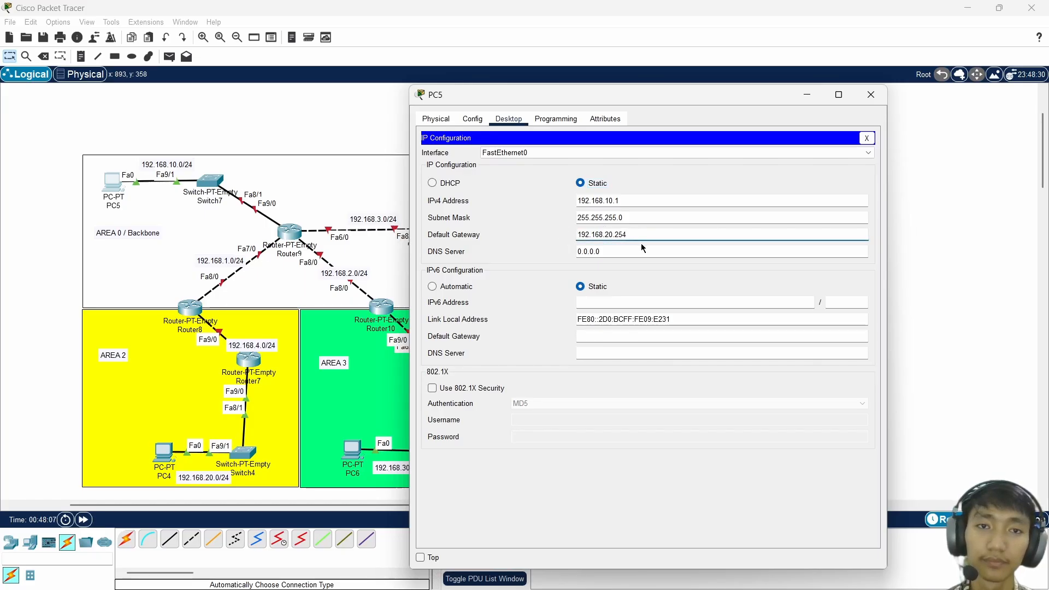
key("Left")
key("Left")
key("BackSpace")
type("1")
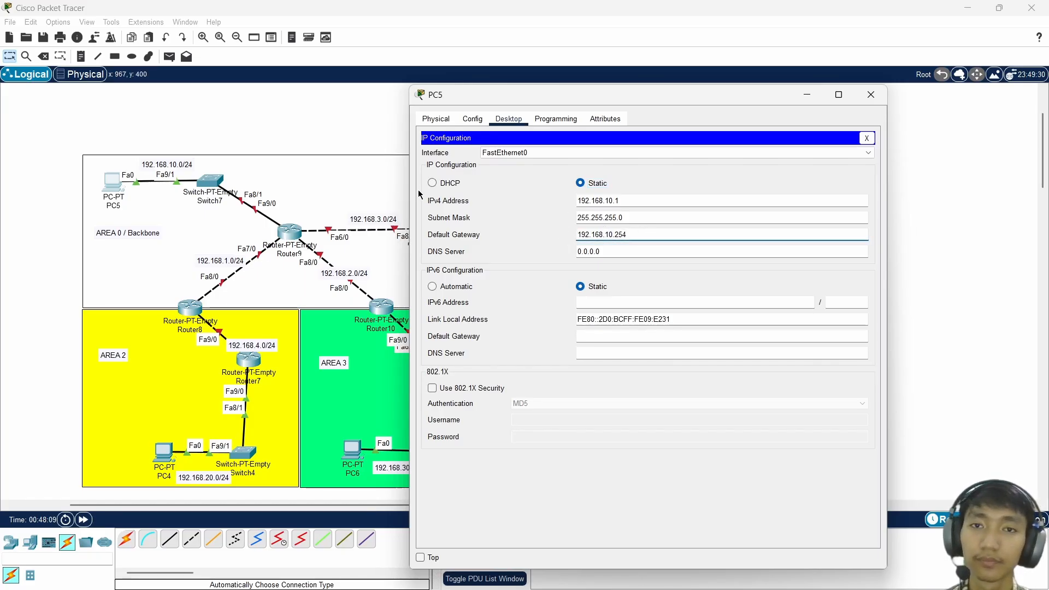
left_click(872, 95)
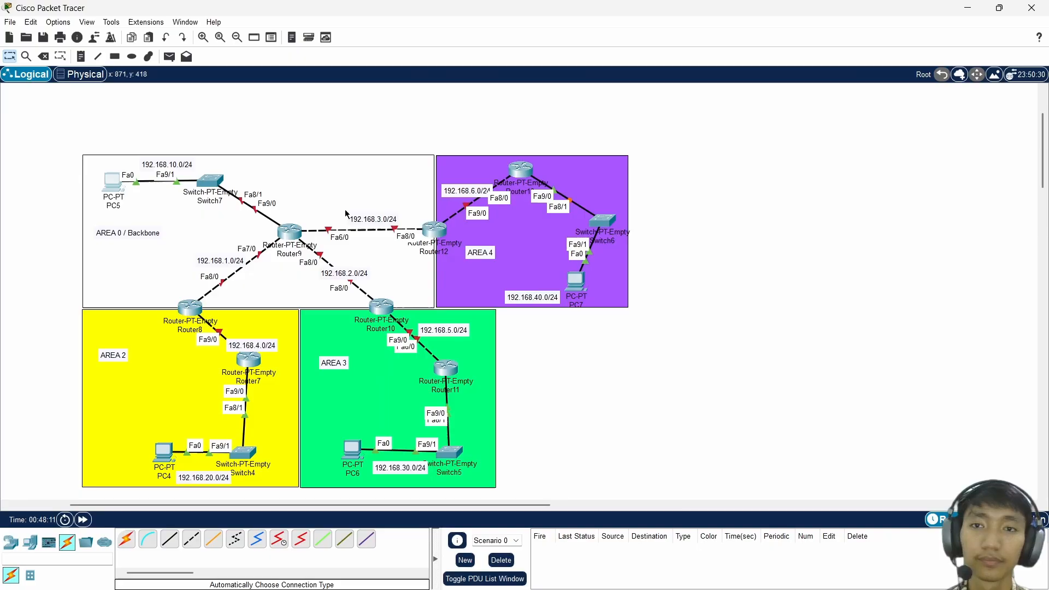
- Open the configuration of Router9 in Area 0 and turn on its FastEthernet9/0 port
left_click(292, 235)
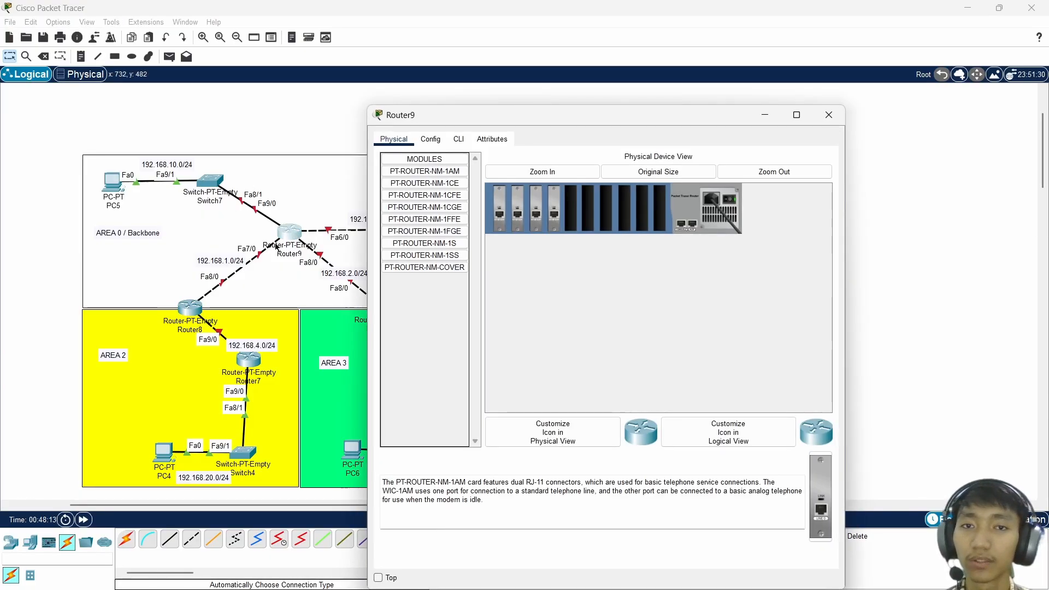
left_click(431, 138)
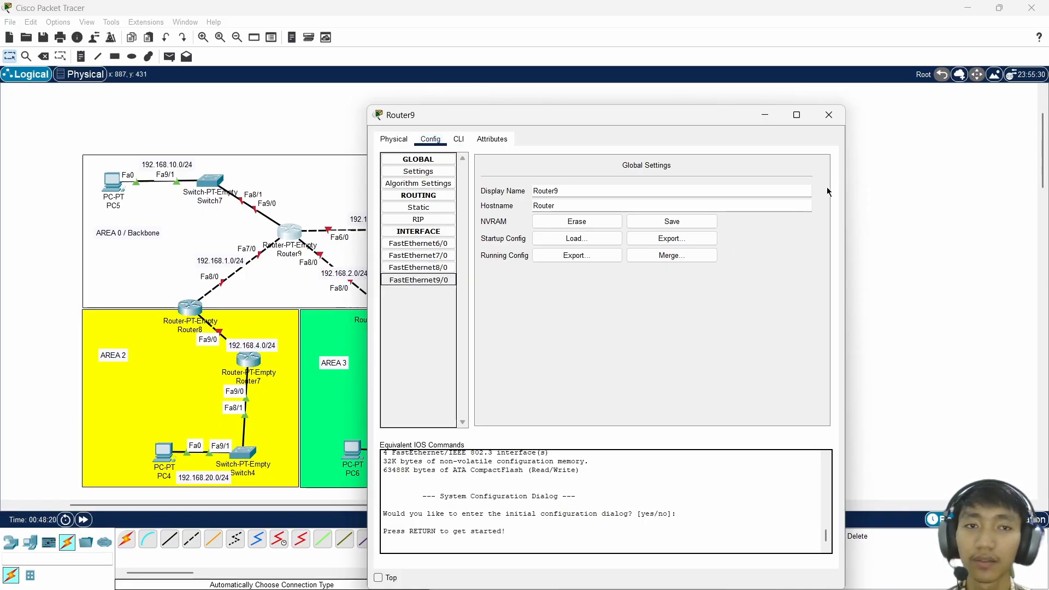
left_click(419, 279)
left_click(813, 177)
- Assign IPv4 address 192.168.10.254 with subnet mask 255.255.255.0 to Router9's FastEthernet9/0 and close its configuration
left_click(776, 240)
type("192.168.20.254")
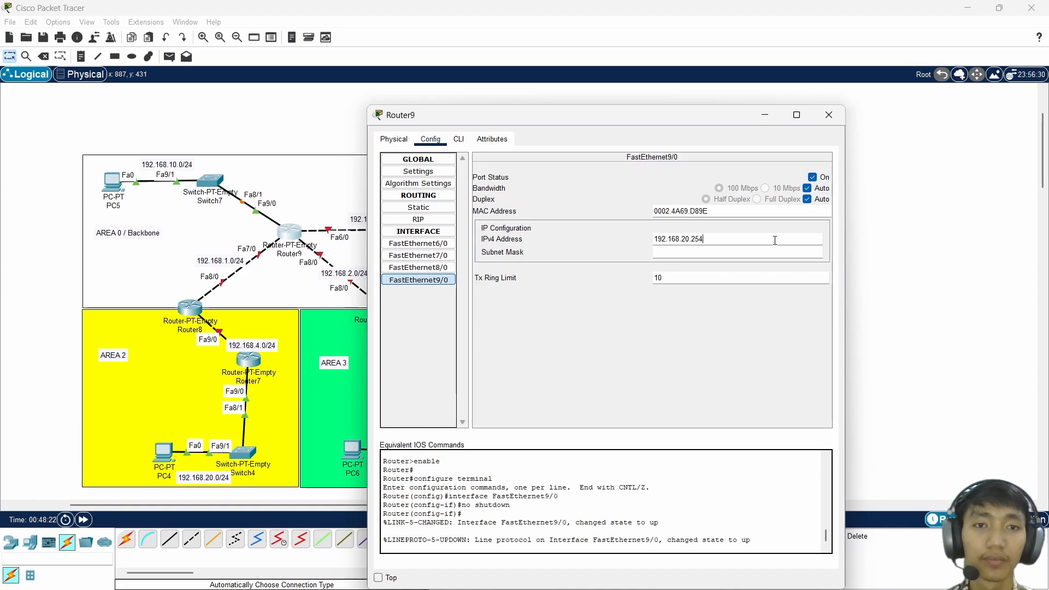
key("Left")
key("Left")
key("BackSpace")
type("10")
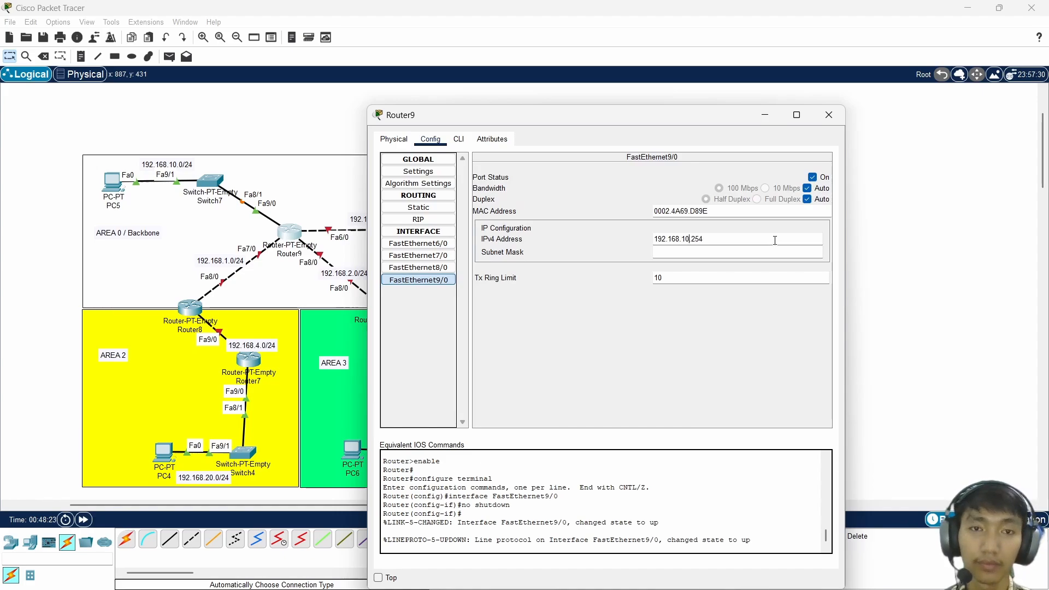
key("Return")
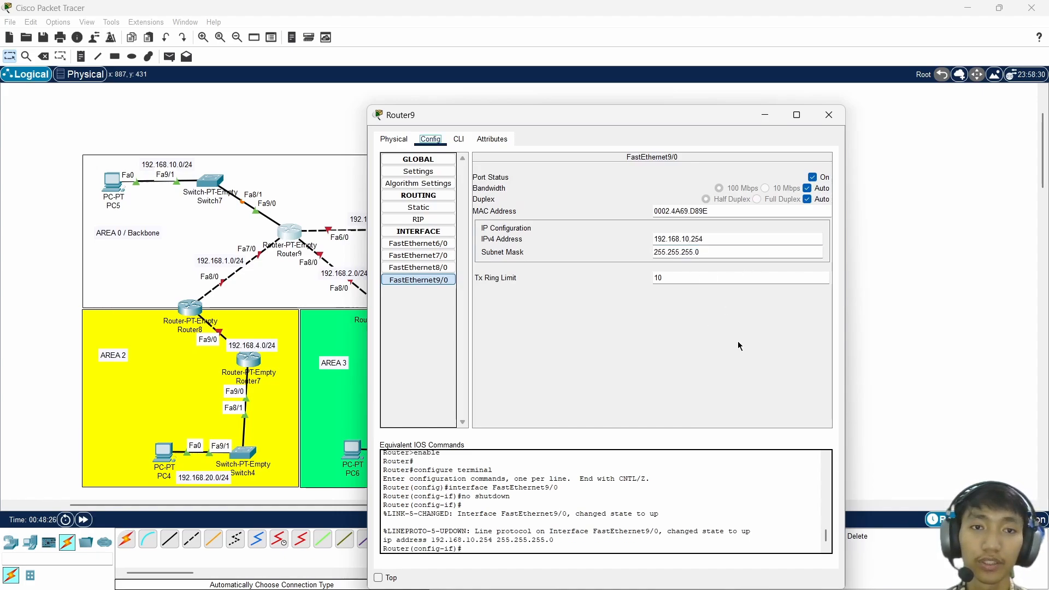
left_click(828, 115)
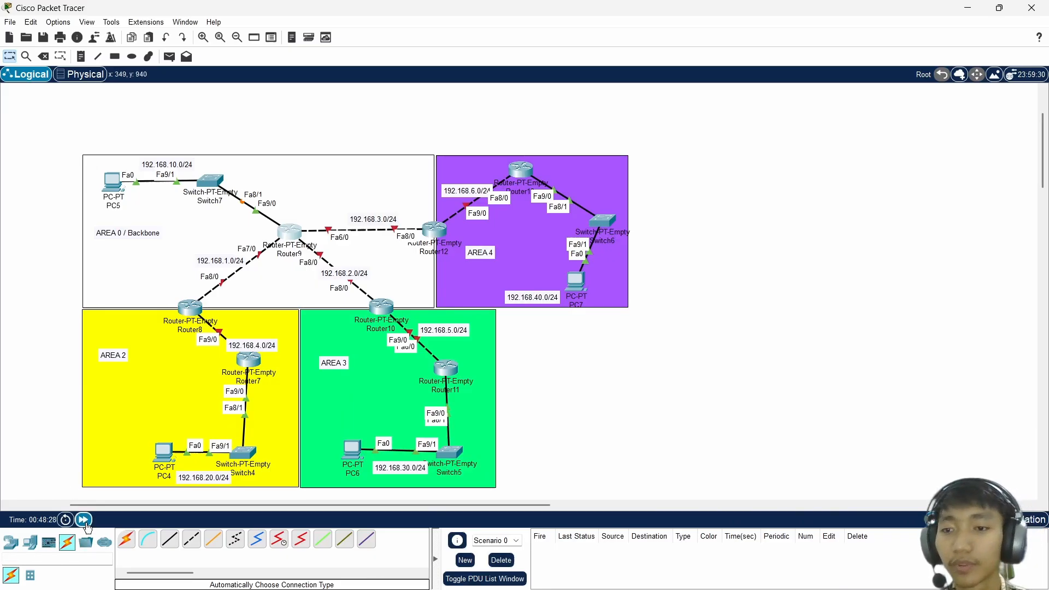
- Fast-forward the simulation time five times so the switch links finish coming up
left_click(83, 521)
left_click(83, 520)
left_click(84, 521)
left_click(84, 520)
left_click(84, 521)
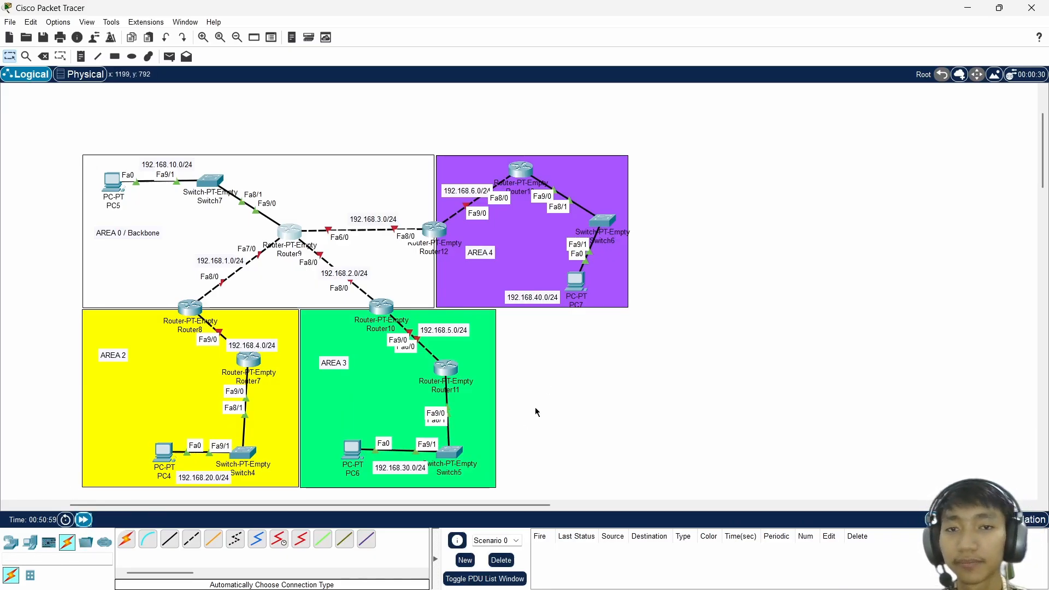
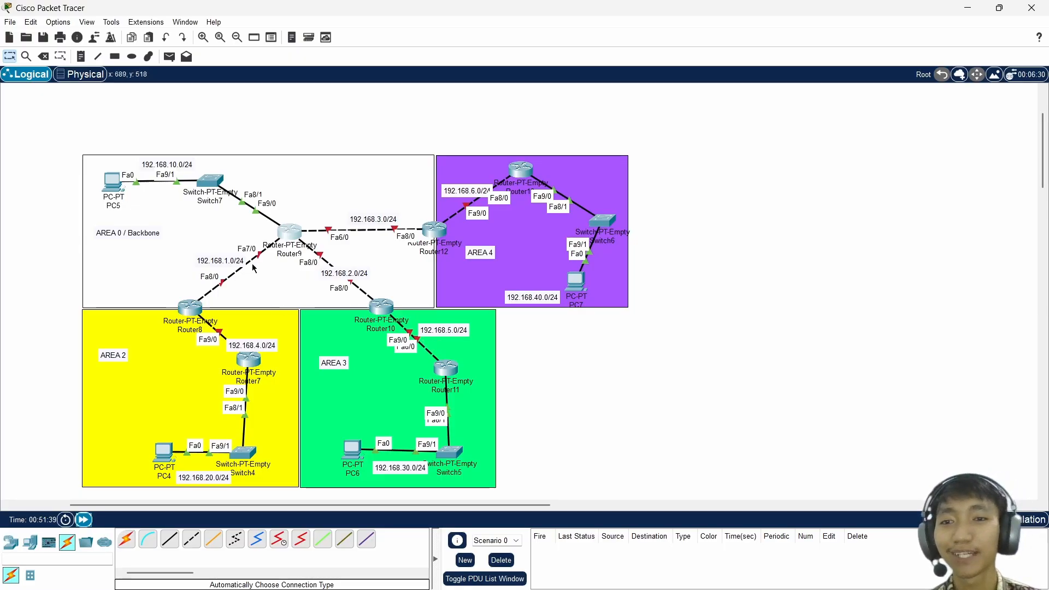
- Nudge the 192.168.1.0/24, 192.168.4.0/24 and 192.168.5.0/24 network labels closer to their router links
left_click_drag(233, 266, 247, 273)
left_click_drag(255, 348, 249, 341)
left_click(454, 331)
left_click_drag(455, 331, 456, 333)
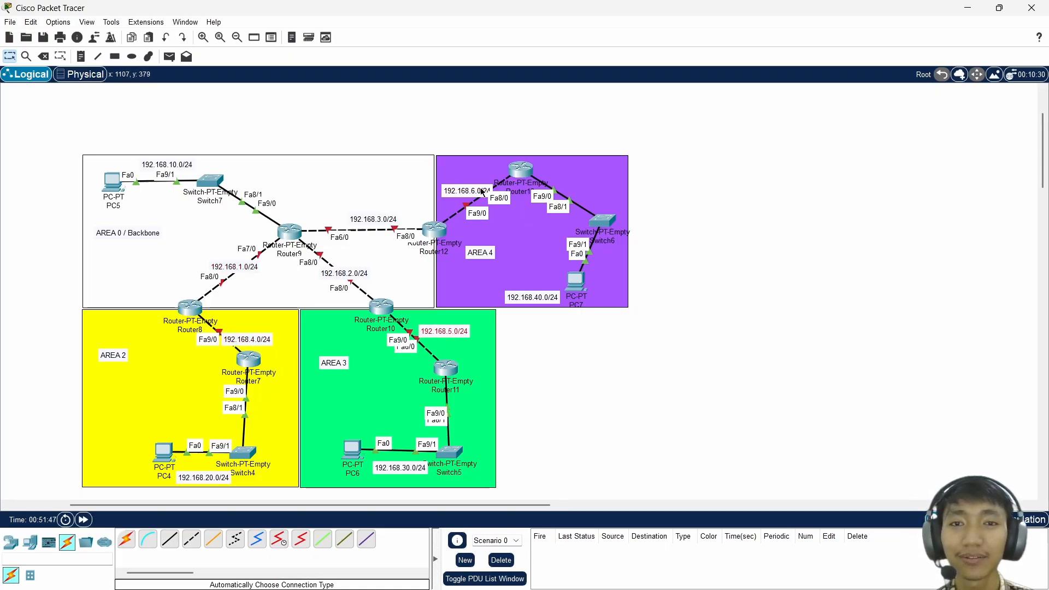
- Nudge the 192.168.6.0/24 label away from Area 4's Fa8/0 label and move Router7 slightly lower, uncovering its port labels on the way
left_click_drag(482, 190, 476, 190)
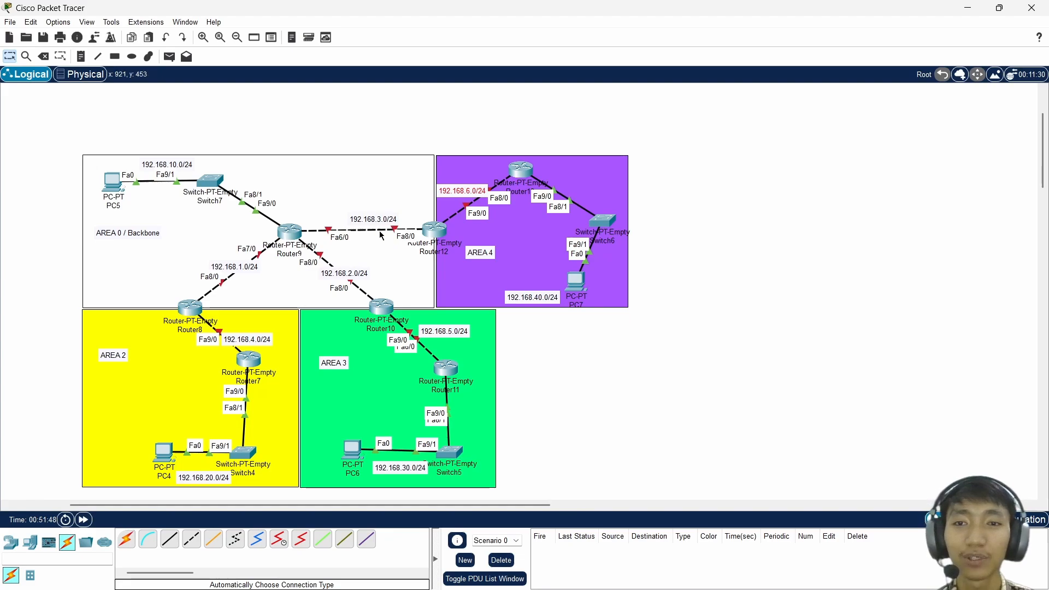
left_click(250, 360)
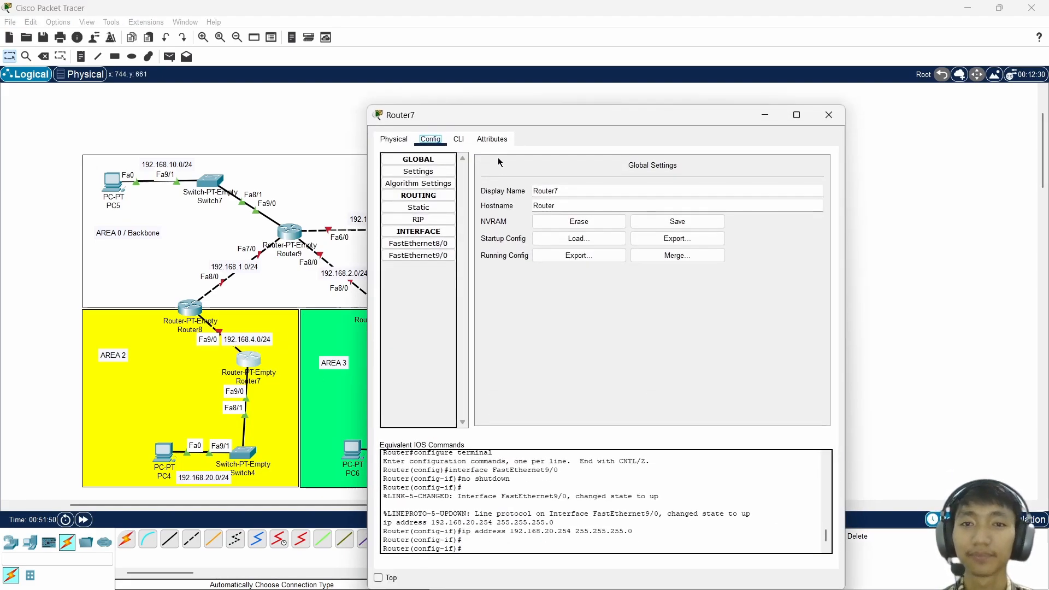
left_click_drag(509, 117, 594, 97)
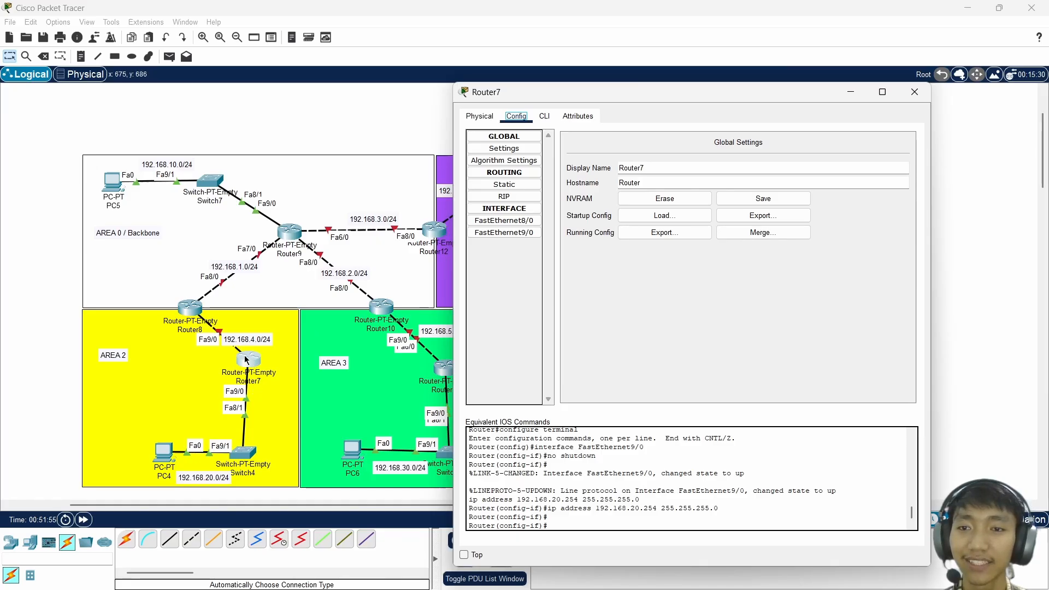
left_click_drag(252, 362, 271, 380)
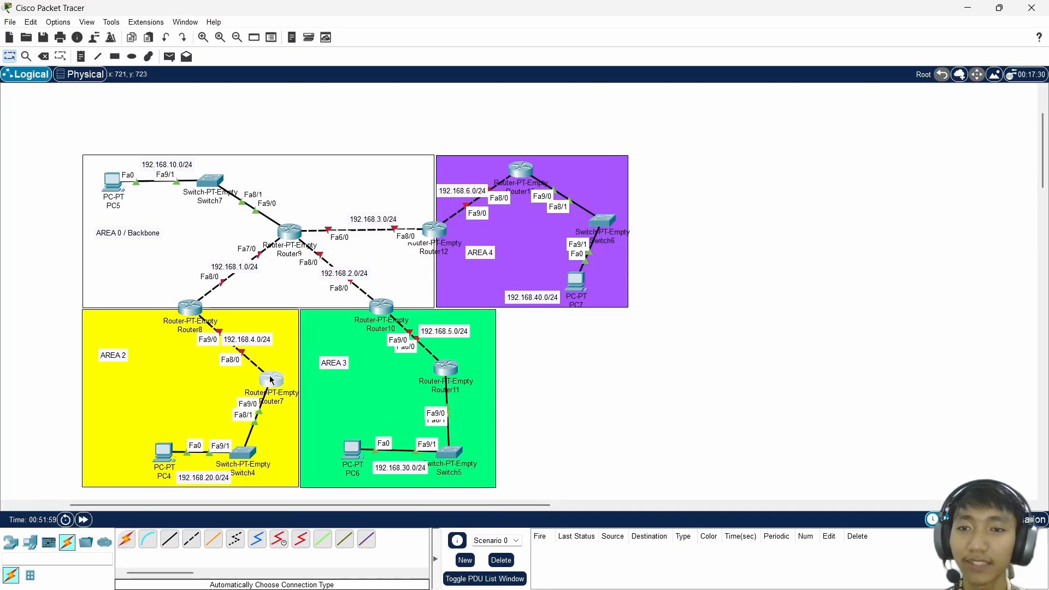
left_click_drag(272, 378, 250, 367)
- Open Router7's FastEthernet8/0 settings and turn the port on
left_click(249, 367)
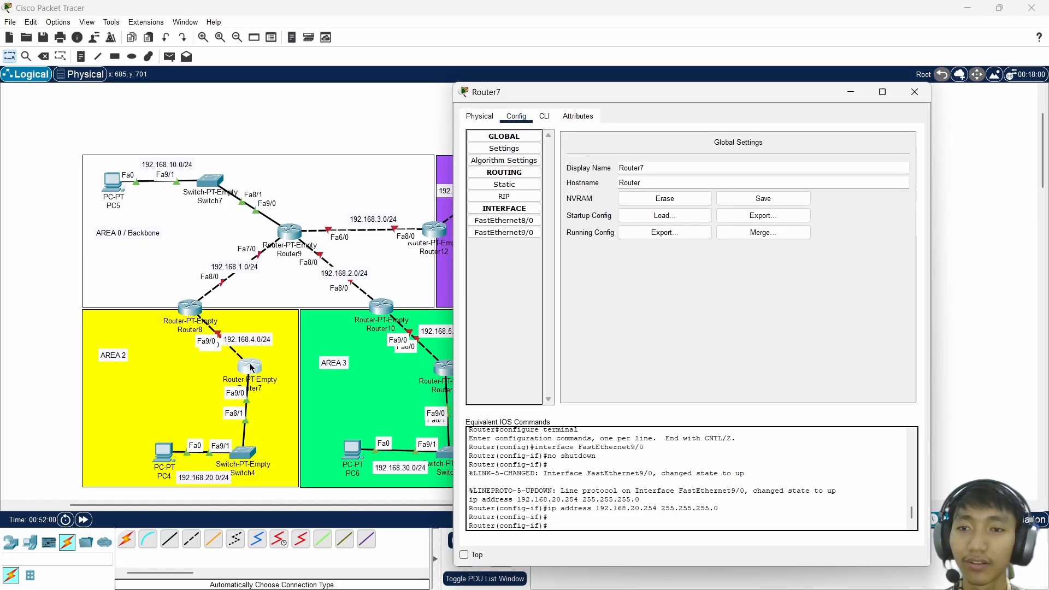
left_click(504, 221)
left_click(898, 154)
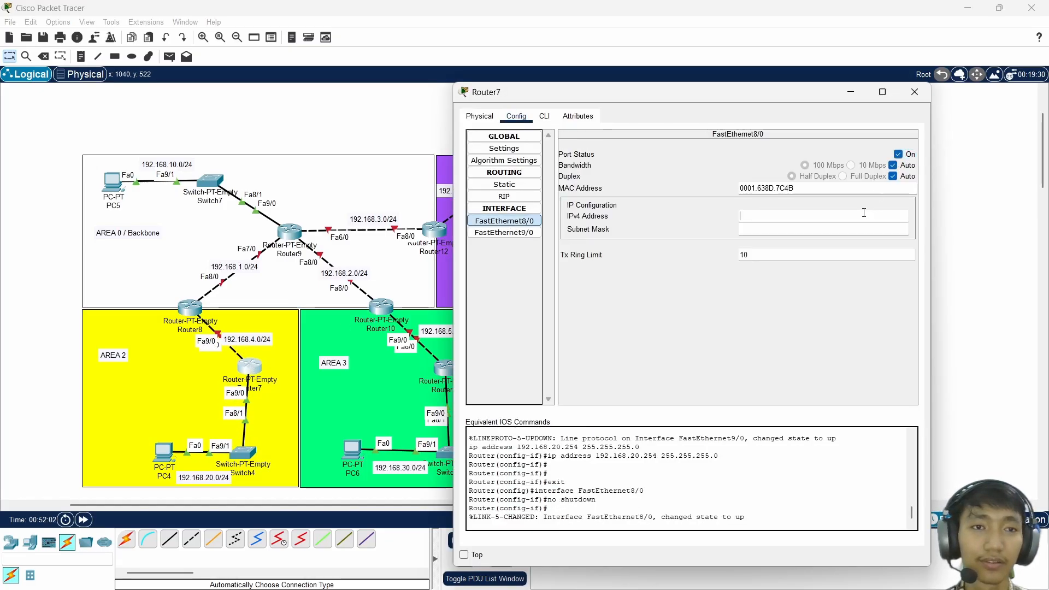
- Try to assign IPv4 address 192.168.20.254 to Router7's FastEthernet8/0
type("192.168.20.254")
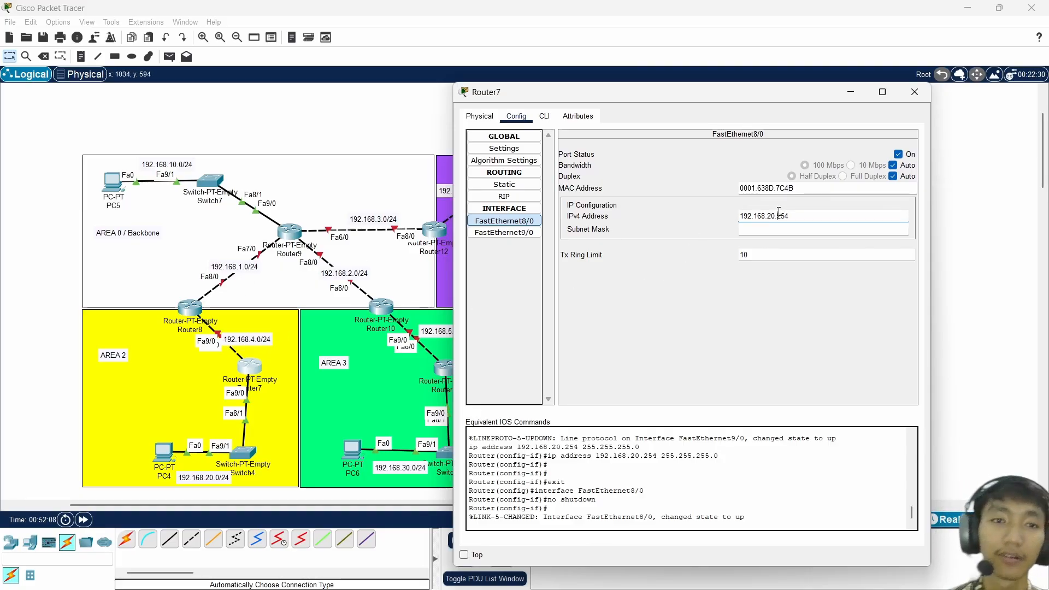
left_click_drag(790, 216, 737, 215)
key("ctrl+c")
key("Return")
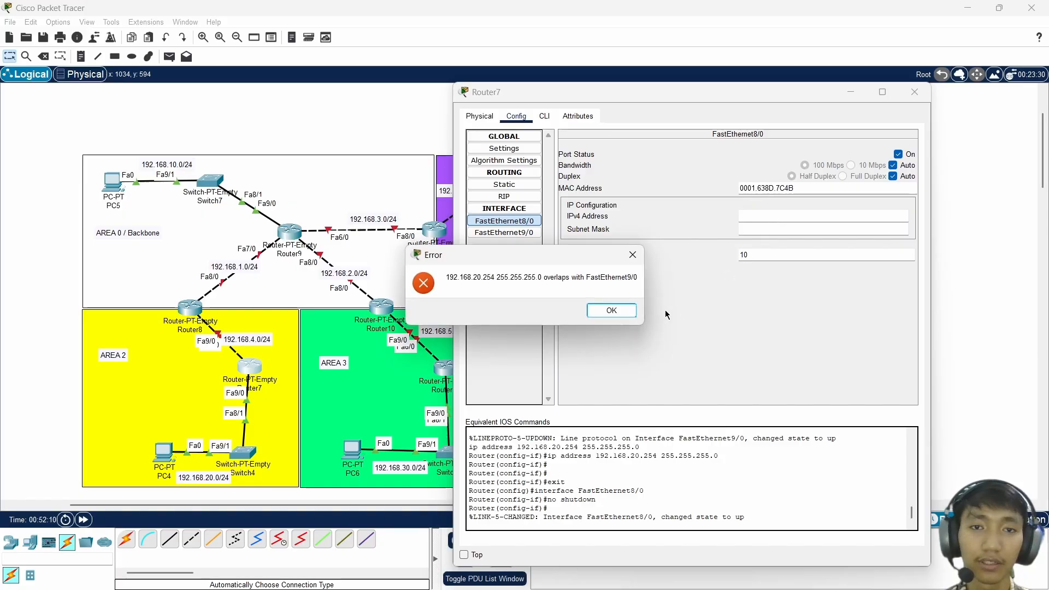
left_click(611, 310)
- Set the IPv4 address of Router7's FastEthernet8/0 to 192.168.4.1 and close its configuration
key("ctrl+v")
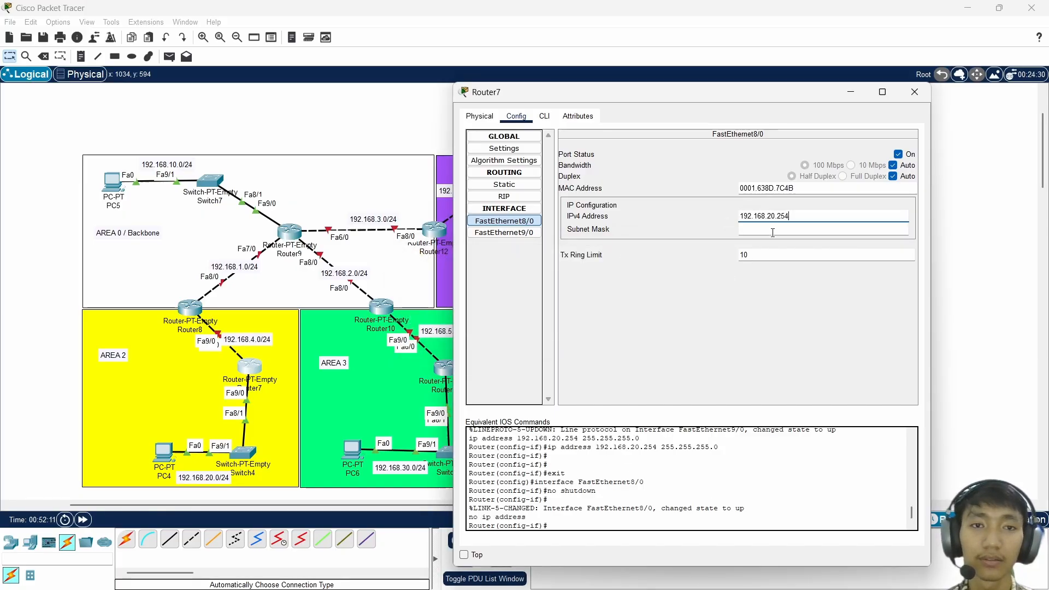
key("Left")
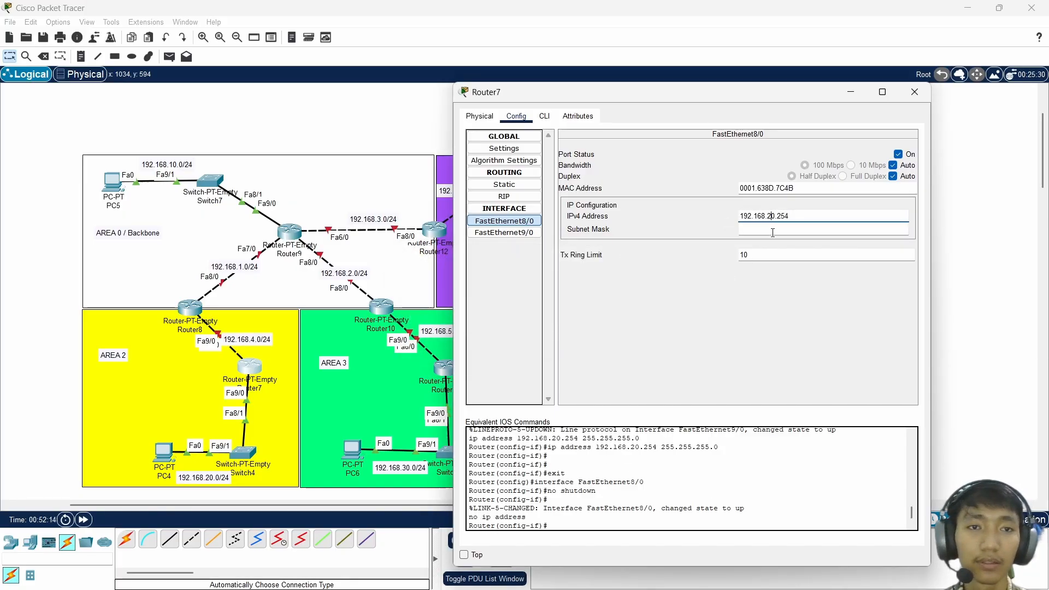
type("4")
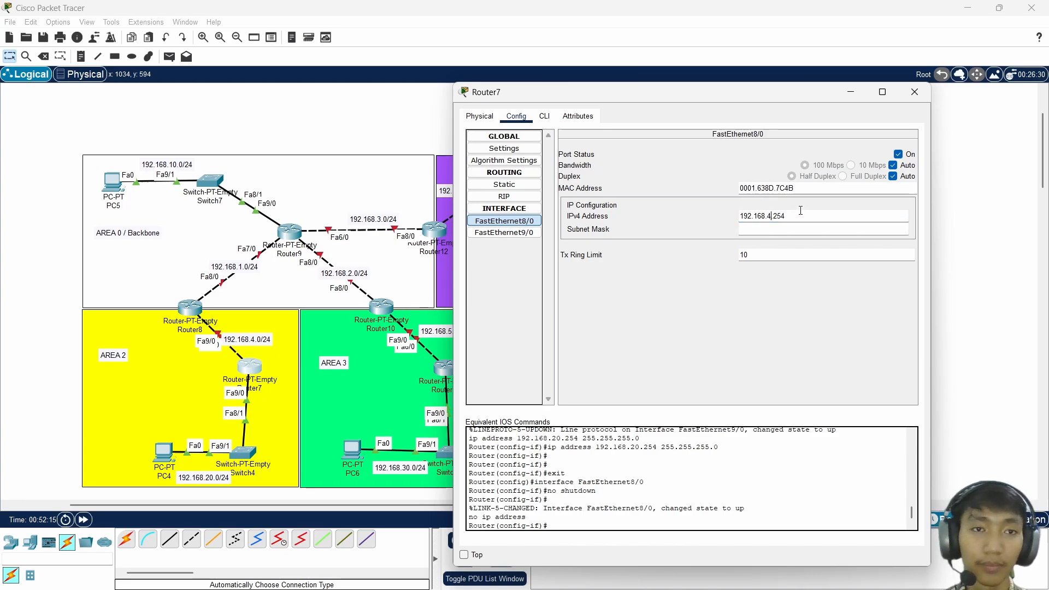
key("BackSpace")
key("BackSpace")
key("BackSpace")
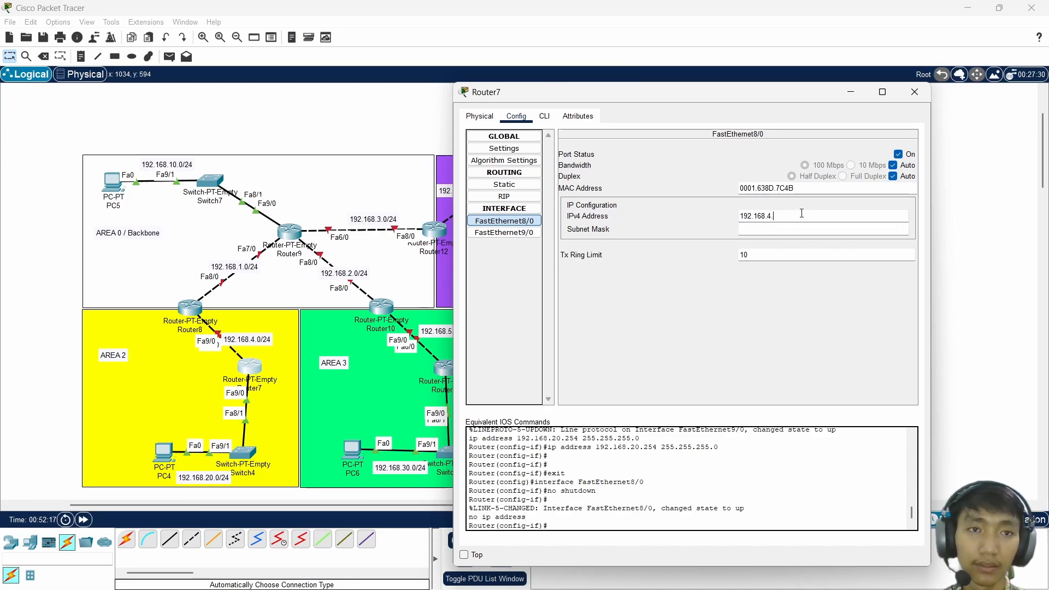
type("1")
key("Tab")
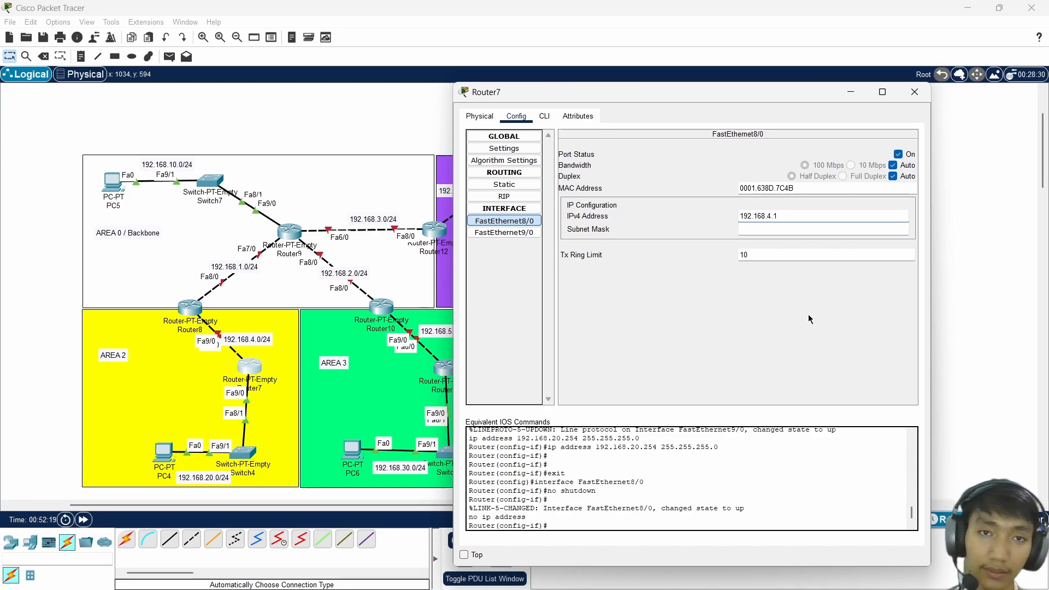
left_click(915, 92)
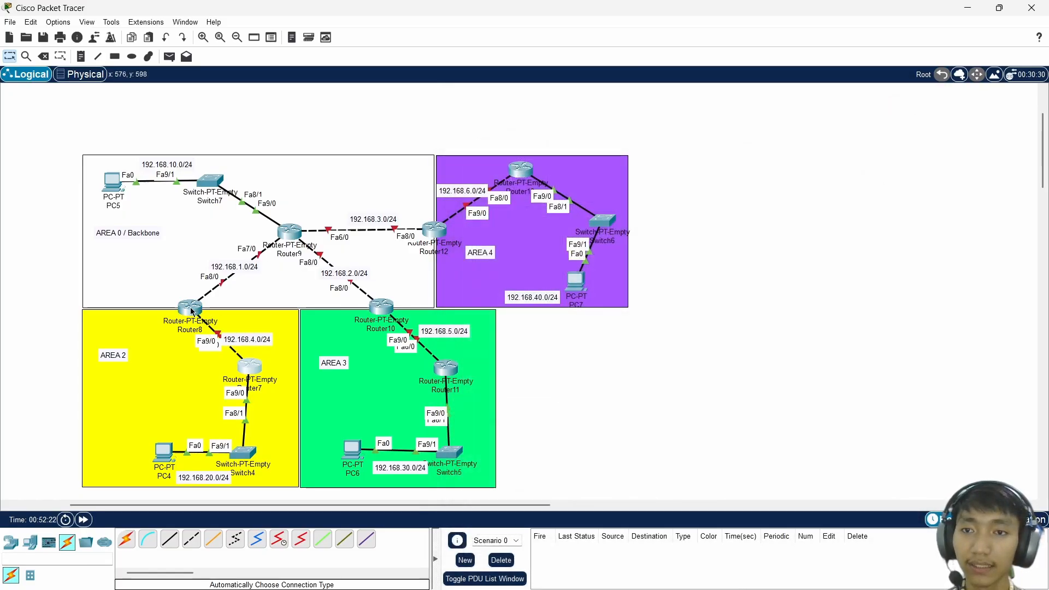
- Shift Router8 slightly along the border of Area 0 and Area 2 to uncover its port labels
left_click(191, 307)
left_click(432, 140)
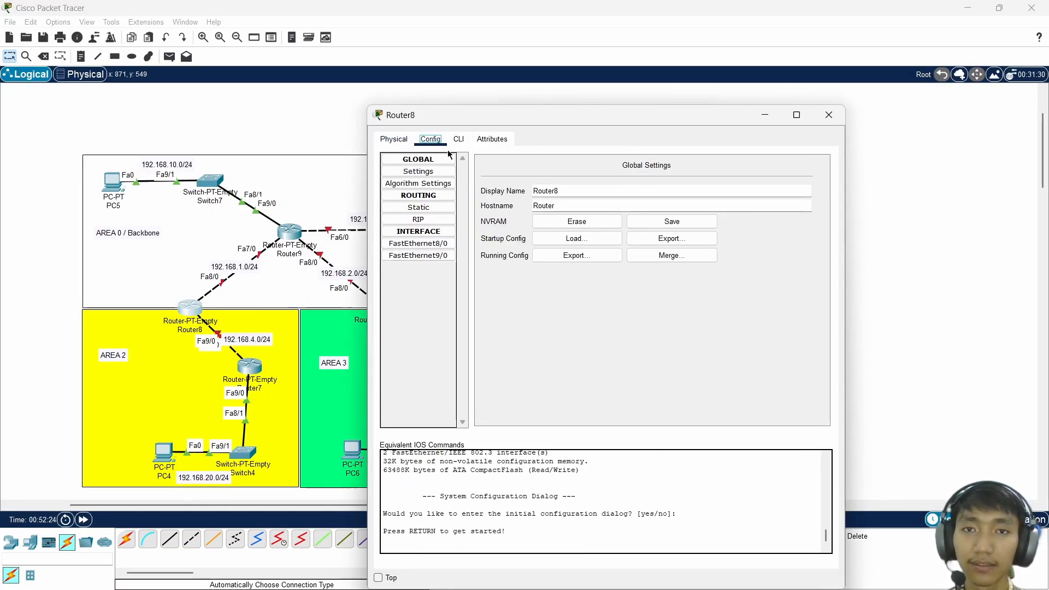
left_click_drag(555, 116, 646, 67)
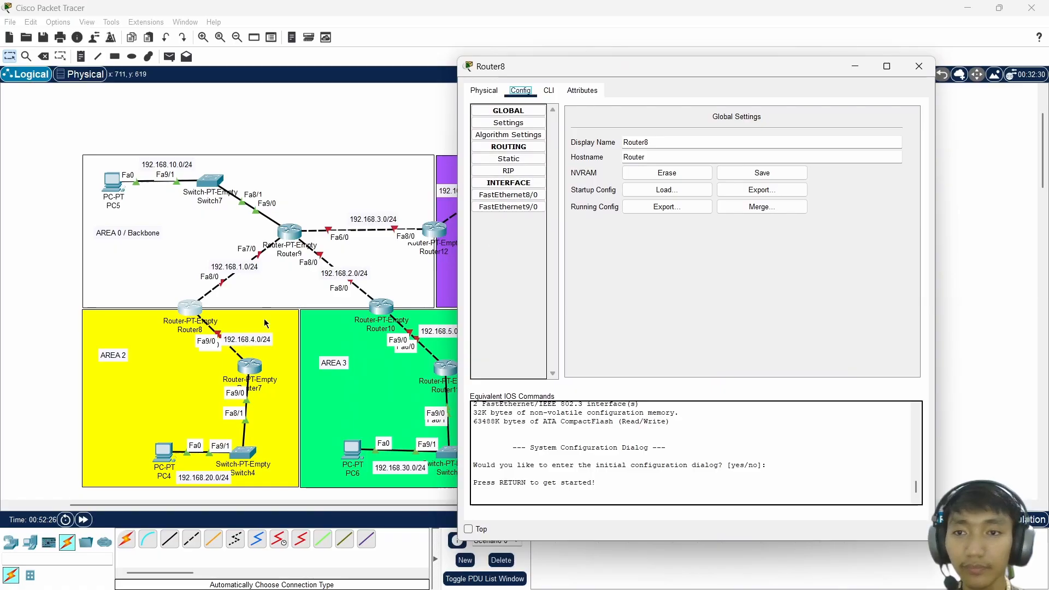
left_click_drag(200, 311, 182, 298)
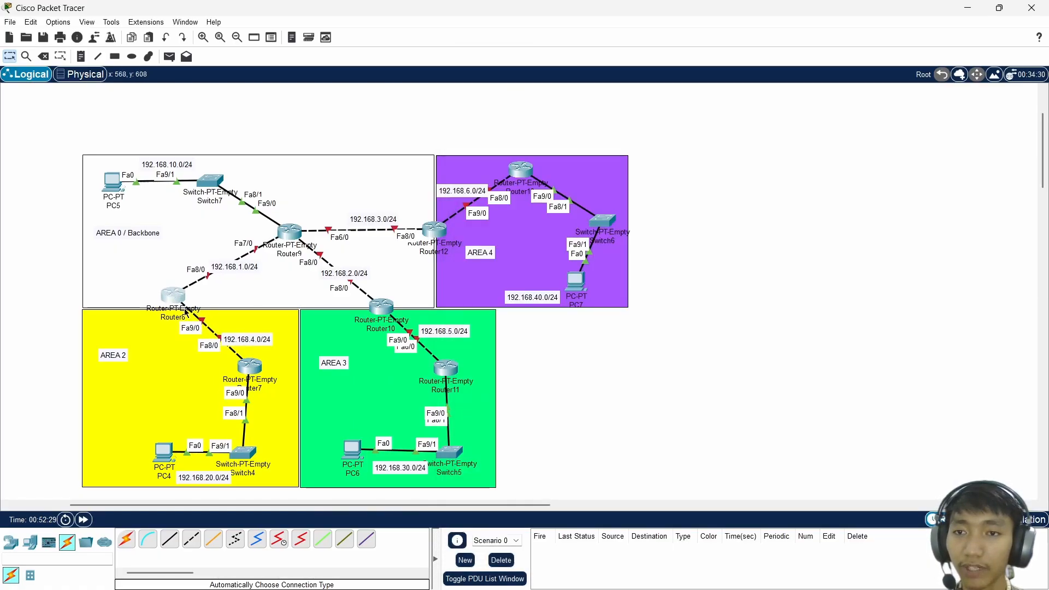
left_click_drag(179, 296, 201, 307)
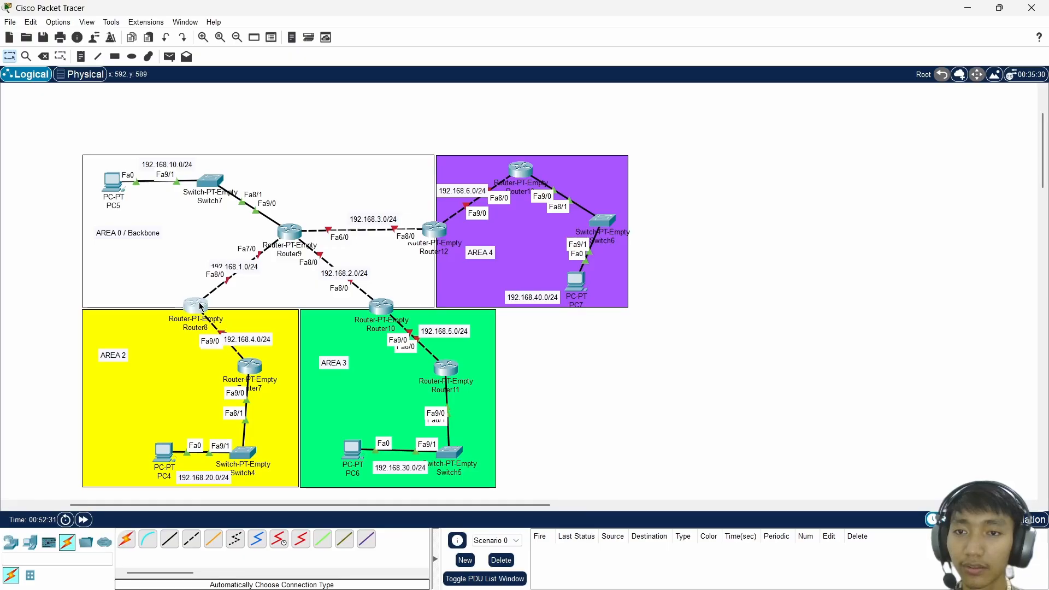
- Turn on Router8's FastEthernet9/0, assign it IPv4 address 192.168.4.2 with subnet mask 255.255.255.0, and close its configuration
left_click(201, 307)
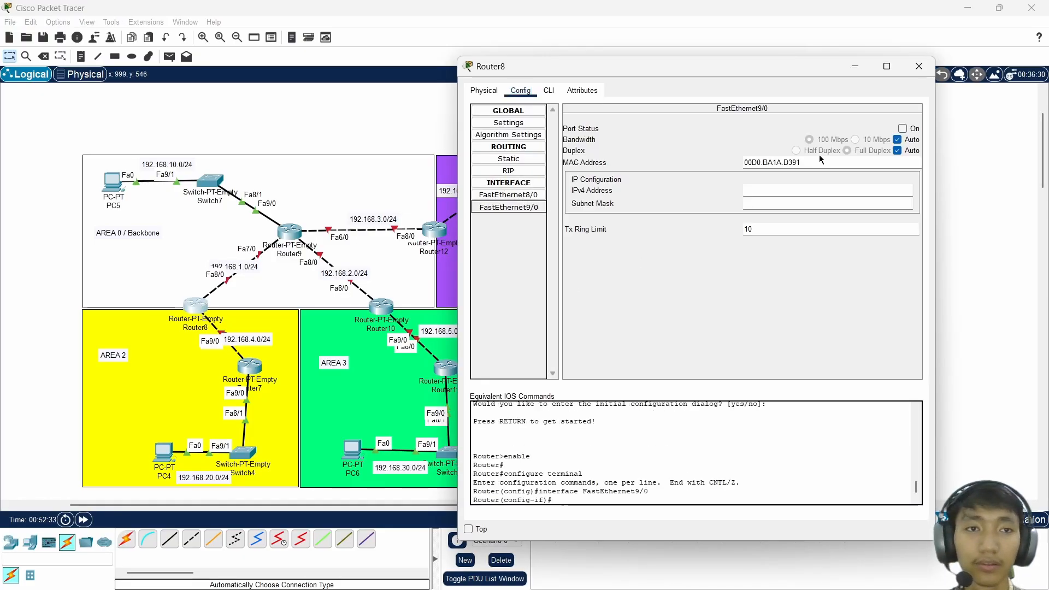
left_click(903, 129)
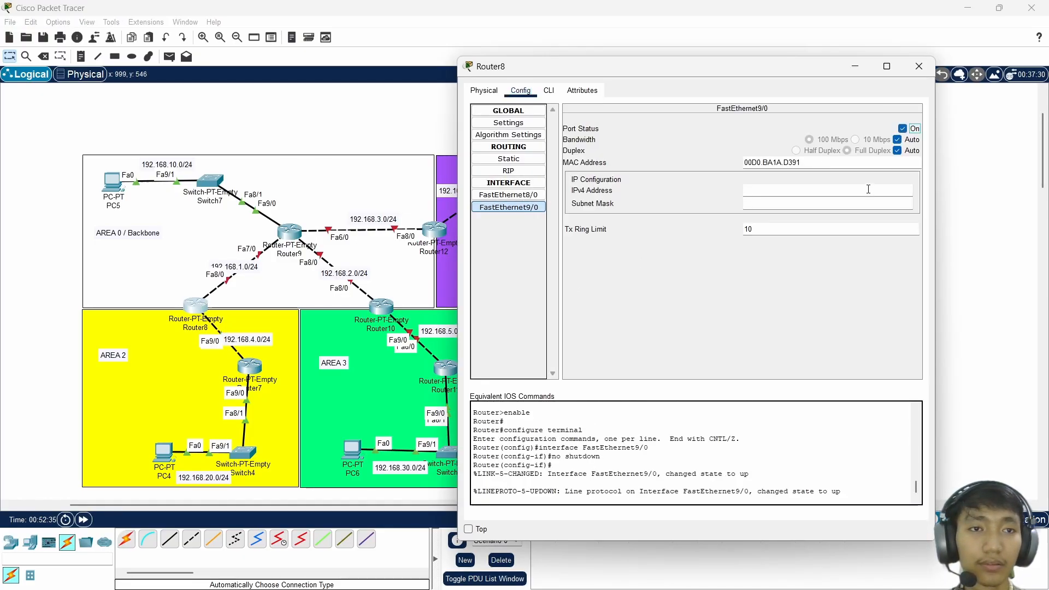
left_click(867, 190)
type("192.168.20.254")
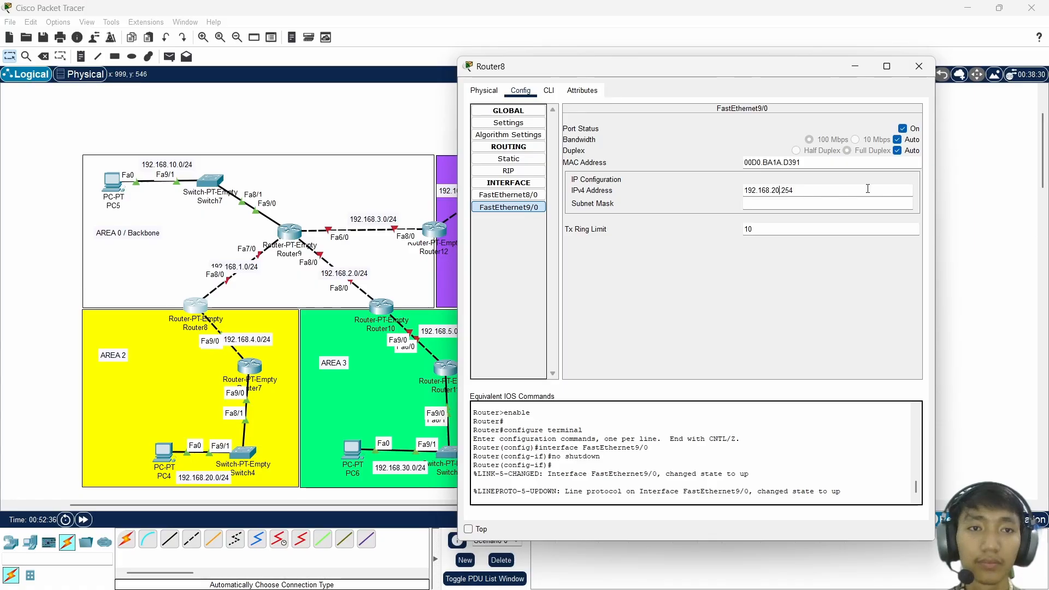
key("Left")
key("Left")
key("Left")
key("Left")
key("BackSpace")
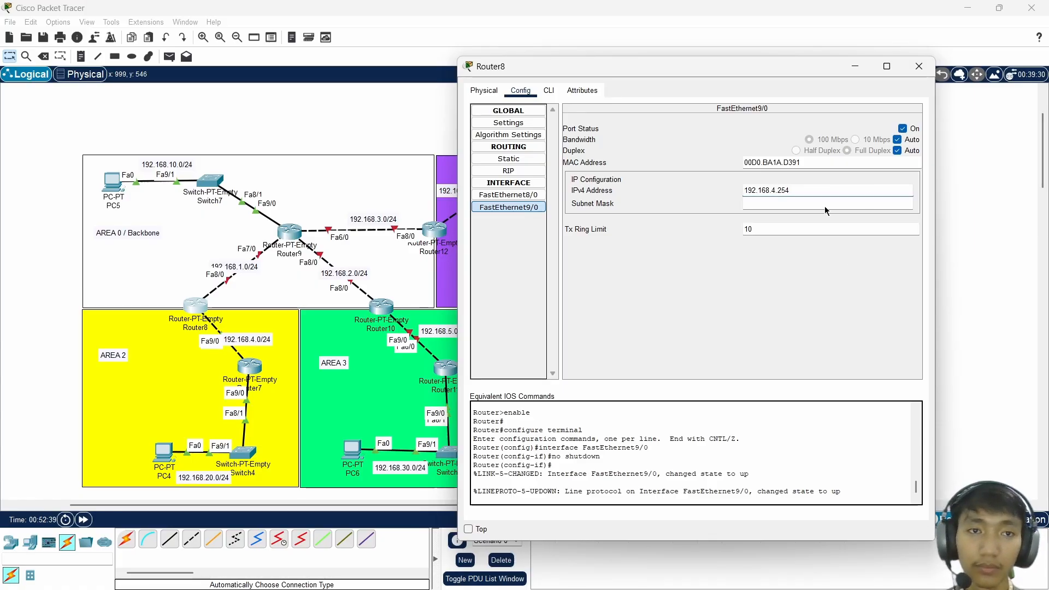
left_click(816, 190)
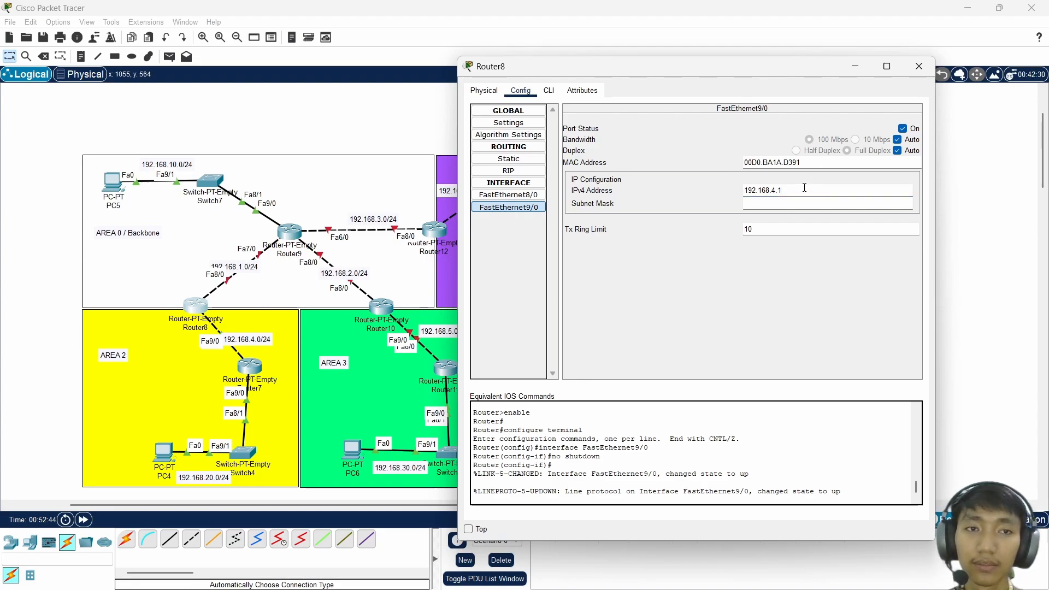
key("BackSpace")
type("2")
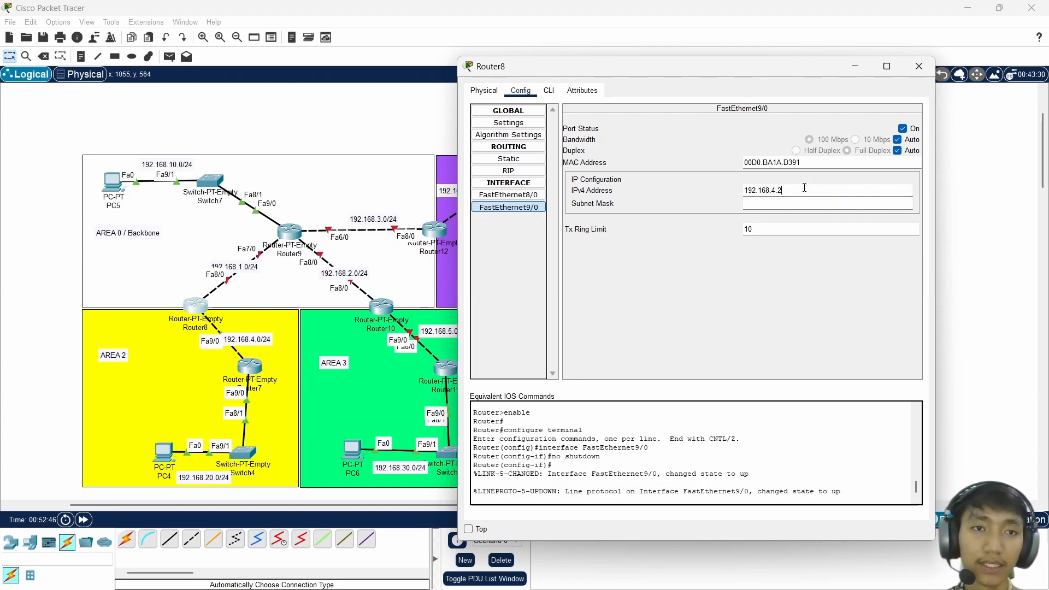
key("Return")
left_click(919, 66)
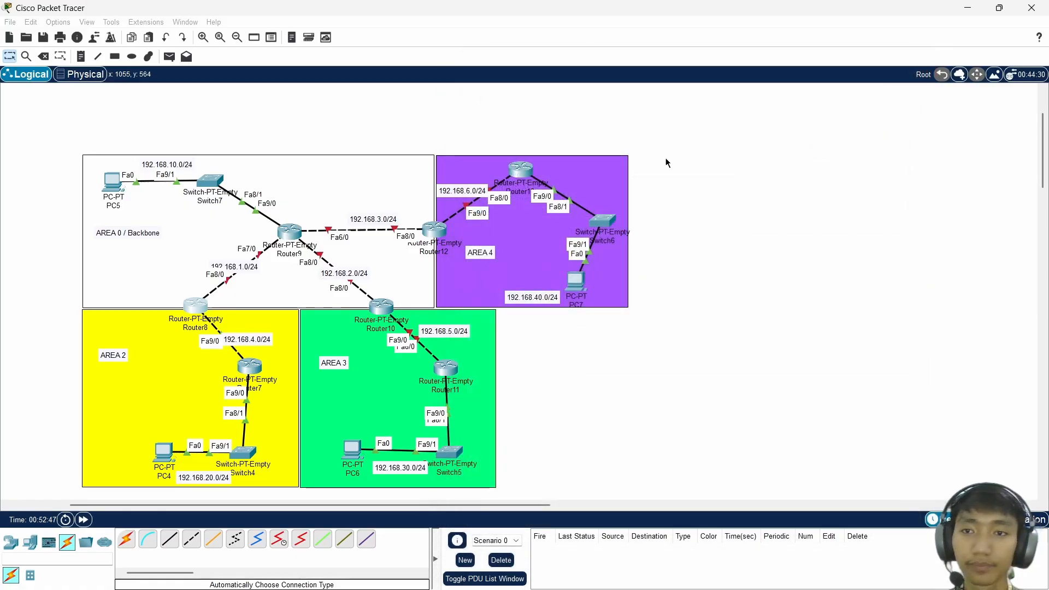
- Reopen Router8's configuration and turn on its FastEthernet8/0 port
left_click(198, 305)
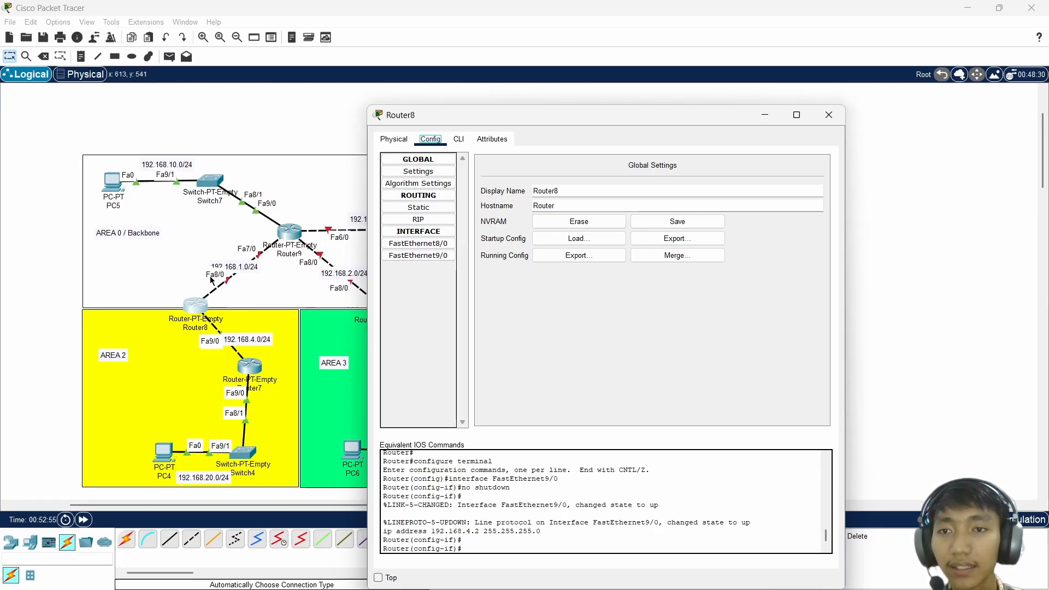
left_click(410, 249)
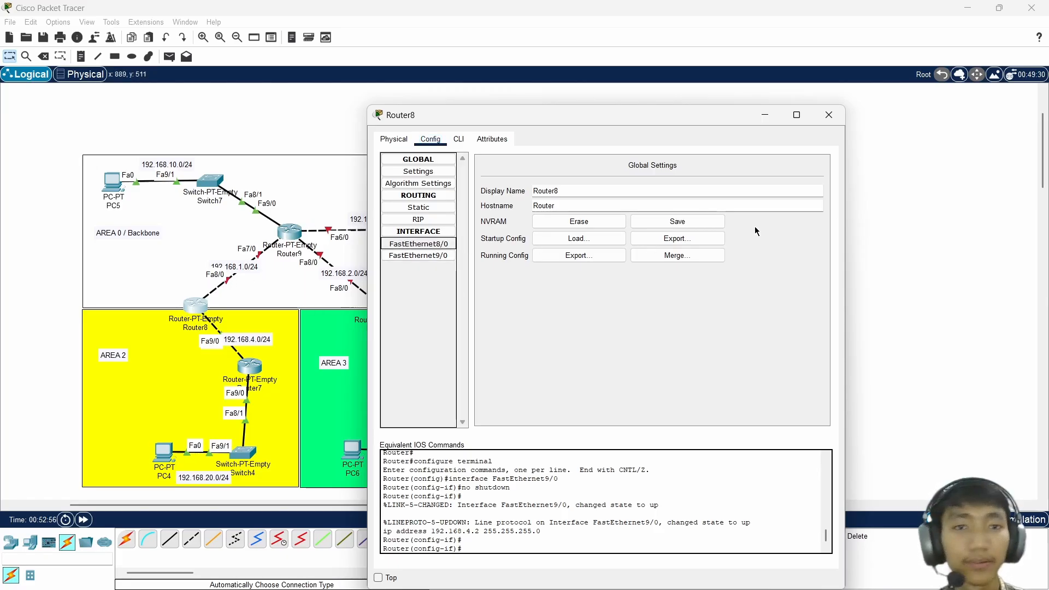
left_click(812, 177)
- Set the IPv4 address of Router8's FastEthernet8/0 to 192.168.1.1 and close its configuration
left_click(777, 239)
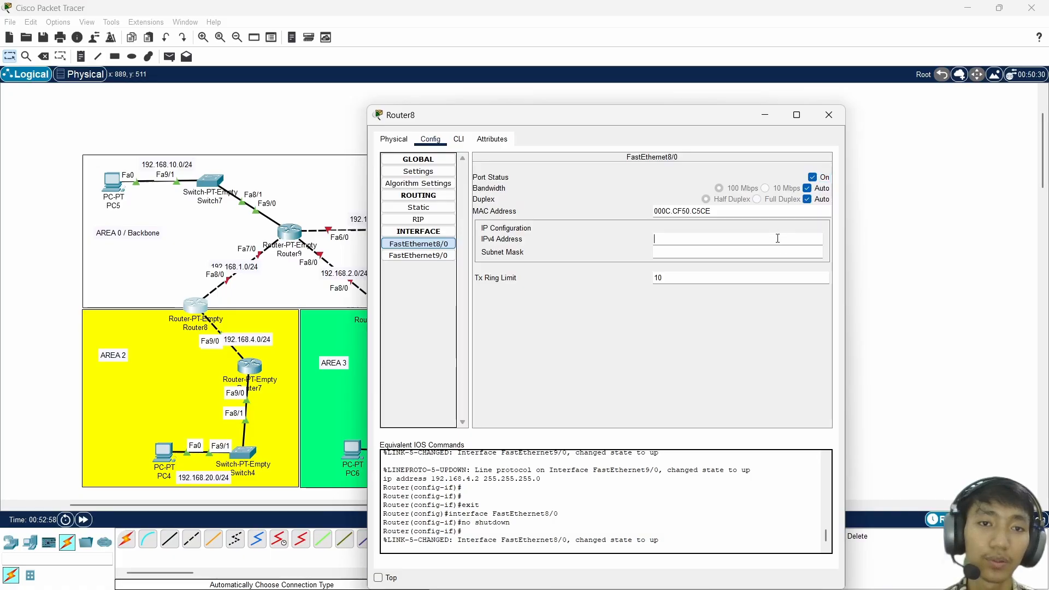
type("192.168.20.254")
key("BackSpace")
key("BackSpace")
key("BackSpace")
key("BackSpace")
key("BackSpace")
key("BackSpace")
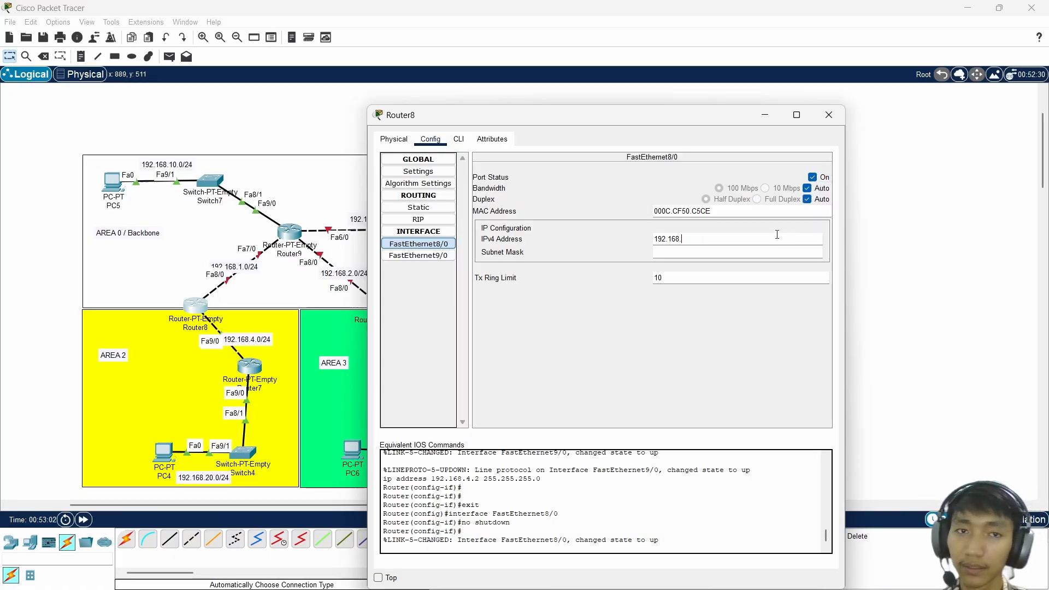
type("1.1")
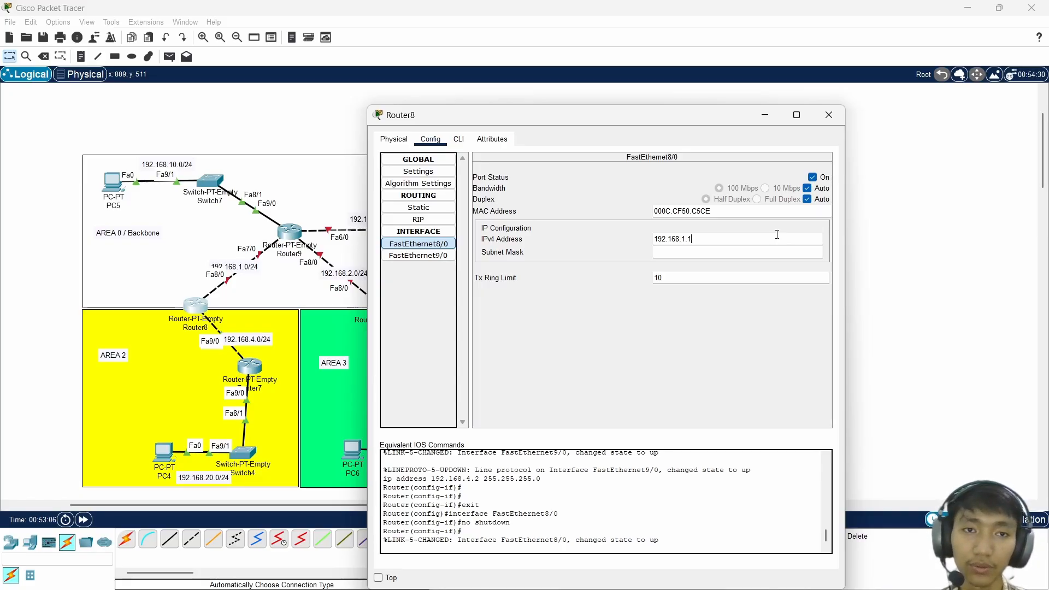
key("Tab")
left_click(829, 115)
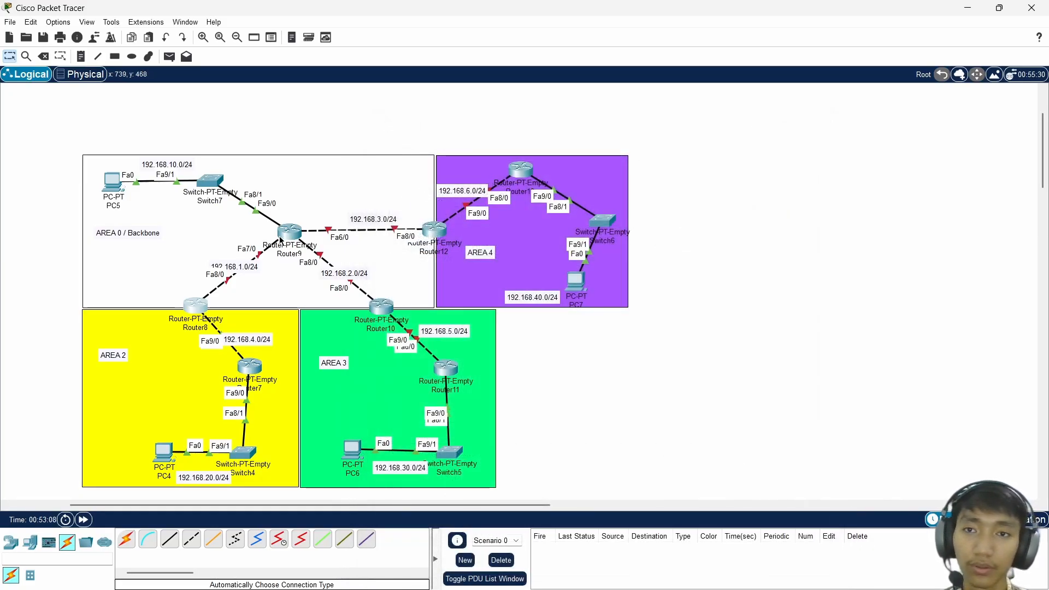
- Open Router9's configuration and turn on its FastEthernet7/0 port
left_click(290, 233)
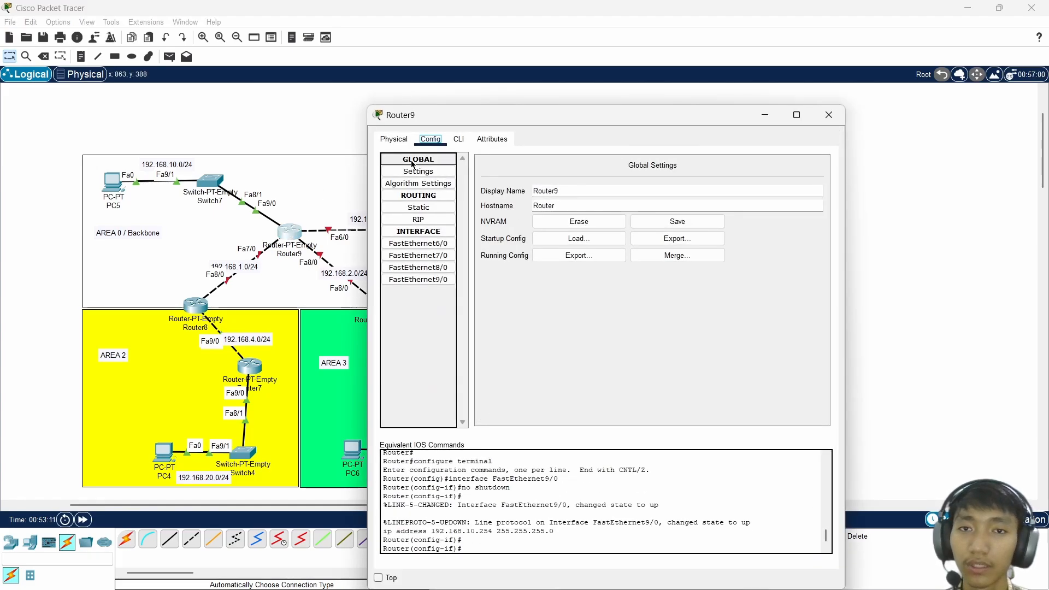
left_click_drag(461, 116, 503, 96)
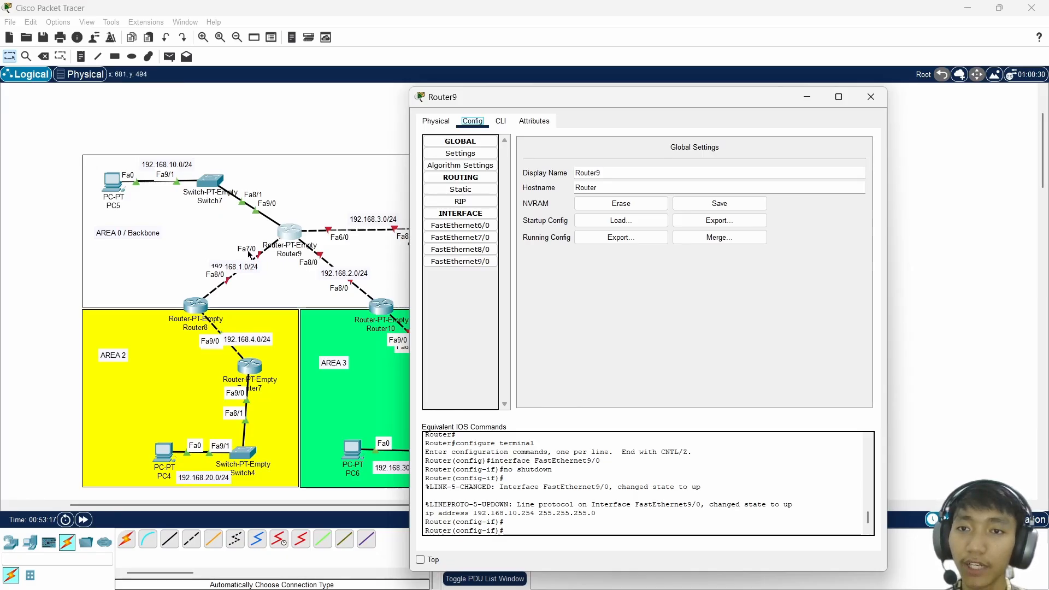
left_click(470, 237)
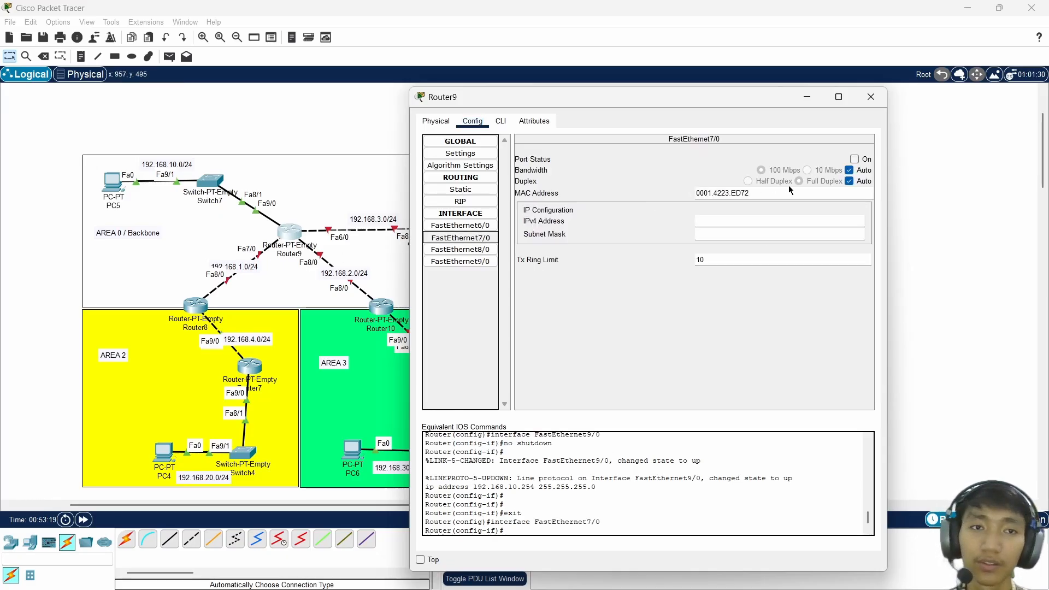
left_click(854, 160)
- Assign Router9's FastEthernet7/0 IPv4 address 192.168.1.2 with subnet mask 255.255.255.0 and close its configuration
left_click(802, 222)
type("192.168.20.254")
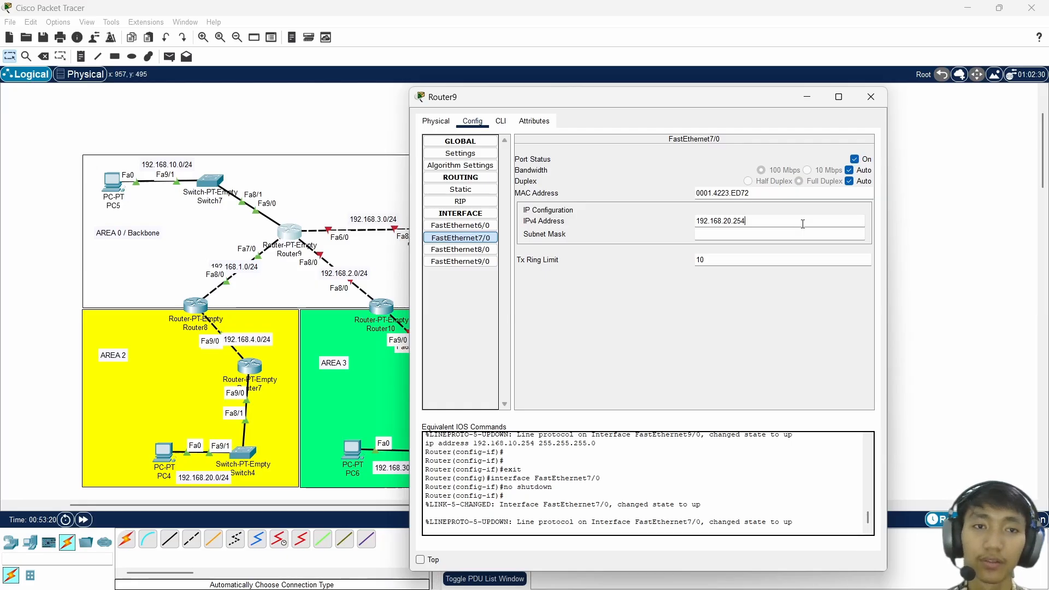
key("BackSpace")
key("BackSpace")
key("BackSpace")
key("BackSpace")
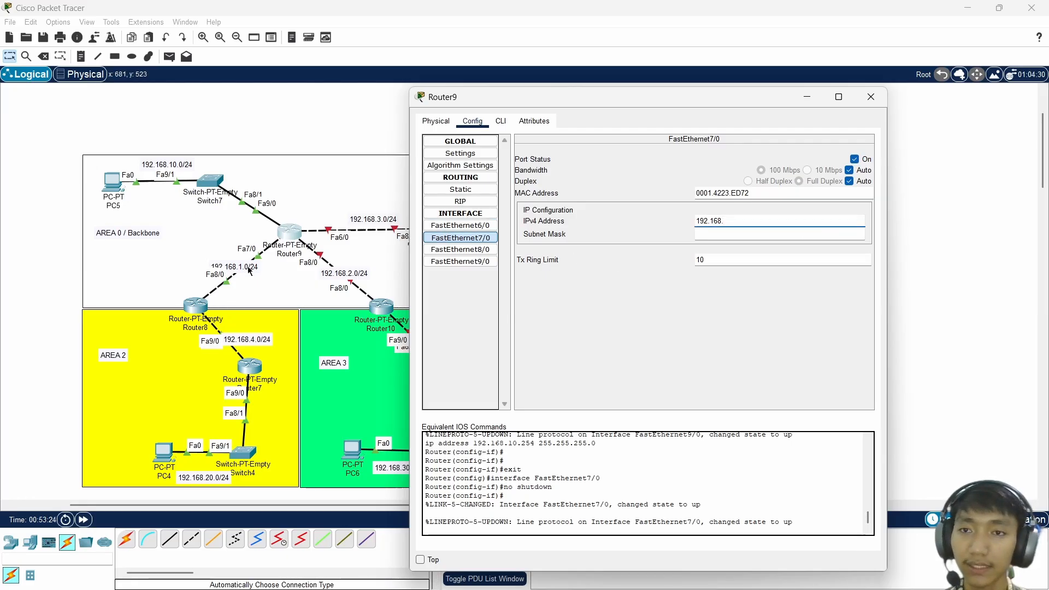
type("1.")
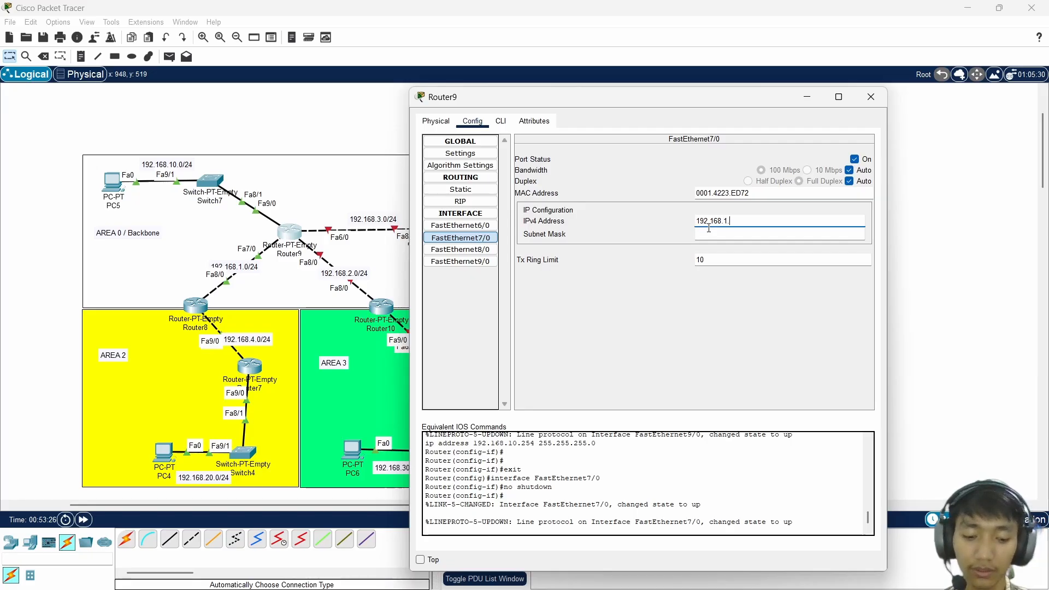
type("0")
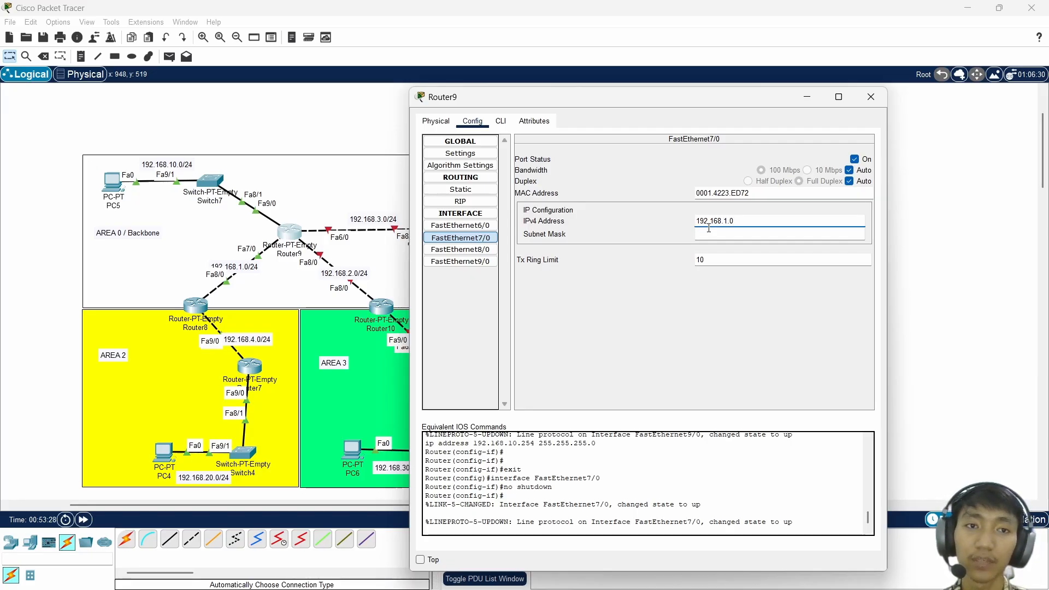
left_click(709, 232)
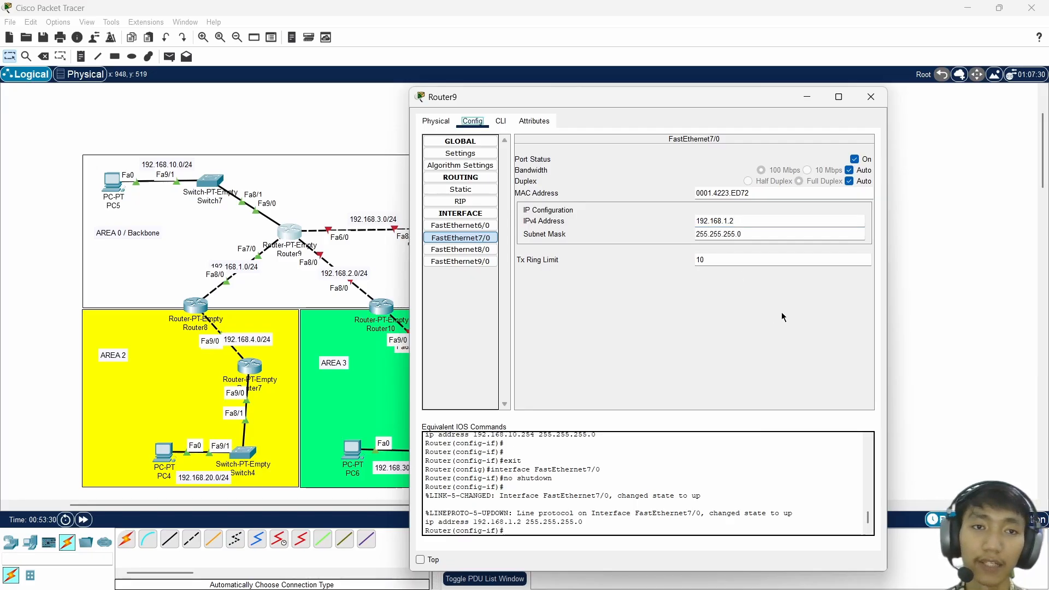
left_click(870, 99)
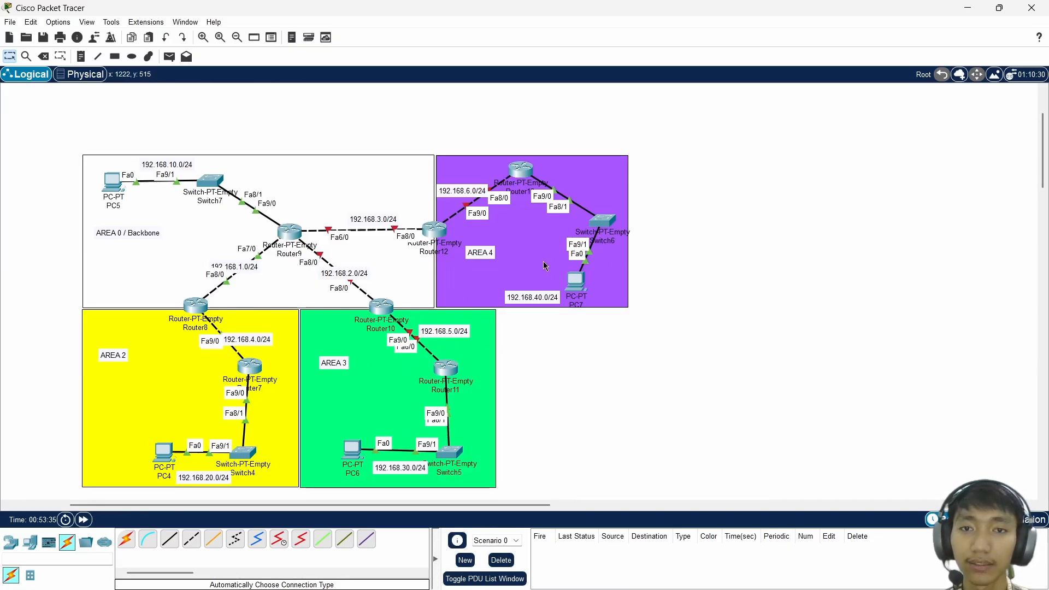
- Open Router11's configuration and turn on its FastEthernet8/0 port
left_click(437, 372)
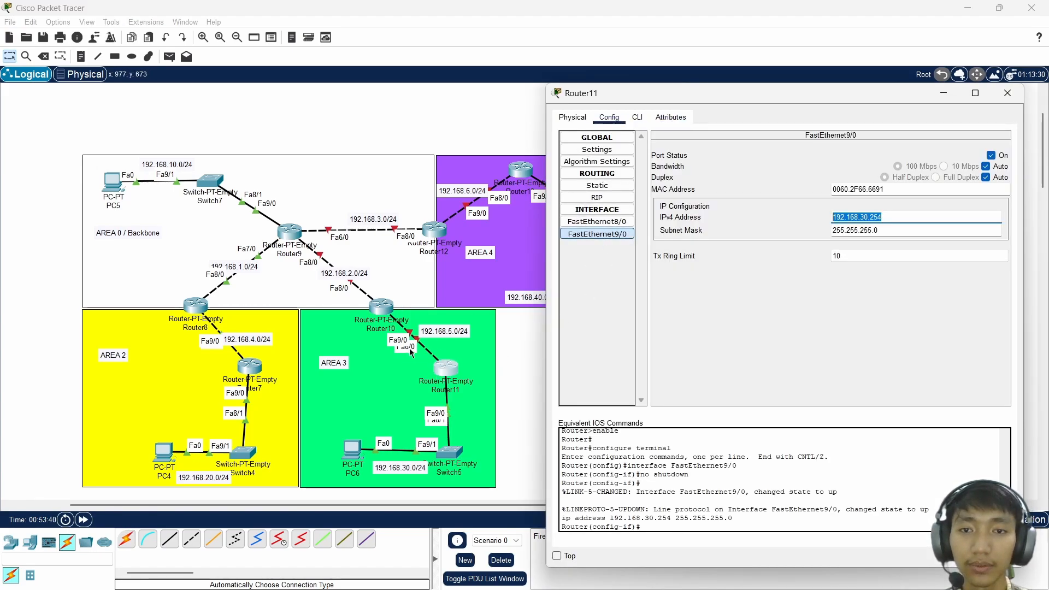
left_click(566, 221)
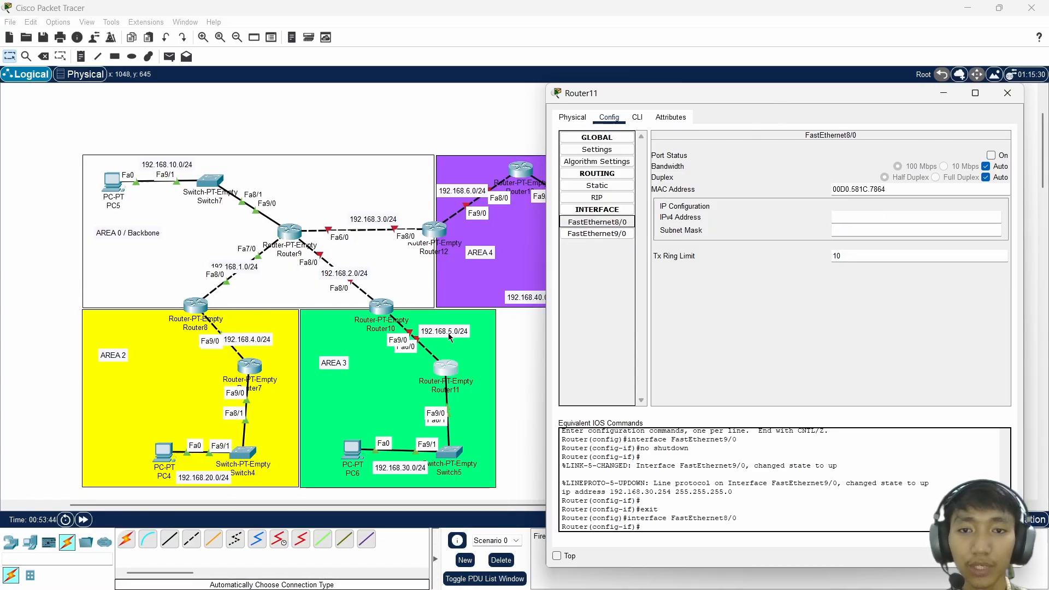
left_click(991, 156)
- Assign Router11's FastEthernet8/0 IPv4 address 192.168.5.1 with subnet mask 255.255.255.0 and close its configuration
left_click(951, 218)
type("192.168.20.254")
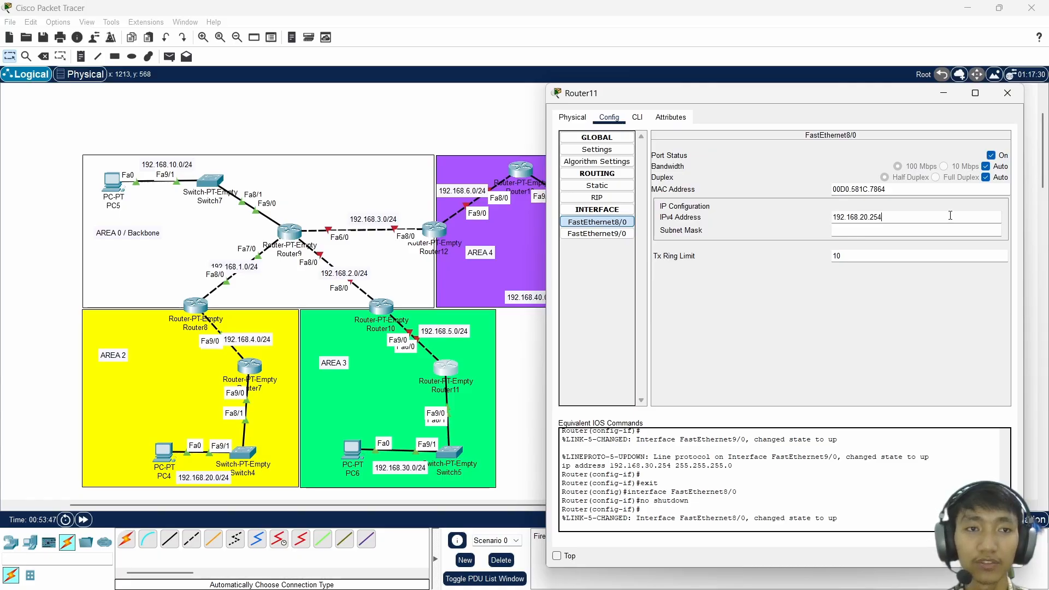
key("BackSpace")
key("BackSpace")
key("BackSpace")
key("BackSpace")
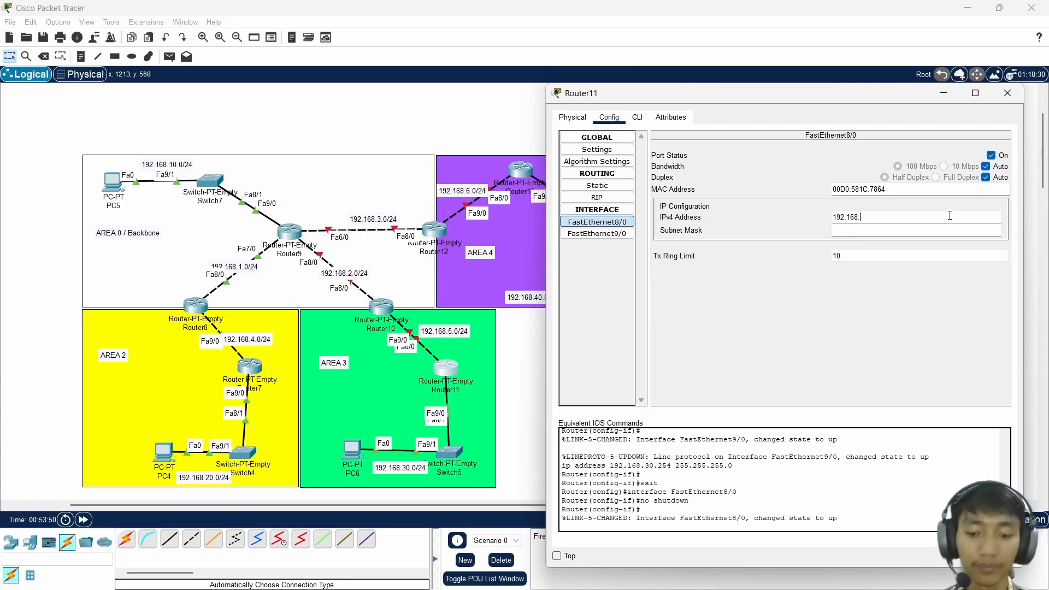
type("5.1")
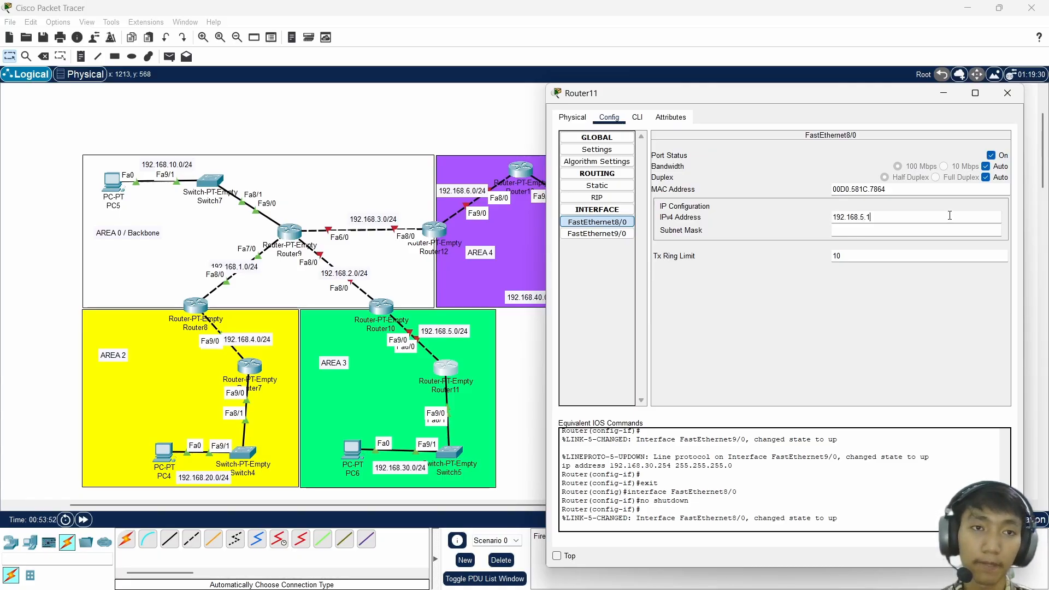
key("Tab")
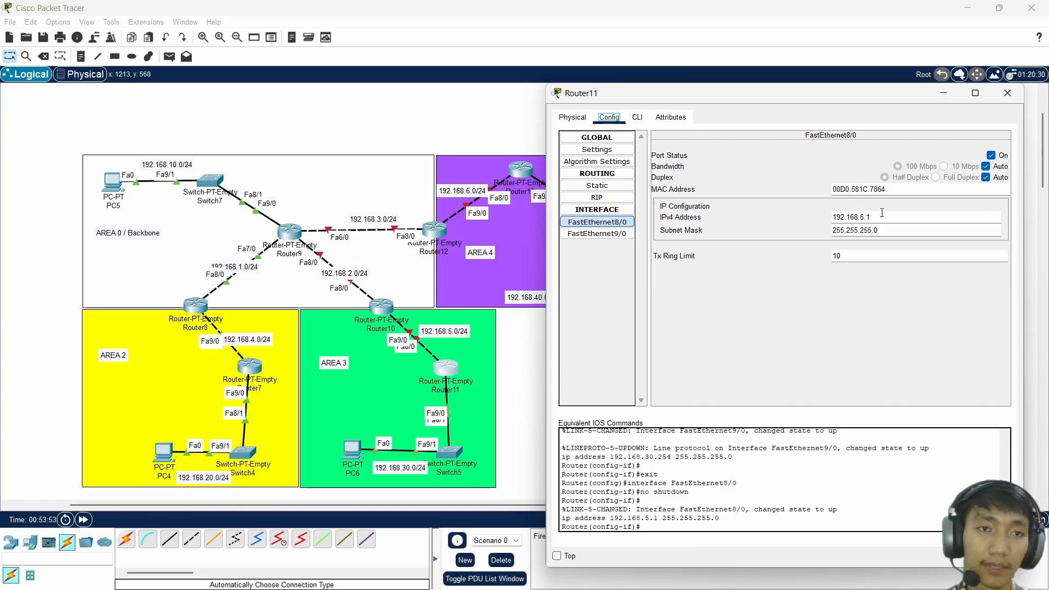
left_click(1008, 93)
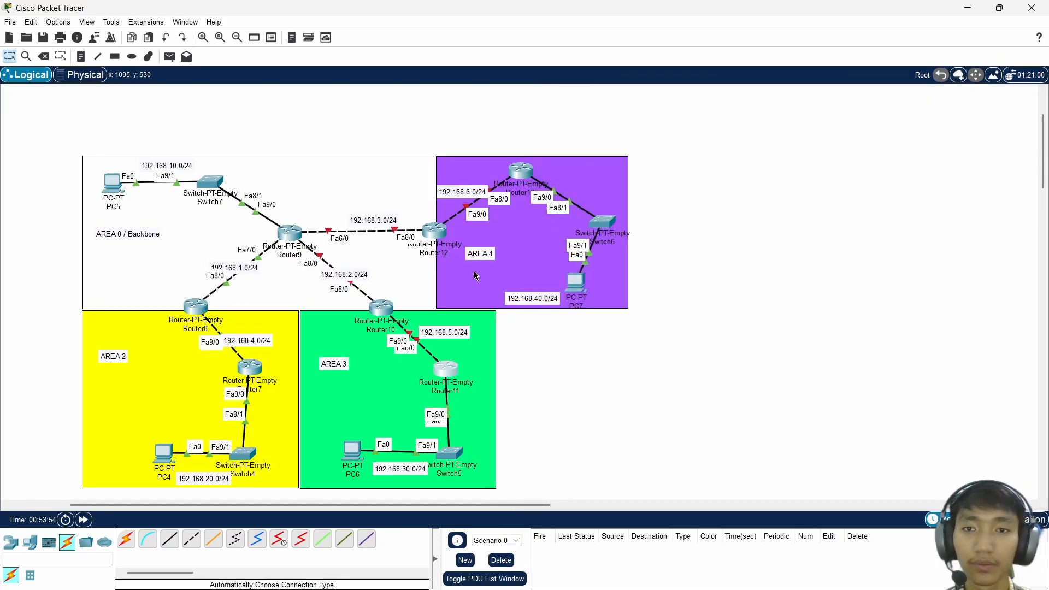
- Open the configuration settings of Router10 on the border of Area 0 and Area 3
left_click(390, 310)
left_click(430, 139)
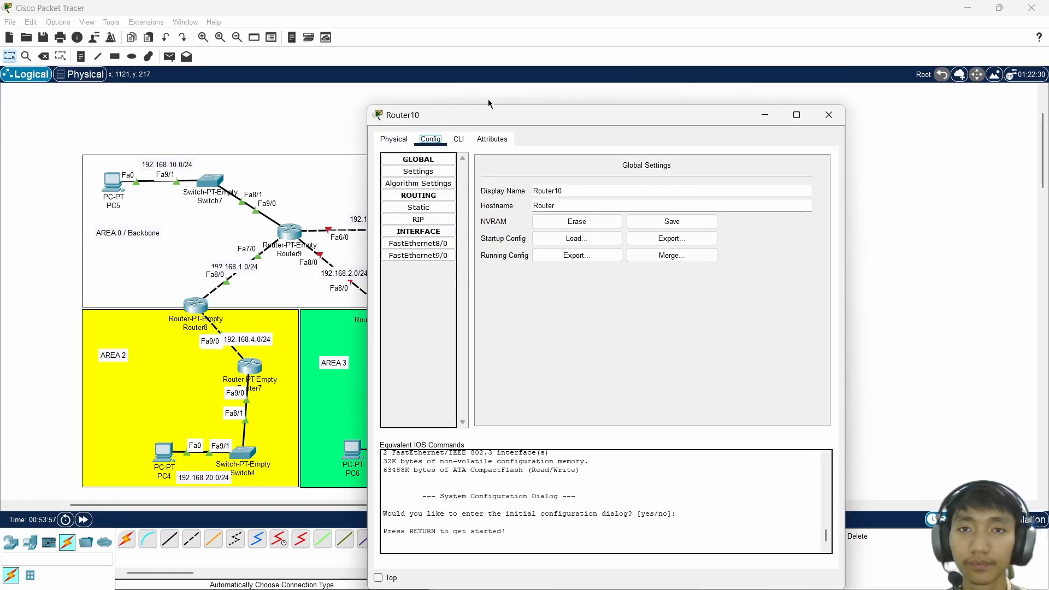
- Open Router10's configuration and turn on its FastEthernet9/0 port
left_click_drag(489, 117, 724, 98)
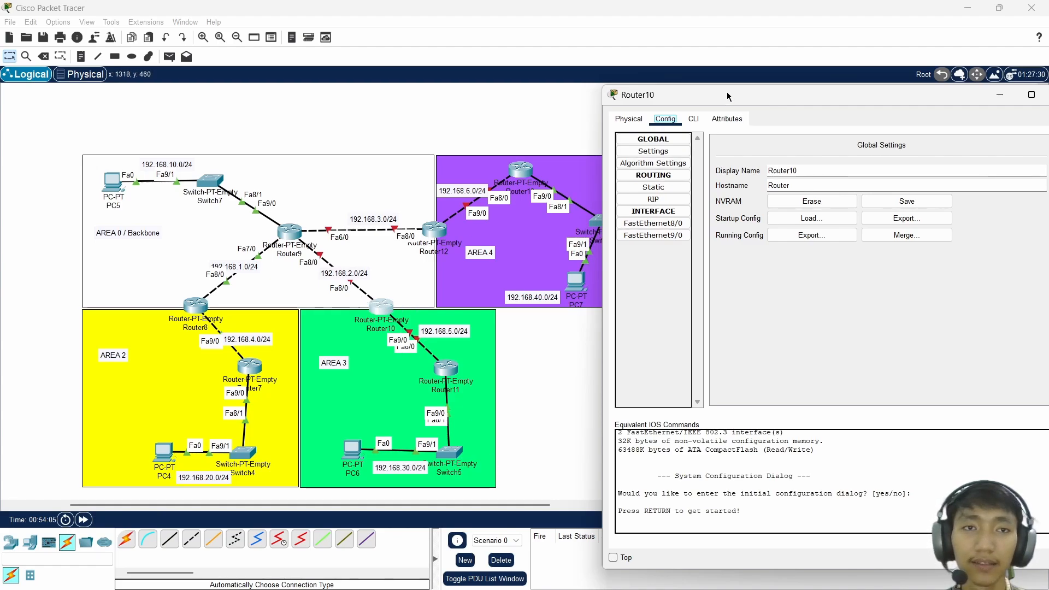
left_click_drag(727, 94, 696, 80)
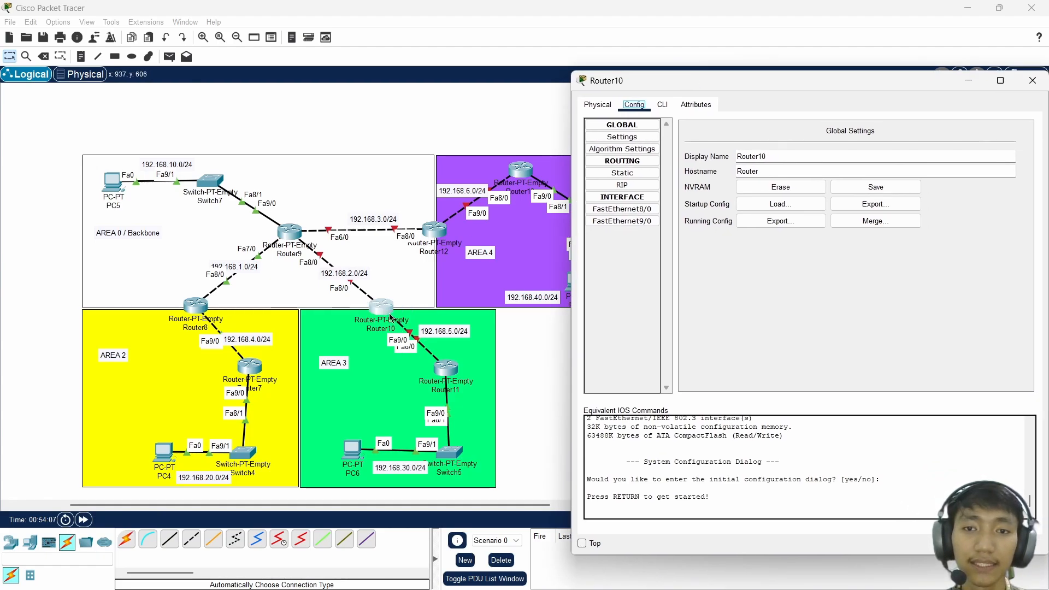
mouse_move(376, 311)
left_mouse_down()
mouse_move(371, 293)
mouse_move(376, 312)
left_mouse_up()
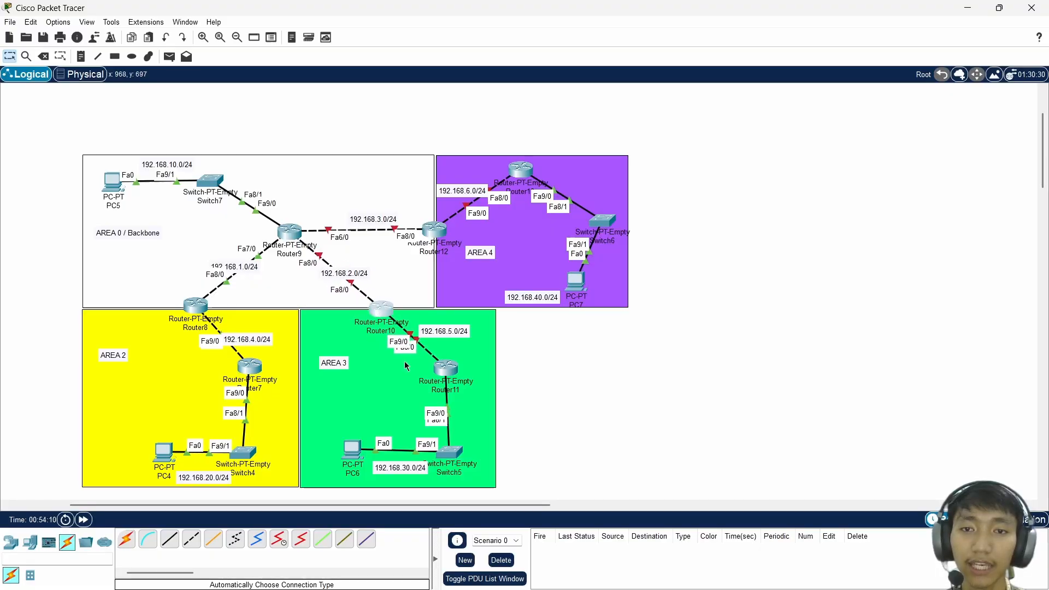
left_click(381, 309)
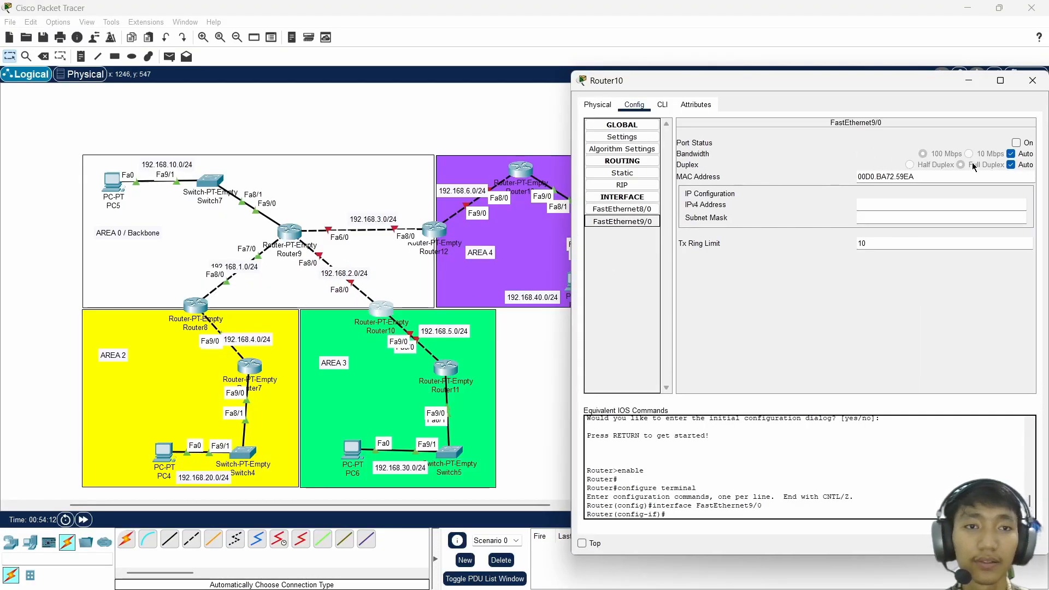
left_click(1017, 143)
- Set the IPv4 address of Router10's FastEthernet9/0 to 192.168.5.2 with subnet mask 255.255.255.0
left_click(1011, 204)
type("192.168.20.254")
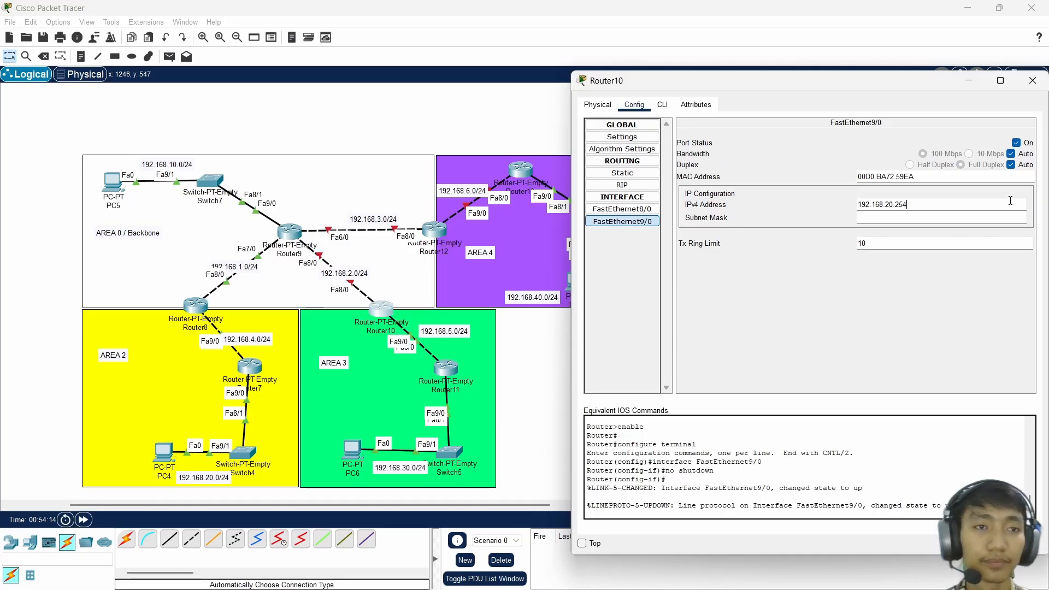
key("BackSpace")
key("BackSpace")
key("BackSpace")
key("BackSpace")
type("5")
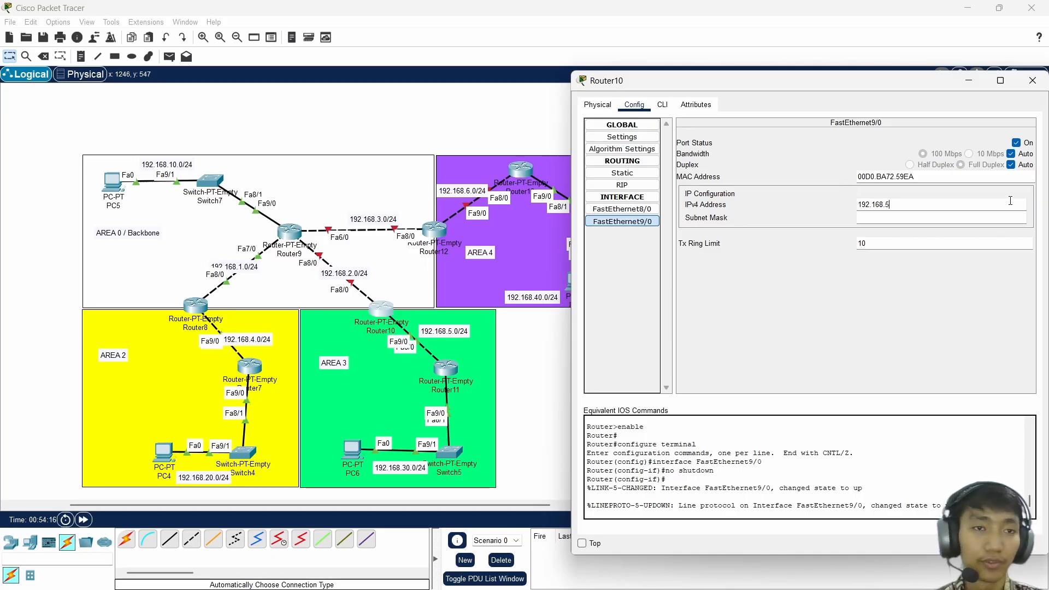
type(".1")
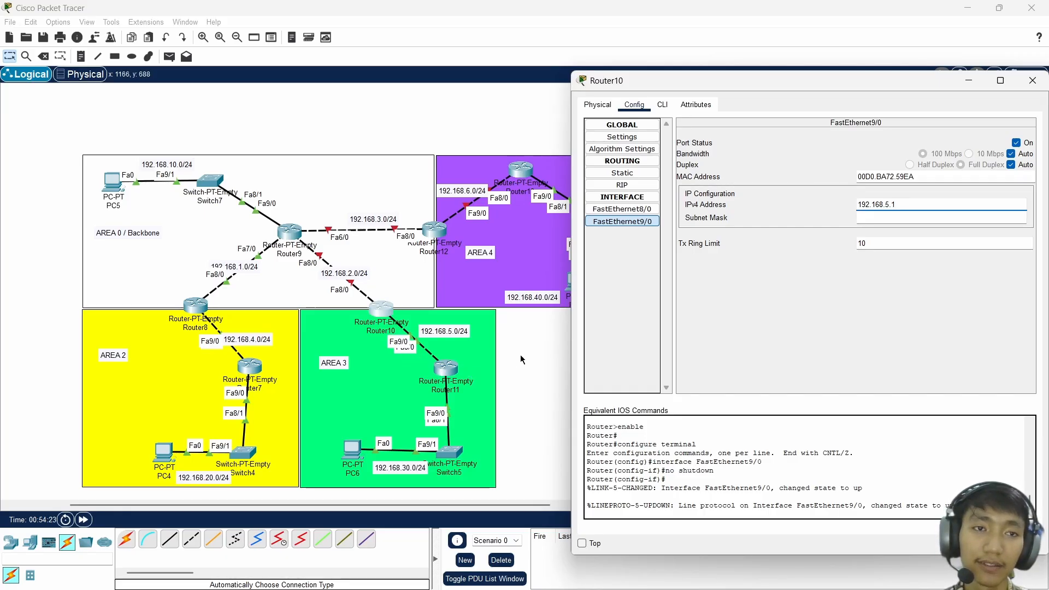
key("BackSpace")
type("2")
key("Tab")
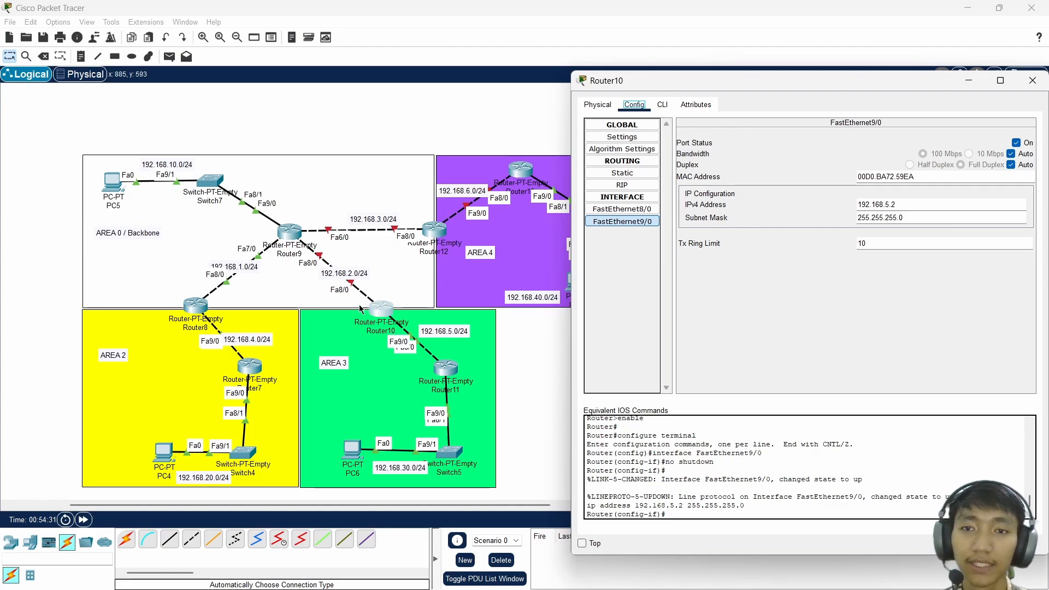
- Turn on Router10's FastEthernet8/0 port and give it IPv4 address 192.168.2.1 with subnet mask 255.255.255.0
left_click(622, 209)
left_click(1016, 143)
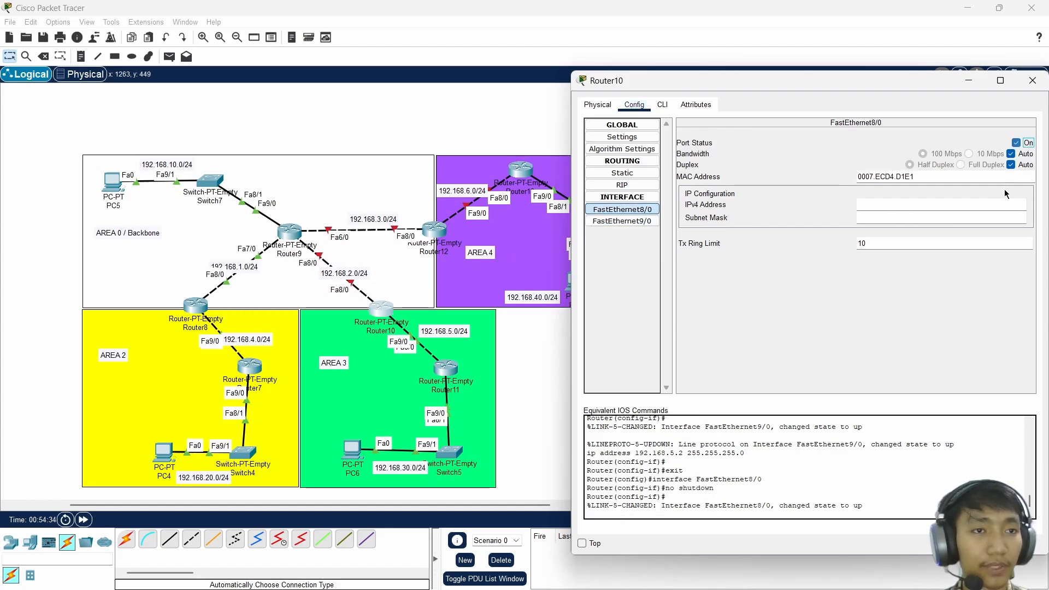
left_click(970, 204)
type("192.168.20.254")
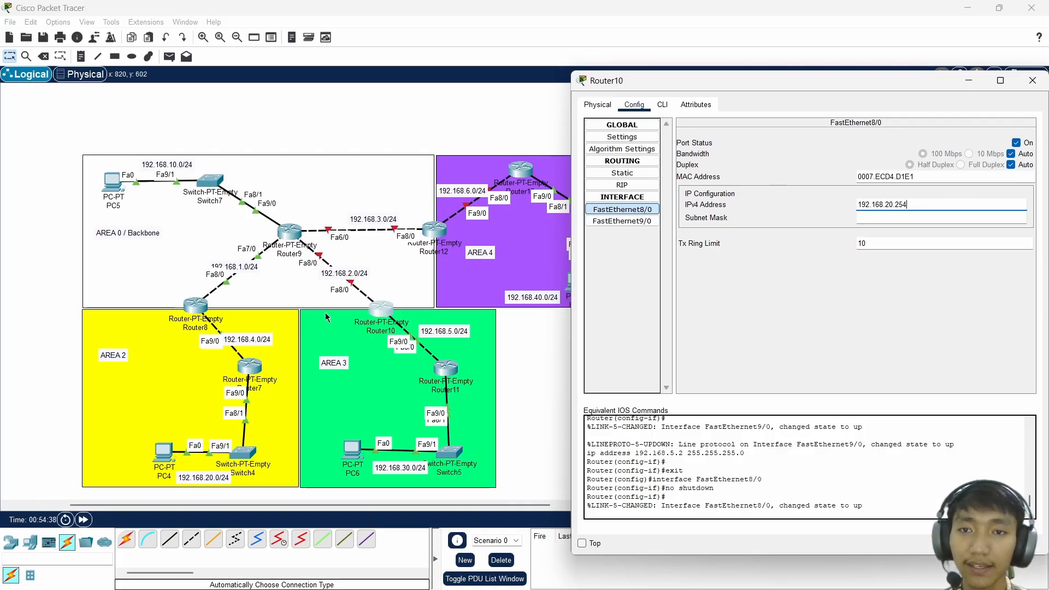
key("BackSpace")
key("BackSpace")
key("BackSpace")
type("1")
left_click(892, 219)
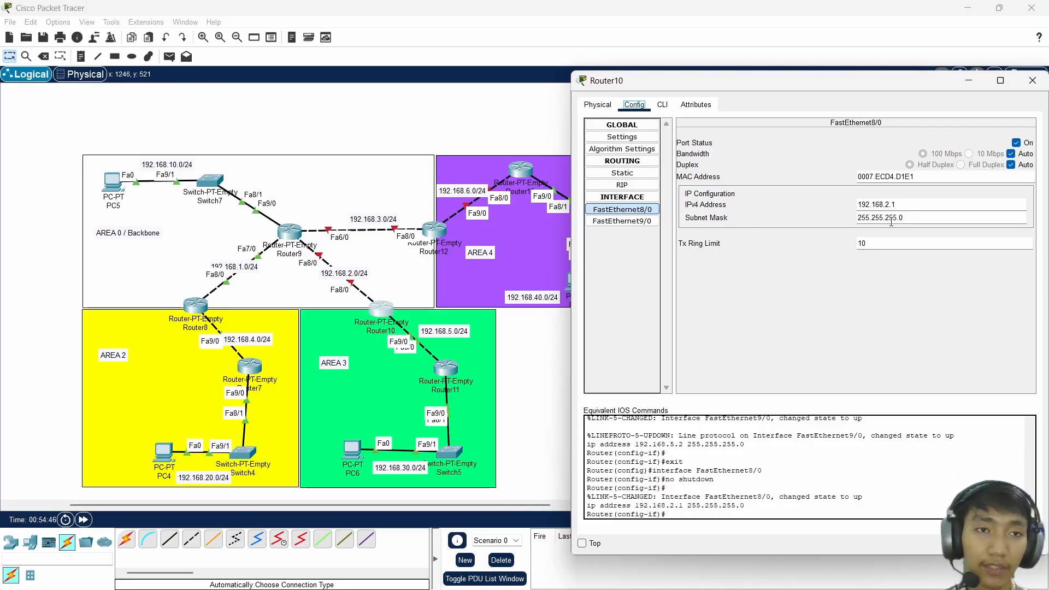
left_click(1024, 83)
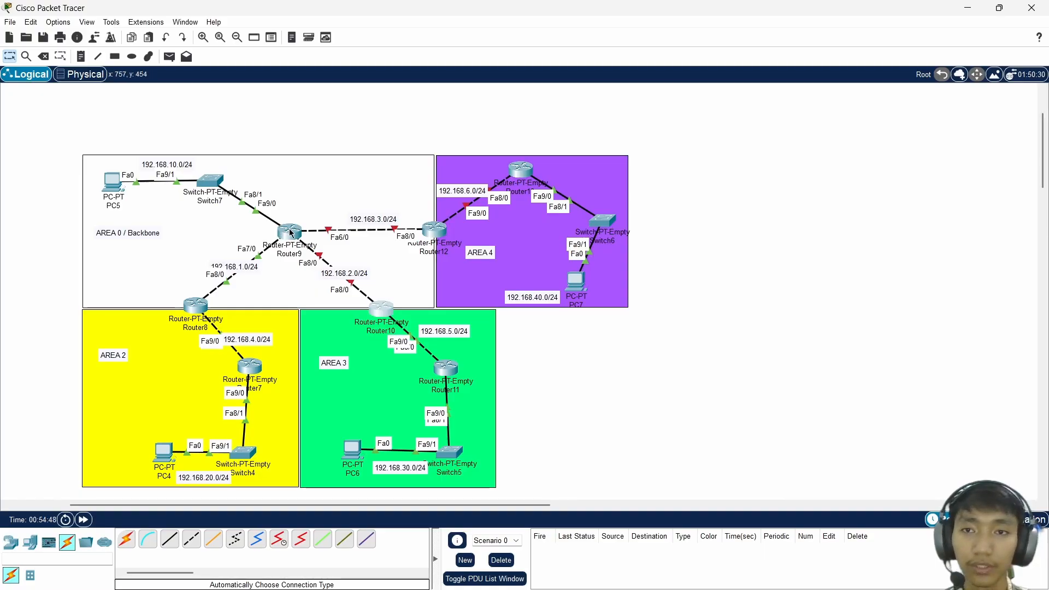
- Open Router9's configuration and turn on its FastEthernet8/0 port
left_click(290, 234)
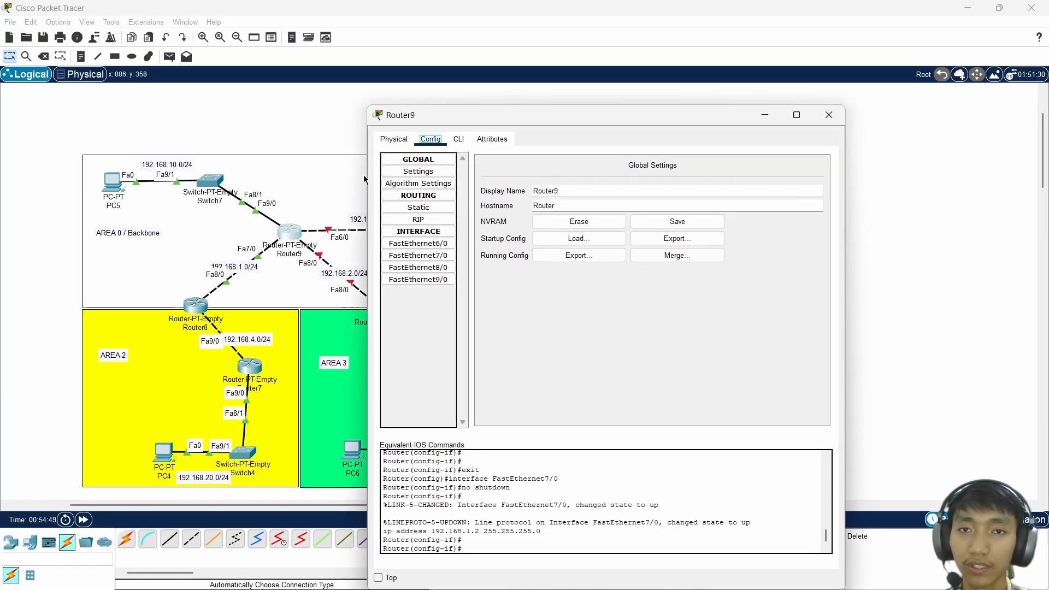
left_click_drag(519, 122, 662, 109)
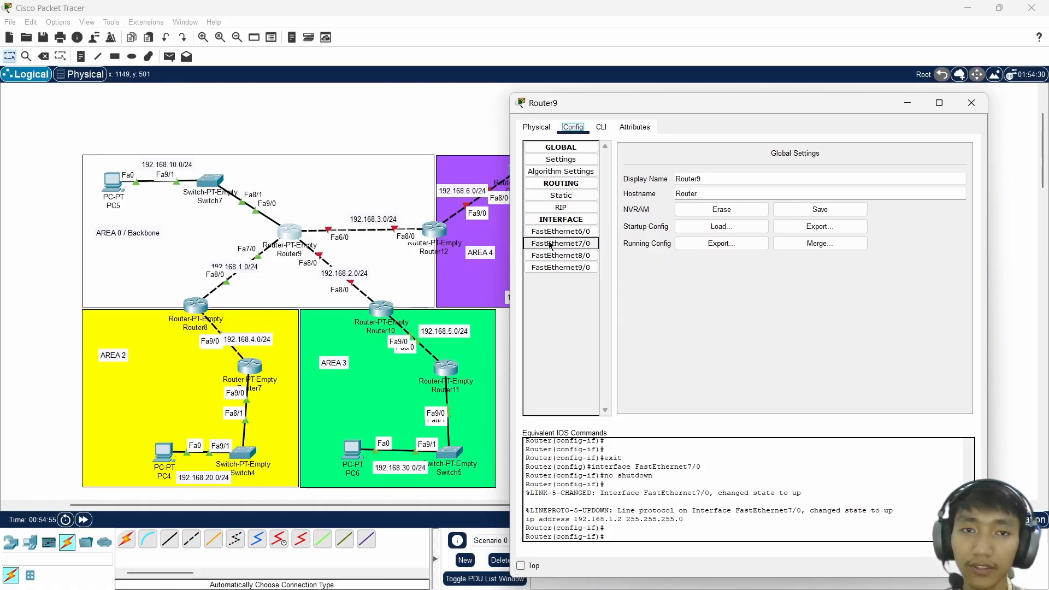
left_click(561, 255)
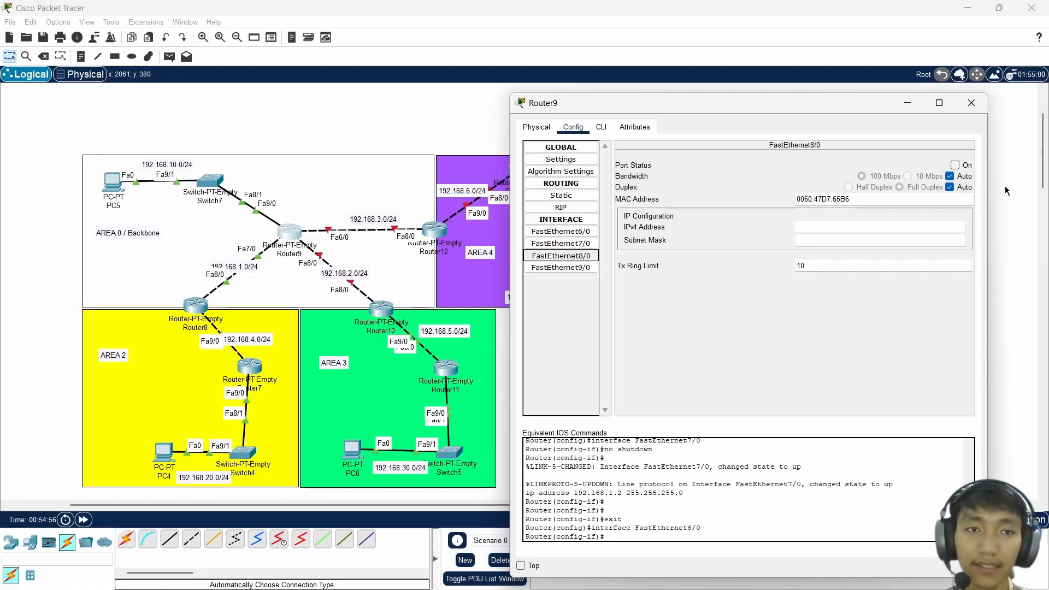
left_click(955, 164)
- Set the IPv4 address of Router9's FastEthernet8/0 to 192.168.2.2 with subnet mask 255.255.255.0
left_click(916, 227)
type("192.168.2.254")
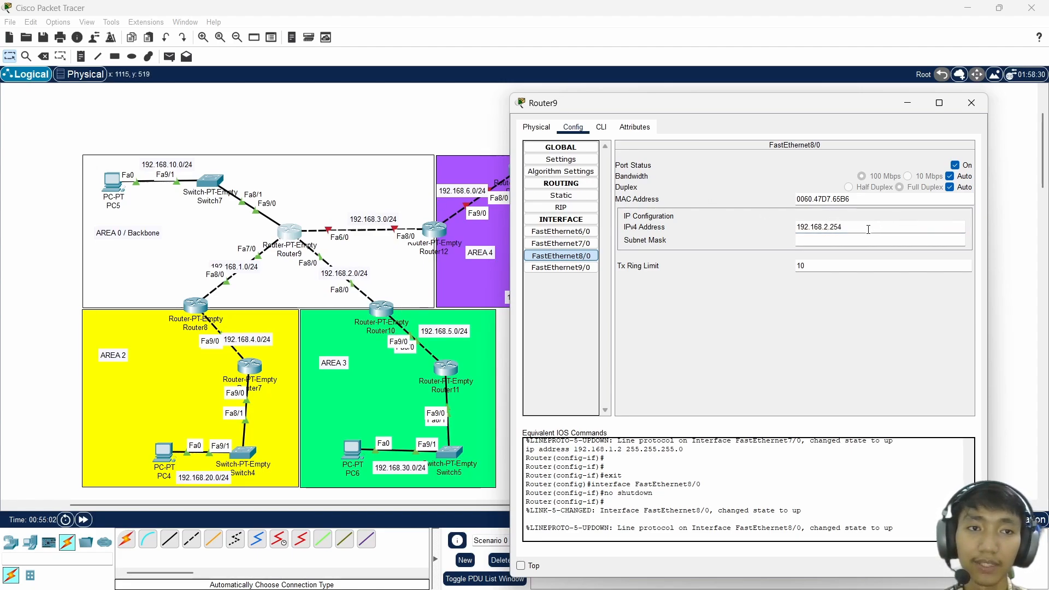
key("Delete")
key("Delete")
key("Delete")
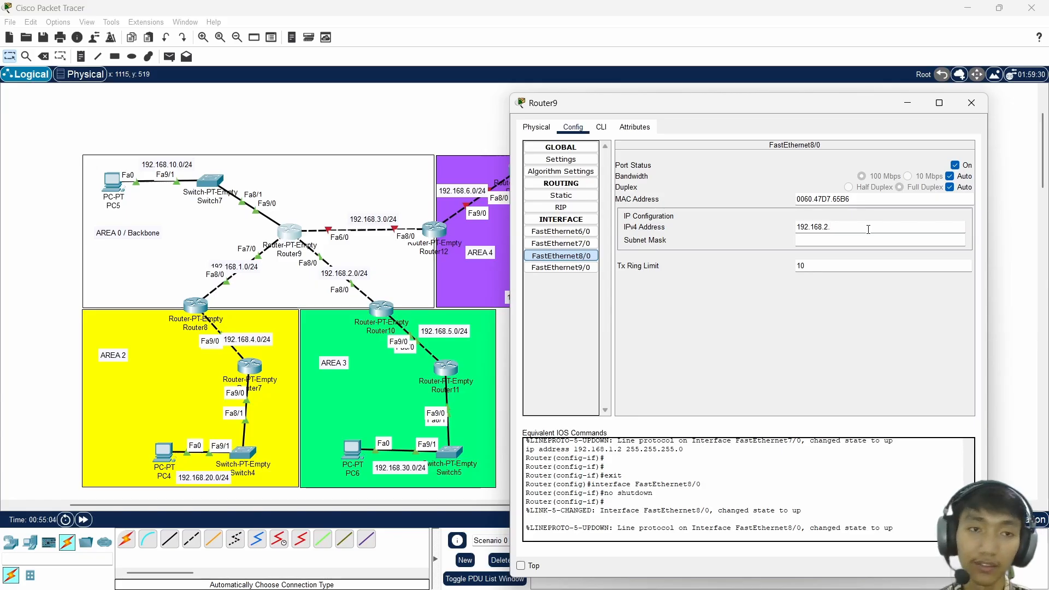
type("0")
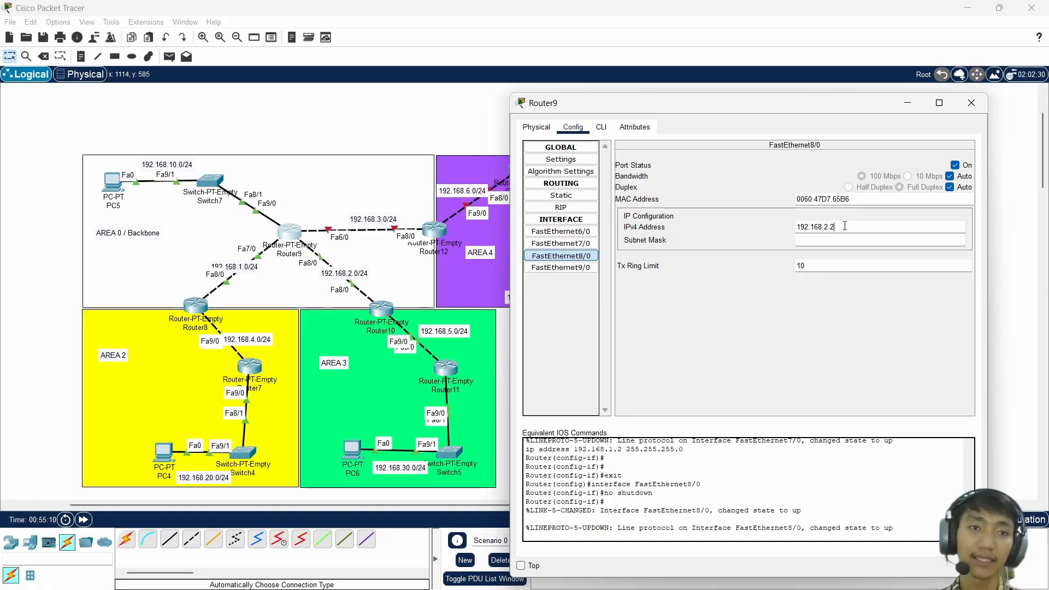
type("2")
left_click(837, 314)
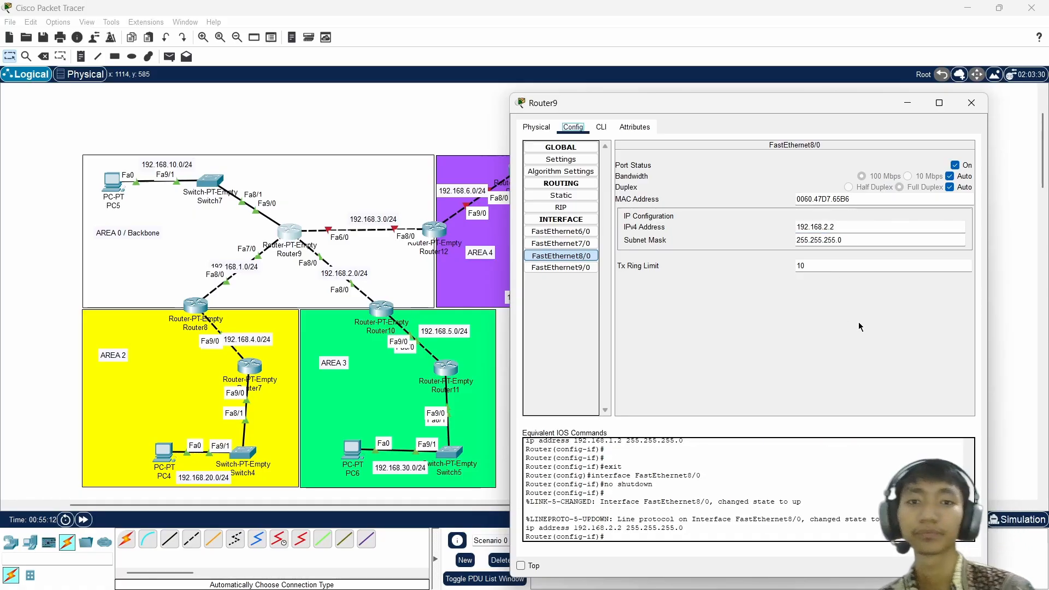
left_click(972, 106)
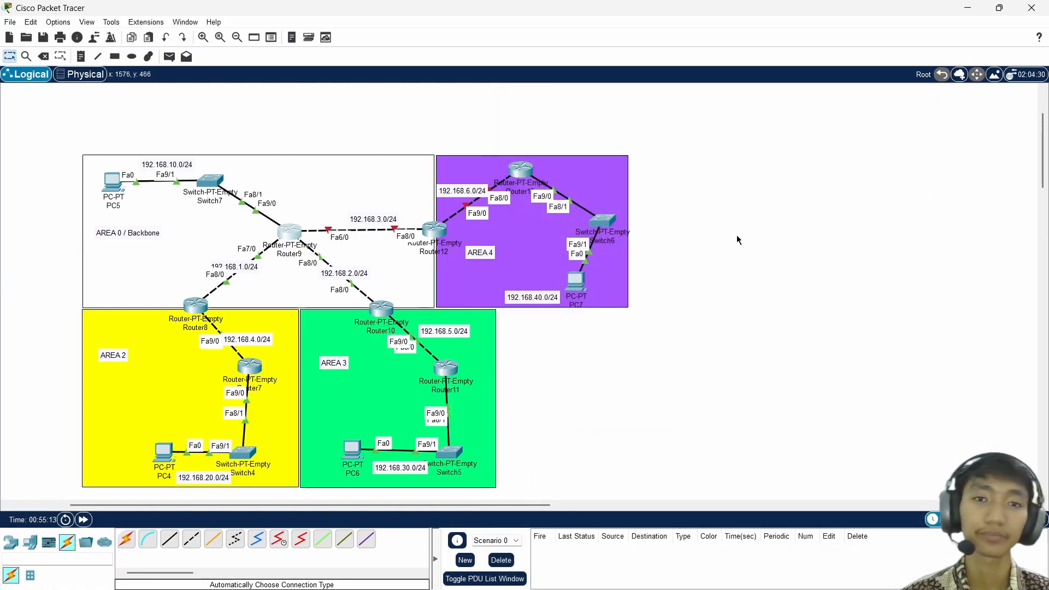
- Open the configuration of Router13 in Area 4 and turn on its FastEthernet8/0 port
left_click(526, 175)
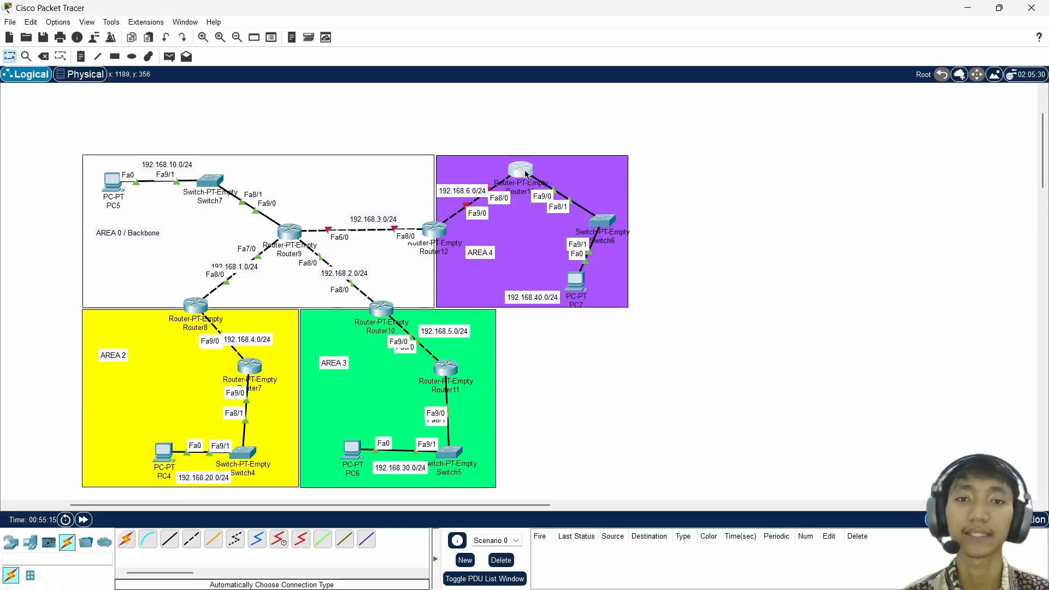
left_click_drag(585, 116, 810, 100)
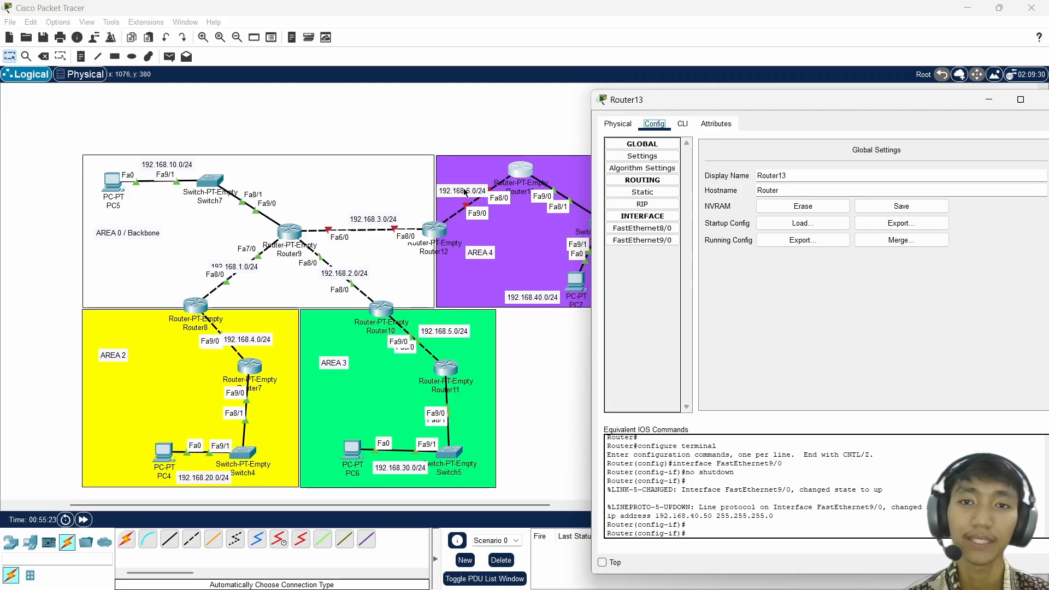
left_click(642, 228)
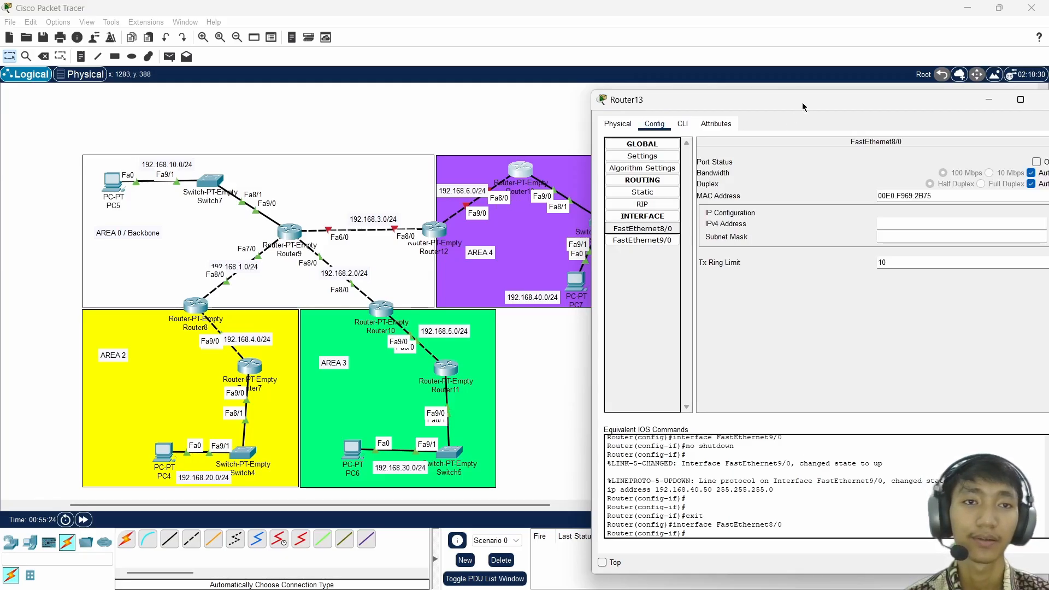
mouse_move(522, 174)
left_mouse_down()
mouse_move(536, 176)
mouse_move(515, 176)
left_mouse_up()
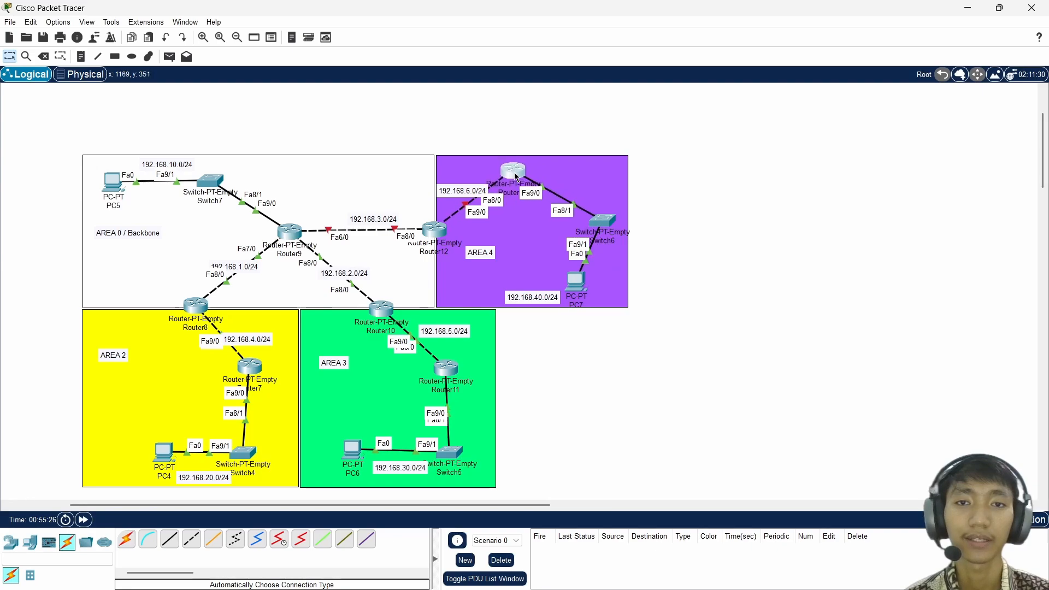
left_click(515, 176)
left_click_drag(791, 99, 735, 91)
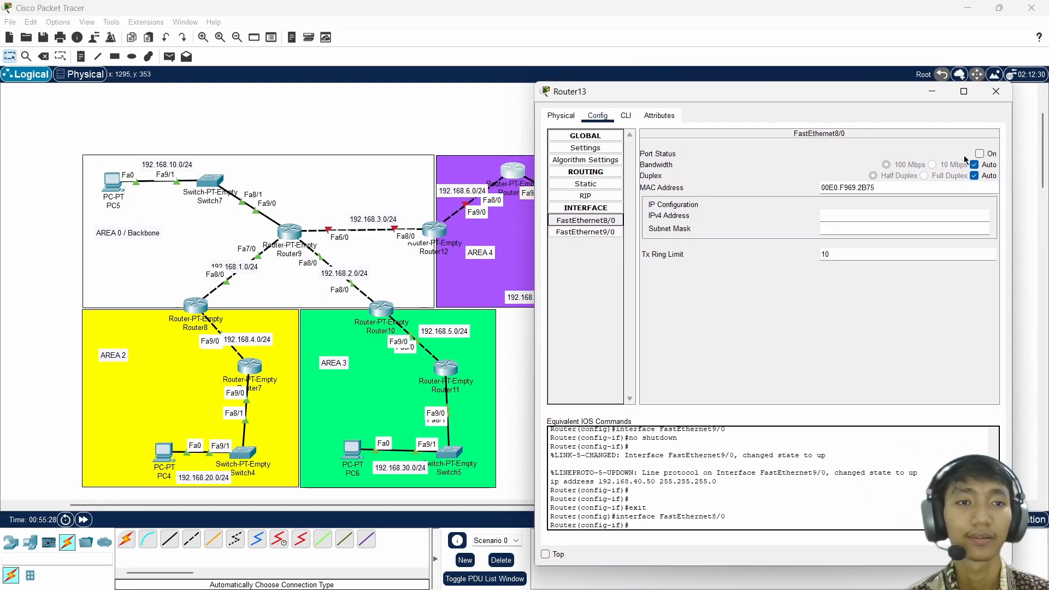
left_click(979, 154)
- Set the IPv4 address of Router13's FastEthernet8/0 to 192.168.6.1 with subnet mask 255.255.255.0
left_click(954, 215)
type("192.168.20.254")
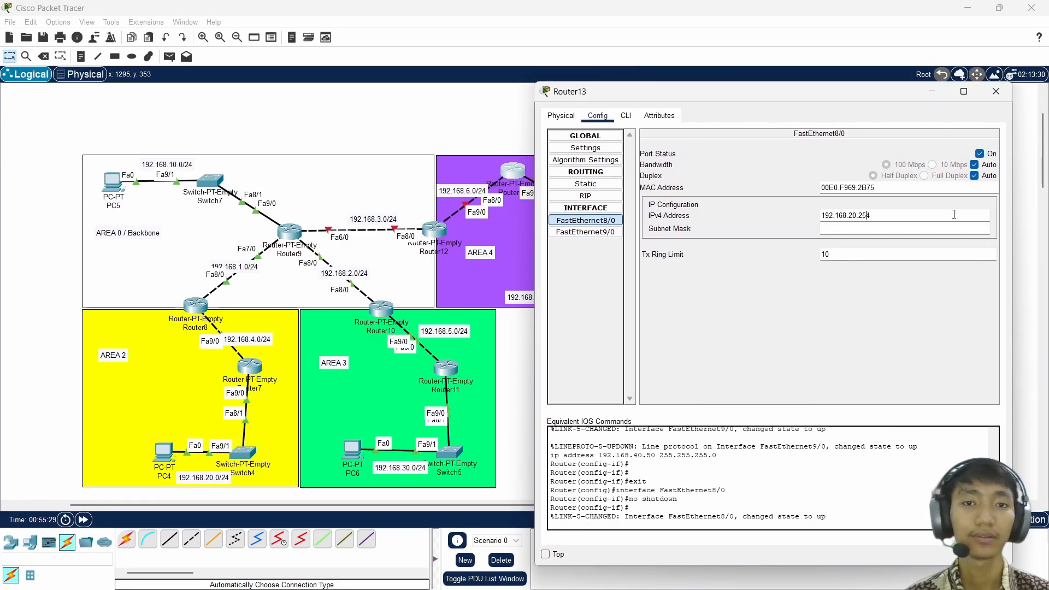
key("BackSpace")
key("BackSpace")
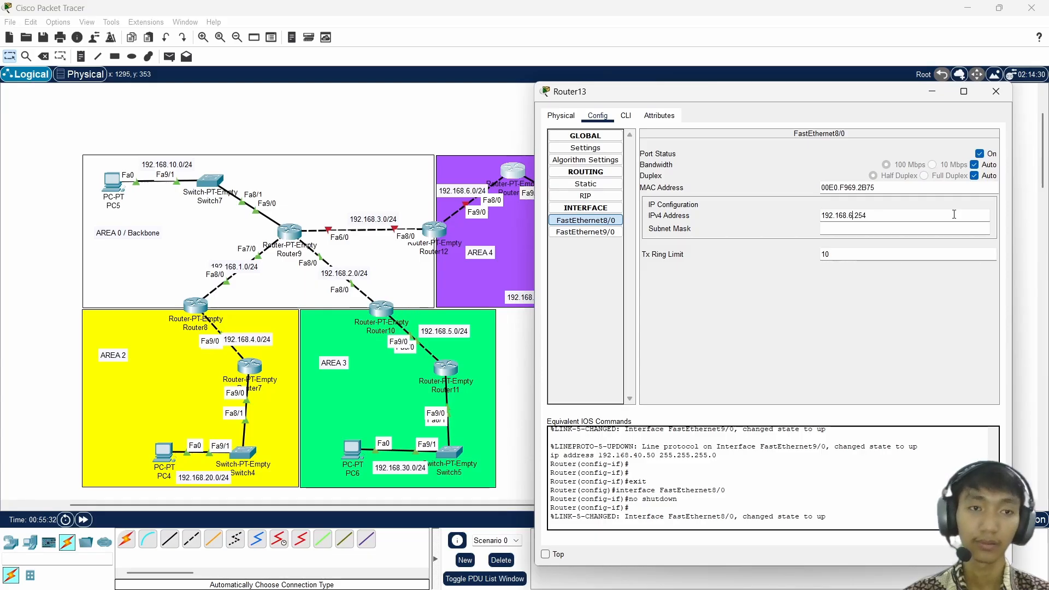
type("6")
key("End")
key("BackSpace")
key("BackSpace")
key("BackSpace")
key("BackSpace")
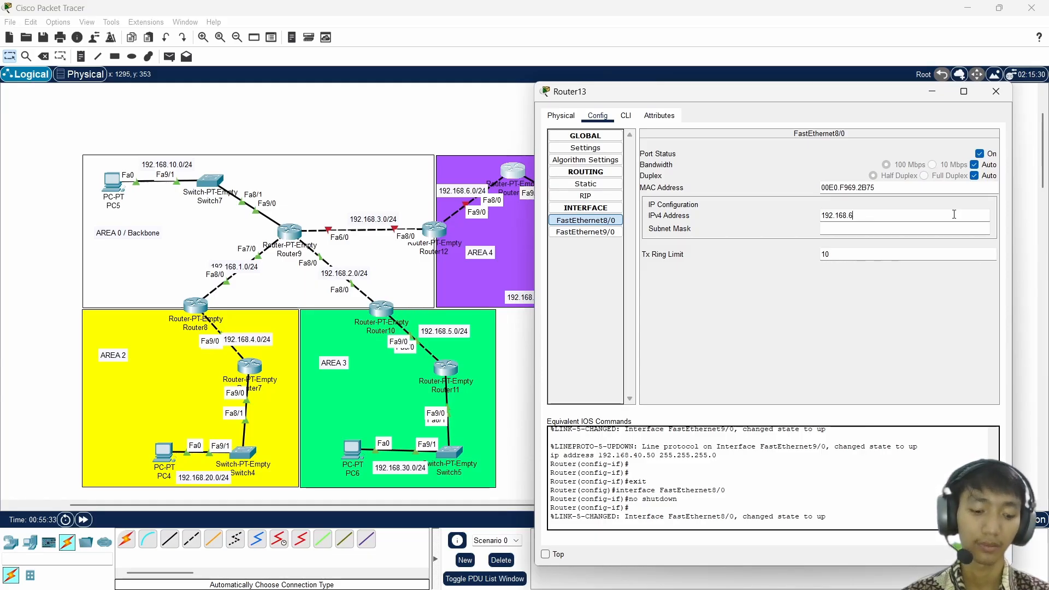
key("Tab")
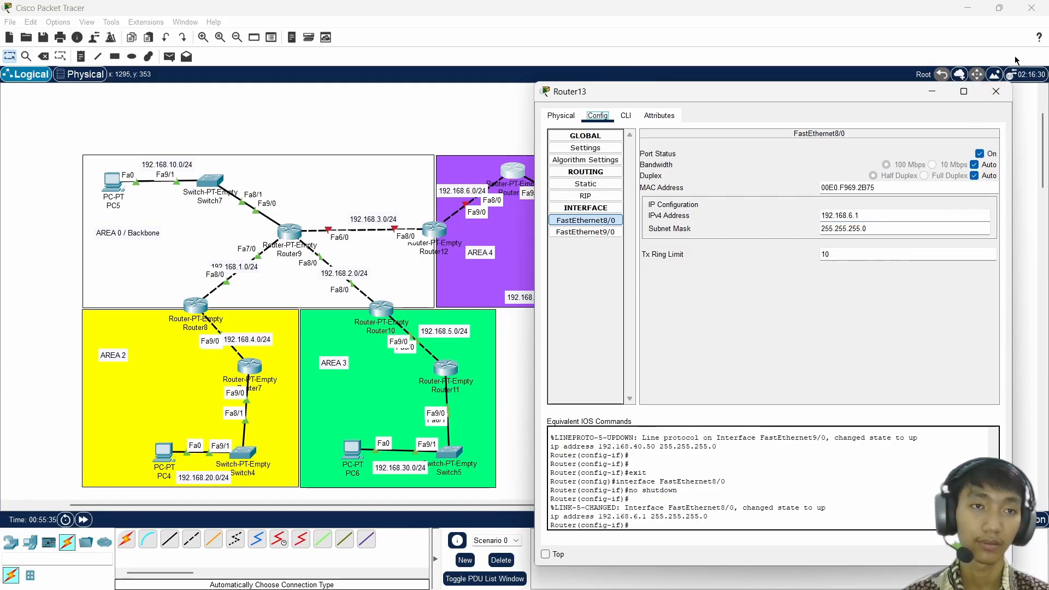
left_click(996, 92)
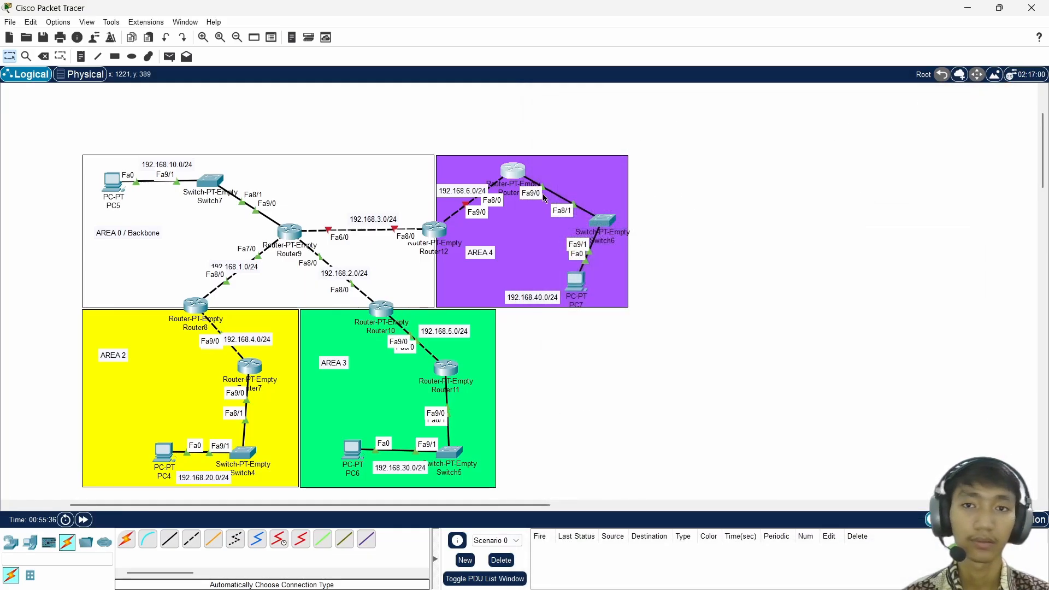
- Open Router12's configuration and turn on its FastEthernet9/0 port
left_click(437, 230)
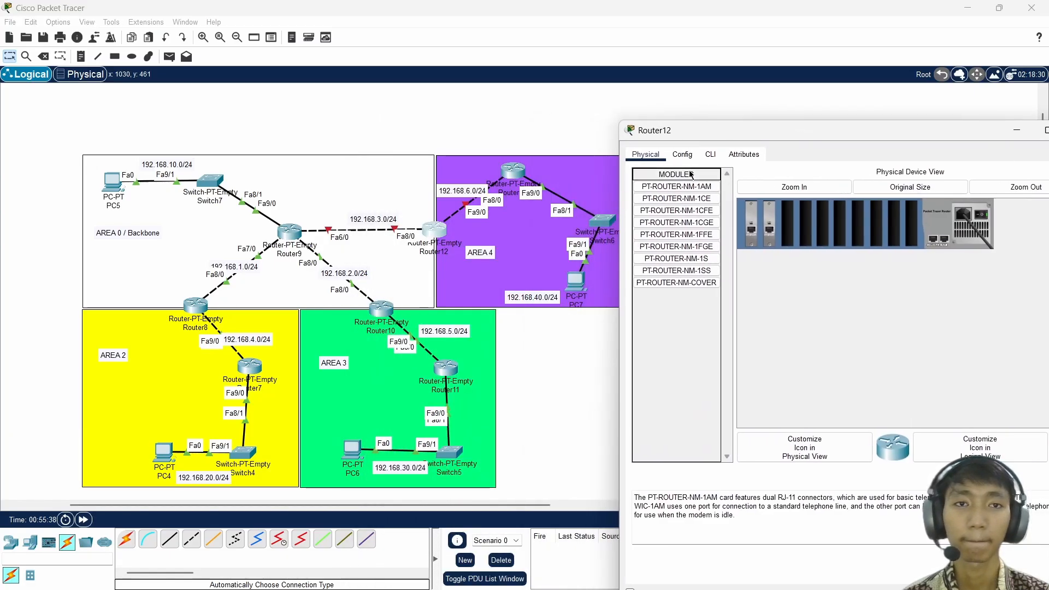
left_click_drag(724, 133, 677, 96)
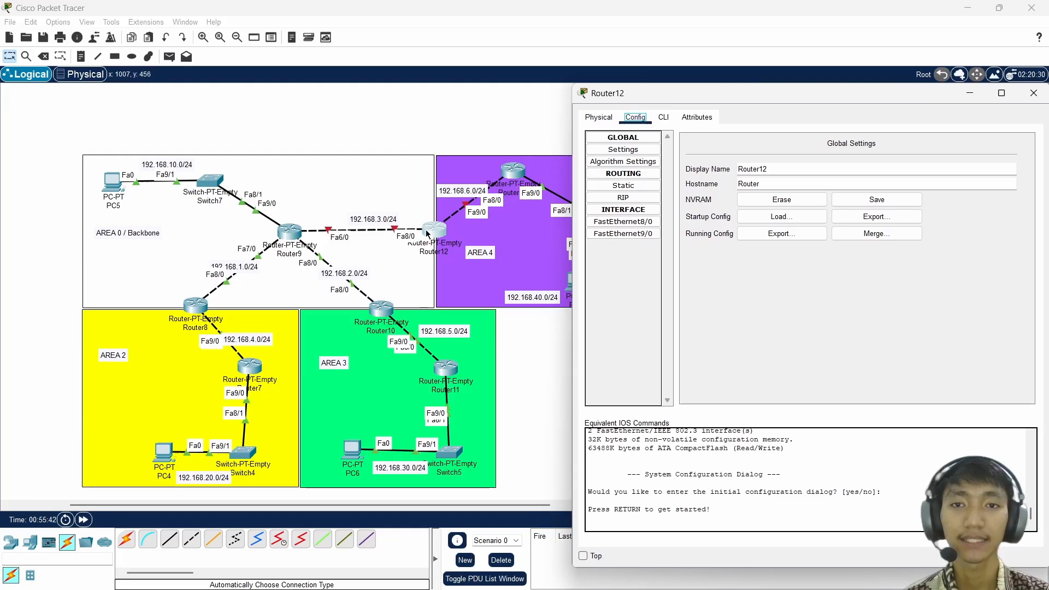
left_click(646, 235)
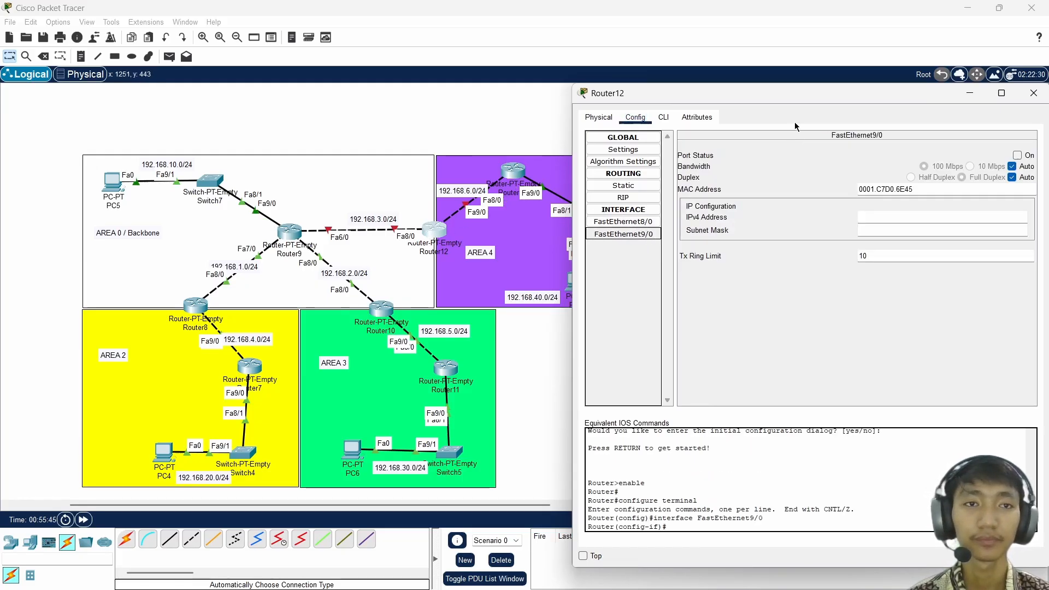
left_click_drag(802, 96, 758, 76)
left_click(973, 135)
- Set the IPv4 address of Router12's FastEthernet9/0 to 192.168.6.2 with subnet mask 255.255.255.0 and close its configuration
left_click(955, 198)
type("192.168.20.254")
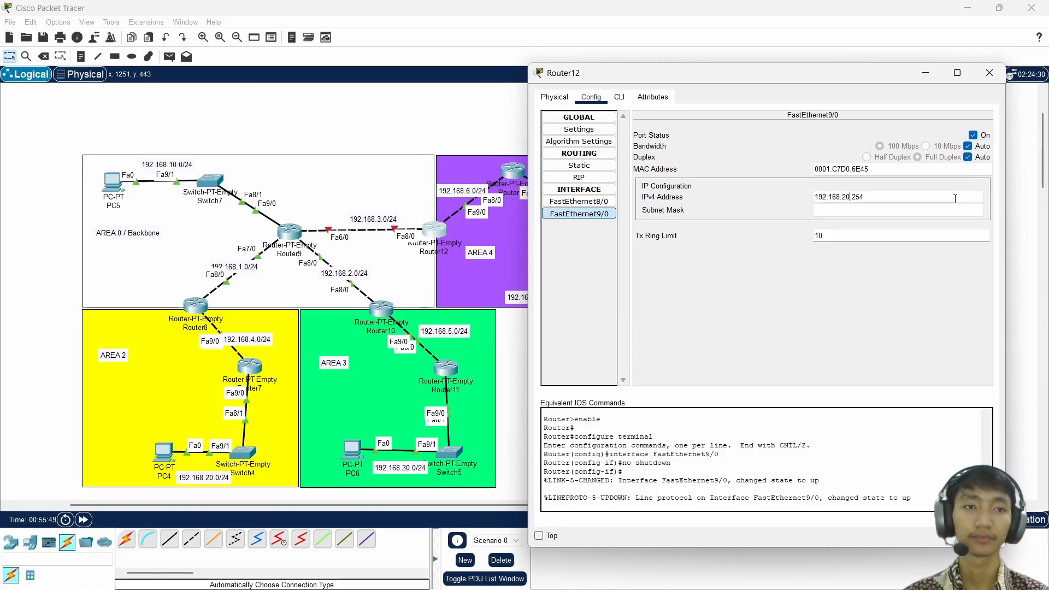
key("BackSpace")
type(".")
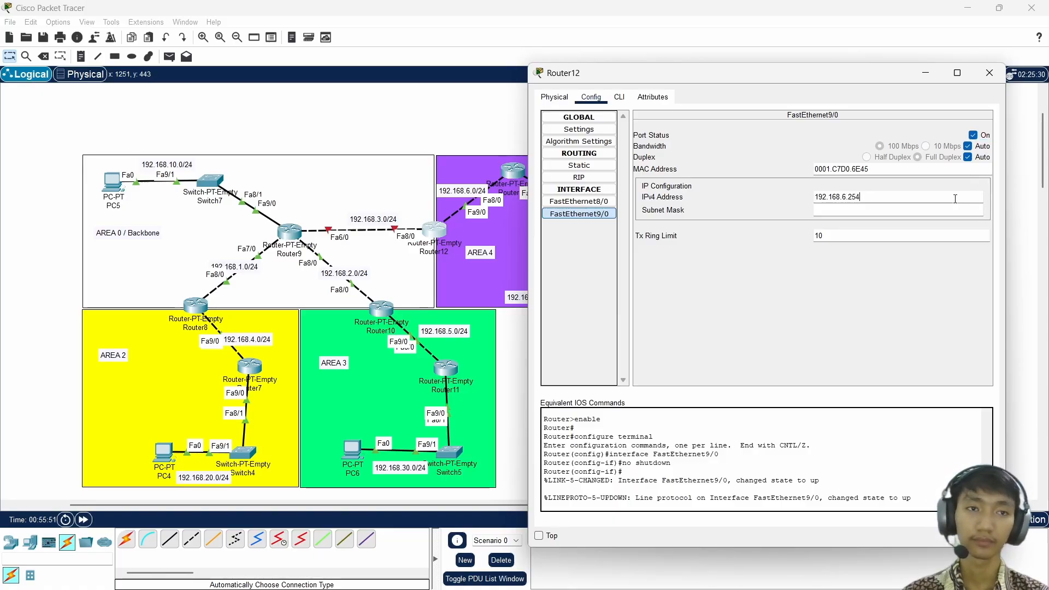
key("BackSpace")
key("BackSpace")
key("BackSpace")
type("2")
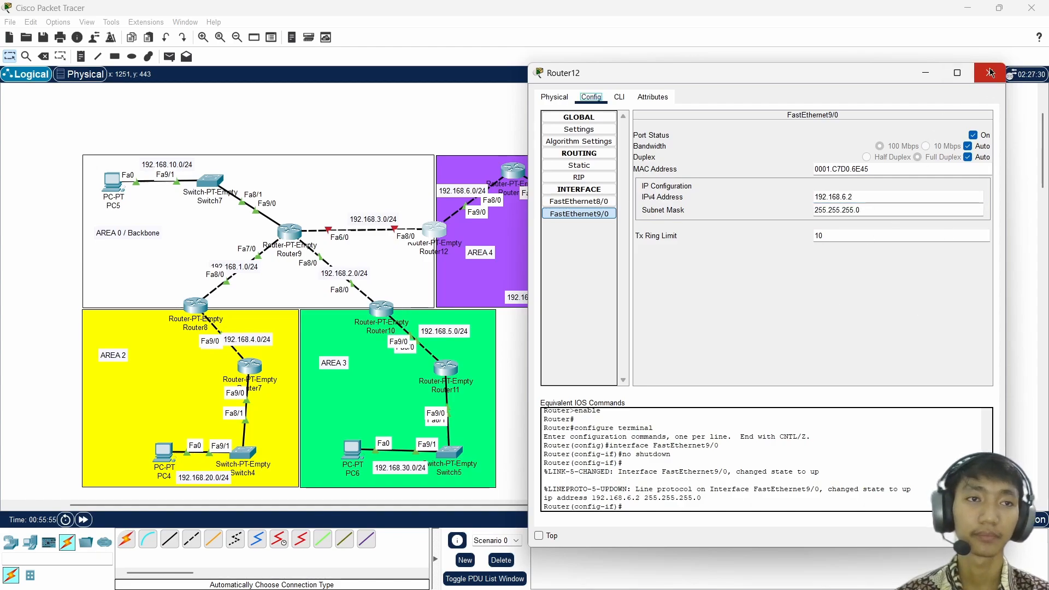
left_click(989, 73)
- Reopen Router12's configuration and turn on its FastEthernet8/0 port
left_click(439, 232)
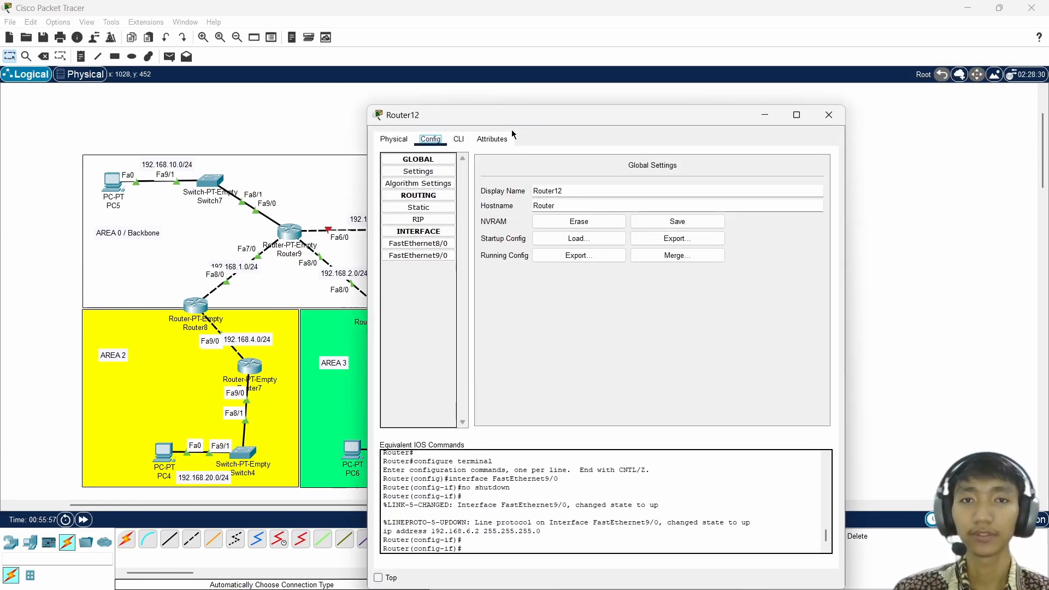
left_click_drag(512, 115, 723, 93)
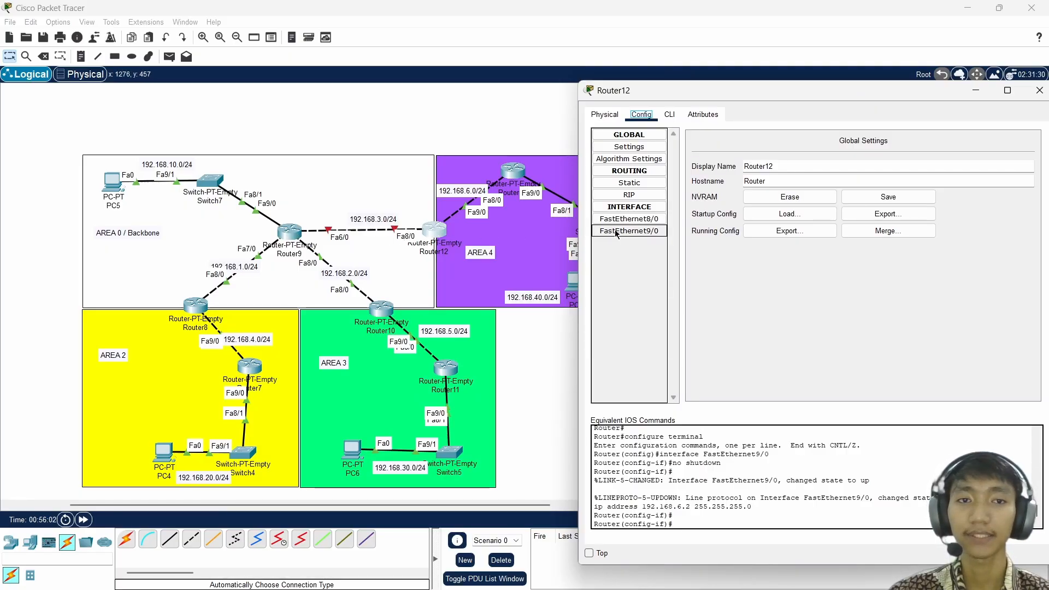
left_click(634, 220)
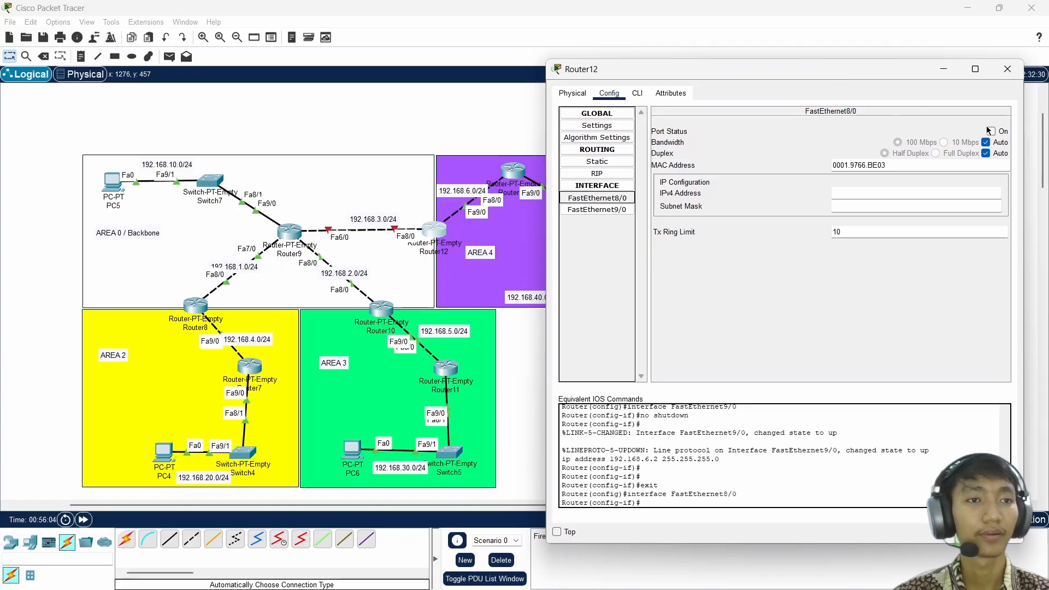
left_click(992, 132)
- Set the IPv4 address of Router12's FastEthernet8/0 to 192.168.3.1, apply the default subnet mask and close the router's configuration
left_click(865, 190)
type("192.168.20.254")
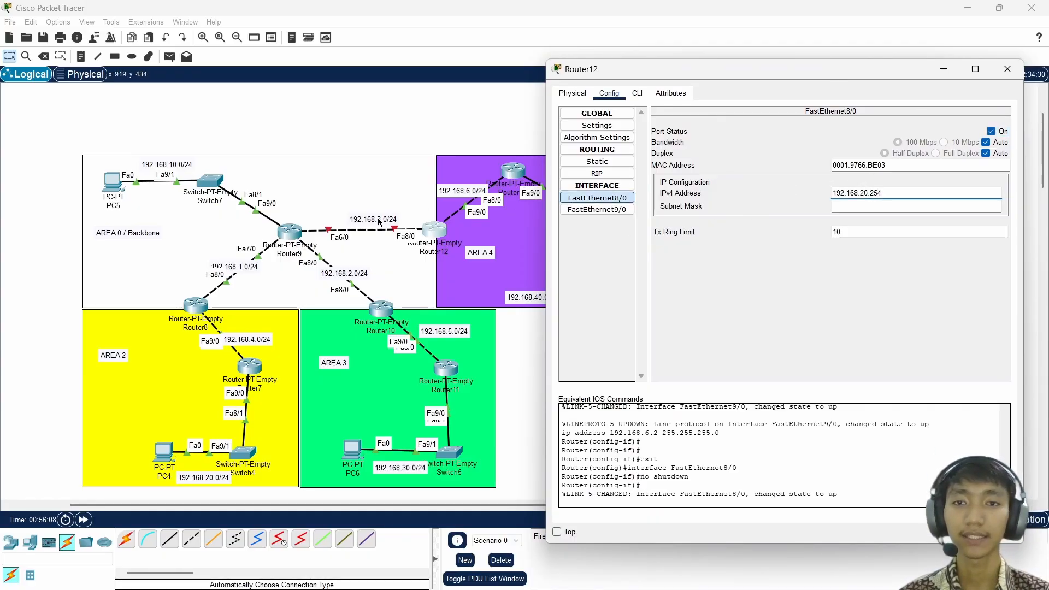
left_click(907, 195)
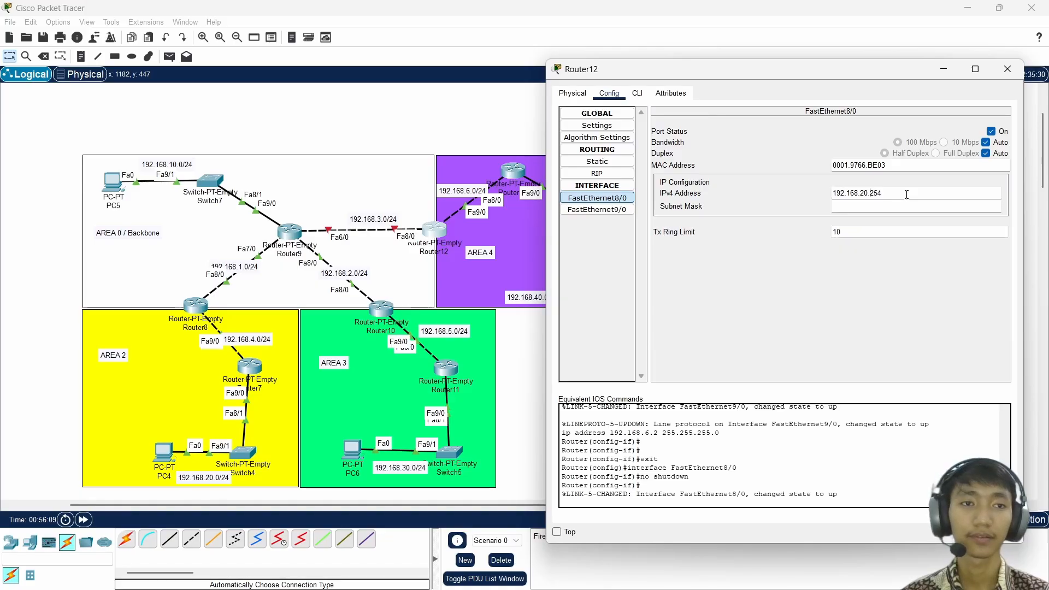
key("Left")
key("Left")
key("Left")
key("BackSpace")
key("BackSpace")
key("BackSpace")
type("3.")
key("End")
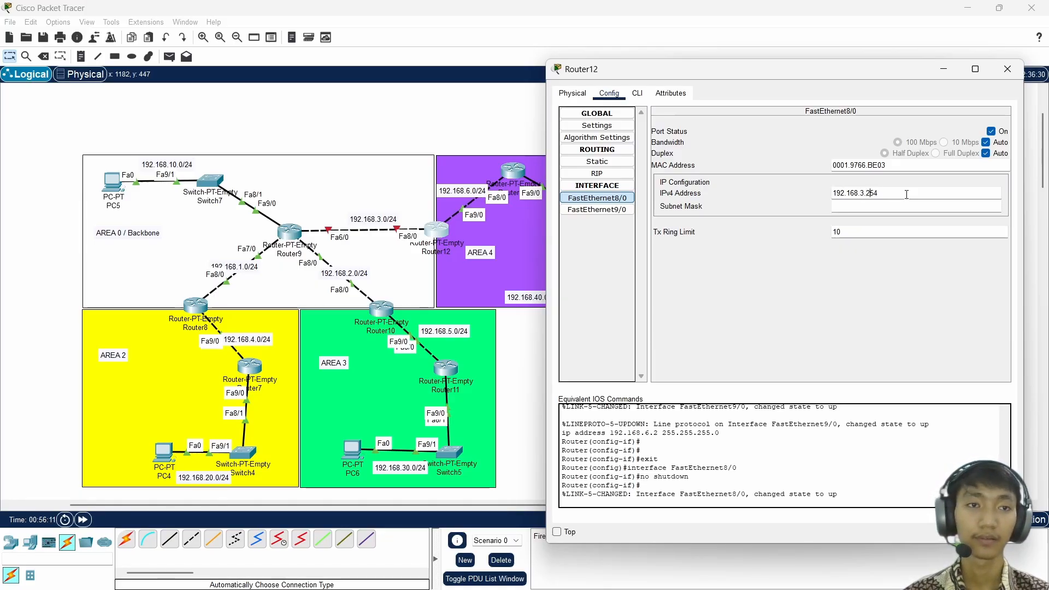
key("BackSpace")
key("BackSpace")
key("BackSpace")
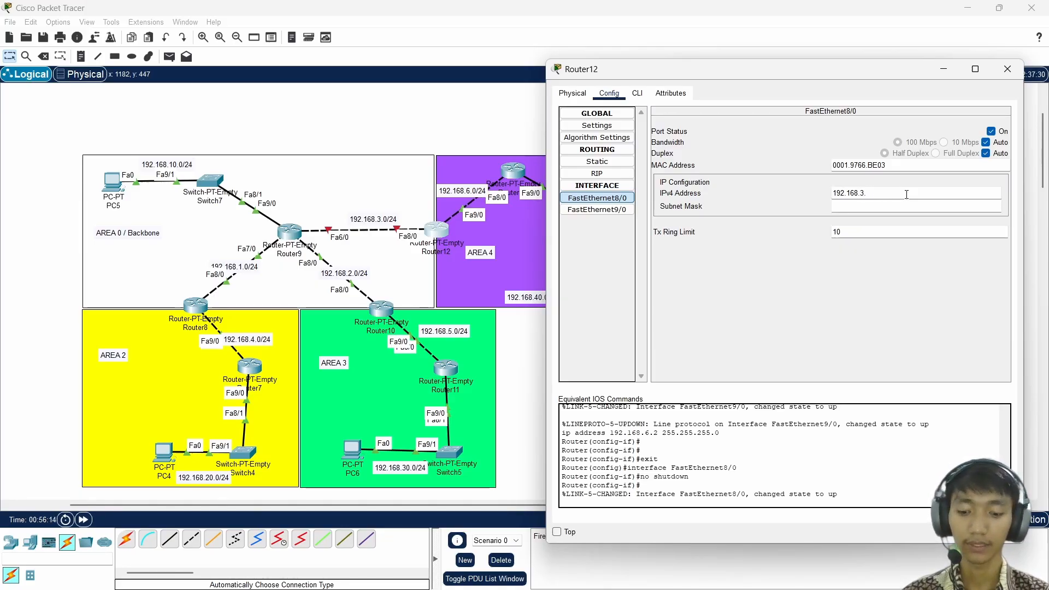
type("1")
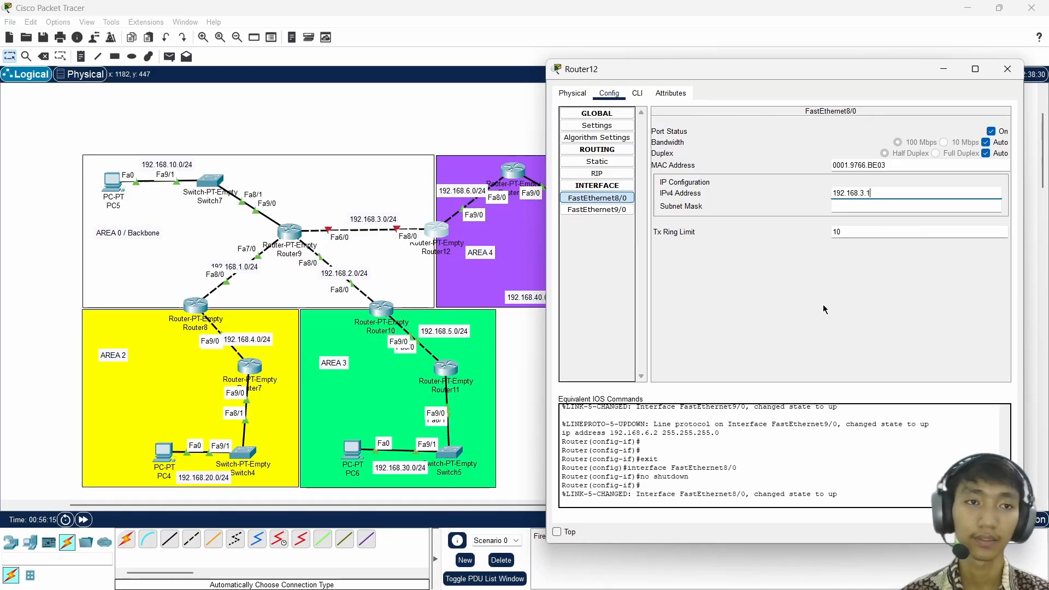
key("Tab")
left_click(1008, 68)
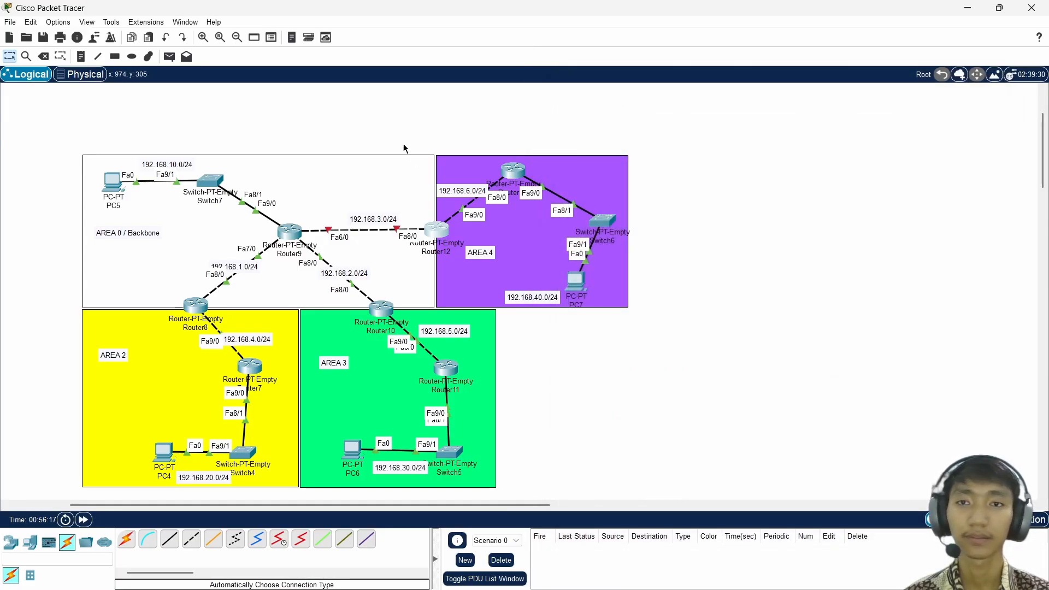
- Open Router9's configuration and turn on its FastEthernet6/0 port
left_click(293, 232)
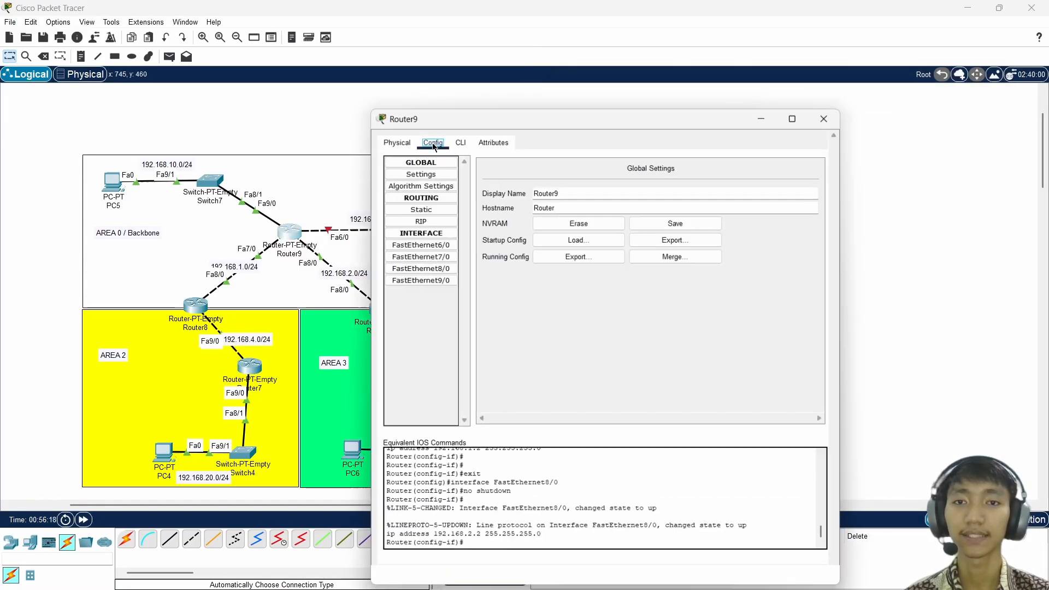
left_click_drag(480, 112, 563, 108)
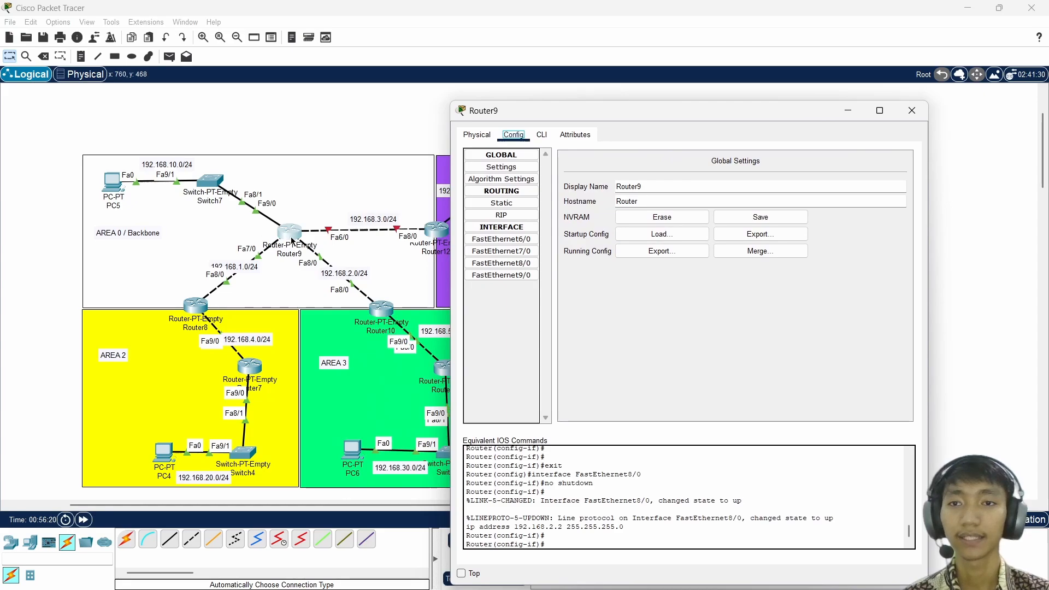
left_click_drag(678, 112, 736, 108)
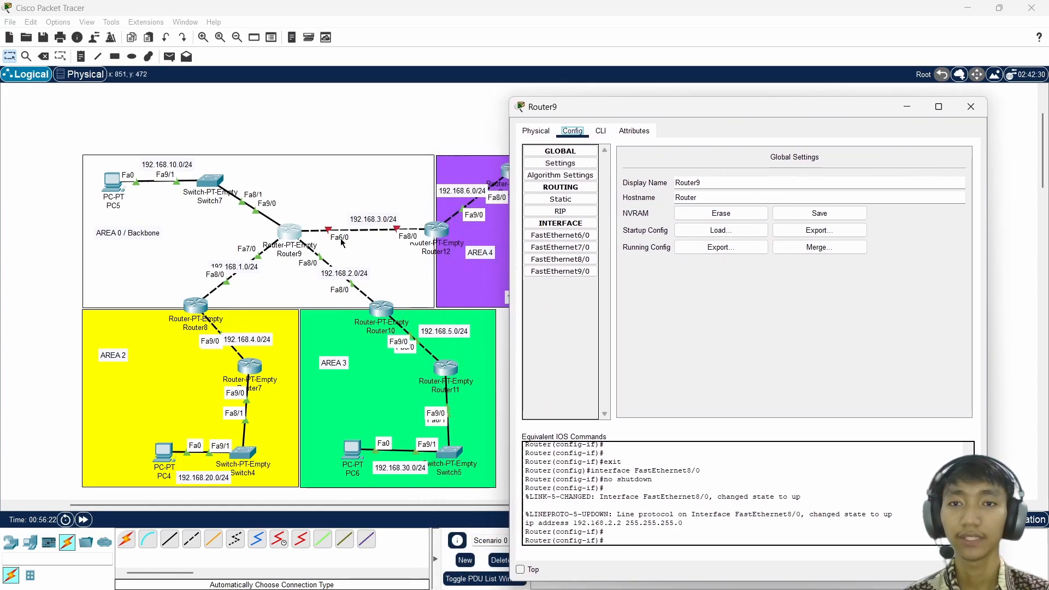
left_click(554, 240)
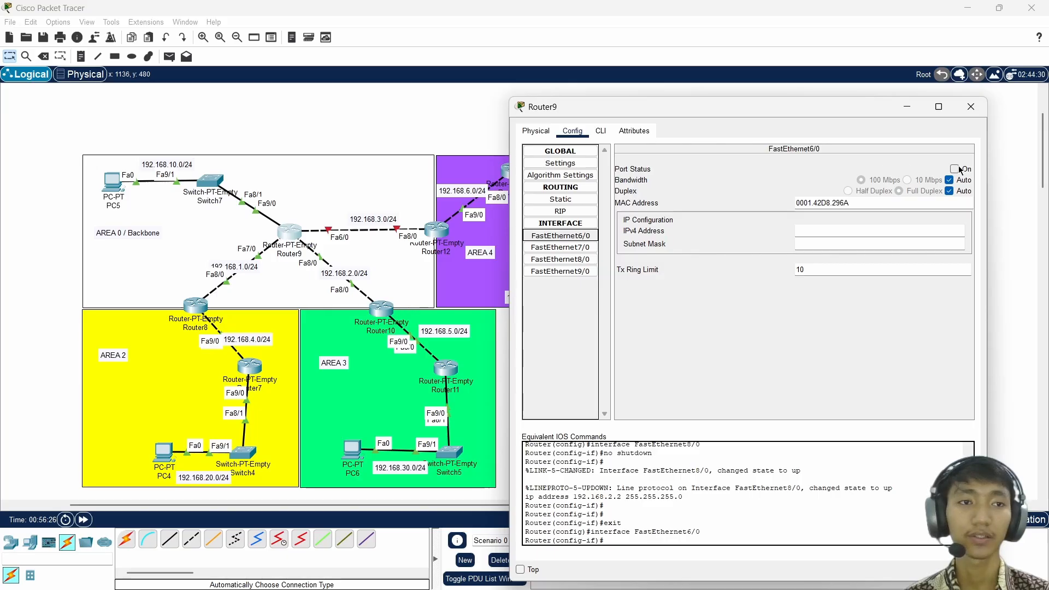
left_click(955, 169)
- Set the IPv4 address of Router9's FastEthernet6/0 to 192.168.3.2 with subnet mask 255.255.255.0 and close its configuration
left_click(934, 231)
type("192.168.20.254")
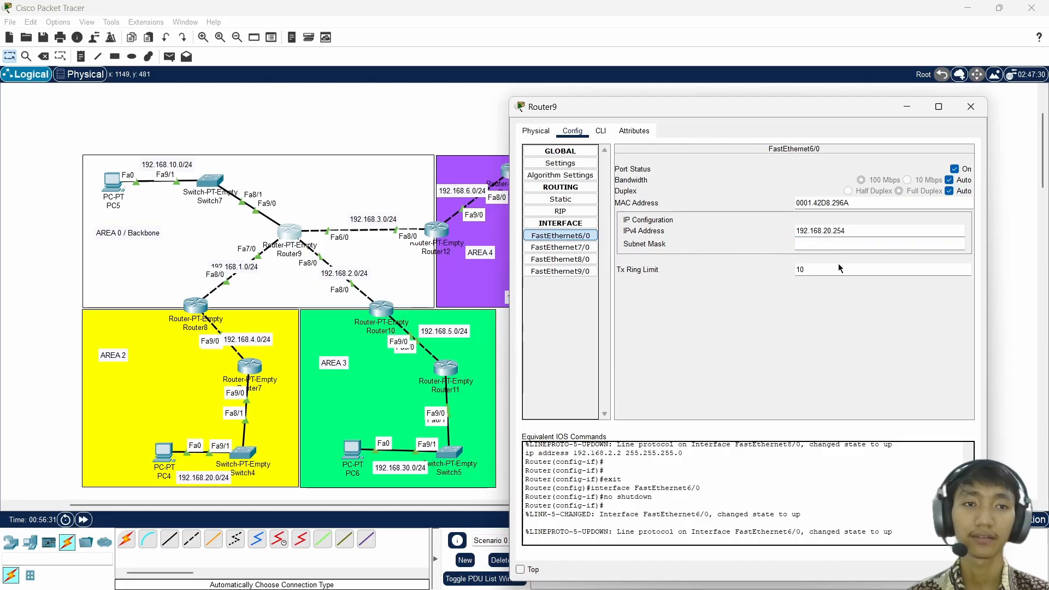
key("BackSpace")
key("BackSpace")
type("3")
key("Right")
key("Right")
key("Right")
key("Right")
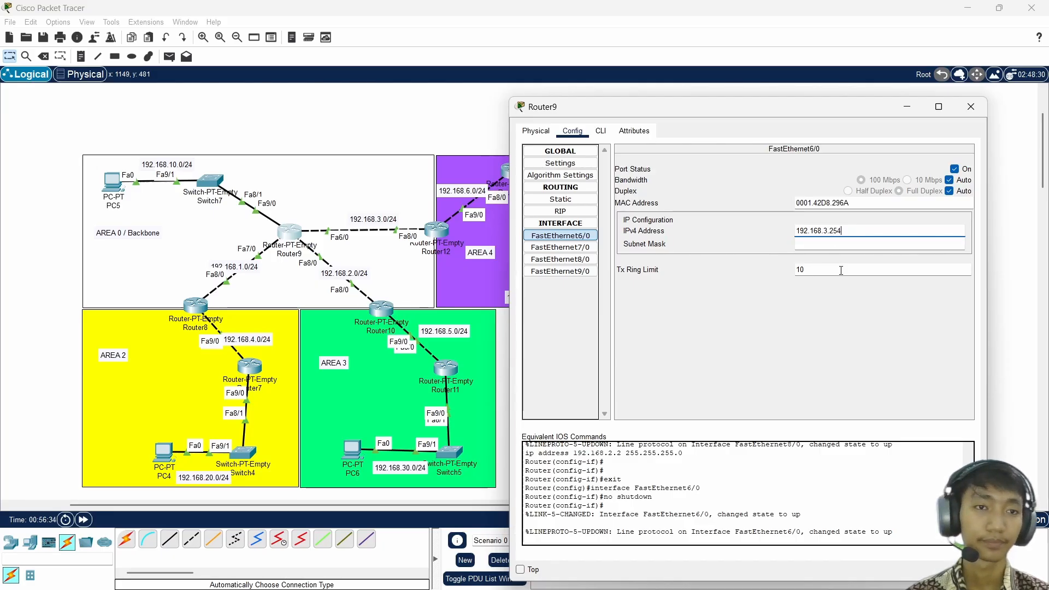
key("BackSpace")
key("BackSpace")
key("BackSpace")
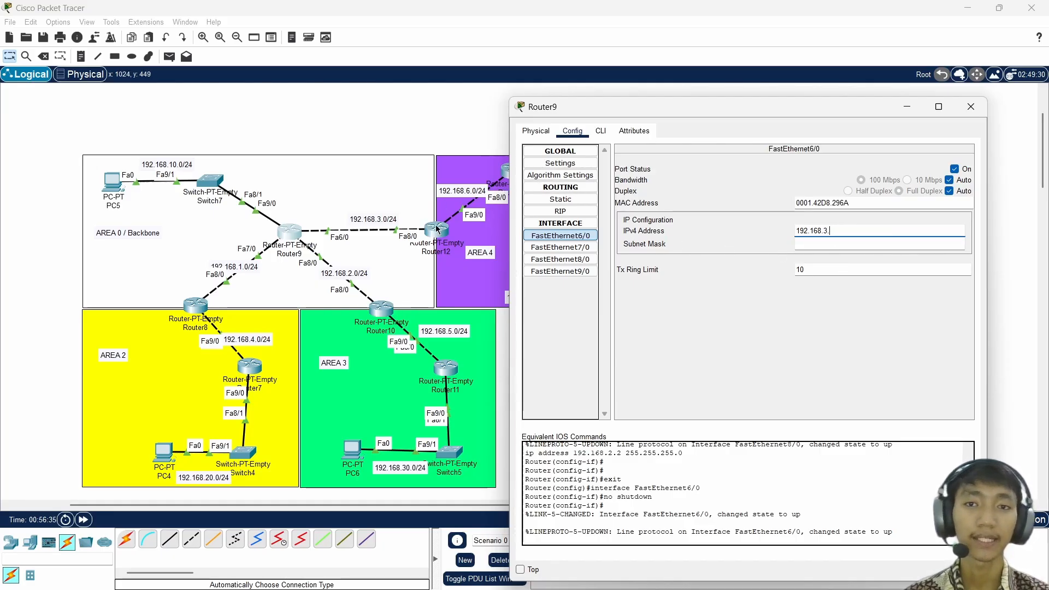
type("2")
key("Tab")
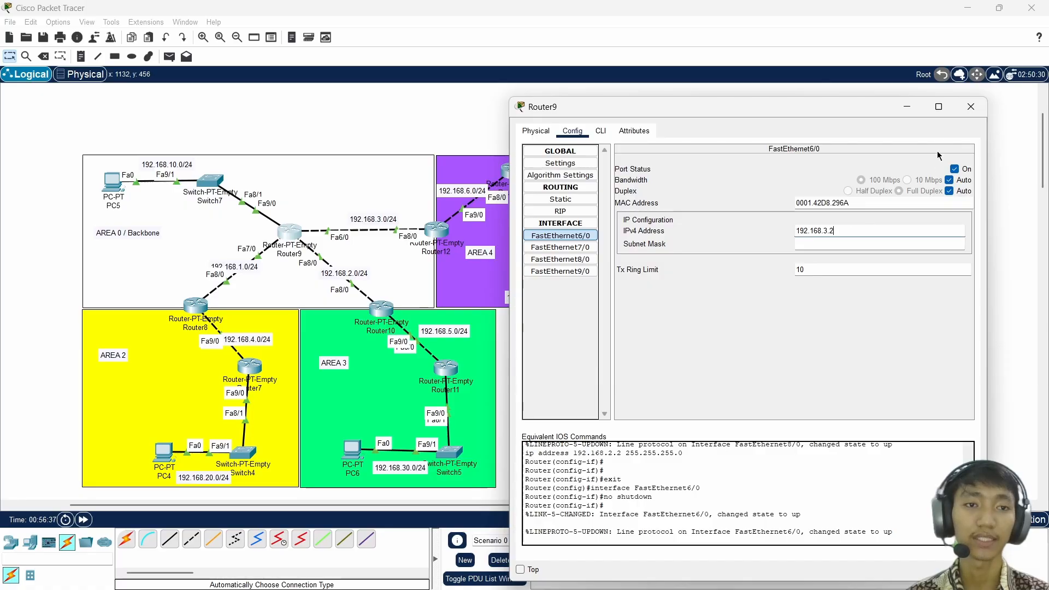
key("Return")
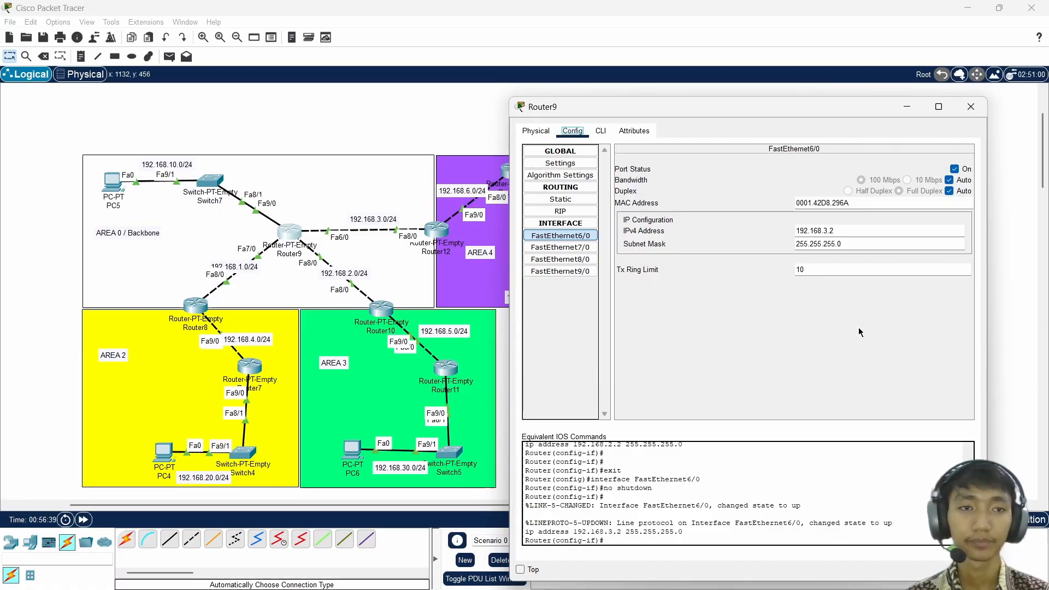
left_click(972, 107)
- Look over the link status across the whole topology and inspect Router7's configuration in Area 2
scroll(463, 265, "down", 1)
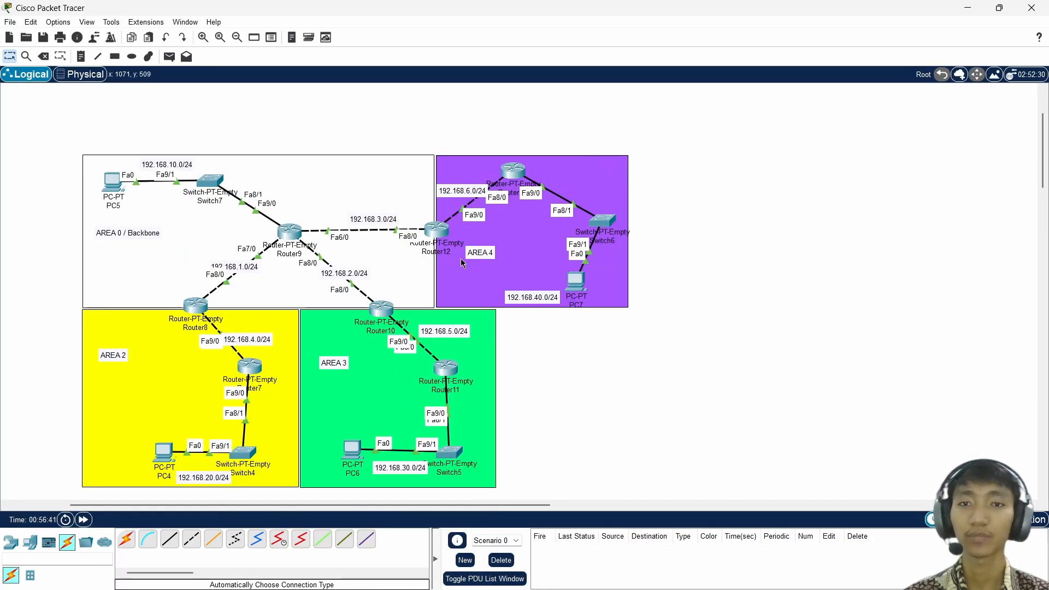
scroll(463, 255, "right", 7)
scroll(462, 254, "left", 9)
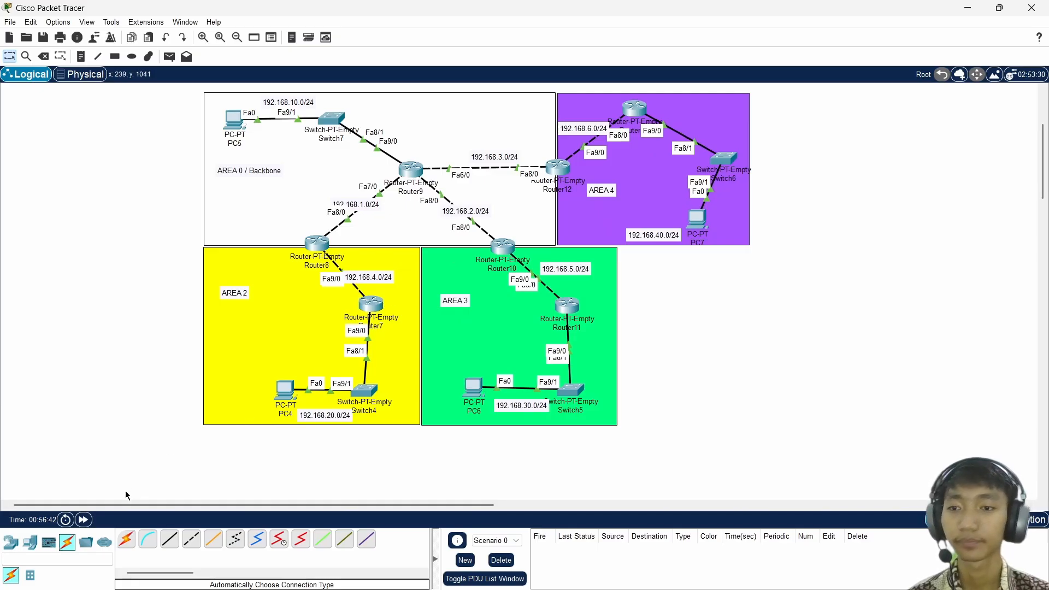
scroll(557, 350, "up", 1)
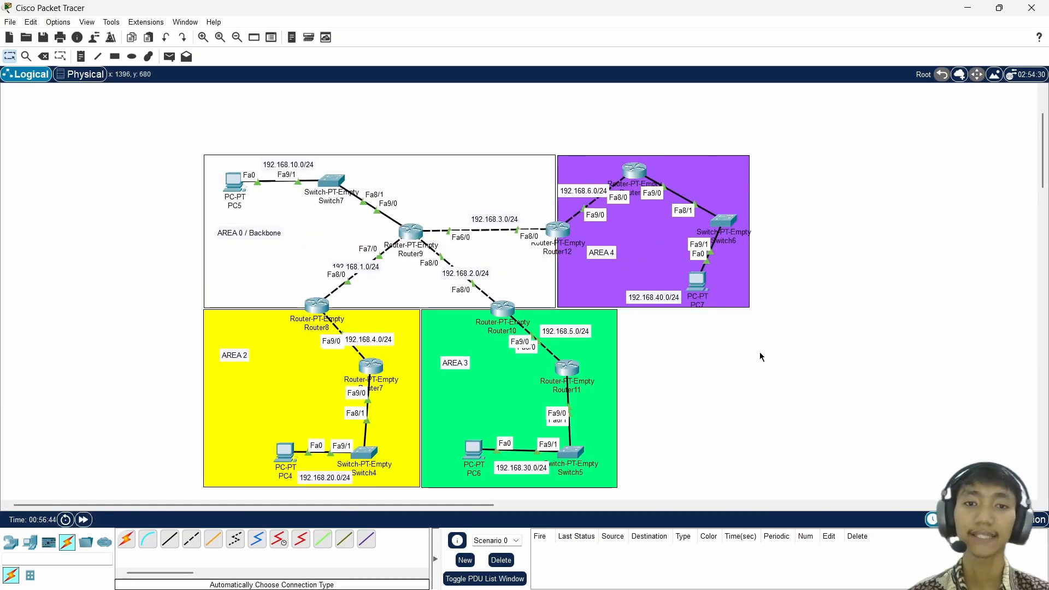
left_click(373, 371)
left_click_drag(536, 116, 744, 99)
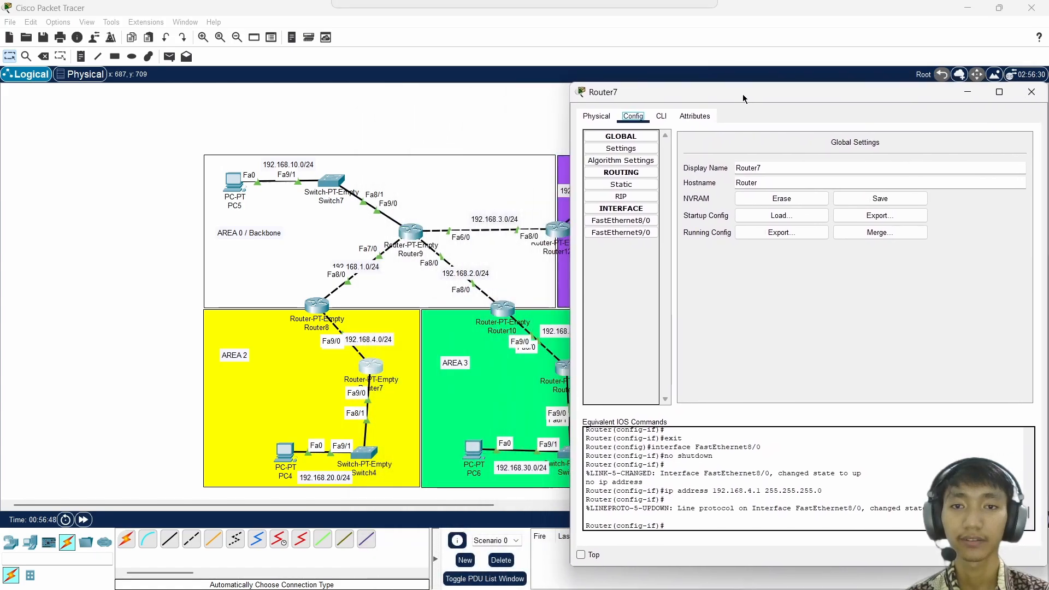
left_click(1032, 92)
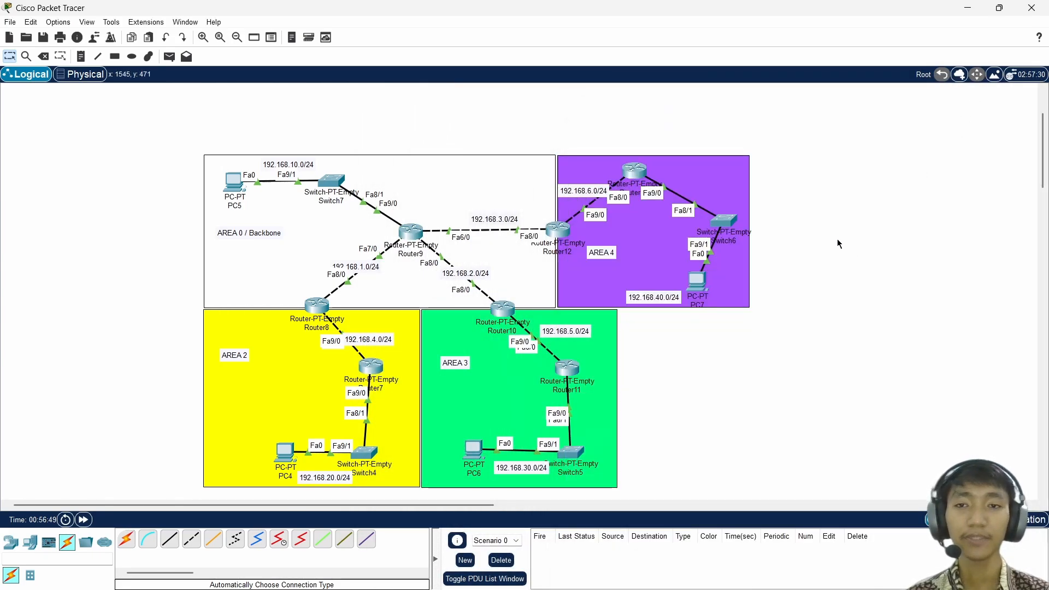
scroll(807, 245, "down", 1)
scroll(806, 245, "up", 1)
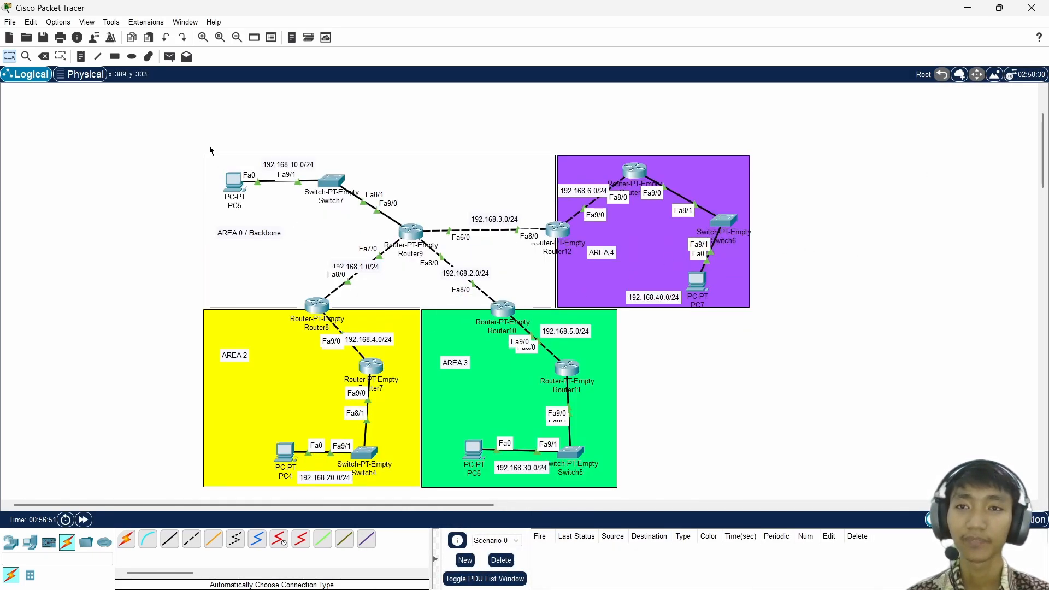
- Test connectivity between Area 2 and the backbone by sending a simple PDU from PC4 to PC5
left_click(170, 56)
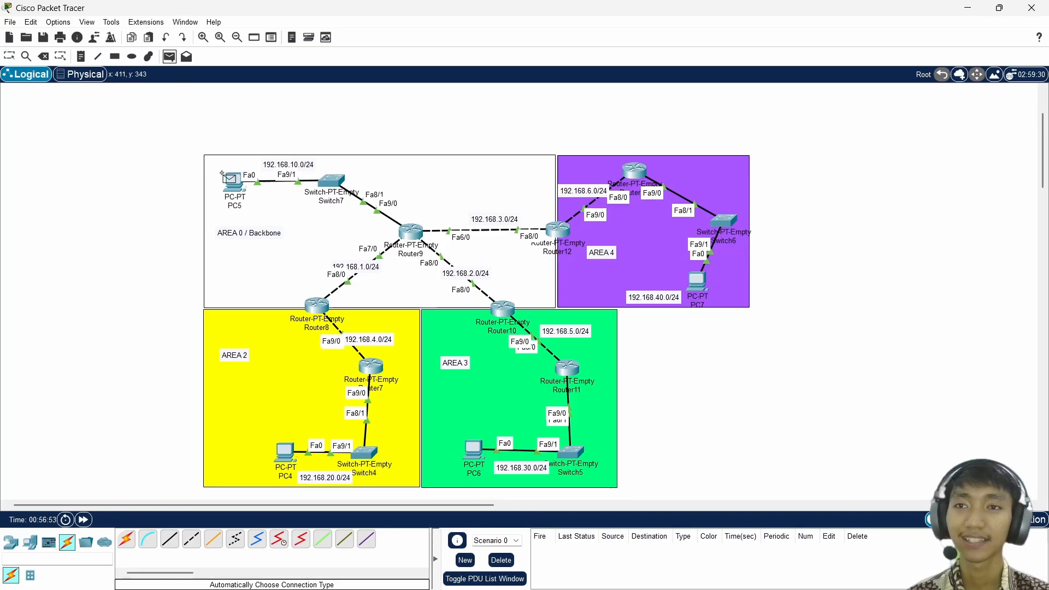
left_click(286, 453)
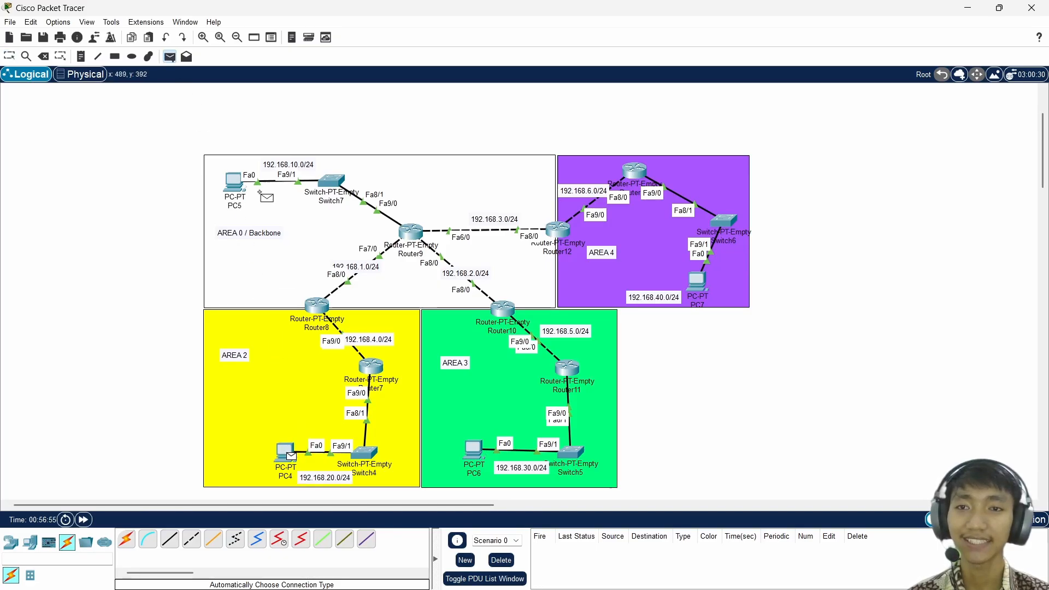
left_click(234, 182)
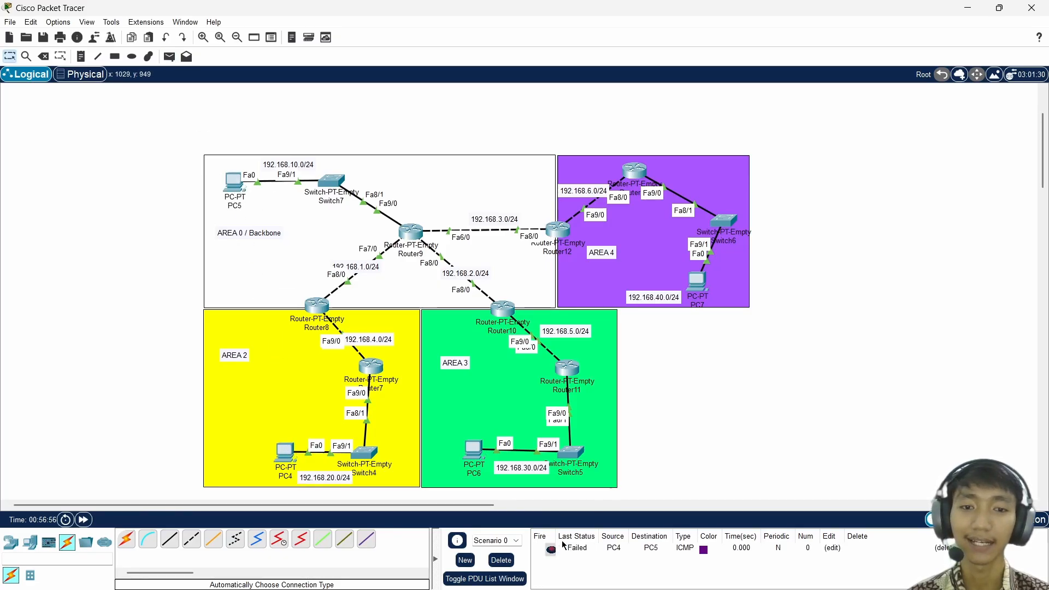
left_click(553, 550)
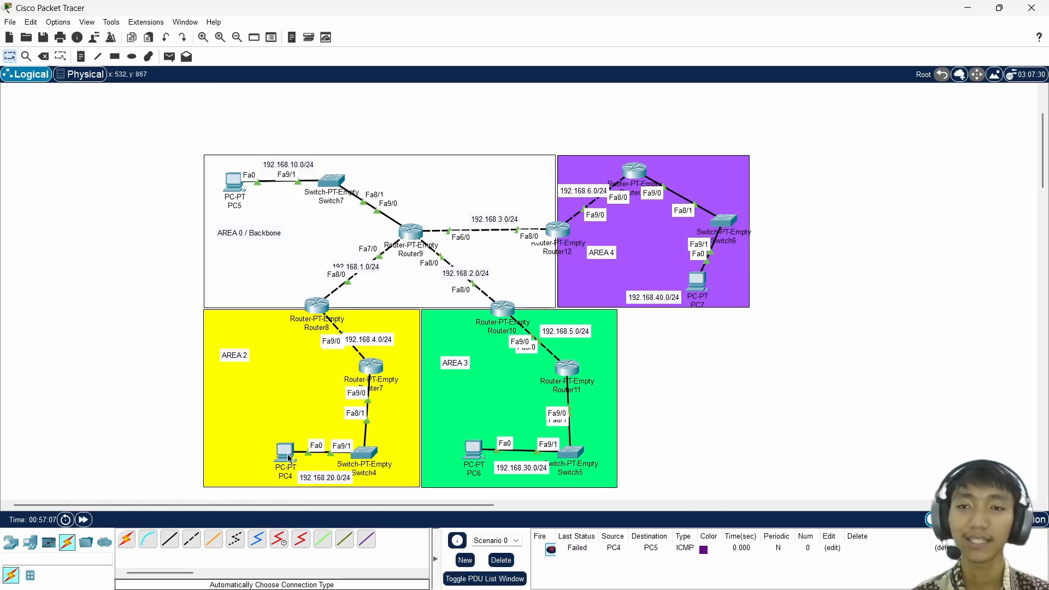
- Test the local link in Area 2 by sending a simple PDU from PC4 to Router7
mouse_move(290, 459)
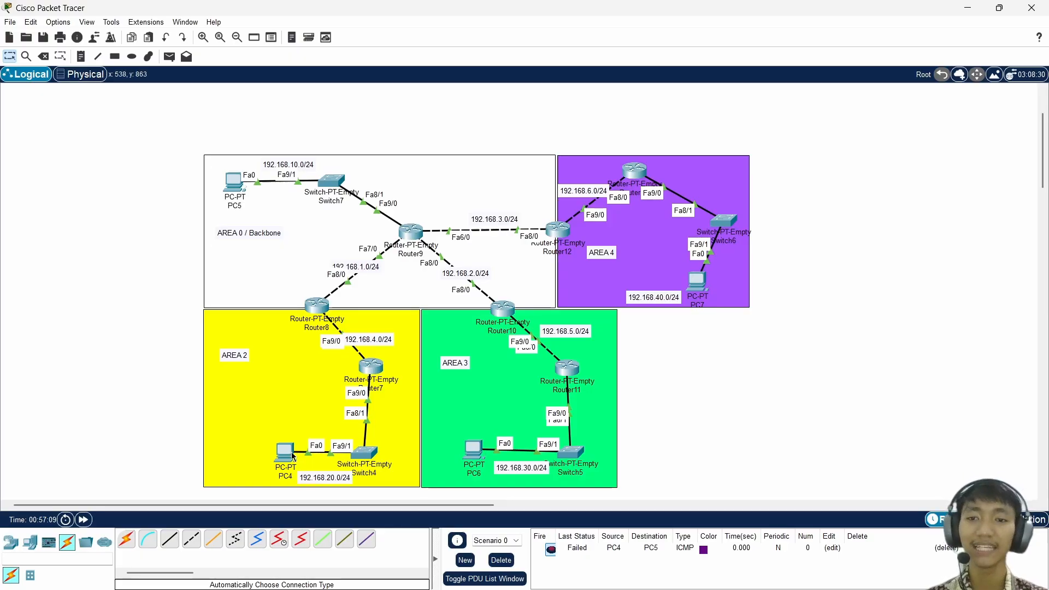
left_click(169, 56)
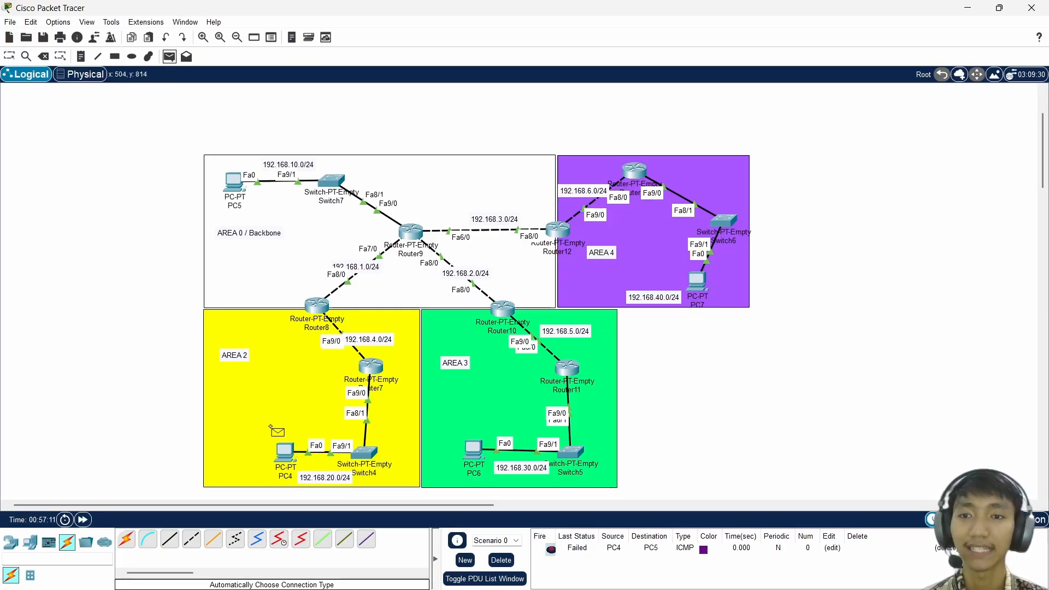
left_click(284, 451)
left_click(377, 370)
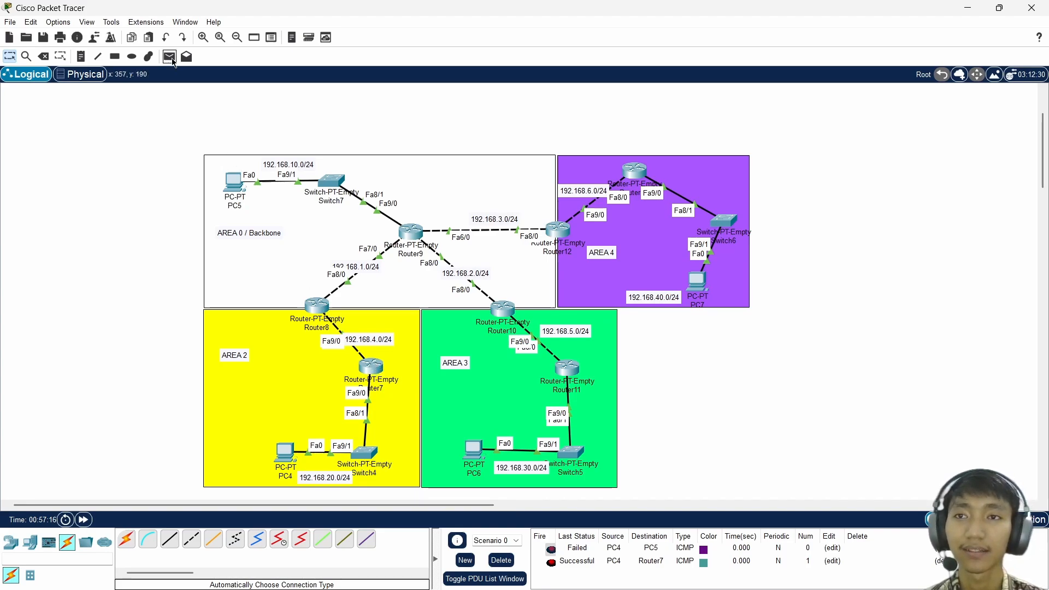
- Test the link between the Area 2 routers by sending a simple PDU from Router7 to Router8
left_click(170, 57)
left_click(372, 367)
left_click(318, 307)
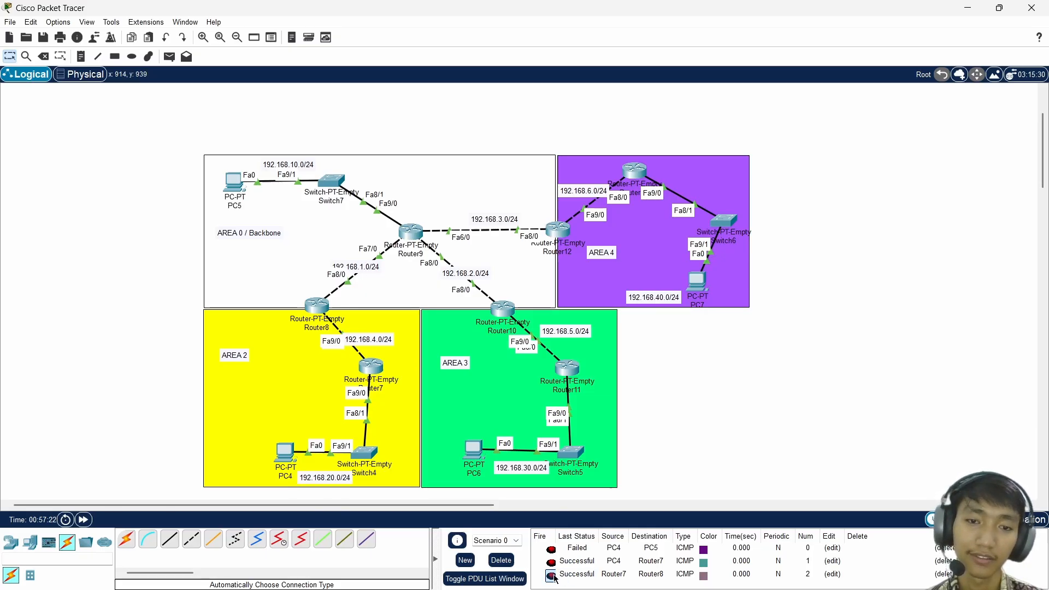
- Test connectivity from Area 2 to the backbone router by sending a simple PDU from Router7 to Router9
left_click(170, 56)
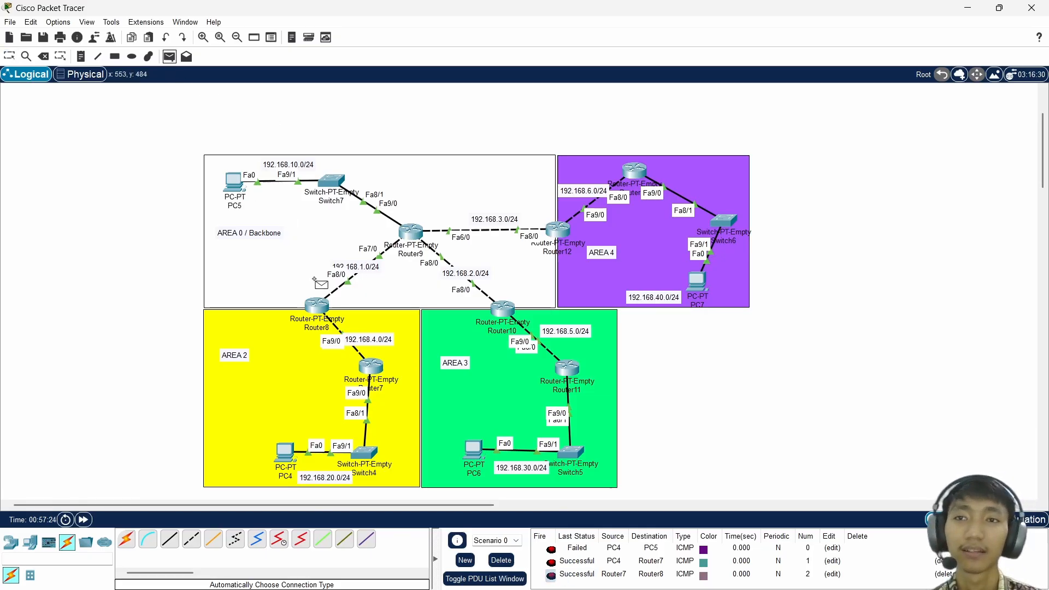
left_click(371, 367)
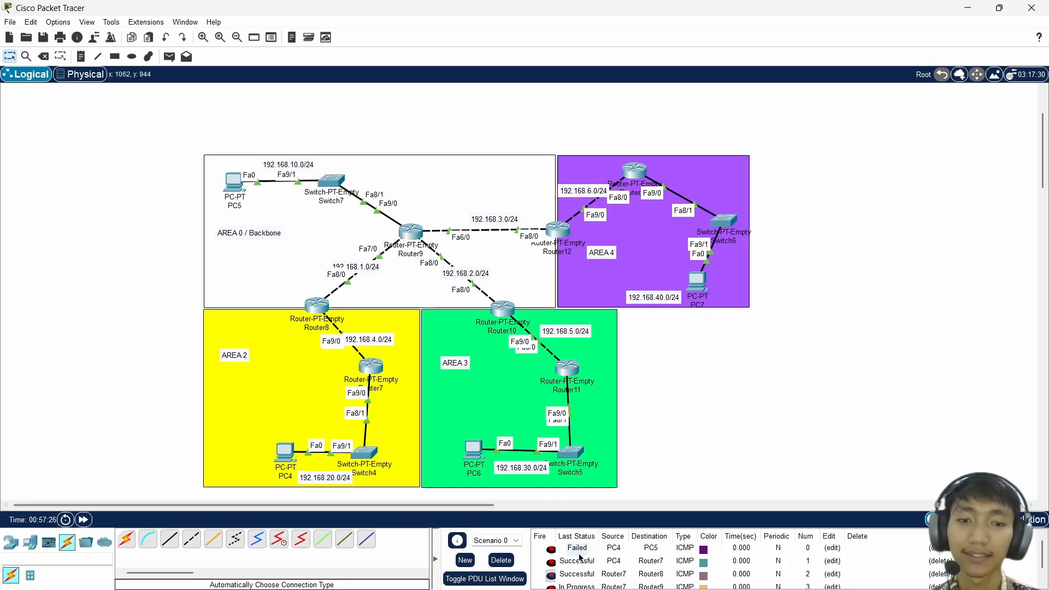
scroll(582, 557, "down", 1)
double_click(553, 577)
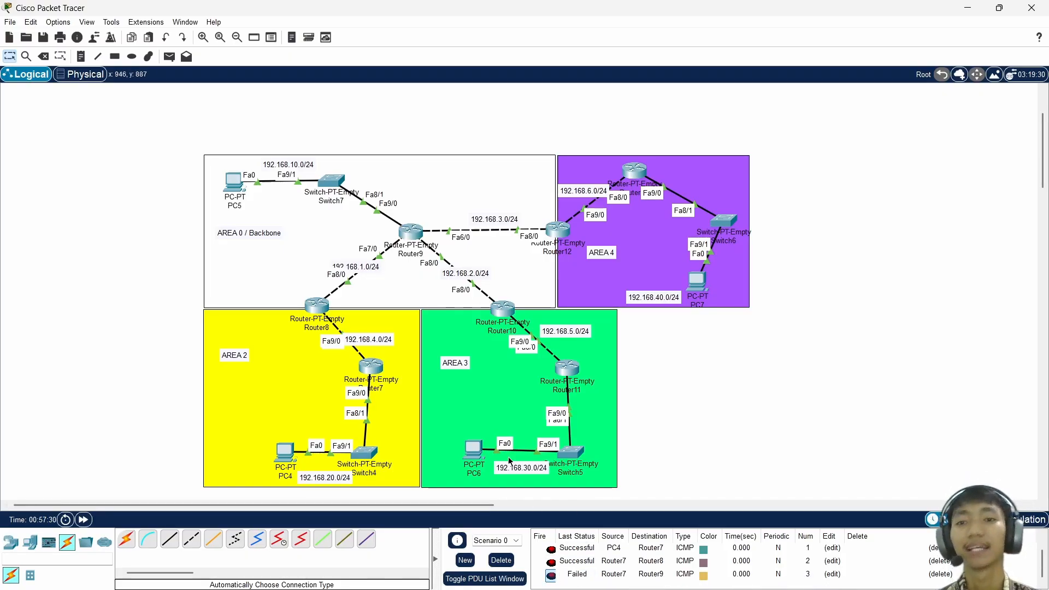
- Review the addressing of Router7's FastEthernet9/0 and FastEthernet8/0 interfaces and check Router8's FastEthernet9/0 interface
left_click(371, 365)
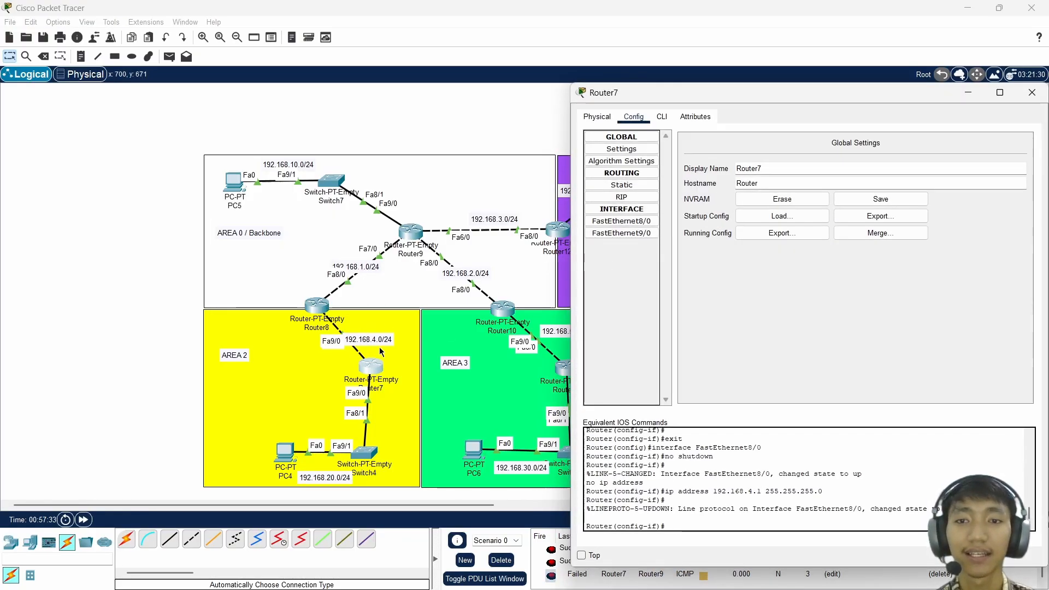
left_click(649, 235)
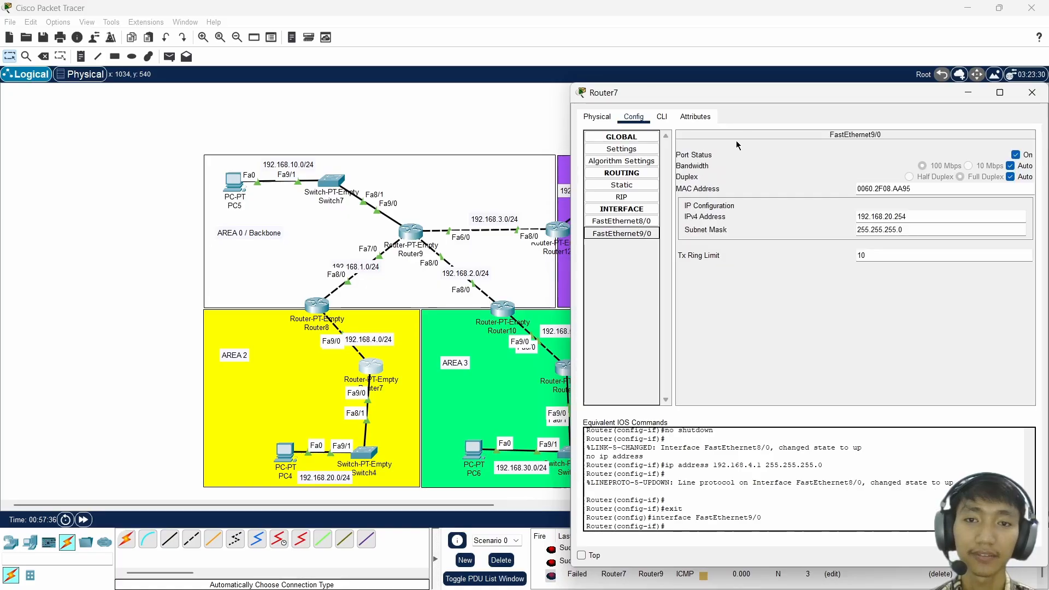
left_click_drag(745, 93, 705, 85)
left_click(601, 214)
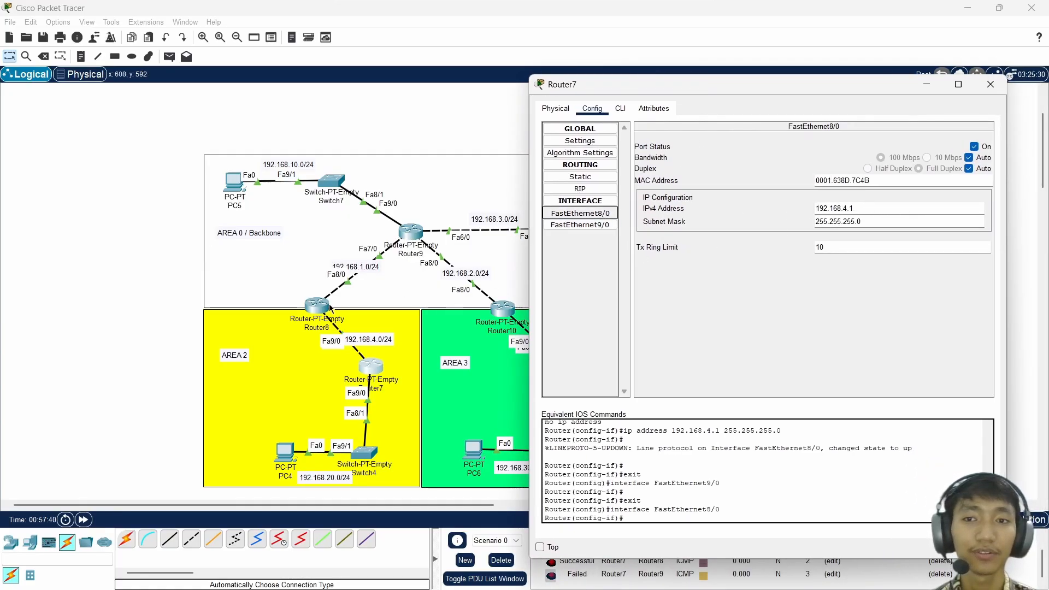
left_click(330, 309)
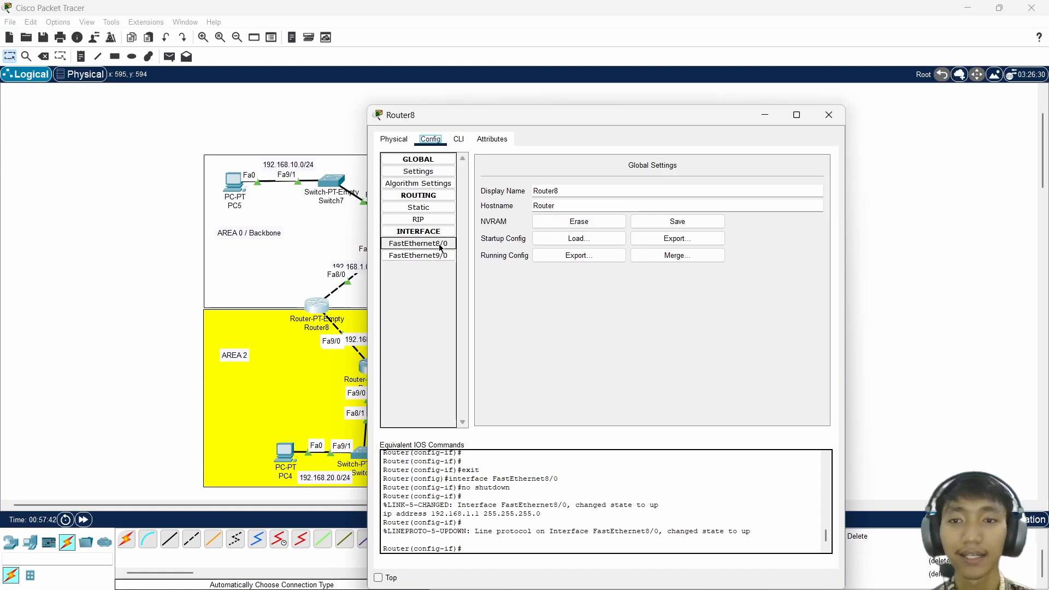
left_click(441, 256)
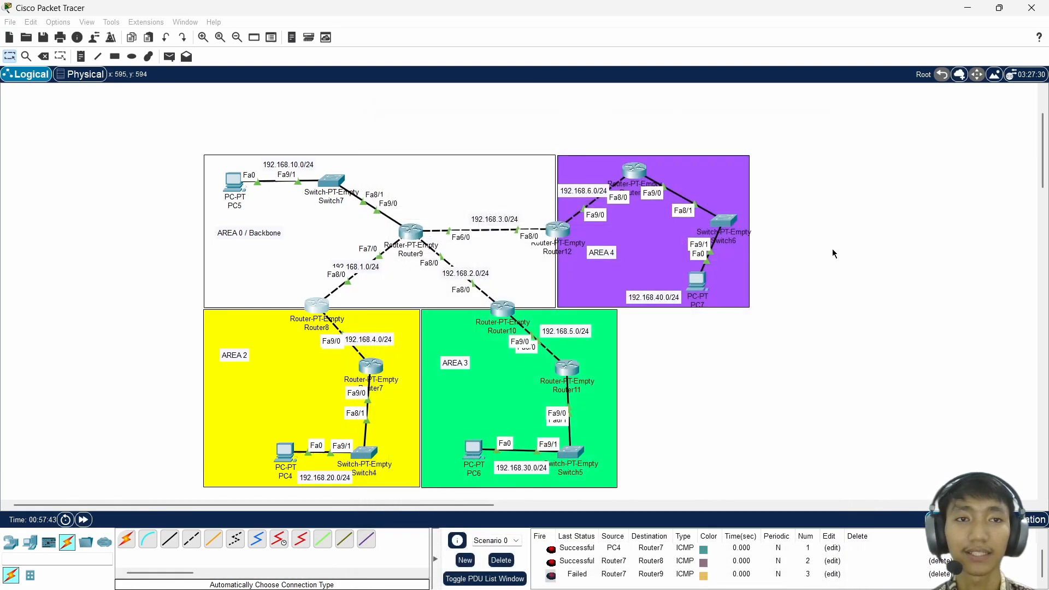
left_click(829, 115)
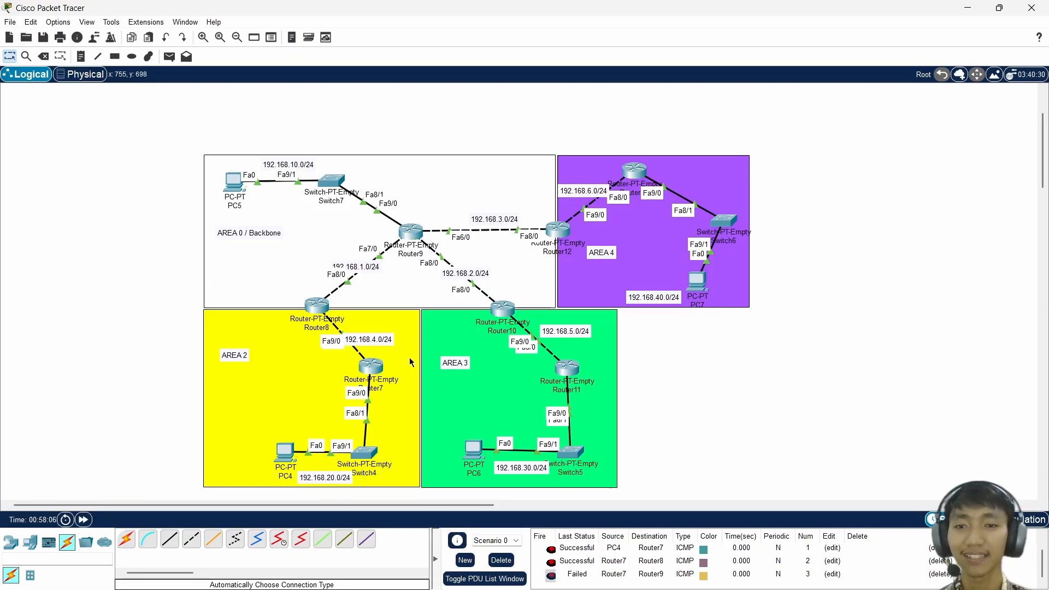
- Open Router7's command line and exit the interface, global configuration and privileged modes back to the user prompt
left_click(373, 369)
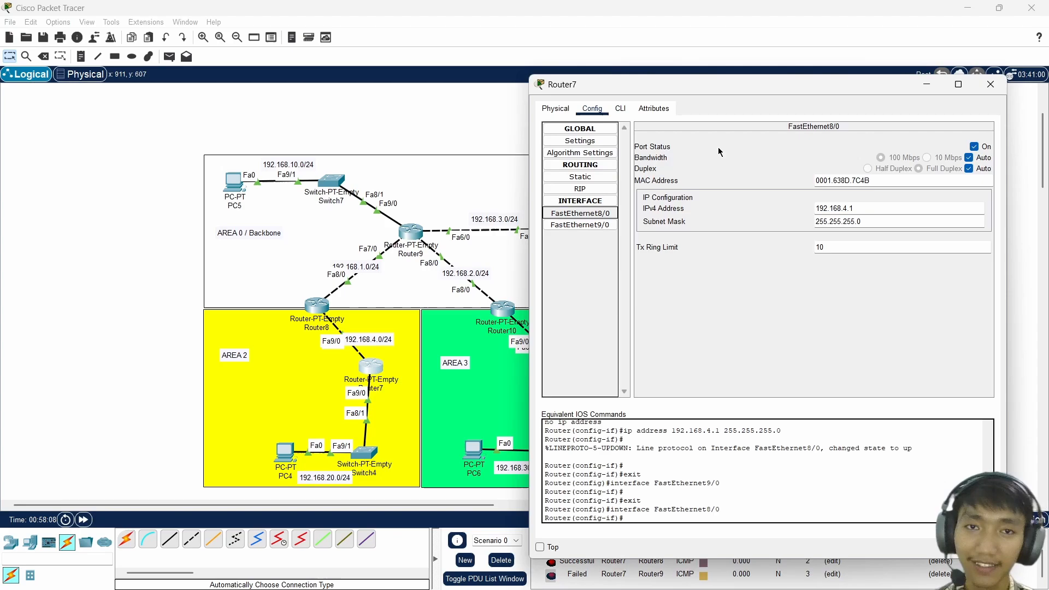
left_click(622, 108)
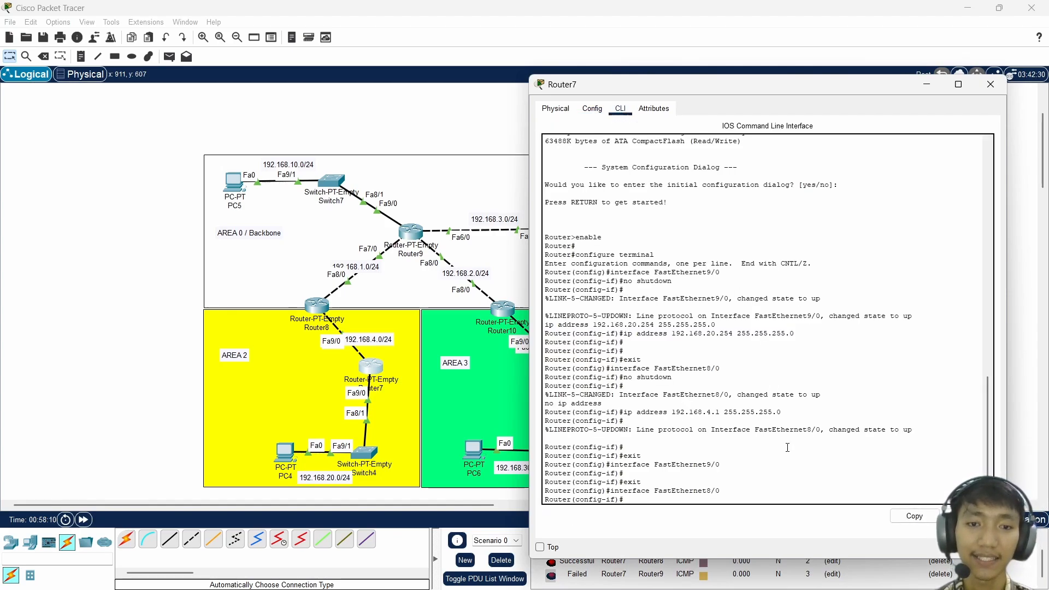
key("Return")
key("Return")
key("Return")
key("Return")
key("Return")
key("Return")
key("Return")
key("Return")
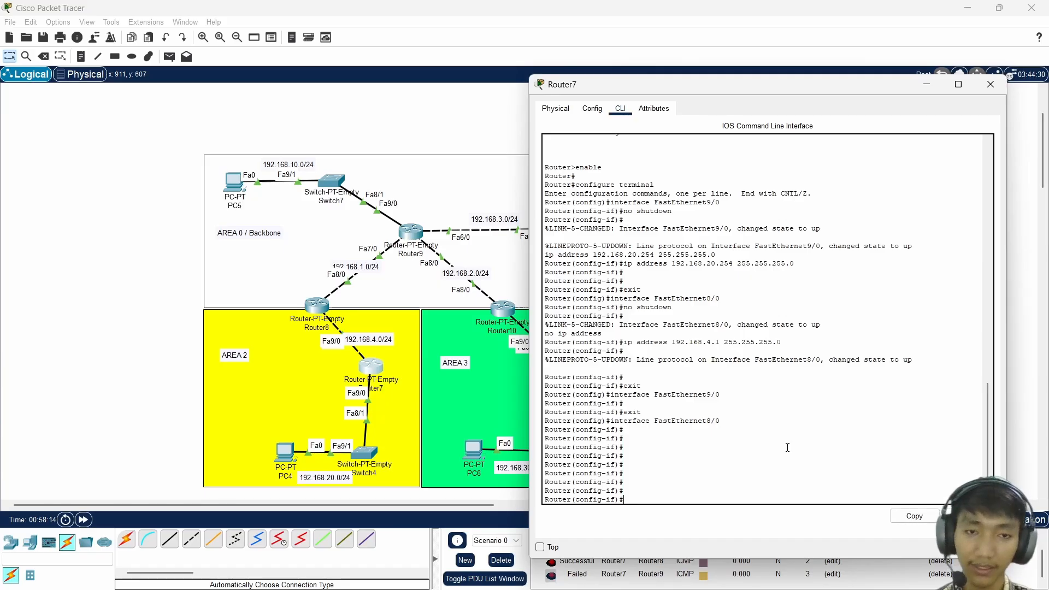
type("ex")
key("Return")
type("exe")
key("BackSpace")
key("Return")
type("ex")
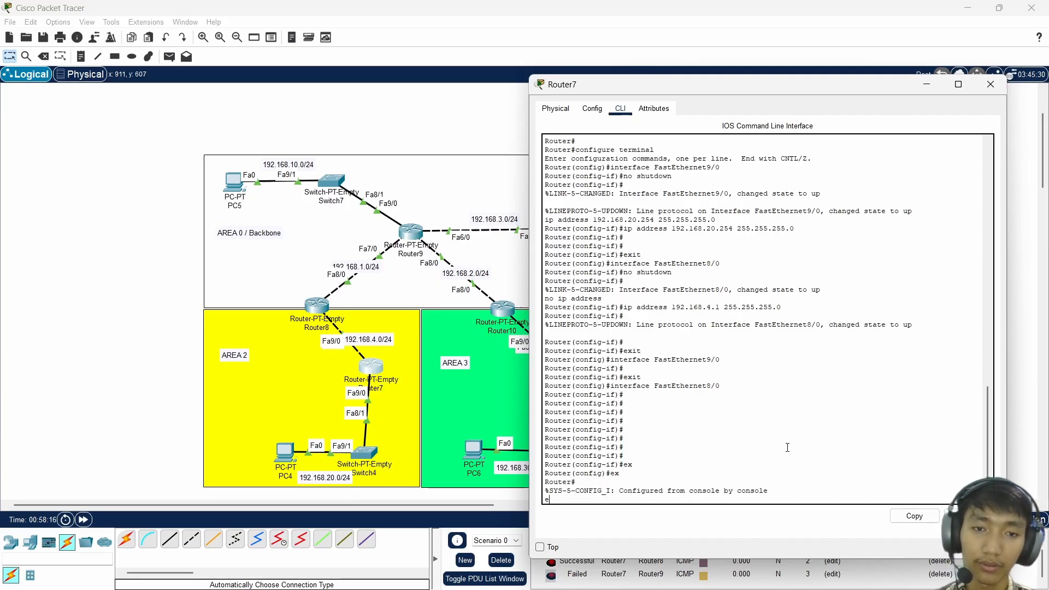
key("Return")
key("Return")
key("Return")
key("Return")
key("Return")
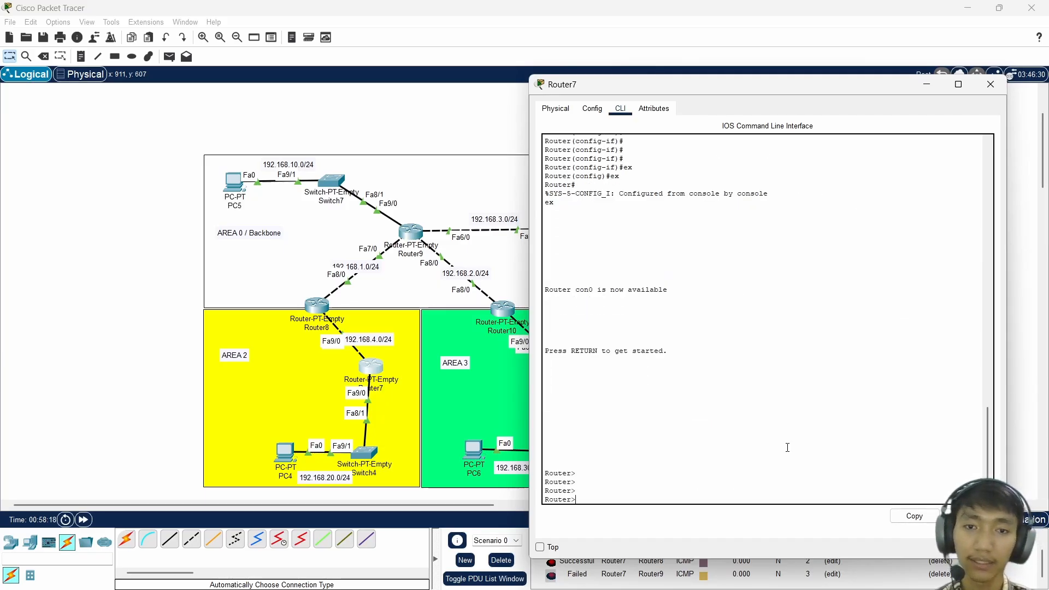
- Enter privileged mode and global configuration mode on Router7 with the commands en and conf t
type("en")
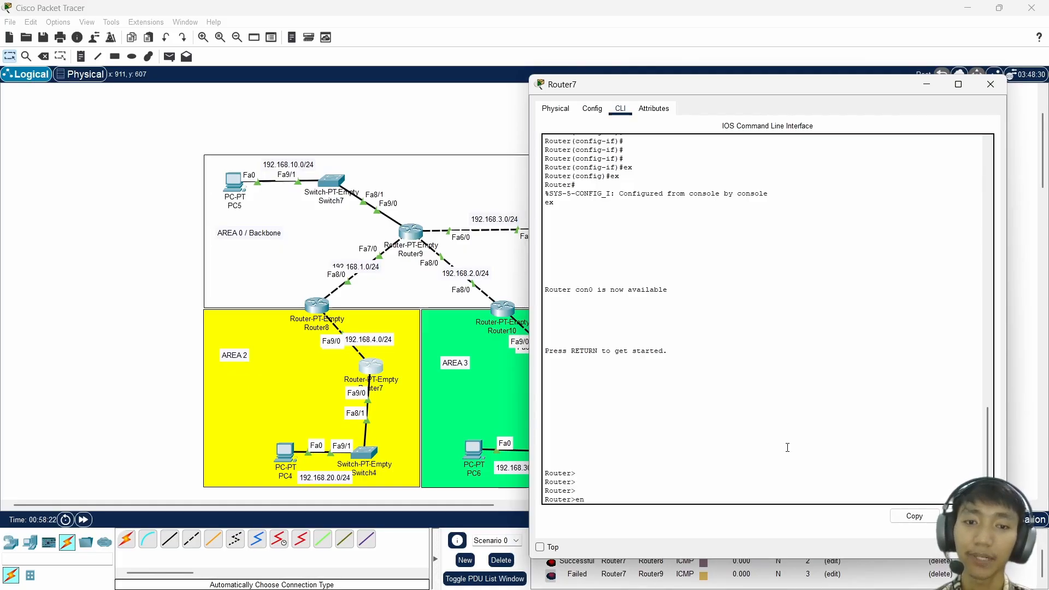
type("able")
key("BackSpace")
key("BackSpace")
key("BackSpace")
key("BackSpace")
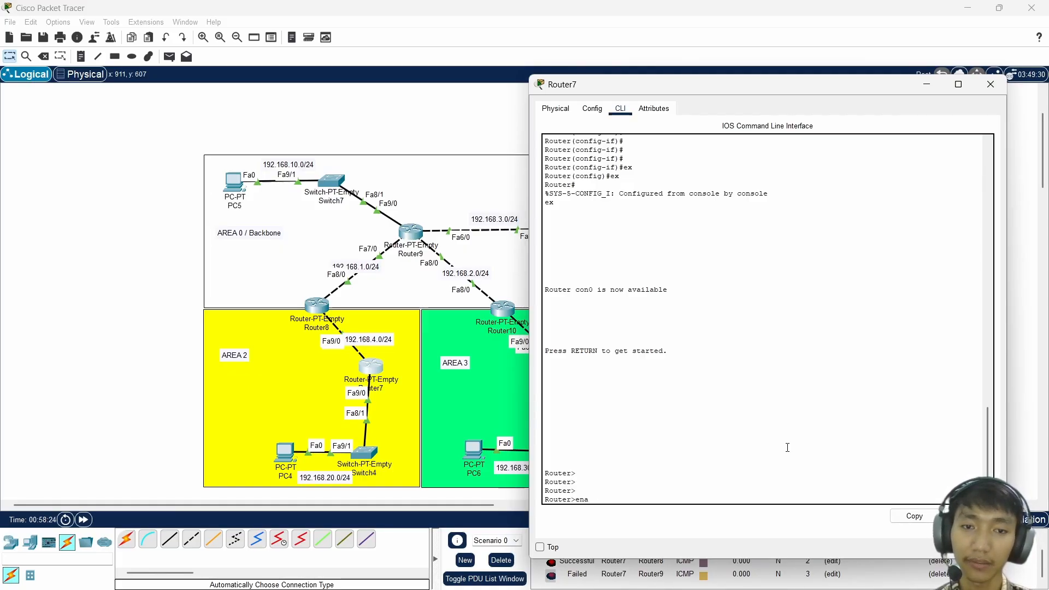
key("Return")
type("con")
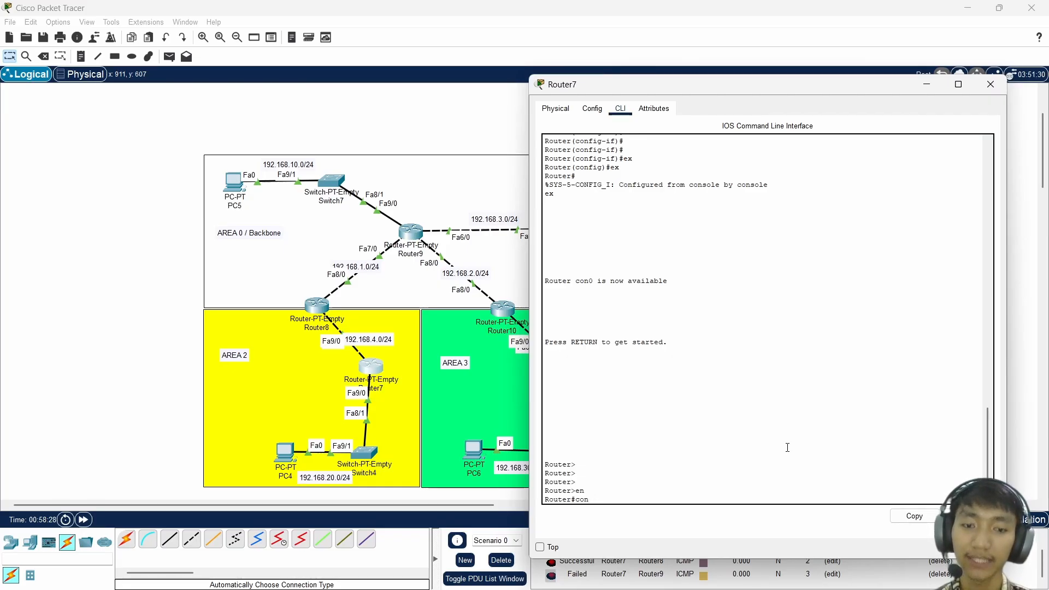
type("f figure teri")
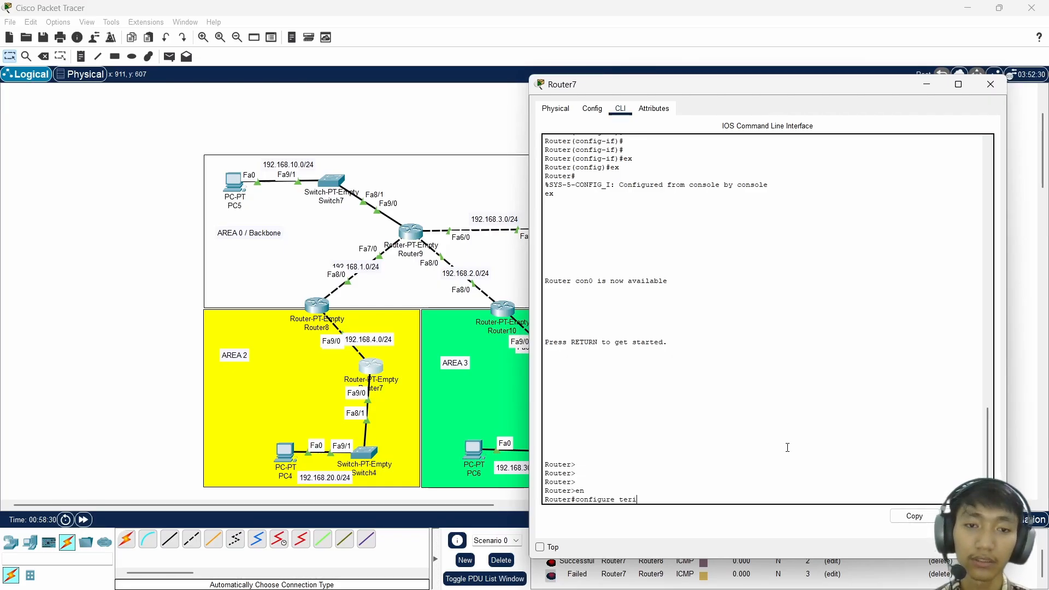
key("BackSpace")
key("BackSpace")
key("BackSpace")
key("BackSpace")
key("BackSpace")
key("BackSpace")
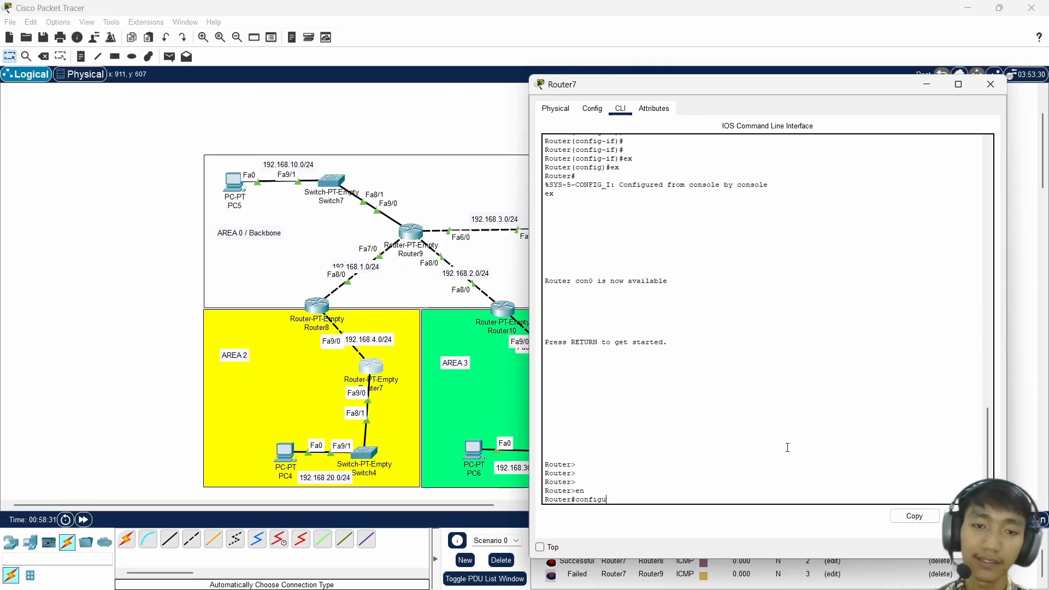
key("BackSpace")
key("BackSpace")
key("BackSpace")
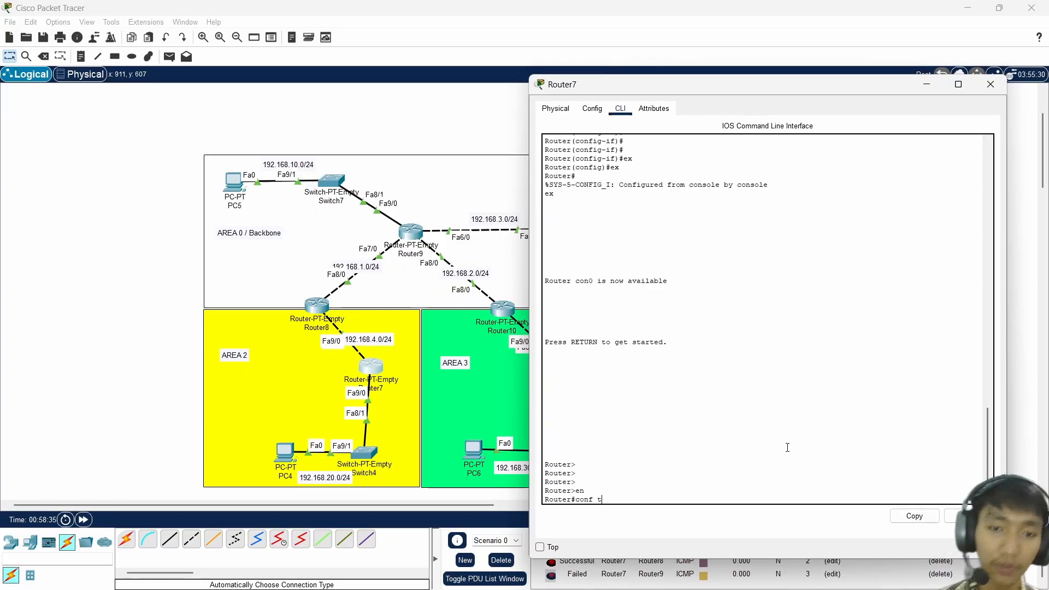
key("Return")
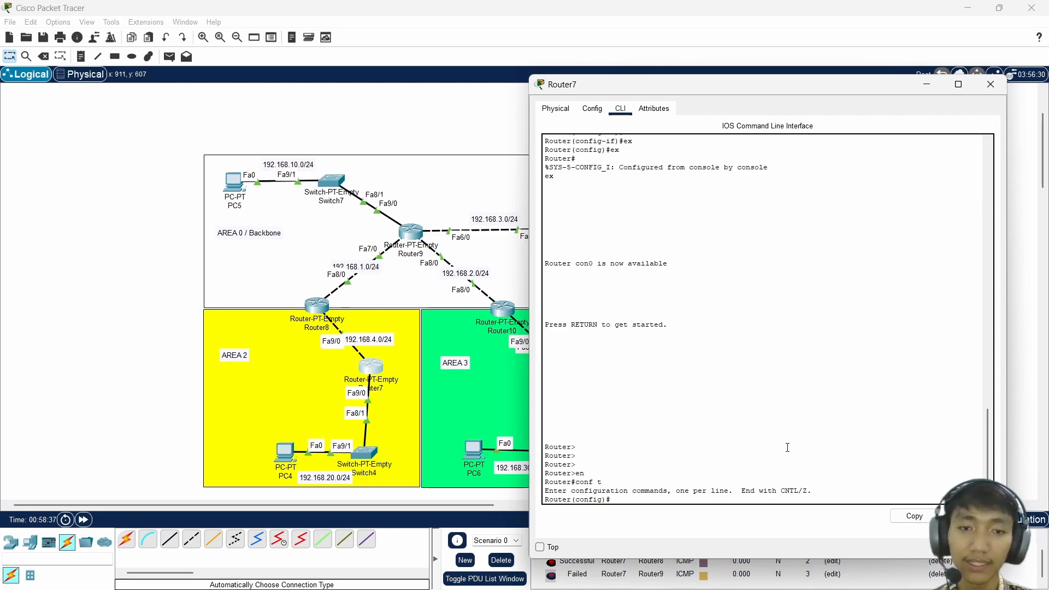
- Start OSPF routing process 1 on Router7 with the command router ospf 1
type("router ospf")
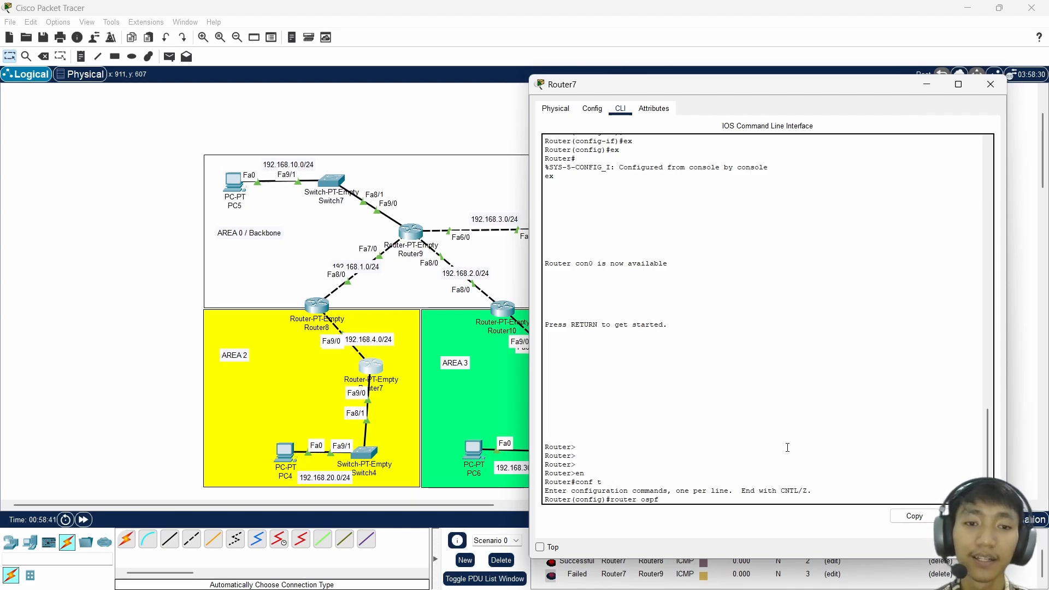
type(" 1")
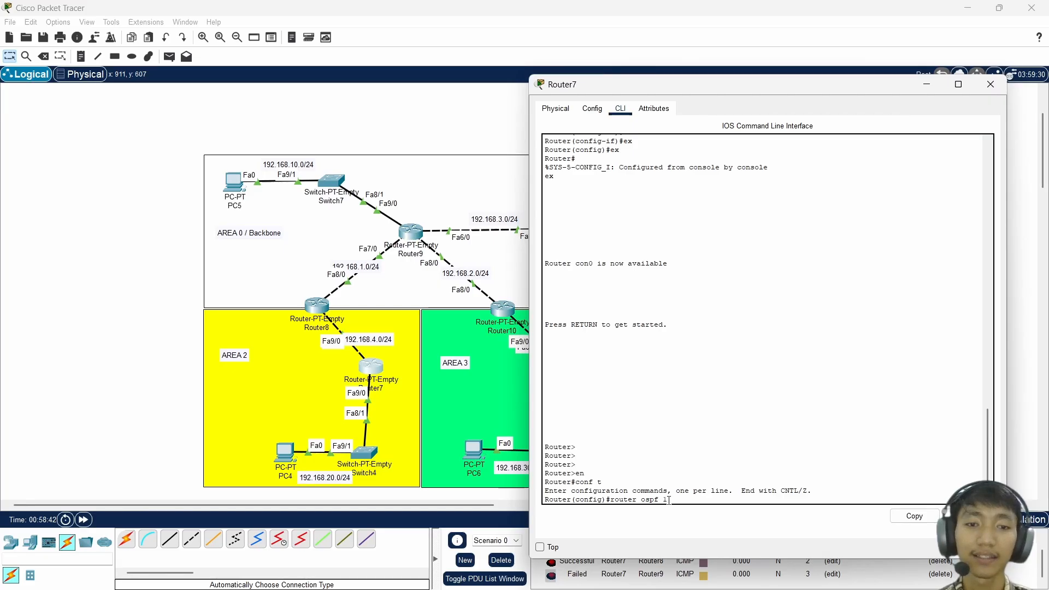
type("00")
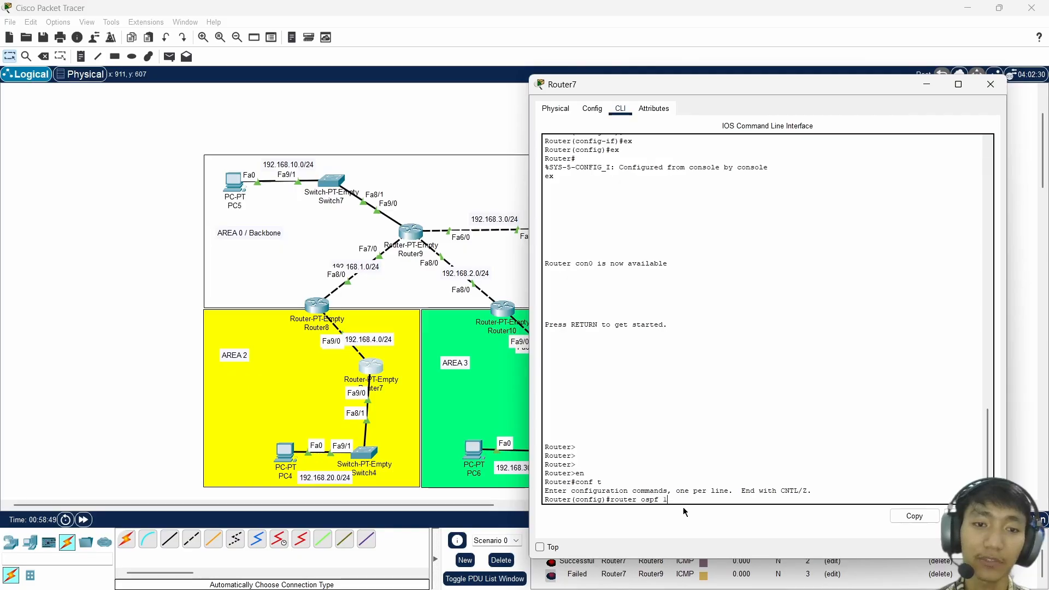
type("1")
key("Return")
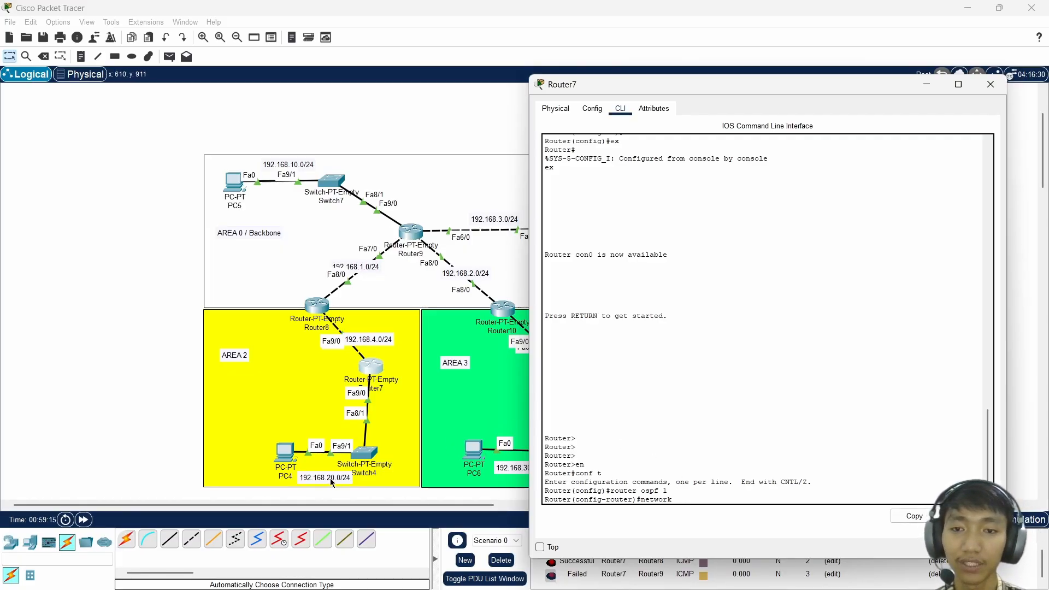
- Advertise Router7's PC-side network in OSPF with network 192.168.20.0 0.0.0.255 area 2
type("192.1")
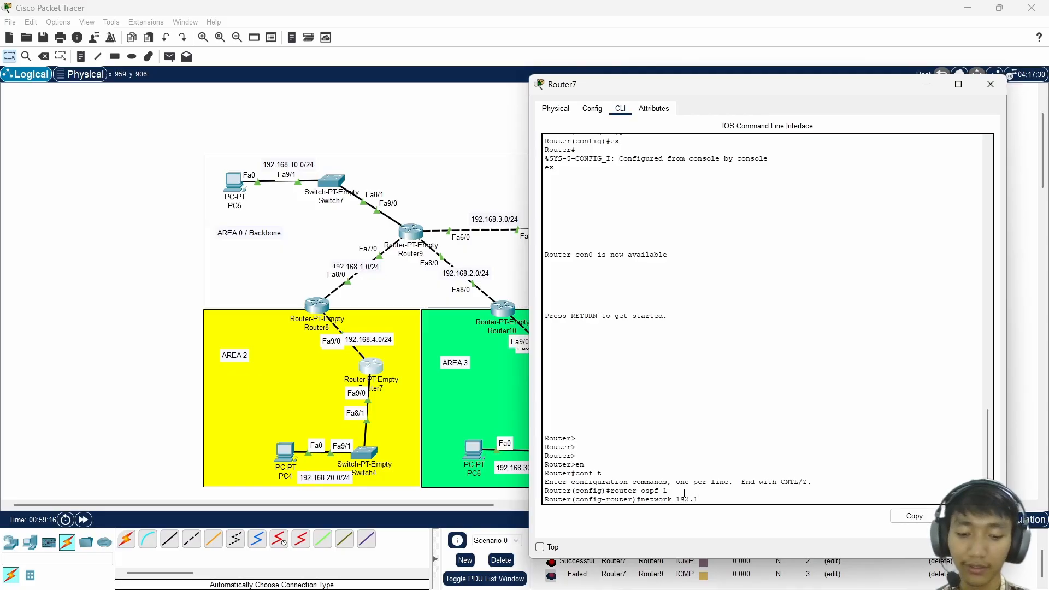
type("68.20.0 255")
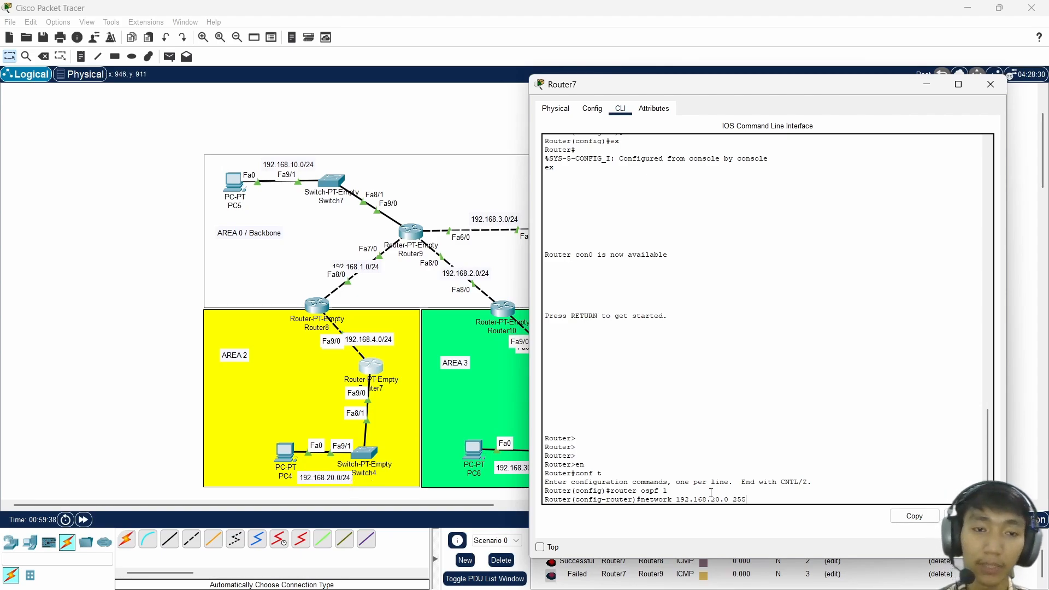
type(".0")
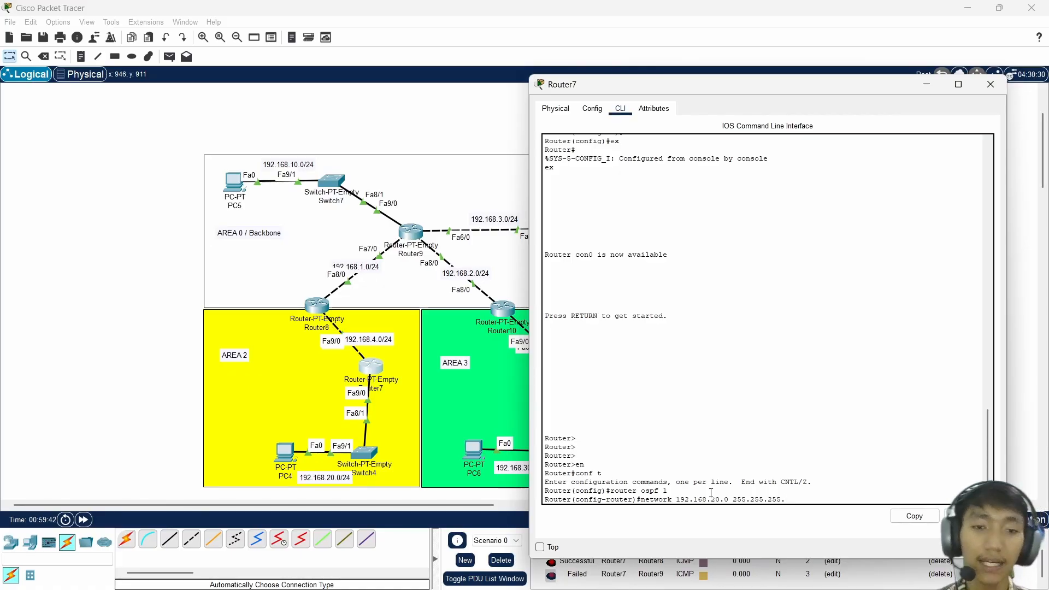
key("BackSpace")
key("BackSpace")
key("BackSpace")
key("BackSpace")
key("BackSpace")
key("BackSpace")
key("BackSpace")
key("BackSpace")
key("BackSpace")
key("BackSpace")
key("BackSpace")
key("BackSpace")
key("BackSpace")
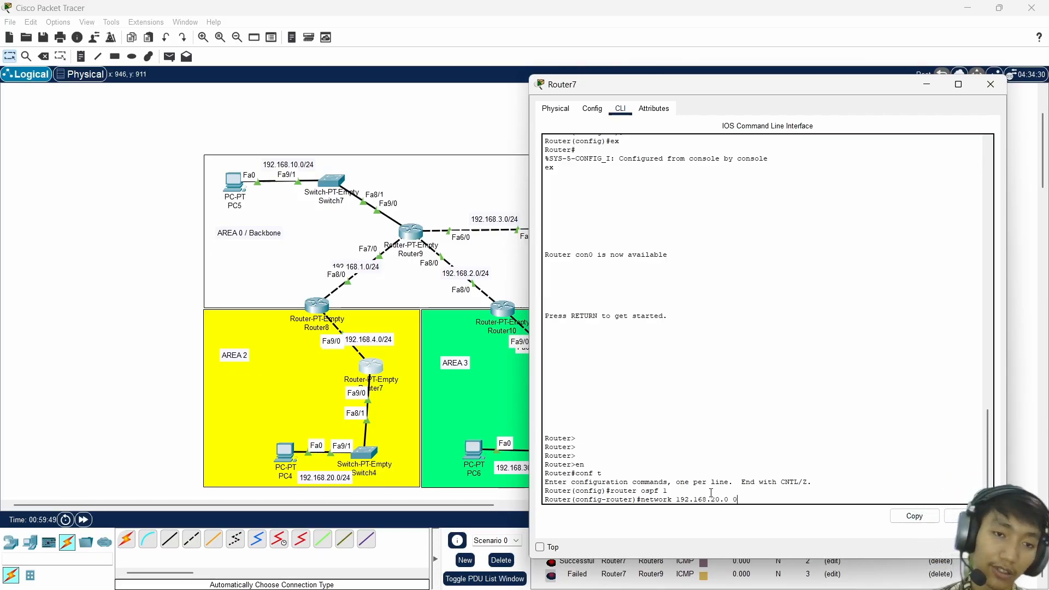
type("0.0.0")
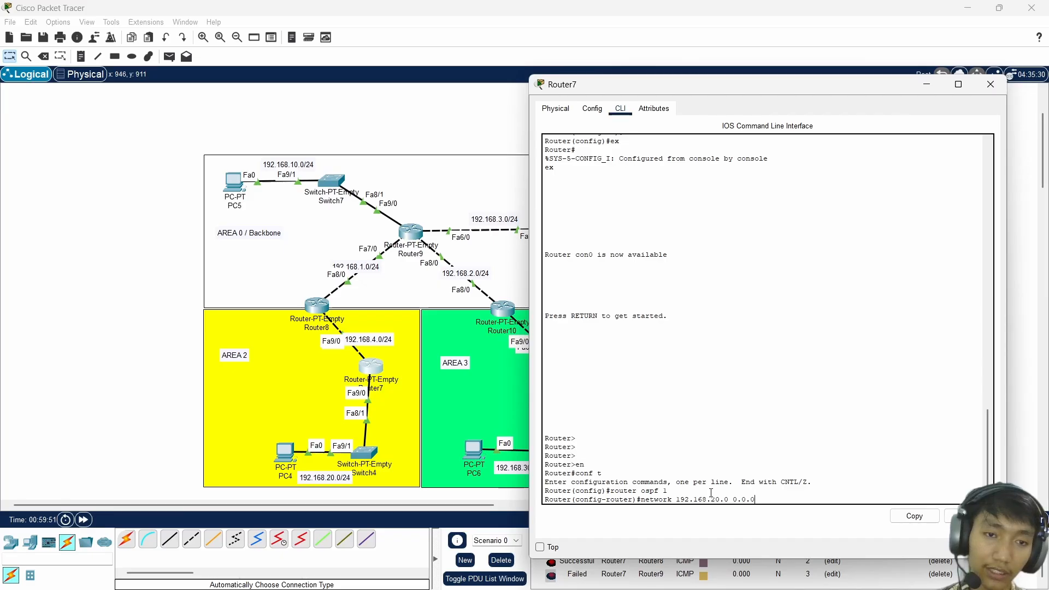
type(".")
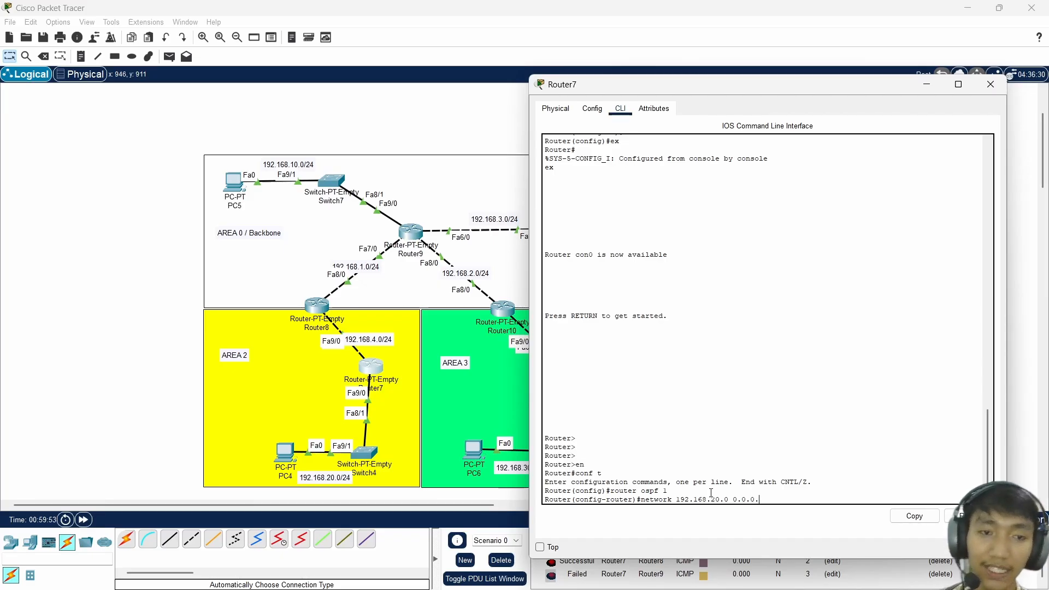
type("255")
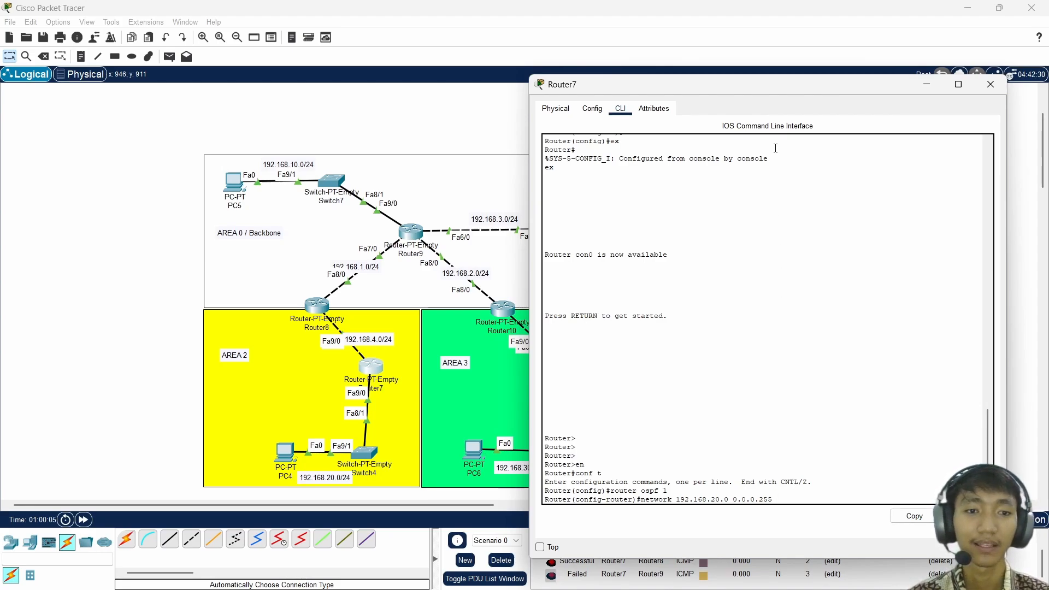
type("area")
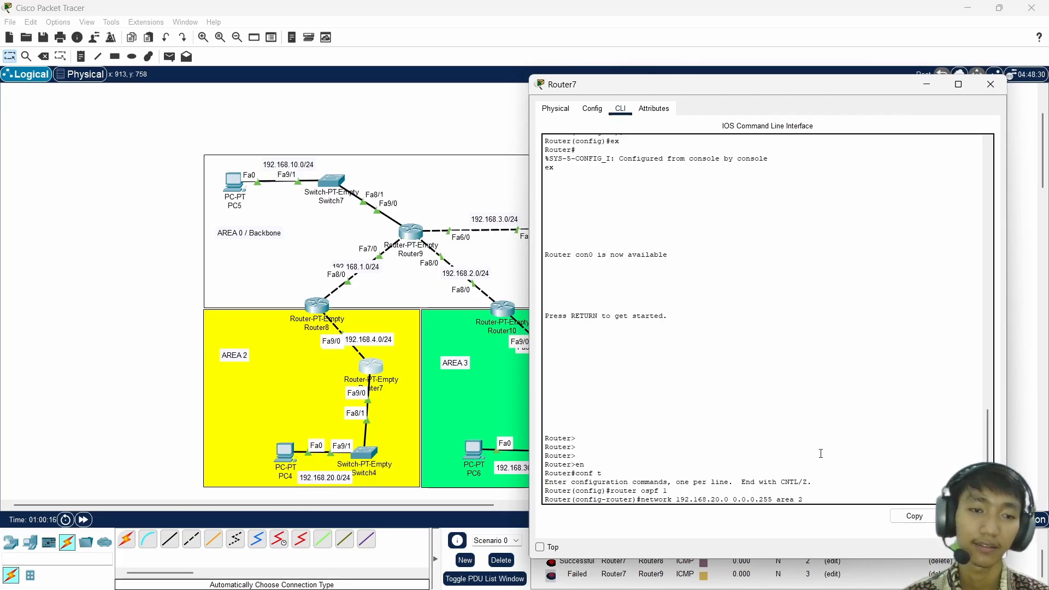
type("2")
key("Return")
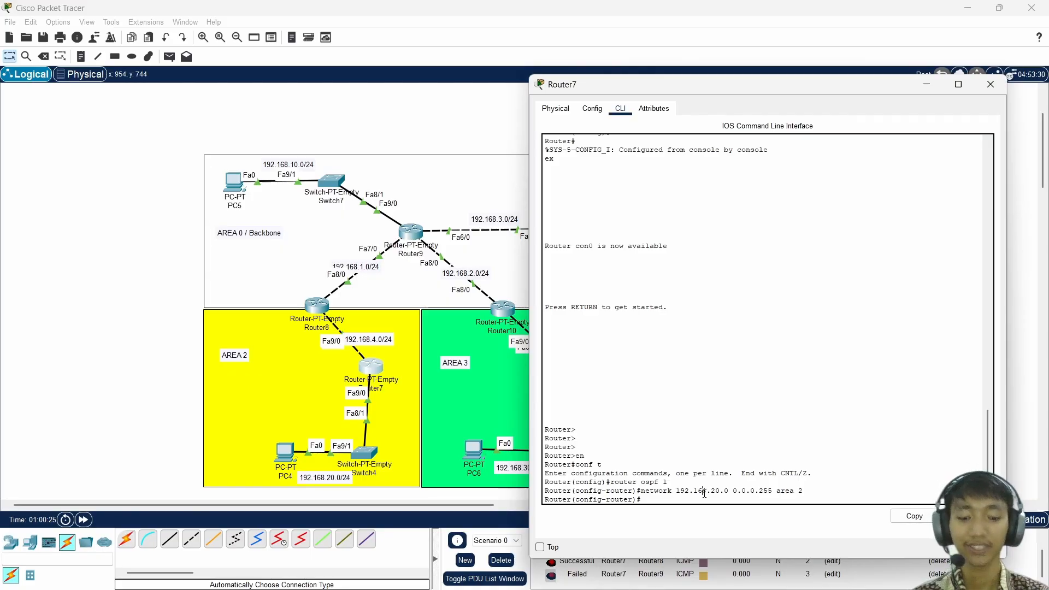
- Advertise Router7's link network toward Router8 in OSPF with network 192.168.4.0 0.0.0.255 area 2
type("network 192.1")
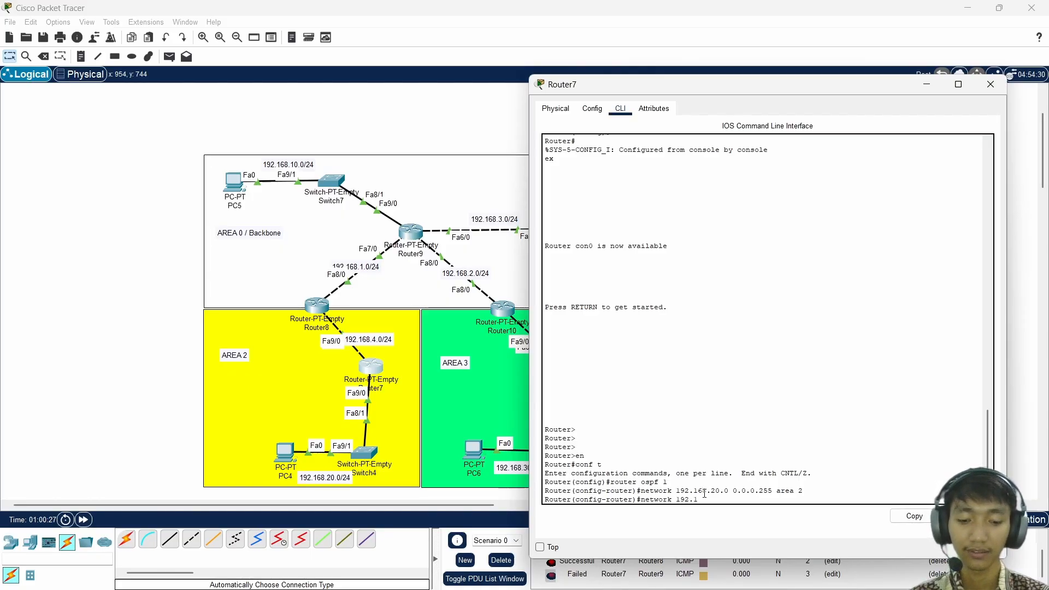
type("68.4.0")
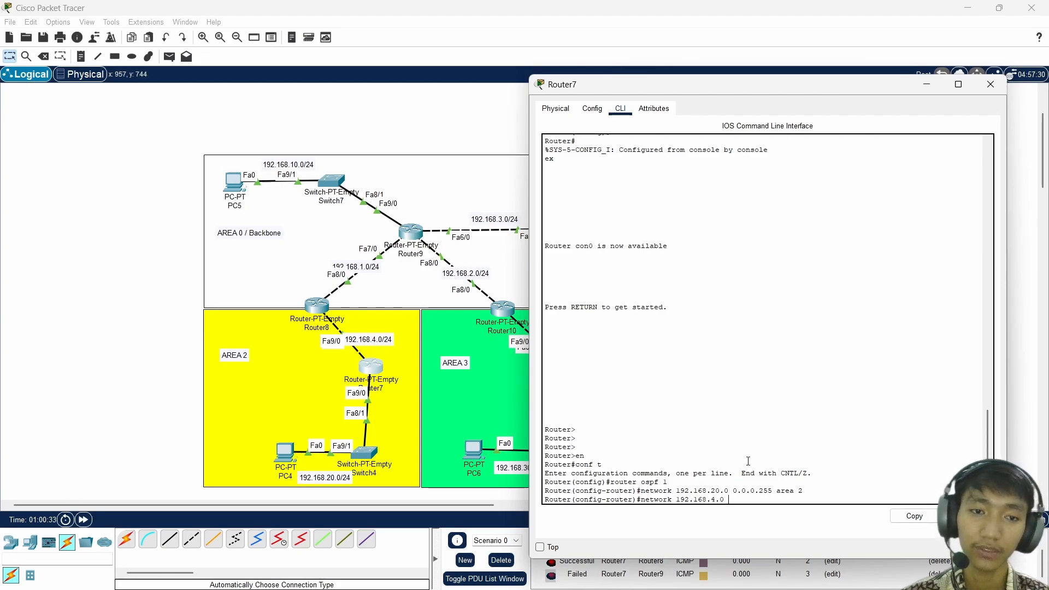
type("0.0.")
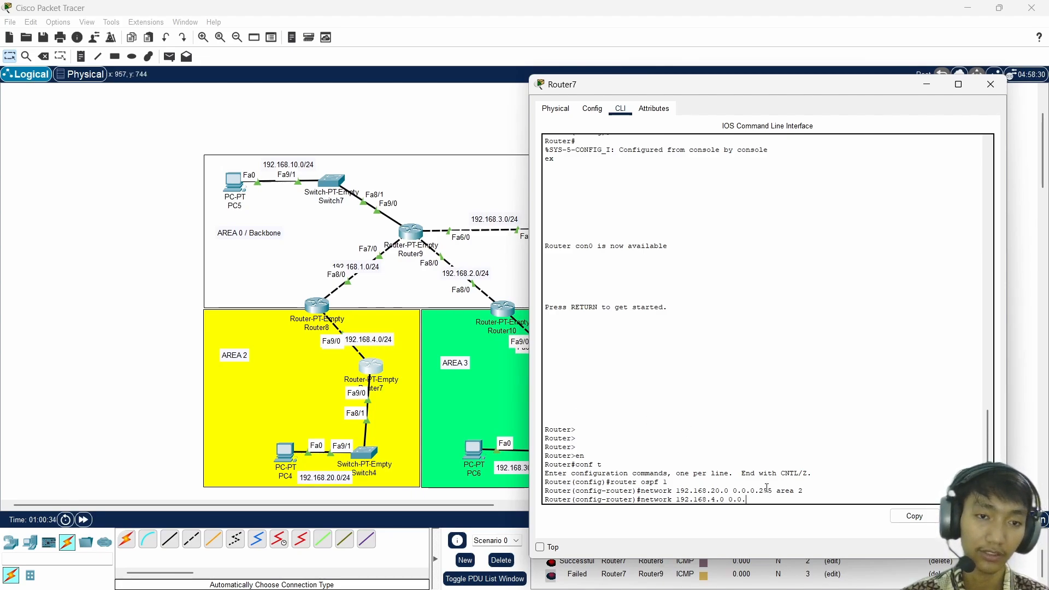
type("0.255 ")
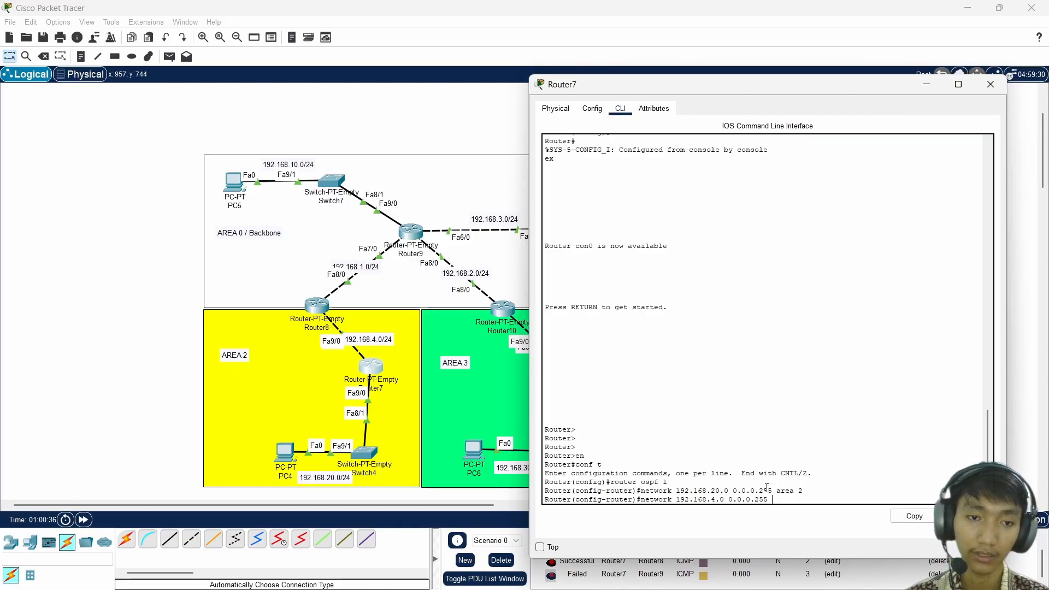
type("area 2")
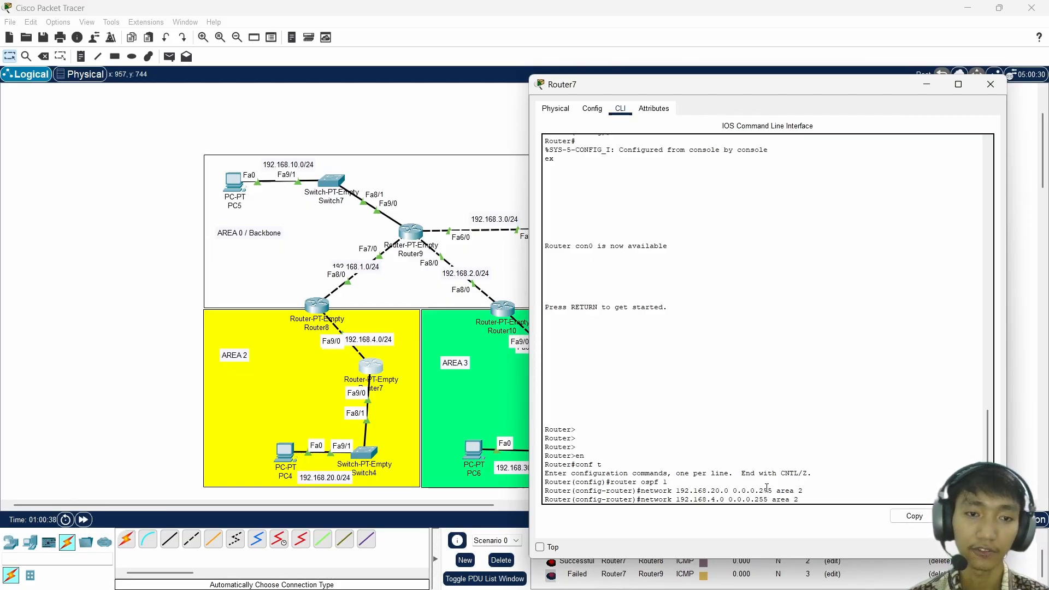
key("Return")
- Exit Router7's OSPF and global configuration modes with ex, and close the Router7 window
type("ex")
key("Return")
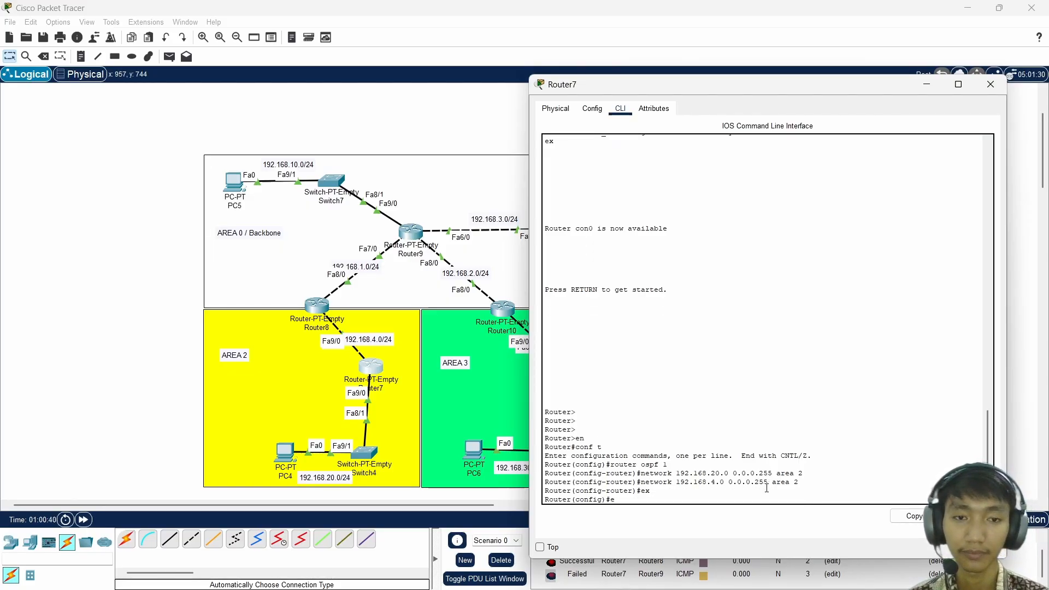
type("ex")
key("Return")
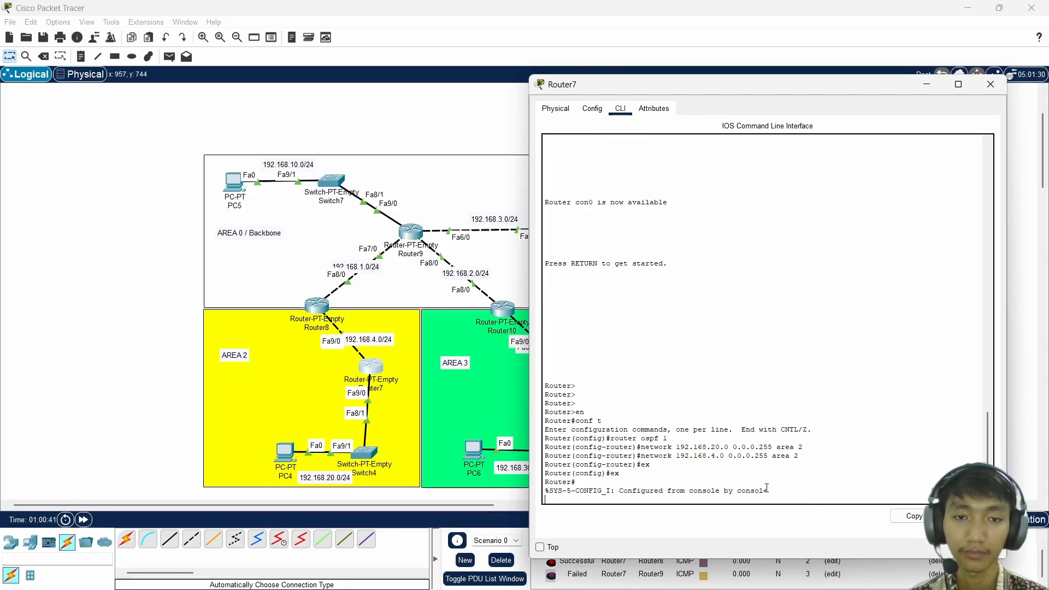
left_click(989, 86)
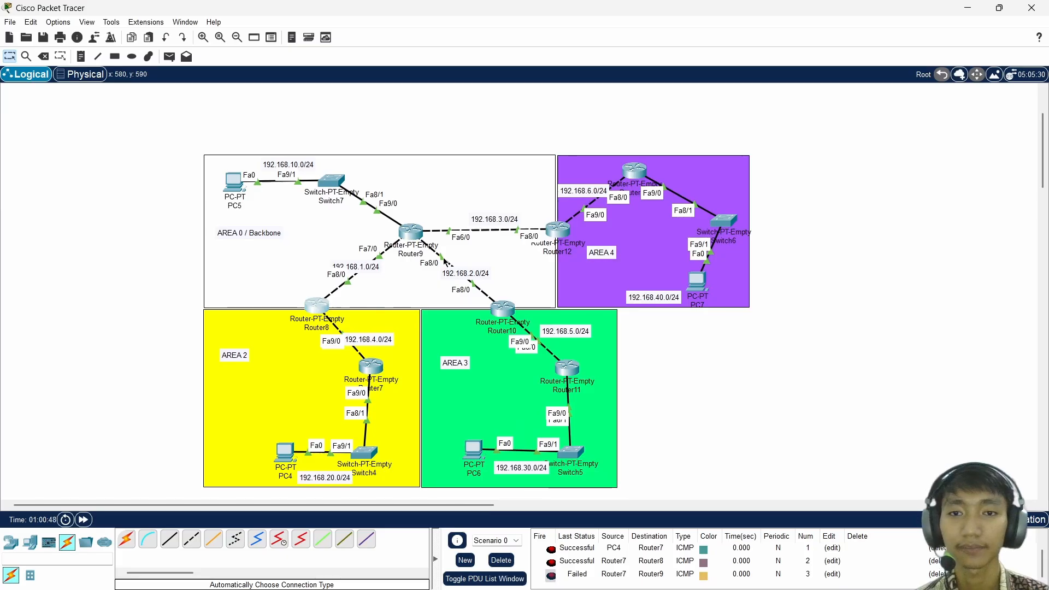
- Open Router8's command line, with its window placed clear of the Area 2 topology
left_click(317, 304)
left_click_drag(480, 108, 657, 87)
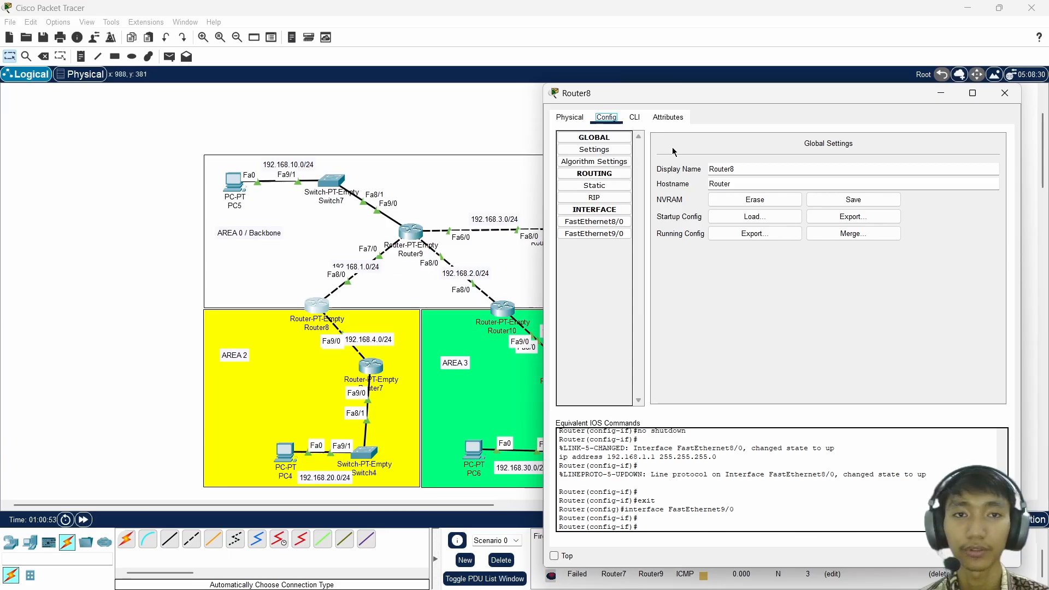
left_click(635, 118)
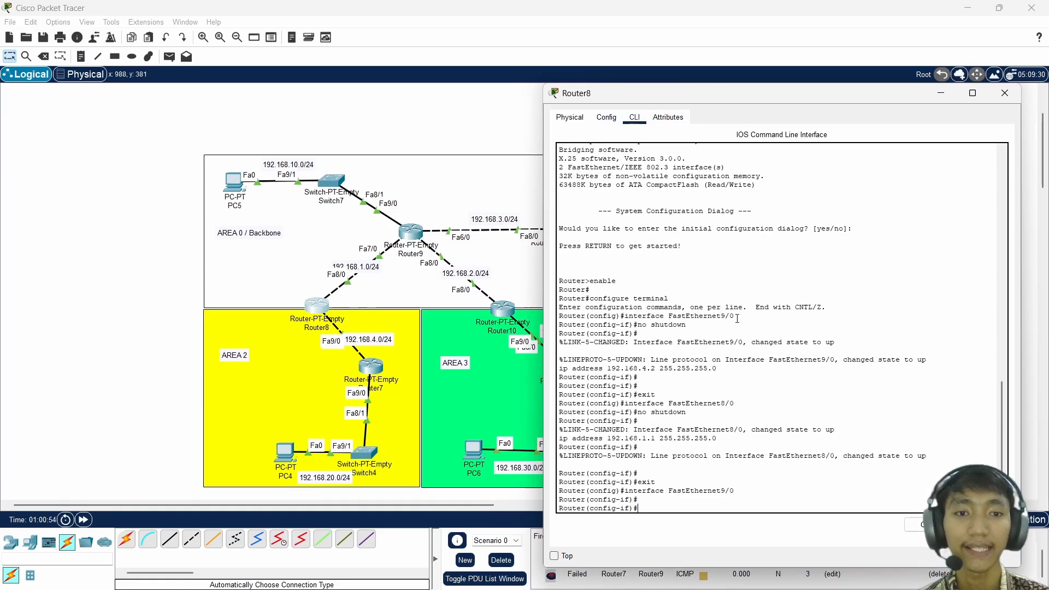
- Exit Router8's interface, global configuration and privileged modes with ex, returning to the user prompt
key("Return")
key("Return")
key("Return")
key("Return")
key("Return")
key("Return")
type("ex")
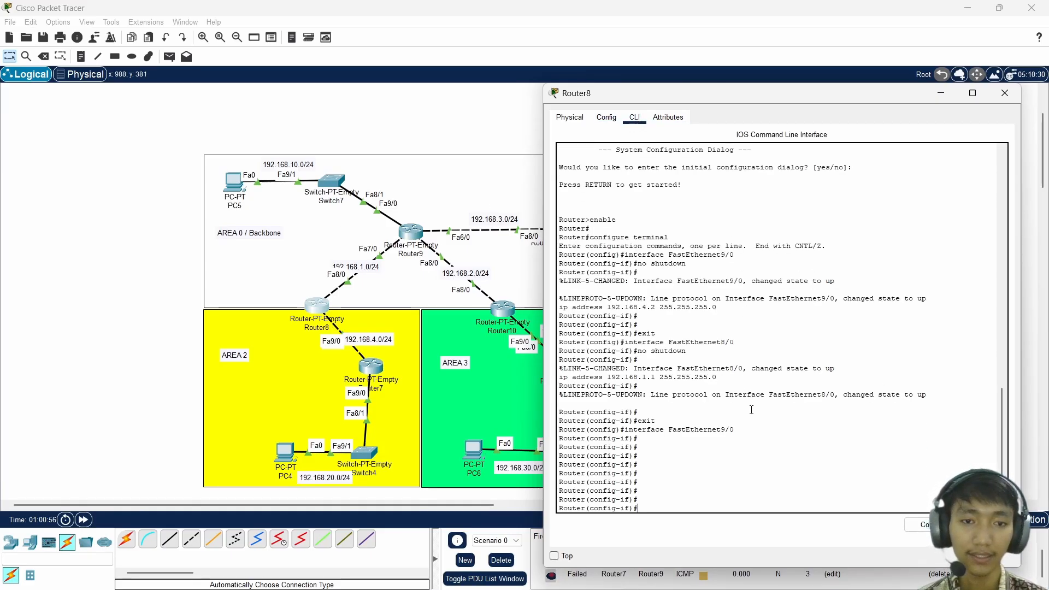
key("Return")
type("ex")
key("Return")
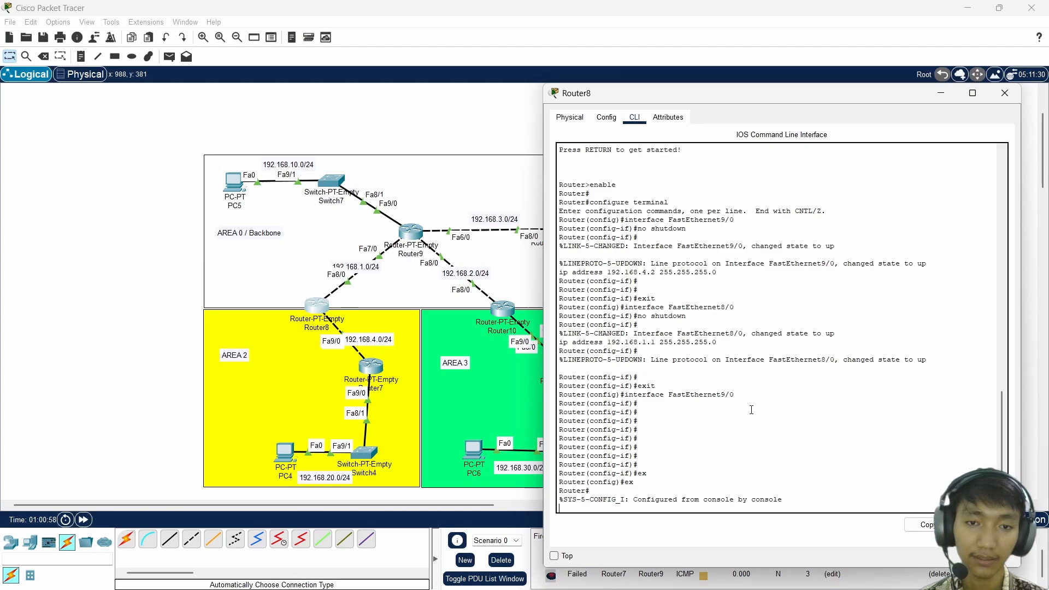
key("Return")
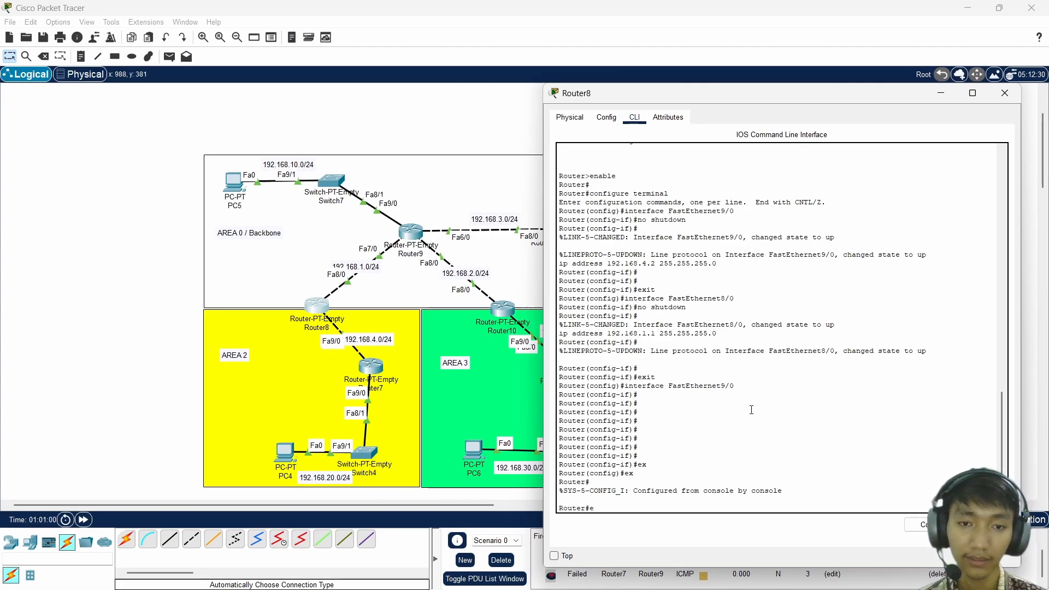
type("ex")
key("Return")
key("Return")
key("Return")
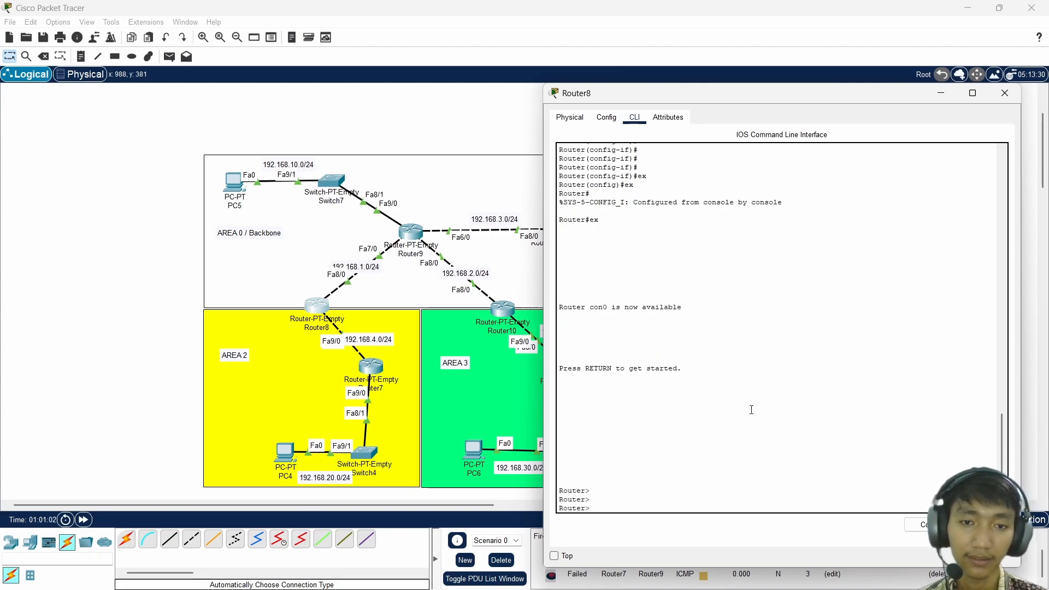
- Enter privileged mode and global configuration mode on Router8 with the commands en and conf t
type("en")
key("Return")
type("co")
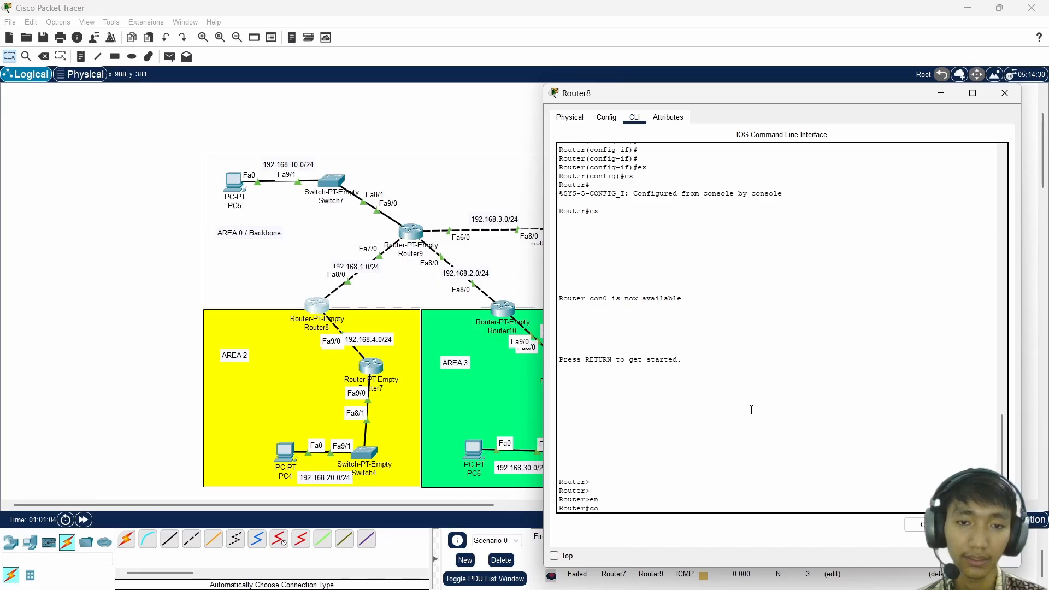
type("nf t")
key("Return")
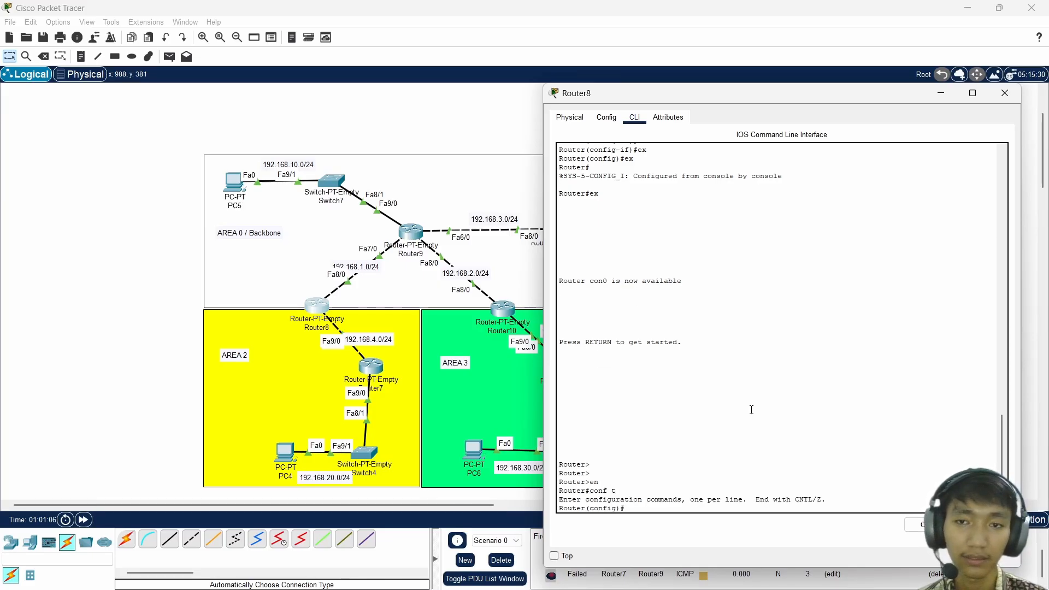
- Start OSPF routing process 1 on Router8 with the command router ospf 1
type("router ospf 1")
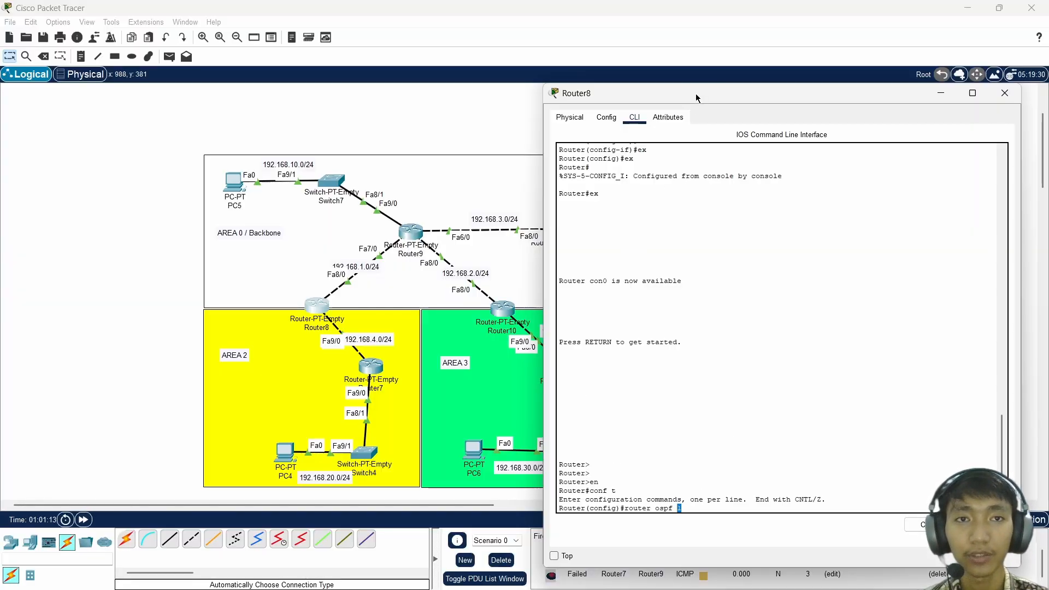
left_click_drag(697, 98, 921, 105)
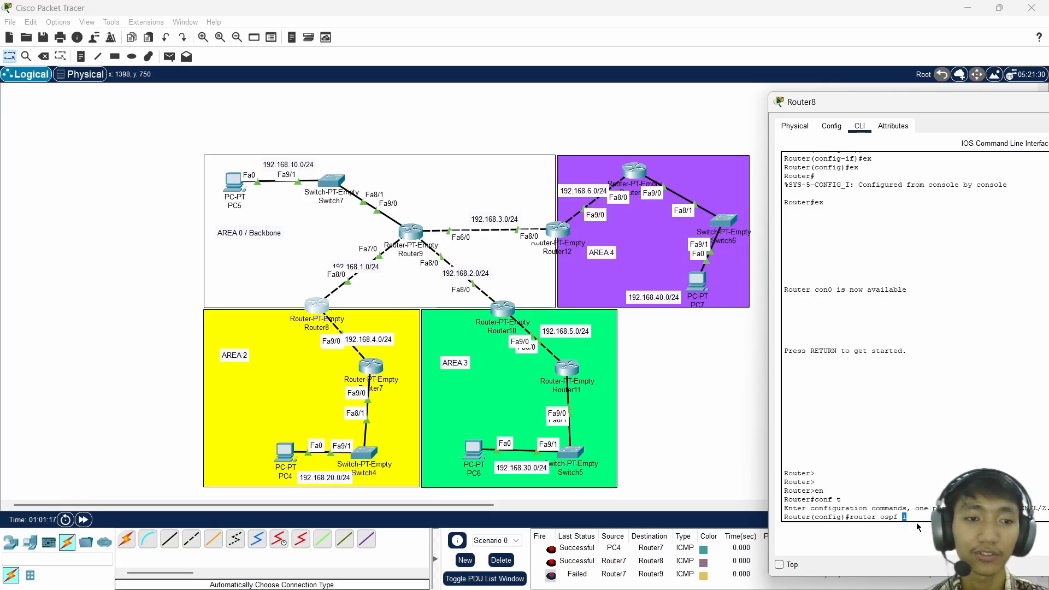
left_click_drag(940, 104, 732, 70)
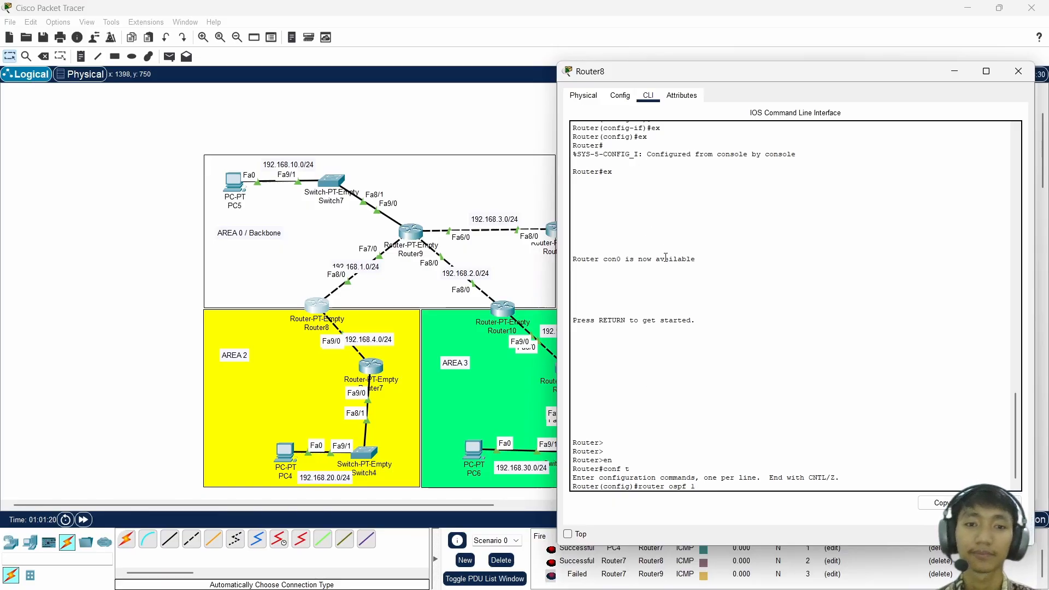
key("Return")
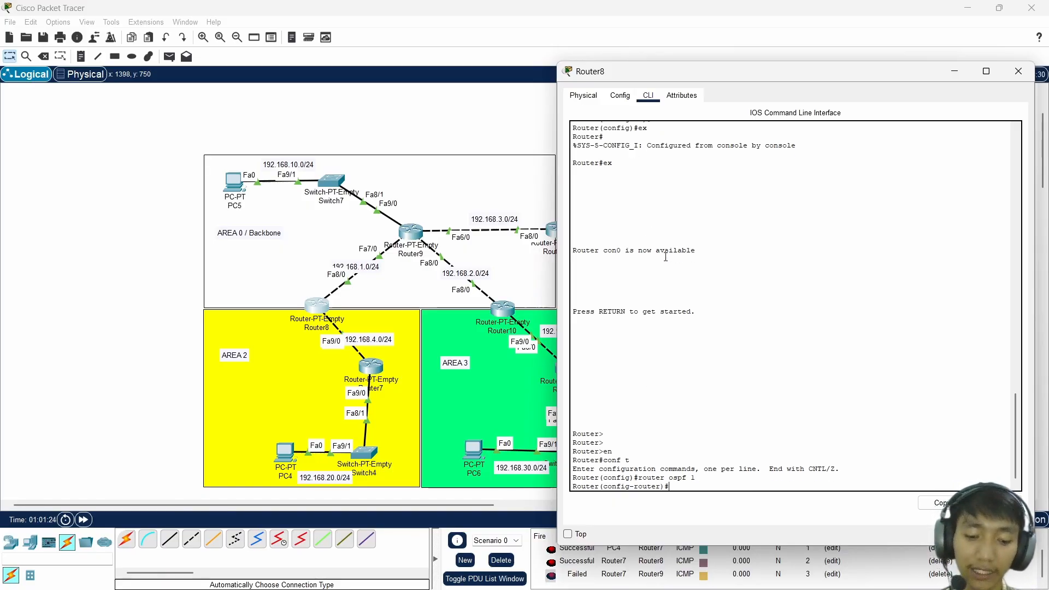
- Advertise Router8's link network toward Router7 in OSPF with network 192.168.4.0 0.0.0.255 area 2
type("network")
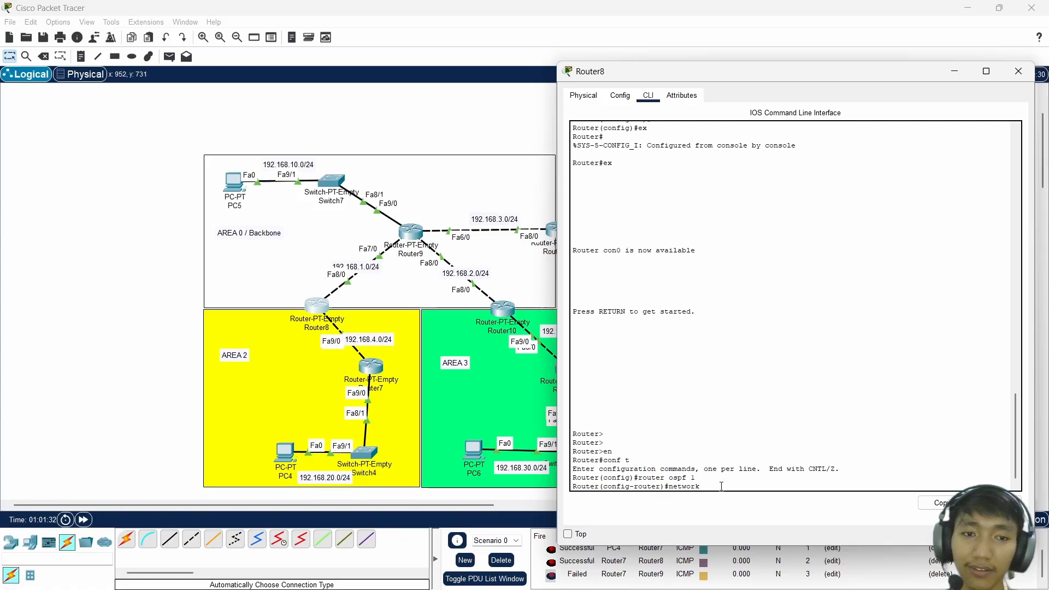
type("192.1")
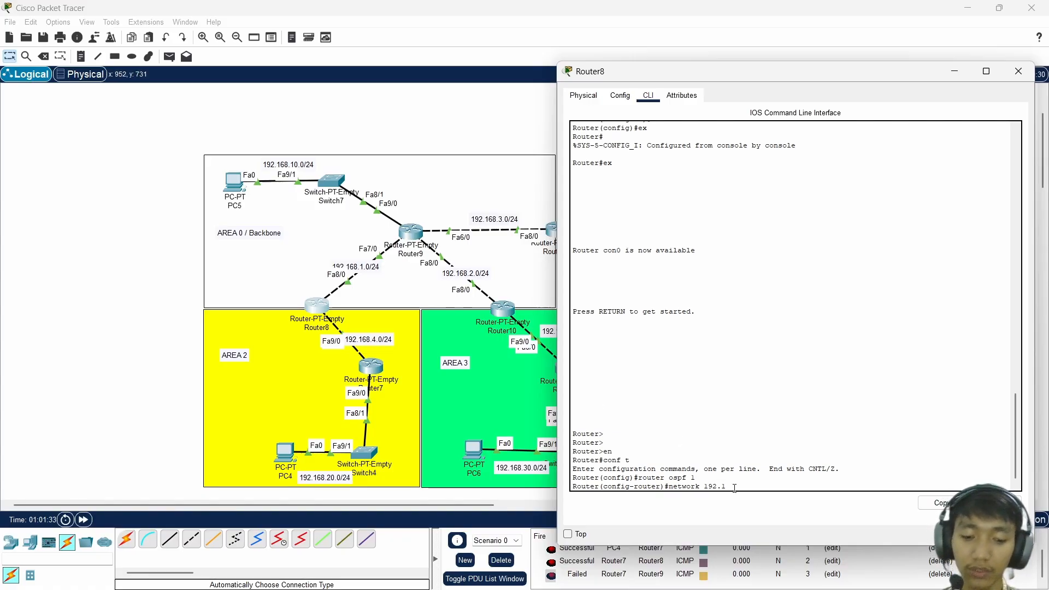
type("68.4.0")
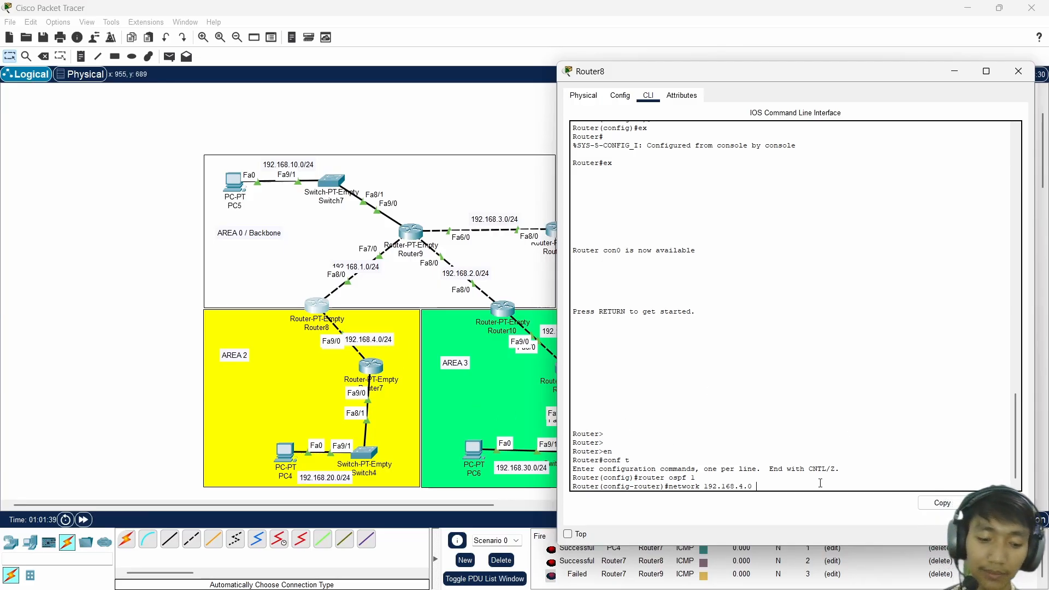
type(" 0.0.0.")
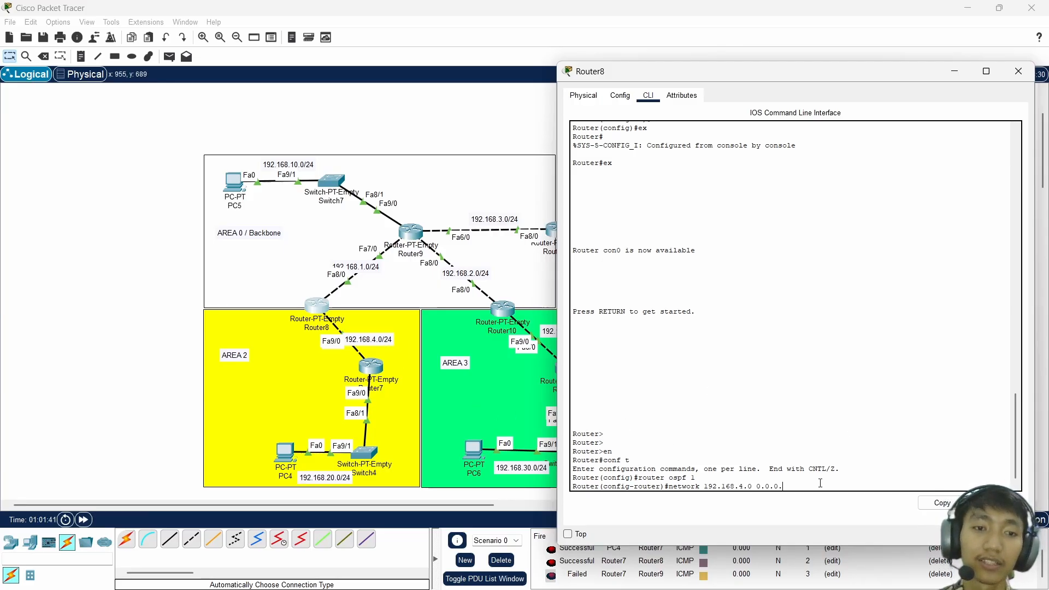
type("255")
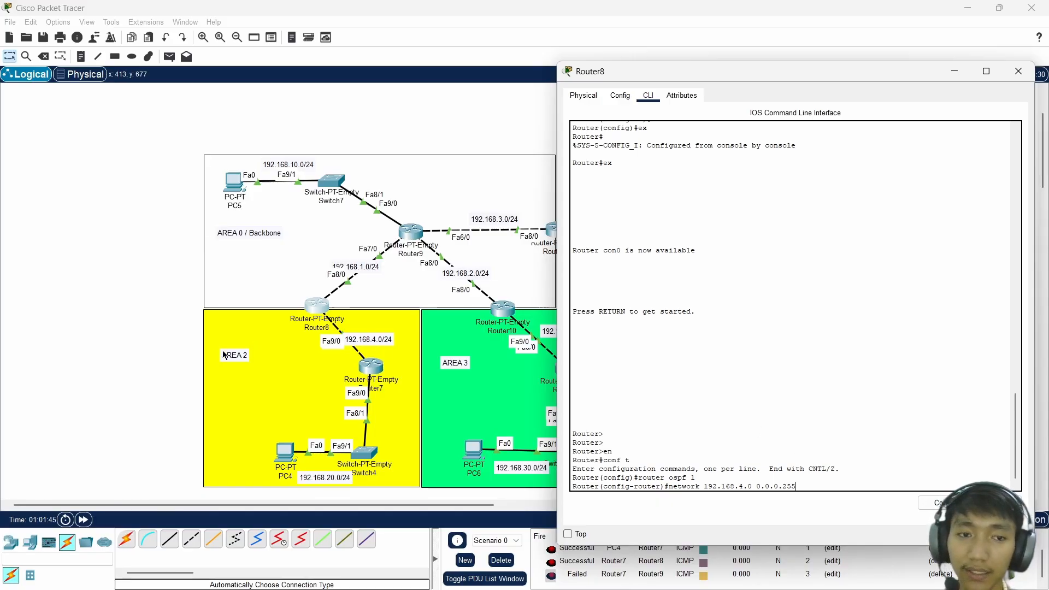
type(" area 2")
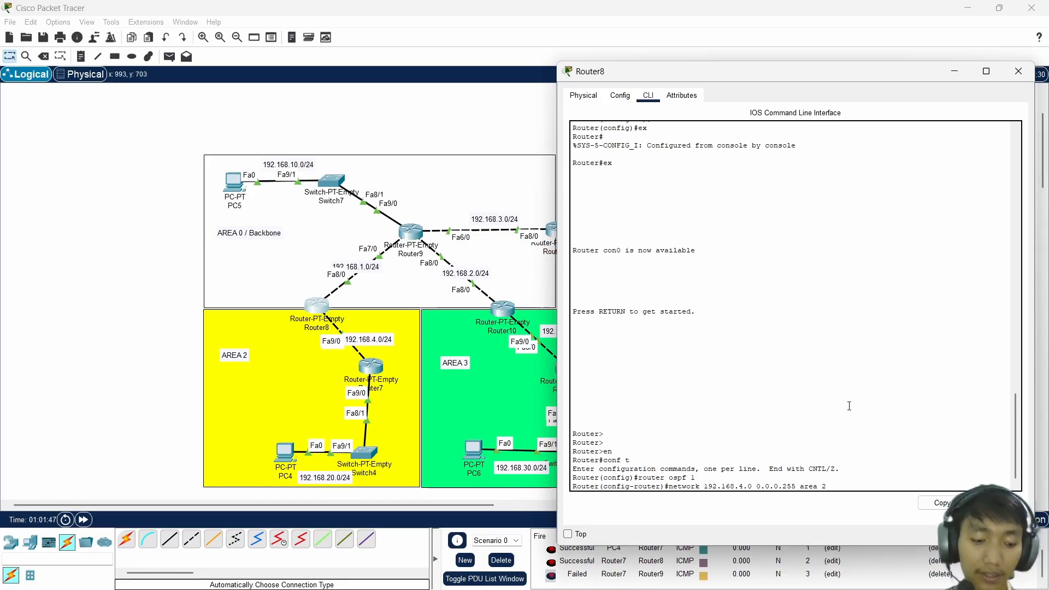
key("Return")
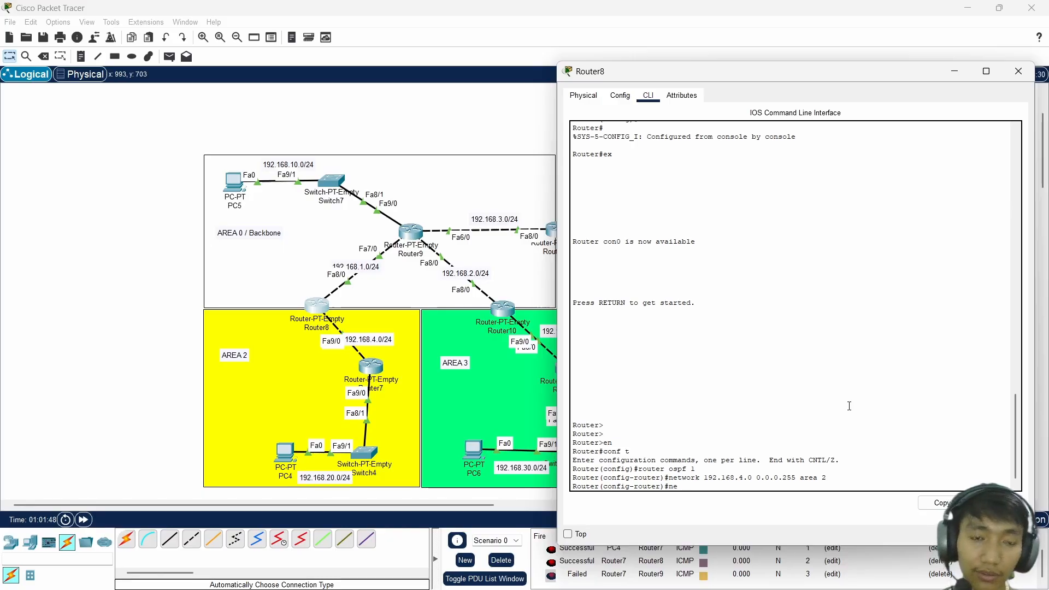
type("network")
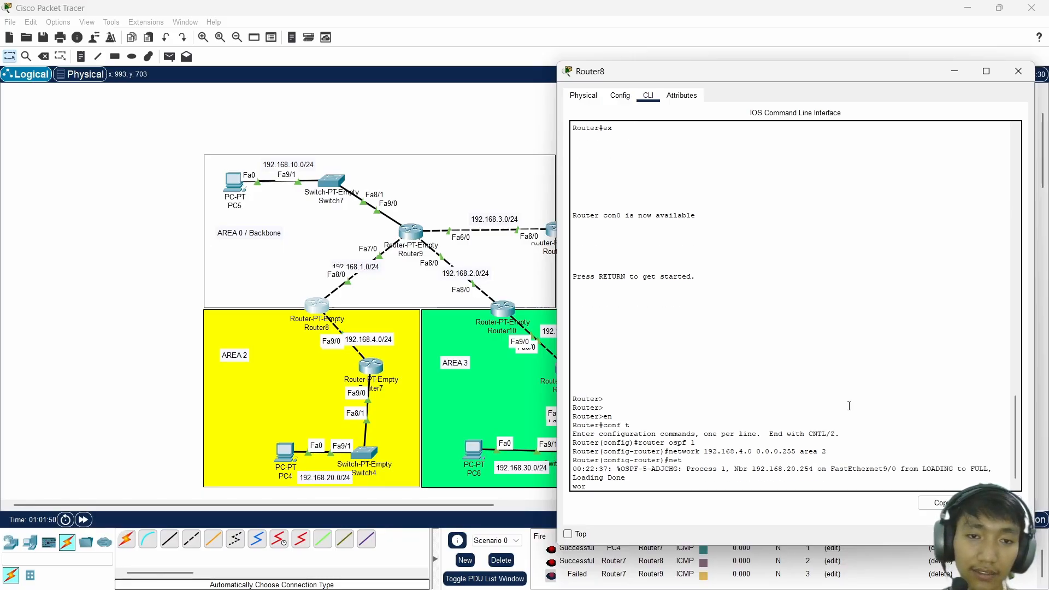
key("BackSpace")
key("BackSpace")
key("BackSpace")
key("BackSpace")
key("BackSpace")
key("BackSpace")
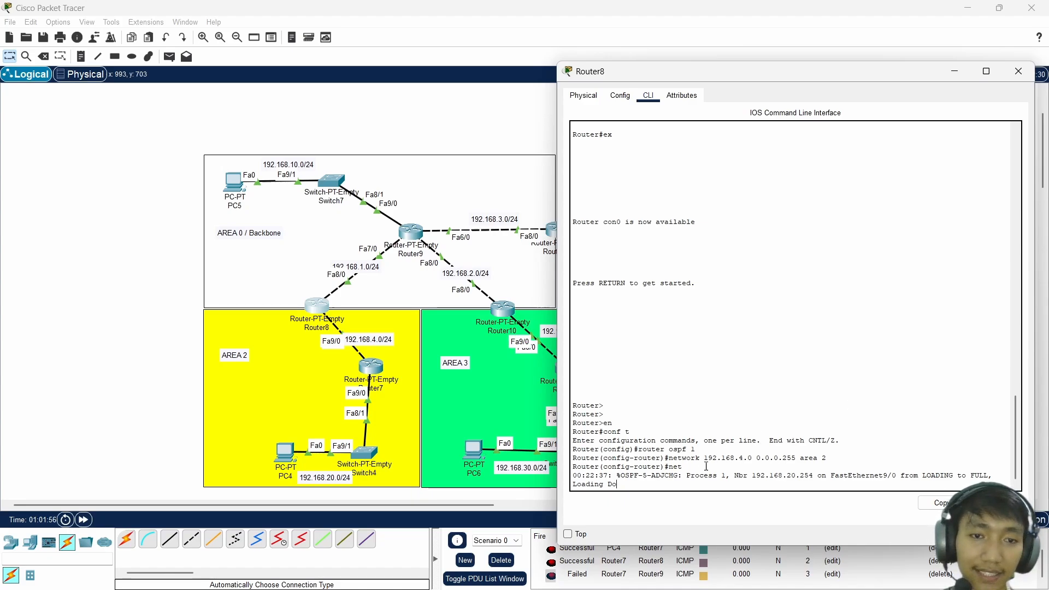
left_click_drag(687, 476, 693, 484)
left_click(693, 481)
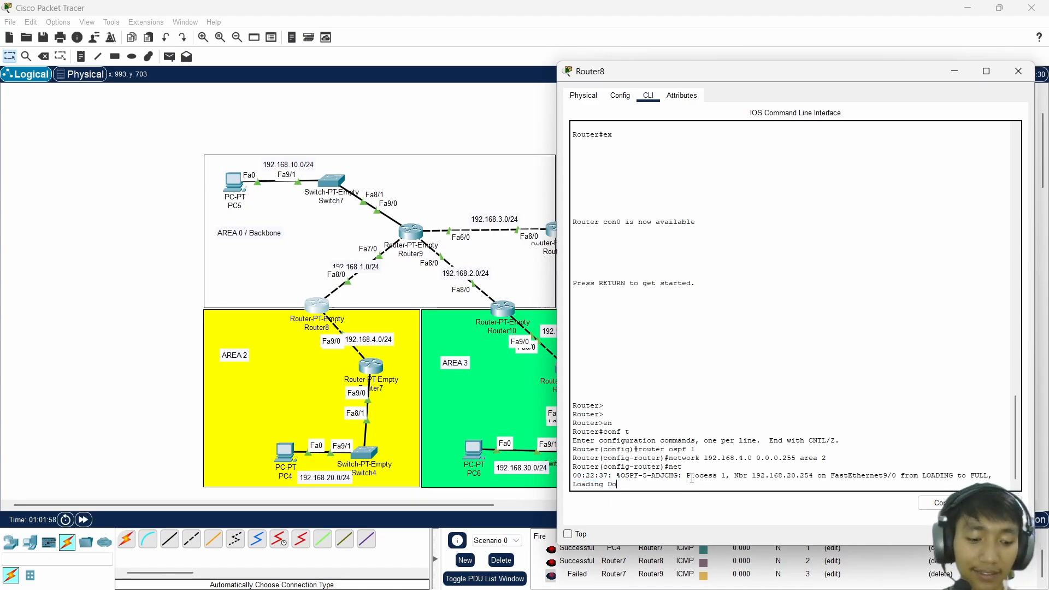
key("Return")
- Advertise Router8's backbone link toward Router9 in OSPF with network 192.168.1.0 0.0.0.255 area 0
type("network")
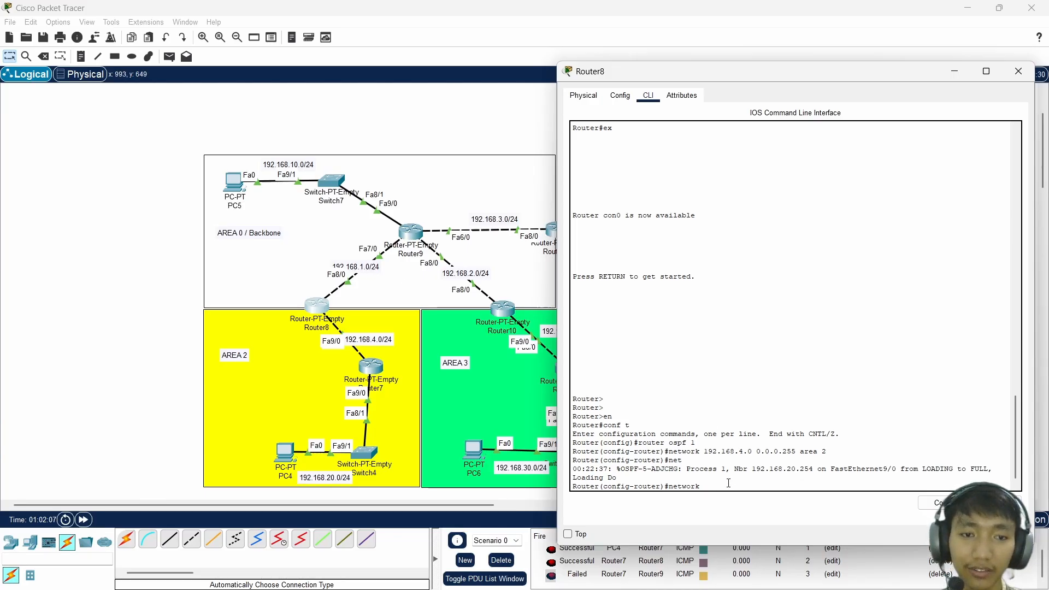
type("92.168.1.0")
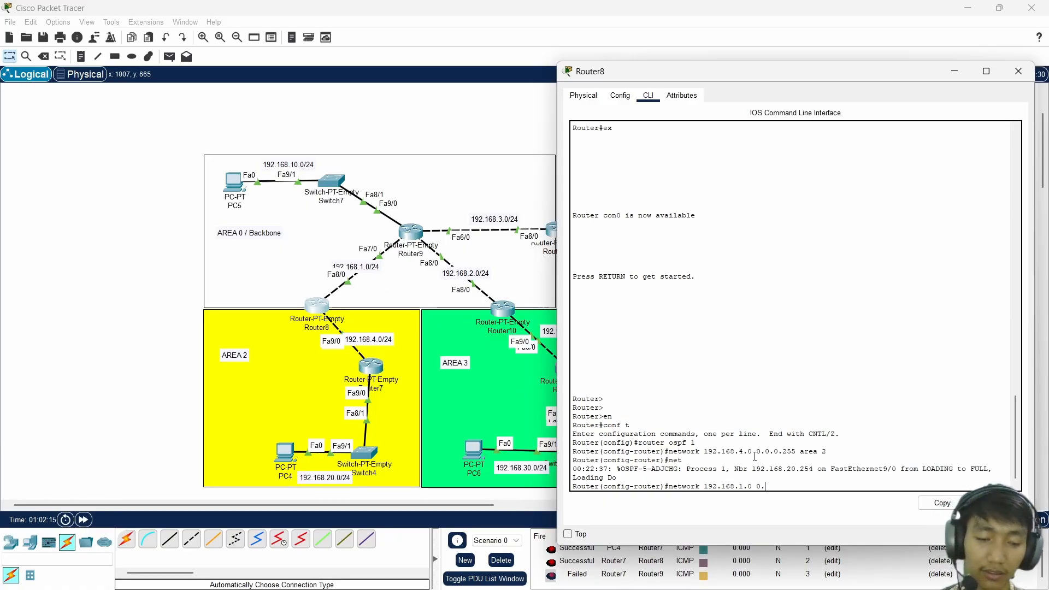
type(" 0.0.0.255")
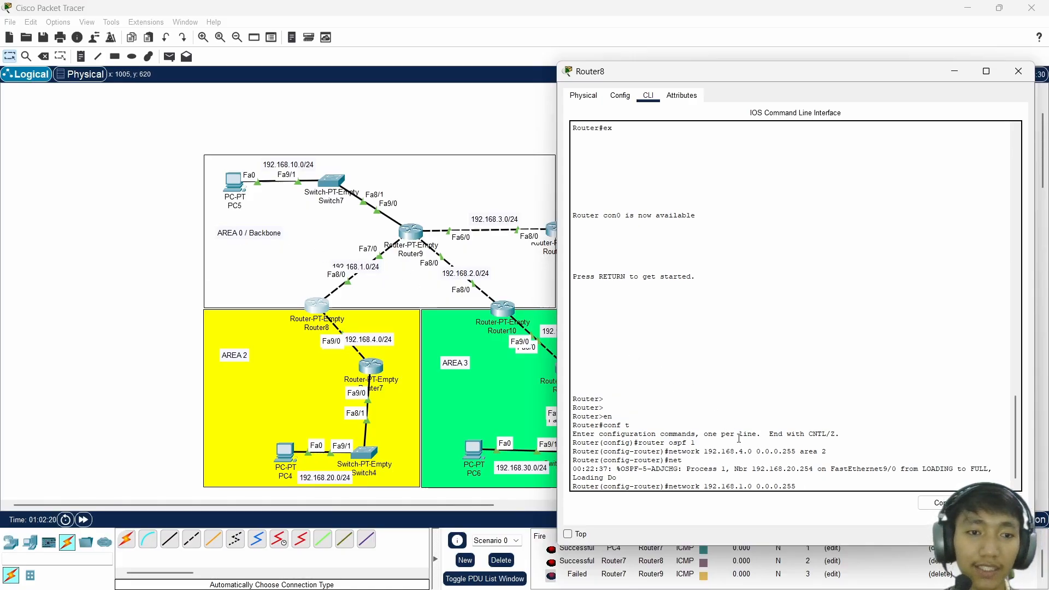
type(" area 0")
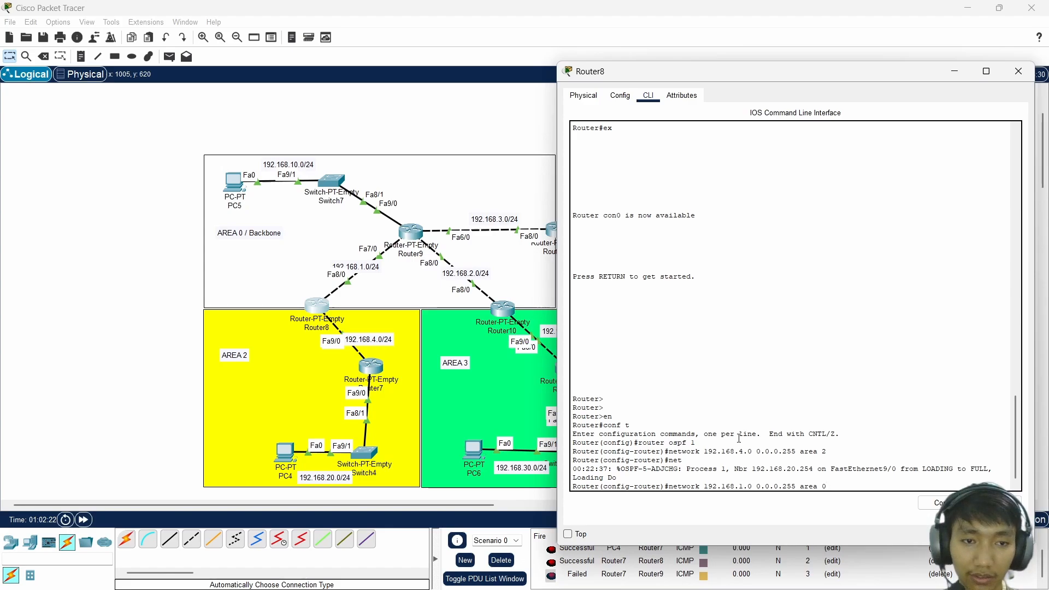
key("Return")
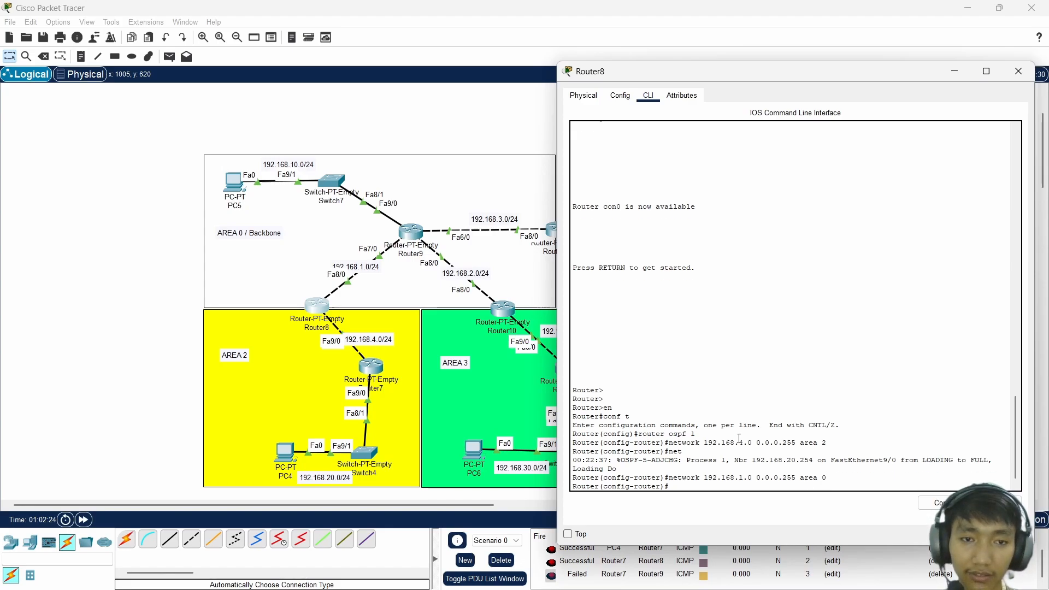
- Close Router8's window and open the command line interface of Router9 in the backbone area
left_click_drag(899, 70, 769, 38)
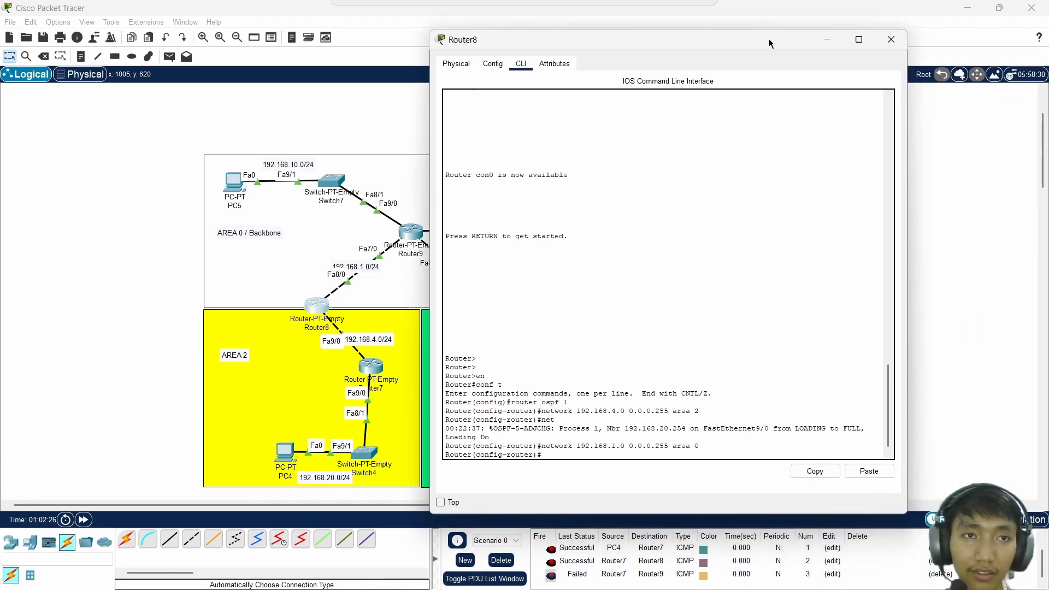
left_click(891, 40)
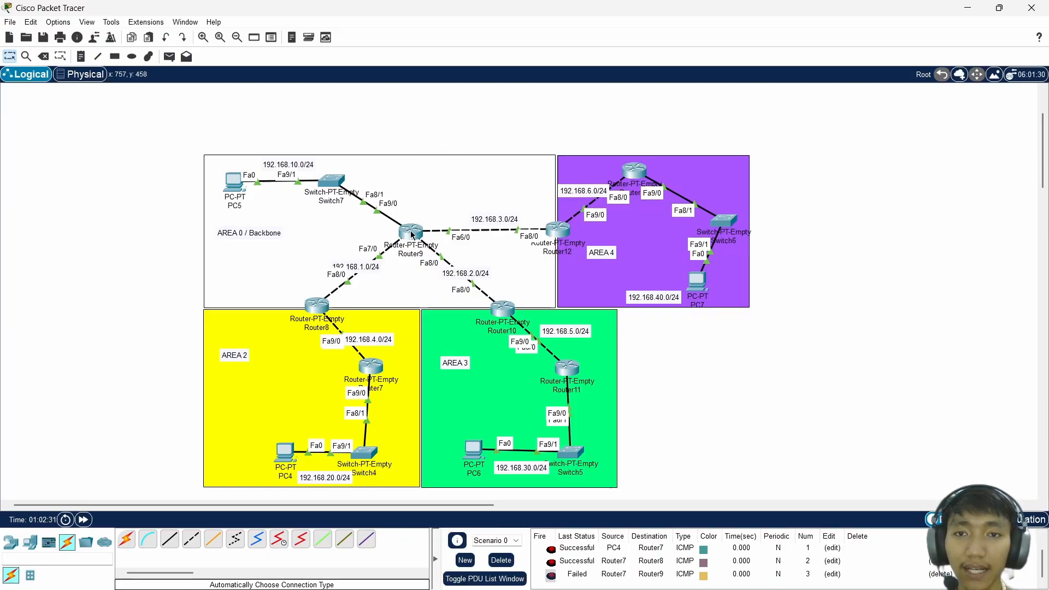
left_click(412, 235)
left_click_drag(495, 117, 661, 83)
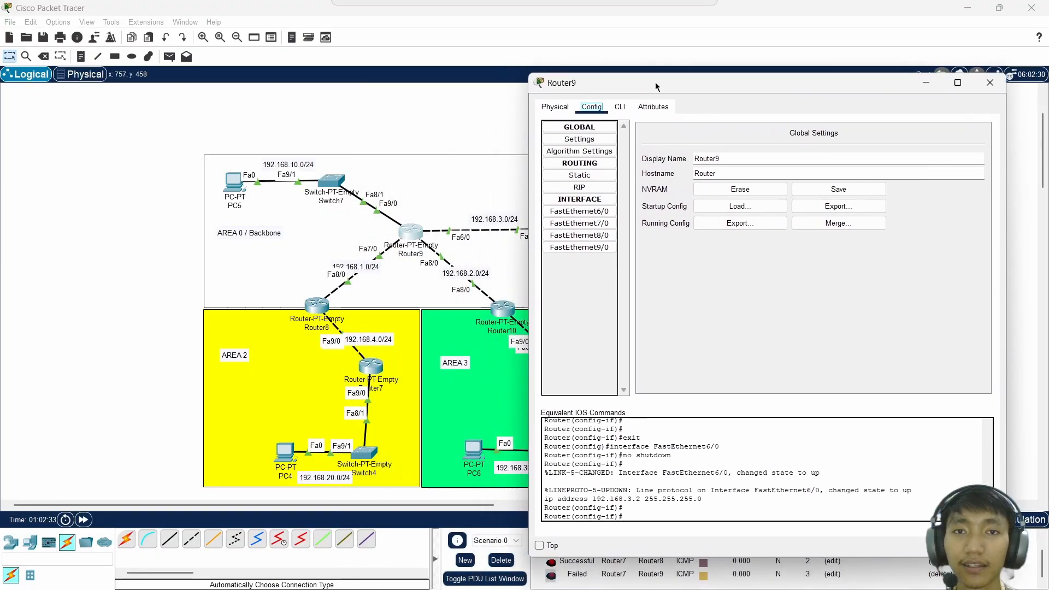
left_click(625, 106)
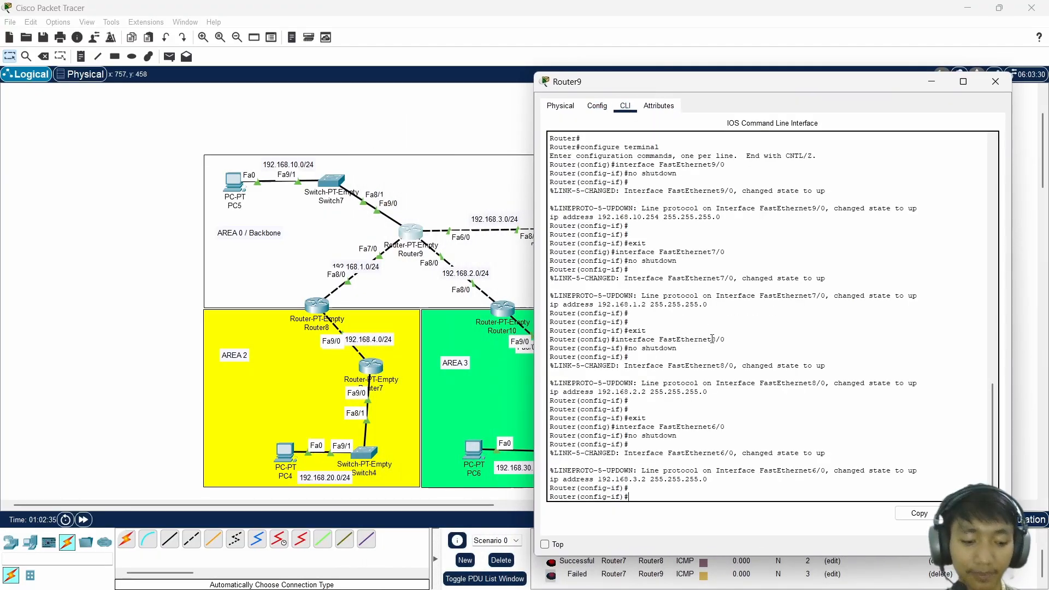
- Exit Router9's interface and global configuration modes with repeated ex commands and start a fresh console session at the user prompt
type("ex")
key("Return")
type("ex")
key("Return")
type("ex")
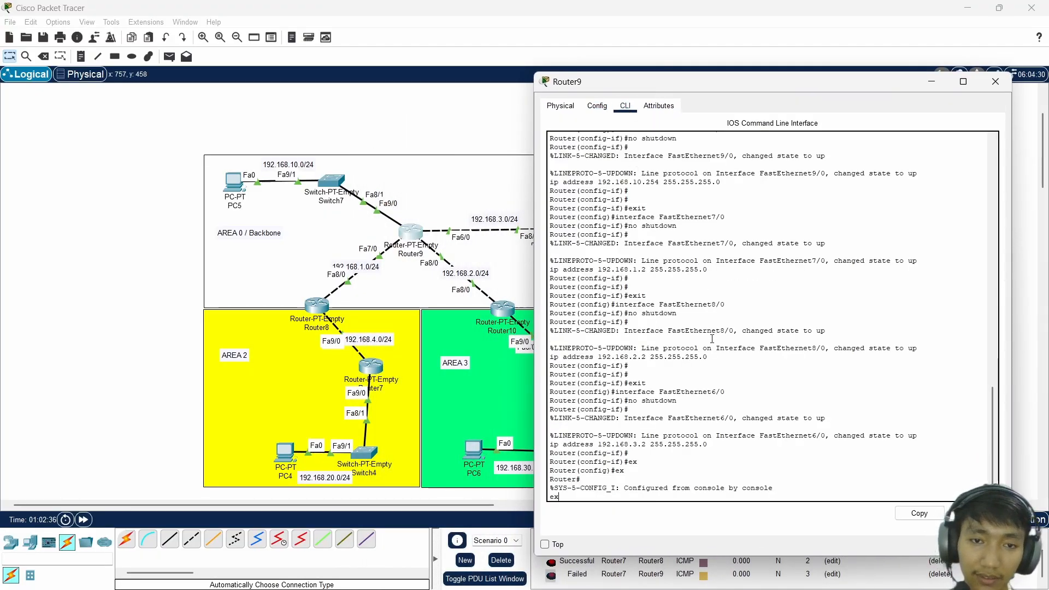
key("Return")
key("Return")
key("Return")
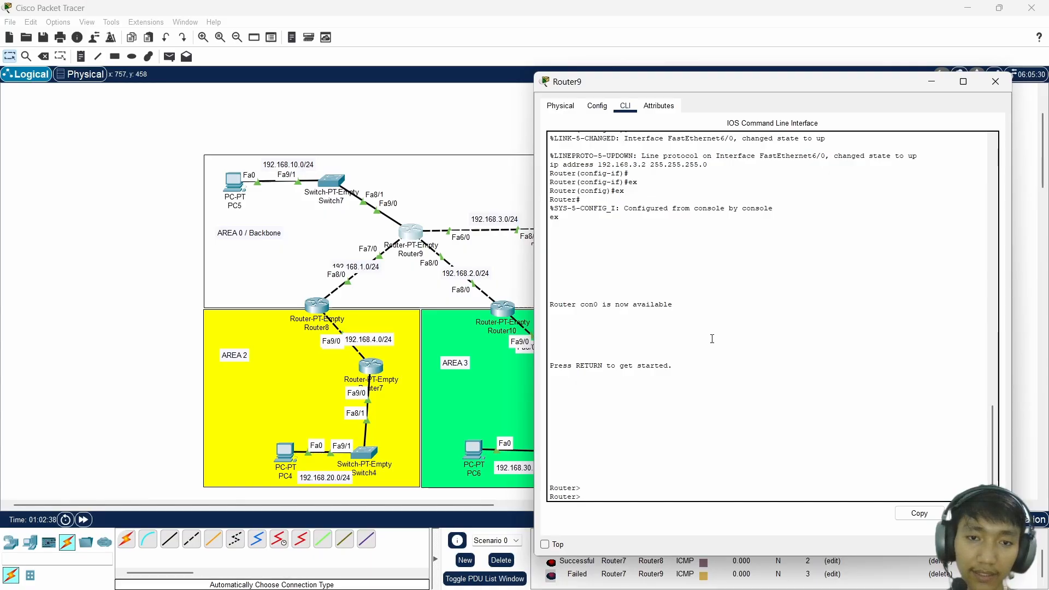
- Enter global configuration mode on Router9 with en and conf t, and start OSPF process 1 with router ospf 1
type("en")
key("Return")
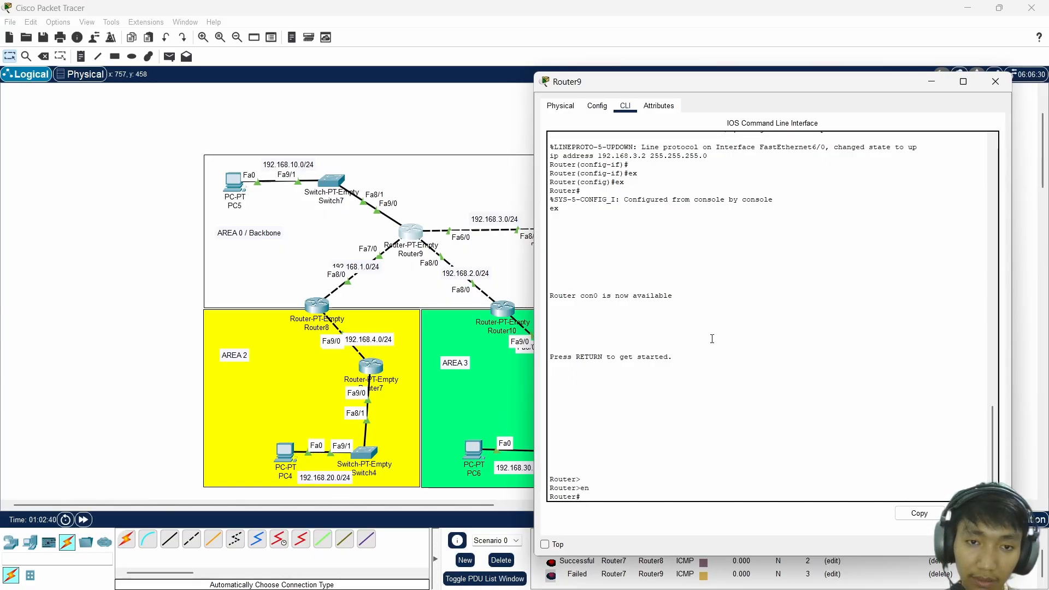
type("conf t")
key("Return")
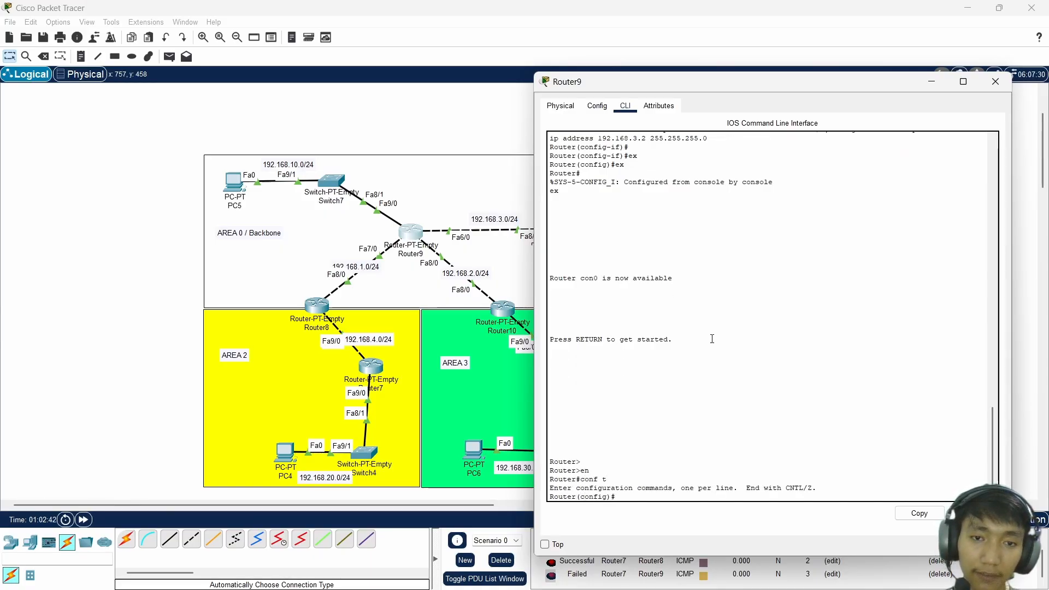
type("router ospf 1")
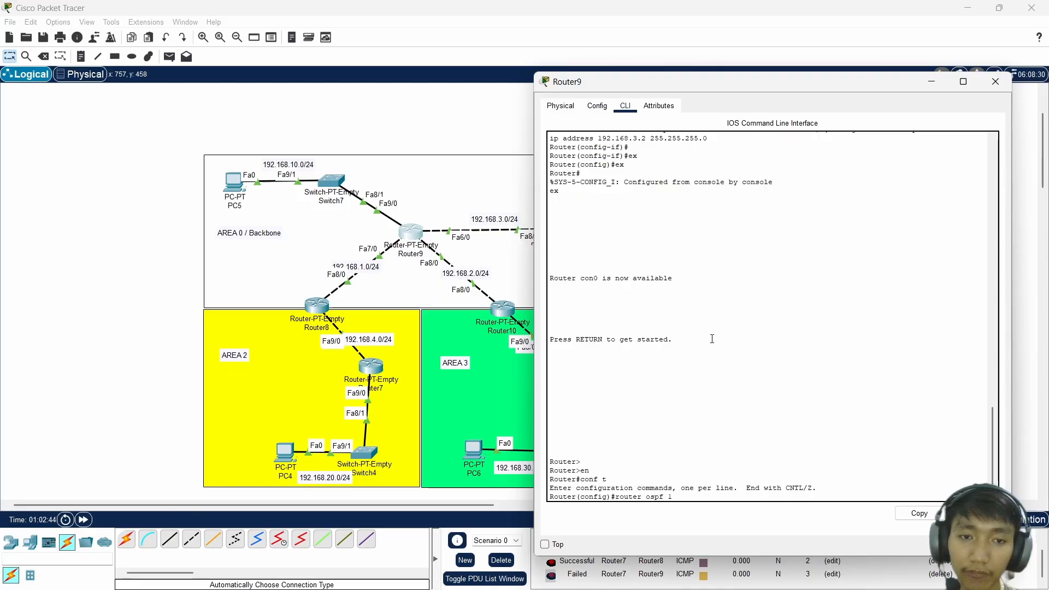
key("Return")
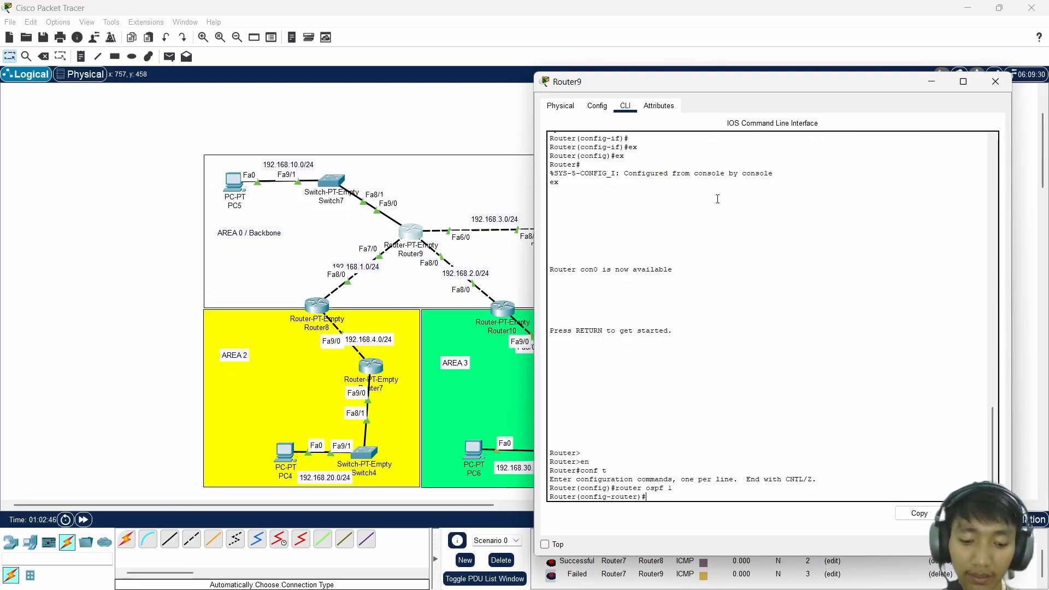
- Advertise Router9's LAN toward Switch7 in OSPF with network 192.168.10.0 0.0.0.255 area 0
type("network")
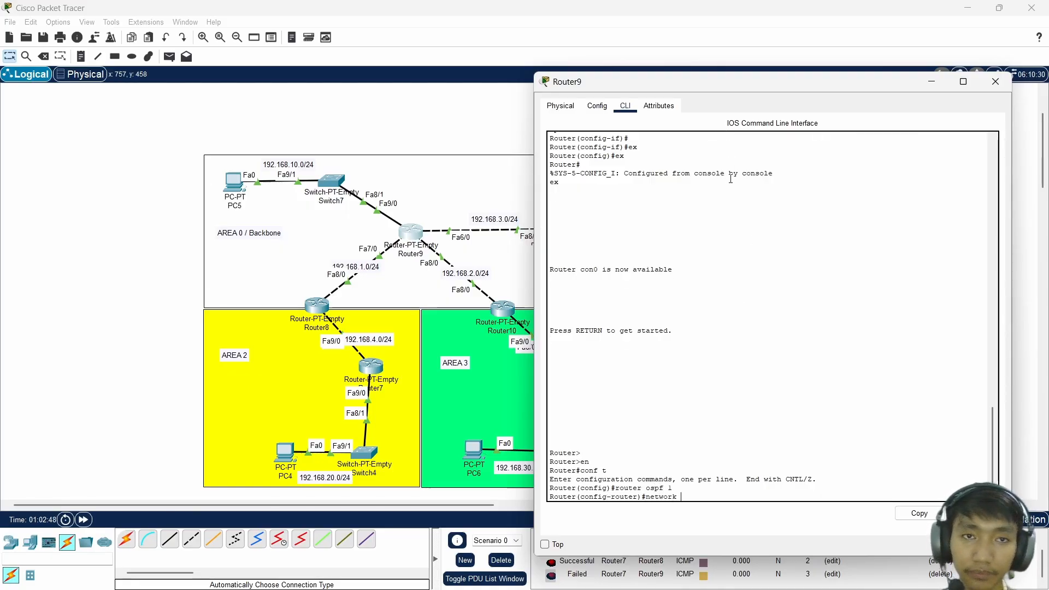
left_click_drag(731, 81, 843, 144)
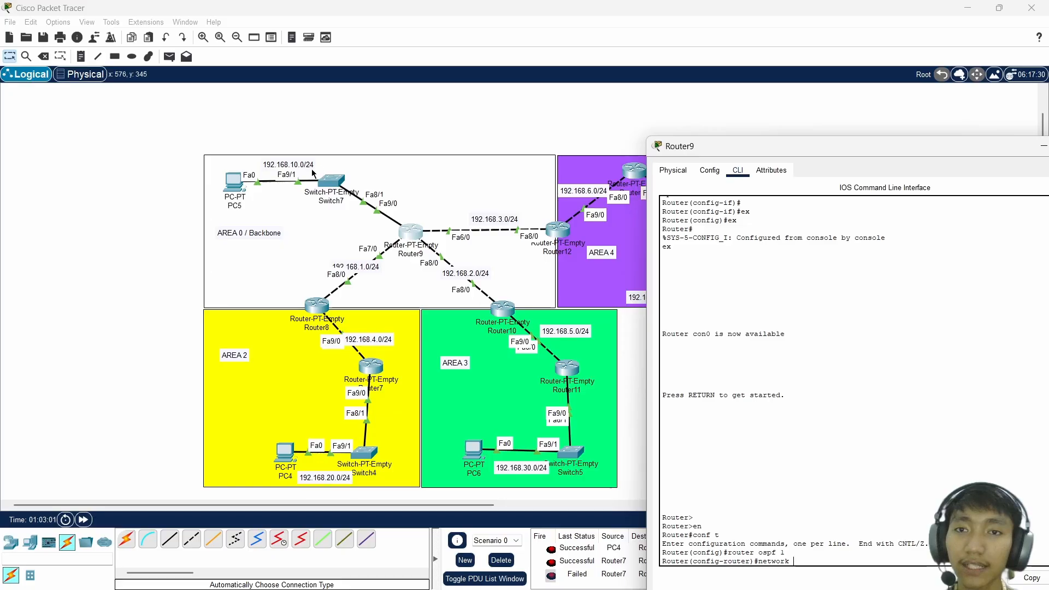
left_click_drag(696, 149, 528, 72)
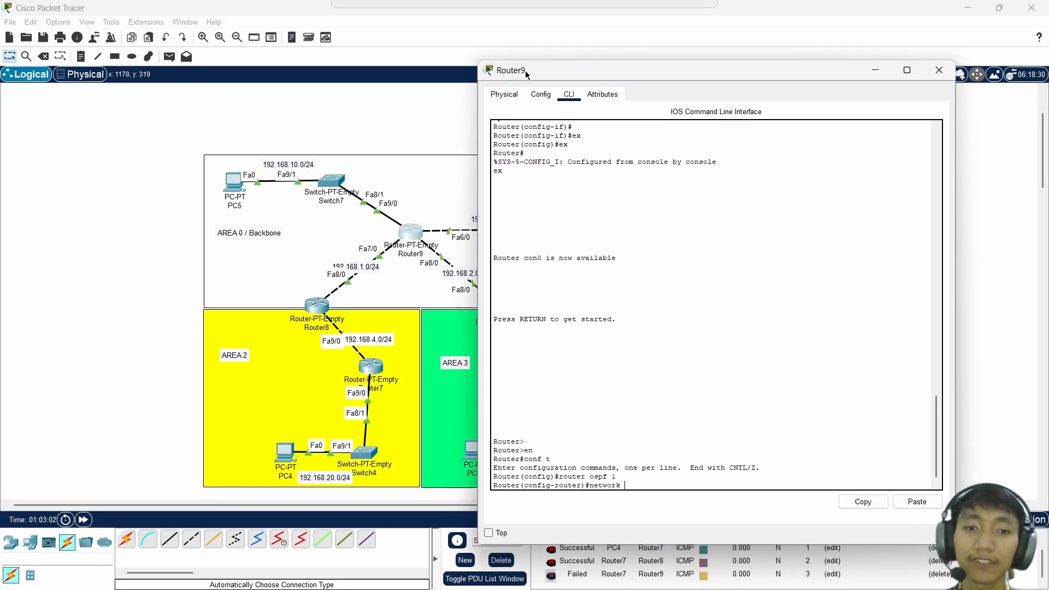
left_click_drag(684, 71, 809, 67)
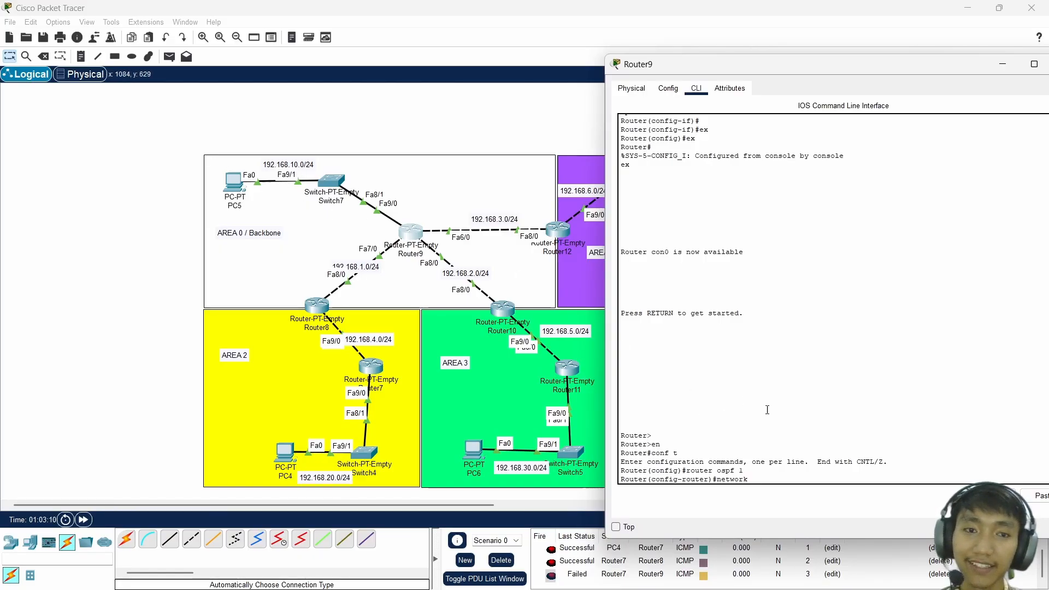
type("192.168.")
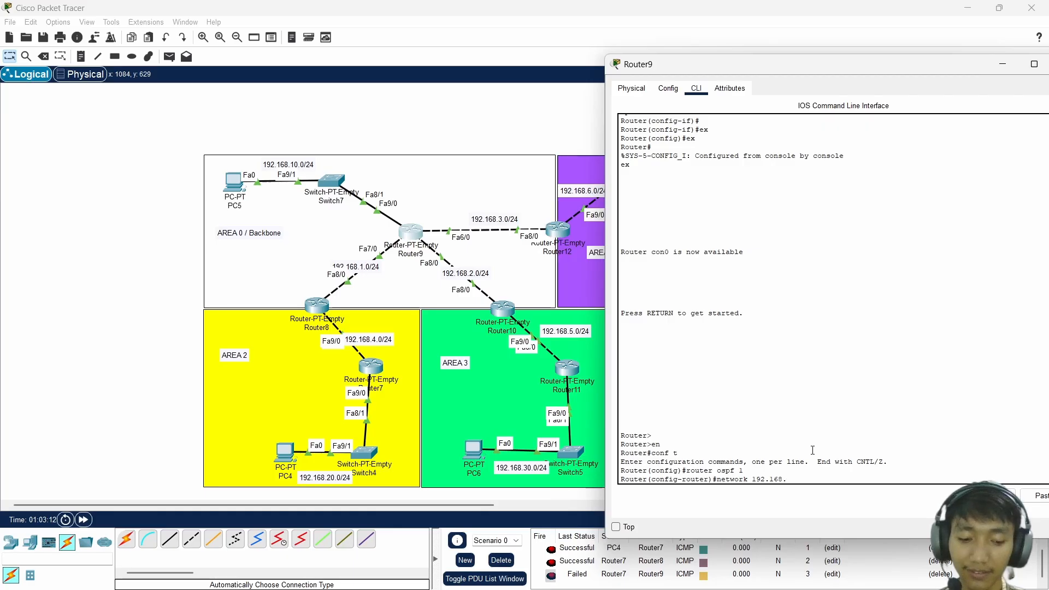
type("10.0 ")
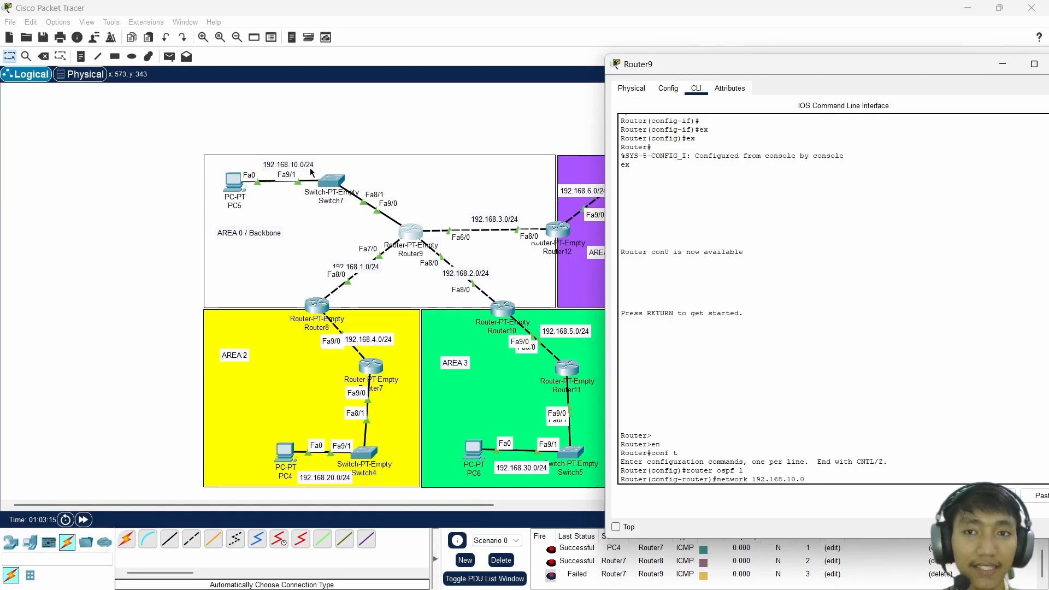
type("0")
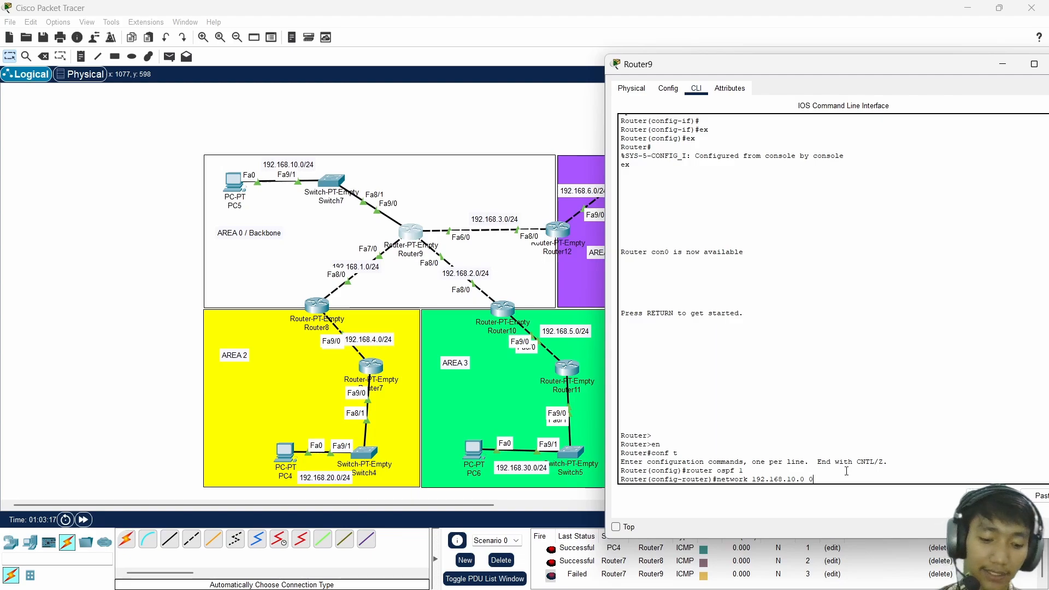
type(".0.0.25")
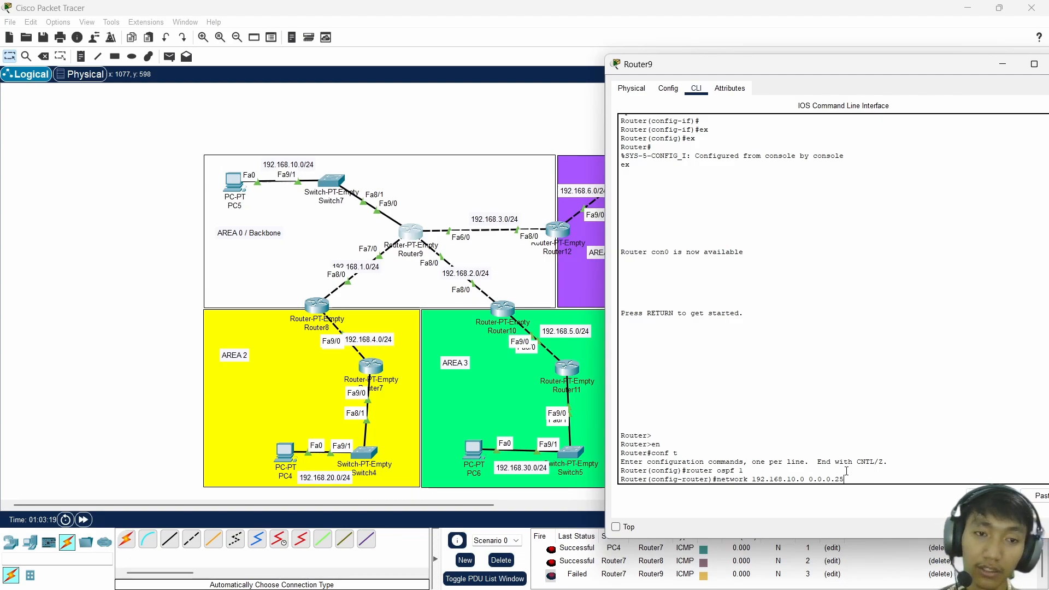
type("5 area 0")
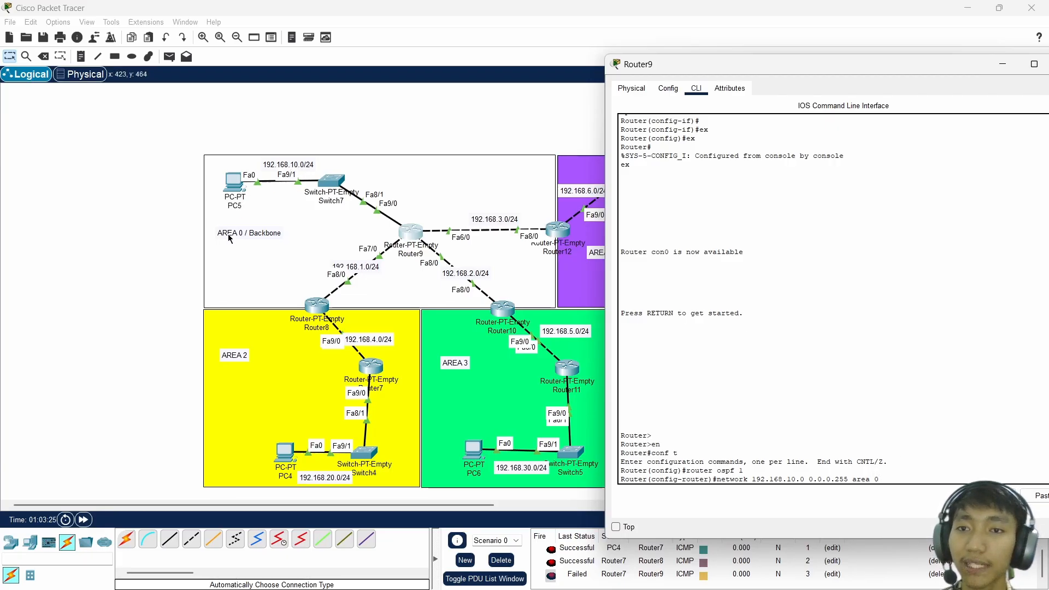
key("Return")
- Advertise Router9's link toward Router8 in OSPF with network 192.168.1.0 0.0.0.255 area 0
type("netw")
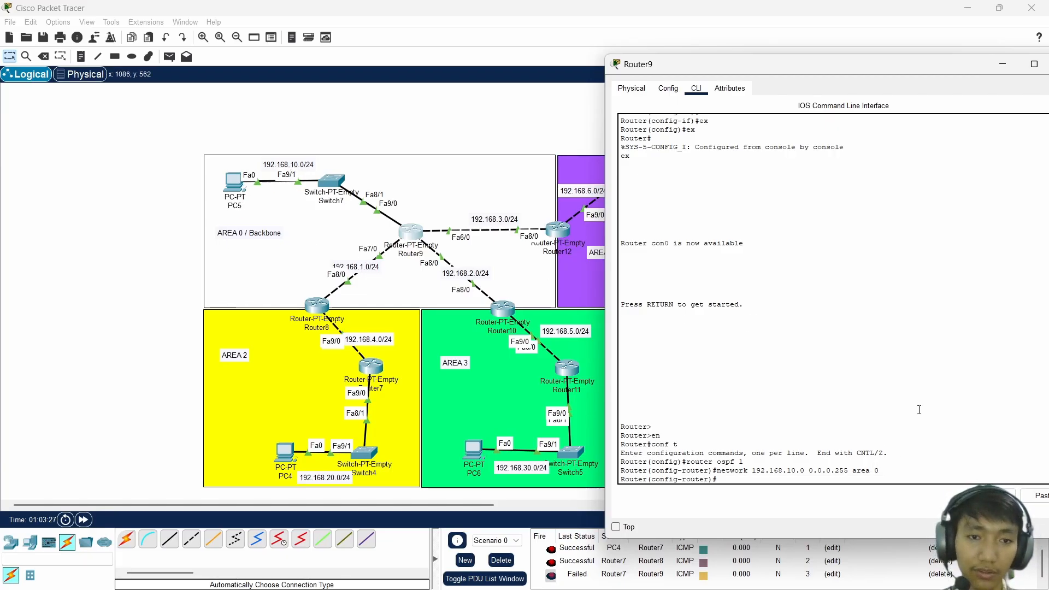
type("ork")
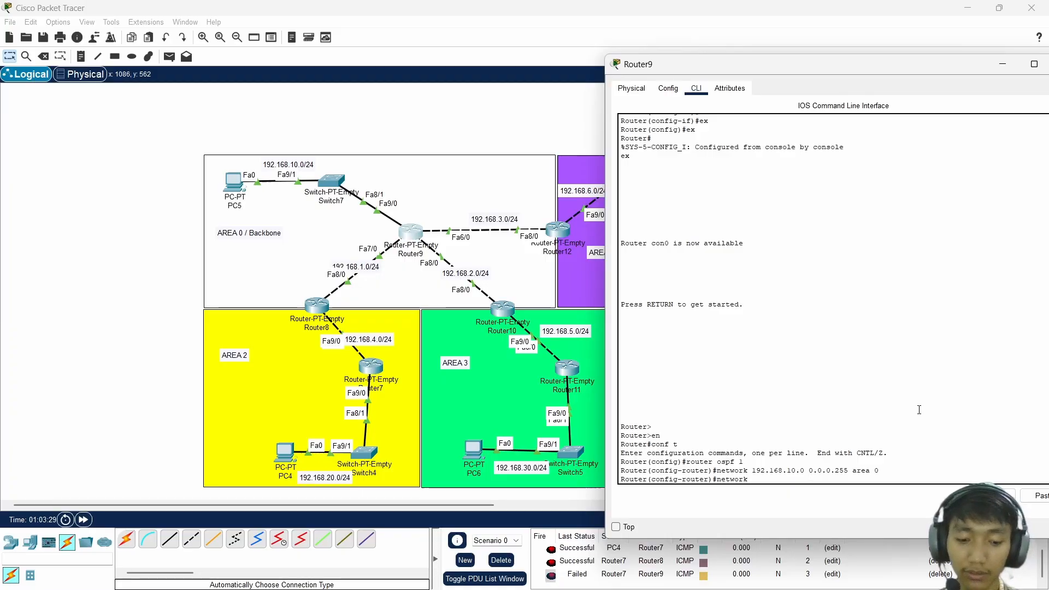
type(" 192.168")
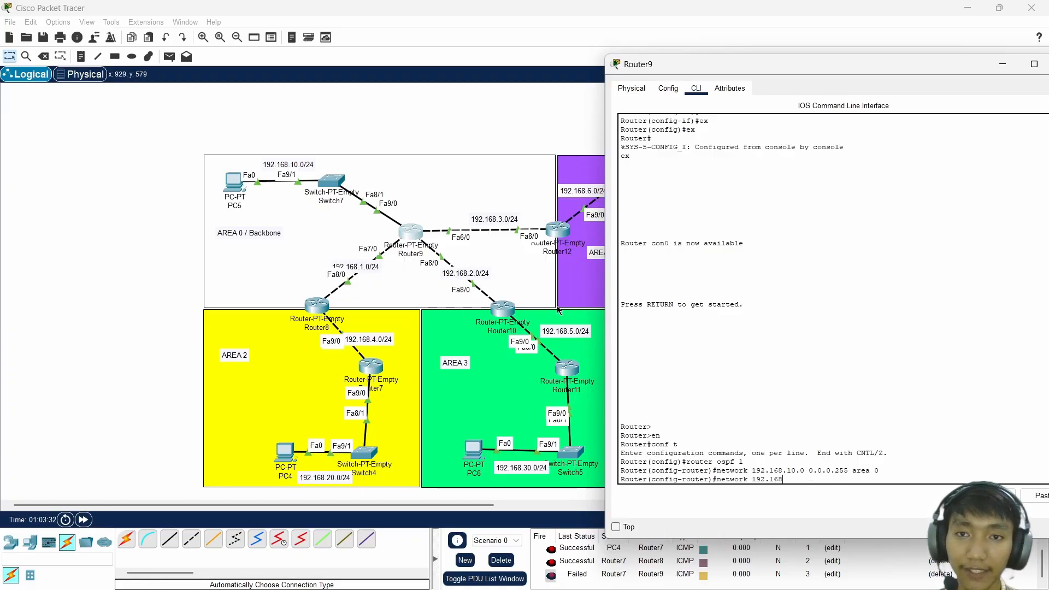
type(".1.")
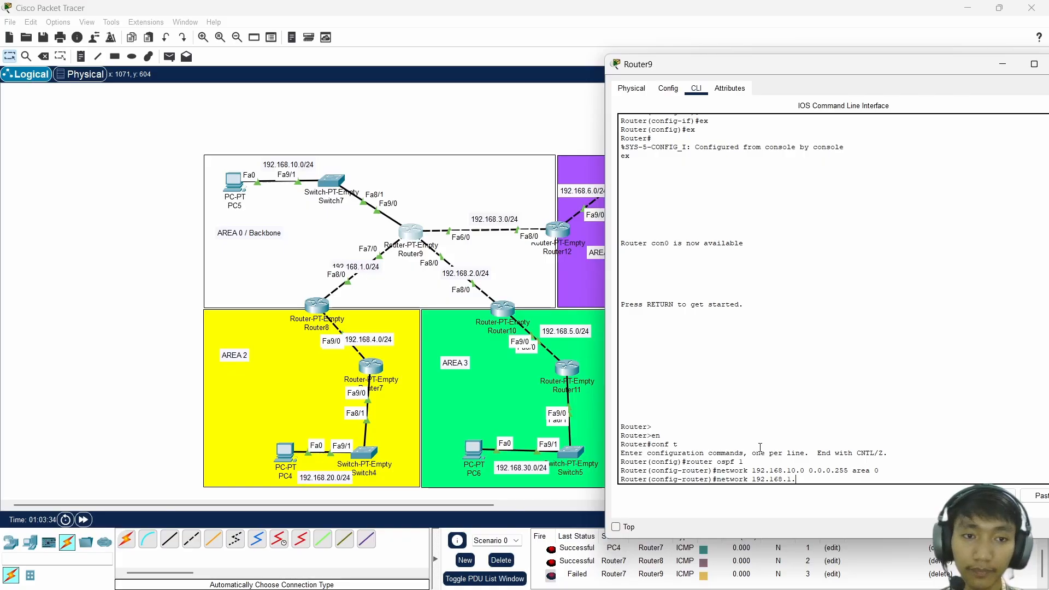
type("0 0.0")
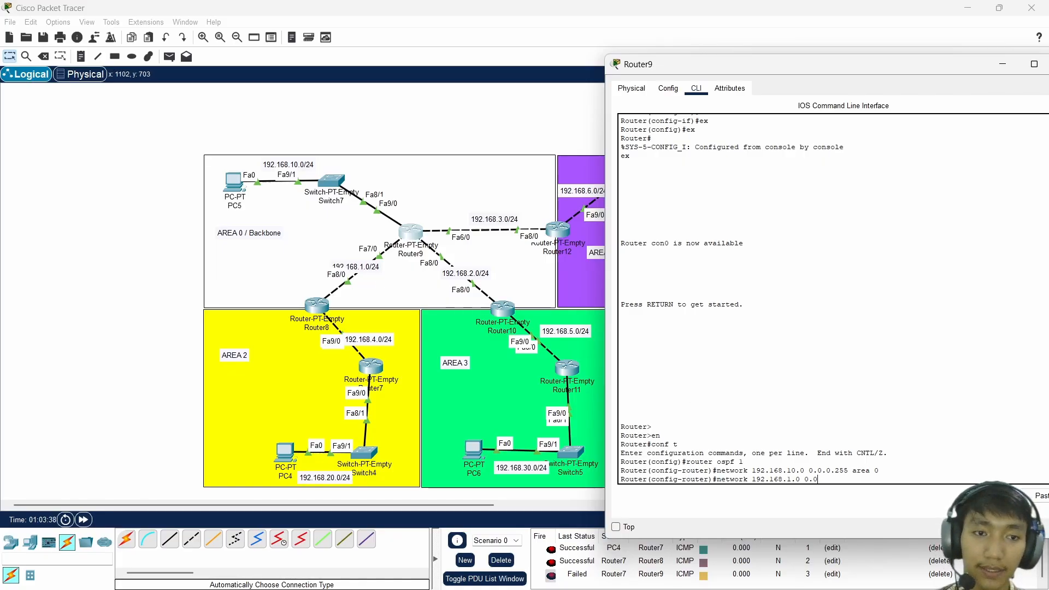
type(".0.255 area 0")
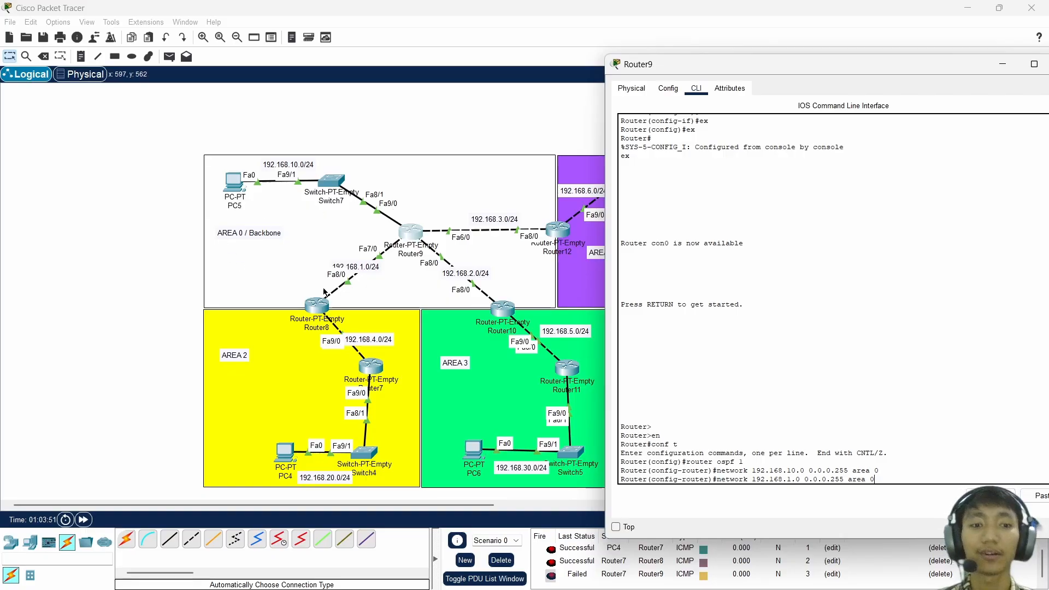
key("Return")
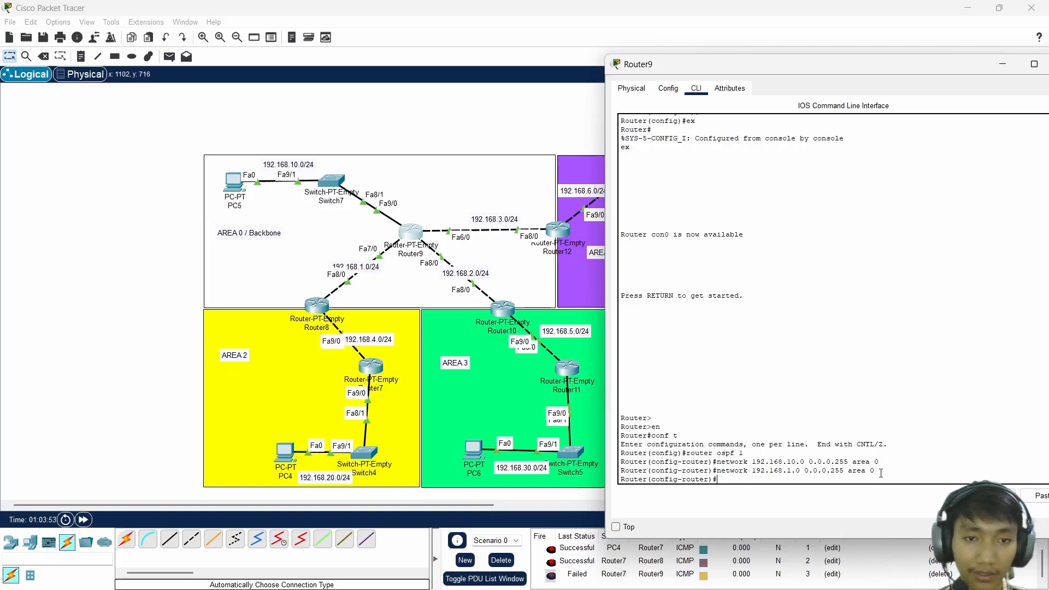
- Advertise Router9's link toward Router10 in OSPF with network 192.168.2.0 0.0.0.255 area 0
type("network 192.1")
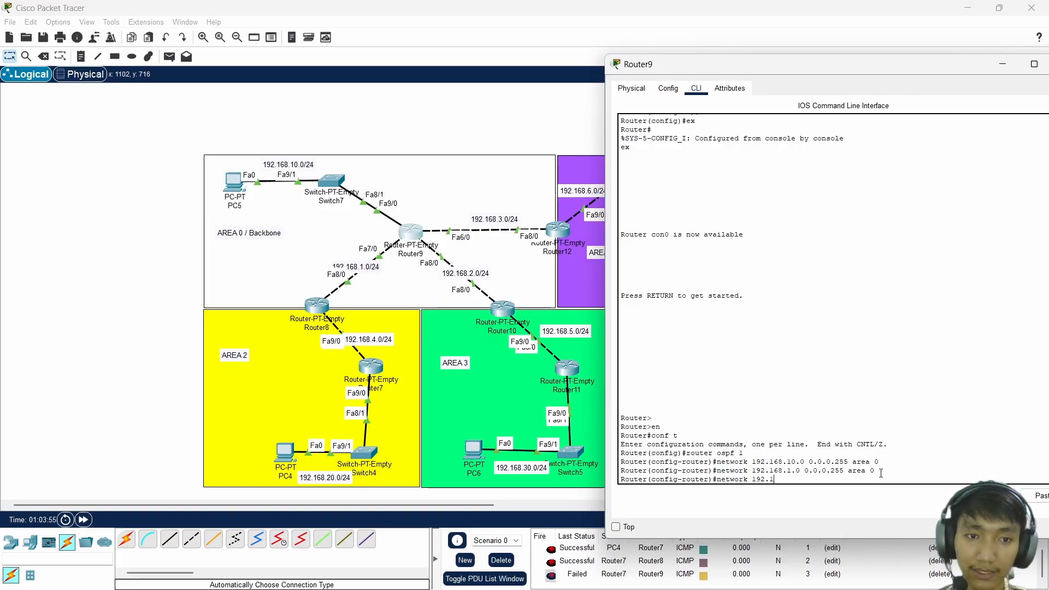
type("68.2")
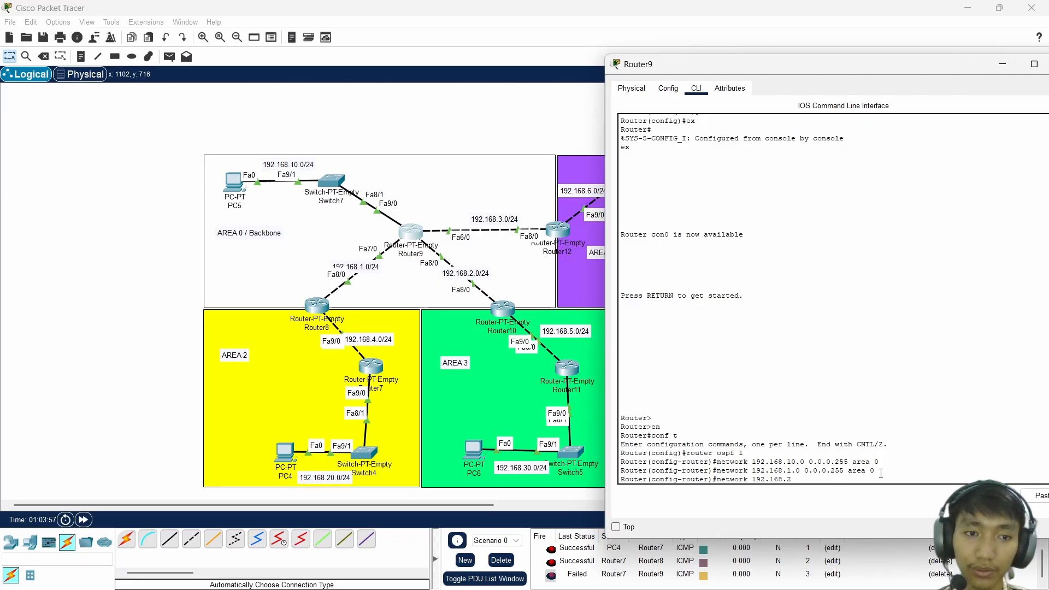
type(".0 0.0.0")
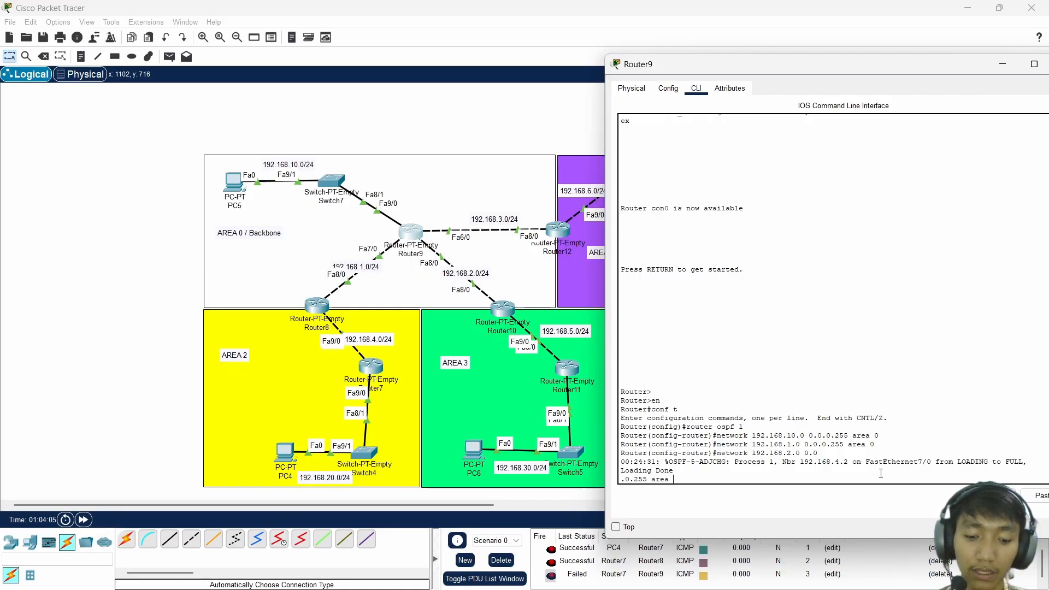
key("Return")
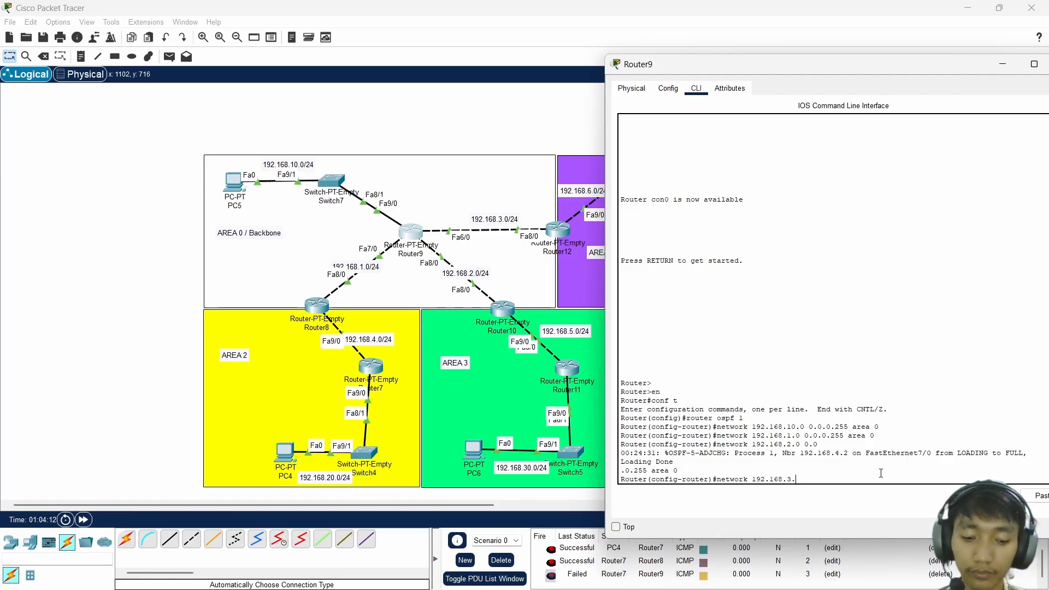
- Advertise Router9's link toward Router12 in OSPF with network 192.168.3.0 0.0.0.255 area 0
type("network 192.168.3.0 0.0.0.255 are")
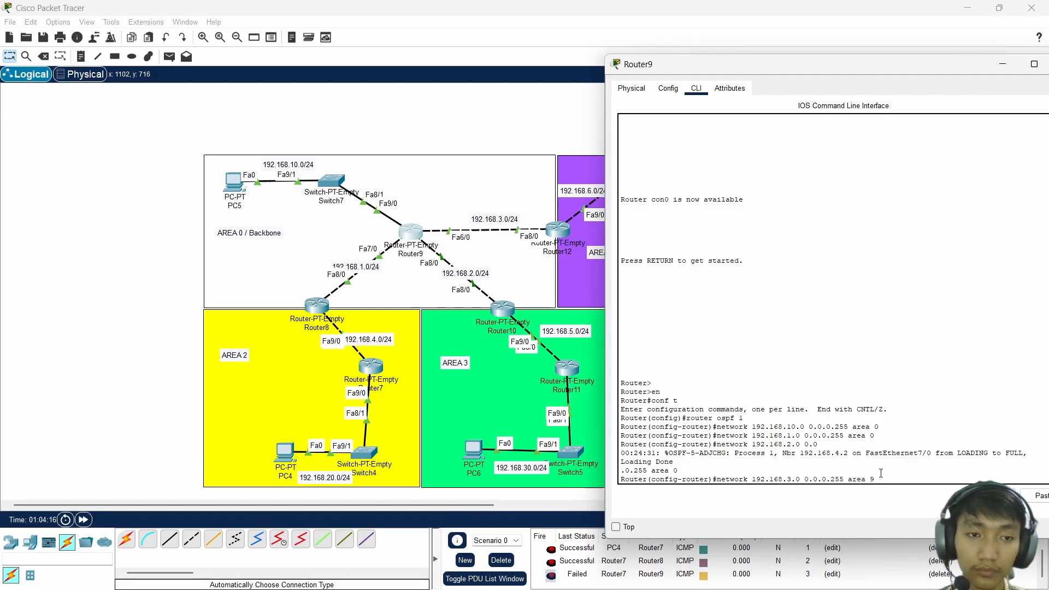
type("a 0")
key("Return")
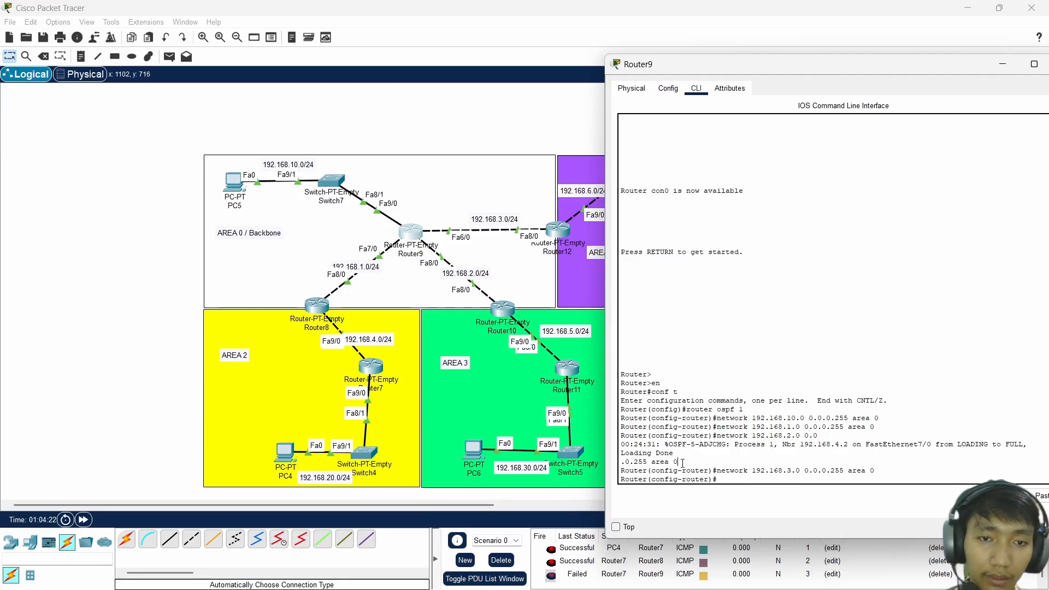
left_click_drag(681, 462, 627, 436)
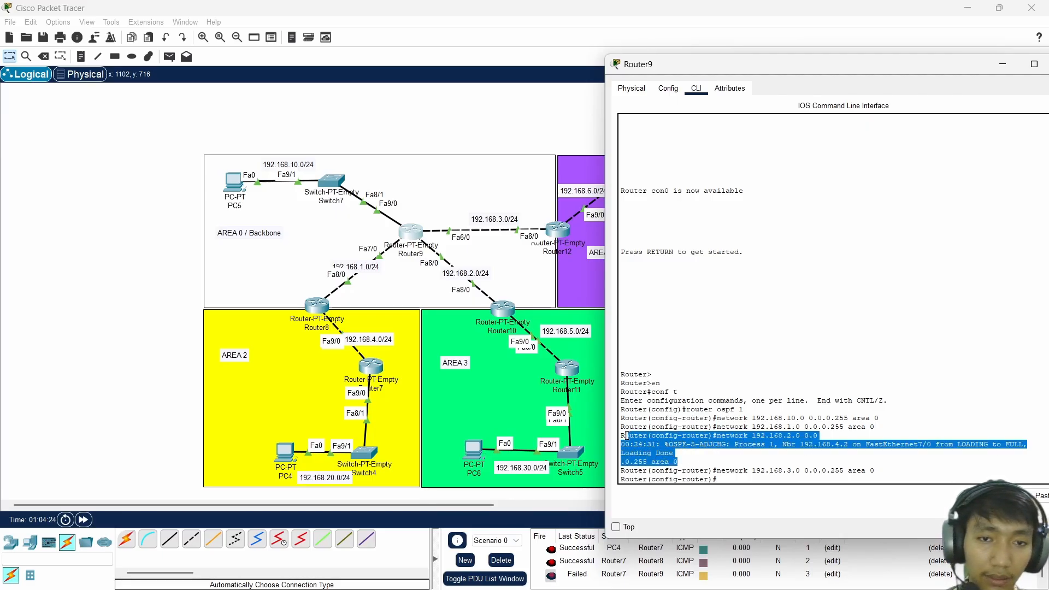
left_click(690, 460)
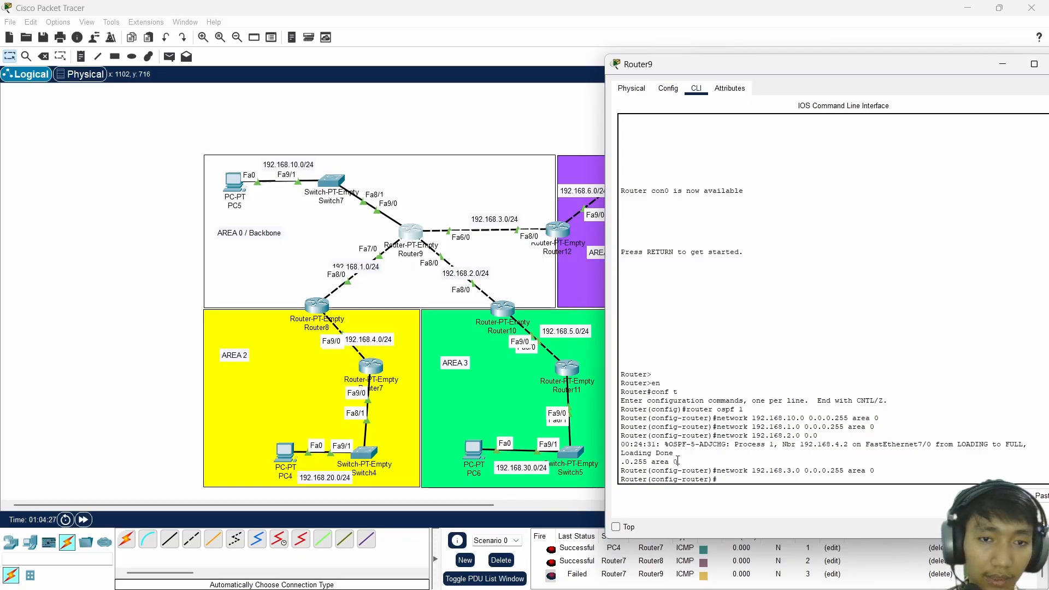
left_click_drag(677, 461, 622, 439)
left_click(677, 451)
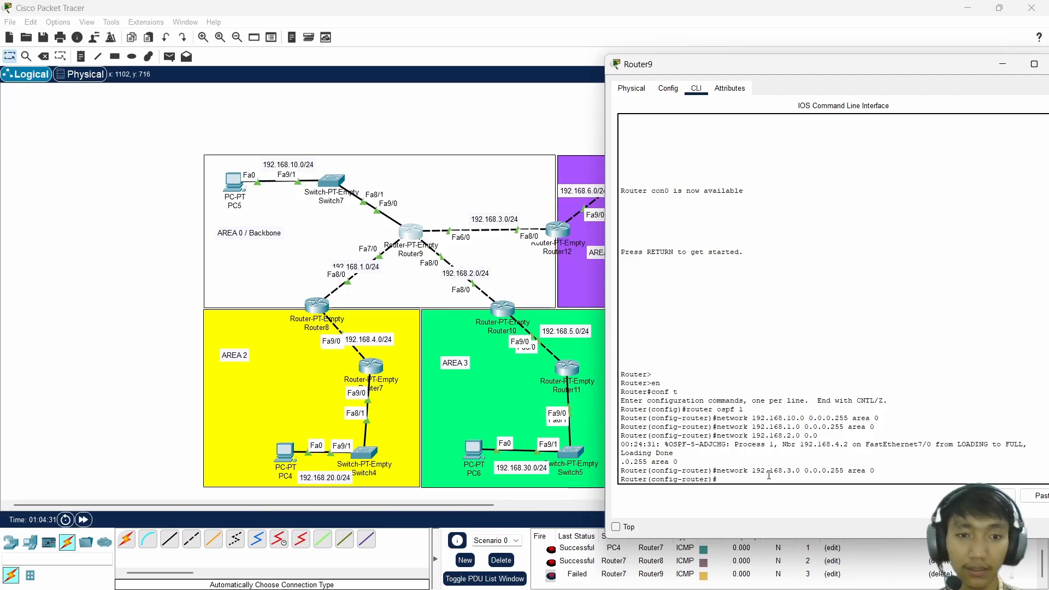
- Re-enter Router9's OSPF statement for its link toward Router10 as network 192.168.2.0 0.0.0.255 area 0, and close the router's window
left_click_drag(752, 433, 810, 436)
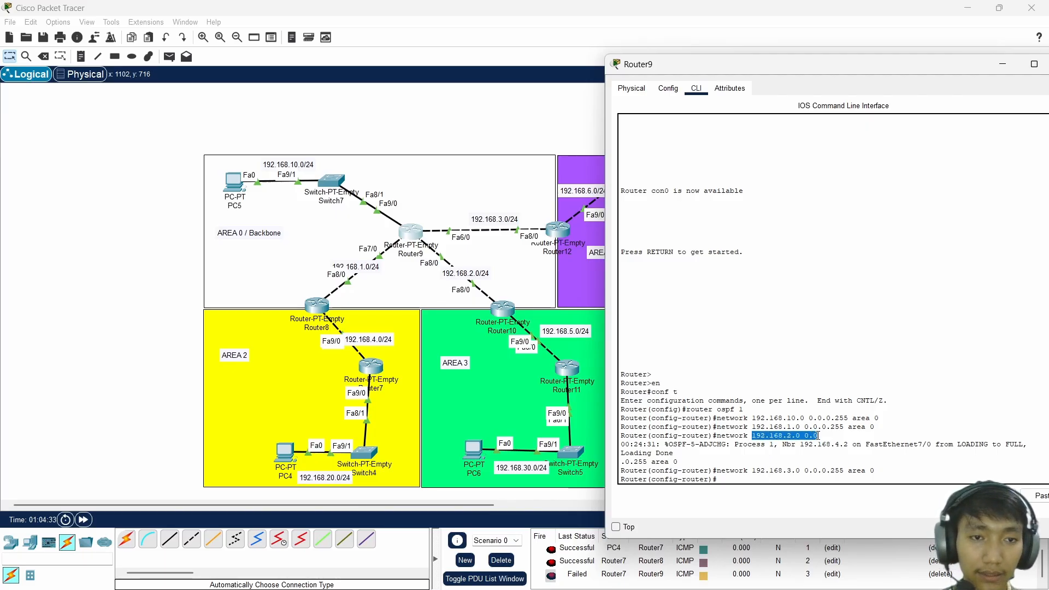
left_click(796, 477)
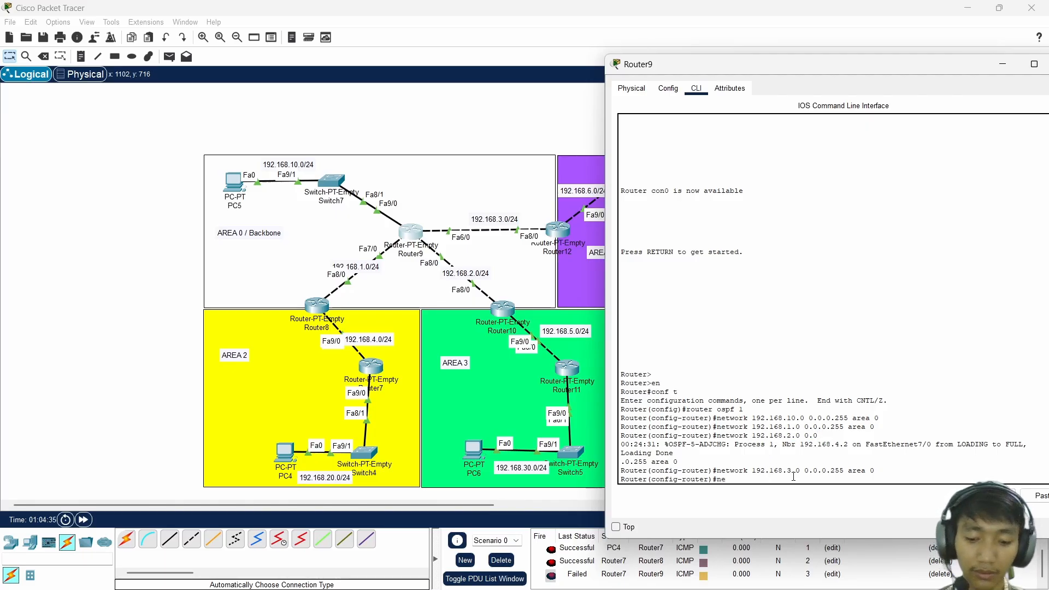
type("network 192.168.1")
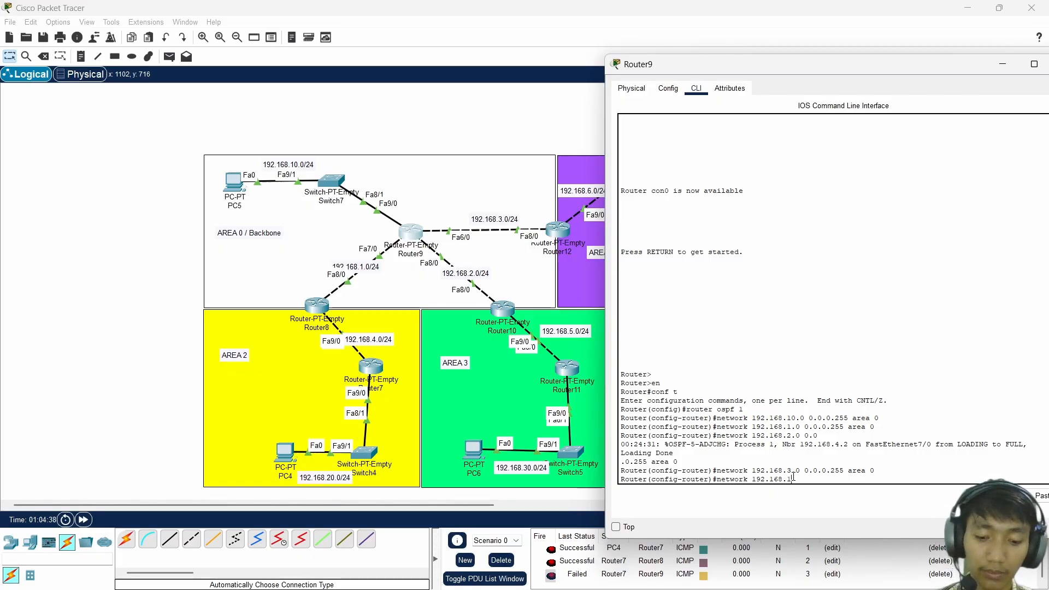
key("BackSpace")
type("2.0")
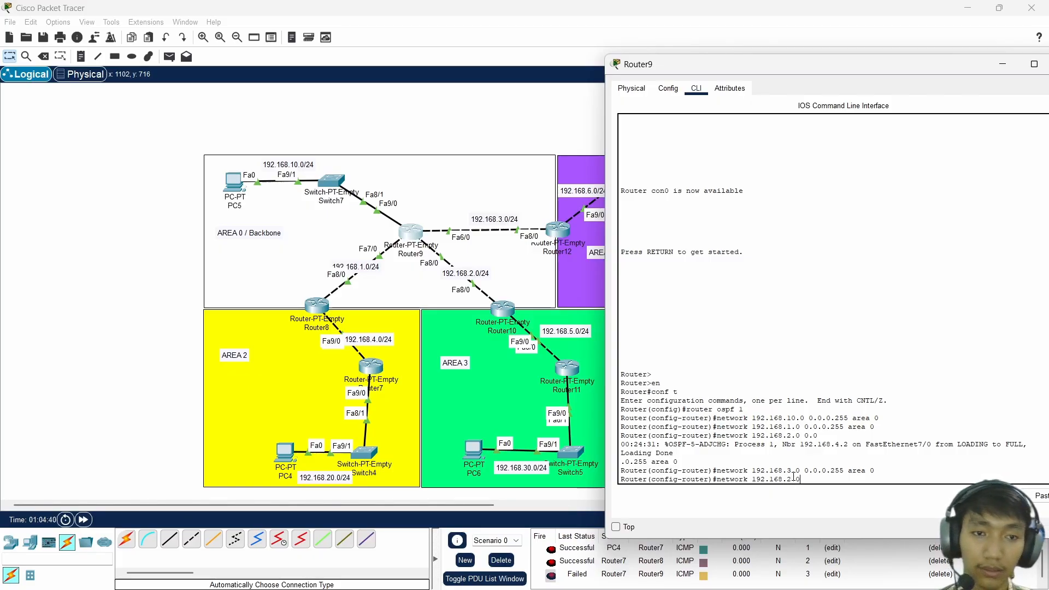
type(" 0.0.0.255 area 0")
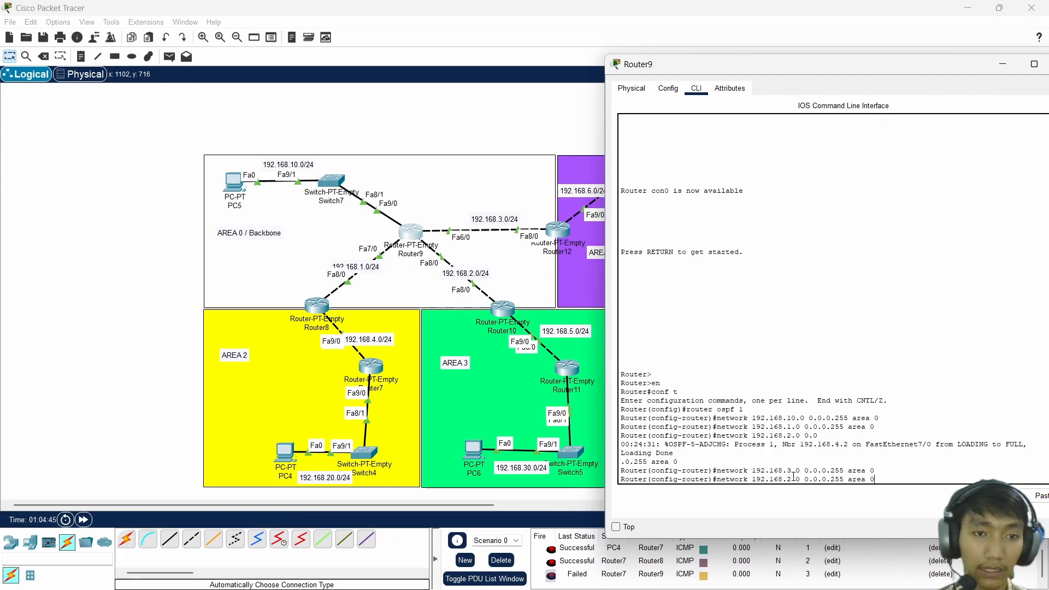
key("Return")
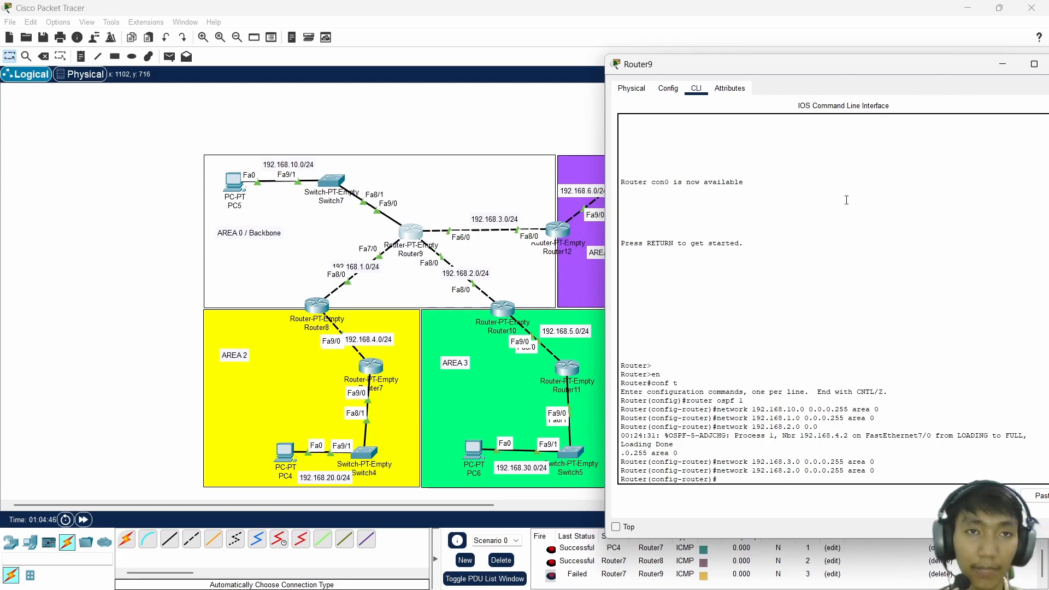
left_click_drag(880, 65, 604, 52)
left_click(790, 52)
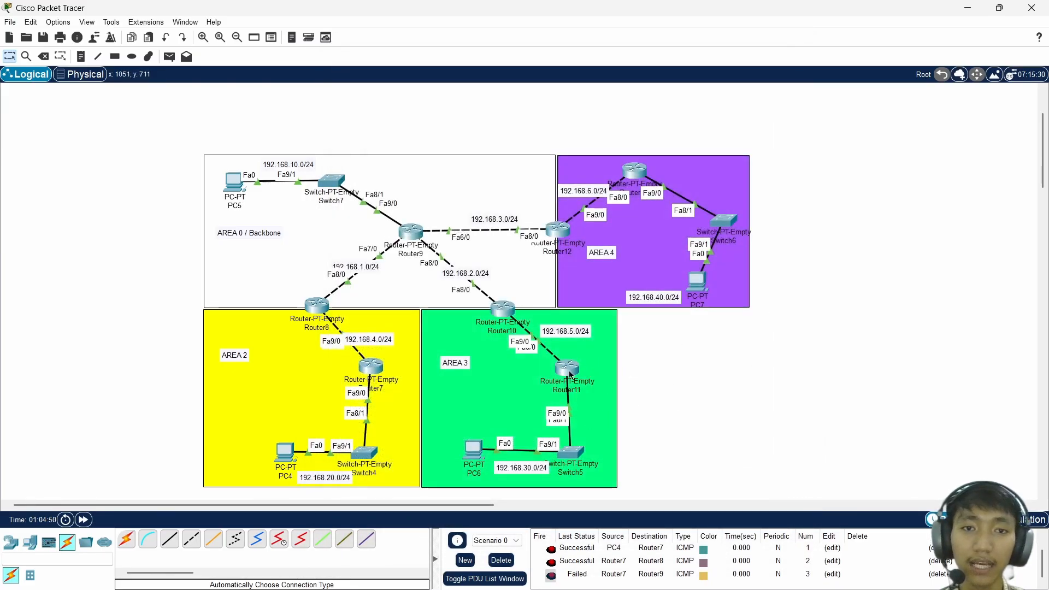
- Enter global configuration mode on Router11's command line with en and conf t, and start OSPF process 1 with router ospf 1
left_click(573, 376)
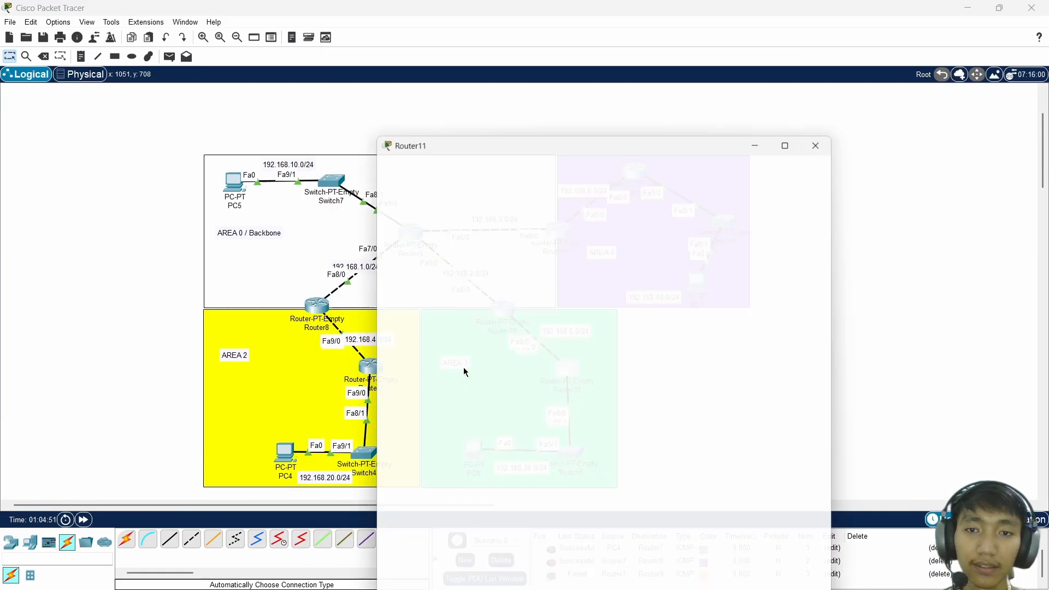
left_click_drag(602, 115, 835, 91)
left_click(773, 120)
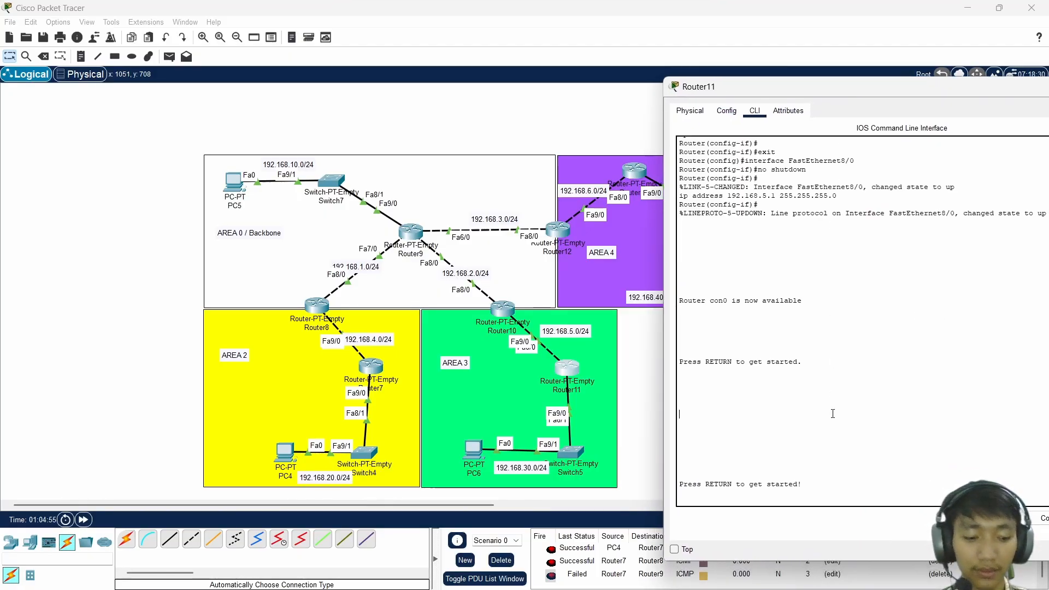
key("Return")
key("Return")
type("en")
key("Return")
type("conf t")
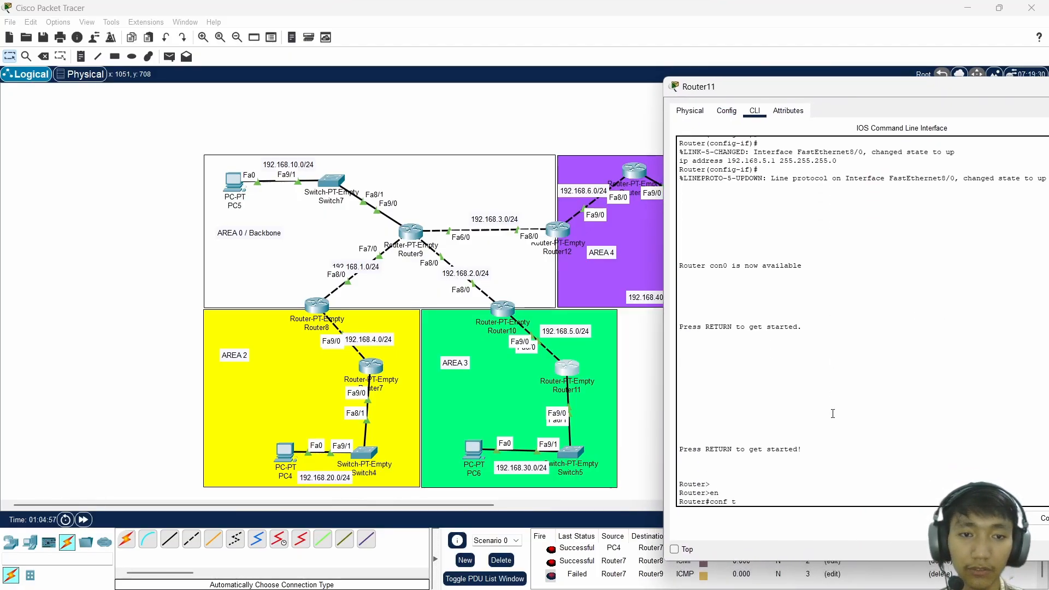
key("Return")
type("route")
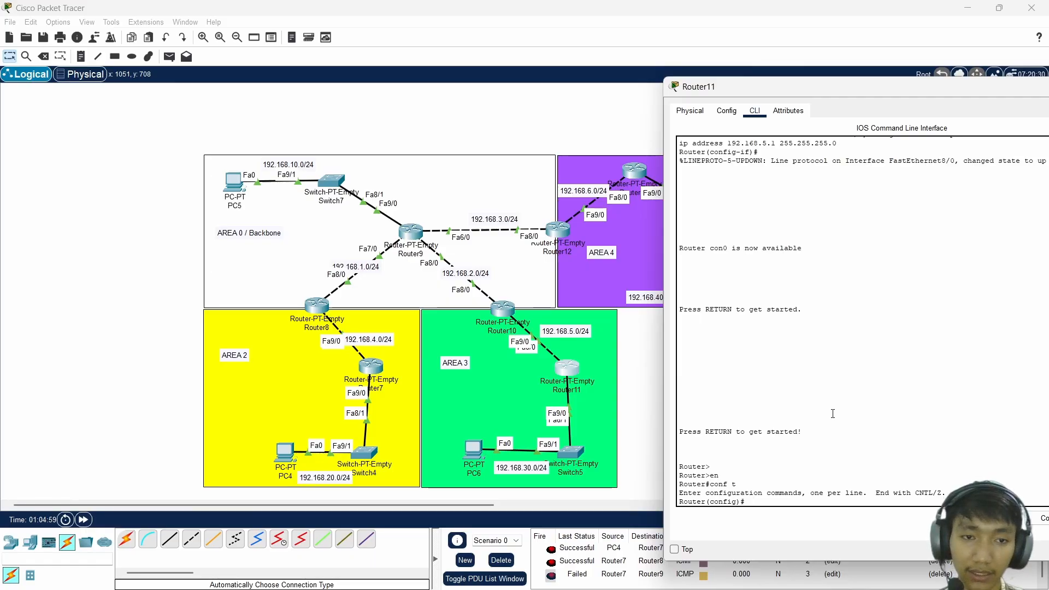
type("r ospf 1")
key("Return")
- Advertise Router11's LAN toward Switch5 in OSPF with network 192.168.30.0 0.0.0.255 area 3
type("netwo")
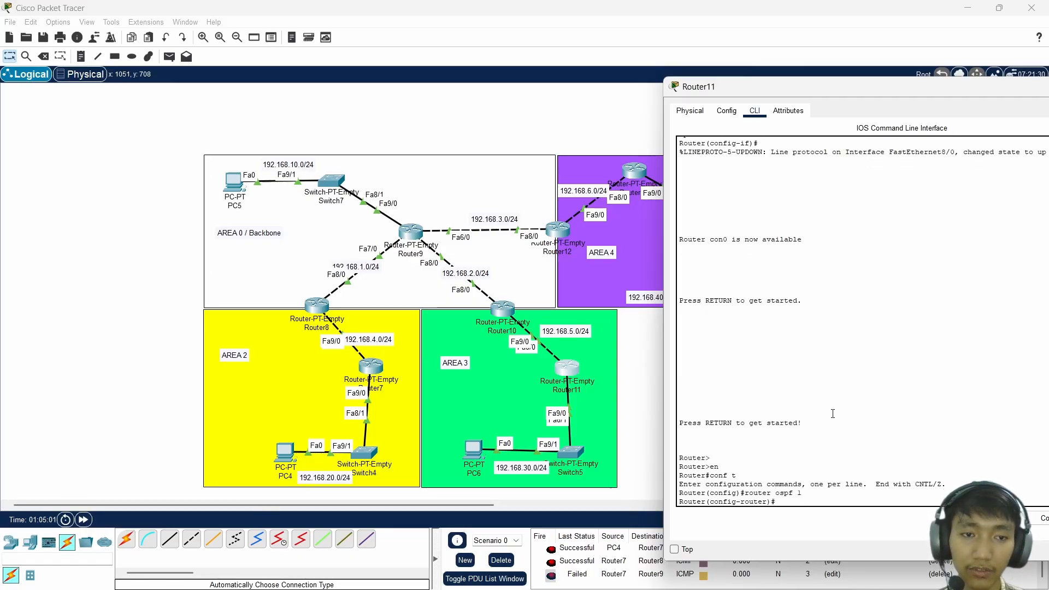
type("rk 192")
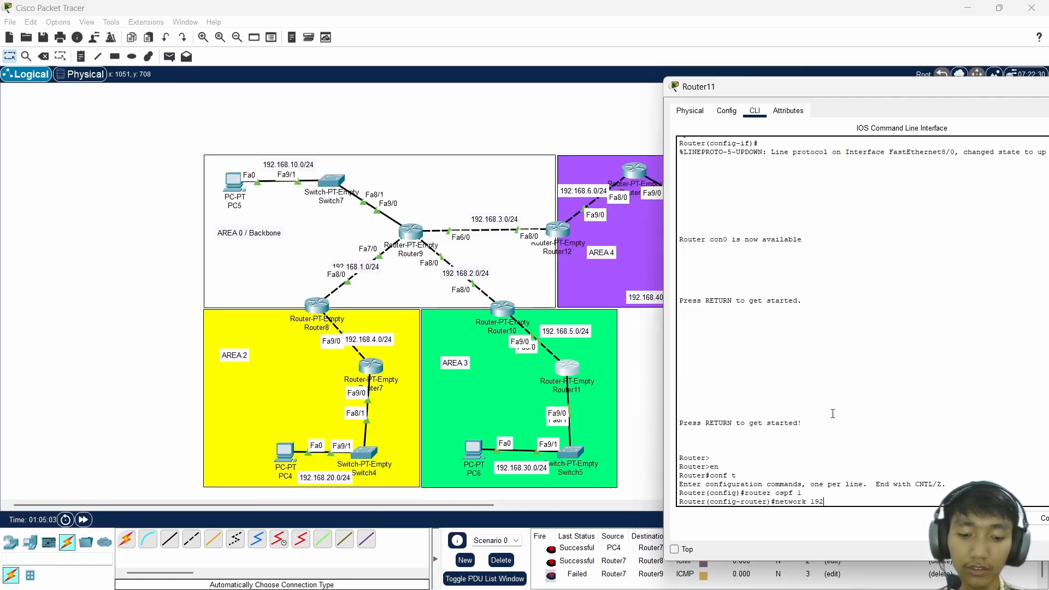
type(".168.")
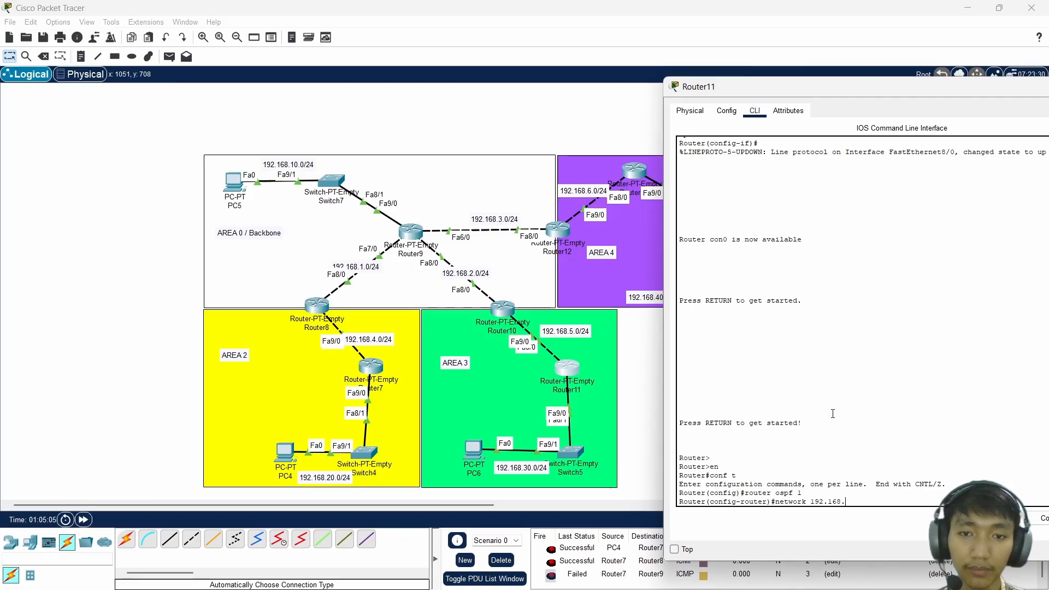
type("30.0")
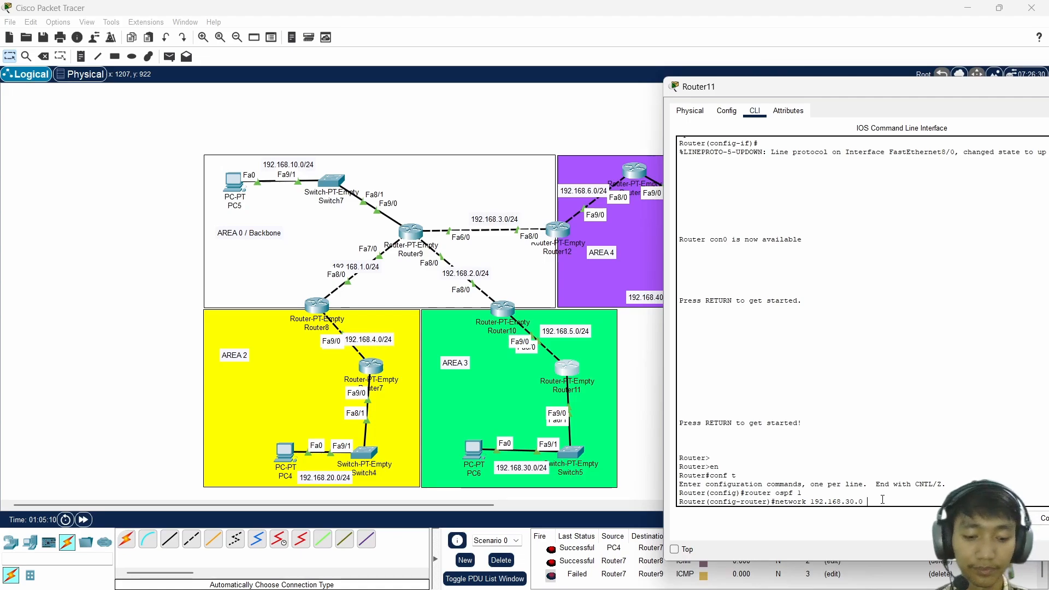
type("0.0.")
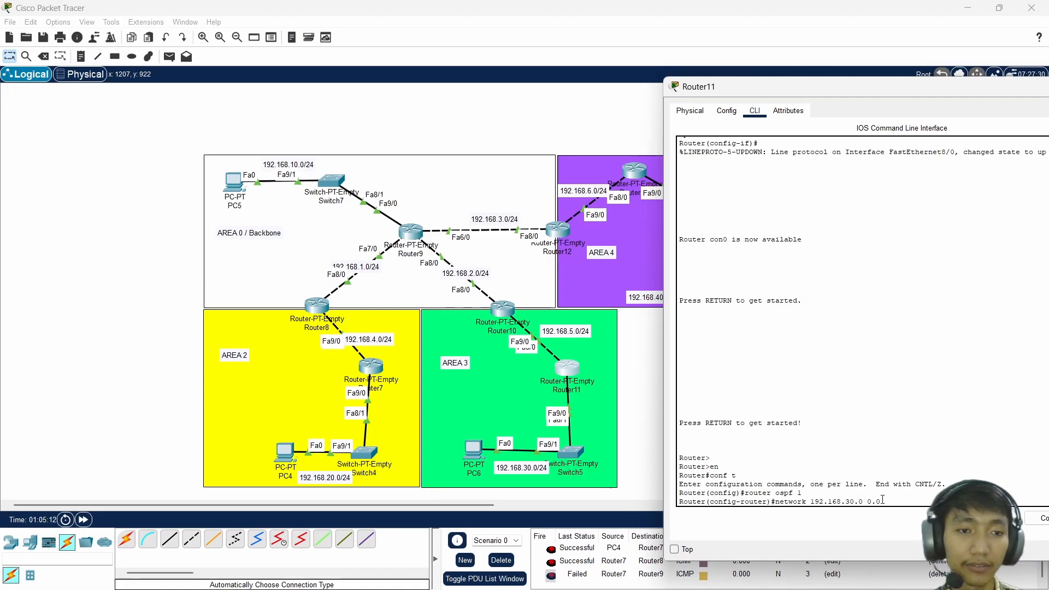
type("0.255")
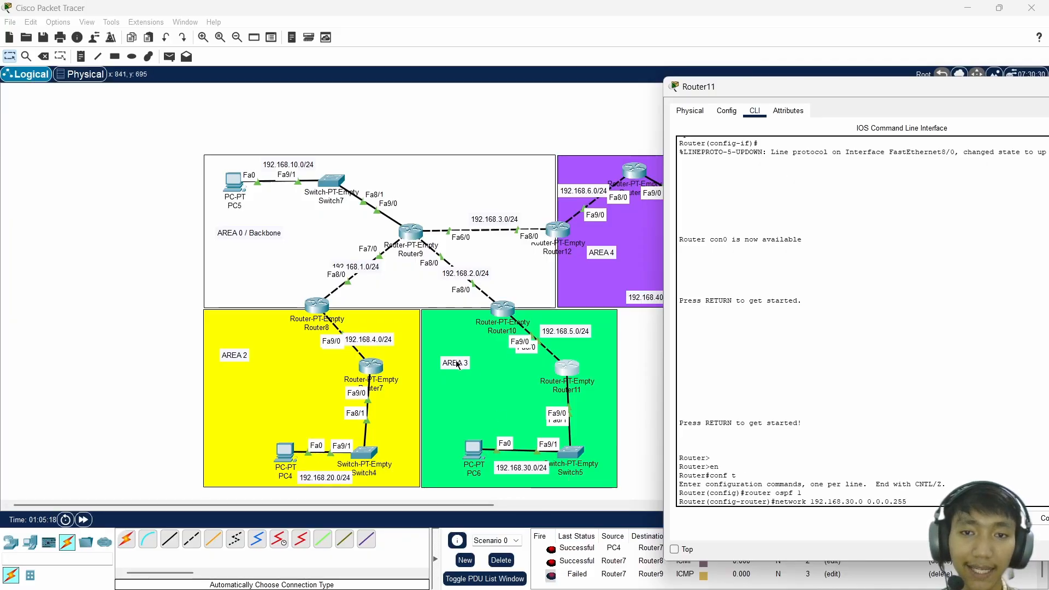
type(" area 3")
key("Return")
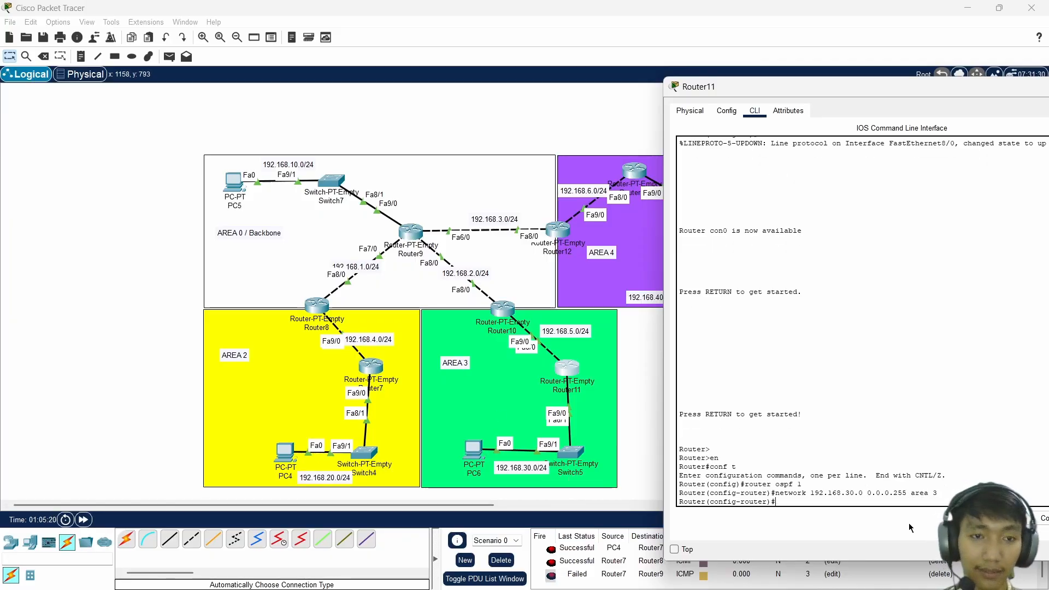
- Advertise Router11's link toward Router10 in OSPF with network 192.168.5.0 0.0.0.255 area 3, and close the router's window
type("network")
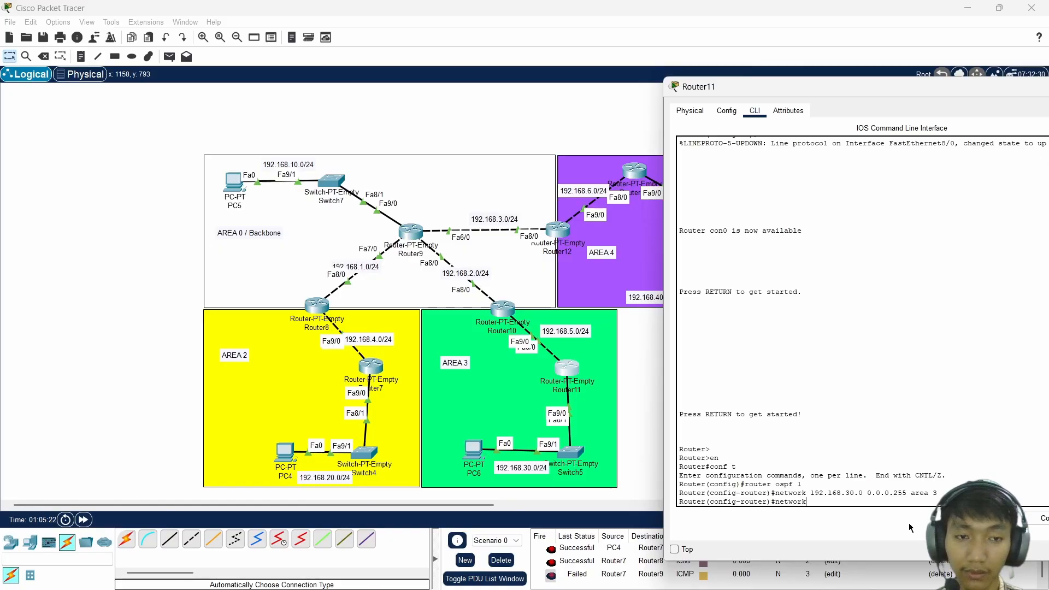
type(" 192.168.")
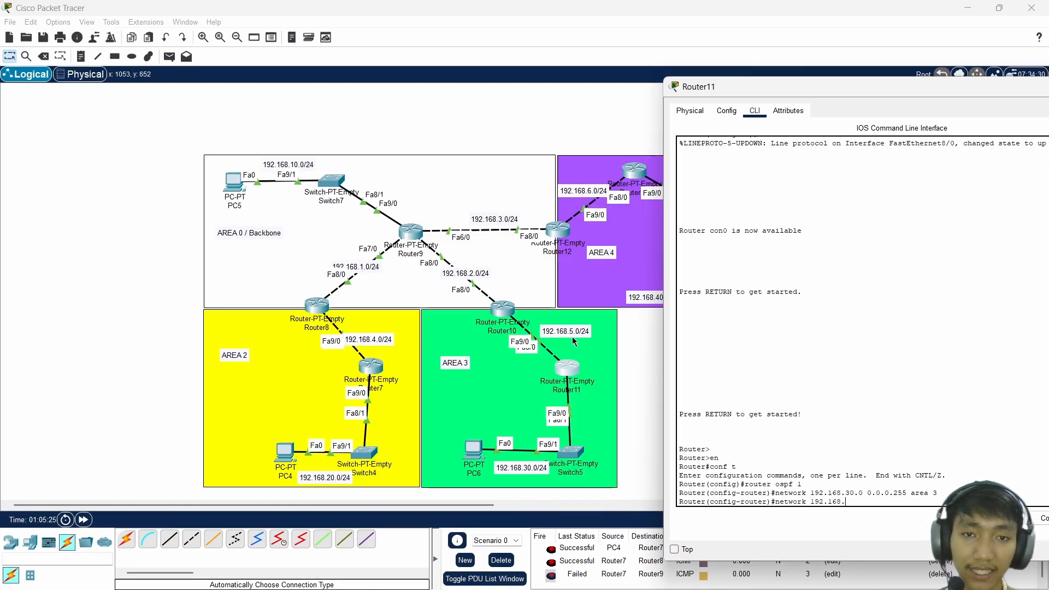
type("5.0")
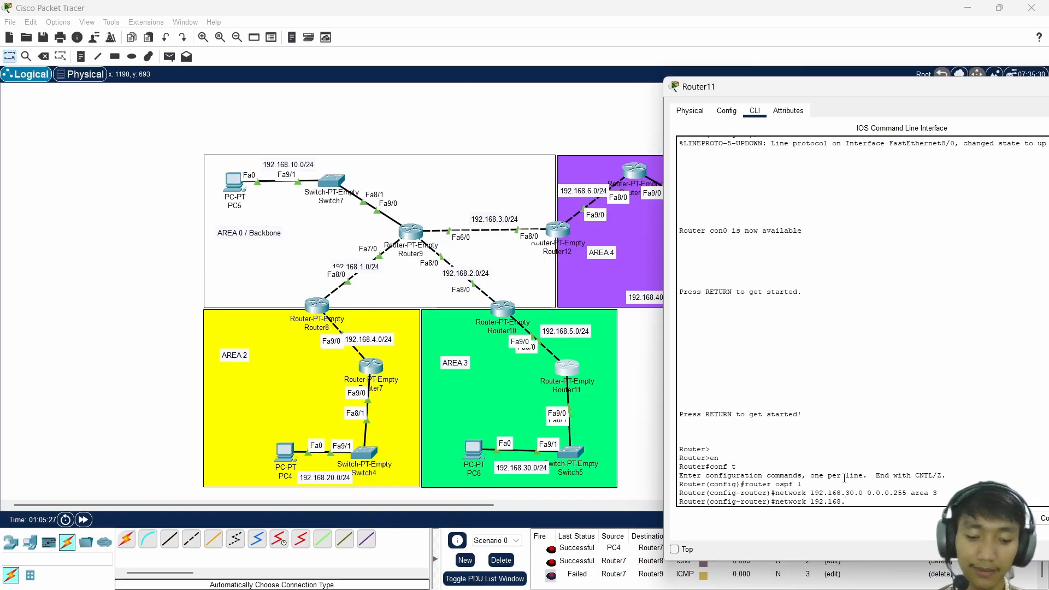
type(" 0")
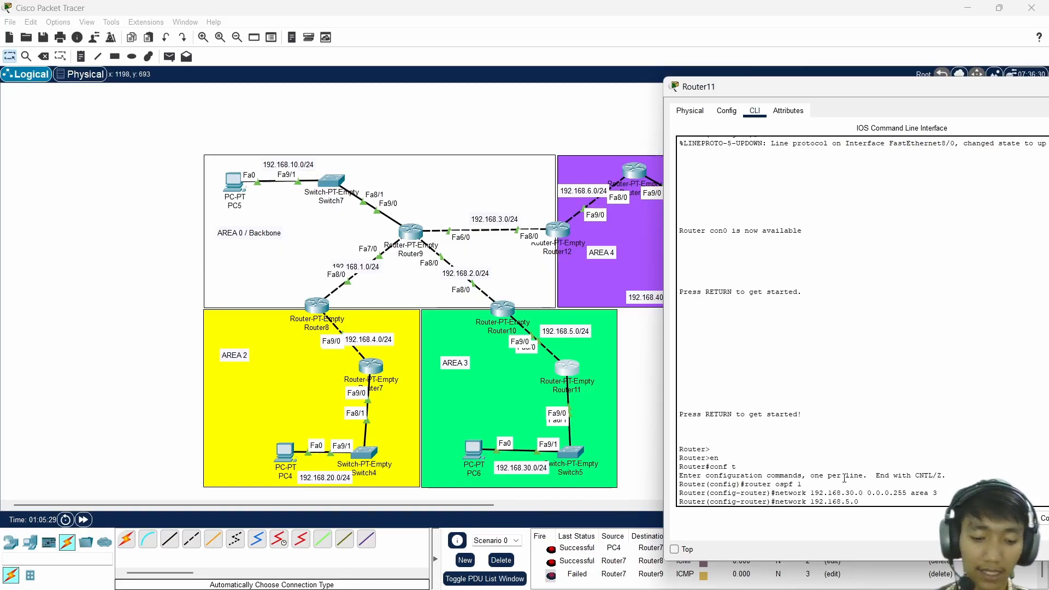
type(" 0.0.0.255")
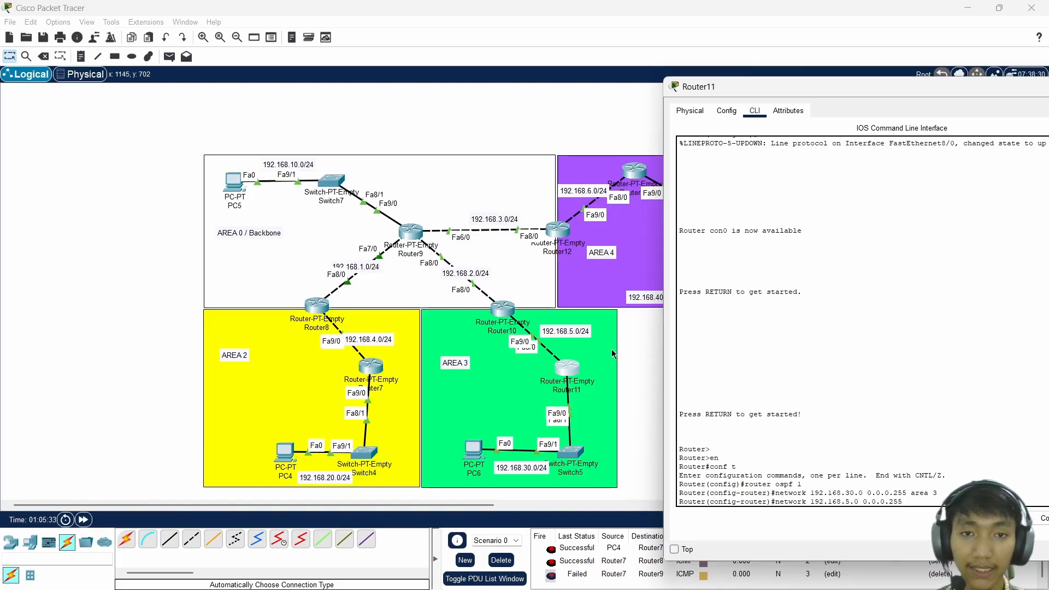
type(" area 3")
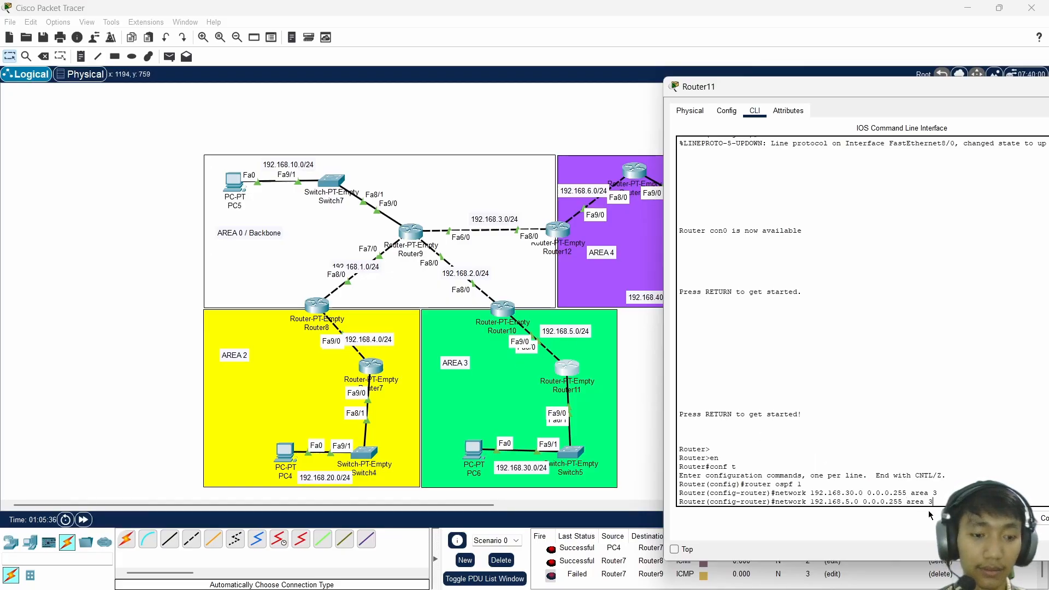
key("Return")
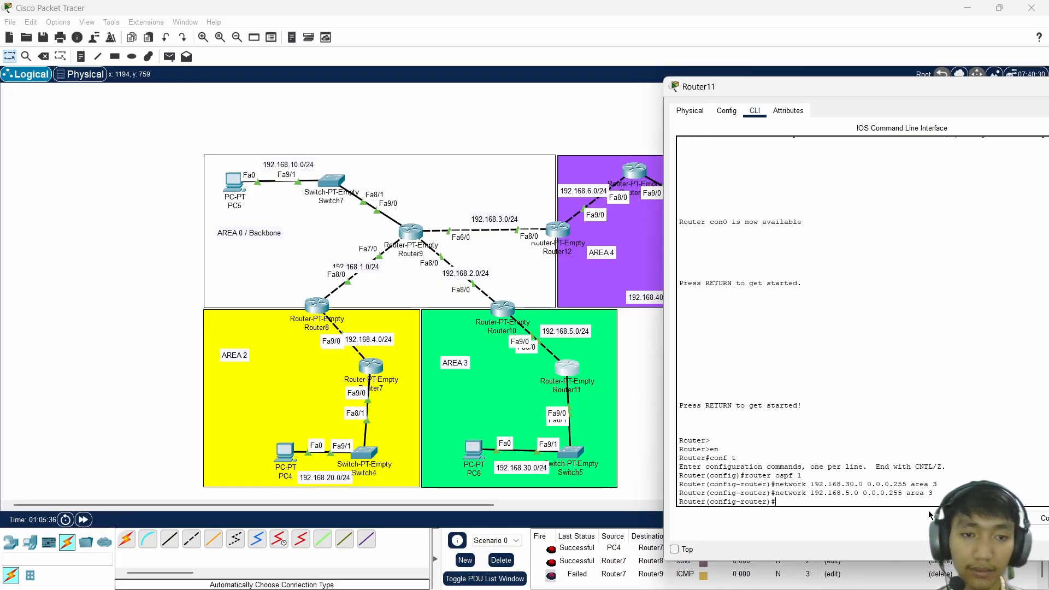
left_click_drag(903, 101, 812, 86)
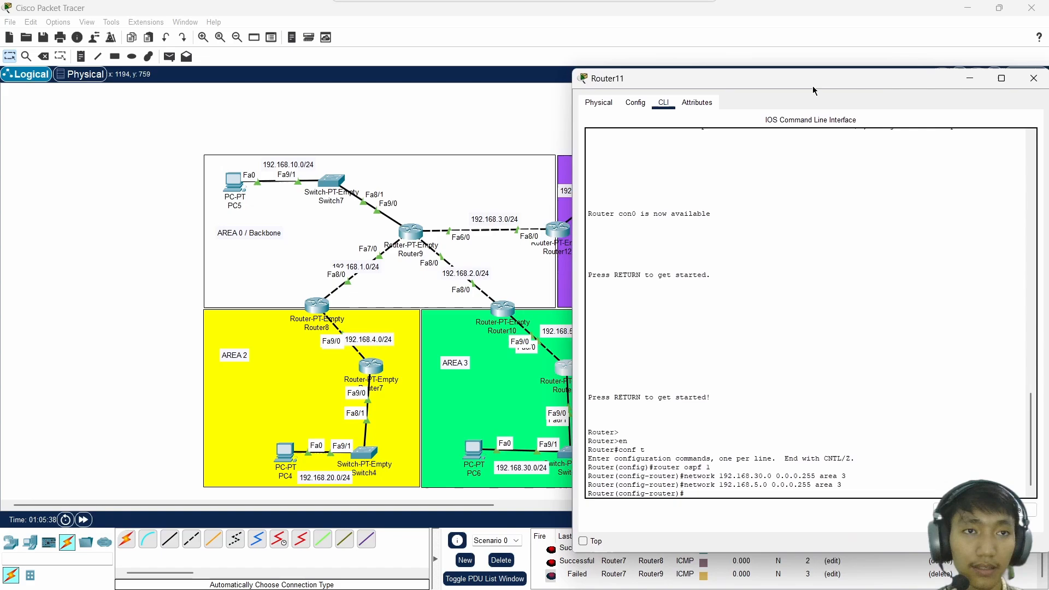
left_click(1040, 85)
- Enter global configuration mode on Router10's command line with en and conf t, and start OSPF process 1 with router ospf 1
left_click(497, 304)
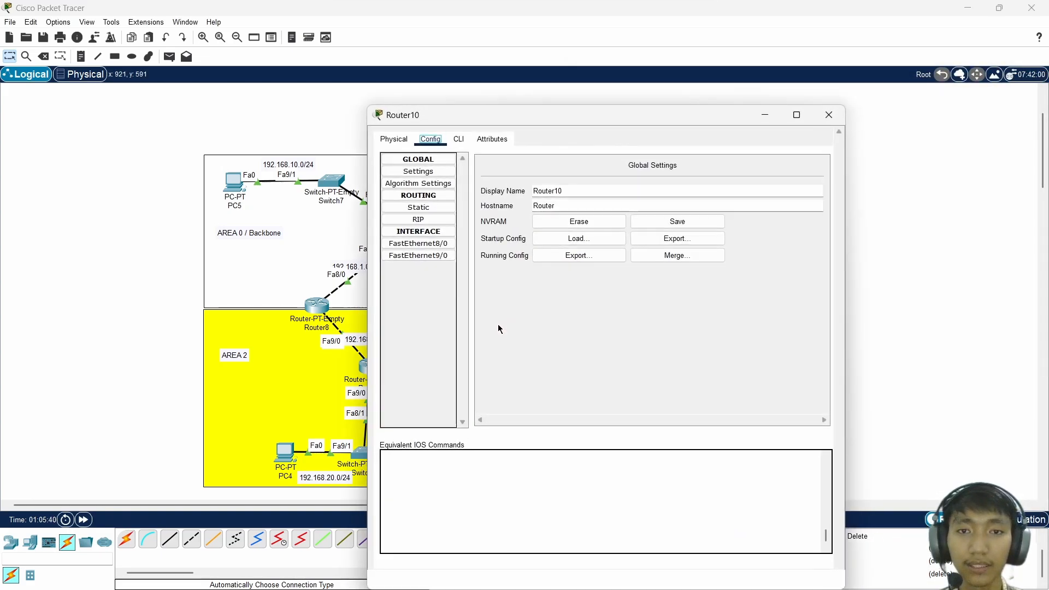
left_click_drag(573, 114, 809, 119)
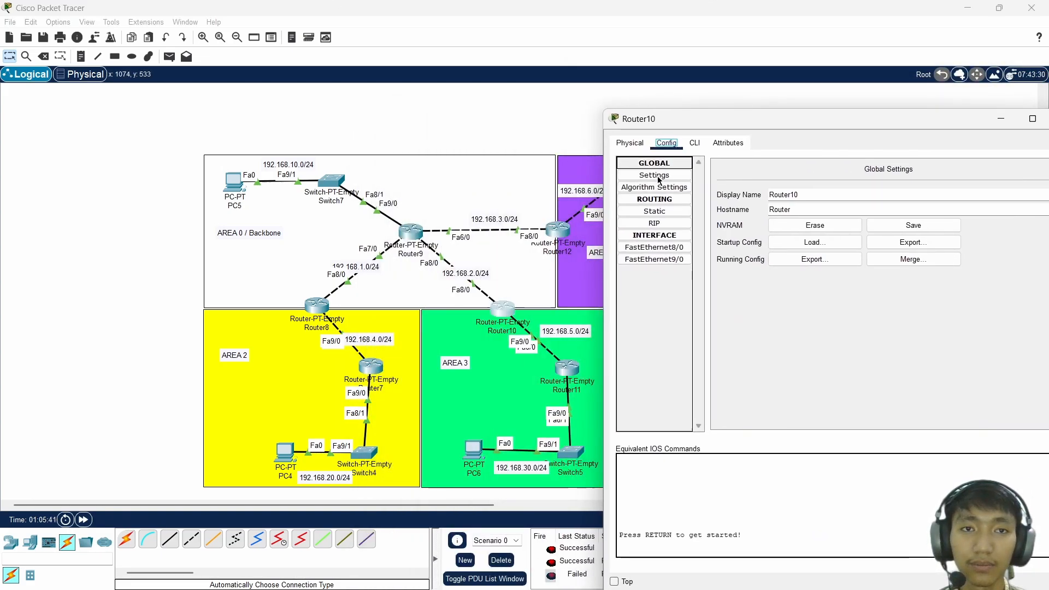
left_click_drag(792, 119, 778, 93)
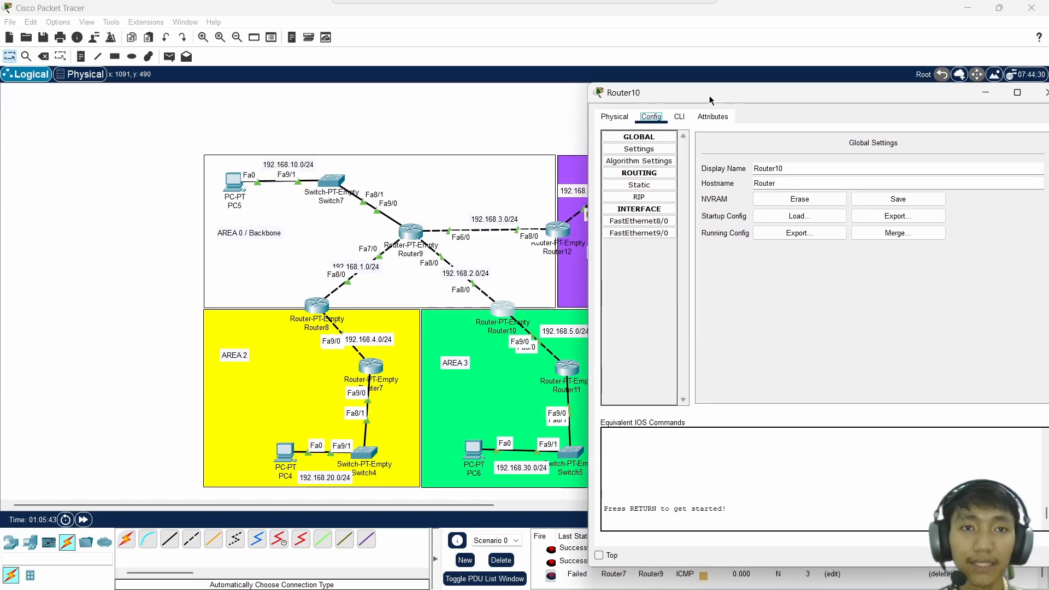
left_click(679, 117)
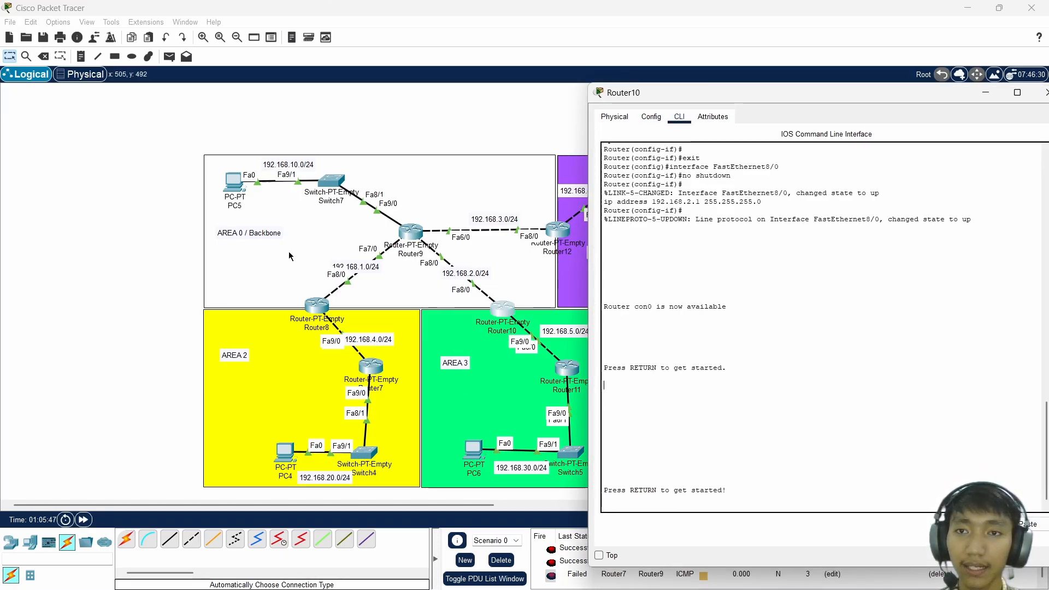
left_click(778, 439)
key("Return")
key("Return")
type("en")
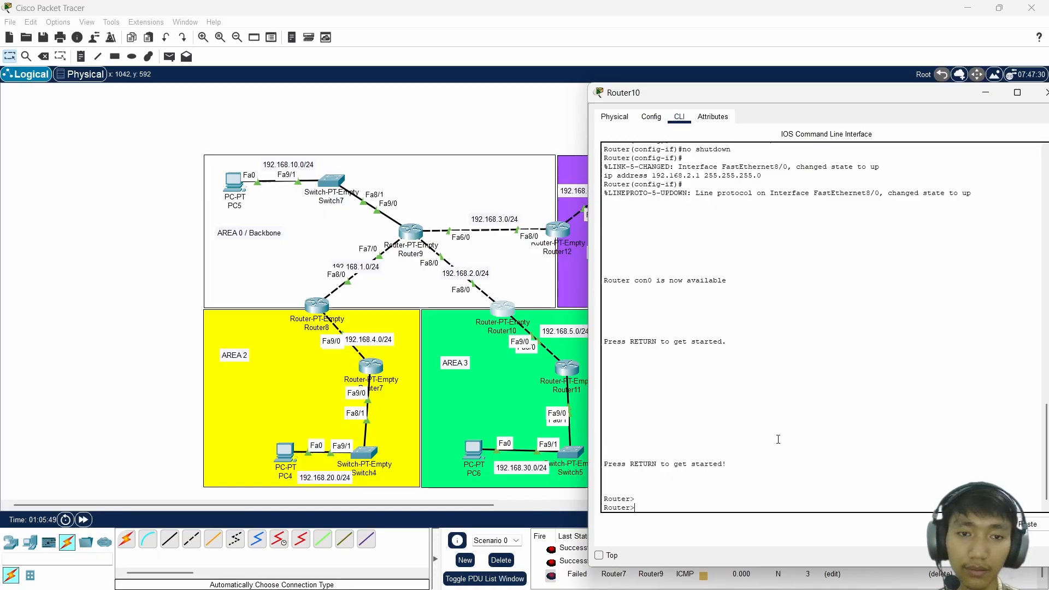
key("Return")
type("conf t")
key("Return")
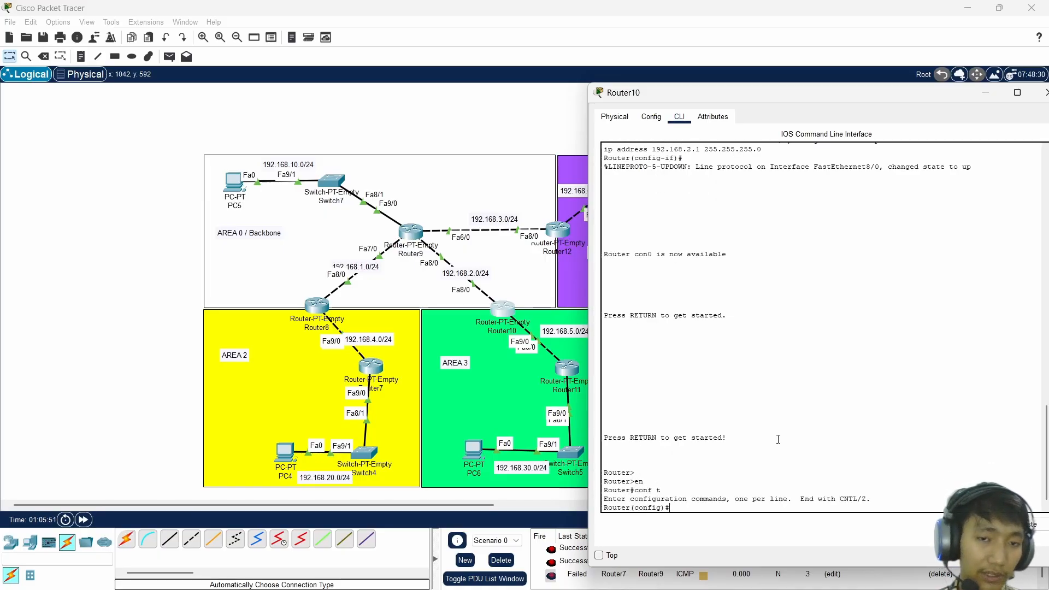
type("router ")
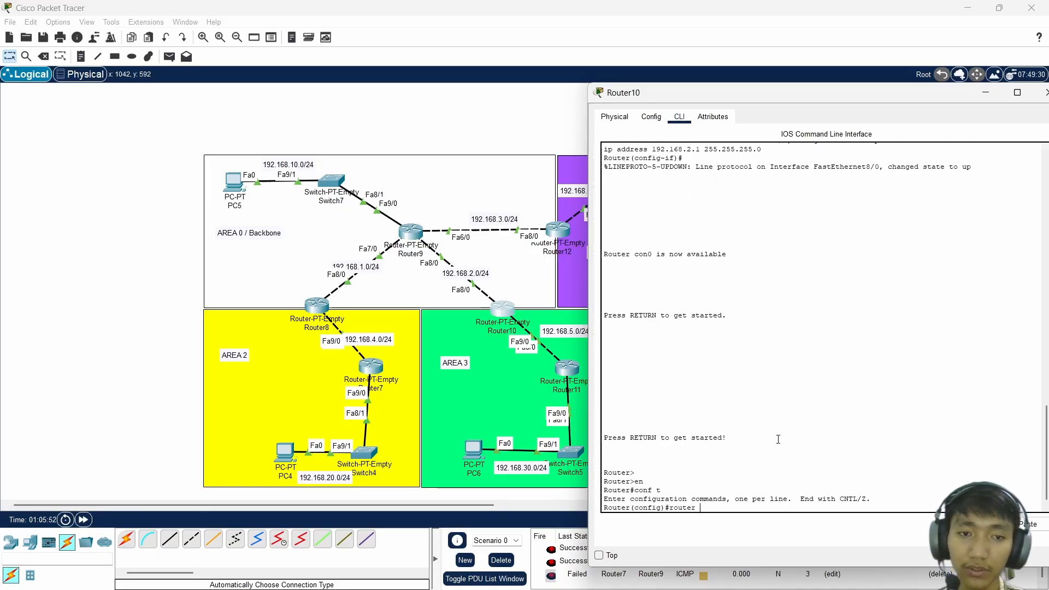
type("ospf 1")
key("Return")
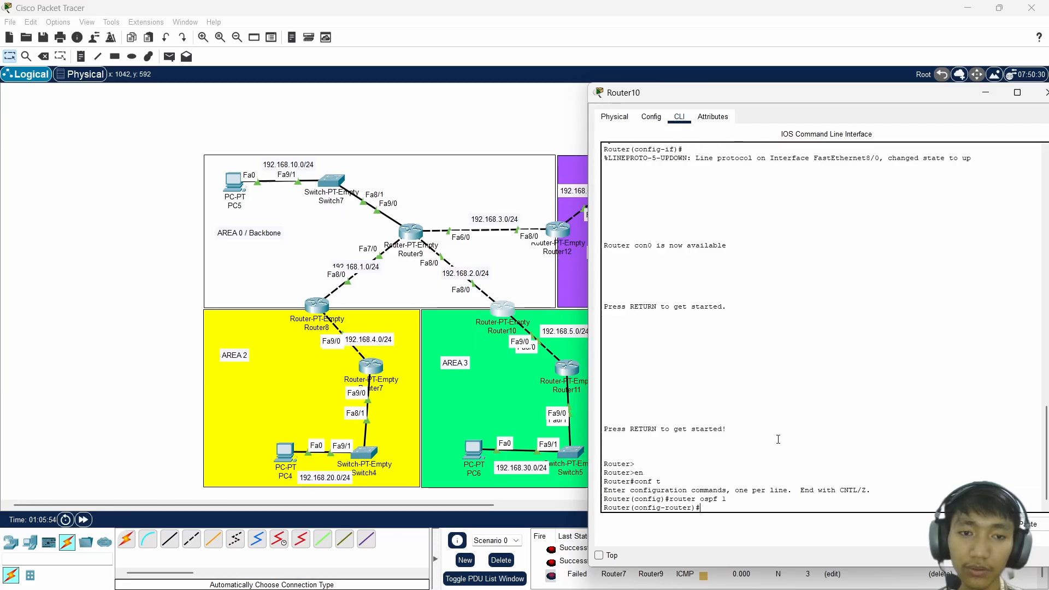
- Advertise Router10's link toward Router11 in OSPF with network 192.168.5.0 0.0.0.255 area 3
type("network")
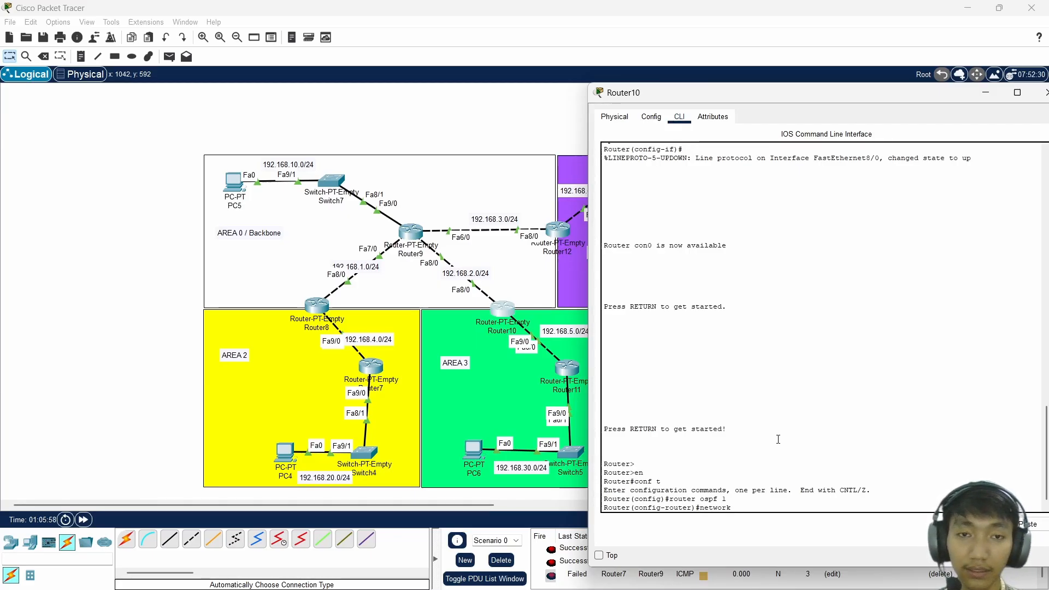
left_click_drag(727, 98, 791, 101)
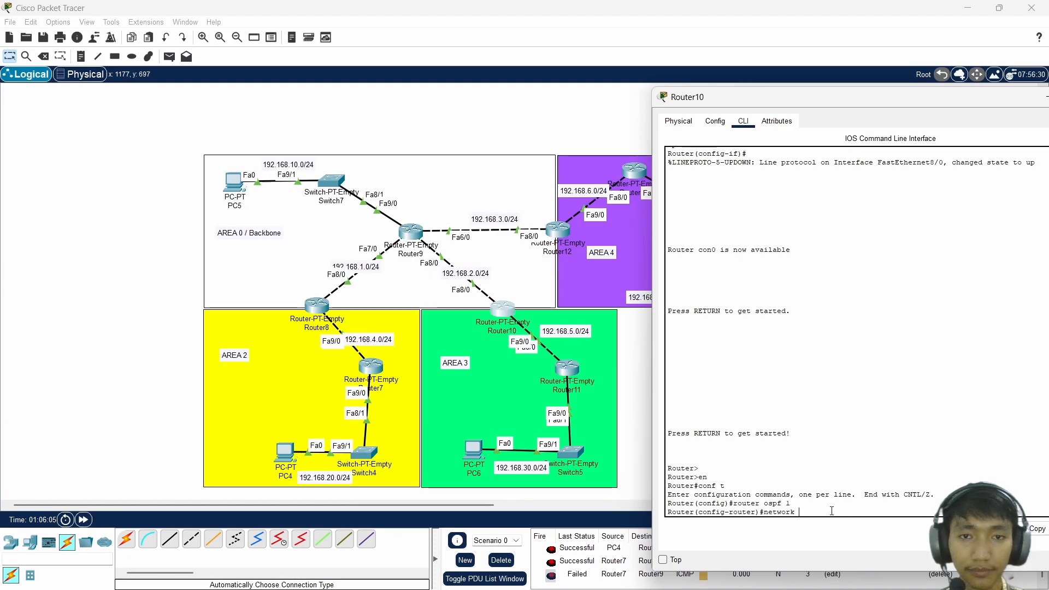
type("192.168")
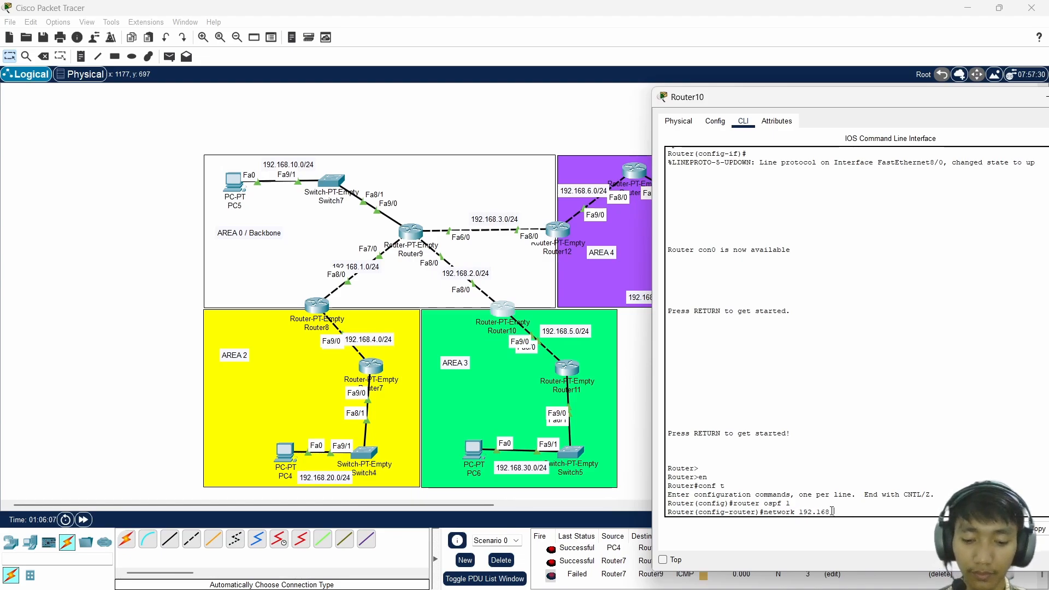
type(".5.0 0.0.0.")
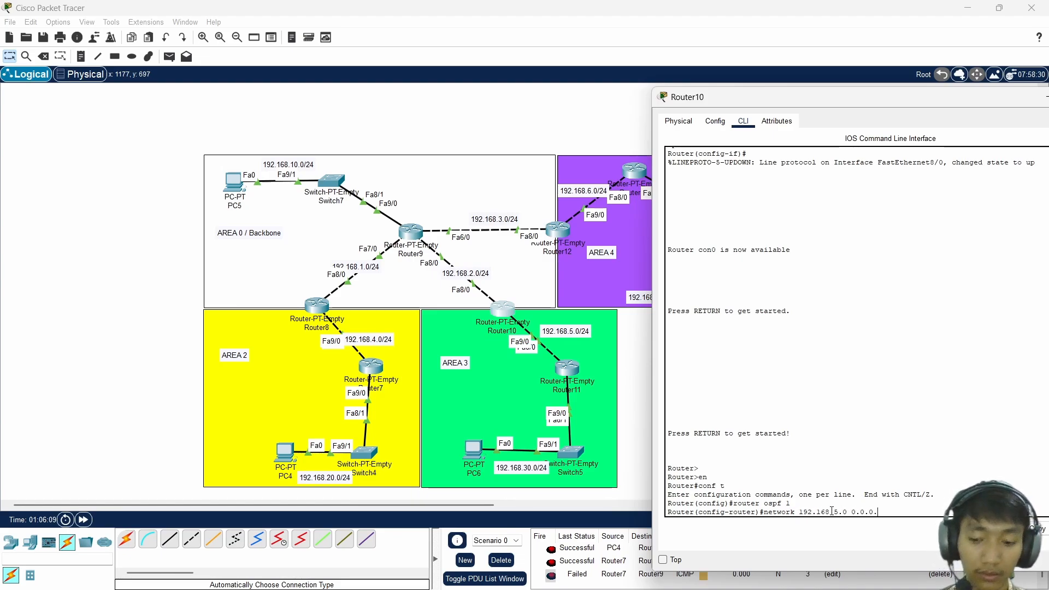
type("255 area 3")
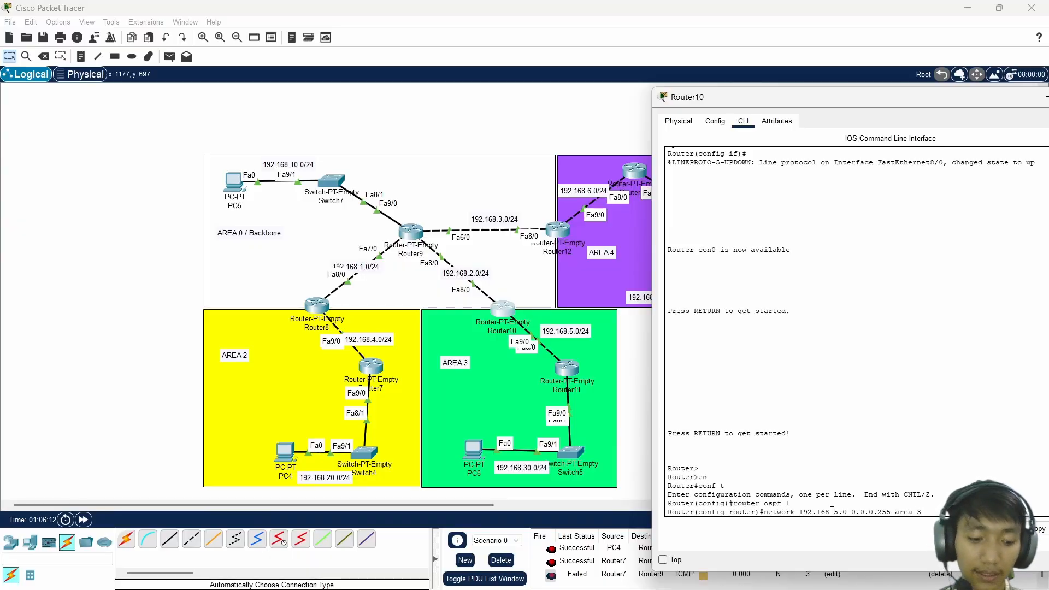
key("Return")
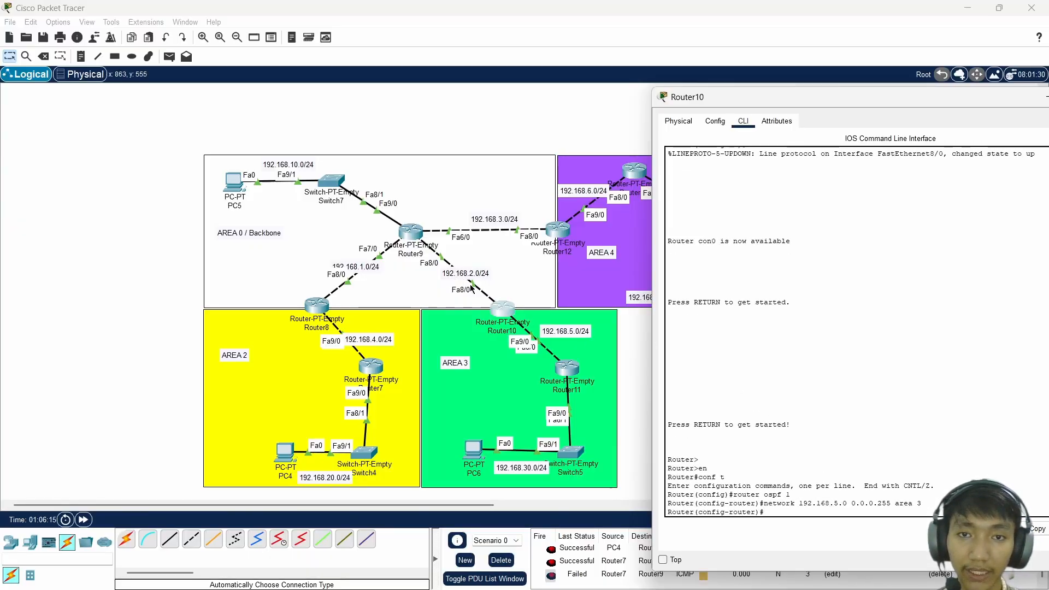
type("network")
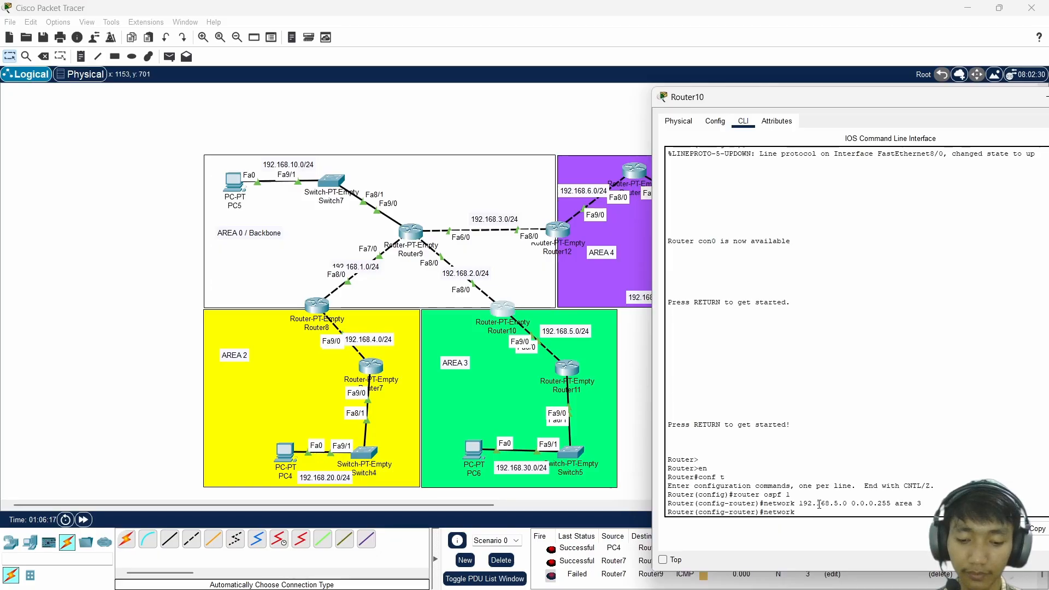
type(" 192.168.")
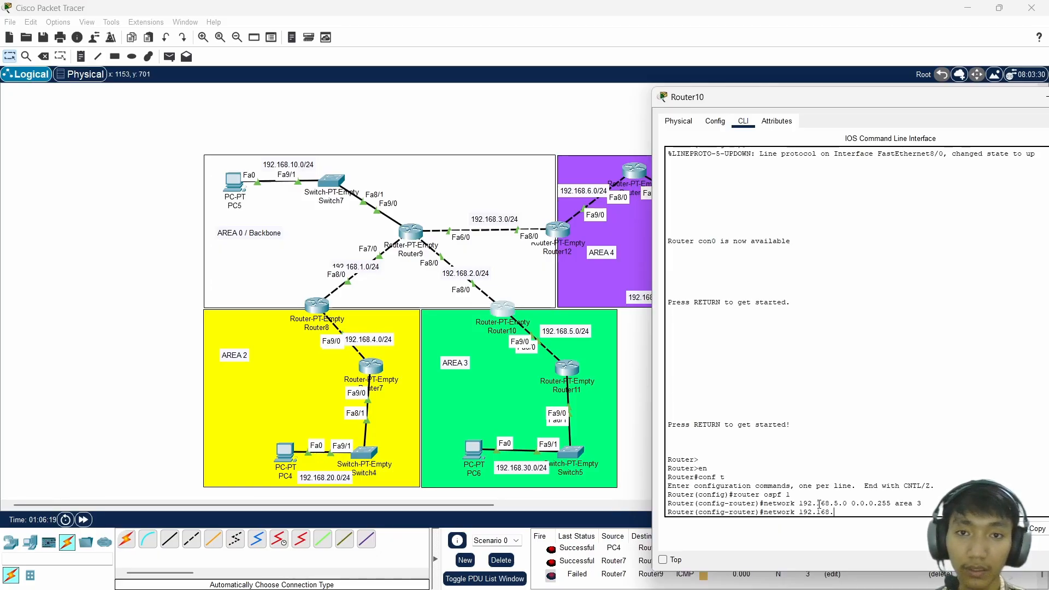
type("2.0 0.0")
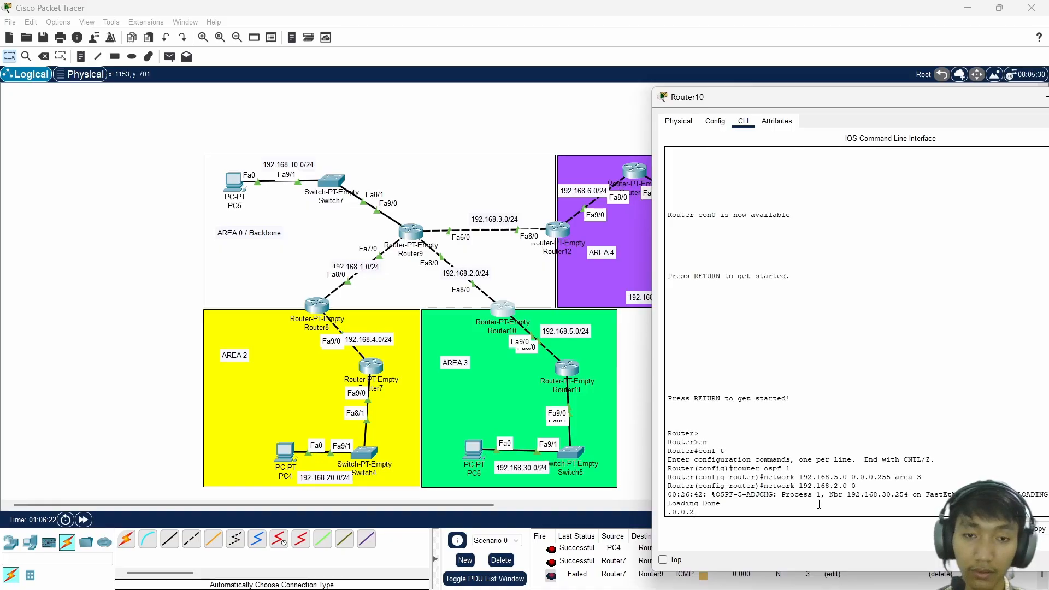
key("BackSpace")
key("BackSpace")
scroll(819, 505, "up", 1)
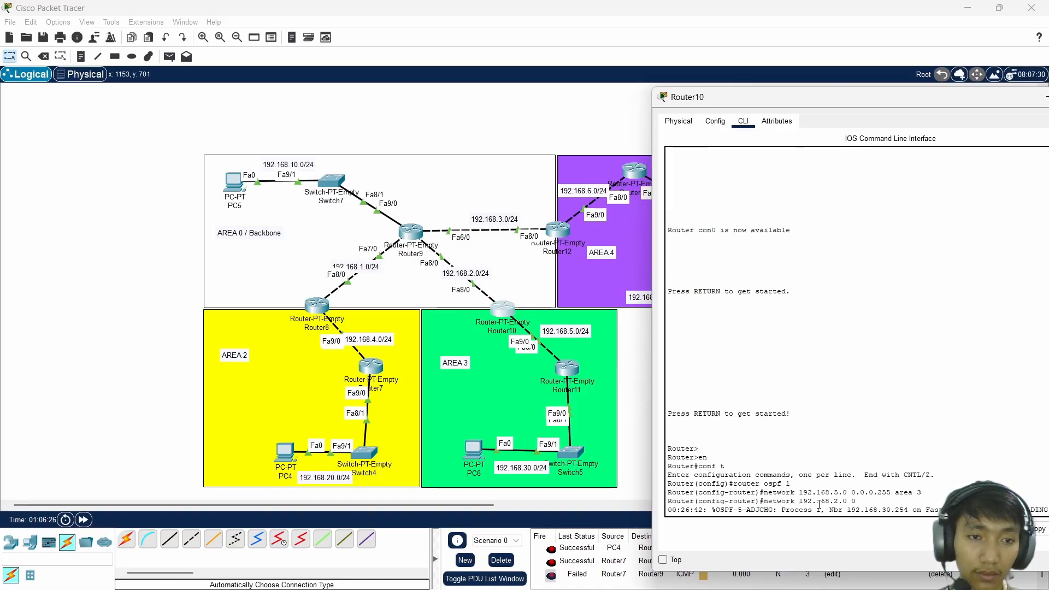
scroll(817, 507, "down", 1)
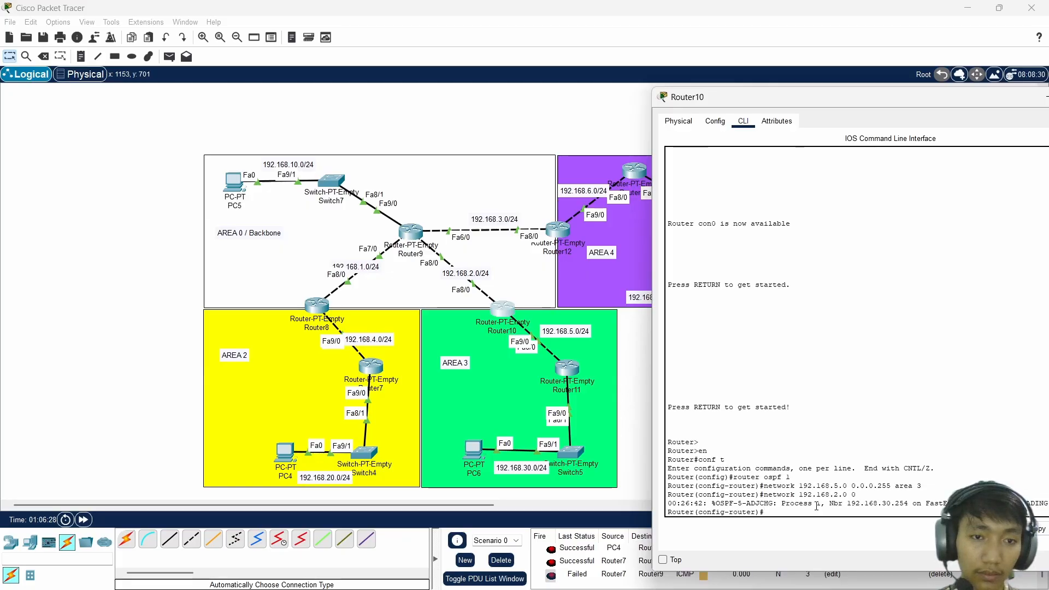
- Advertise Router10's link toward Router9 in OSPF with network 192.168.2.0 0.0.0.255 area 0, and close the router's window
type("network 19")
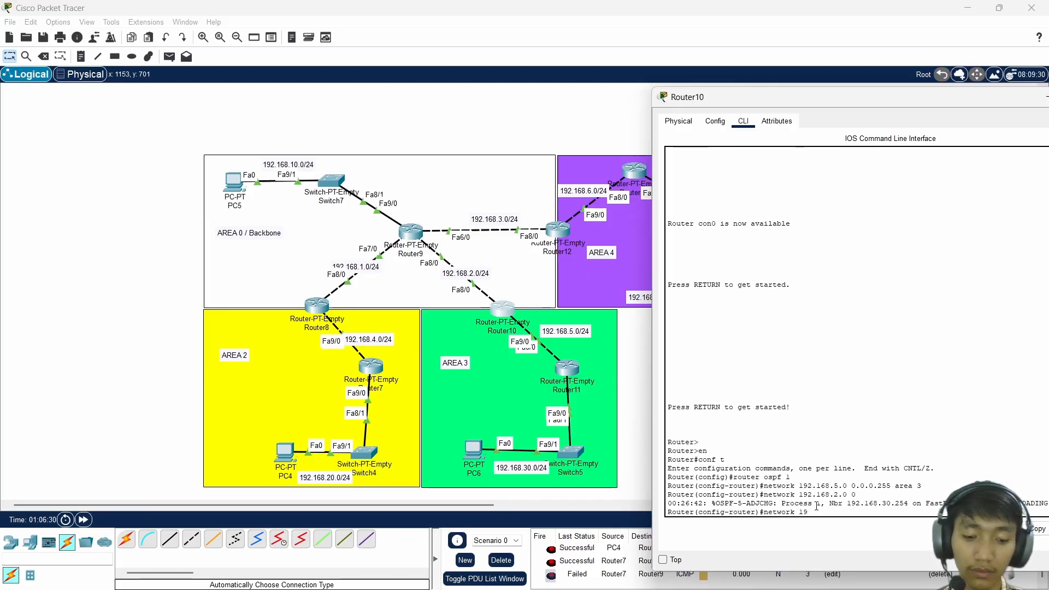
type("2.168.2.")
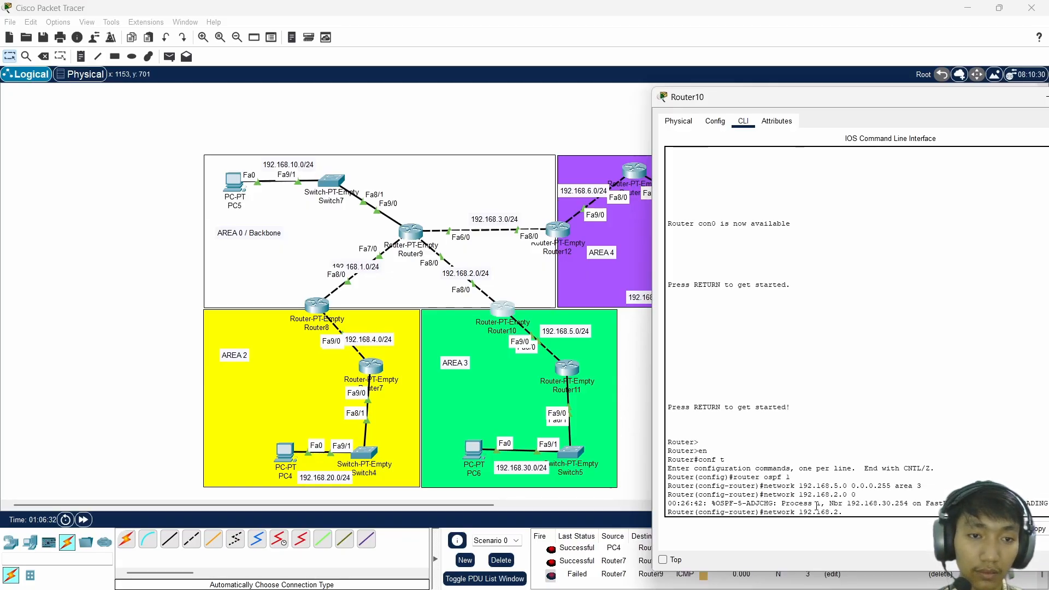
type("0 0.0.0")
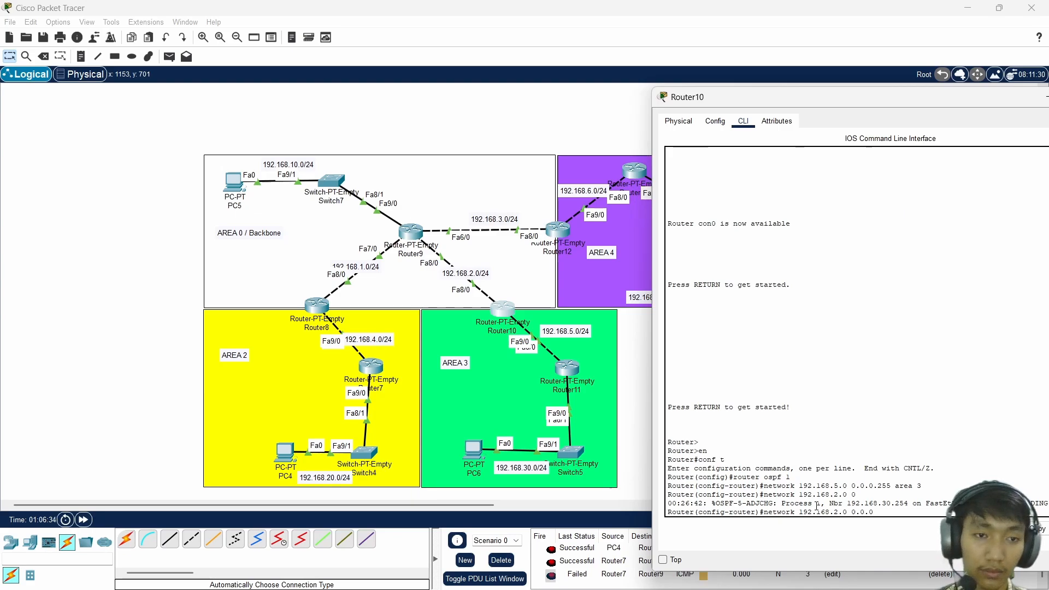
type(".255")
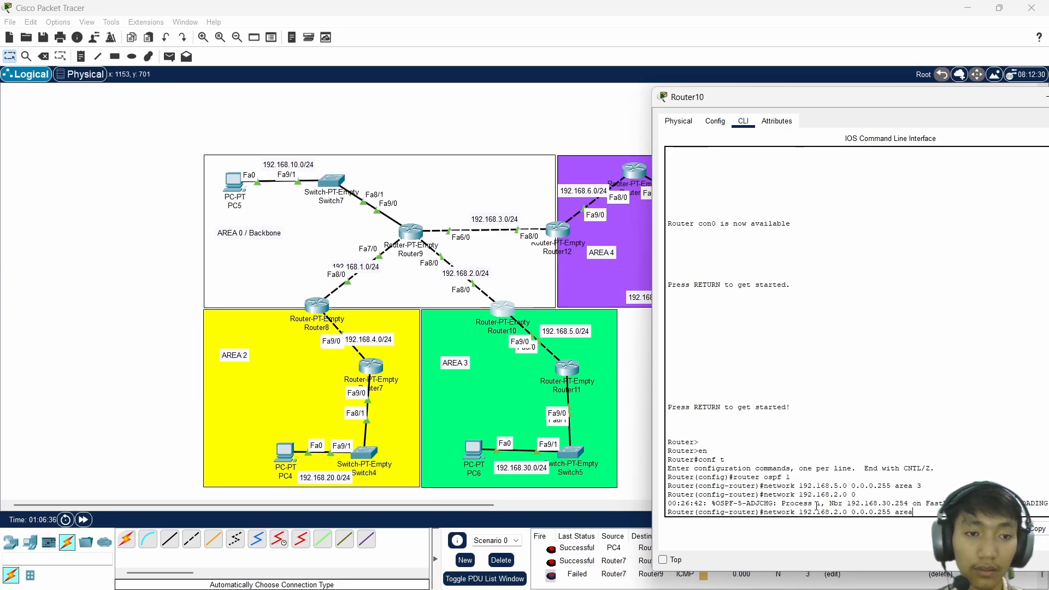
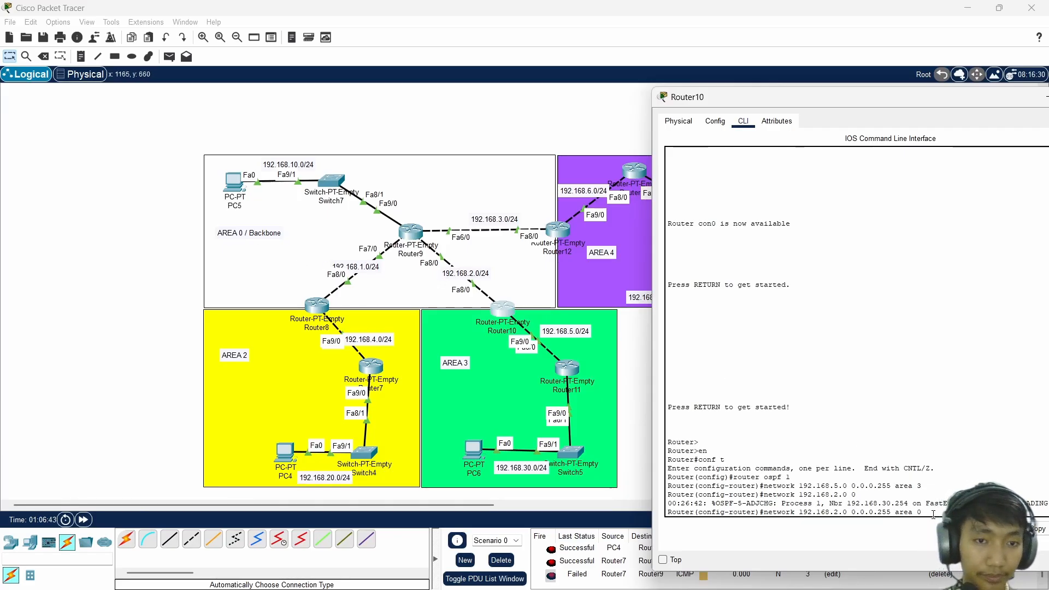
key("Return")
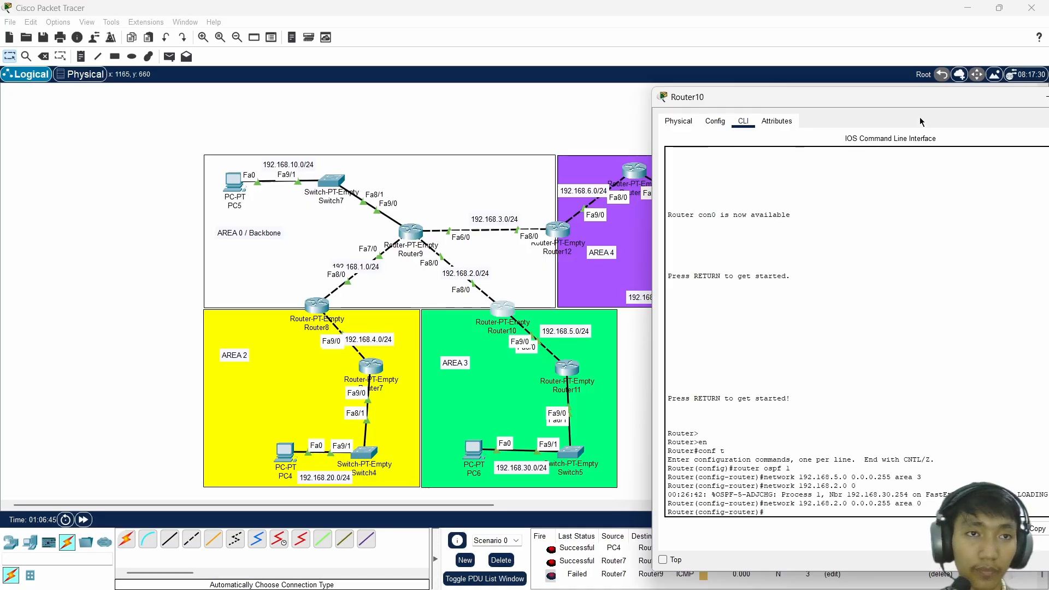
left_click_drag(918, 97, 695, 105)
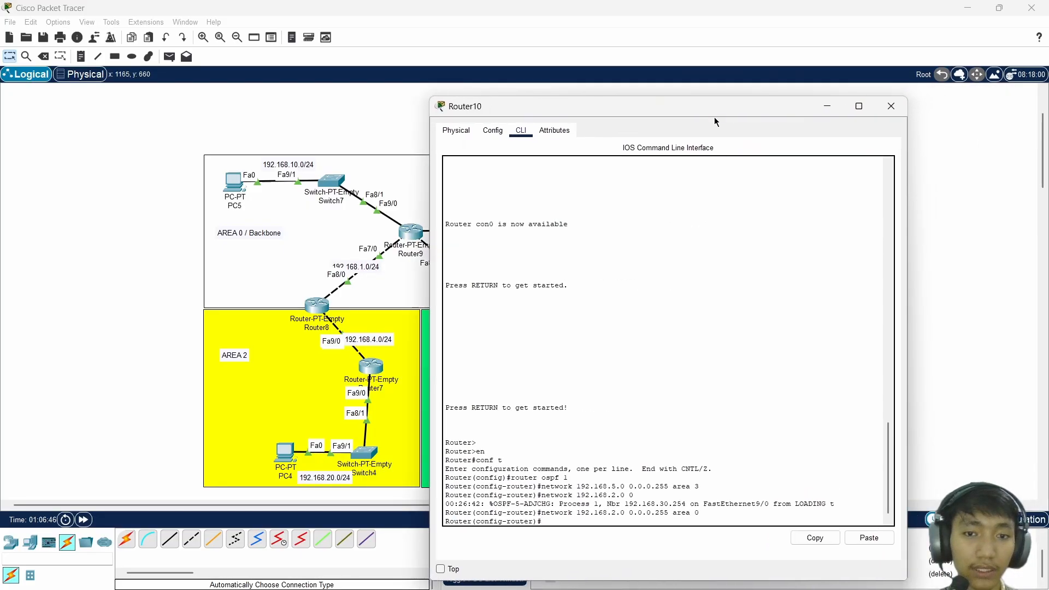
left_click(892, 106)
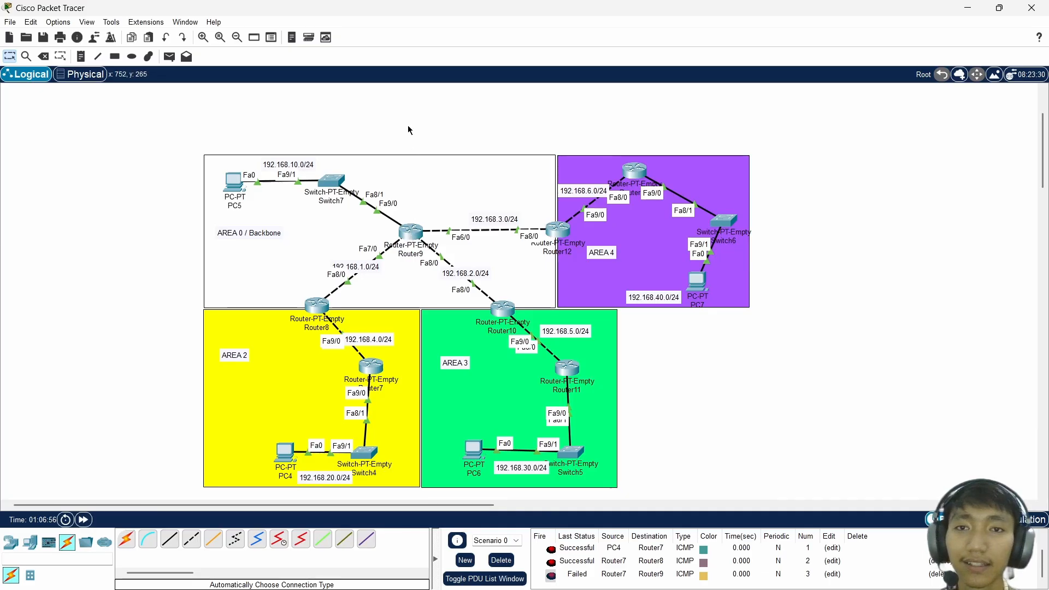
- Examine the OSPF network statements and neighbor messages on Router9's command line, and close the router's window
left_click(412, 237)
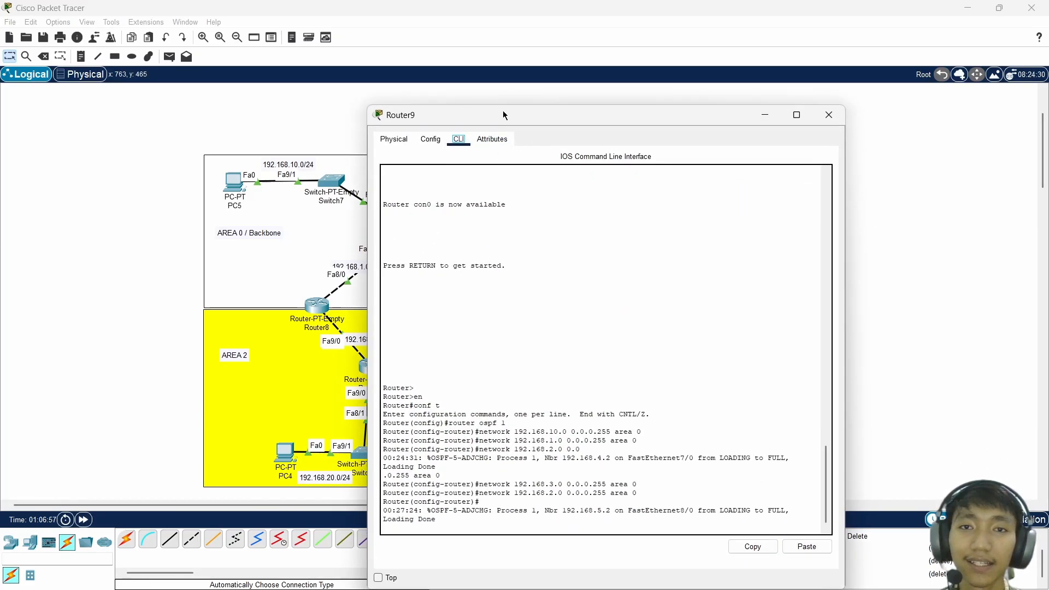
left_click_drag(507, 115, 592, 68)
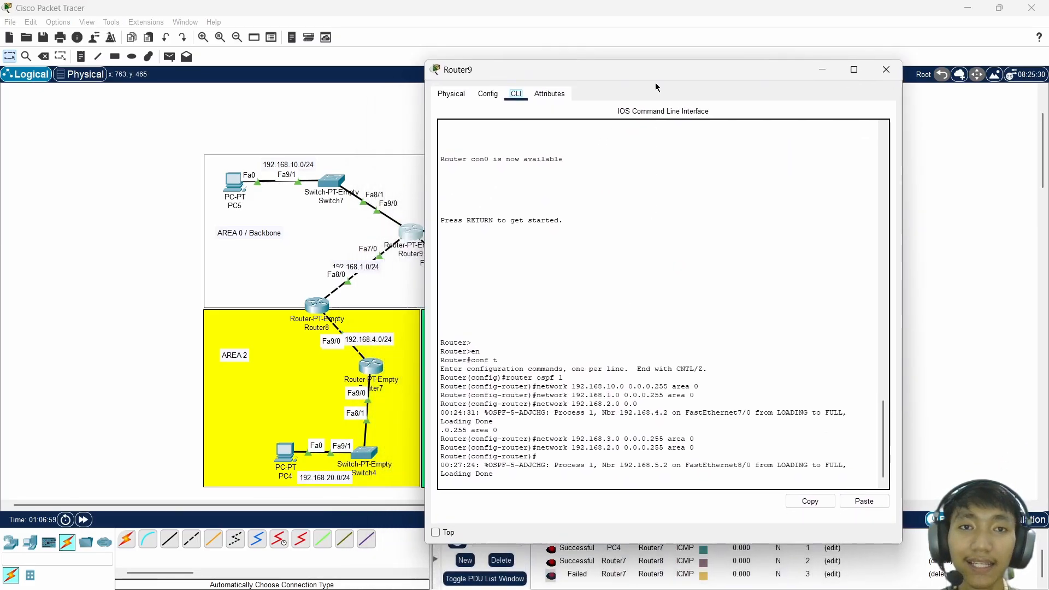
left_click_drag(712, 72, 837, 63)
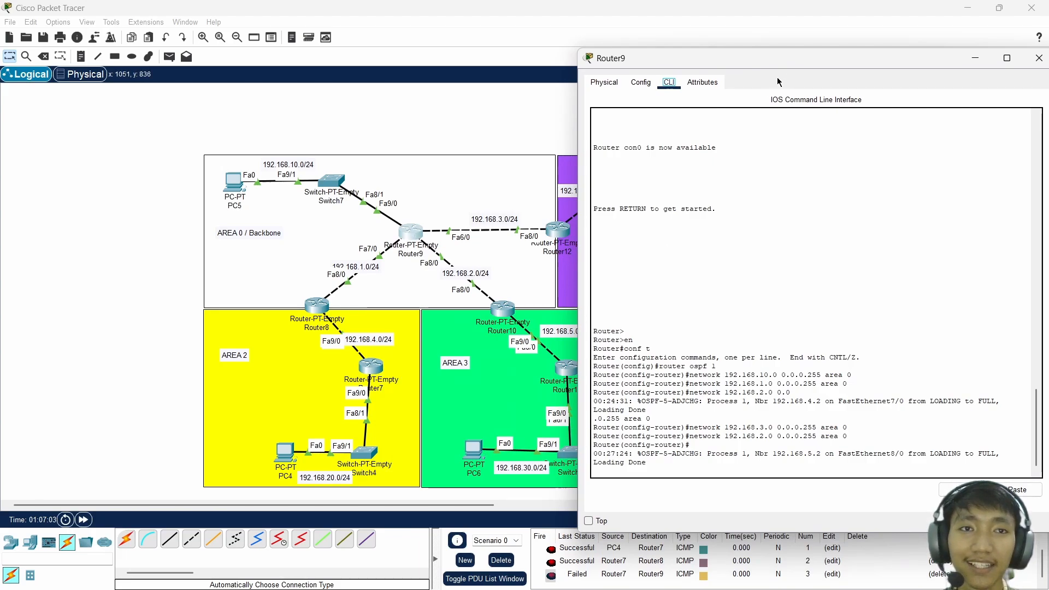
left_click_drag(778, 58, 765, 37)
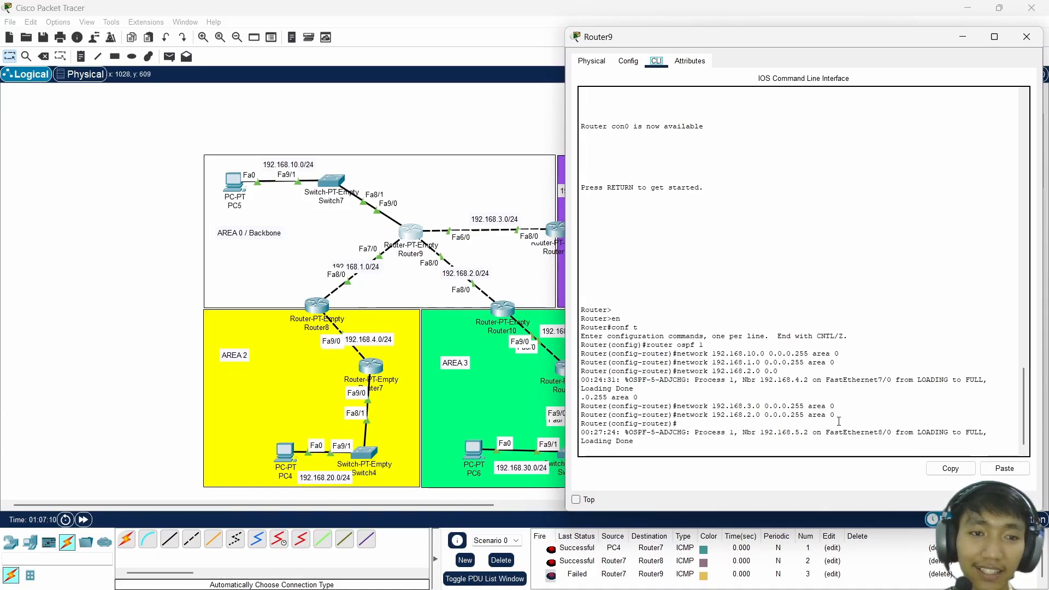
left_click_drag(837, 415, 706, 420)
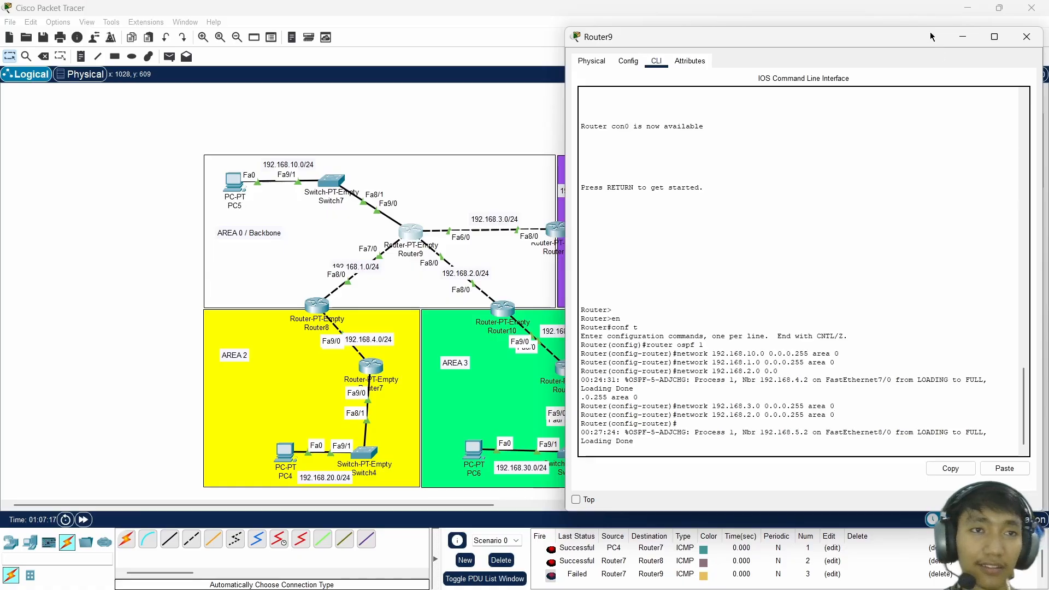
left_click_drag(951, 37, 930, 39)
left_click(1005, 37)
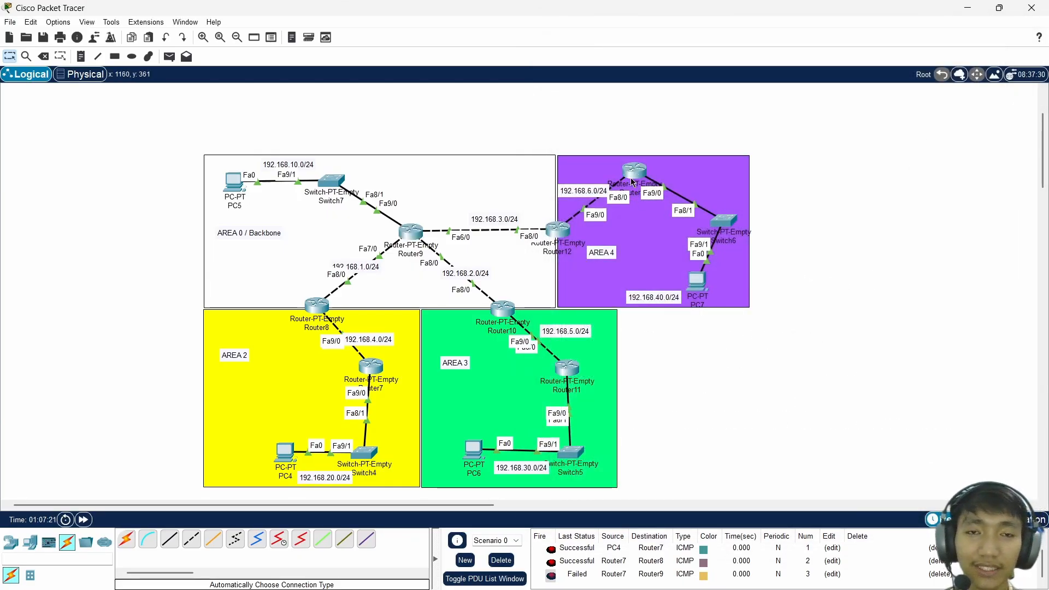
- Enter global configuration mode on the command line of Router13 in Area 4 with en and conf t
left_click(635, 172)
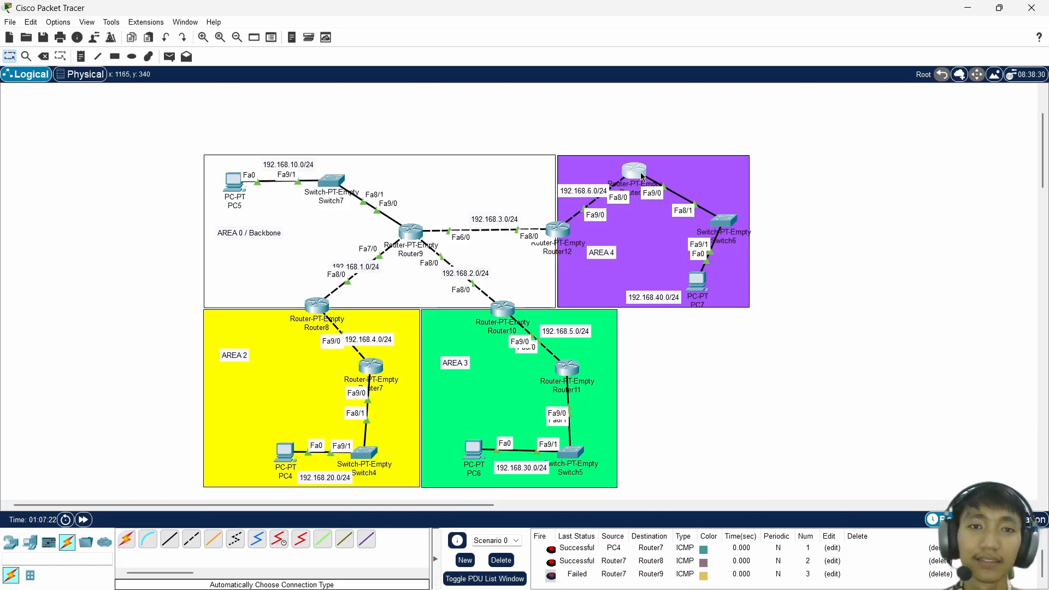
left_click_drag(553, 117, 874, 78)
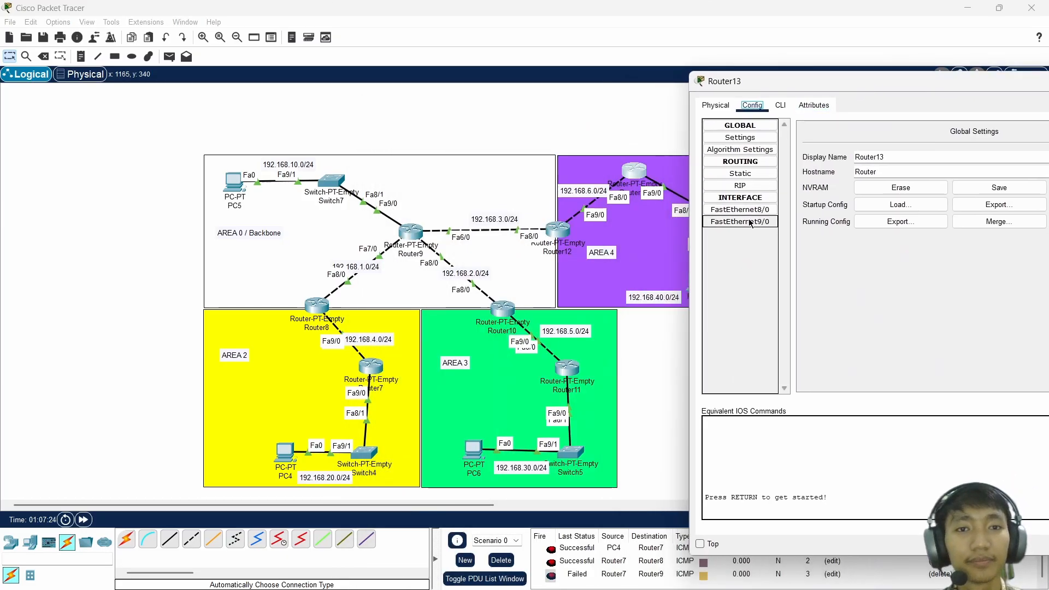
left_click(783, 105)
left_click_drag(787, 80, 210, 56)
key("Return")
key("Return")
key("Return")
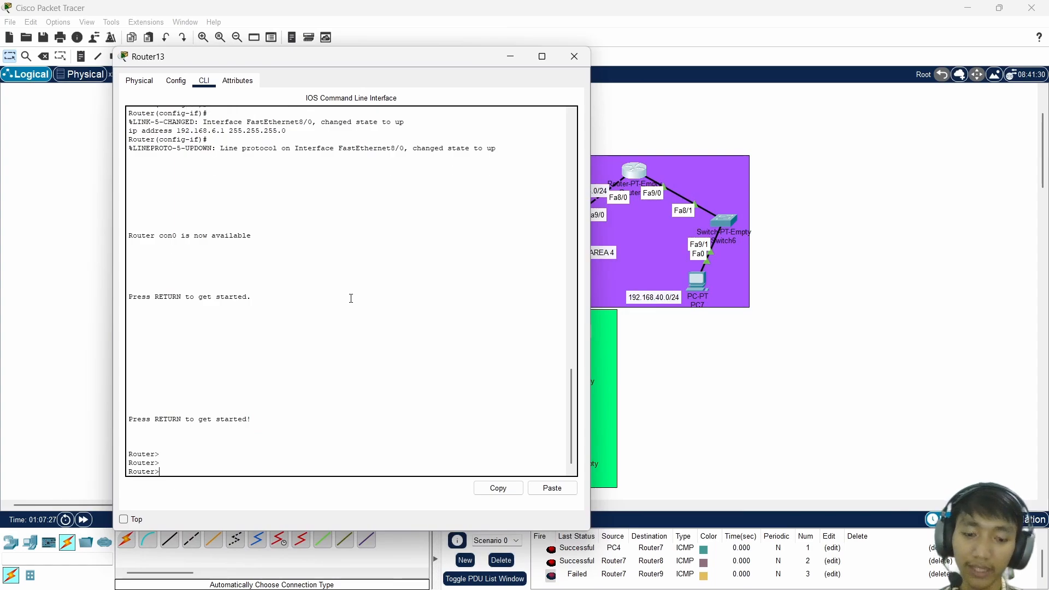
type("en")
key("Return")
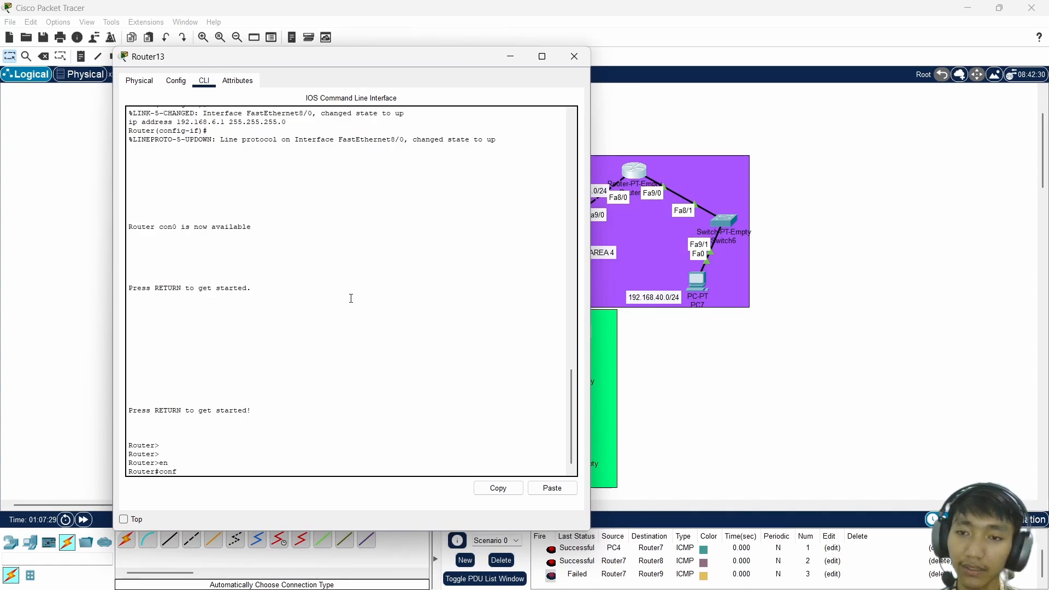
type("conf t")
key("Return")
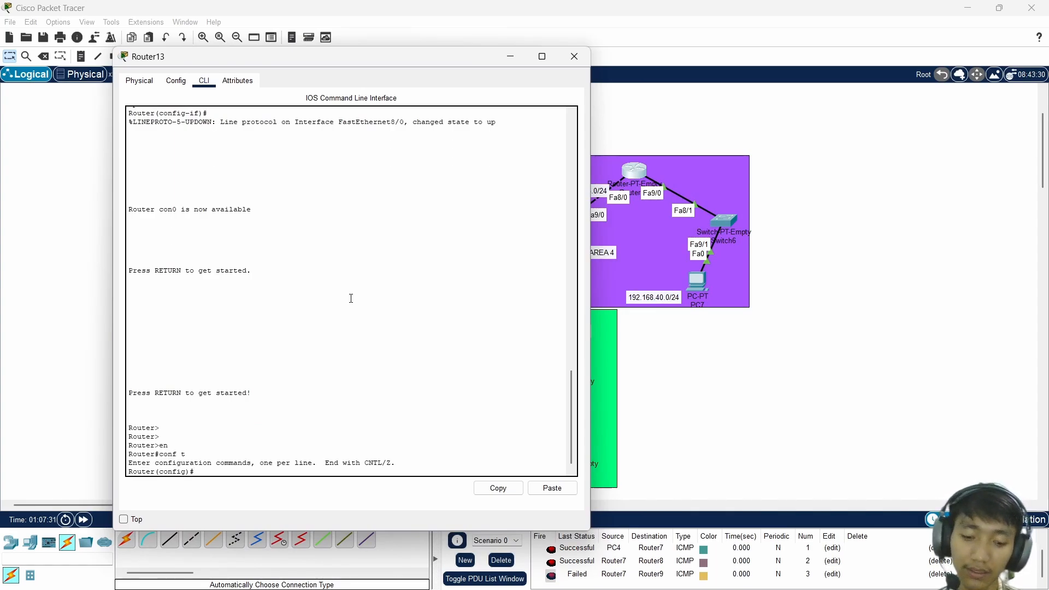
- Try to start OSPF on Router13 with router opsf 1, leave configuration mode with ex, and try router ospf 1
type("router opsf 1")
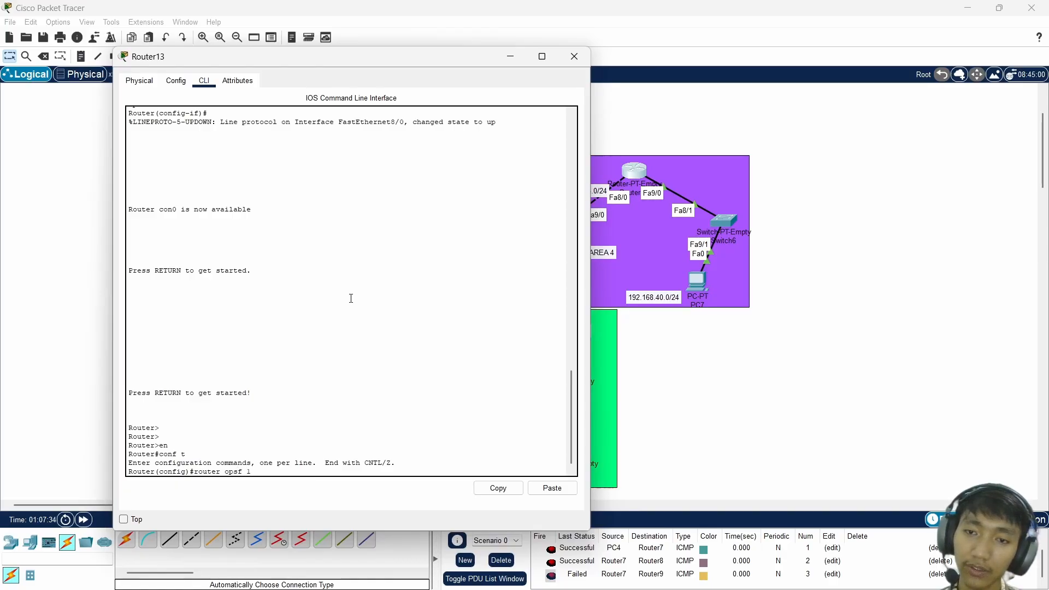
key("Return")
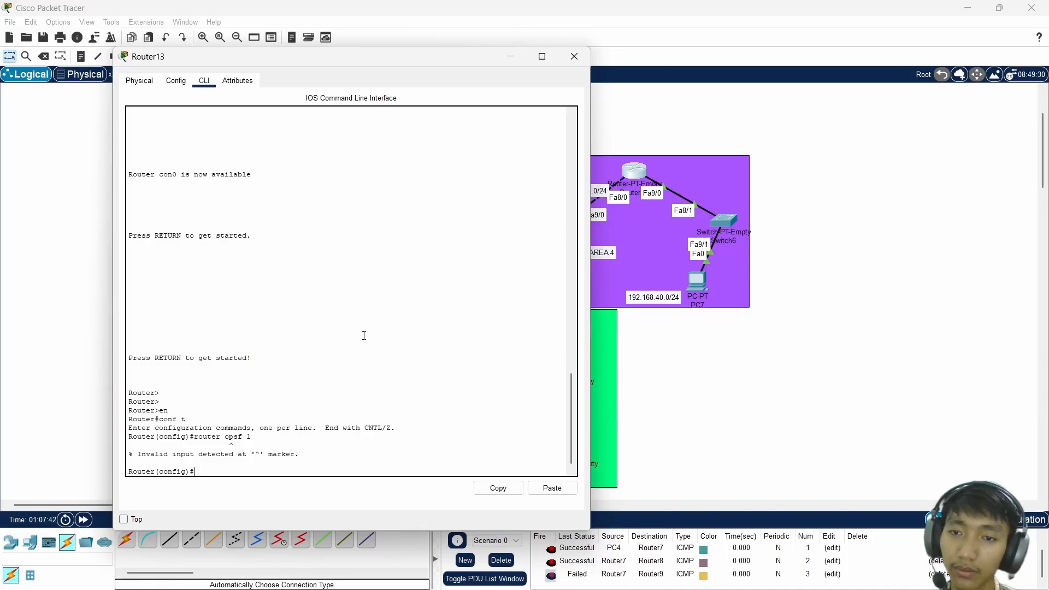
key("Return")
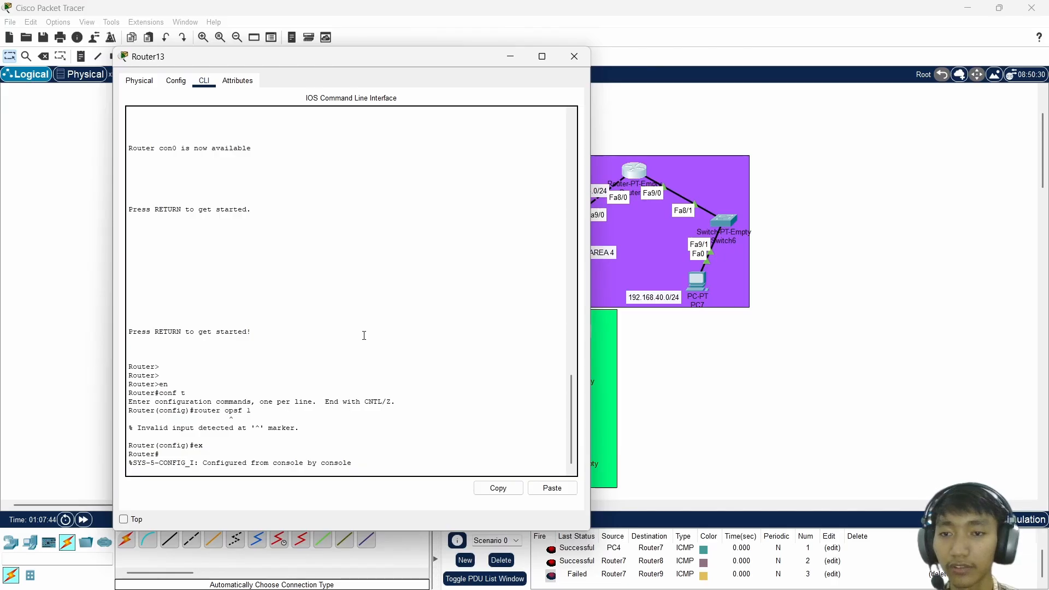
key("Return")
key("Return")
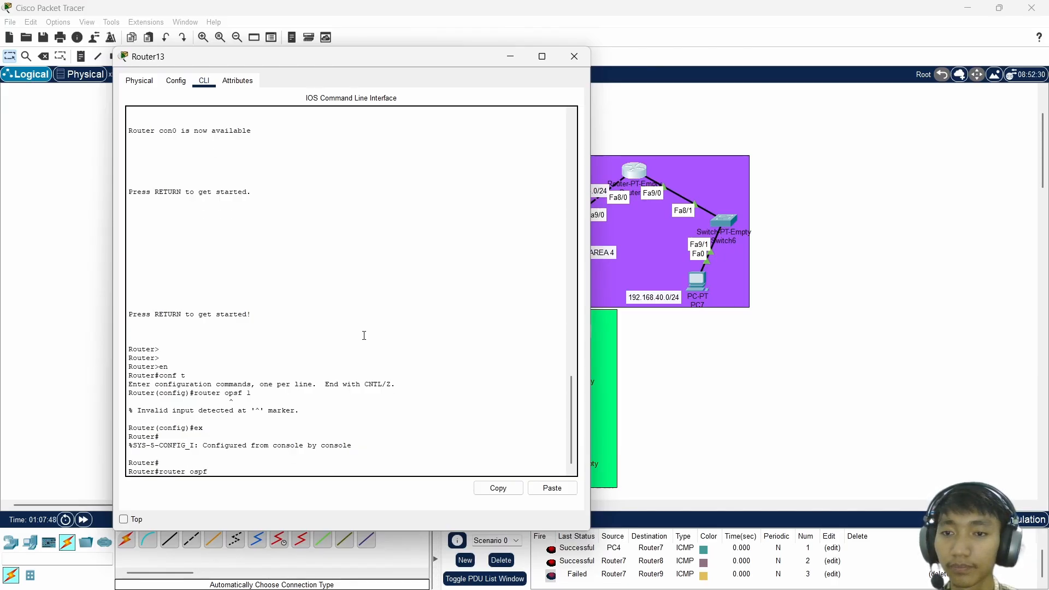
type("router ospf 1")
key("Return")
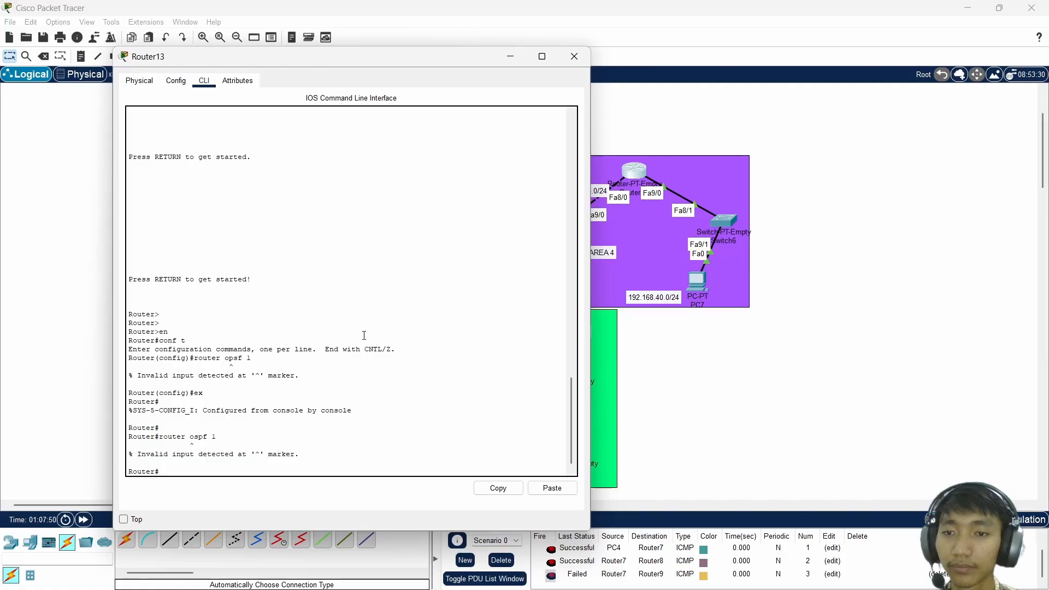
- Return Router13 to global configuration mode with conf t and start OSPF process 1 with router ospf 1
type("conf t")
key("Return")
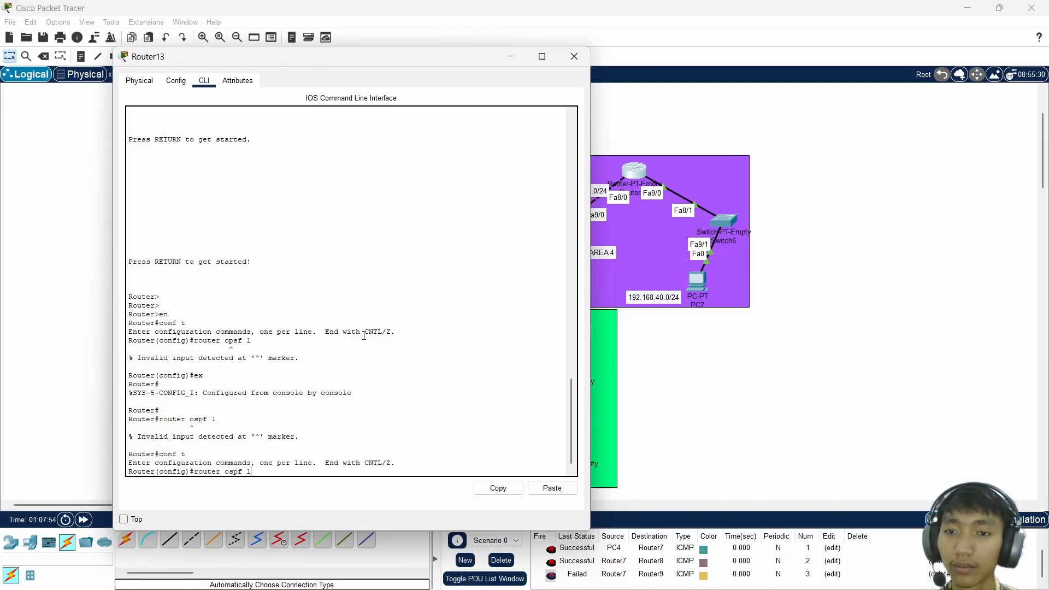
key("Return")
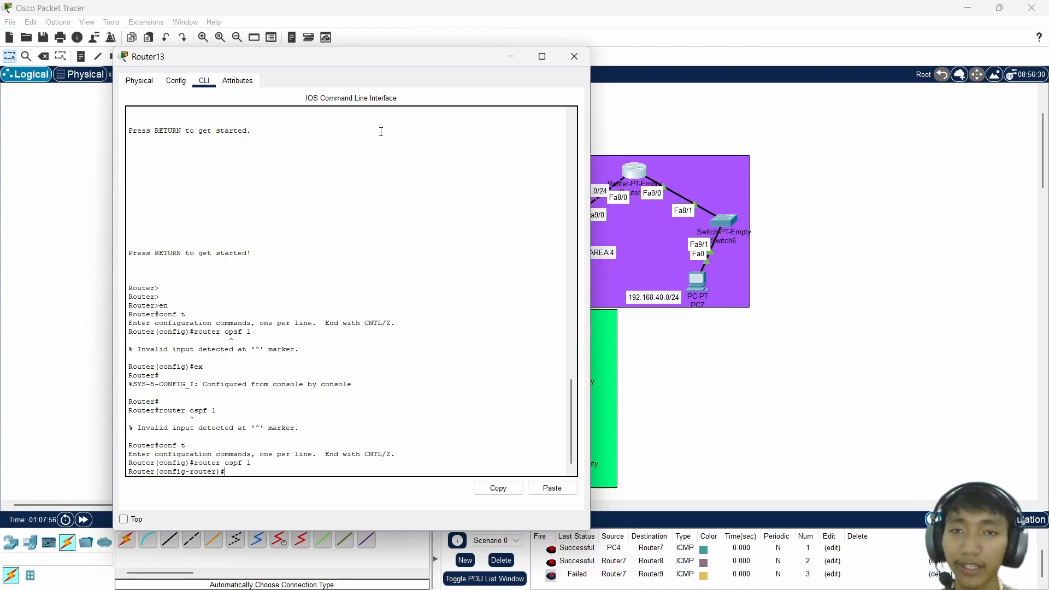
- Advertise PC7's LAN in OSPF on Router13 with network 192.168.40.0 0.0.0.255 area 4
left_click_drag(402, 58, 919, 294)
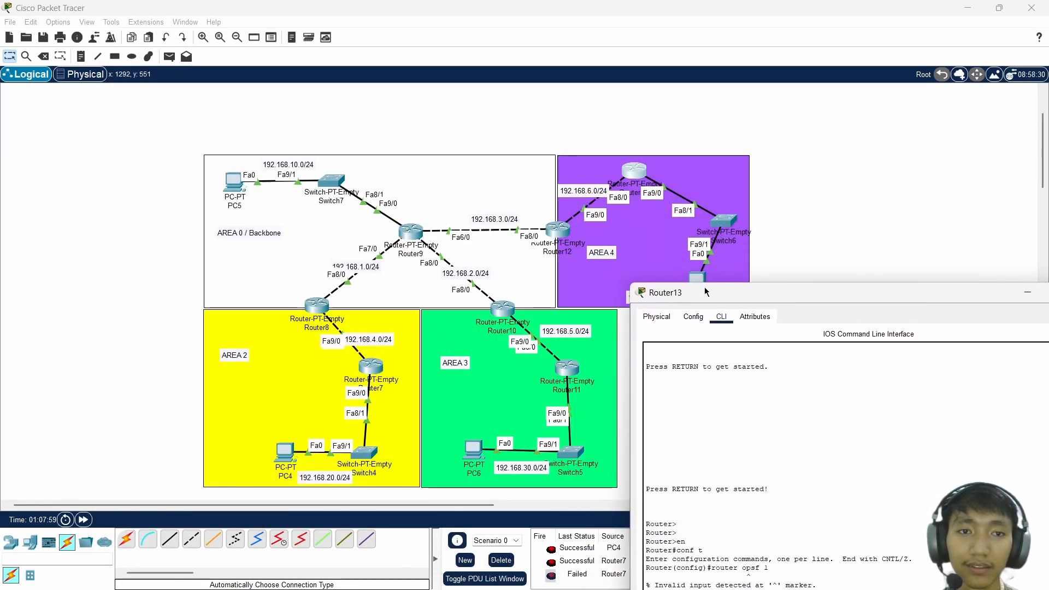
left_click_drag(705, 292, 697, 351)
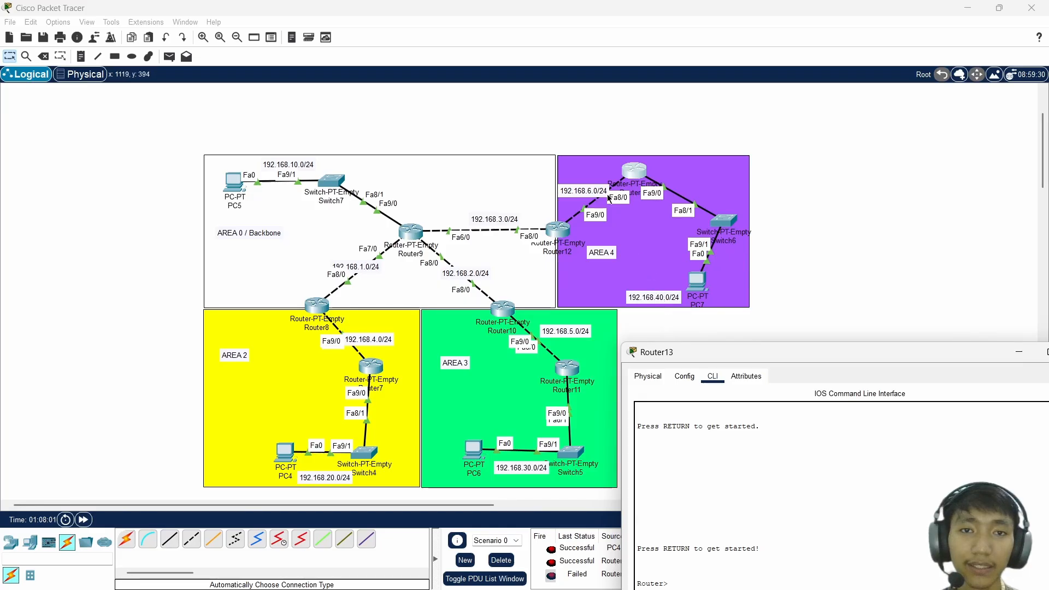
left_click_drag(721, 354, 146, 88)
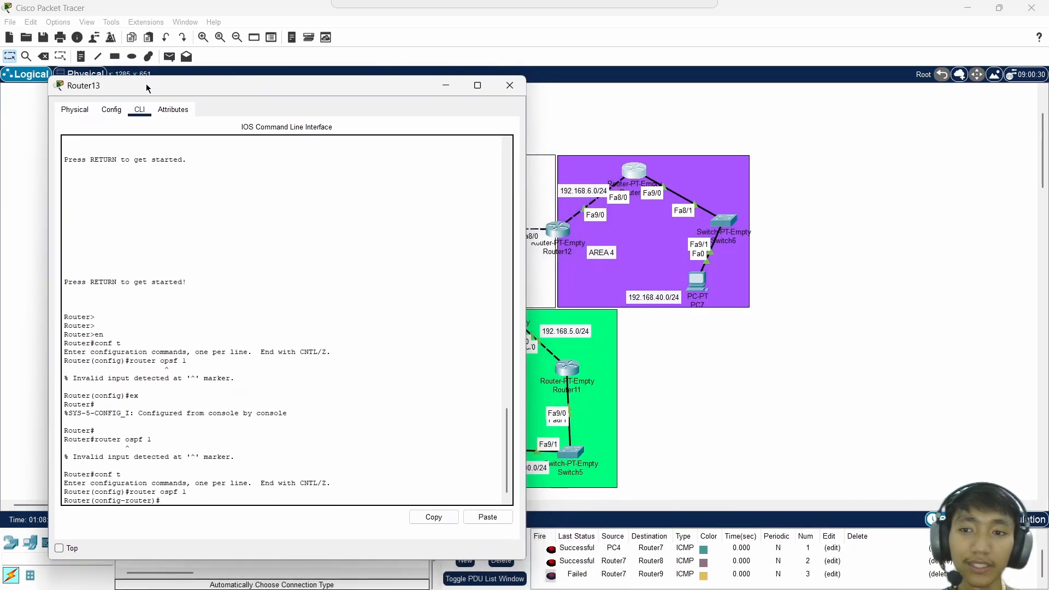
type("etwo")
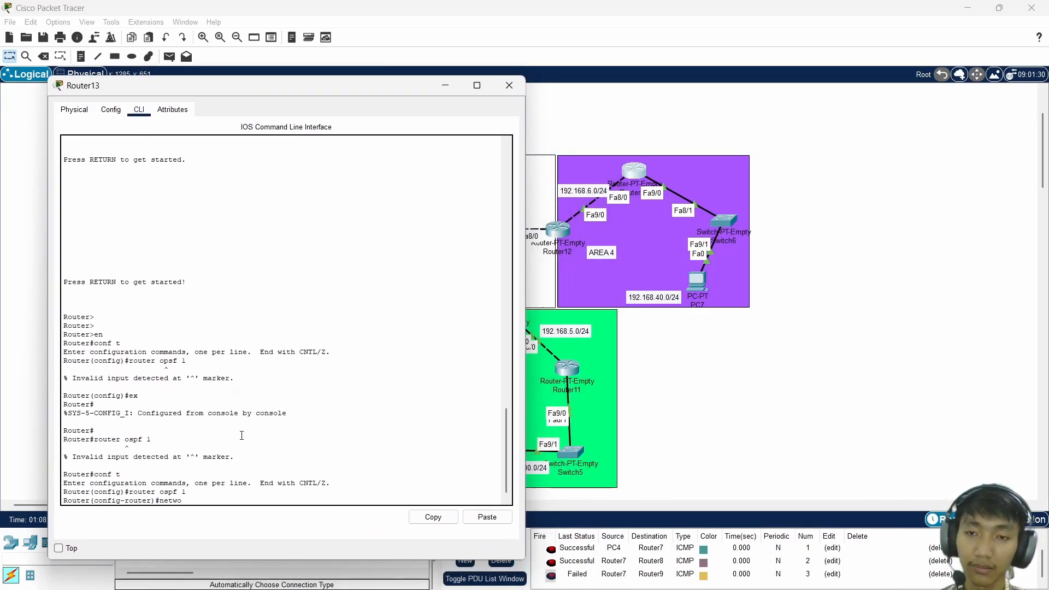
type("rk 192.168.40.0 0.0.")
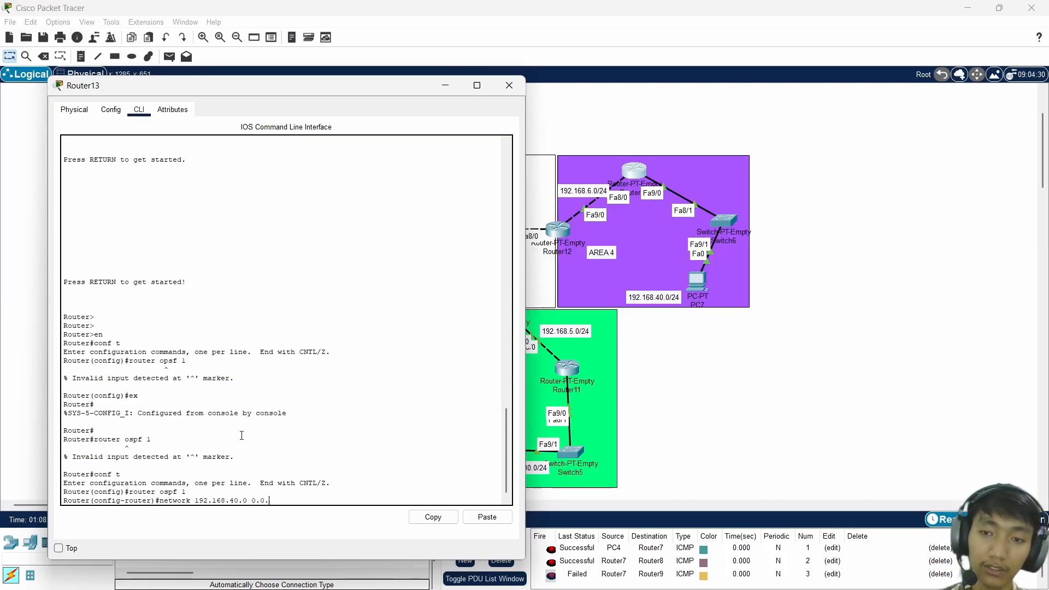
type("0.25")
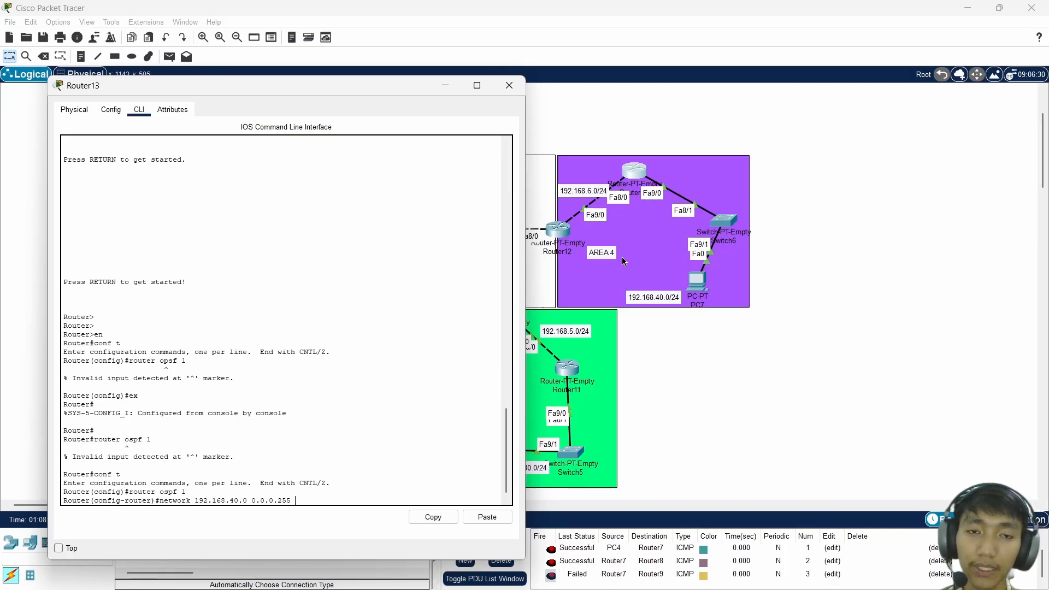
type("5 ")
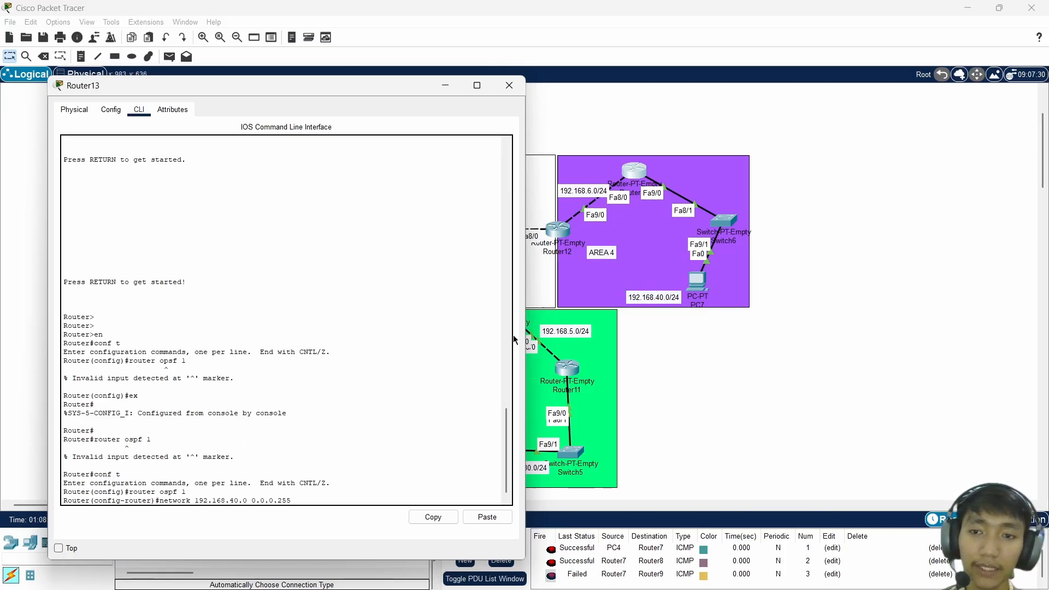
type("area 4")
key("Return")
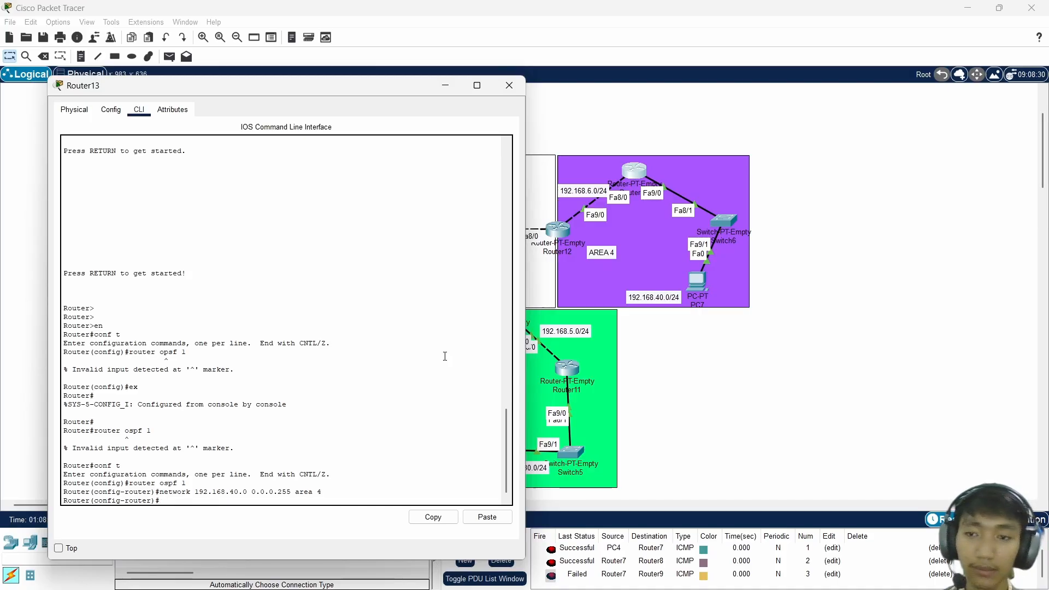
- Advertise Router13's link toward Router12 with network 192.168.6.0 0.0.0.255 area 4, and close the router's window
key("Up")
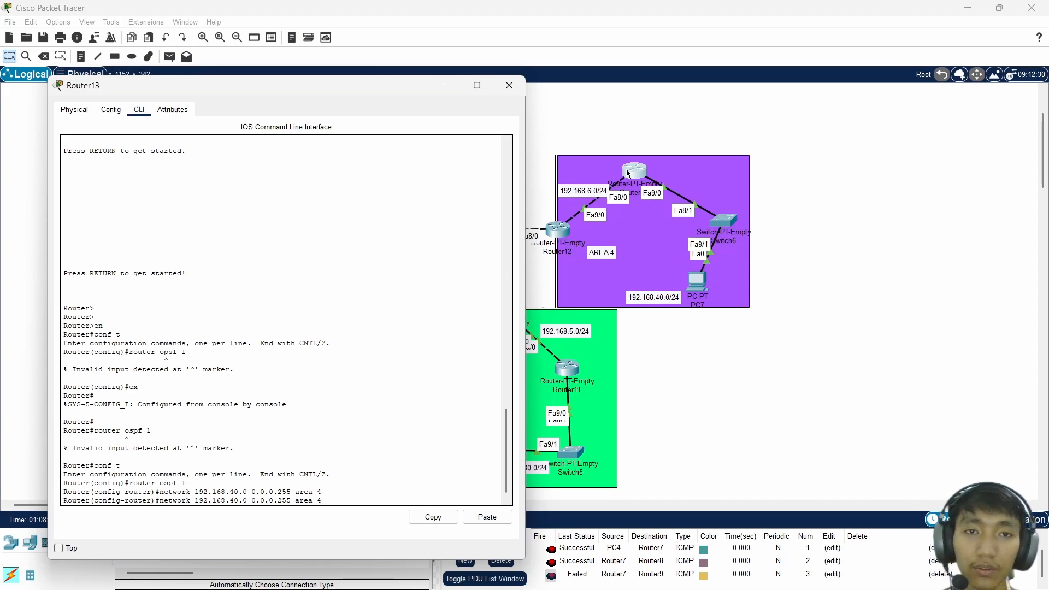
key("BackSpace")
key("BackSpace")
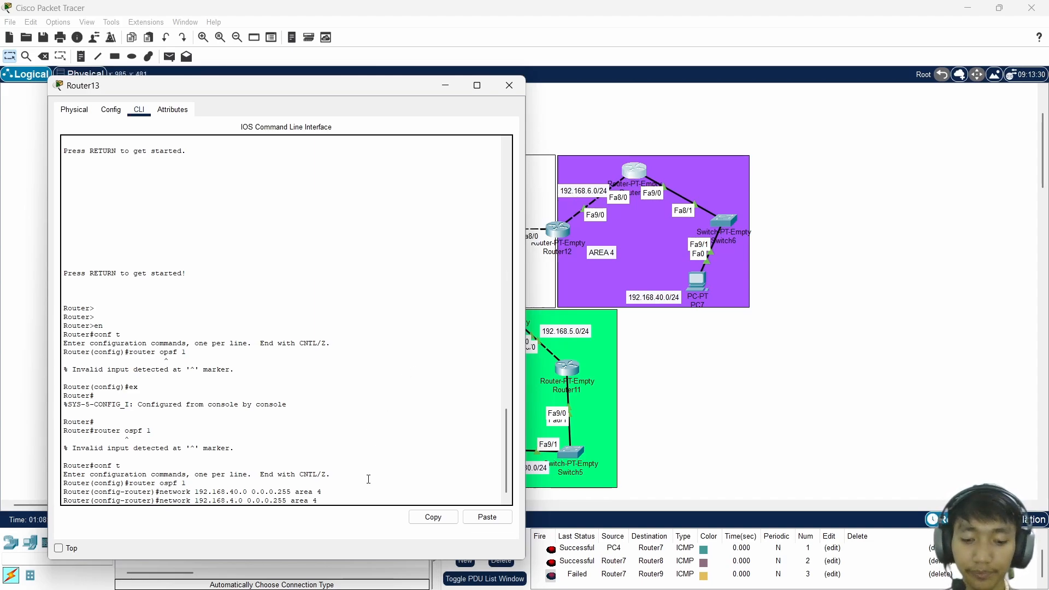
type("6")
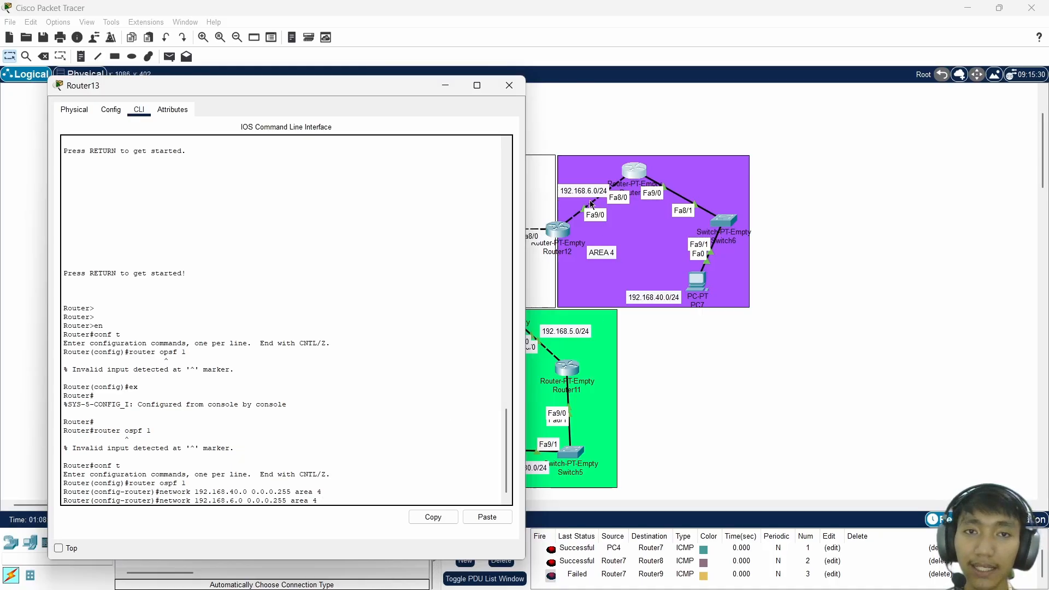
key("Return")
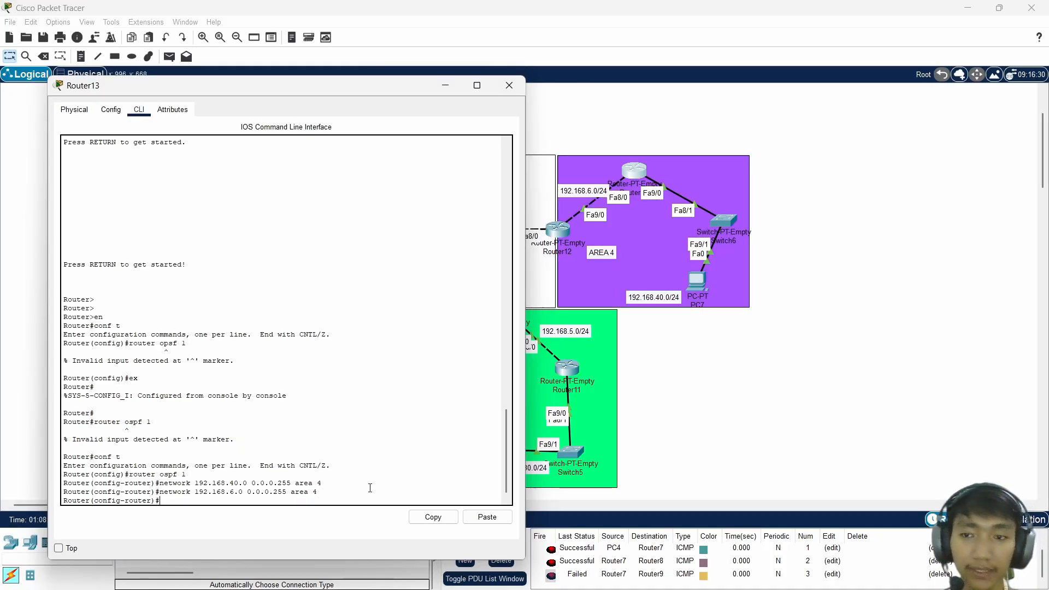
left_click(509, 86)
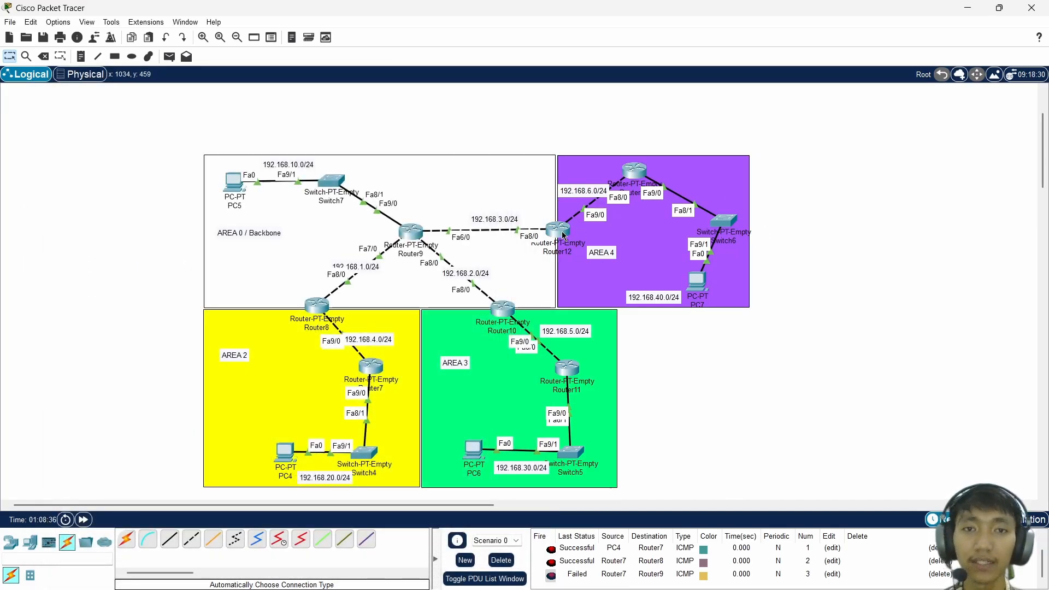
- Enter global configuration mode on Router12's command line with en and conf t, and start OSPF with router ospf 1
left_click(557, 233)
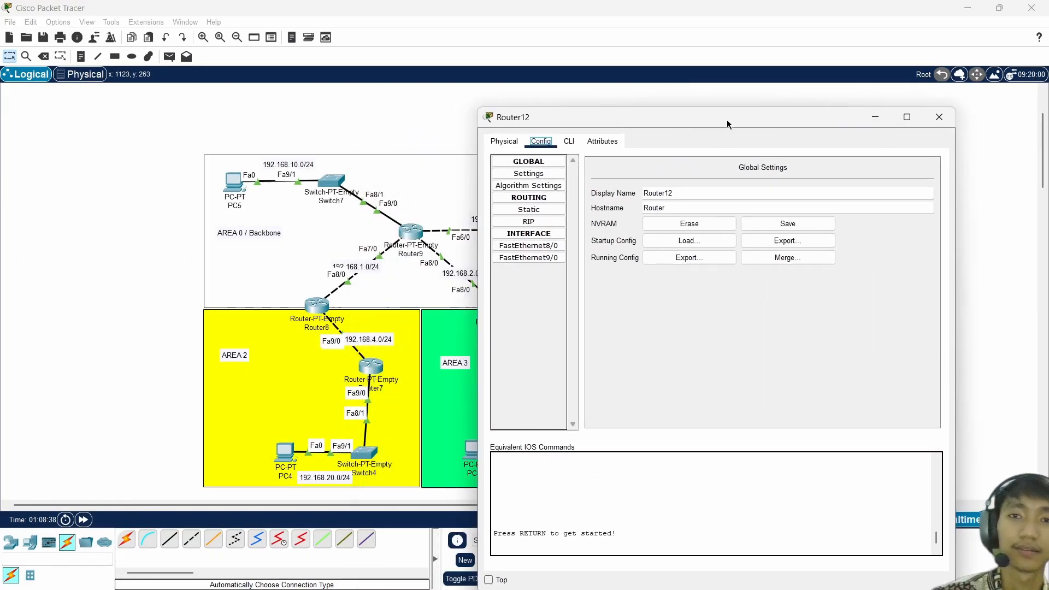
left_click_drag(727, 120, 862, 101)
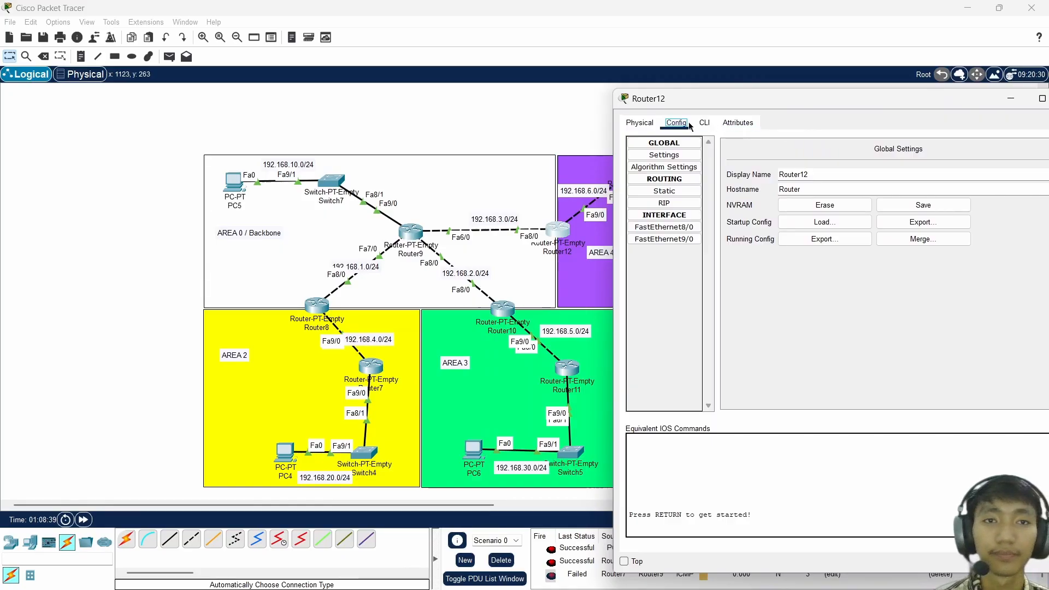
left_click(705, 122)
key("Return")
type("en")
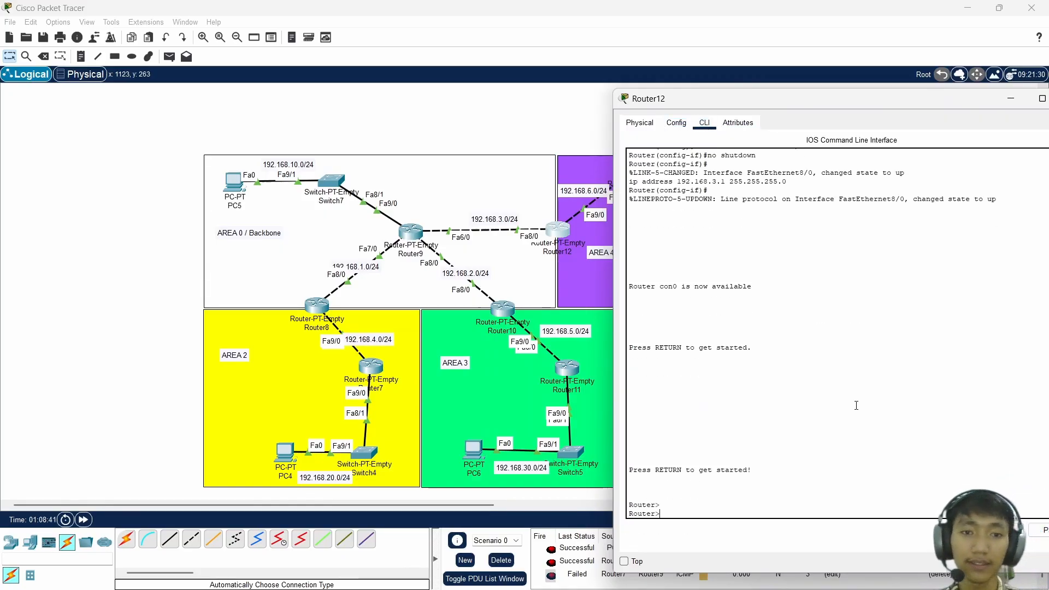
key("Return")
type("conf t")
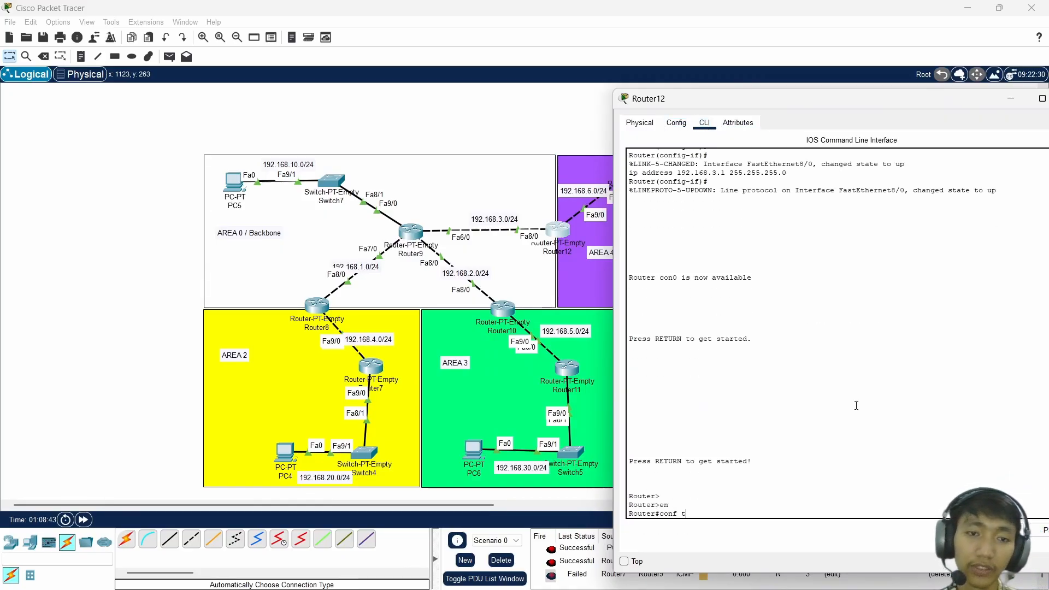
key("Return")
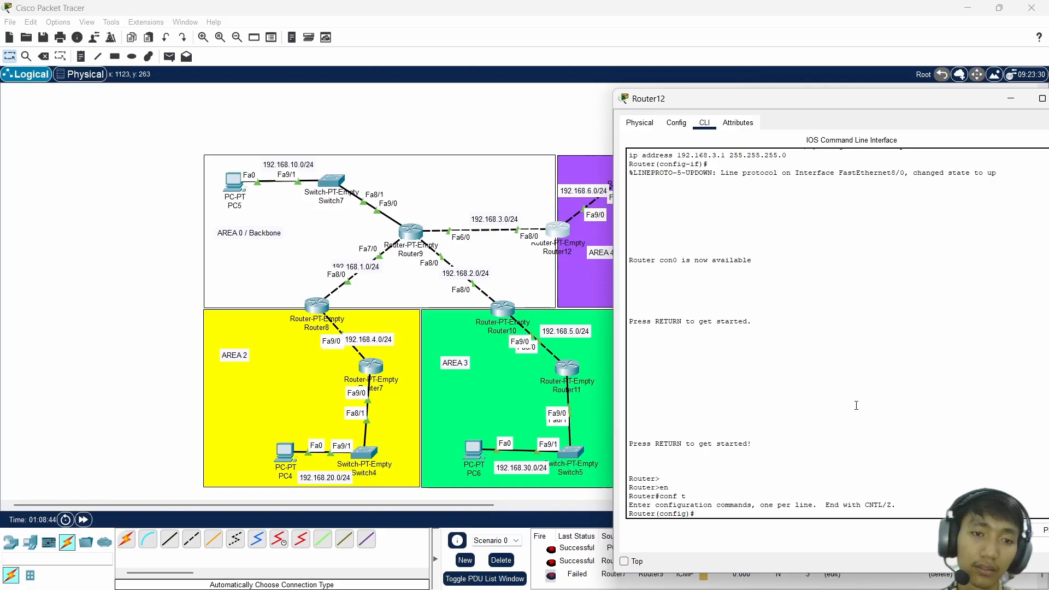
type("router ospf 1")
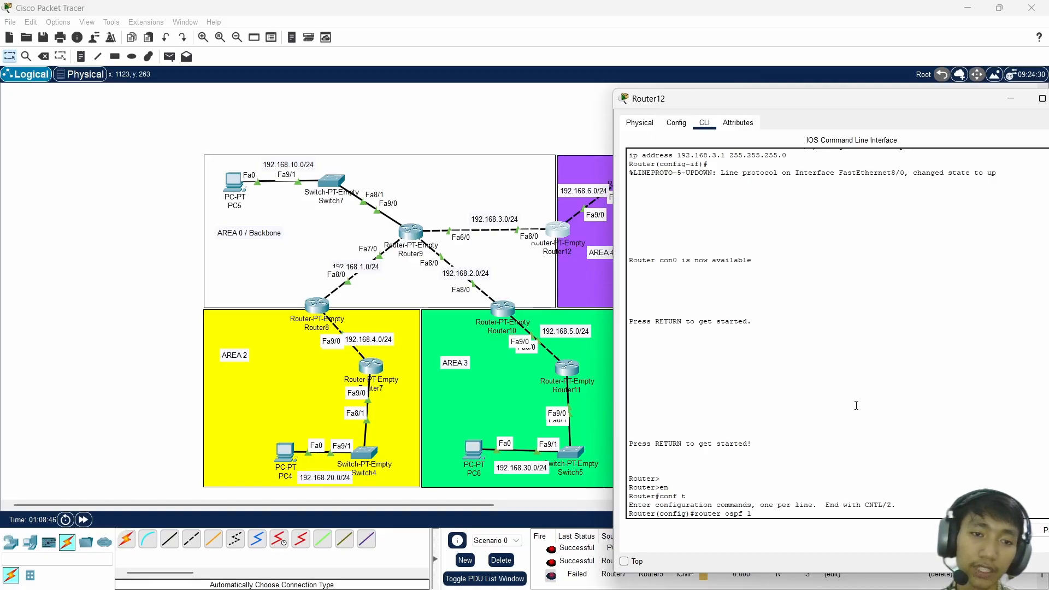
key("Return")
- Advertise Router12's link toward Router13 in OSPF with network 192.168.6.0 0.0.0.255 area 4
type("ne")
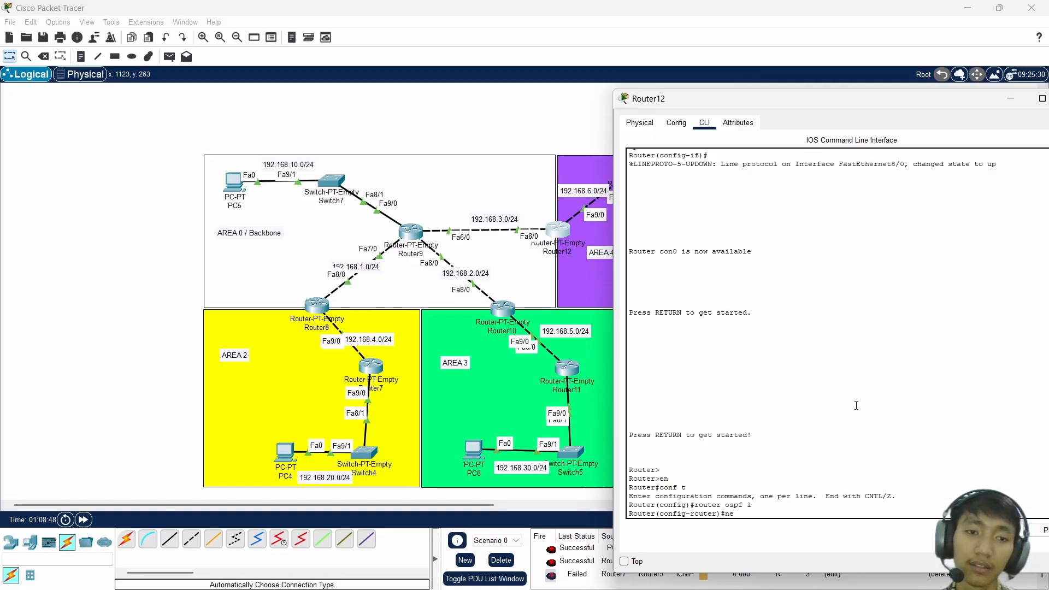
type("twork 192")
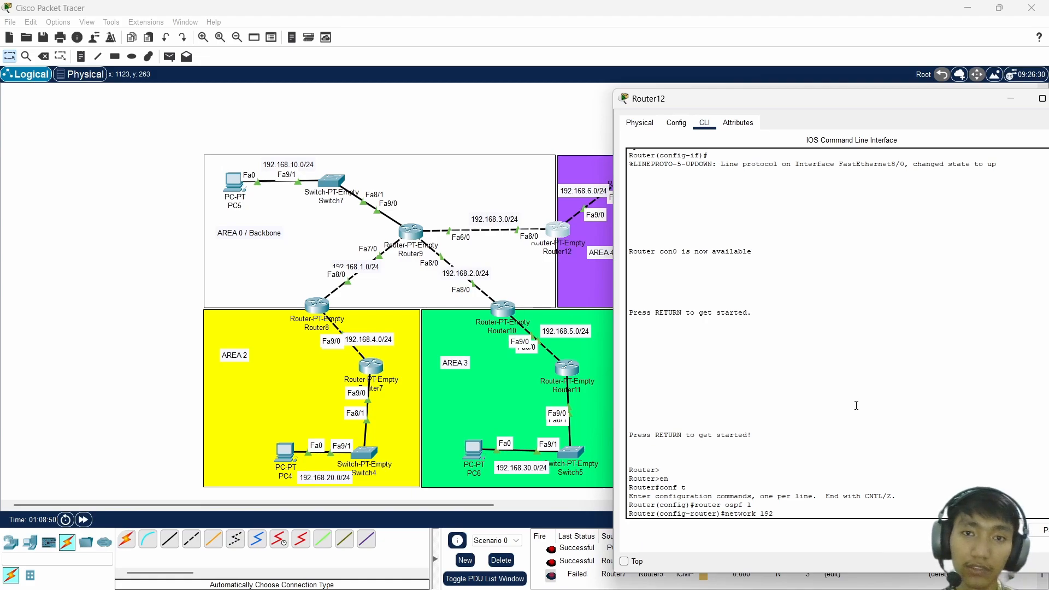
type(".168.6.")
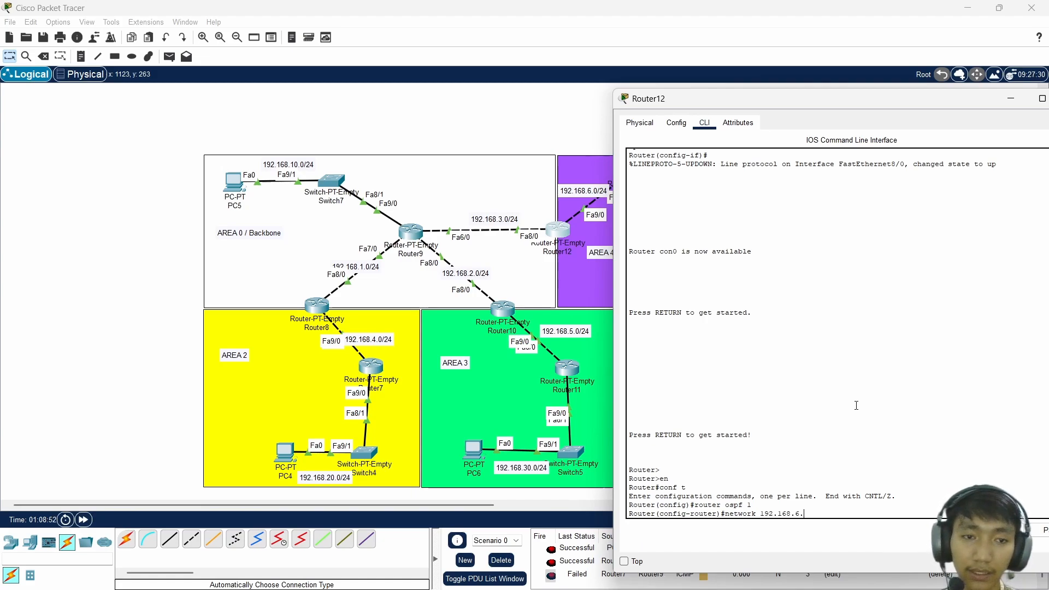
type("0 ")
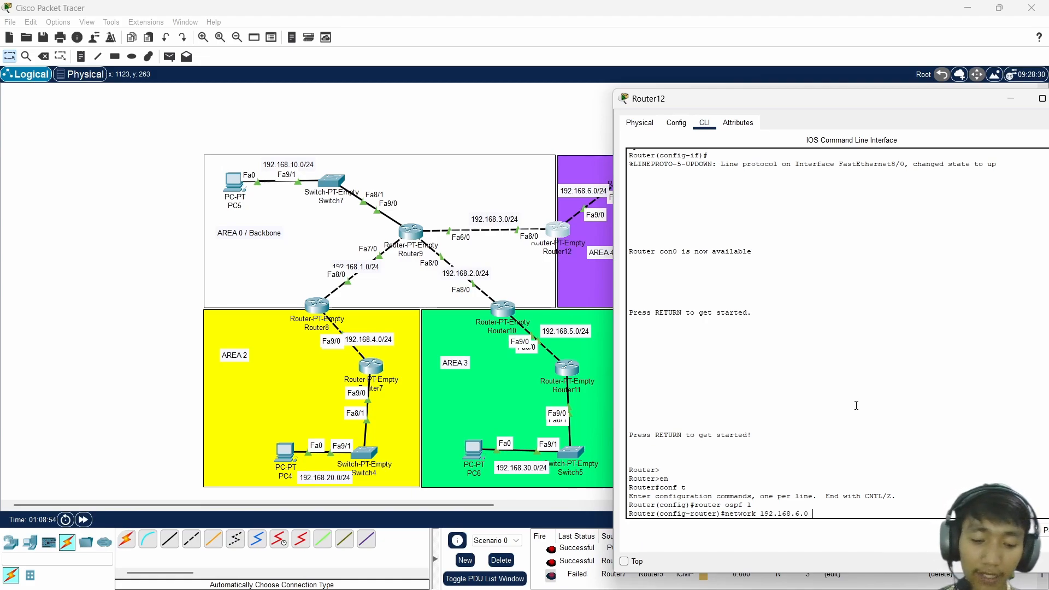
type("0.0.0.2")
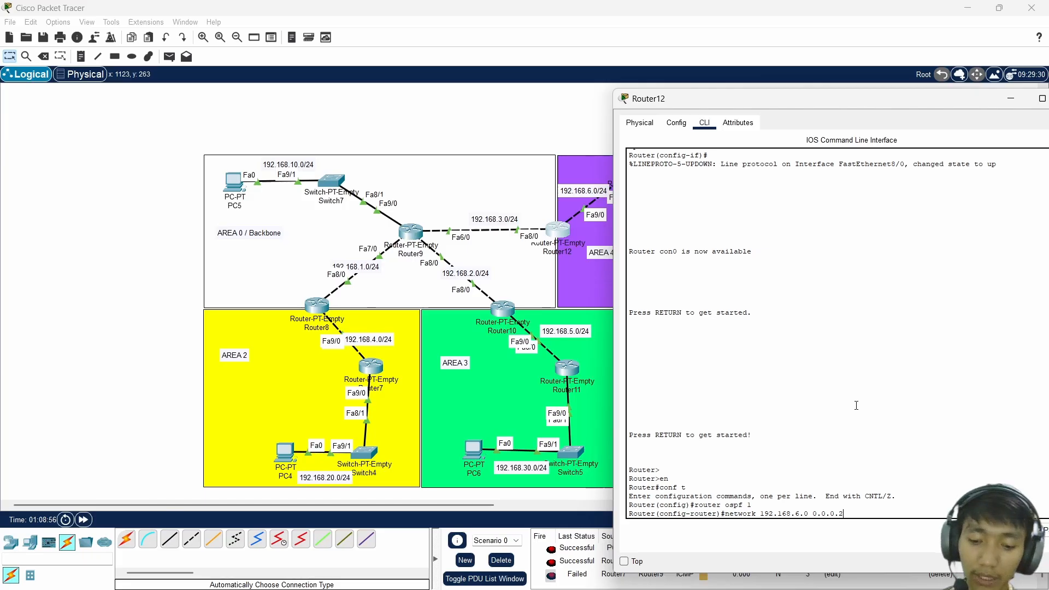
type("55 area 4")
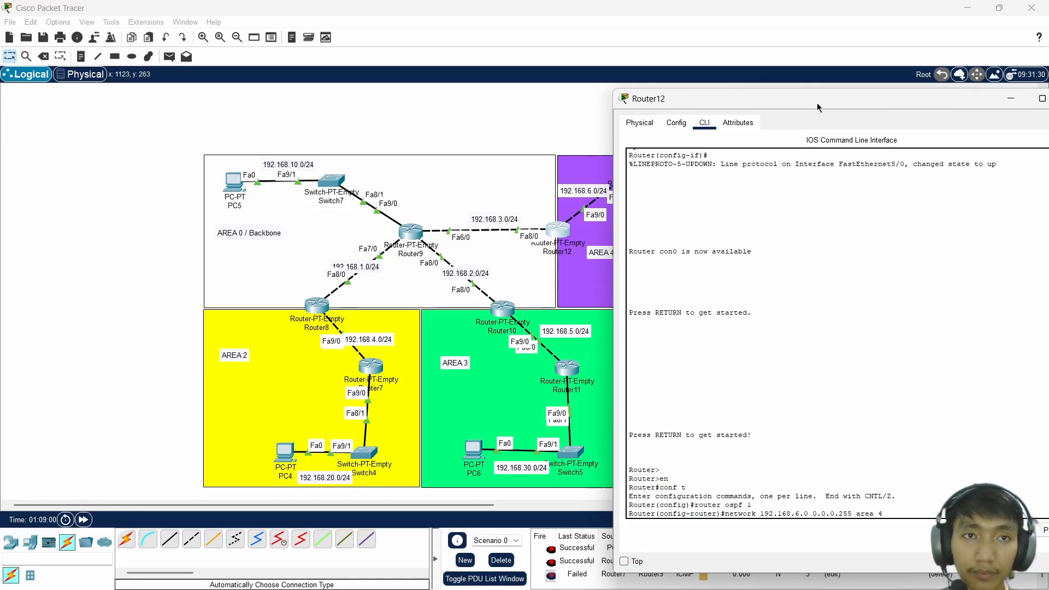
left_click_drag(820, 104, 737, 397)
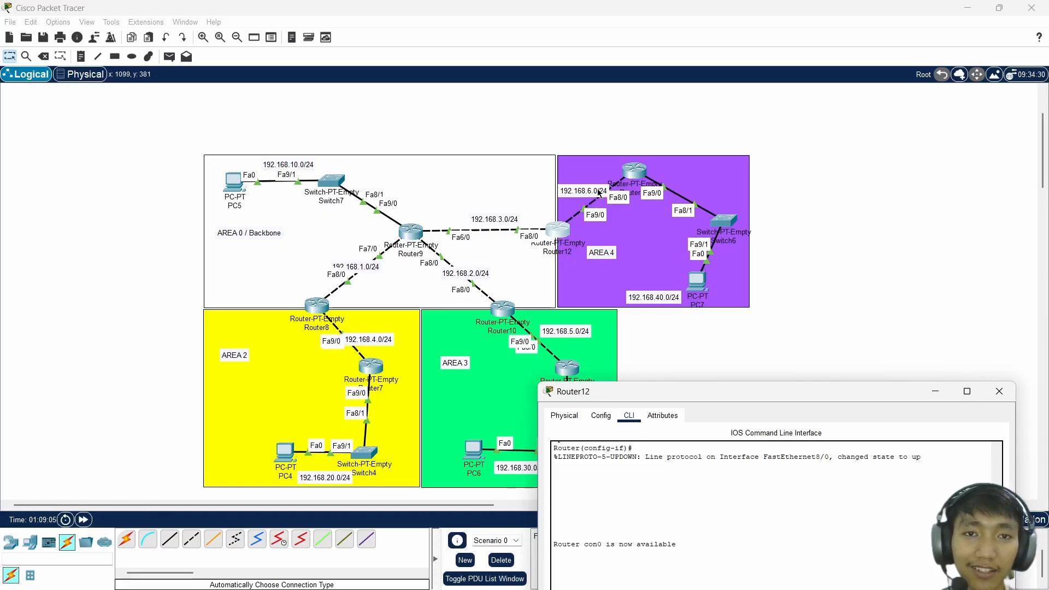
left_click_drag(670, 392, 667, 116)
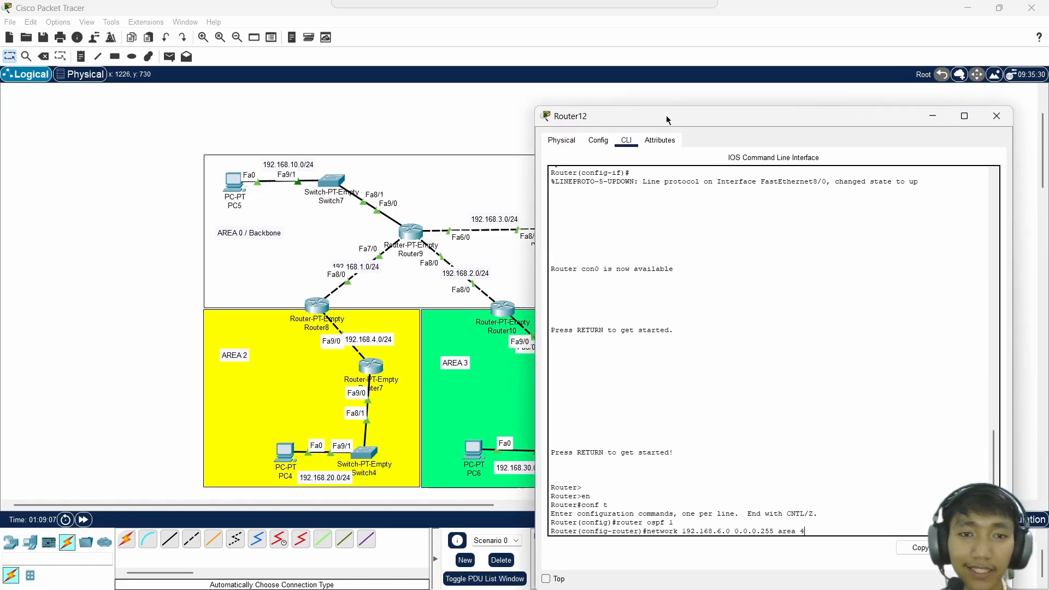
key("Return")
- Recall the network 192.168.6.0 0.0.0.255 area 4 statement on Router12 and submit it again to get a fresh prompt
key("Up")
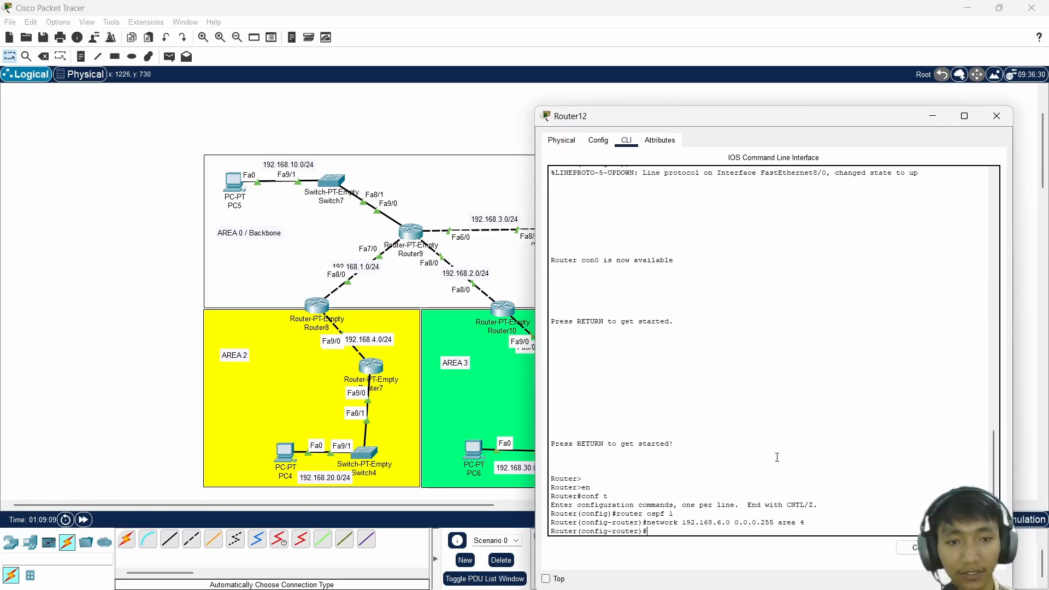
left_click_drag(749, 116, 748, 358)
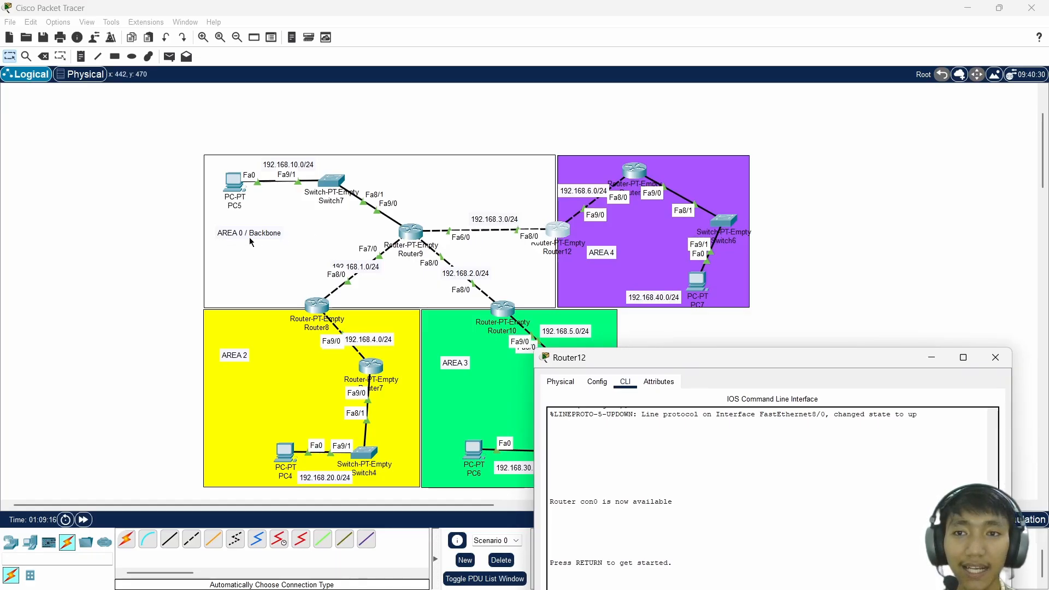
left_click_drag(669, 361, 719, 99)
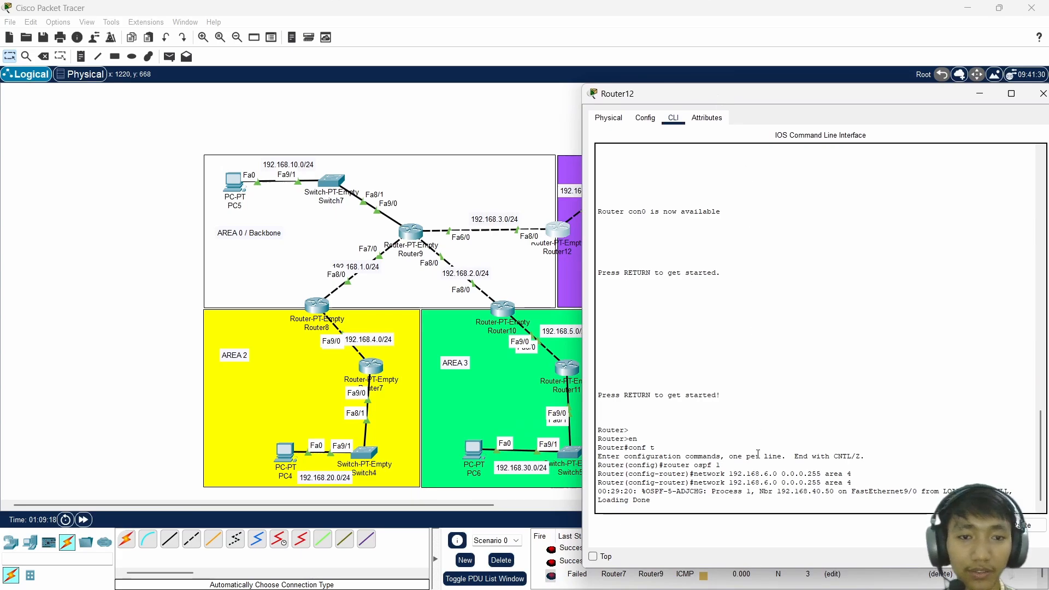
scroll(760, 464, "up", 1)
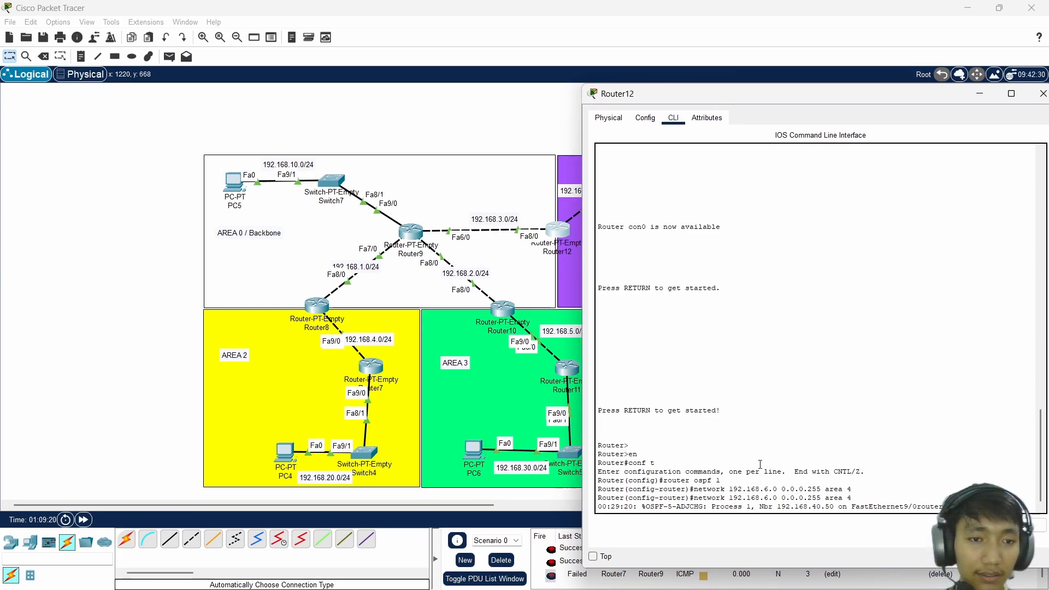
key("Down")
key("Down")
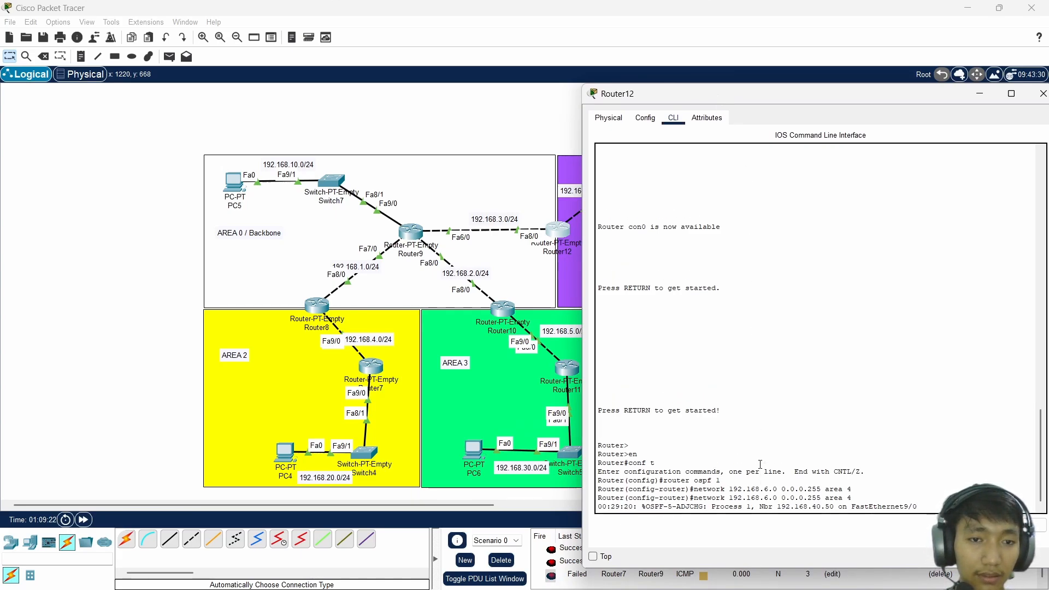
key("Up")
key("Return")
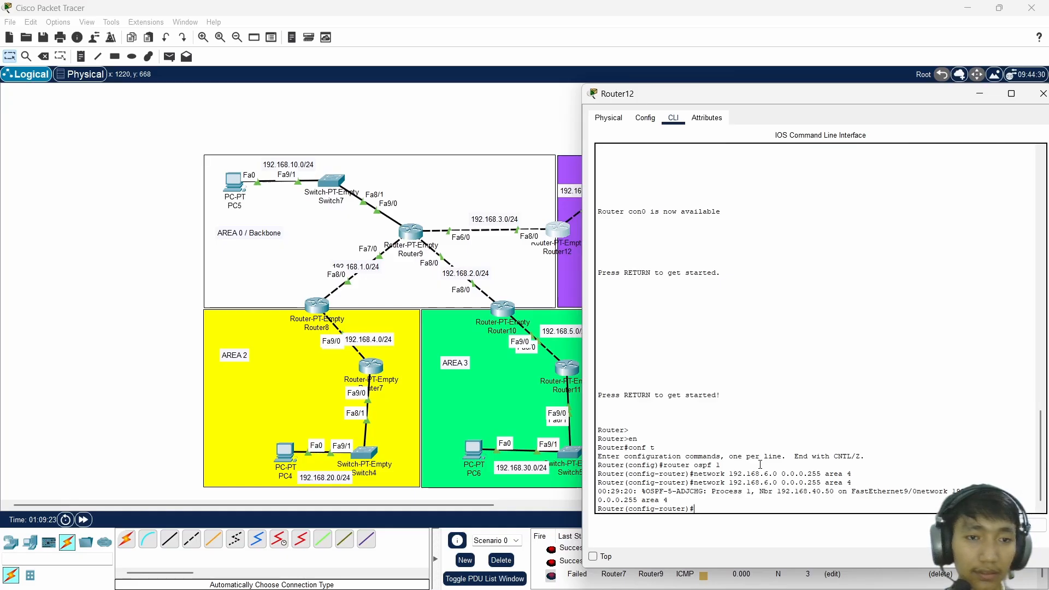
- Advertise Router12's link toward Router9 in OSPF with network 192.168.3.0 0.0.0.255 area 0, and close the router's window
key("Up")
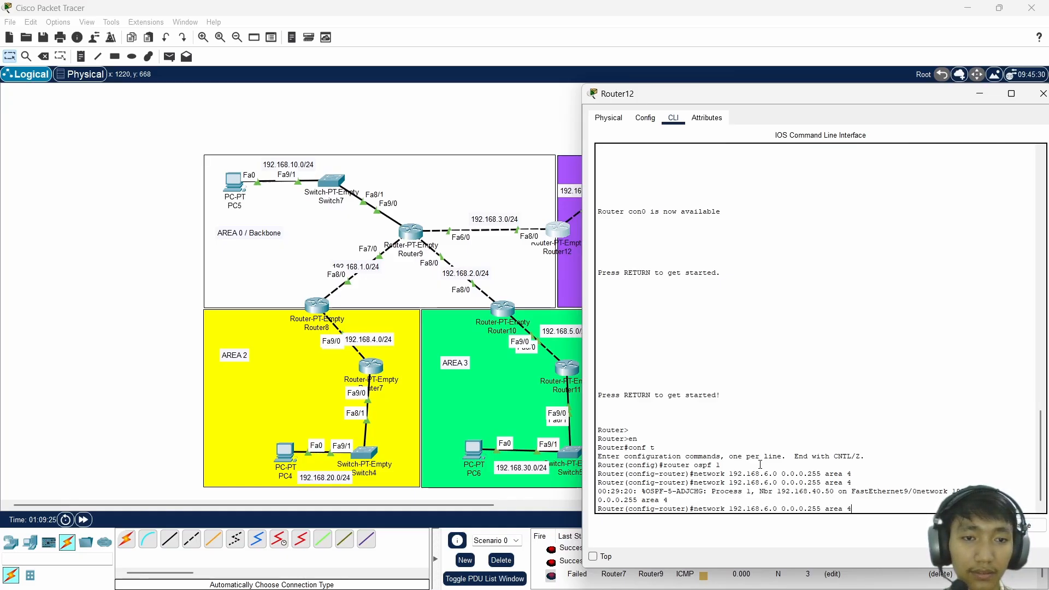
key("BackSpace")
type("0")
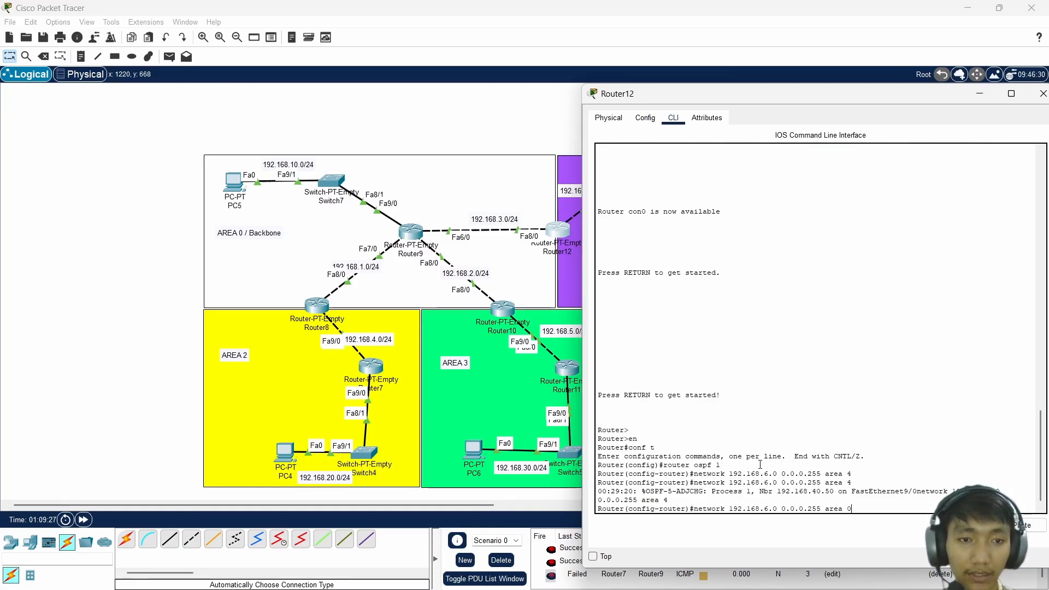
key("Left")
key("Left")
key("Left")
key("Left")
key("Left")
key("Left")
key("Left")
key("Left")
key("Left")
key("Left")
key("Left")
key("Left")
key("Left")
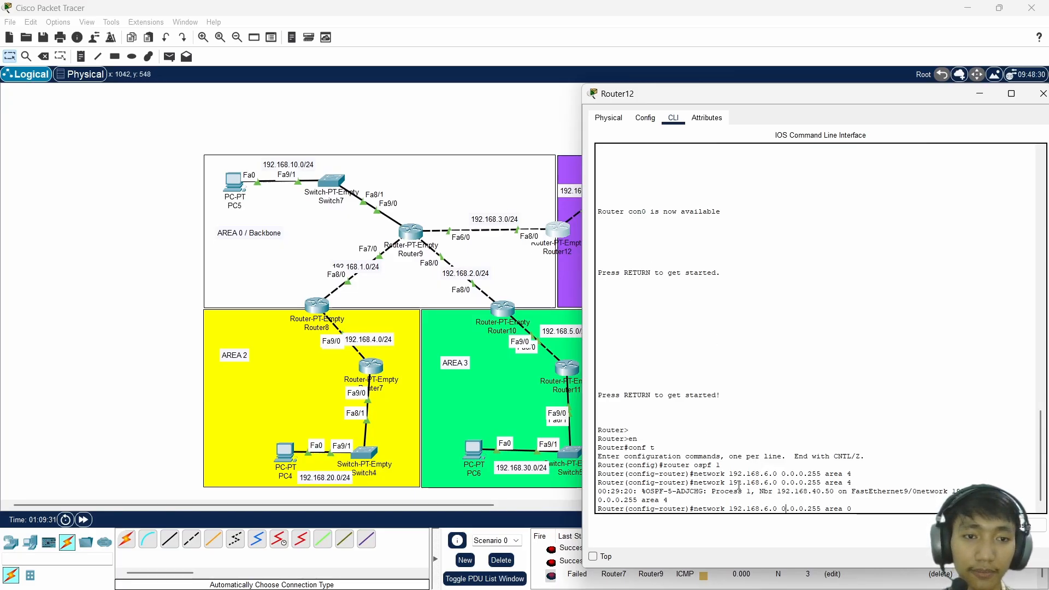
key("Left")
key("Left")
key("Left")
key("Left")
key("Left")
key("Left")
key("BackSpace")
type("3")
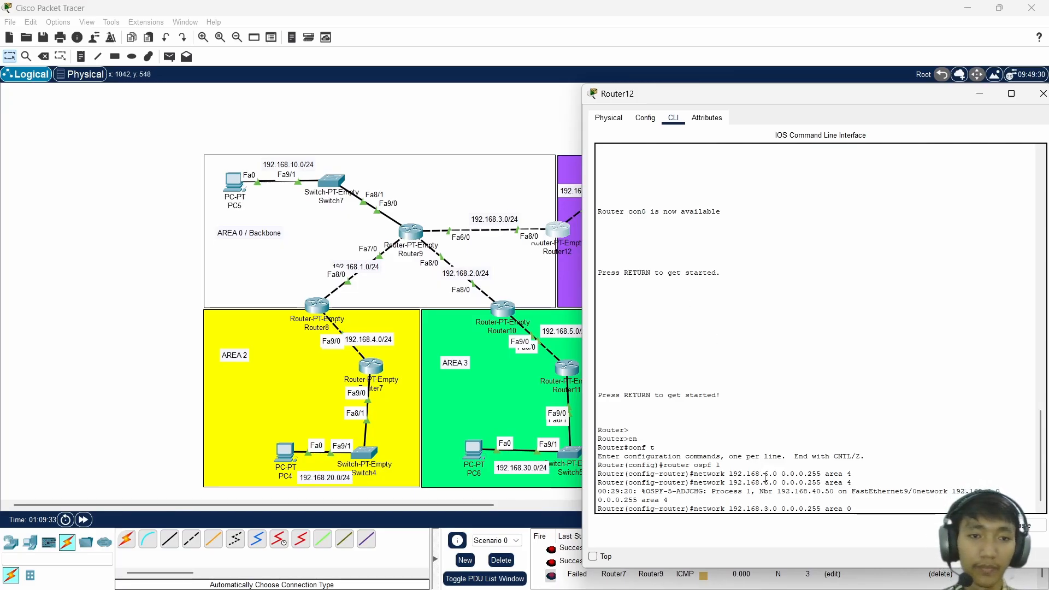
key("Return")
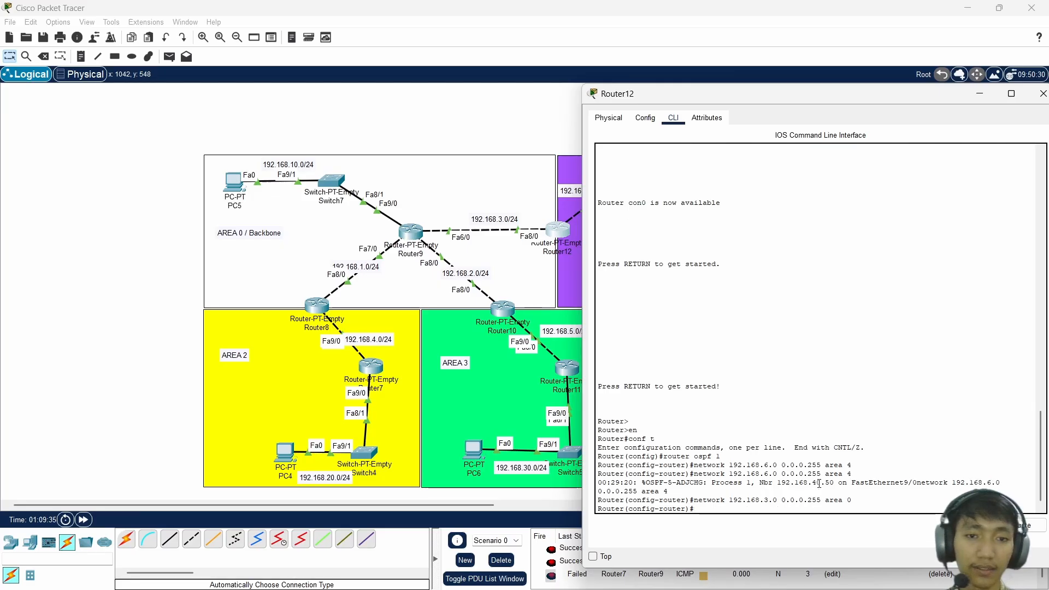
left_click_drag(907, 98, 656, 127)
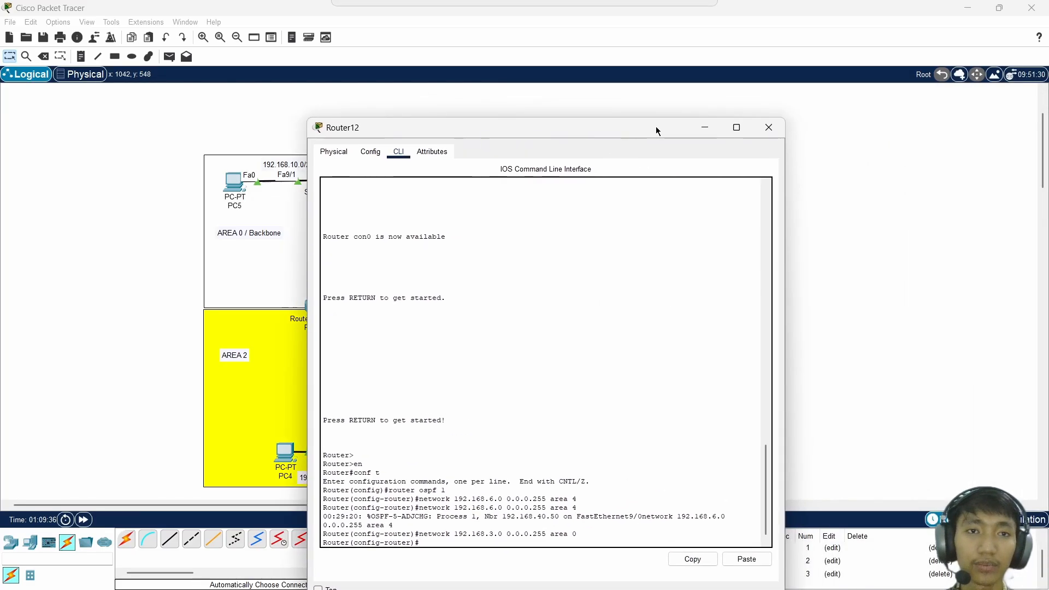
left_click(772, 125)
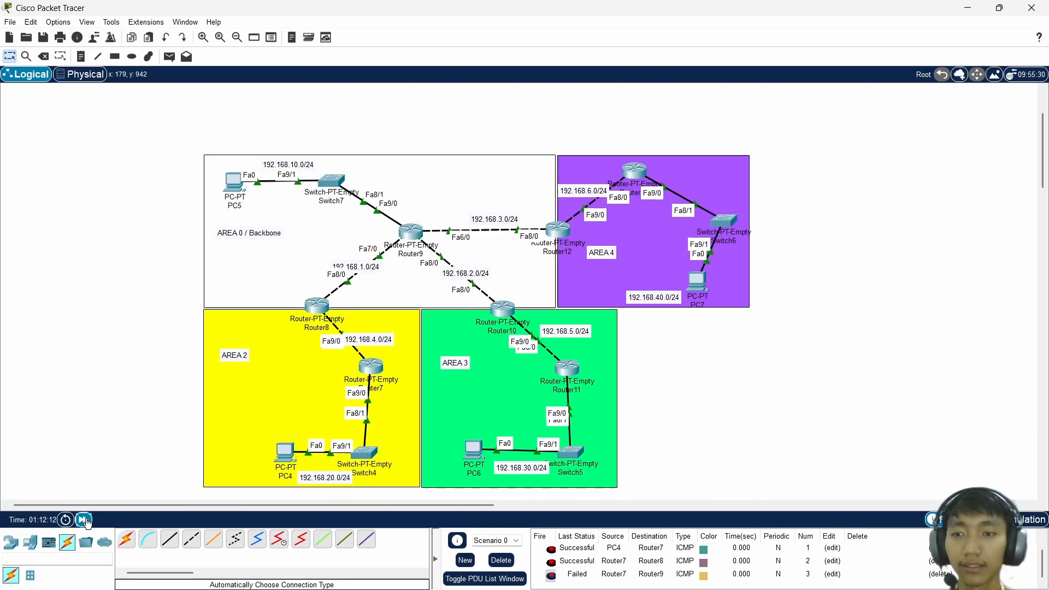
- Fast-forward the simulation time and delete the old test packets of Scenario 0
left_click(84, 521)
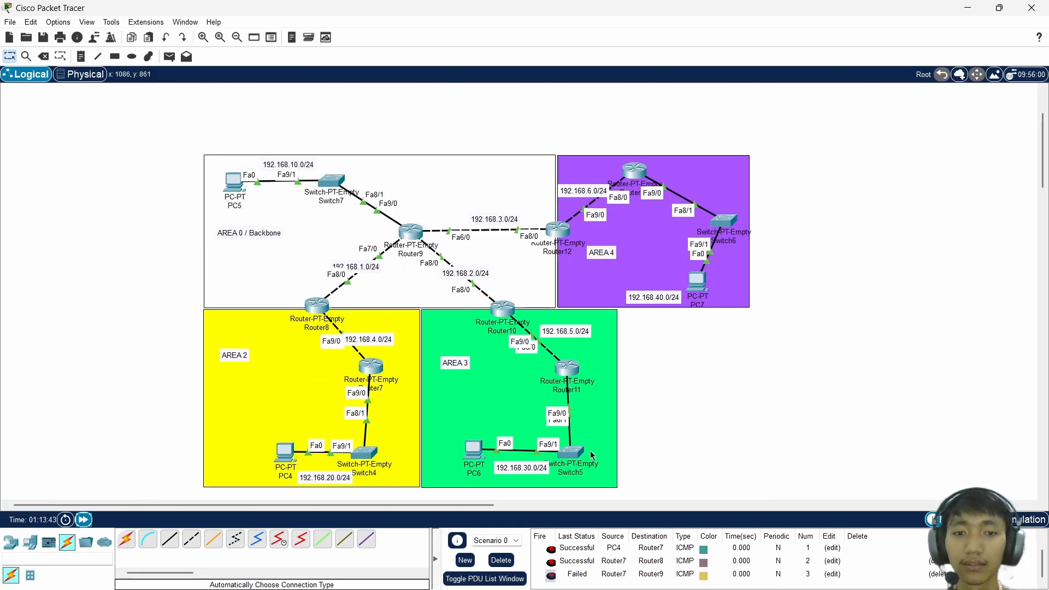
left_click(502, 561)
scroll(691, 394, "down", 2)
scroll(690, 386, "up", 2)
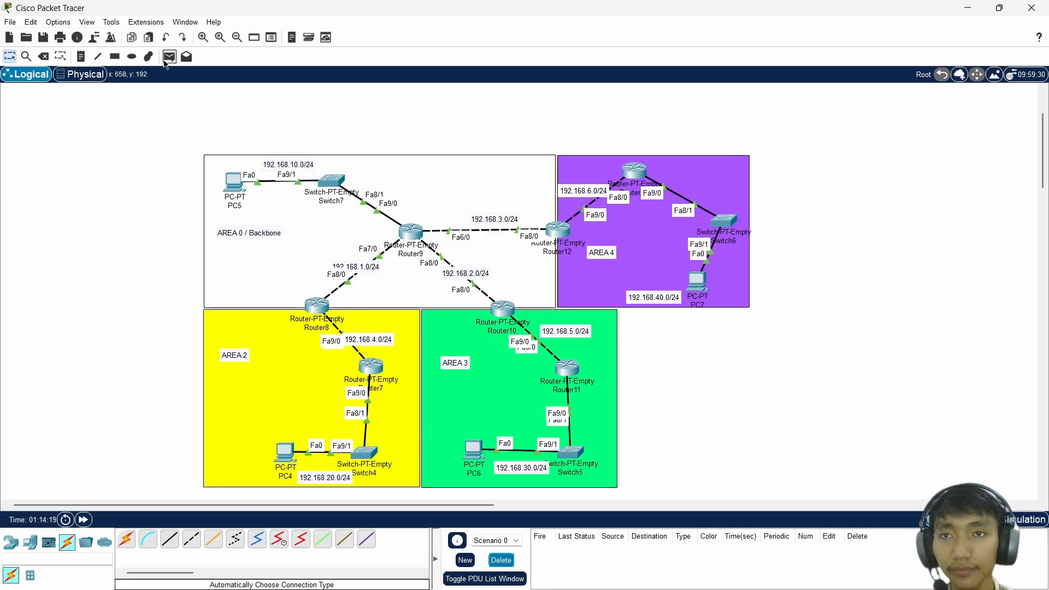
- Ping PC5 at 192.168.10.1 from PC4's Command Prompt, inspect the replies, and close PC4's window
scroll(313, 368, "down", 2)
left_click(287, 392)
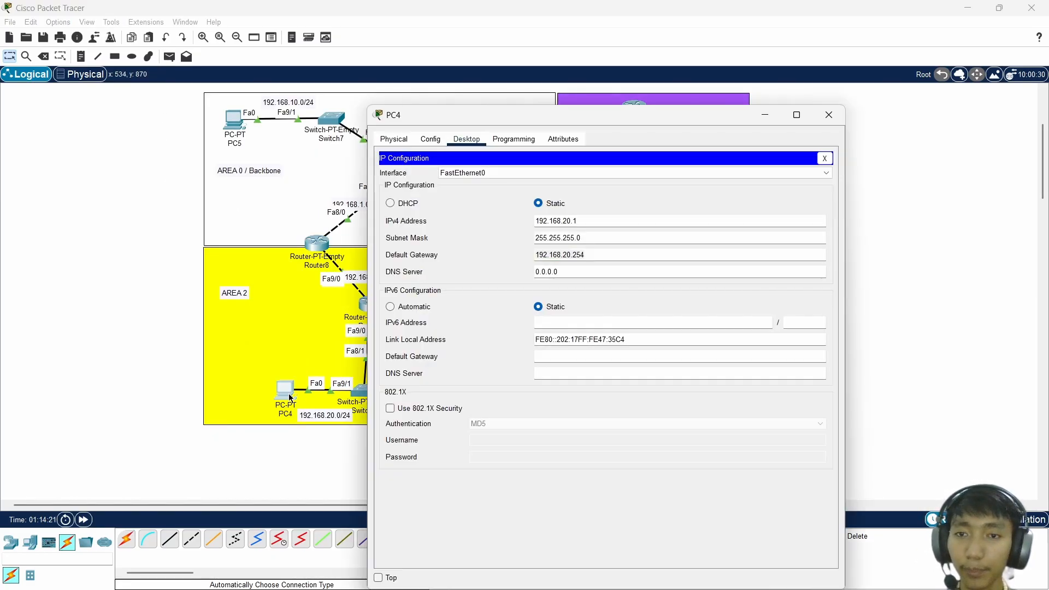
left_click(825, 158)
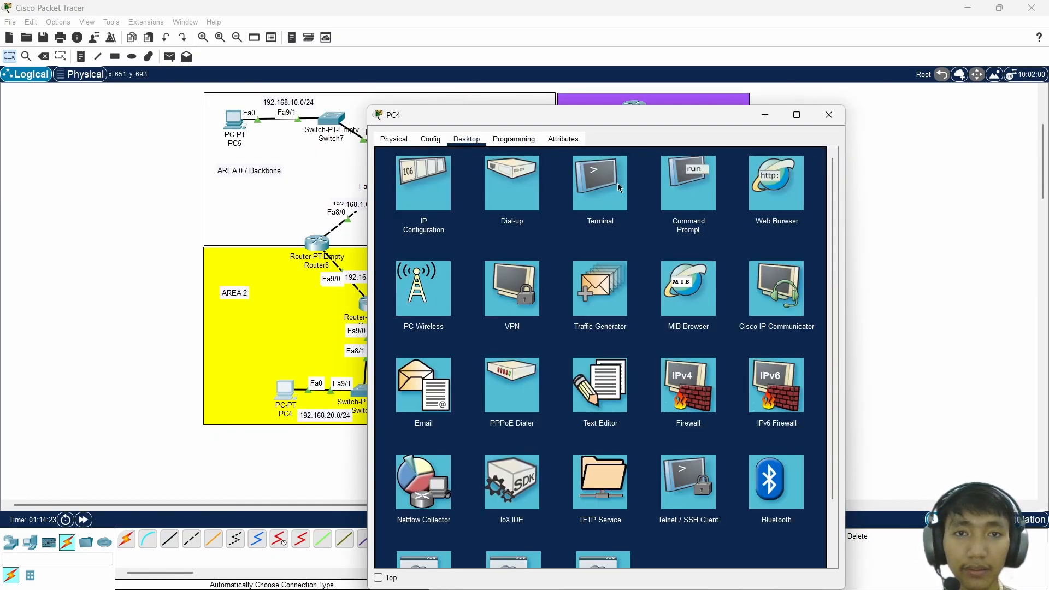
left_click(695, 186)
left_click_drag(546, 123, 657, 129)
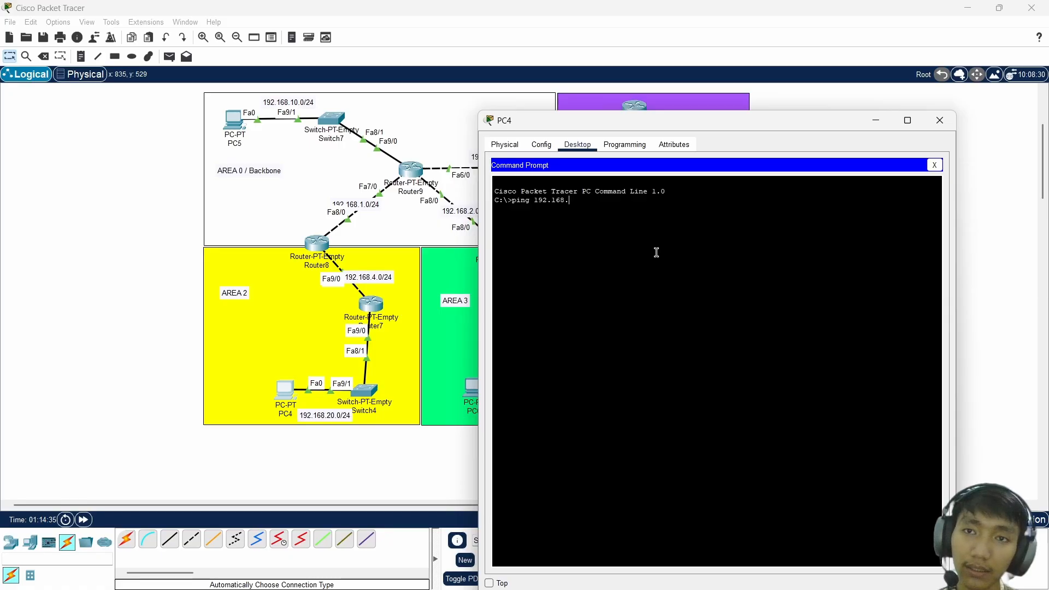
type("10.1")
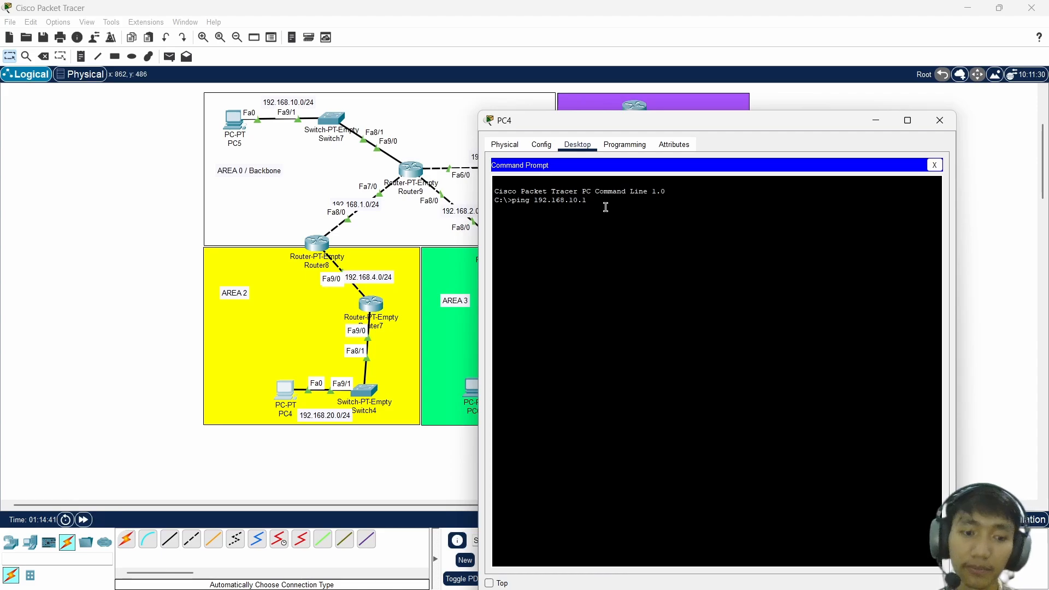
key("Return")
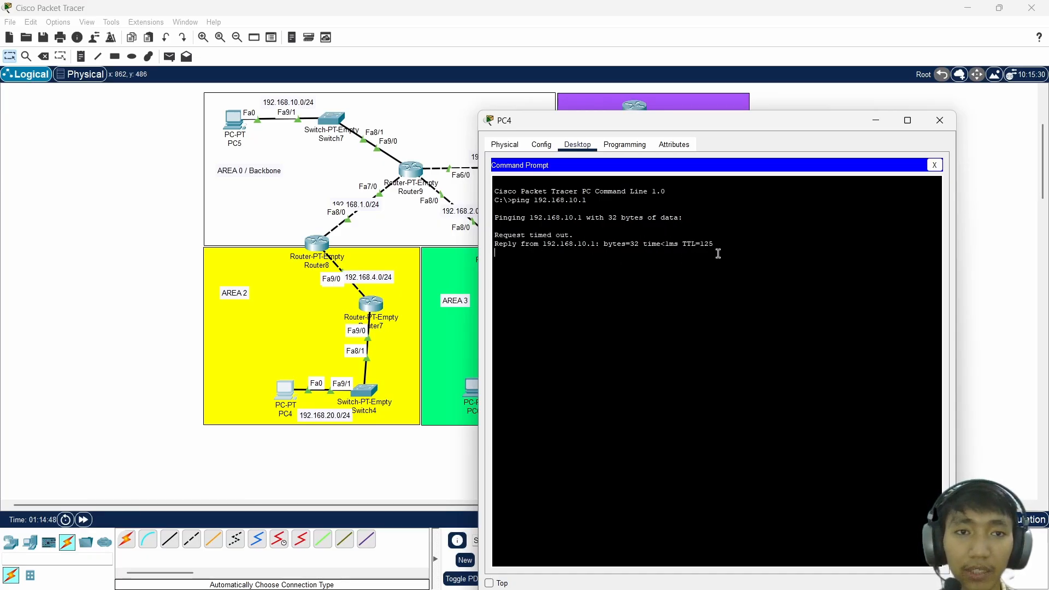
left_click_drag(497, 246, 728, 311)
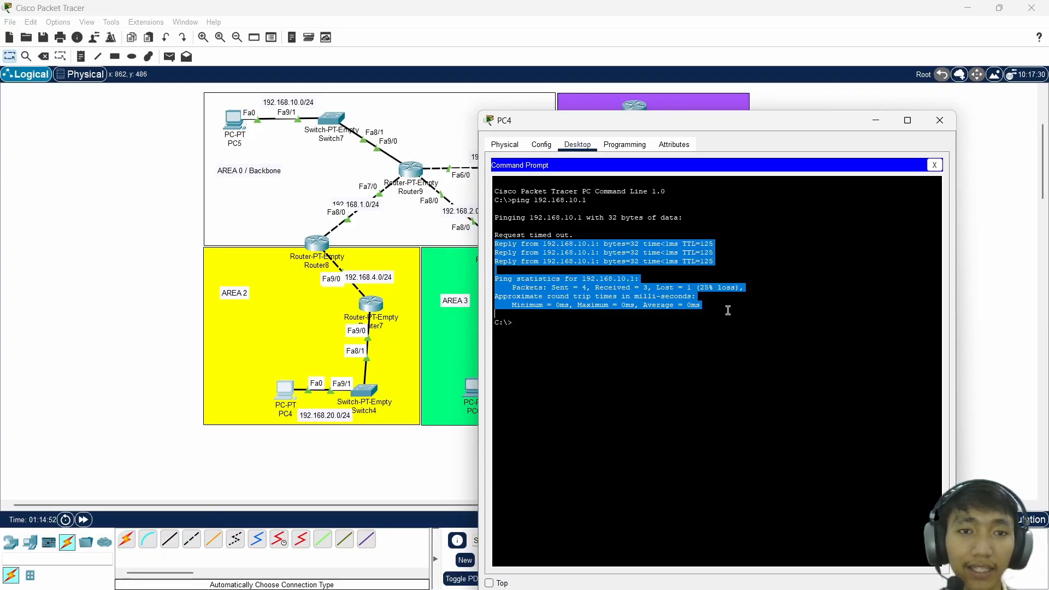
left_click(719, 307)
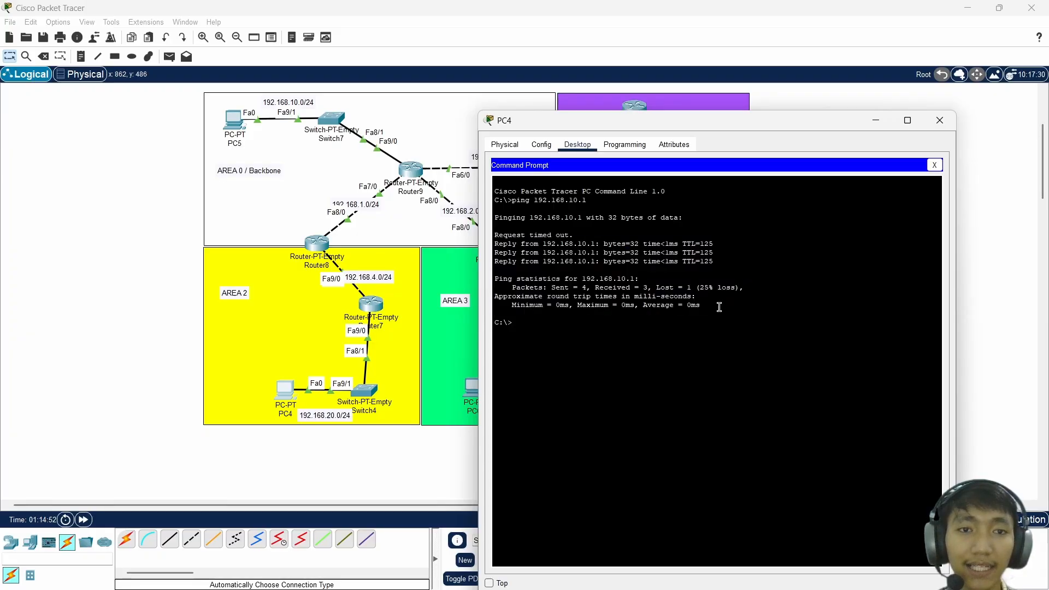
left_click(935, 165)
left_click(938, 123)
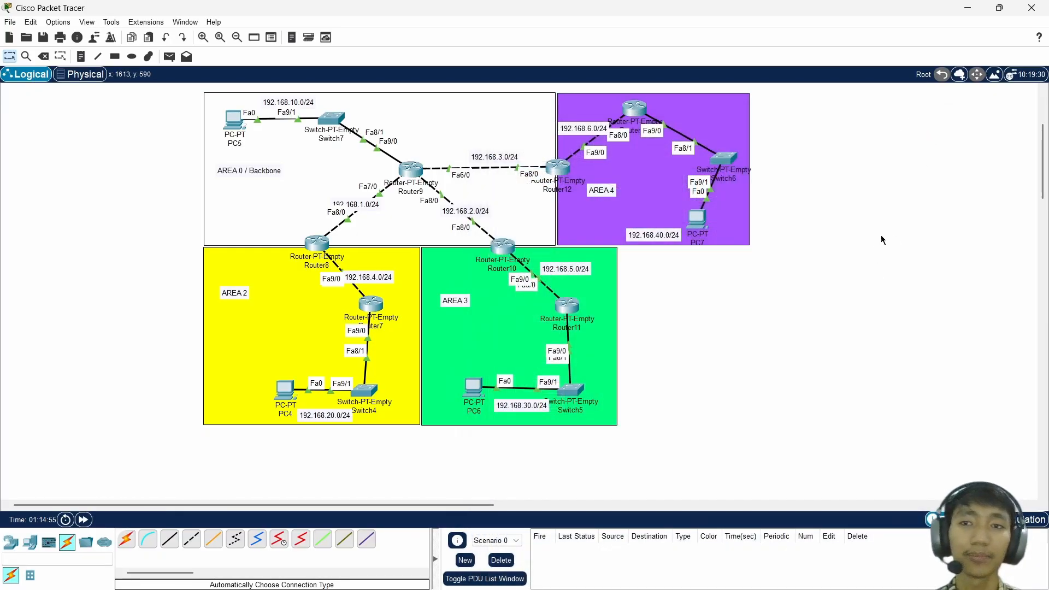
- Test the path from PC4 to PC5 with a simple PDU, and clear the packet list
left_click(169, 56)
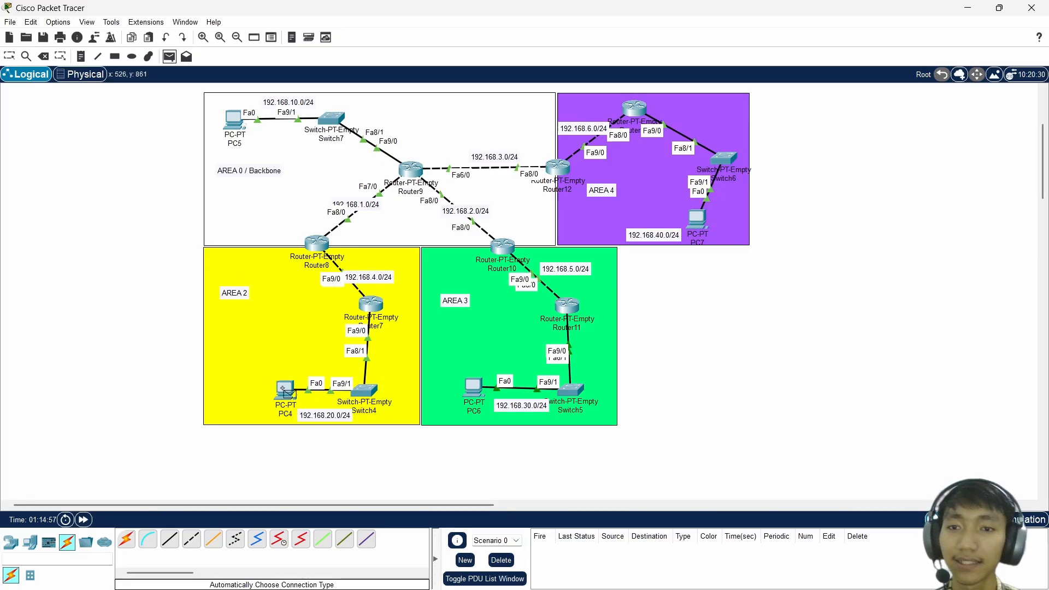
left_click(285, 392)
left_click(234, 119)
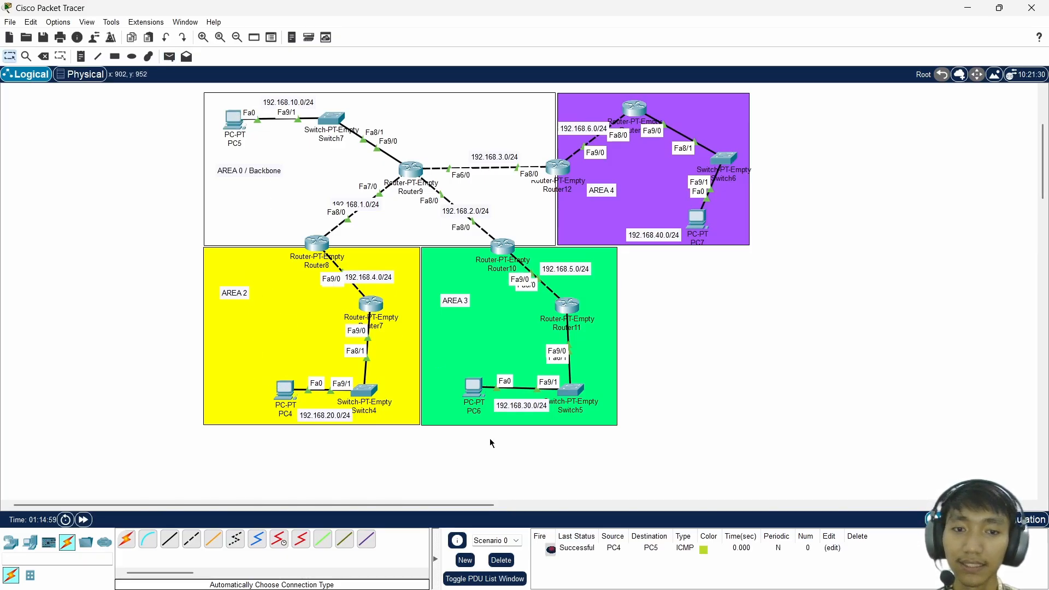
left_click(502, 561)
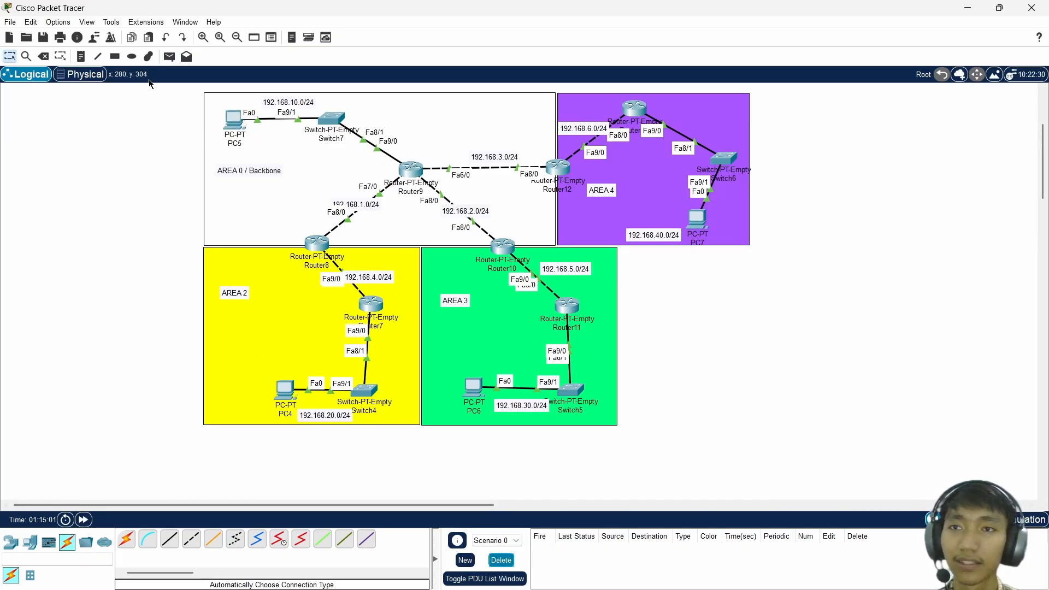
- Send a simple PDU from PC4 to PC7 in Area 4, and repeat the same test once
left_click(169, 56)
left_click(284, 390)
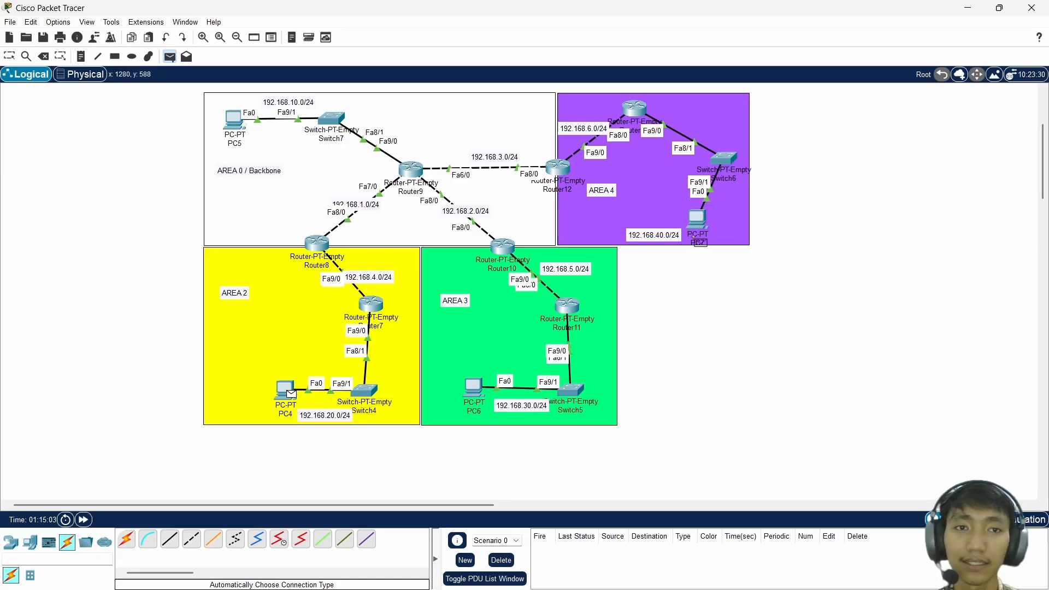
left_click(695, 236)
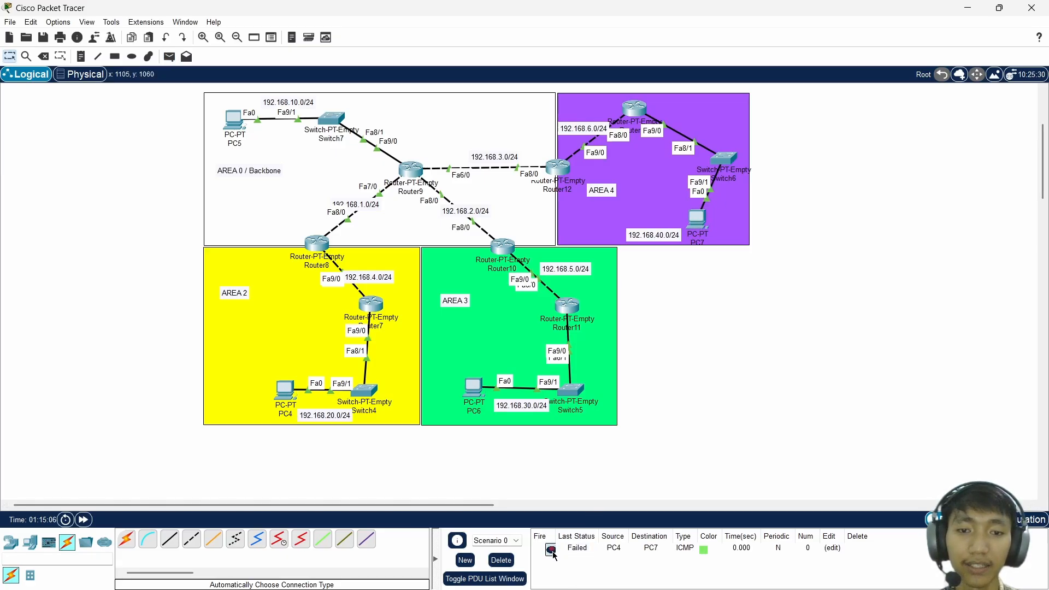
left_click(169, 57)
left_click(285, 390)
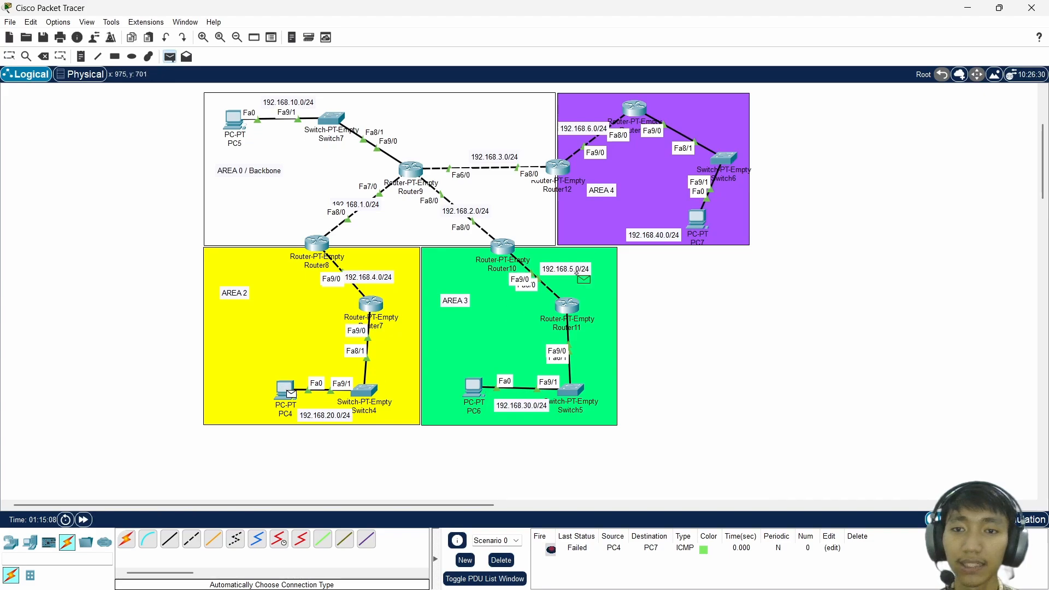
left_click(703, 227)
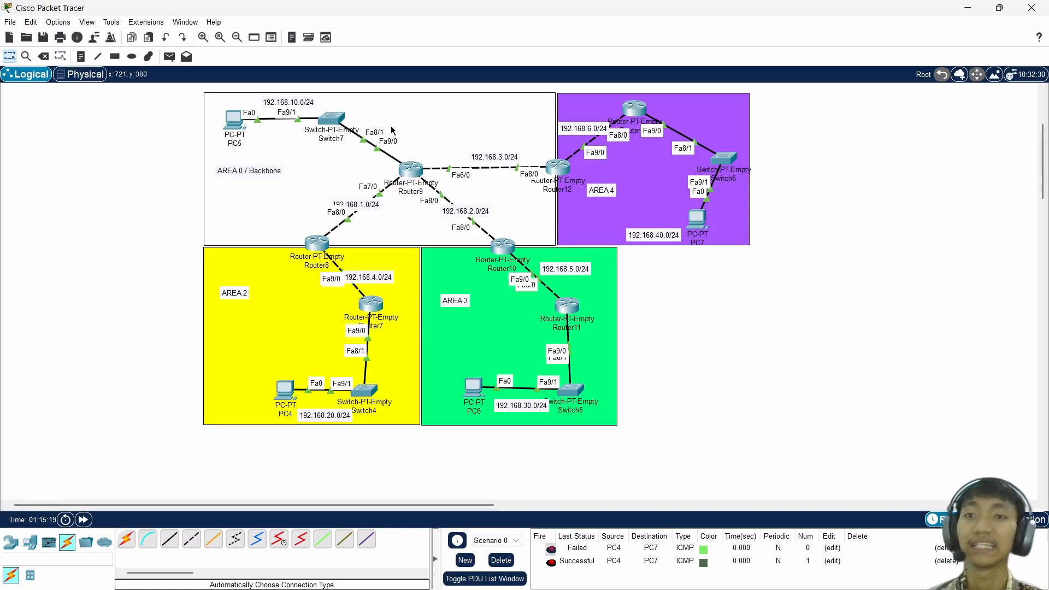
- Send a simple PDU from PC4 to PC6 in Area 3, and clear the packet list
left_click(169, 56)
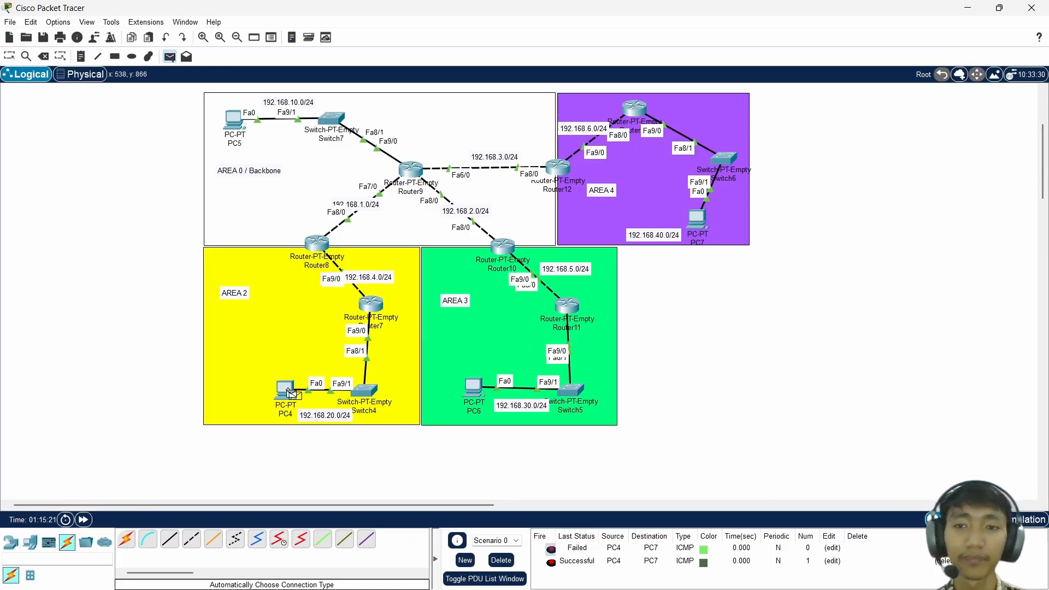
left_click(286, 390)
left_click(475, 391)
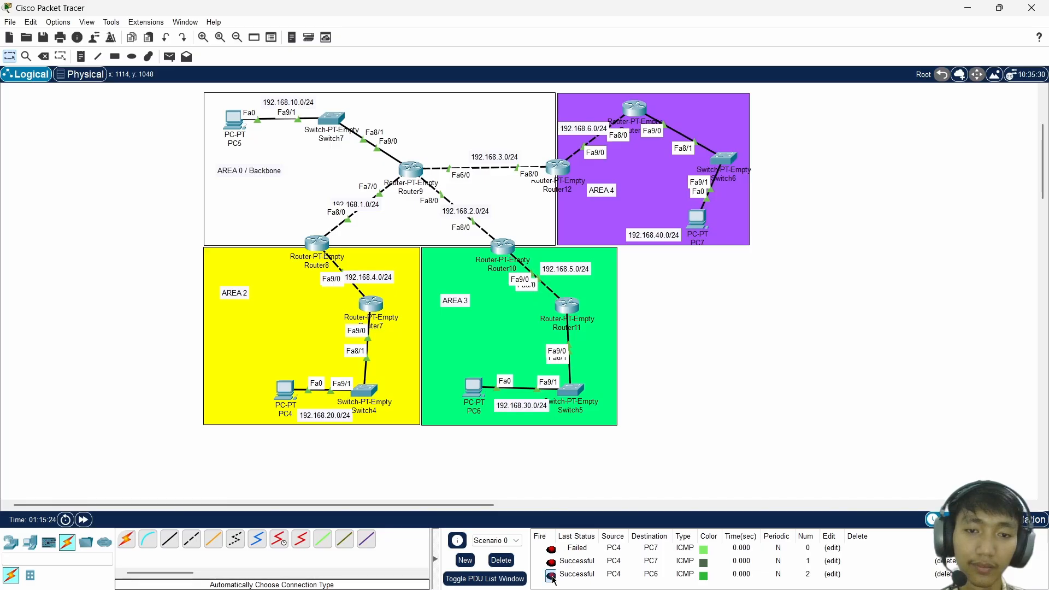
left_click(501, 560)
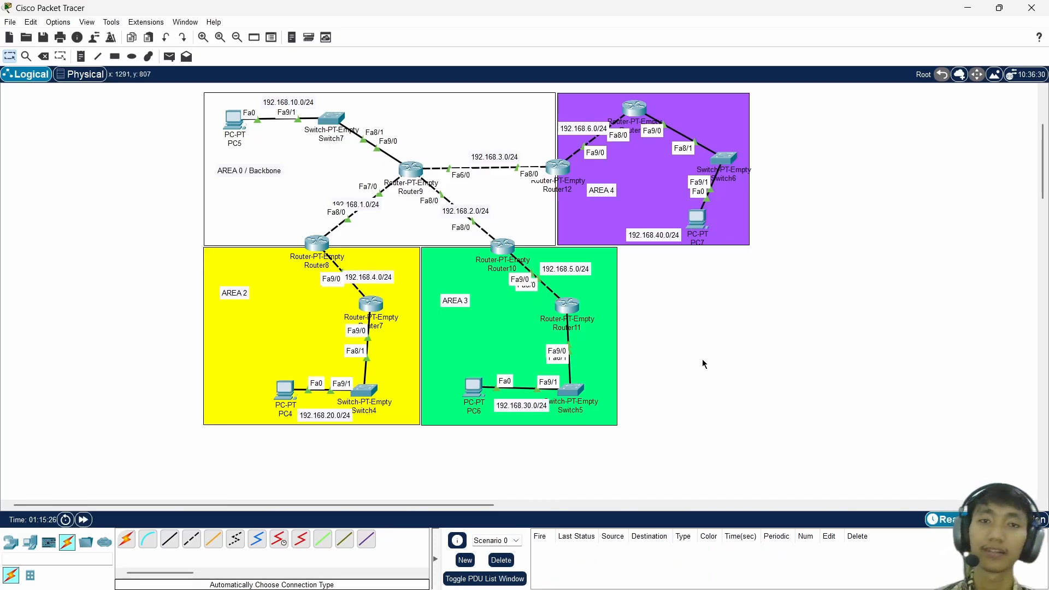
- Test the backbone PC's connectivity by sending simple PDUs from PC5 to PC4 and from PC5 to PC6
left_click(170, 56)
left_click(238, 121)
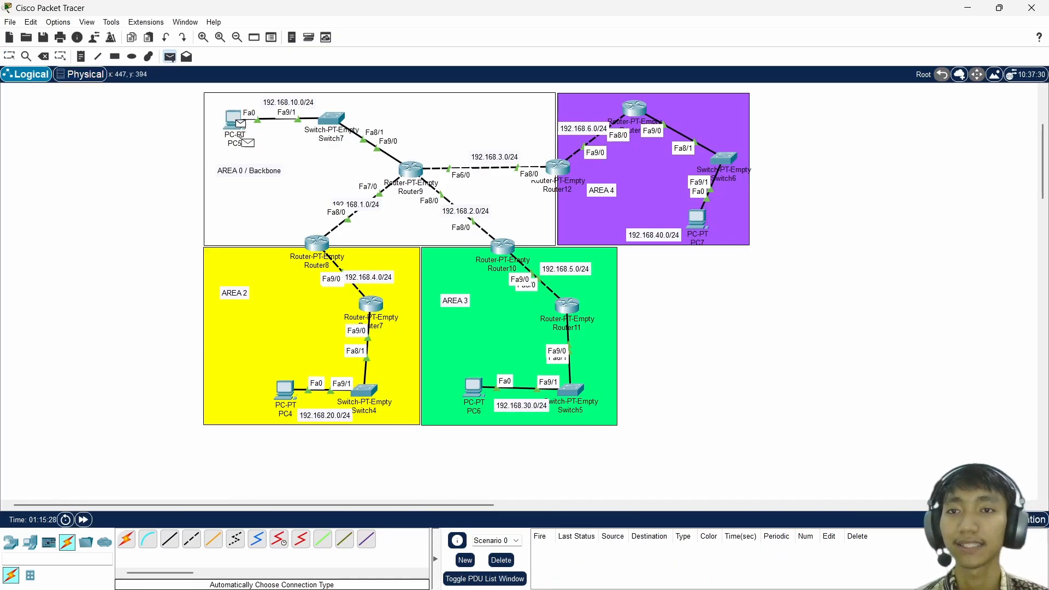
left_click(286, 388)
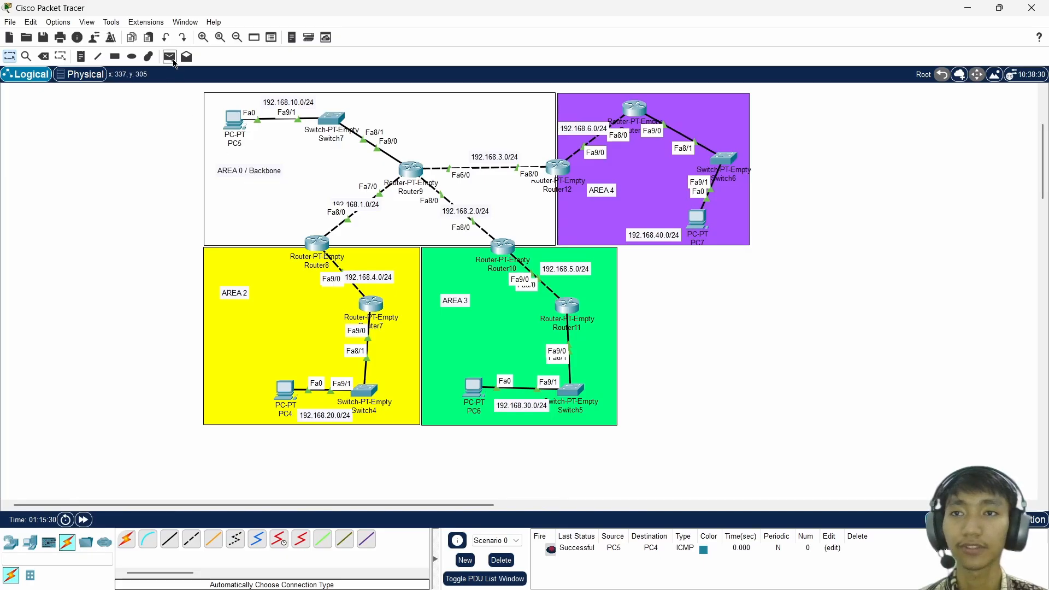
left_click(169, 56)
left_click(234, 120)
left_click(473, 386)
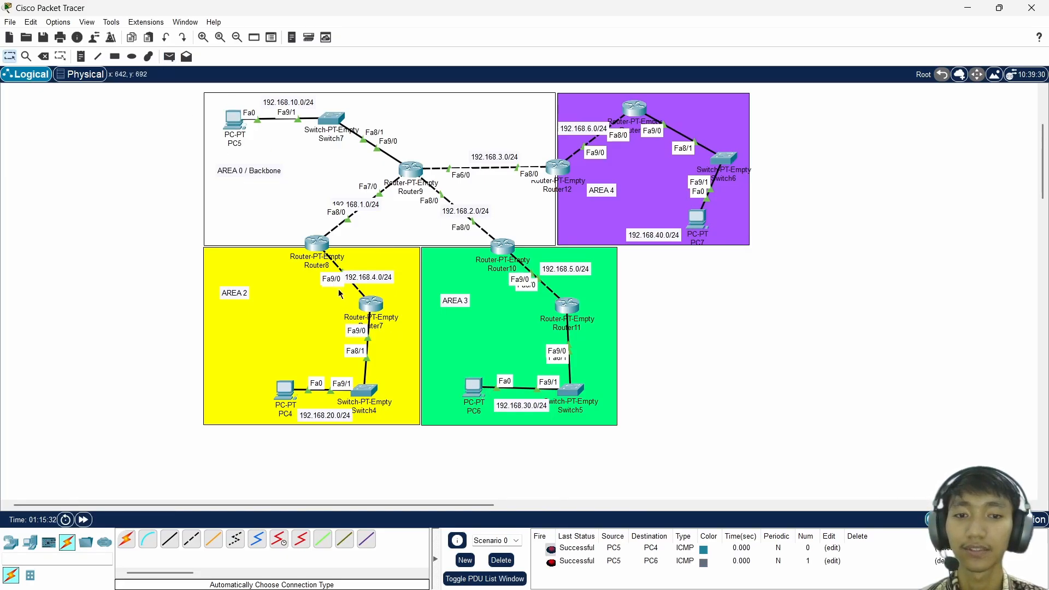
- Send a simple PDU from PC5 to PC7 in Area 4, and clear the packet list
left_click(169, 56)
left_click(238, 122)
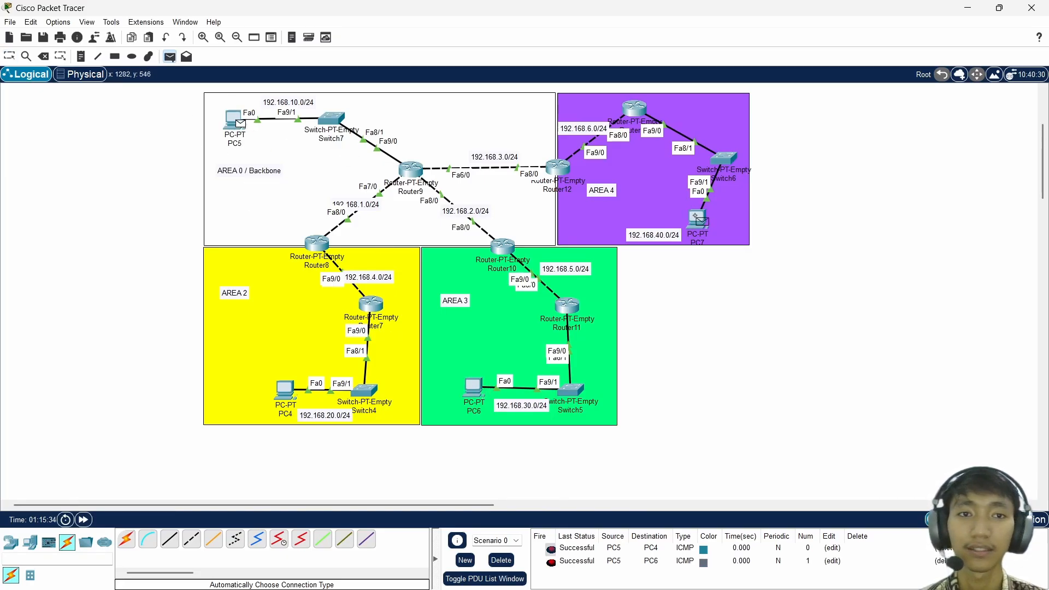
left_click(701, 219)
left_click(499, 559)
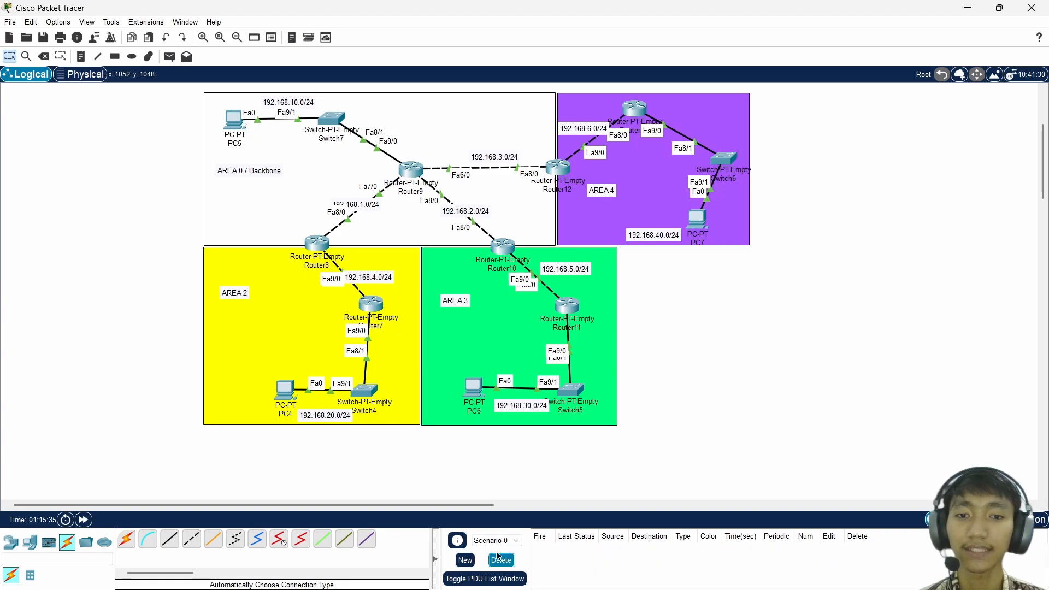
- Send a simple PDU from PC6 to PC4 in Area 2, and clear the packet list
left_click(170, 56)
left_click(477, 388)
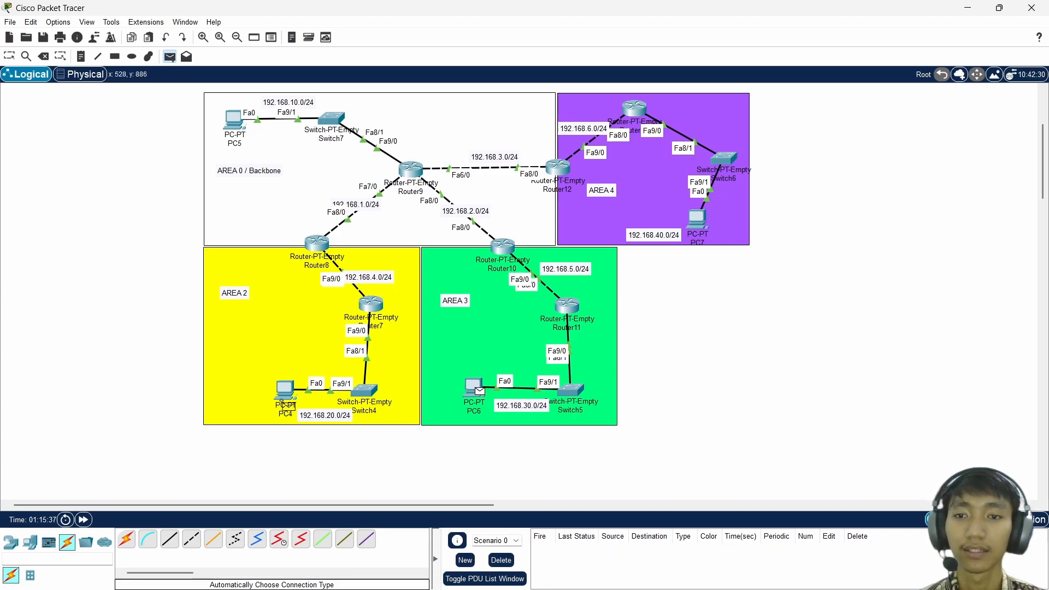
left_click(284, 402)
left_click(501, 560)
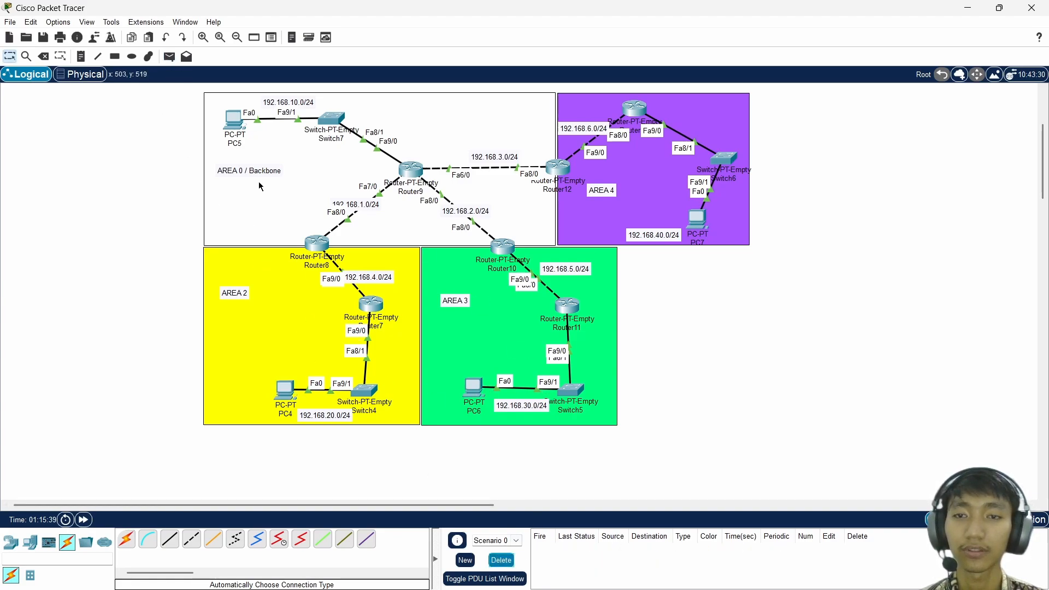
- Send a simple PDU from PC6 to PC5 in the backbone area twice, and clear the packet list
left_click(169, 57)
left_click(476, 389)
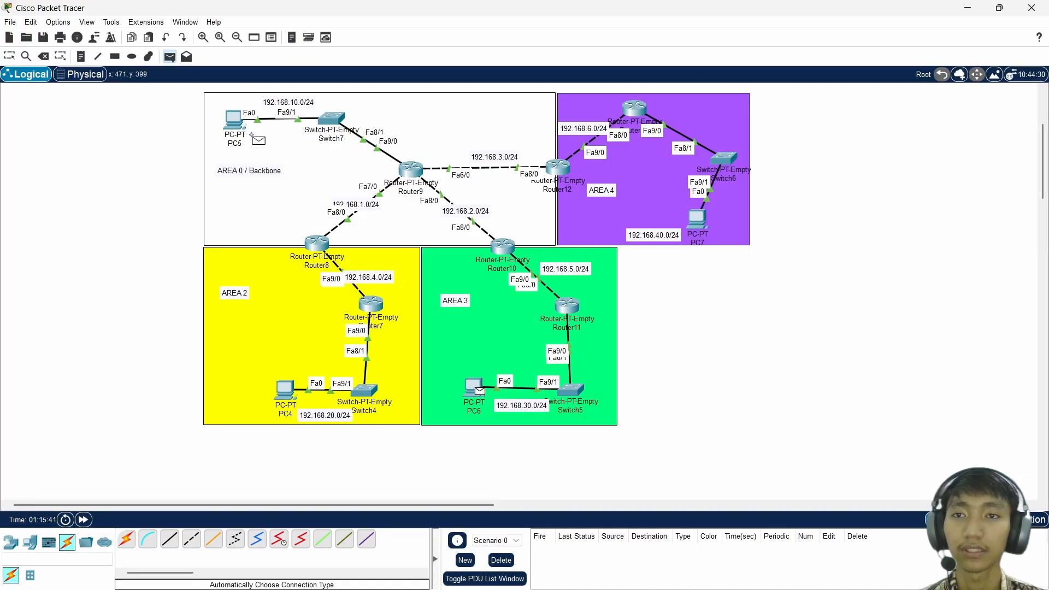
left_click(236, 125)
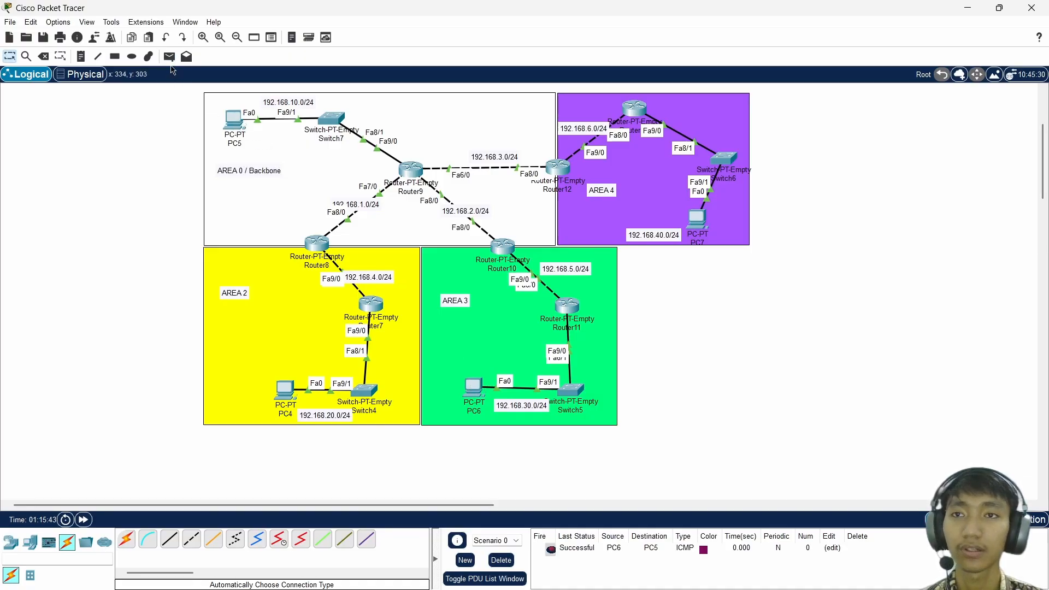
left_click(169, 57)
left_click(477, 389)
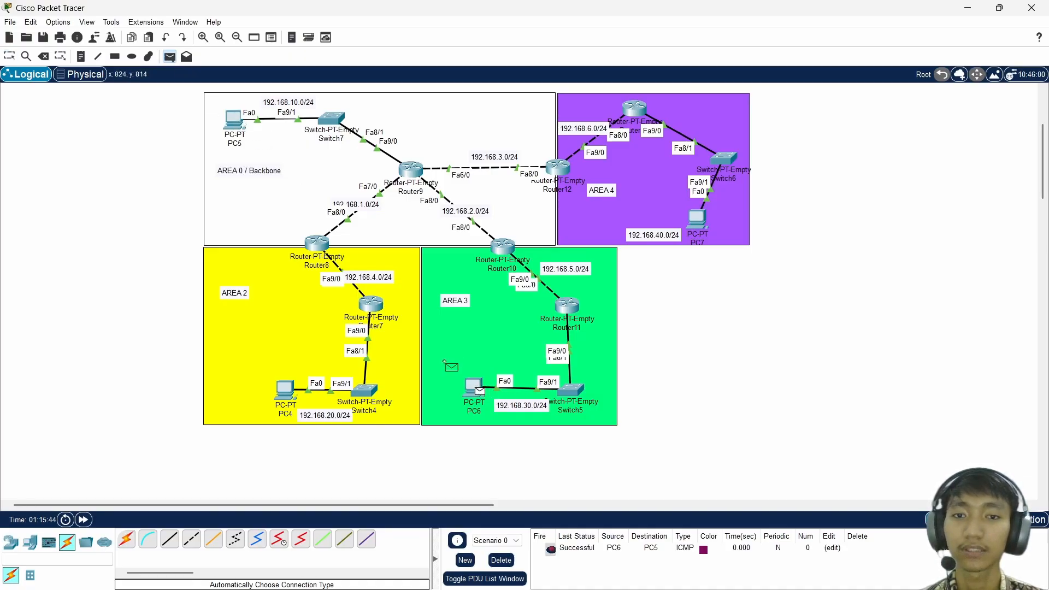
left_click(238, 125)
left_click(501, 560)
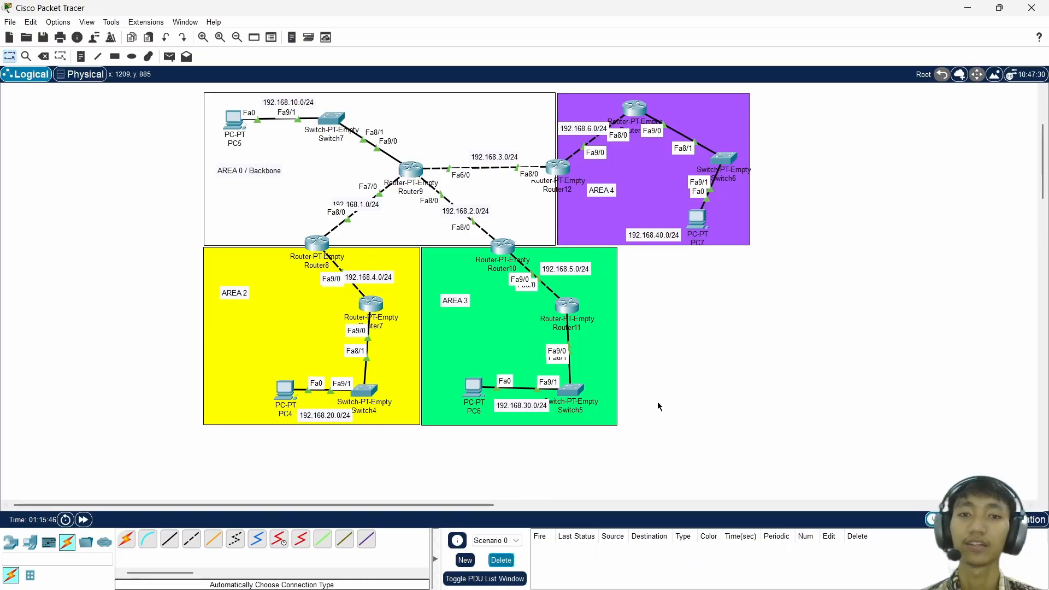
scroll(660, 386, "up", 2)
scroll(661, 388, "down", 2)
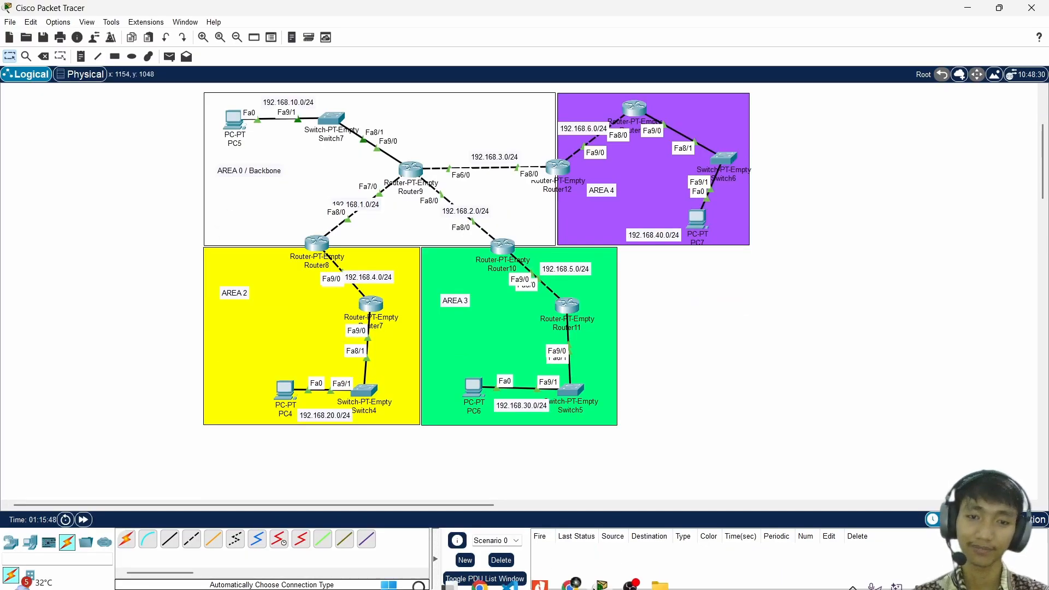
scroll(694, 402, "up", 2)
scroll(752, 360, "down", 2)
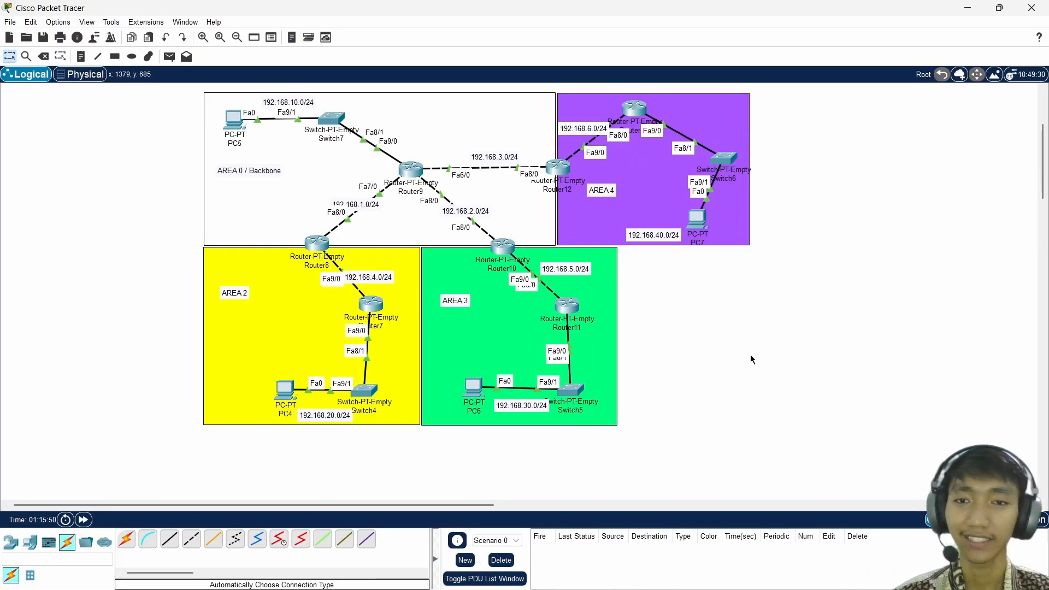
scroll(750, 358, "up", 2)
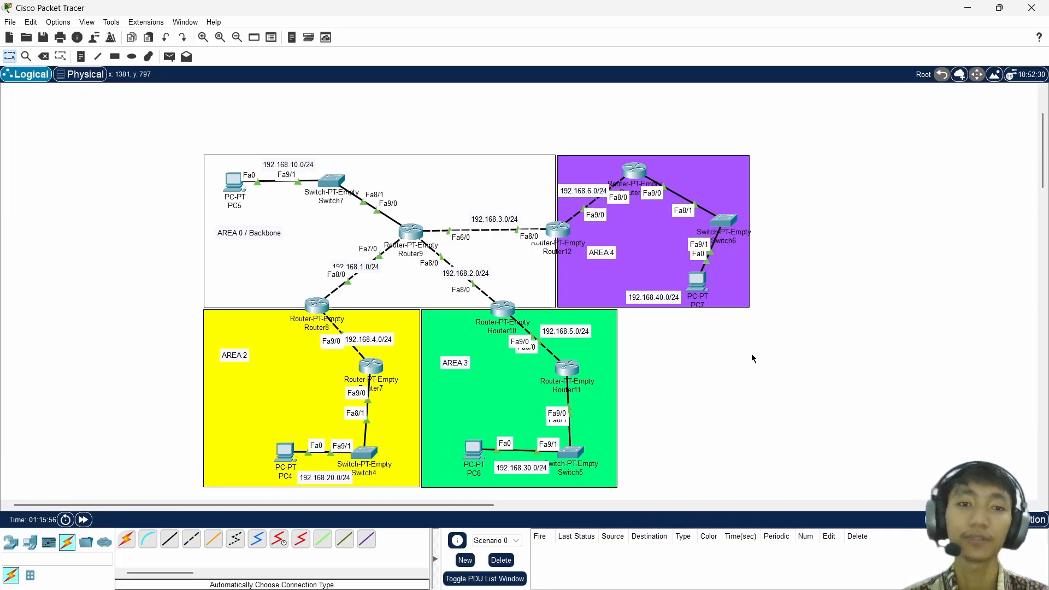
scroll(738, 350, "down", 1)
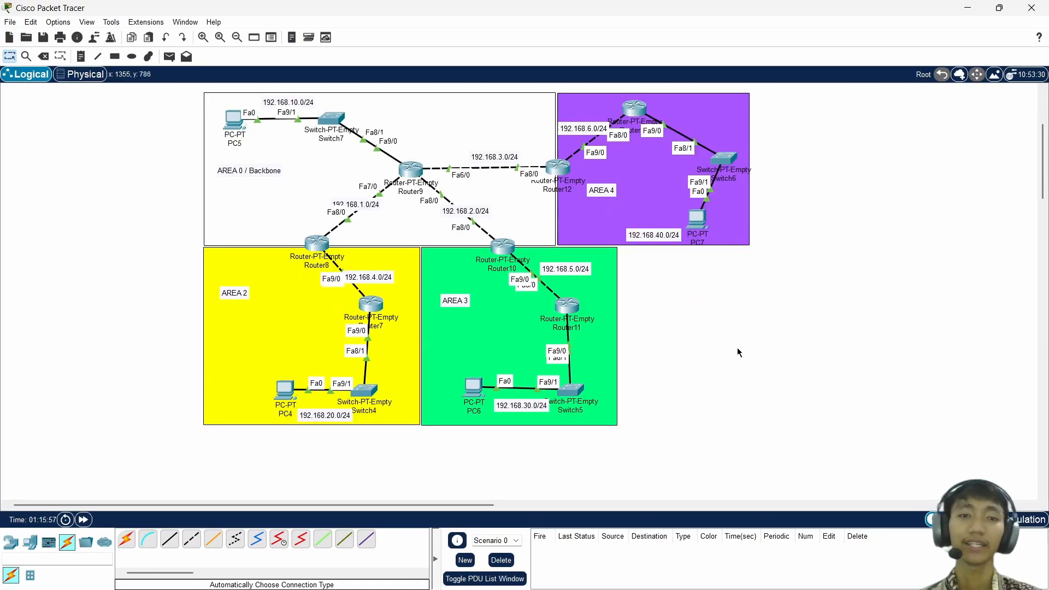
scroll(735, 348, "up", 1)
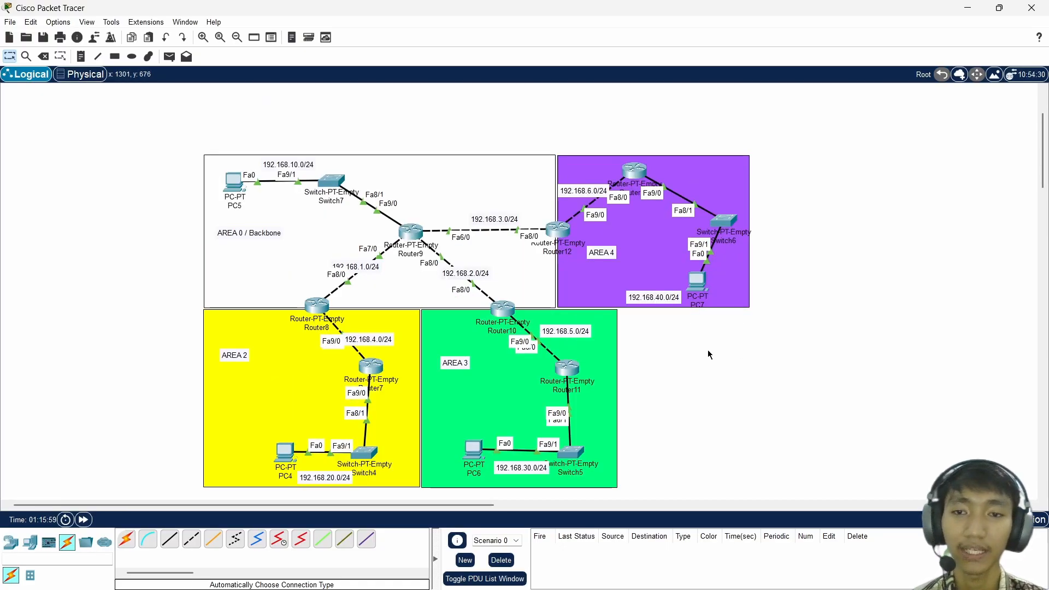